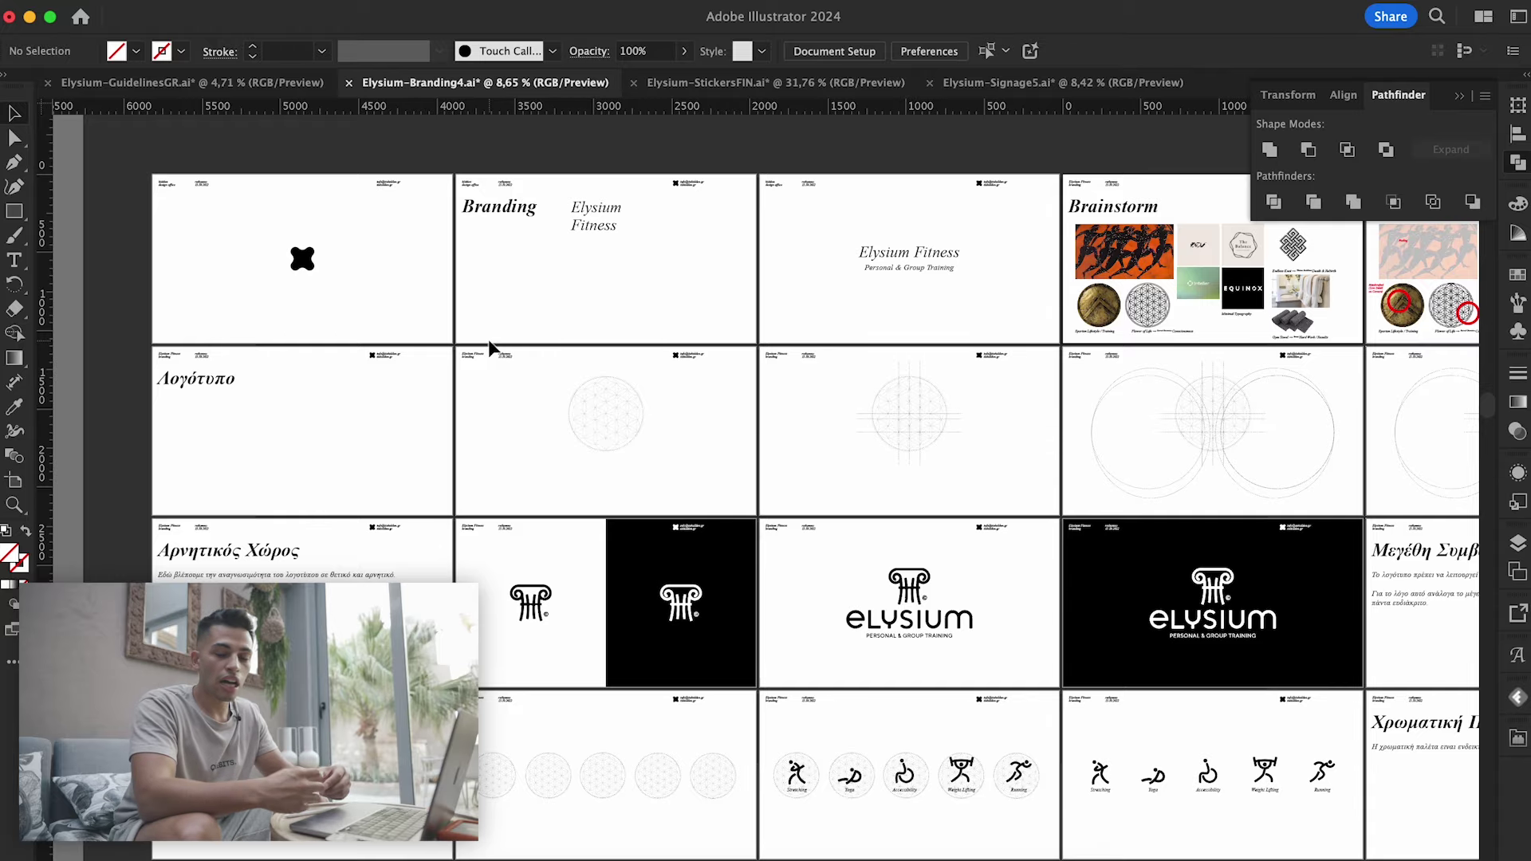
# - Zoom in on the Brainstorm moodboard's shield and Flower of Life reference images
pyautogui.scroll(2, 486, 276)
pyautogui.hscroll(3, 486, 275)
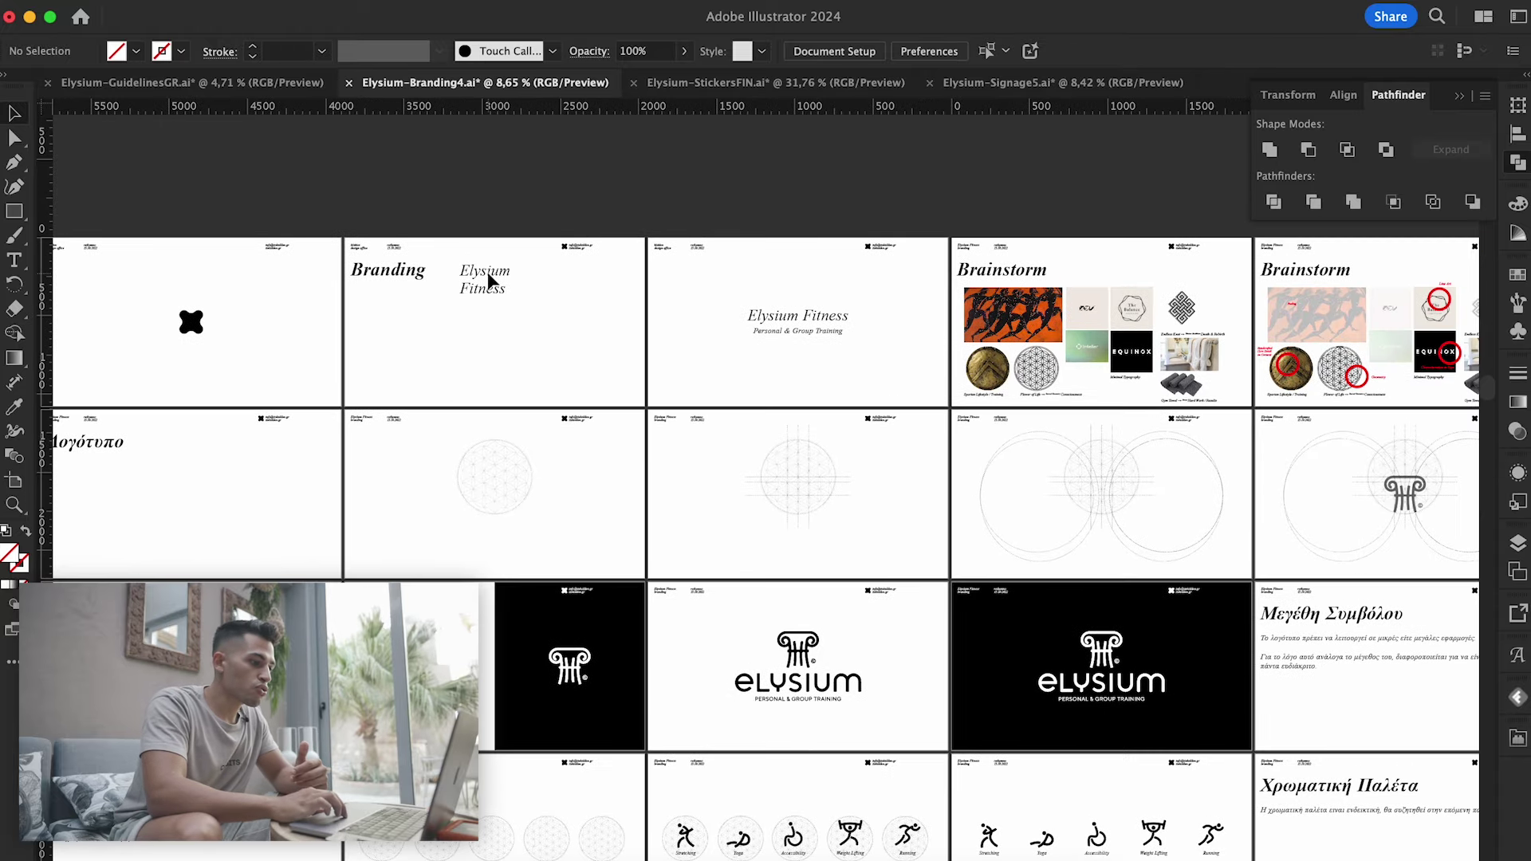
pyautogui.scroll(5, 917, 339)
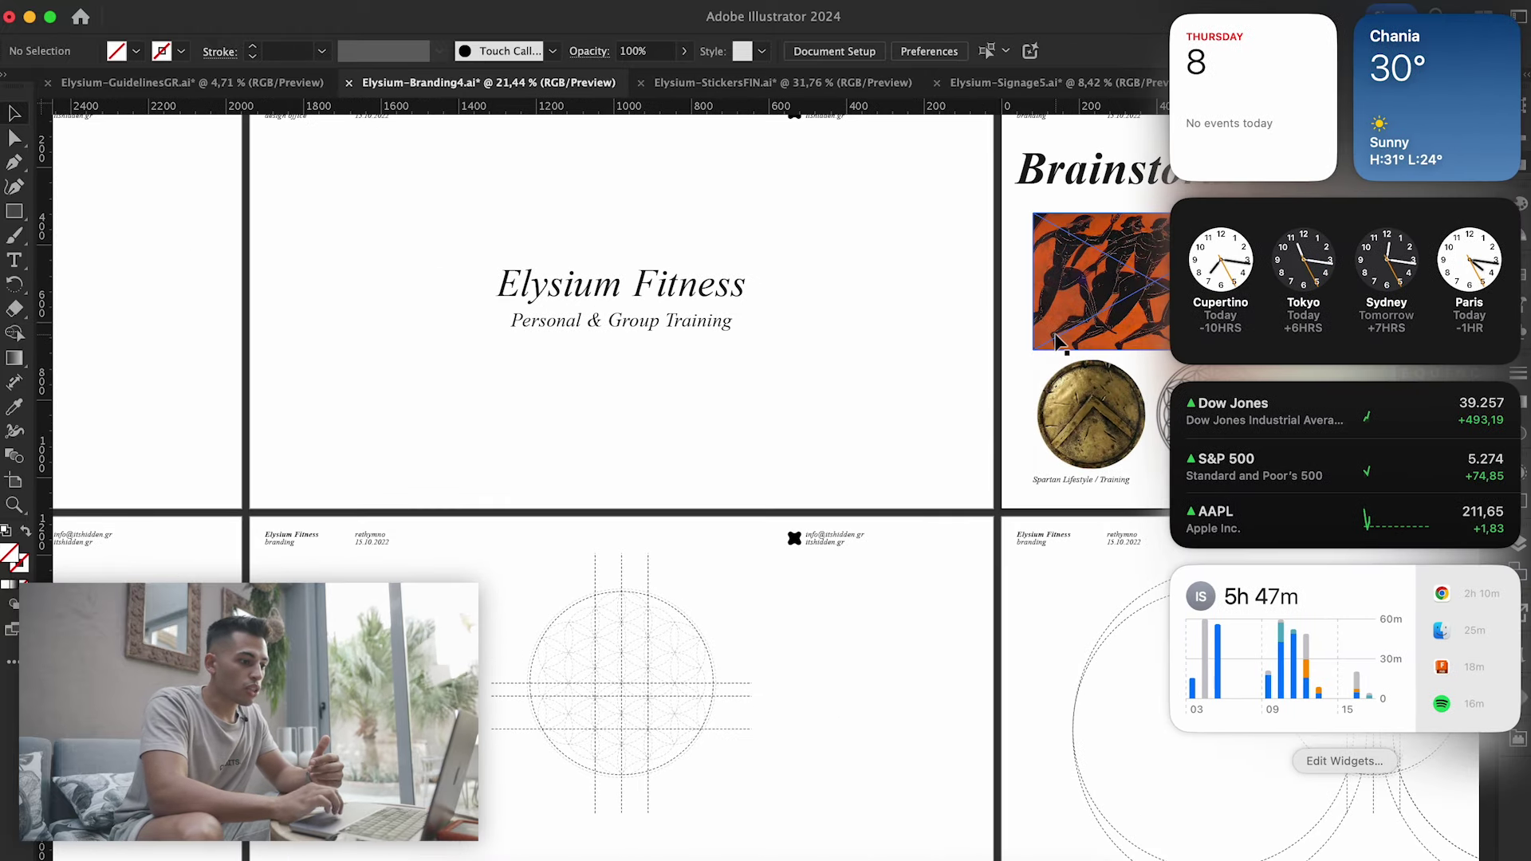
pyautogui.hscroll(6, 764, 459)
pyautogui.scroll(2, 912, 389)
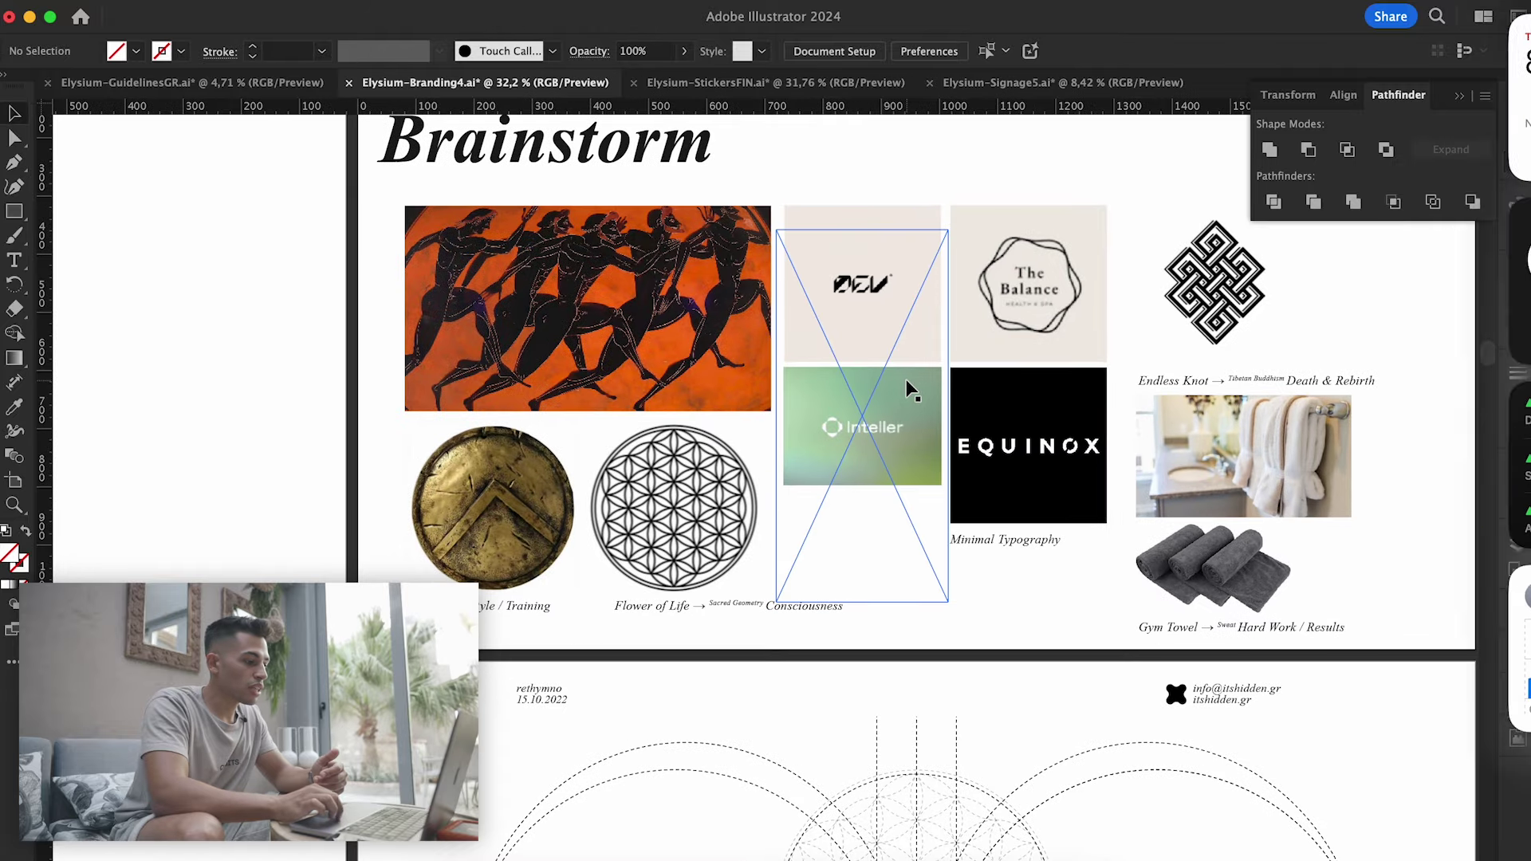
pyautogui.scroll(2, 912, 390)
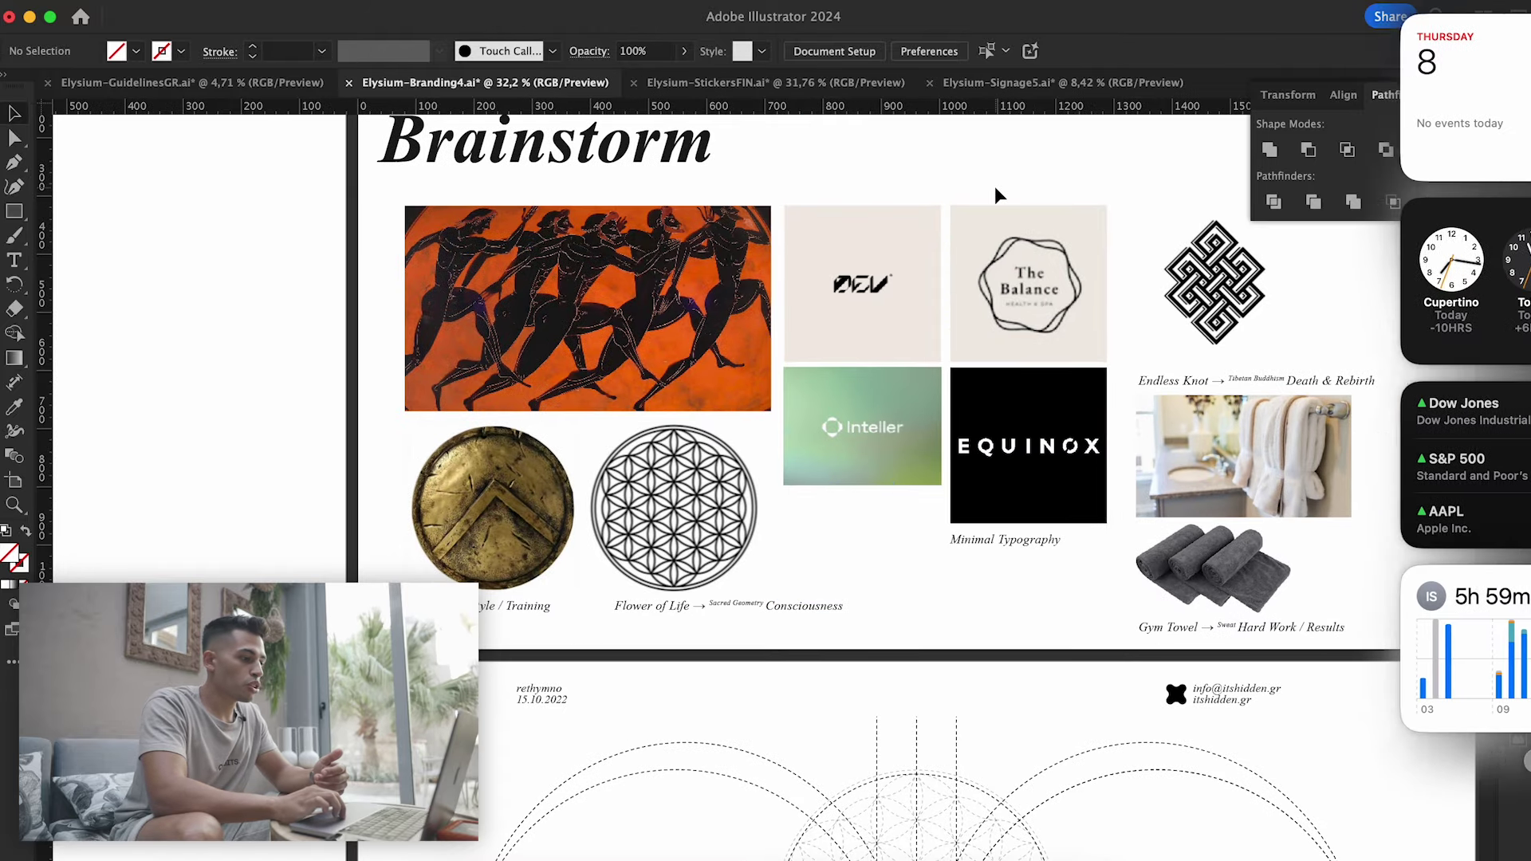
pyautogui.scroll(1, 946, 162)
pyautogui.scroll(1, 945, 163)
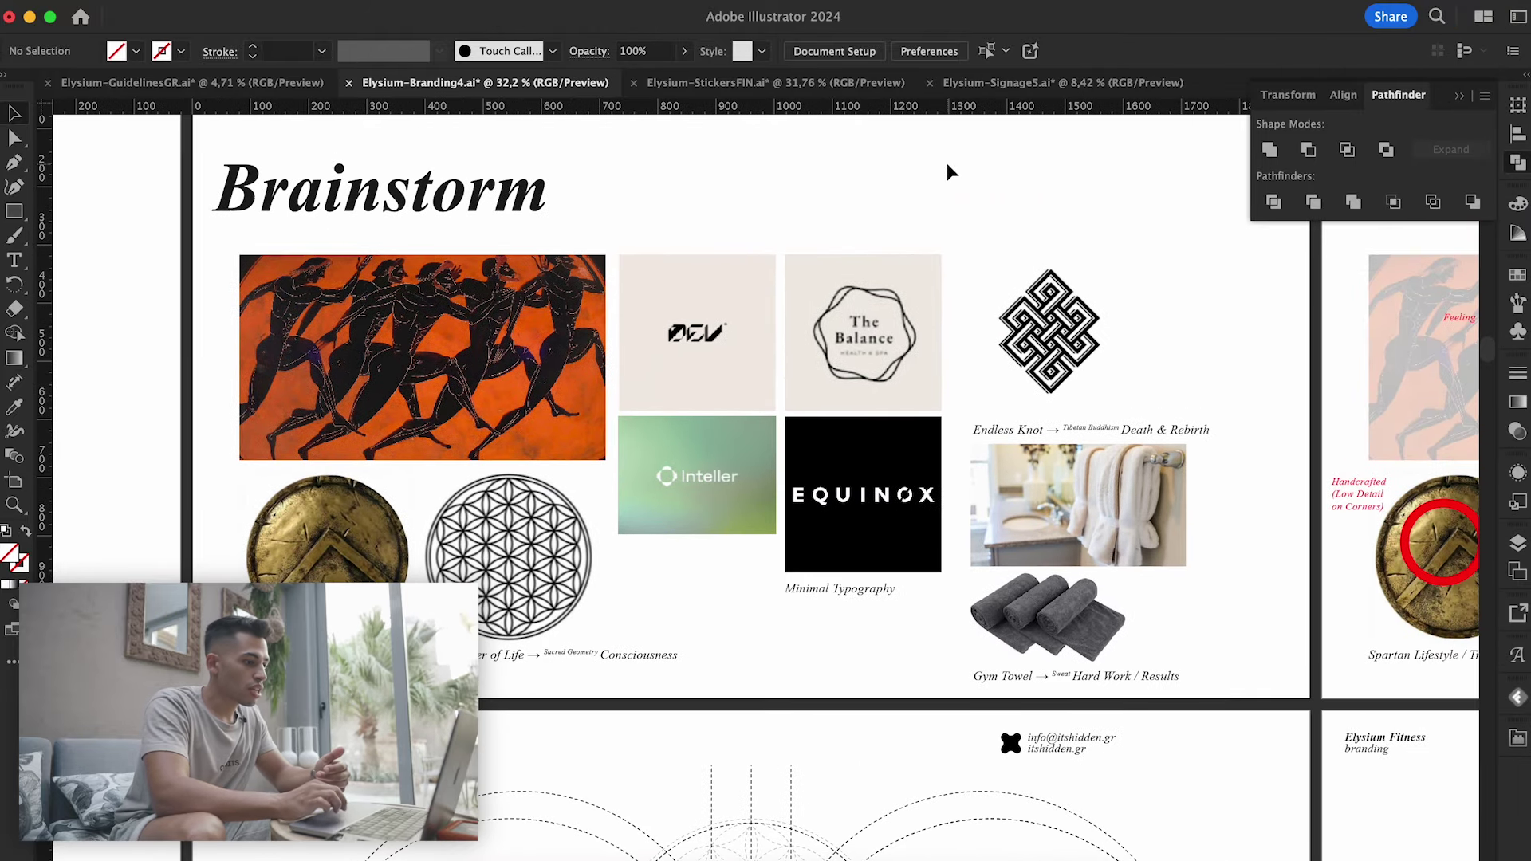
pyautogui.scroll(1, 946, 162)
pyautogui.hscroll(-2, 946, 163)
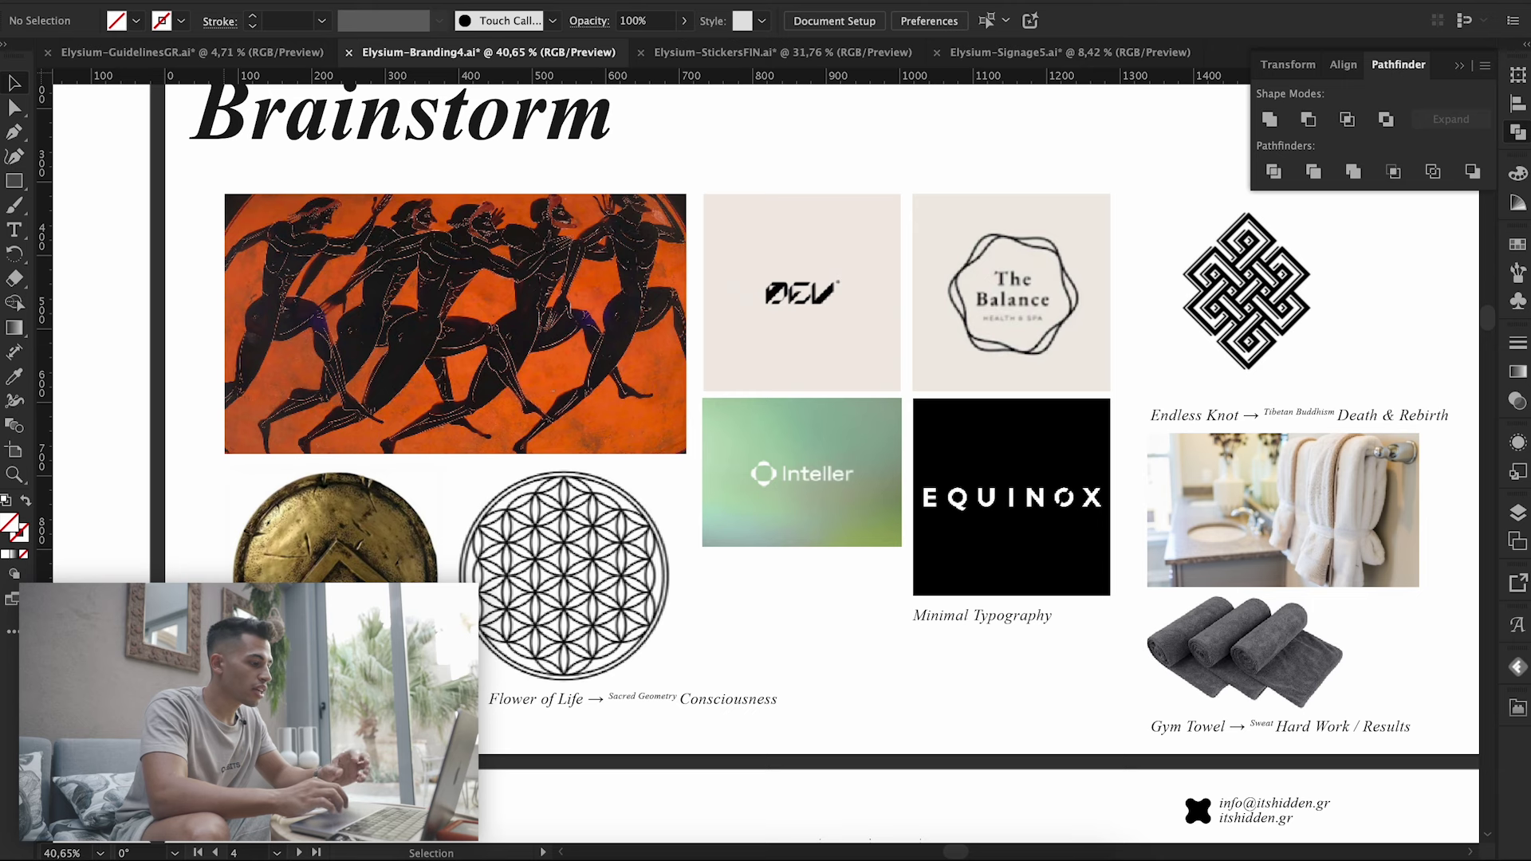
# - Zoom back out to the annotated Brainstorm version circling Geometry, Line Art and Details
pyautogui.scroll(3, 264, 582)
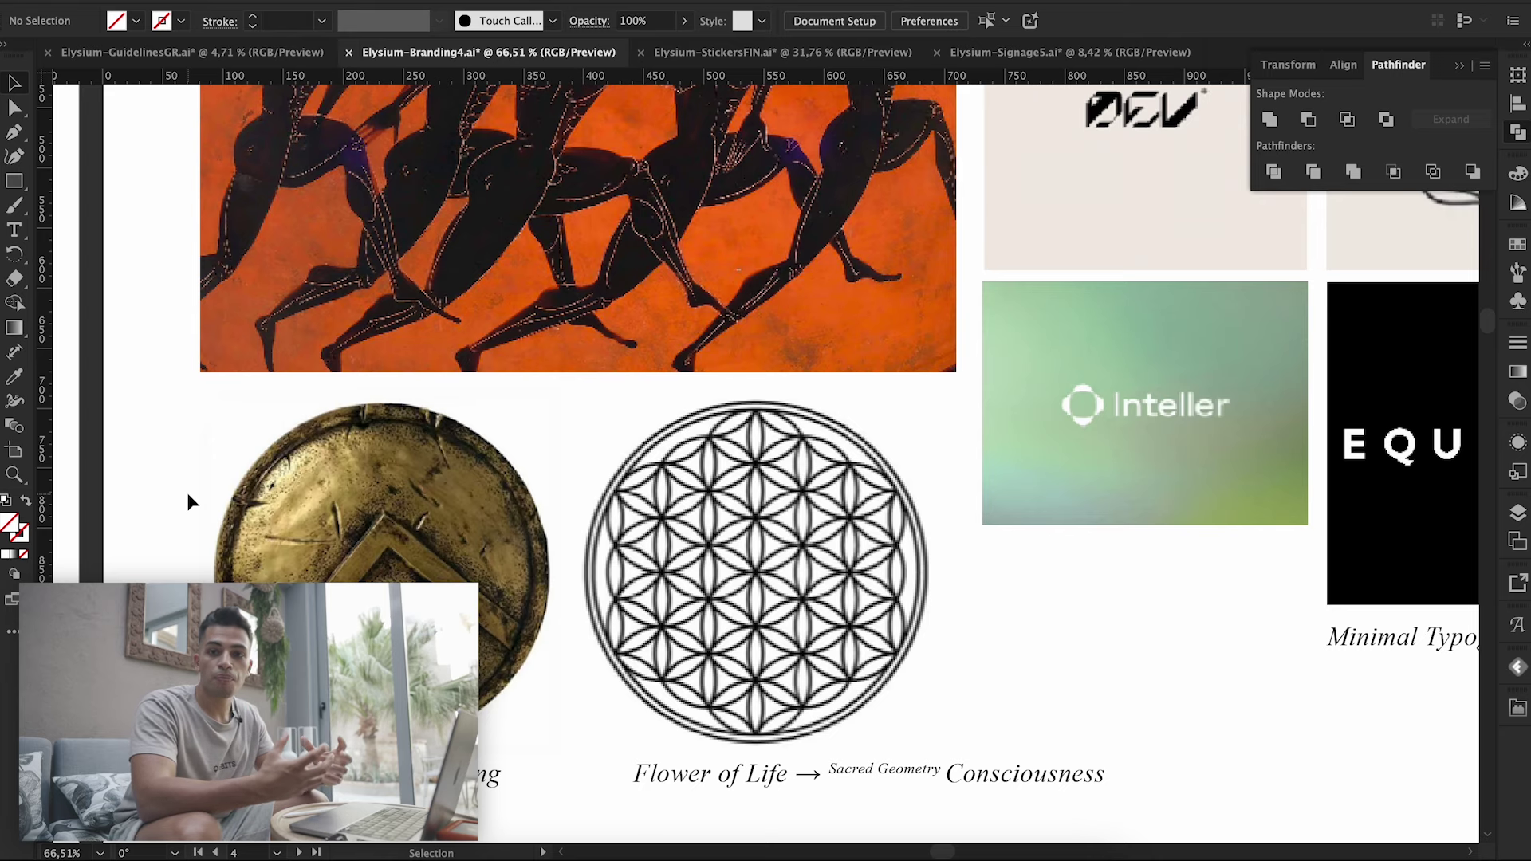
pyautogui.scroll(-3, 189, 501)
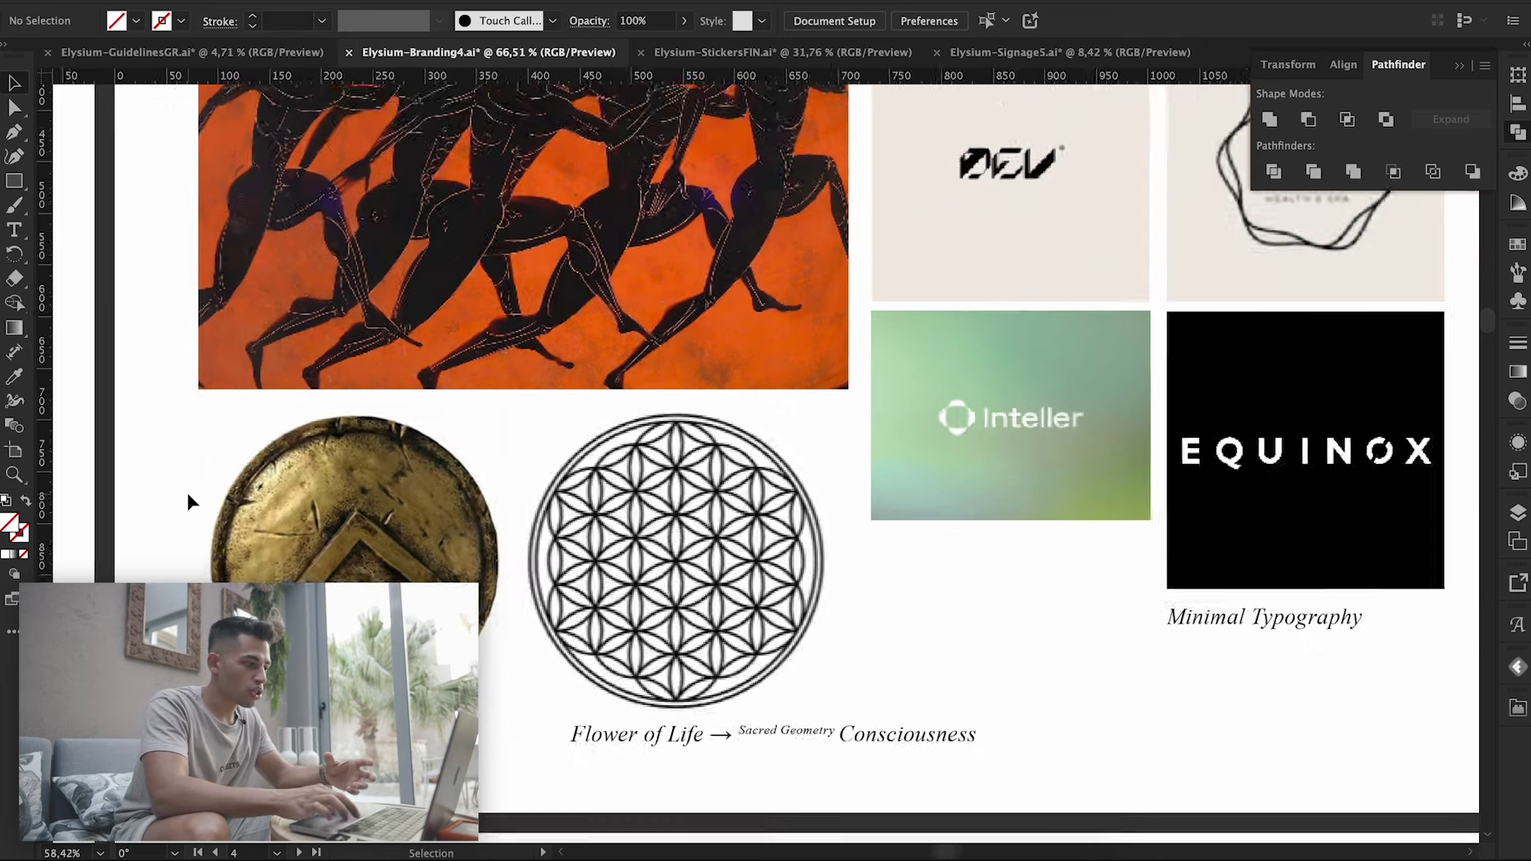
pyautogui.scroll(2, 189, 494)
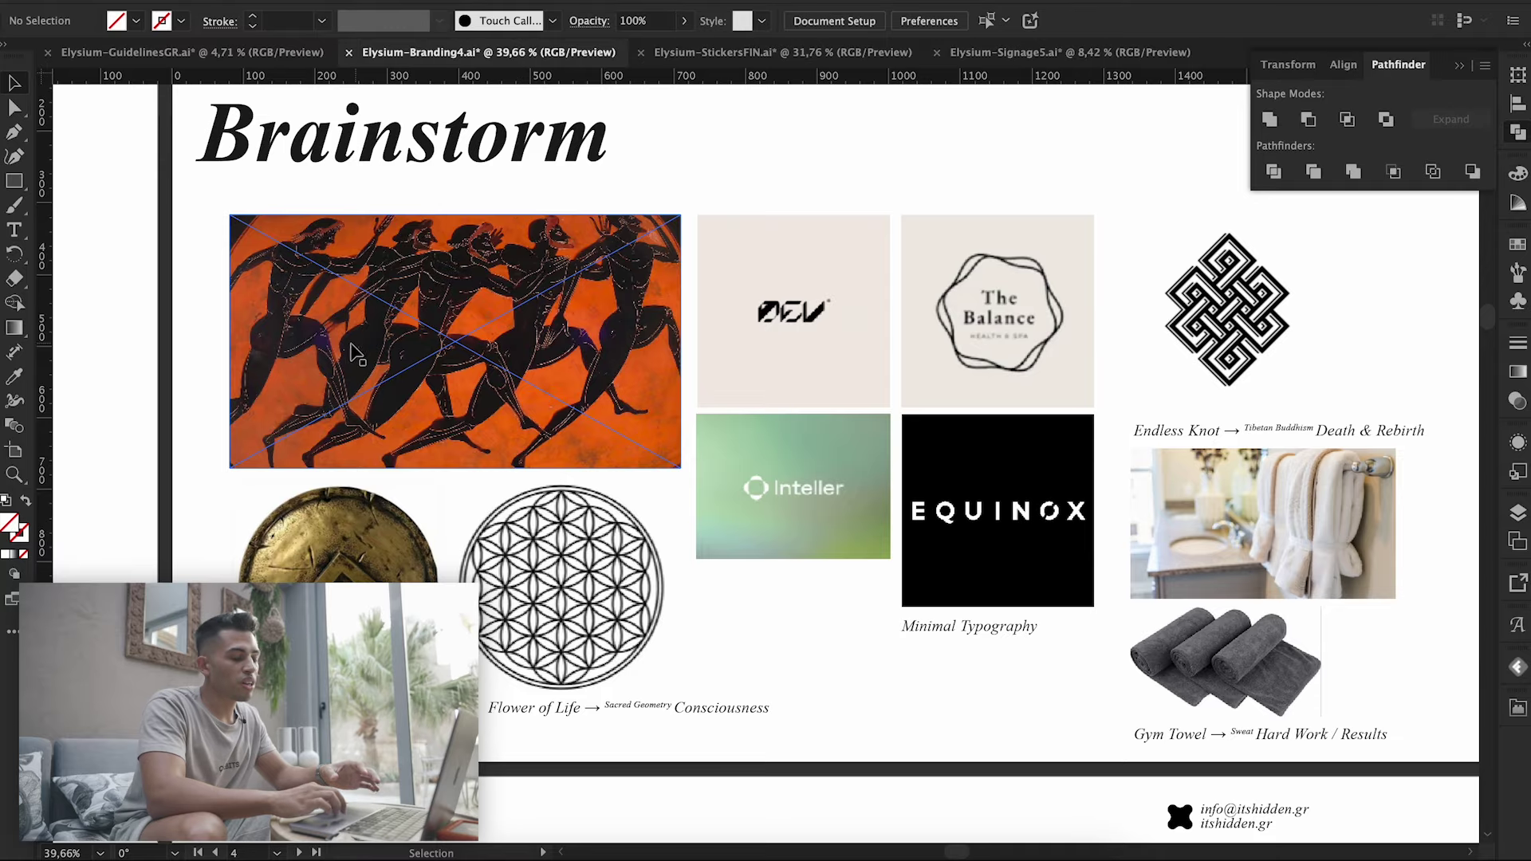
pyautogui.hscroll(2, 381, 257)
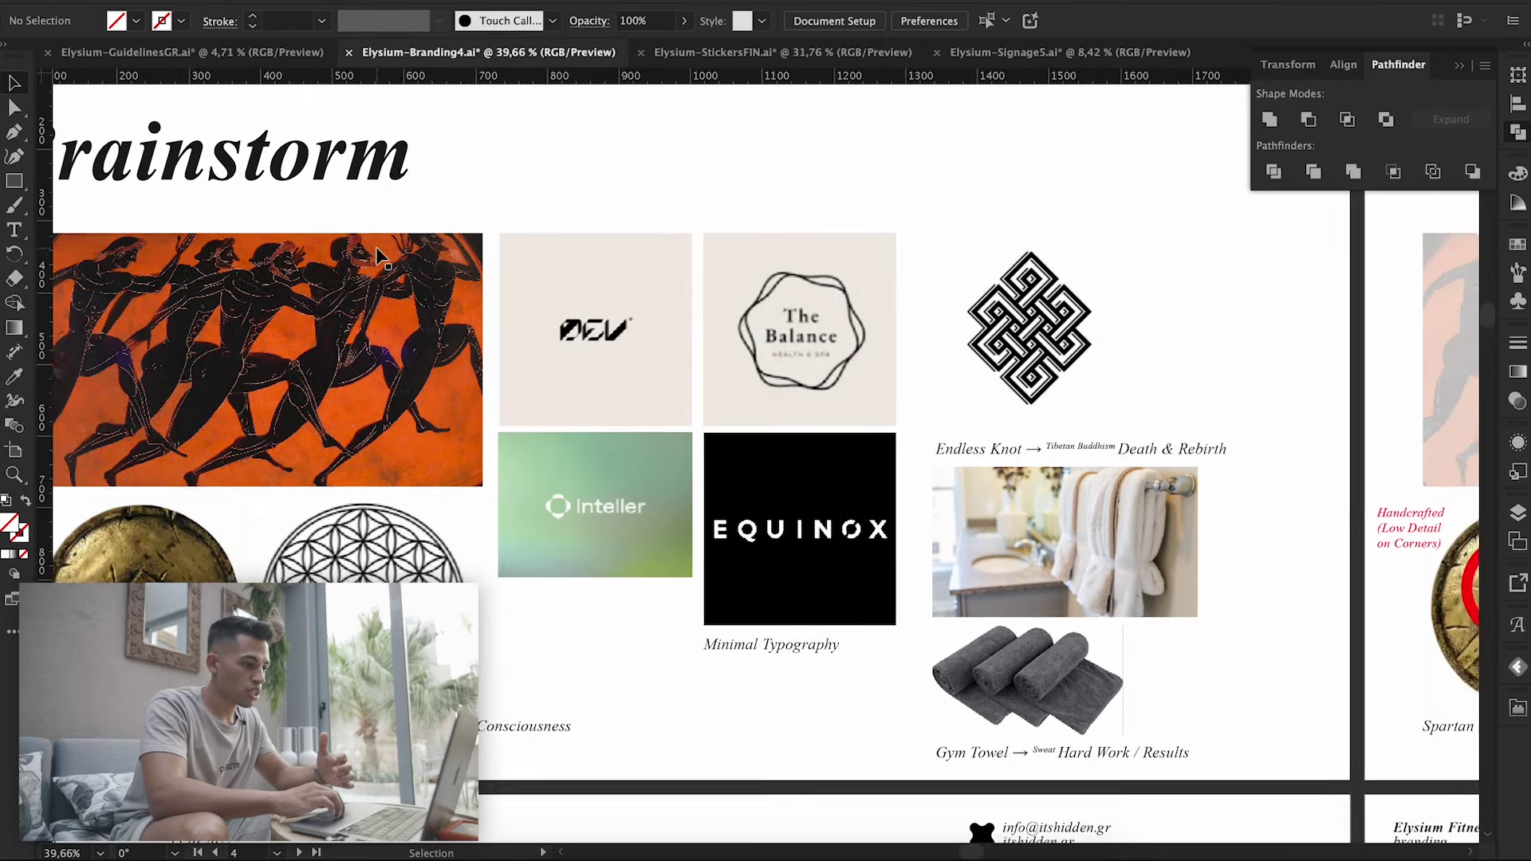
pyautogui.scroll(2, 382, 257)
# - Pan right past the annotated Brainstorm artboard to the Ετυμολογία etymology artboard
pyautogui.scroll(-2, 381, 256)
pyautogui.hscroll(3, 741, 301)
pyautogui.hscroll(5, 742, 301)
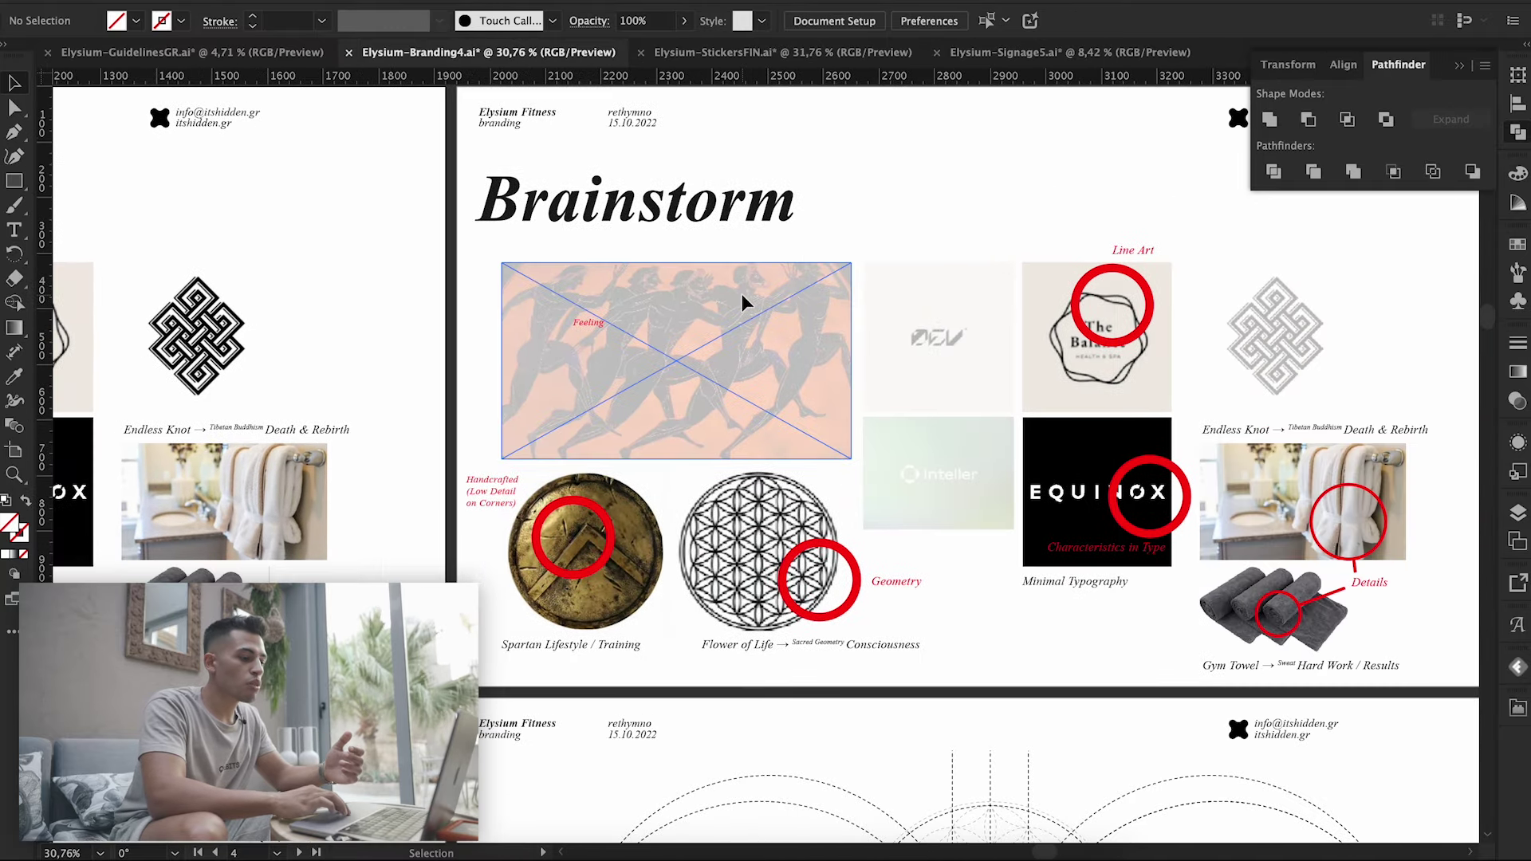
pyautogui.scroll(-2, 741, 302)
pyautogui.hscroll(2, 741, 301)
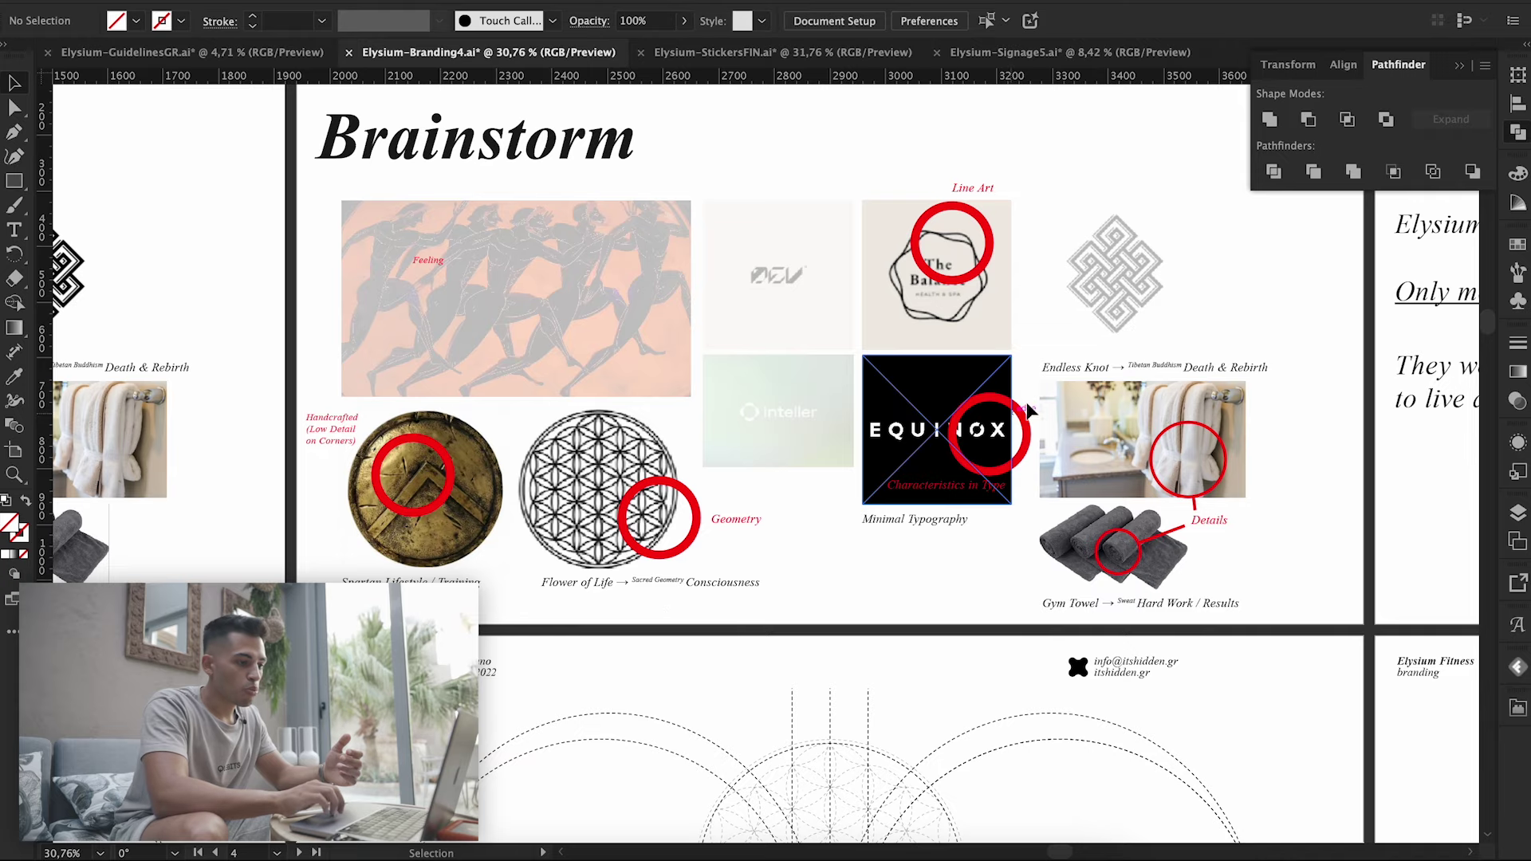
pyautogui.hscroll(3, 1041, 403)
pyautogui.scroll(-1, 1042, 402)
pyautogui.hscroll(3, 1041, 403)
pyautogui.hscroll(2, 1041, 403)
pyautogui.scroll(2, 1041, 403)
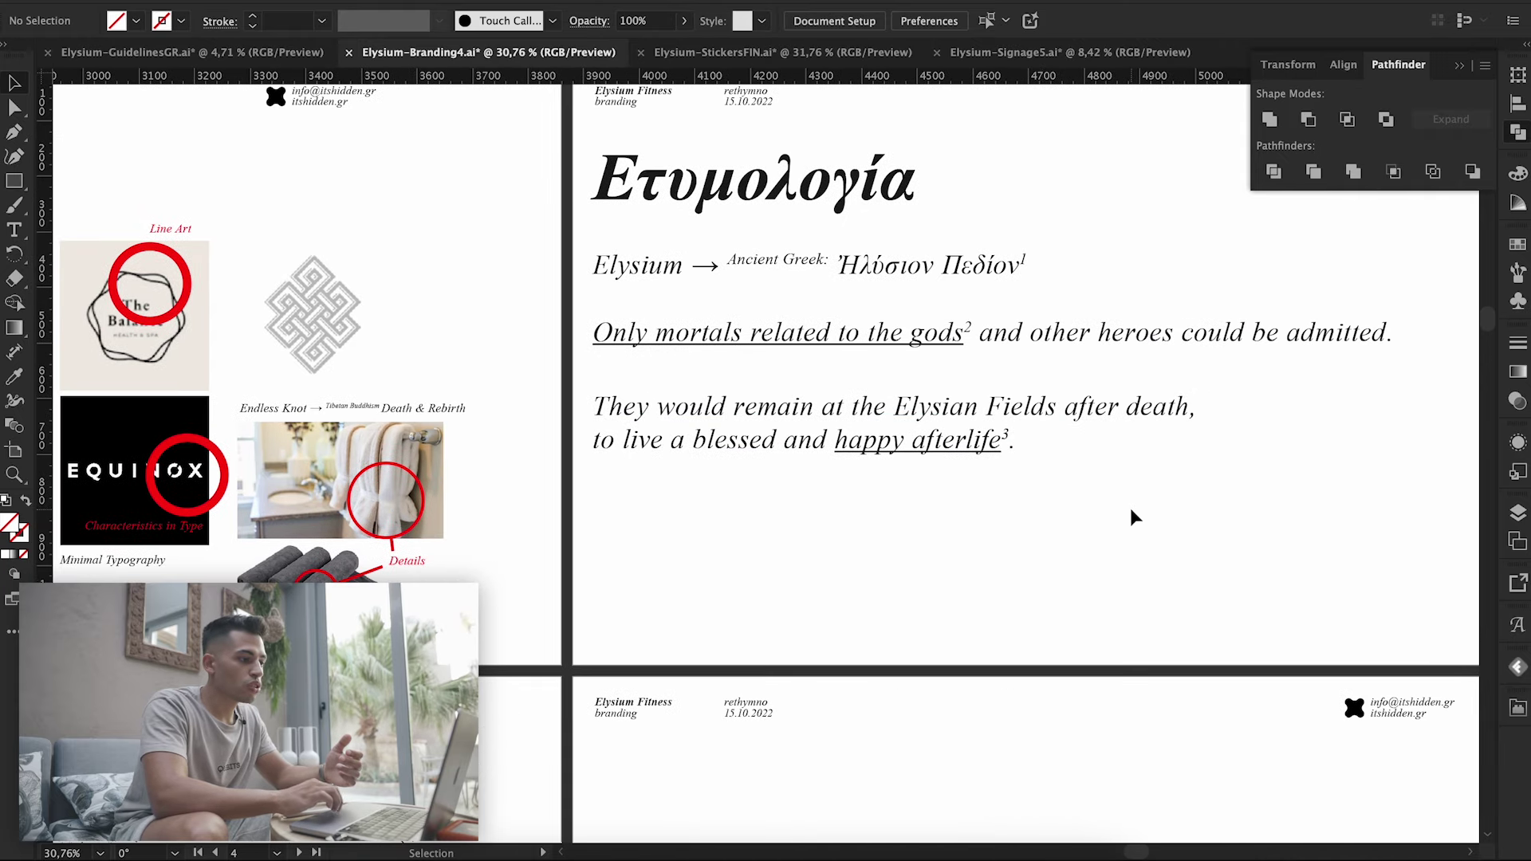
pyautogui.hscroll(2, 1131, 516)
pyautogui.scroll(-1, 1130, 517)
pyautogui.hscroll(1, 1130, 517)
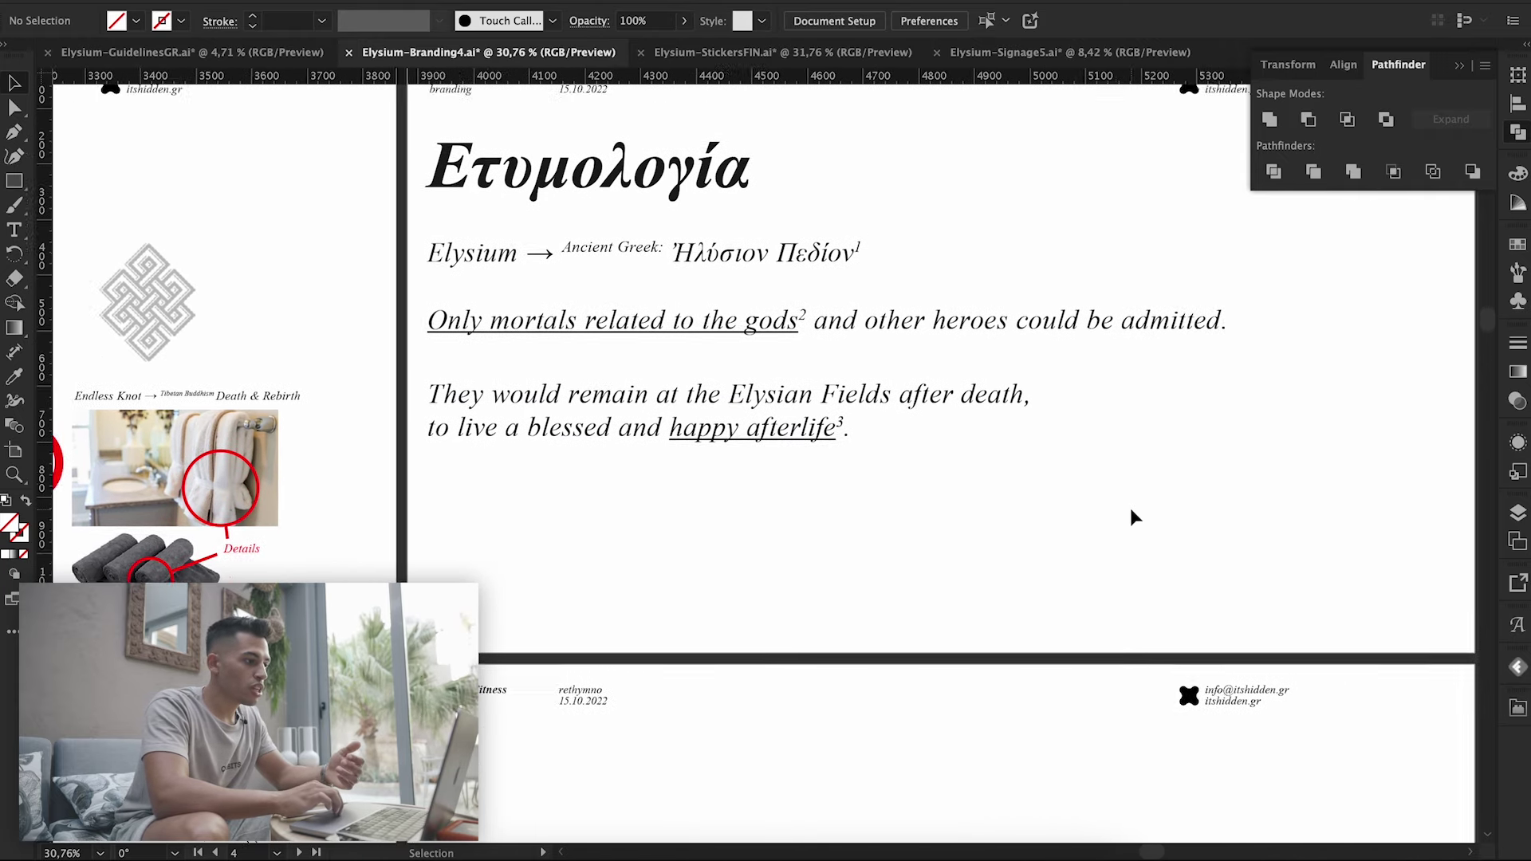
pyautogui.scroll(2, 1132, 511)
pyautogui.hscroll(1, 1131, 511)
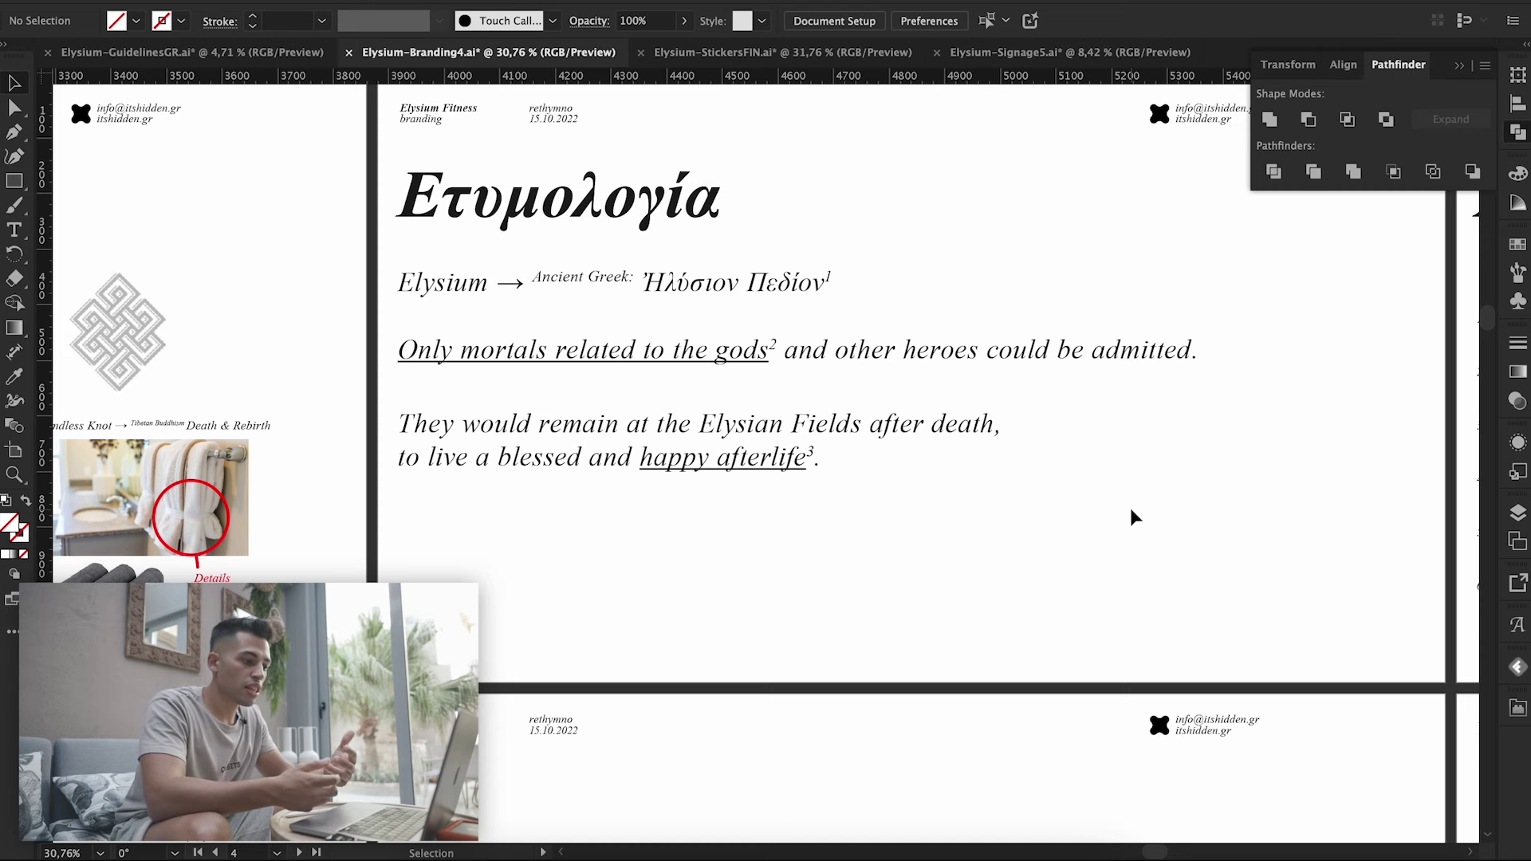
# - Continue right to the Χαρακτηριστικά artboard listing six numbered brand characteristics
pyautogui.scroll(-1, 1132, 510)
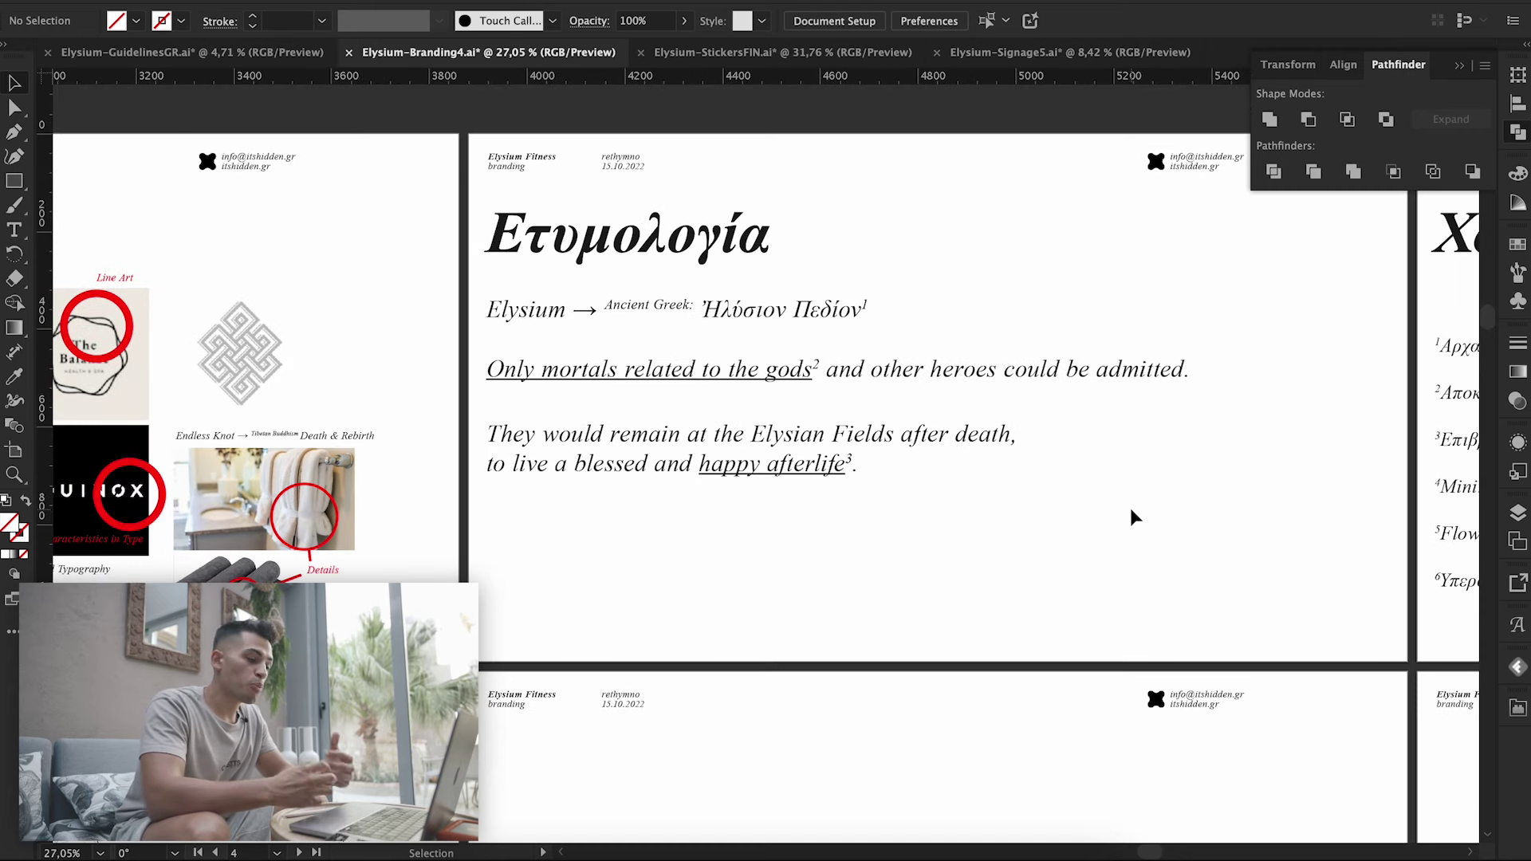
pyautogui.hscroll(2, 1131, 510)
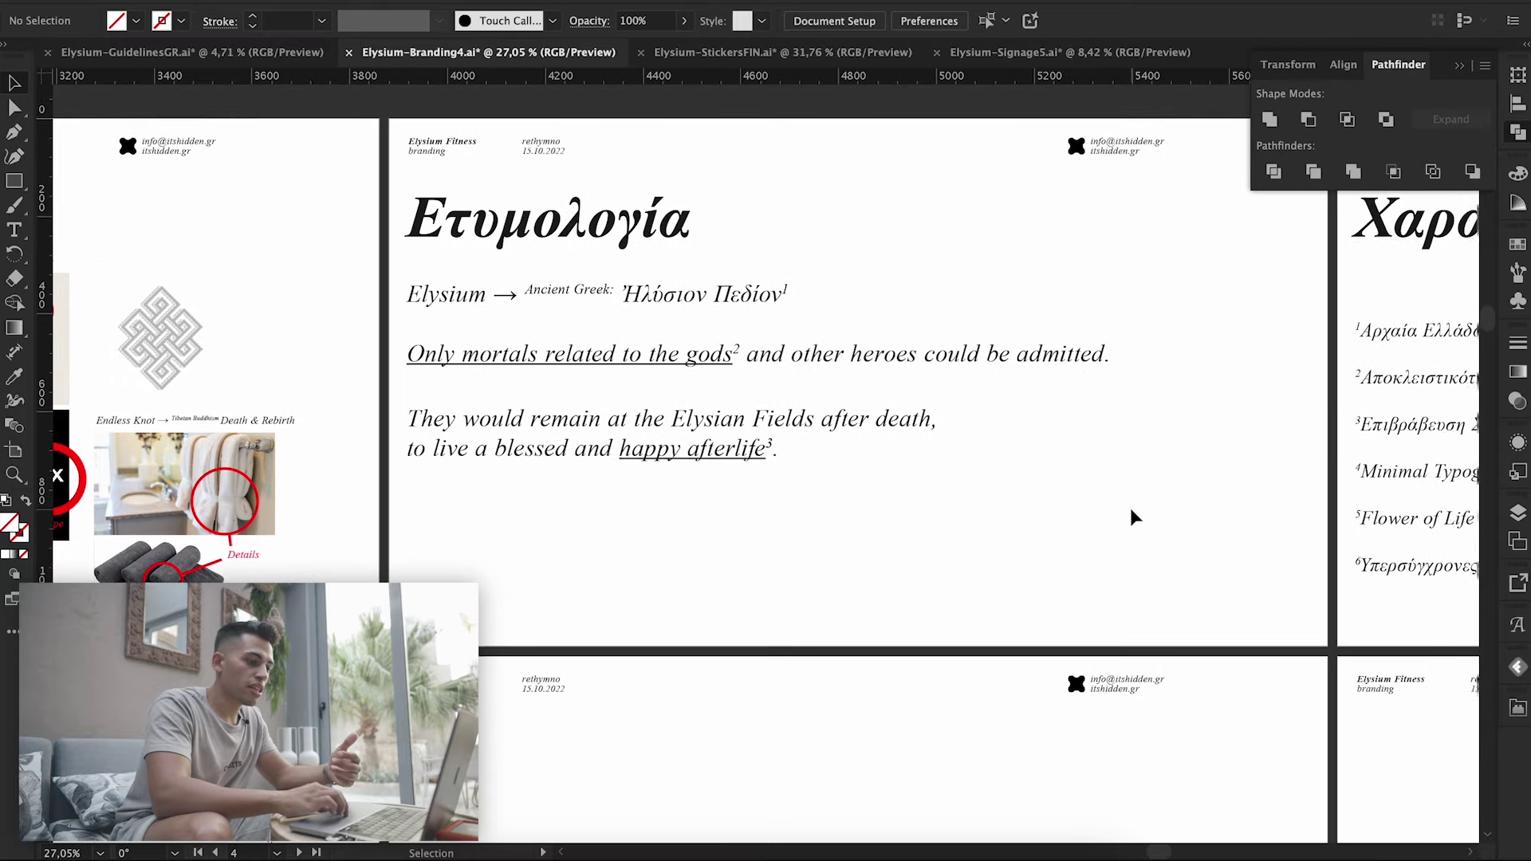
pyautogui.scroll(-1, 1131, 511)
pyautogui.hscroll(5, 1131, 510)
pyautogui.hscroll(3, 1131, 510)
pyautogui.hscroll(2, 1131, 509)
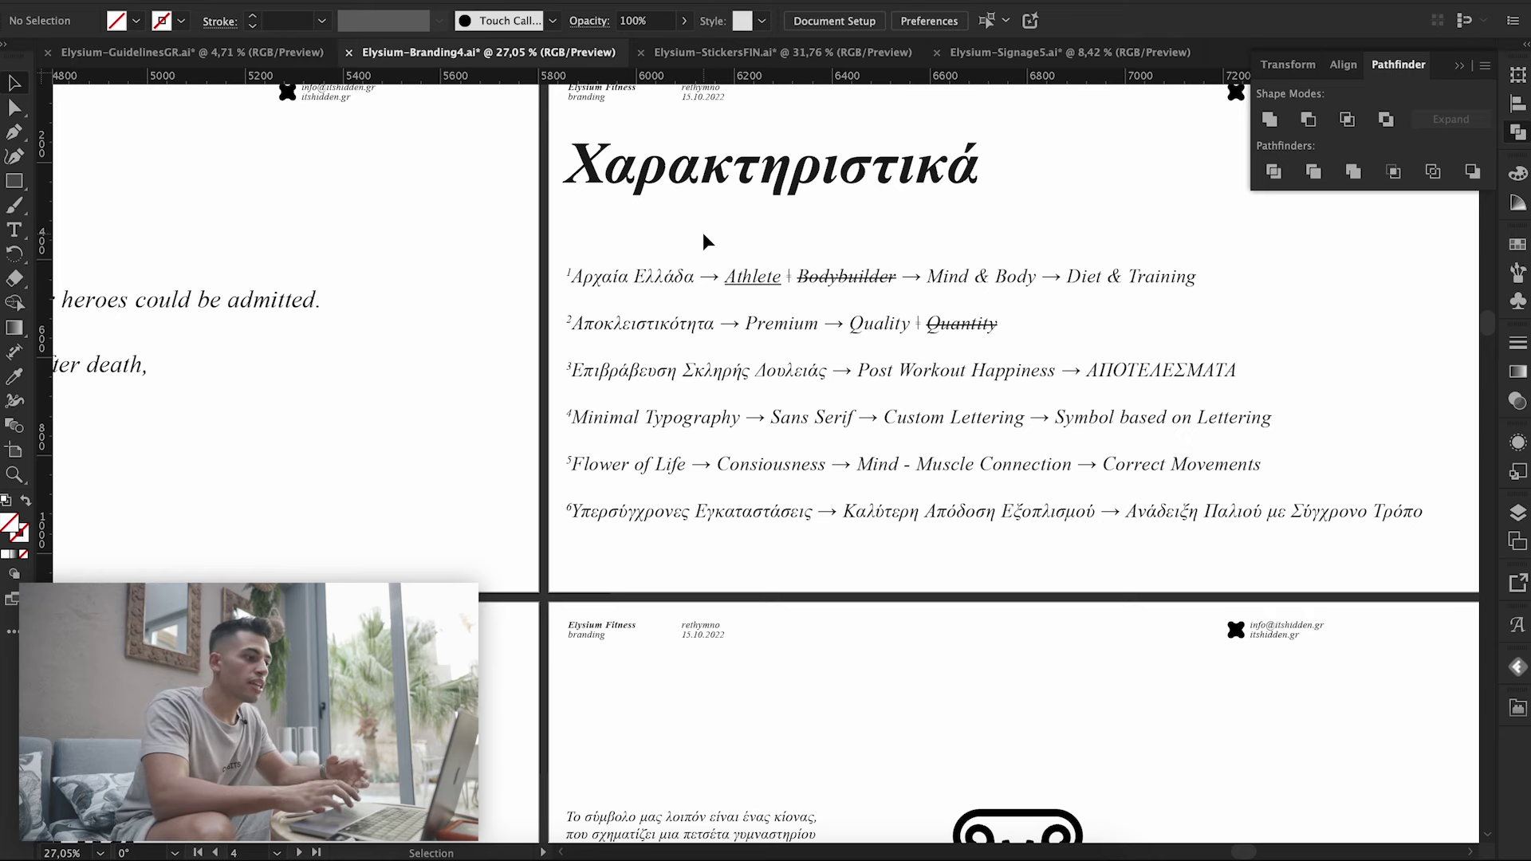
# - Select the six characteristic text lines, then deselect them
pyautogui.moveTo(701, 233); pyautogui.dragTo(683, 323)
pyautogui.scroll(-2, 686, 293)
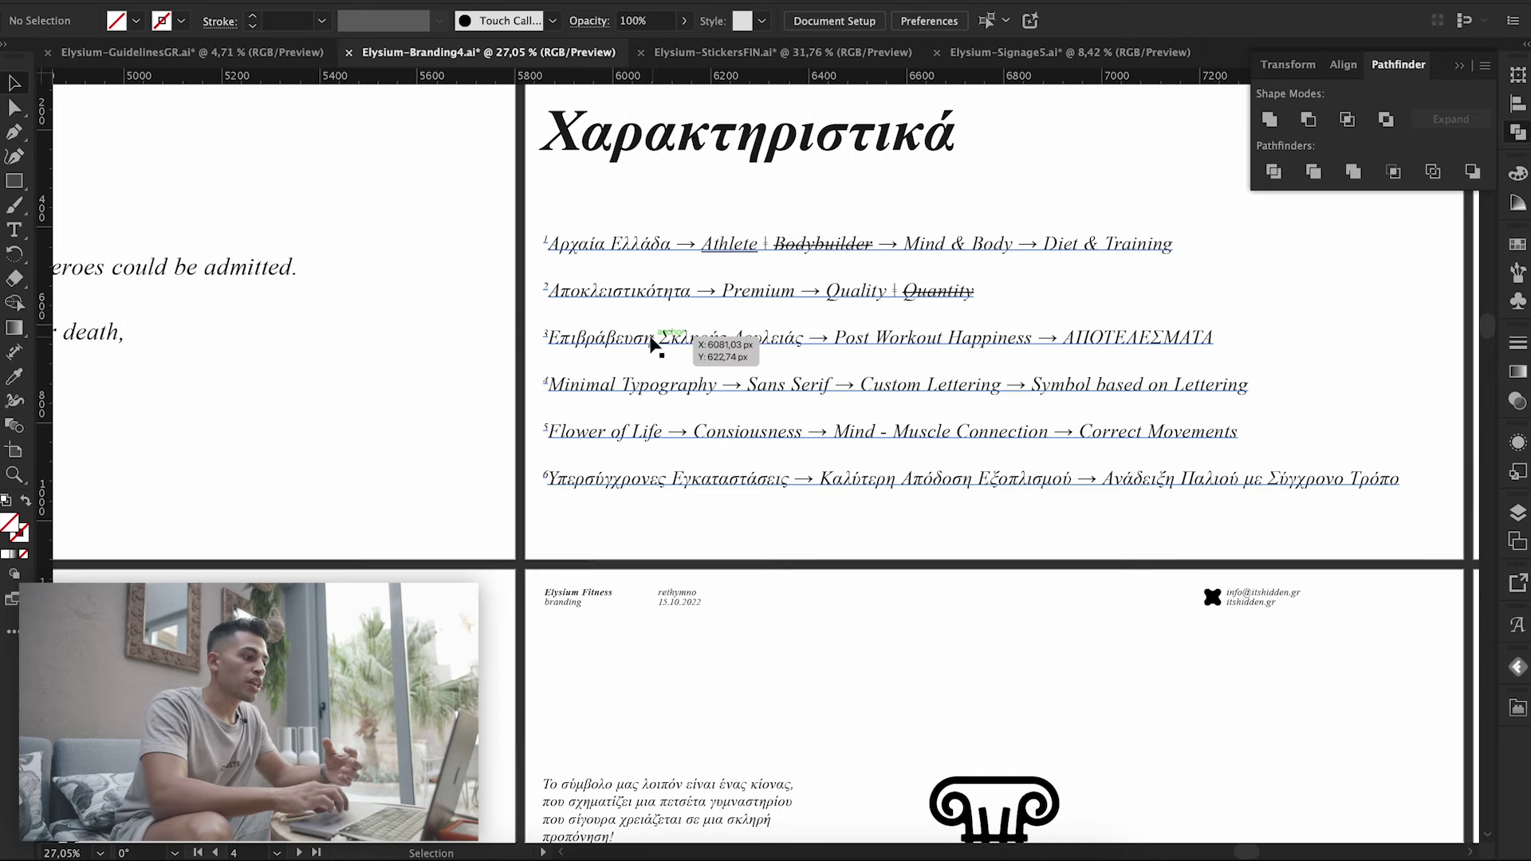
pyautogui.click(496, 359)
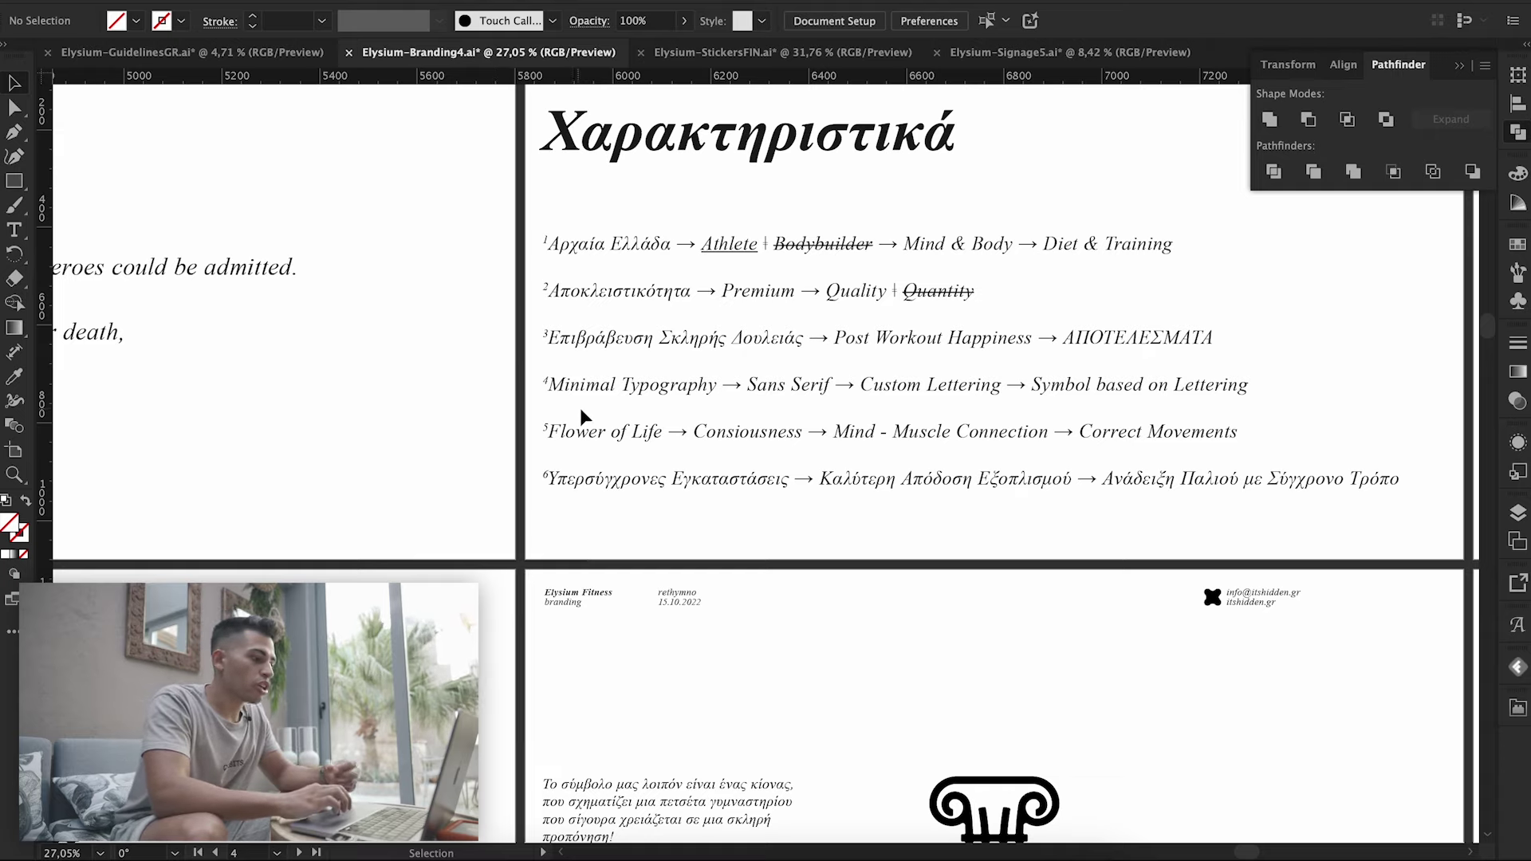
# - Move to the Σχεδιαστική Προσέγγιση design-approach artboard above the Elysium logo
pyautogui.scroll(-1, 600, 454)
pyautogui.scroll(1, 598, 446)
pyautogui.hscroll(1, 598, 446)
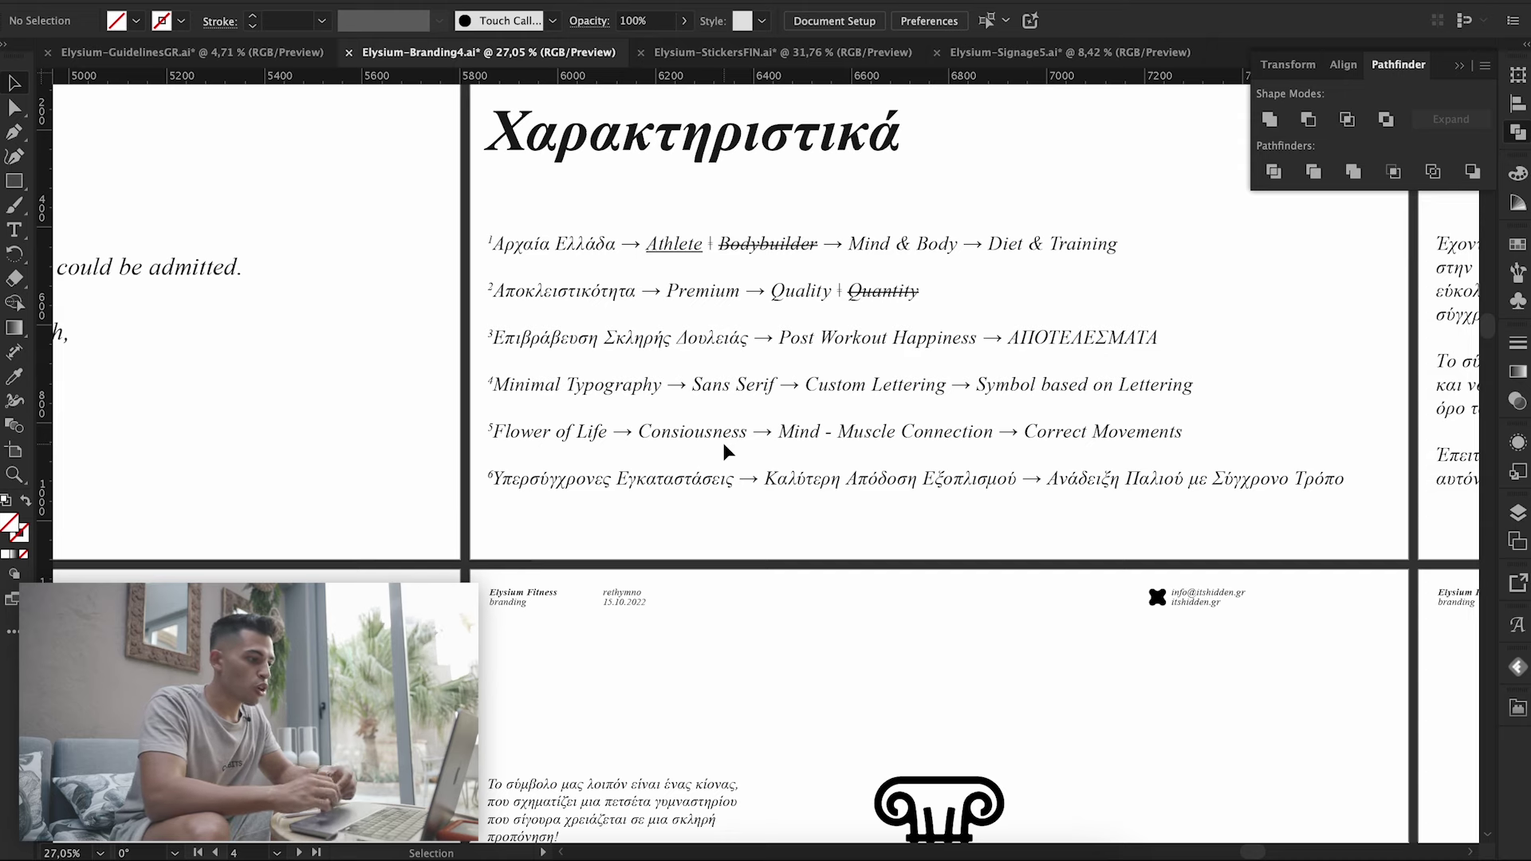
pyautogui.hscroll(3, 729, 470)
pyautogui.scroll(1, 729, 470)
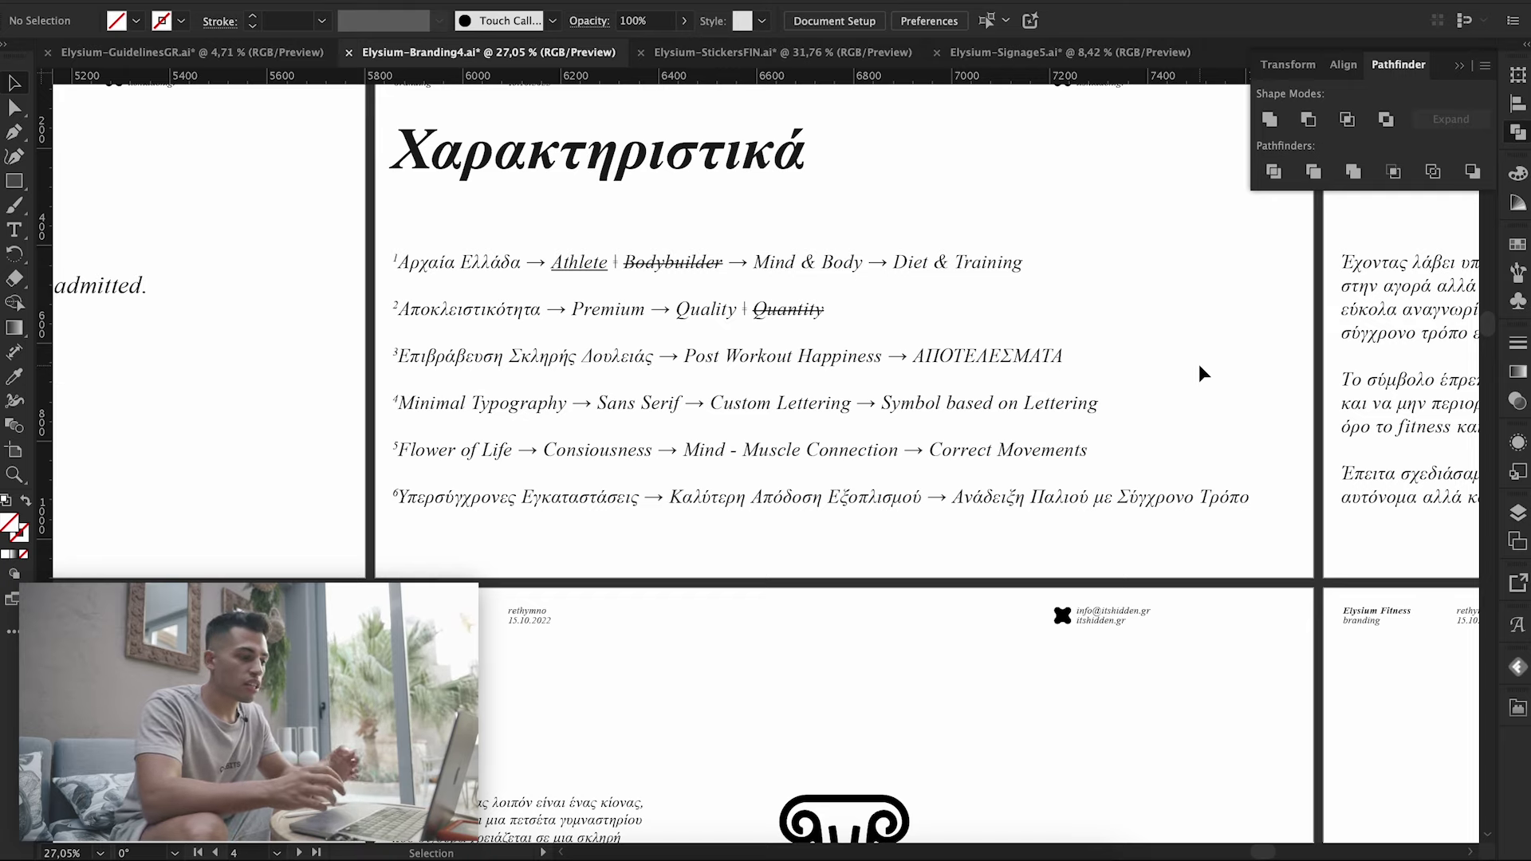
pyautogui.scroll(-2, 1199, 365)
pyautogui.hscroll(10, 1199, 365)
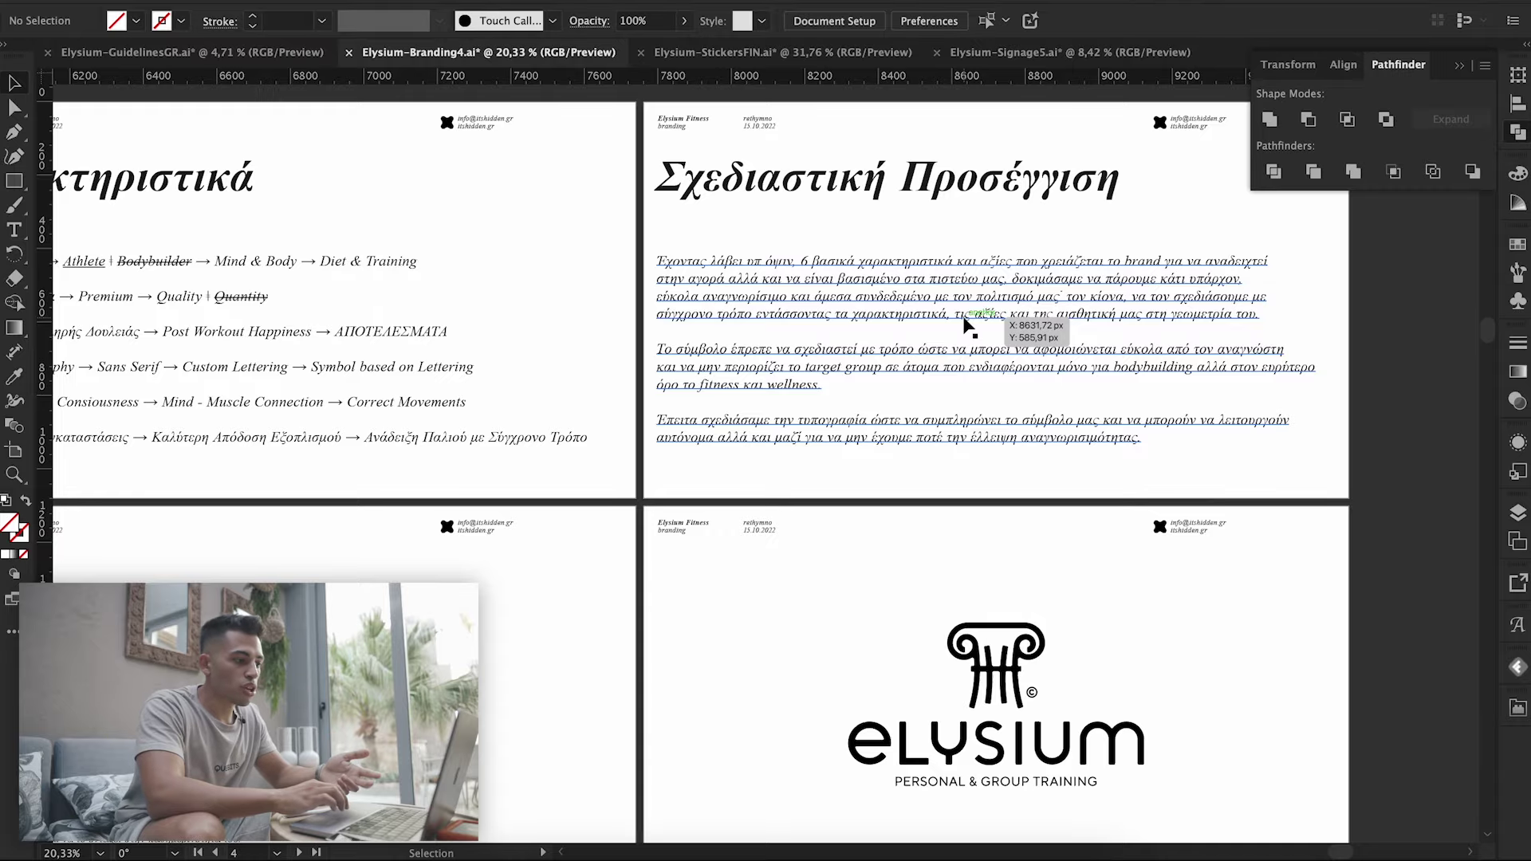
# - Look over the flower-of-life construction grid and guide-circle artboards
pyautogui.hscroll(-5, 965, 320)
pyautogui.scroll(-2, 963, 319)
pyautogui.scroll(-5, 963, 319)
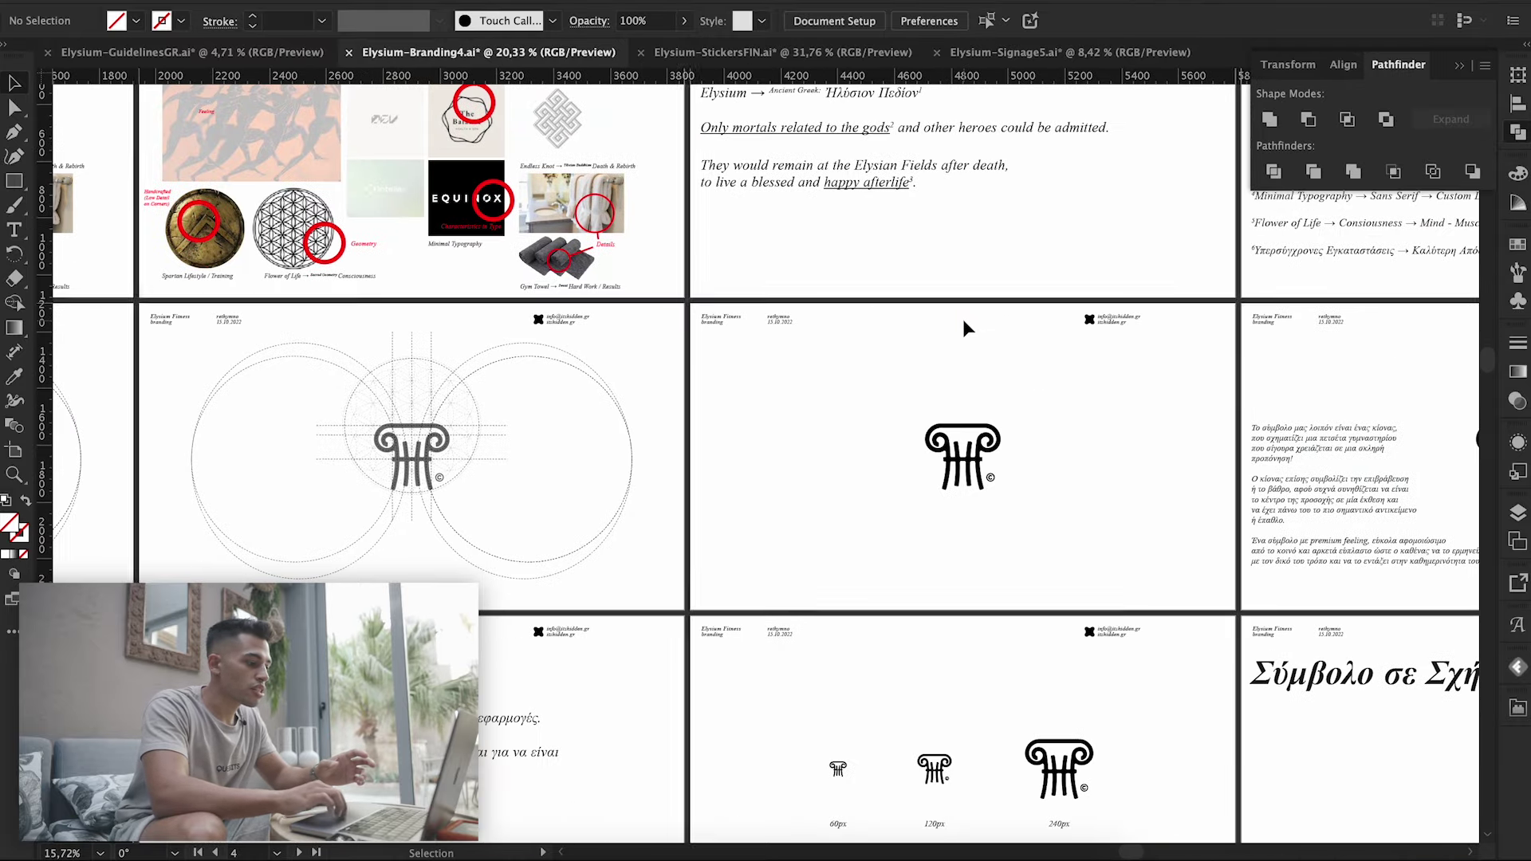
pyautogui.scroll(-2, 963, 319)
pyautogui.hscroll(-10, 963, 319)
pyautogui.hscroll(-10, 963, 319)
pyautogui.hscroll(-10, 963, 319)
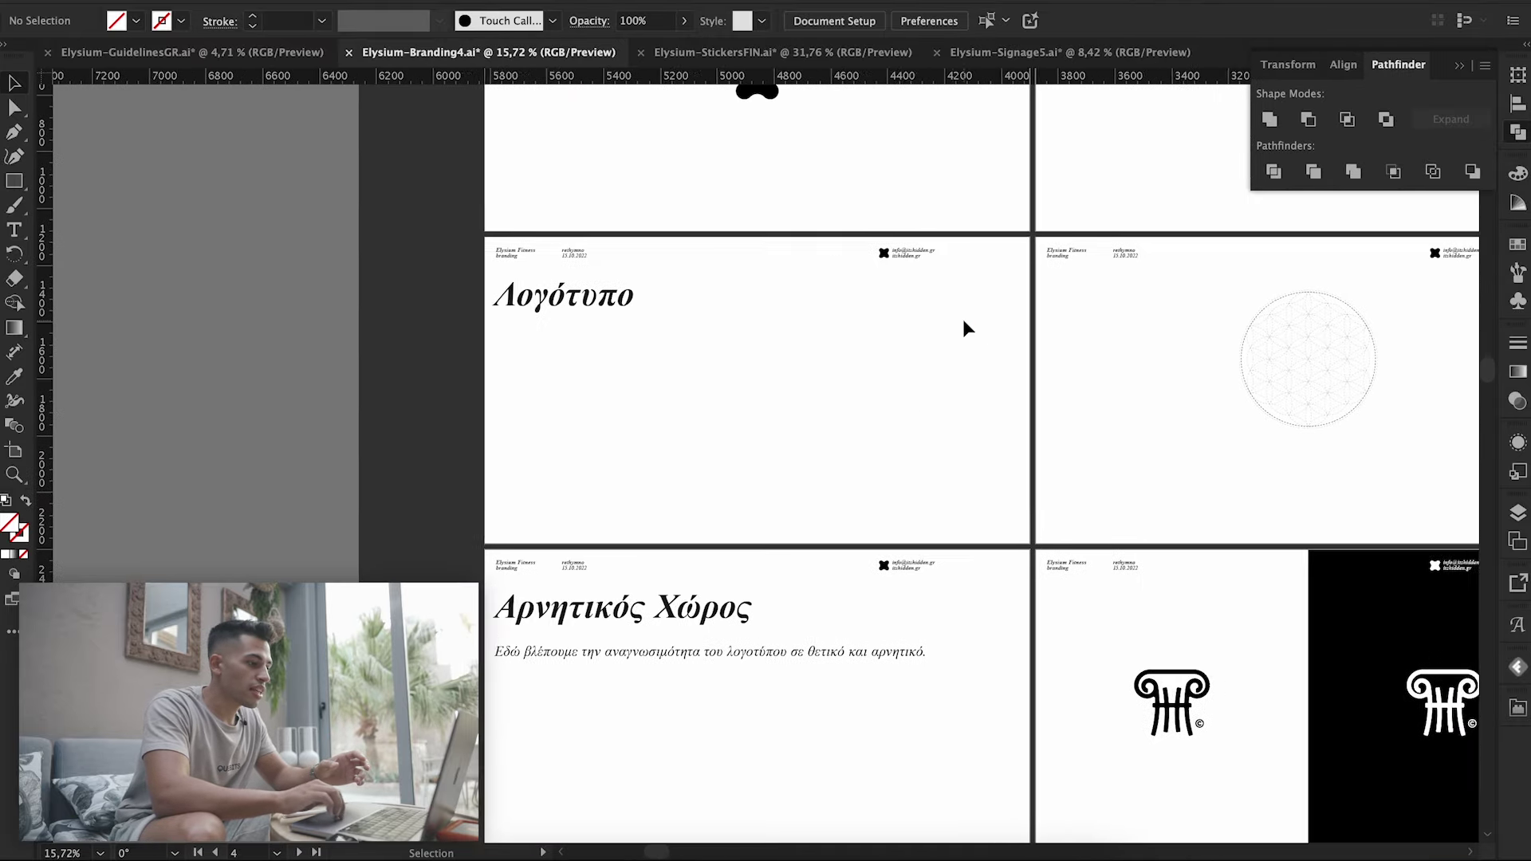
pyautogui.scroll(1, 931, 347)
pyautogui.scroll(2, 931, 347)
pyautogui.hscroll(5, 931, 347)
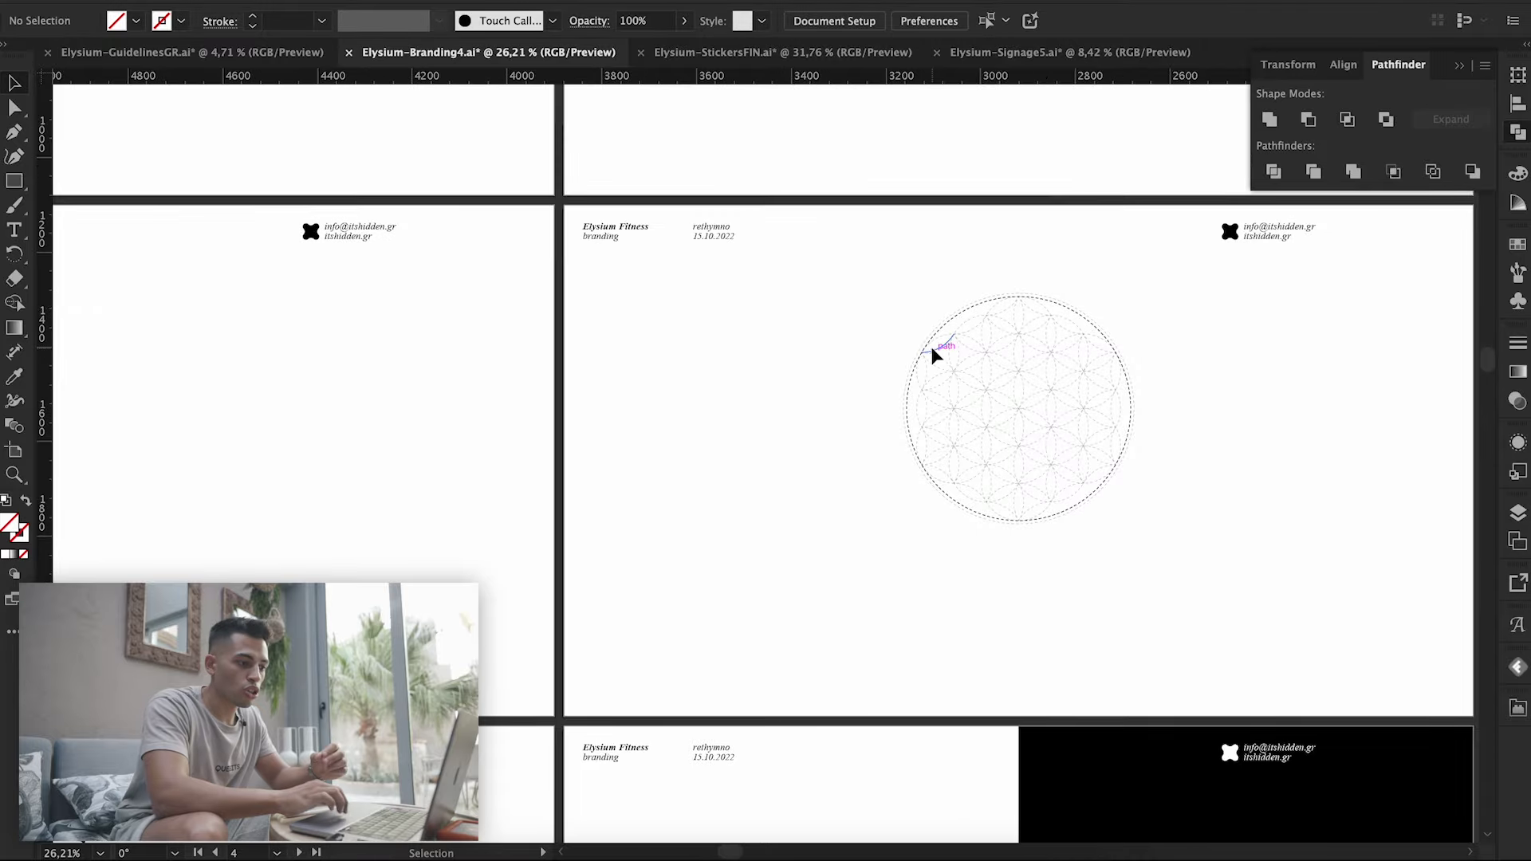
pyautogui.hscroll(3, 1103, 346)
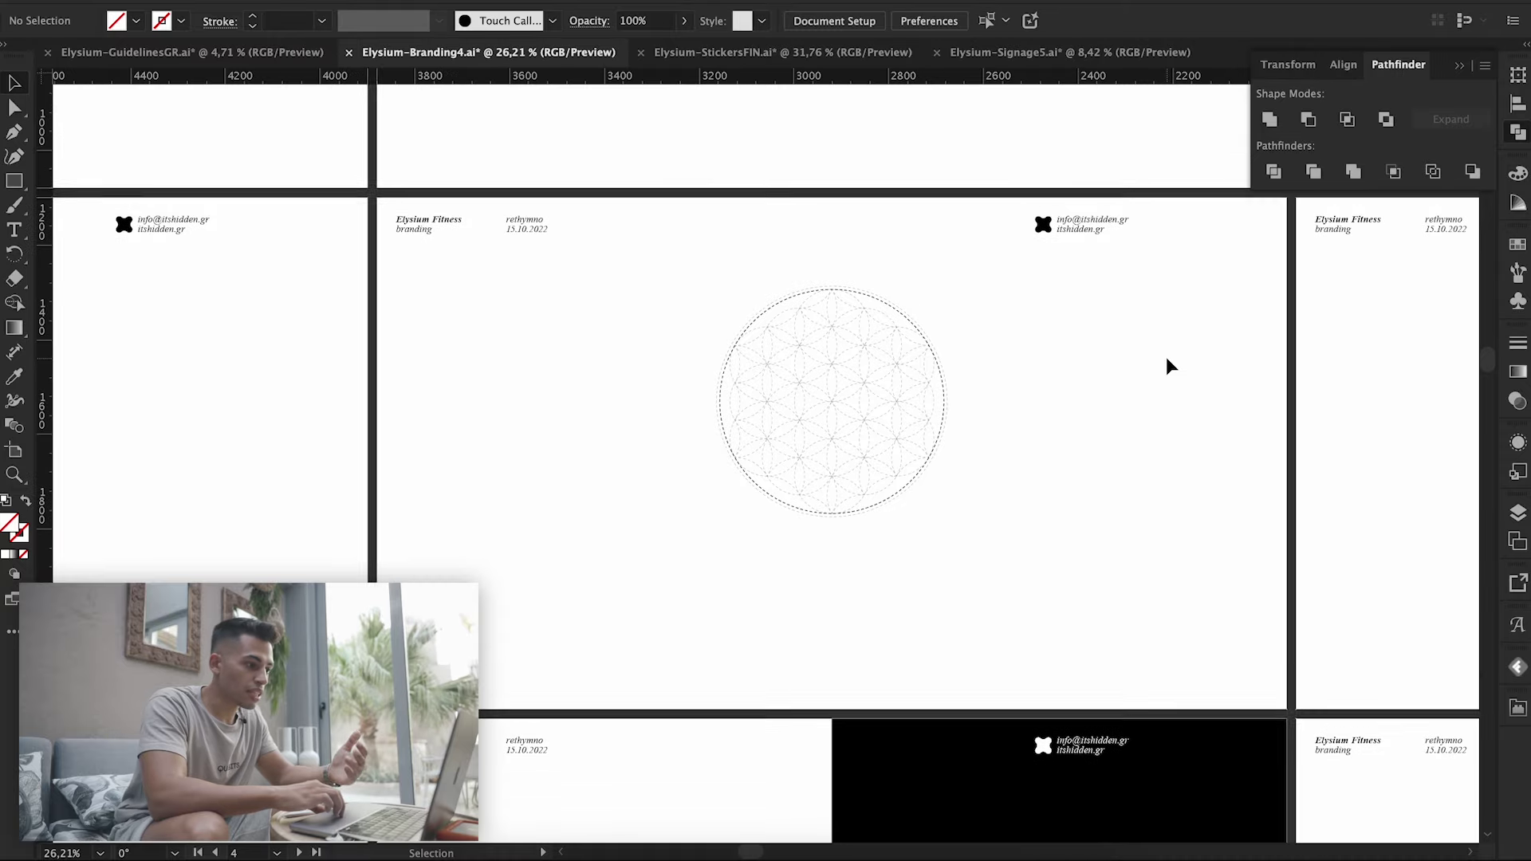
# - Bring the finished black column symbol with its © mark into full view
pyautogui.scroll(2, 917, 370)
pyautogui.scroll(-2, 925, 355)
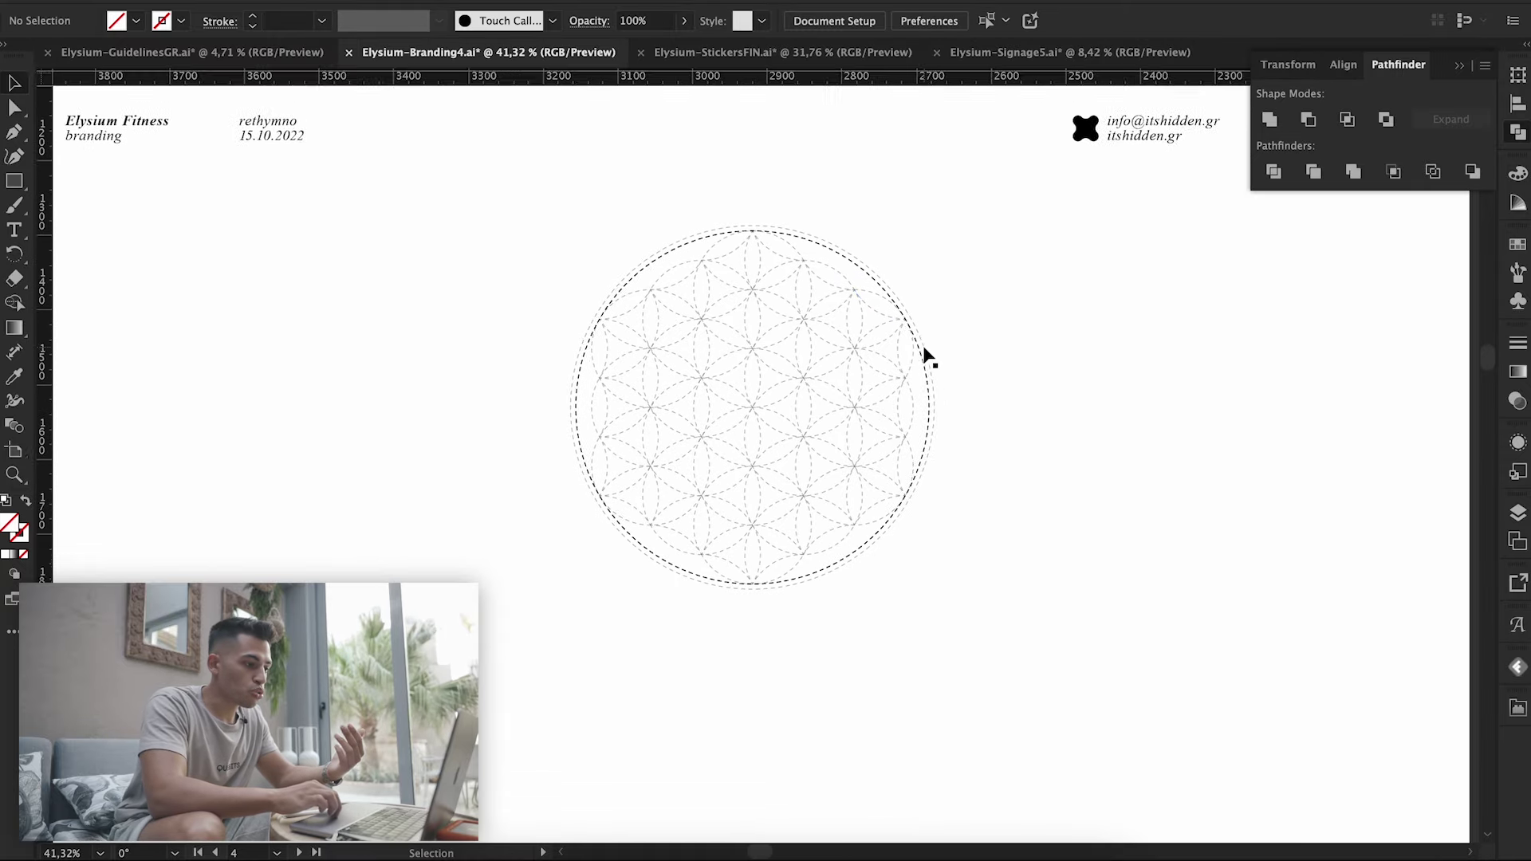
pyautogui.hscroll(2, 1097, 369)
pyautogui.scroll(-2, 1097, 371)
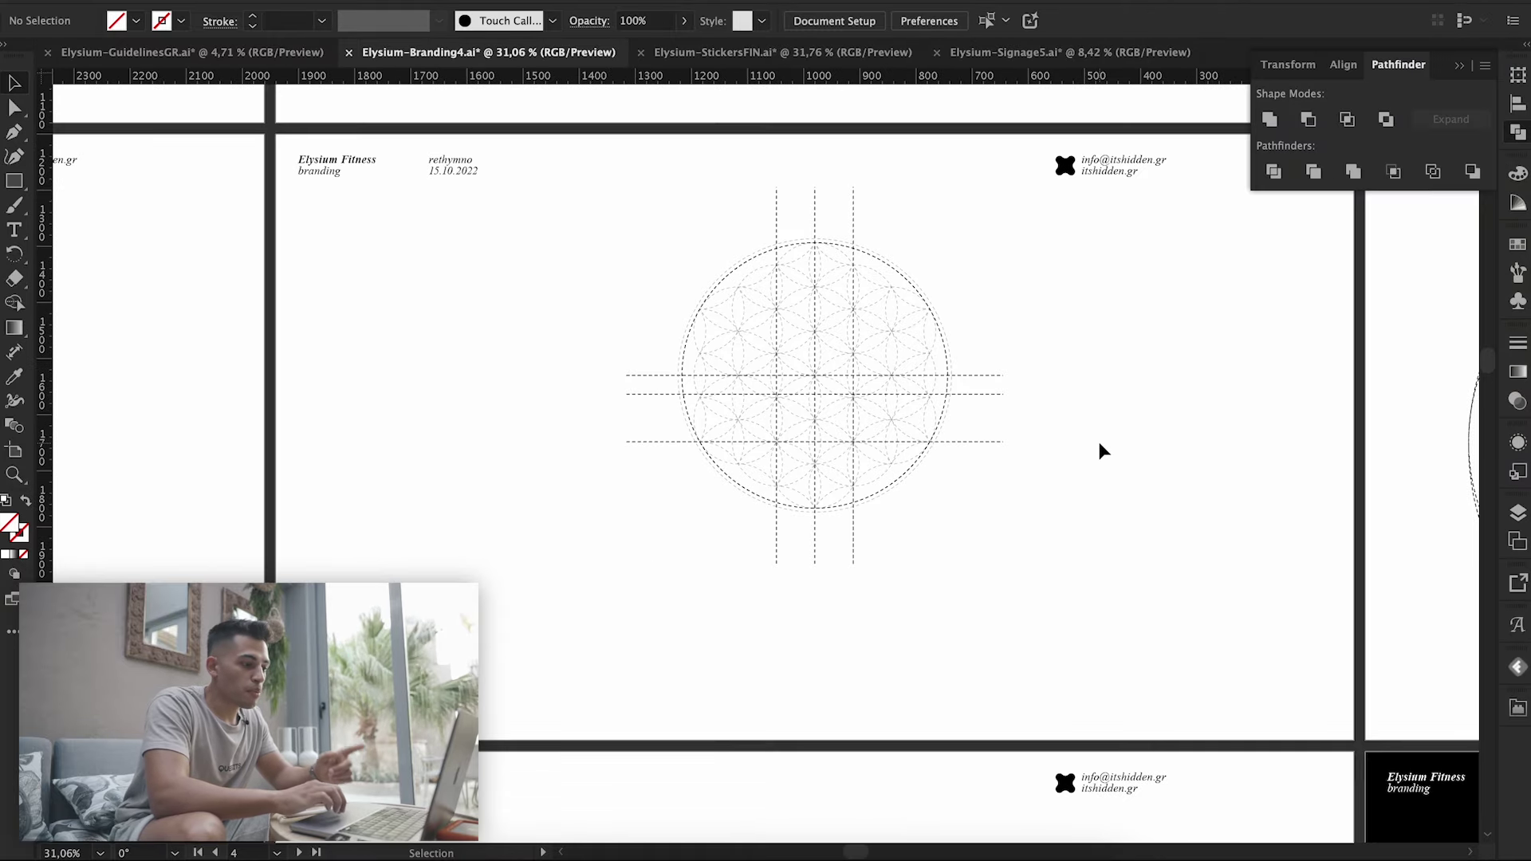
pyautogui.hscroll(3, 1099, 441)
pyautogui.hscroll(5, 1099, 442)
pyautogui.hscroll(3, 1099, 442)
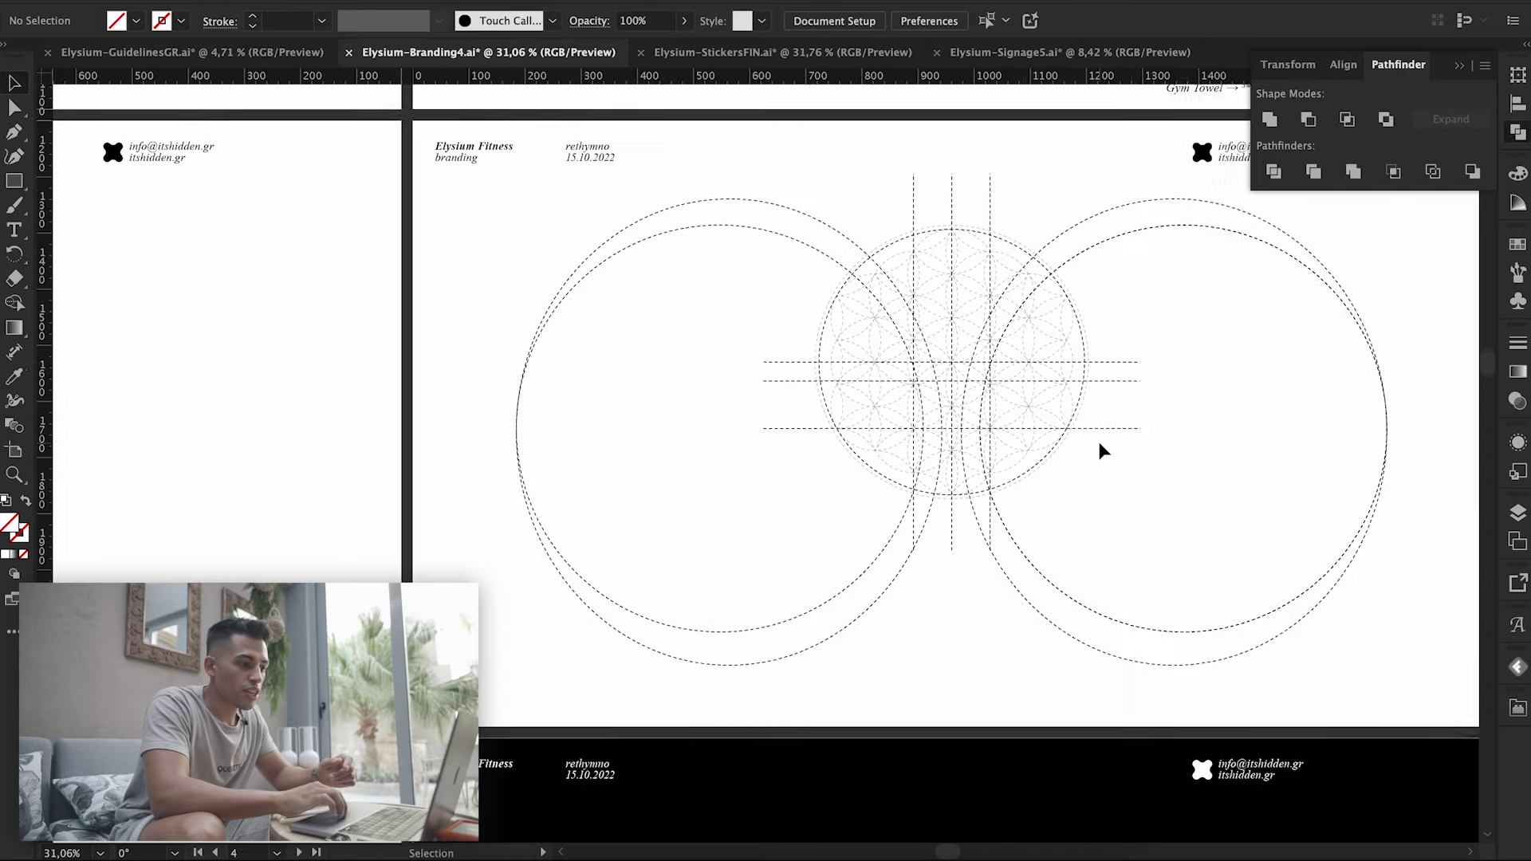
pyautogui.hscroll(3, 1098, 442)
pyautogui.hscroll(3, 1165, 418)
pyautogui.hscroll(3, 1165, 418)
pyautogui.scroll(-2, 1166, 428)
pyautogui.hscroll(5, 1166, 428)
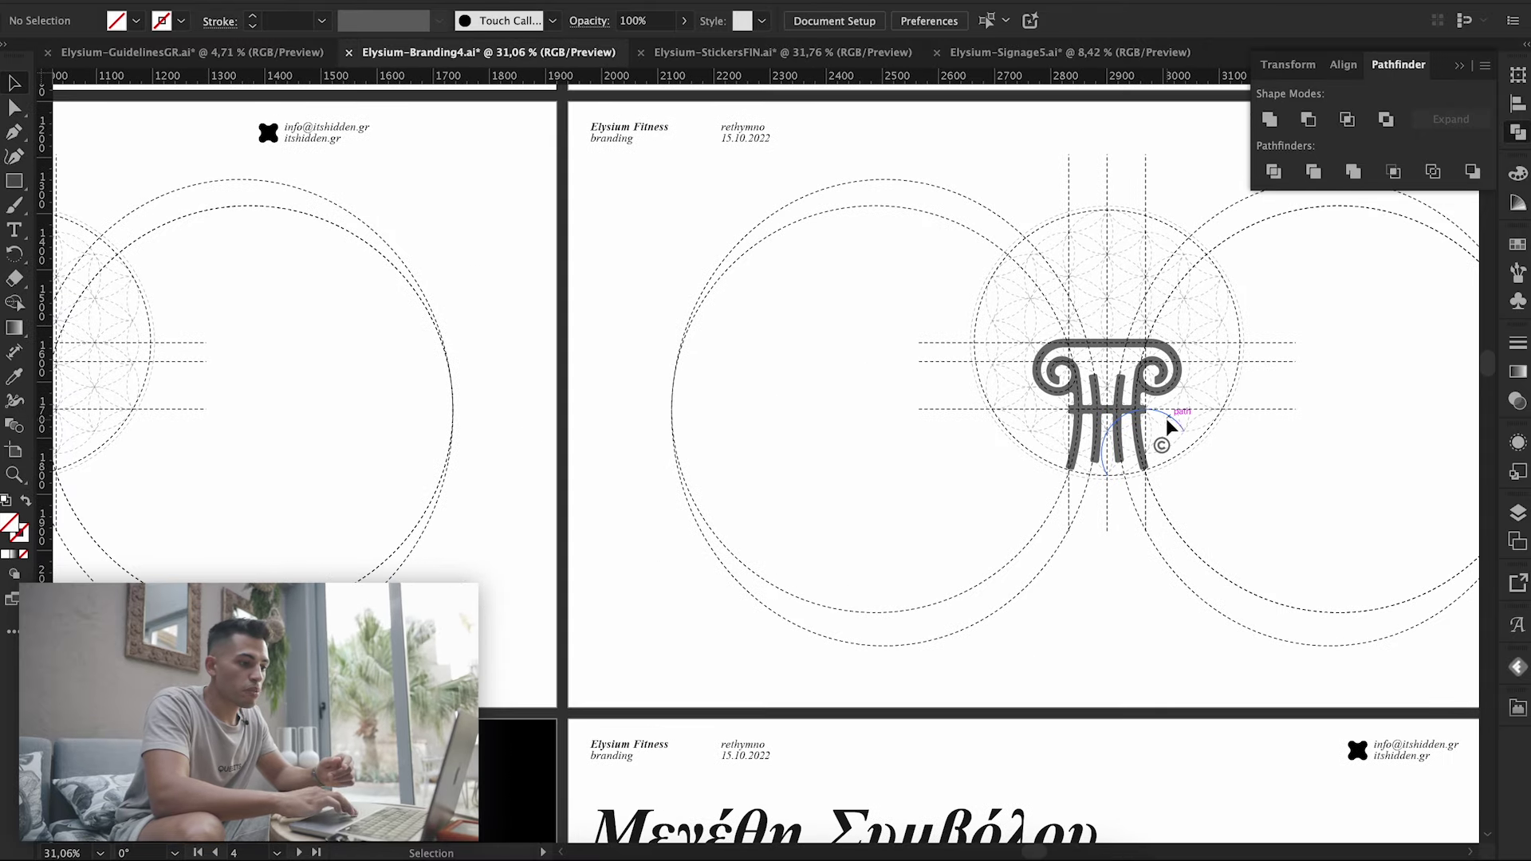
pyautogui.hscroll(2, 1203, 420)
pyautogui.hscroll(10, 1166, 451)
pyautogui.scroll(2, 1036, 467)
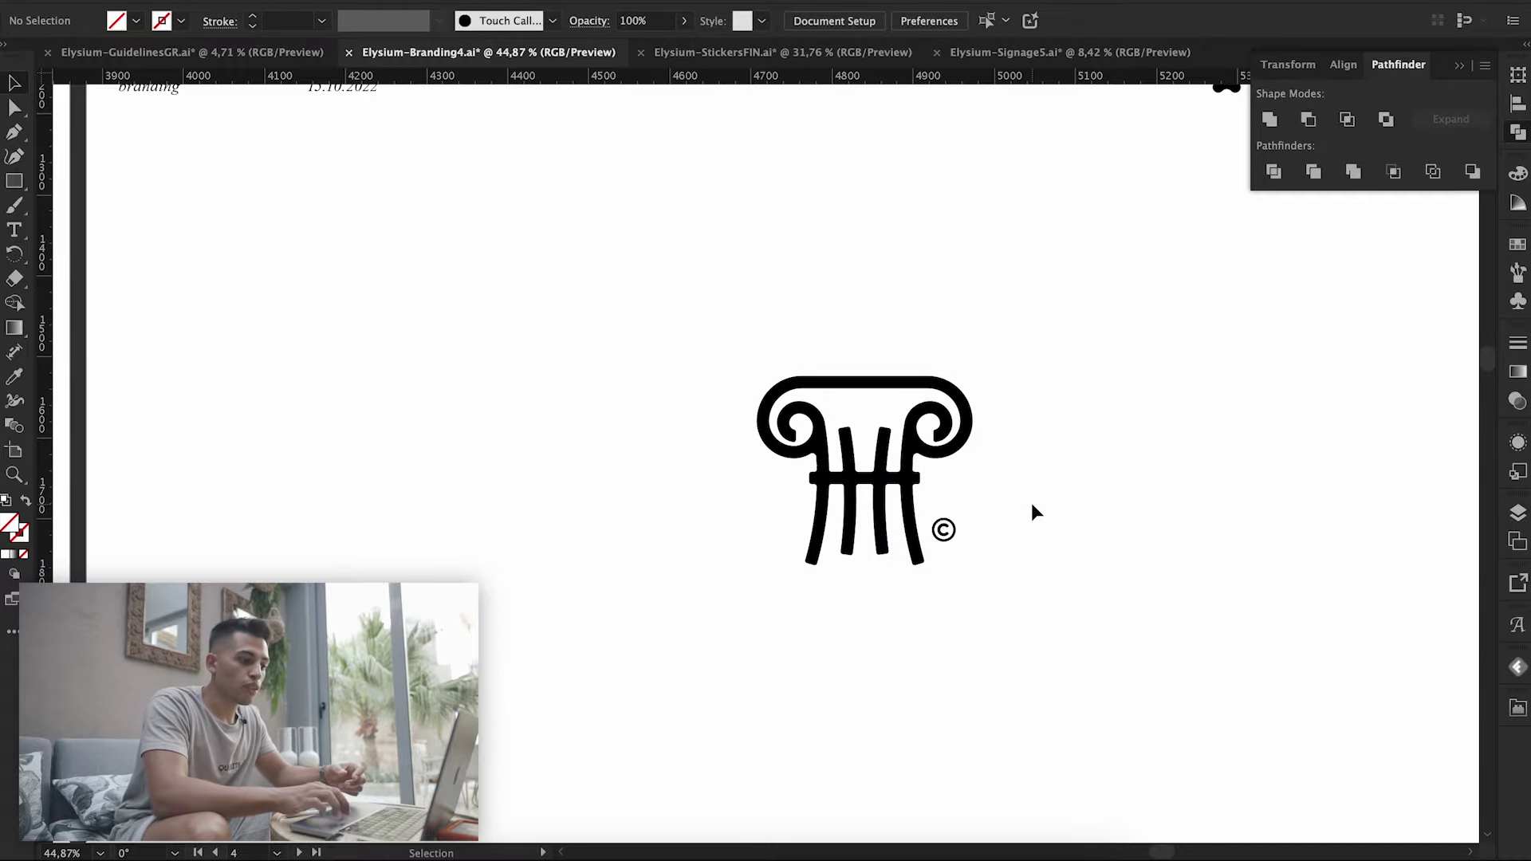
# - Zoom out and pan across the artboards neighbouring the column symbol
pyautogui.scroll(-3, 1031, 502)
pyautogui.scroll(5, 1031, 503)
pyautogui.hscroll(-3, 456, 376)
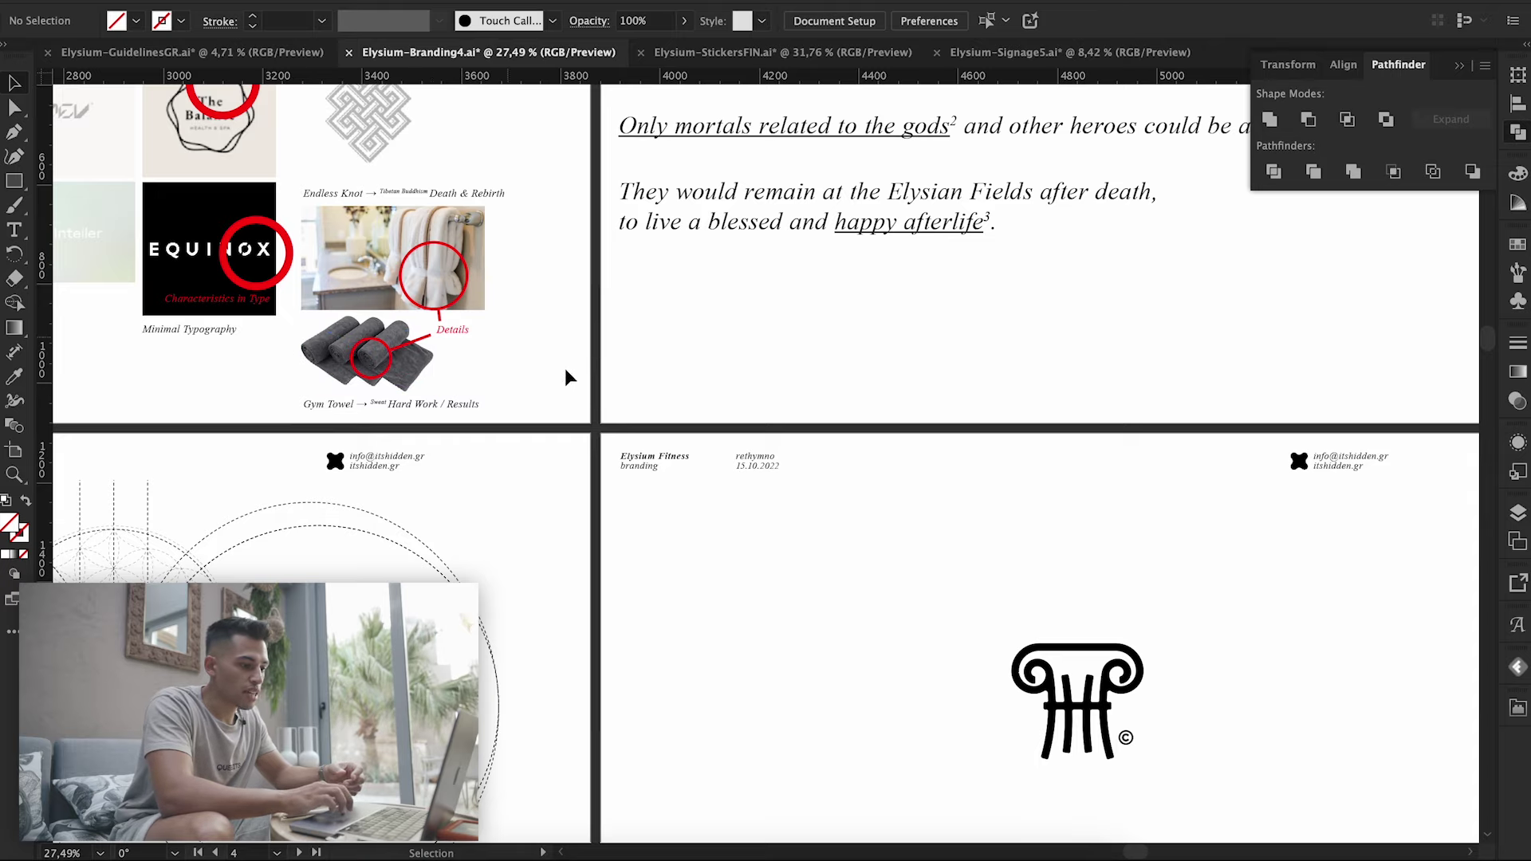
pyautogui.scroll(-2, 1059, 625)
pyautogui.hscroll(3, 1059, 625)
pyautogui.scroll(-2, 1121, 614)
pyautogui.hscroll(1, 1121, 614)
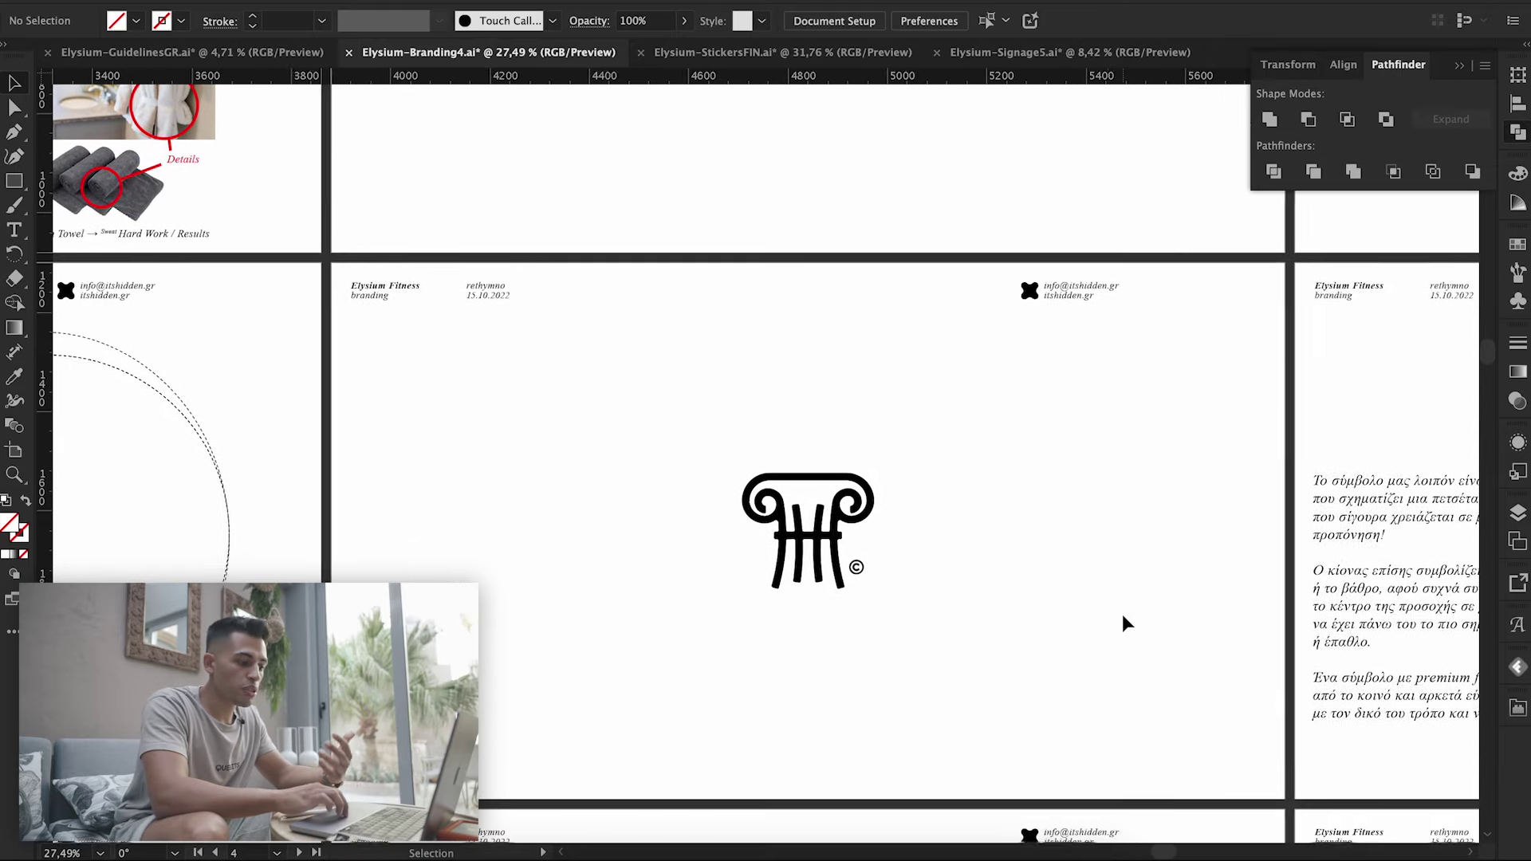
pyautogui.hscroll(1, 1122, 616)
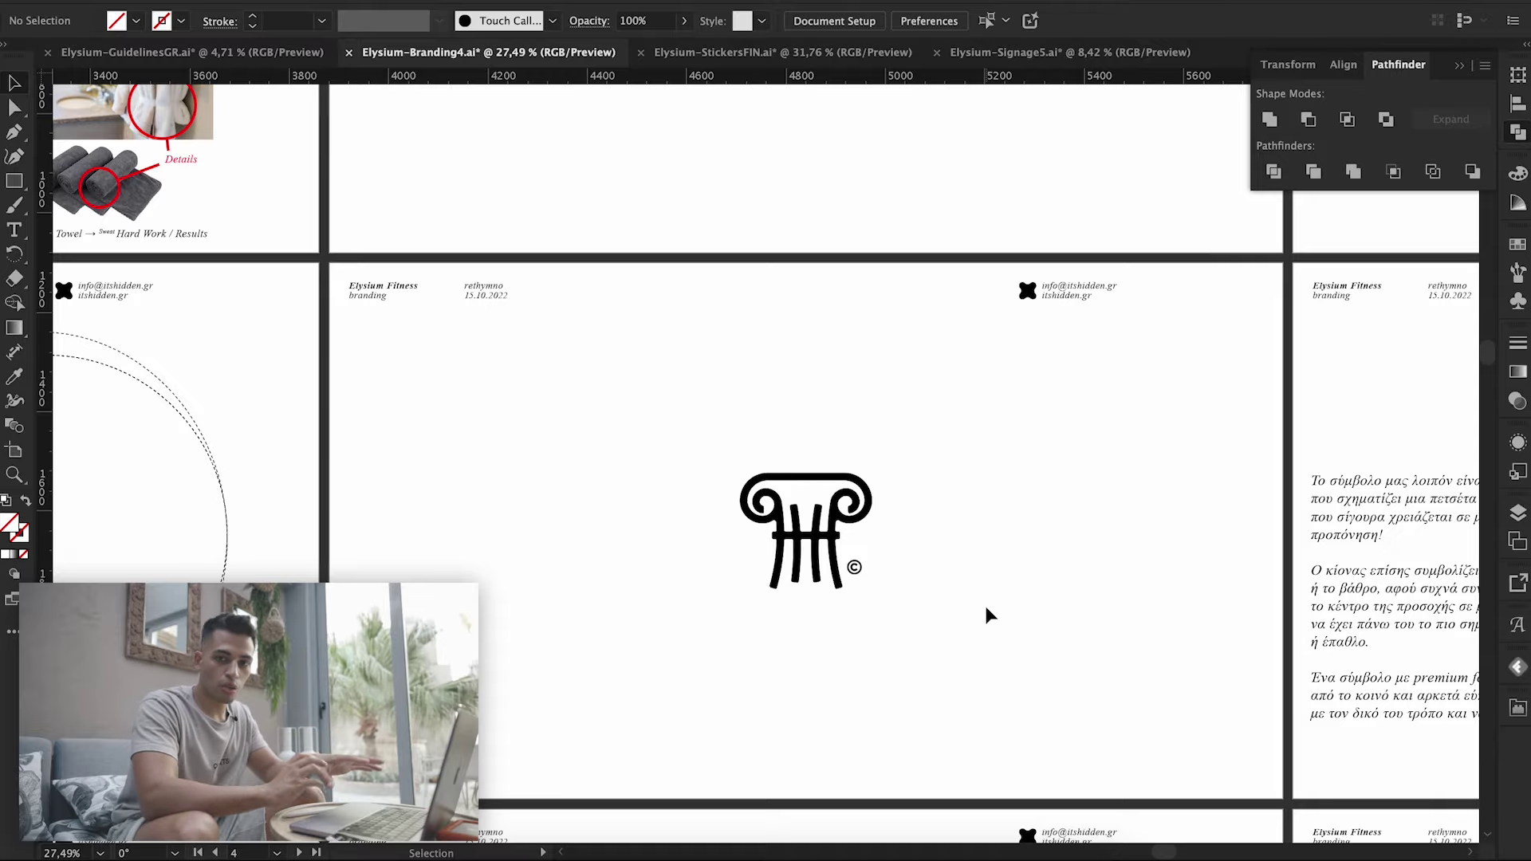
pyautogui.hscroll(3, 986, 608)
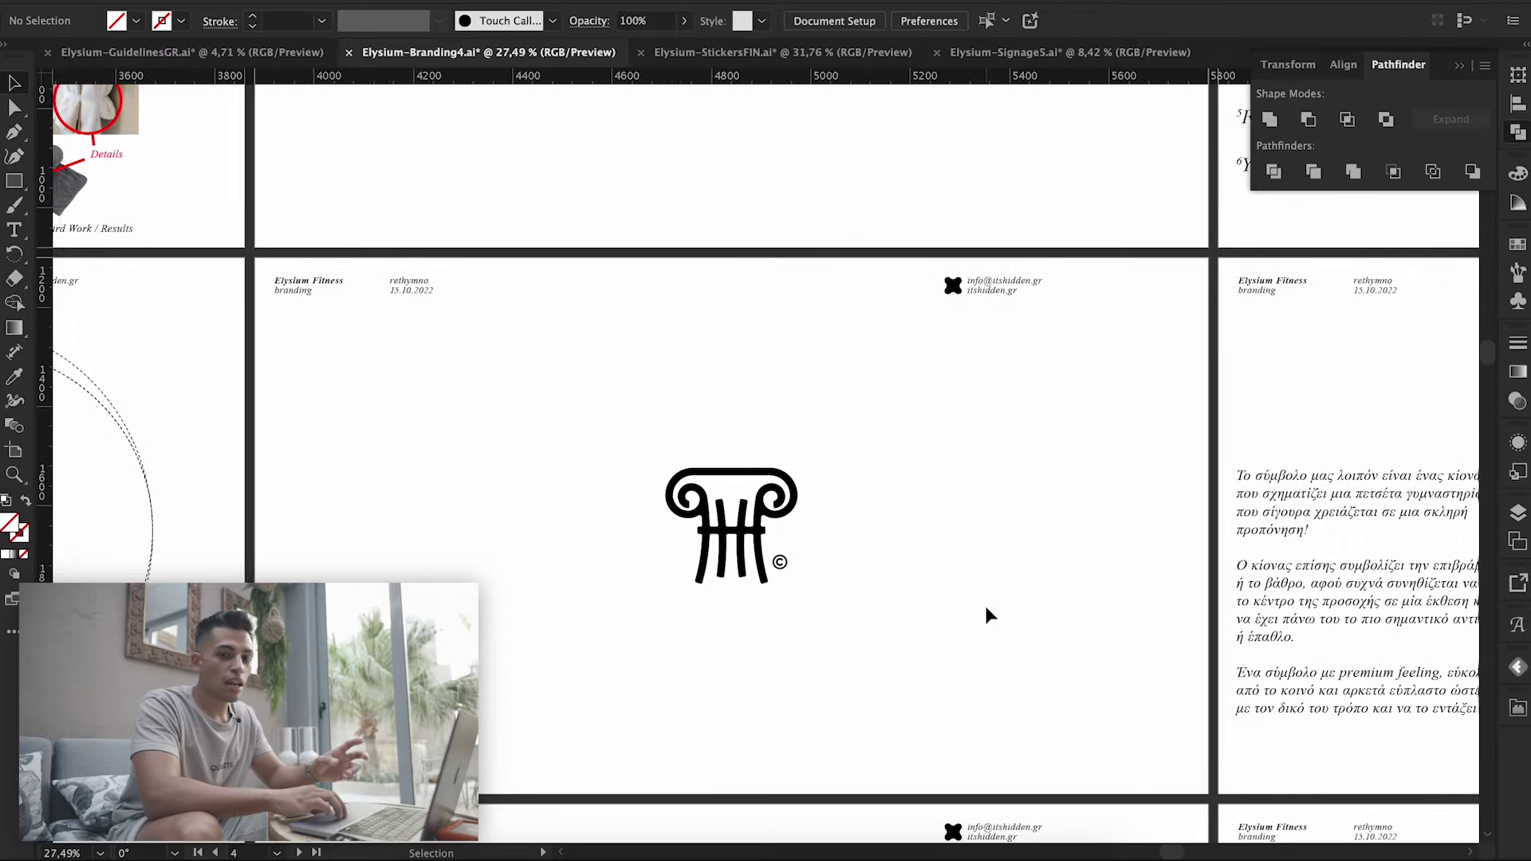
pyautogui.hscroll(4, 986, 608)
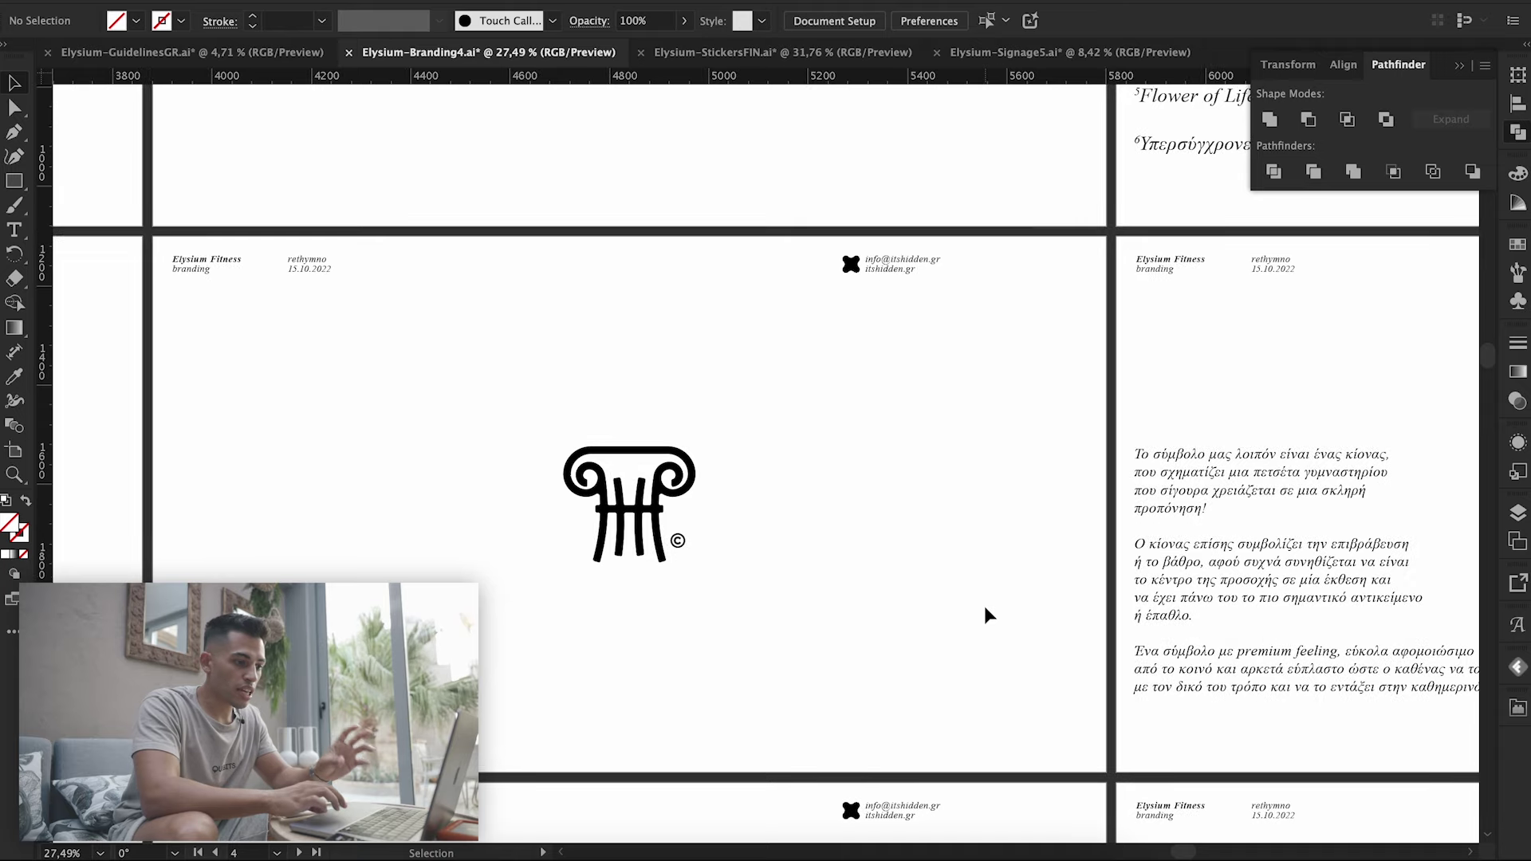
pyautogui.hscroll(2, 984, 606)
pyautogui.hscroll(2, 877, 566)
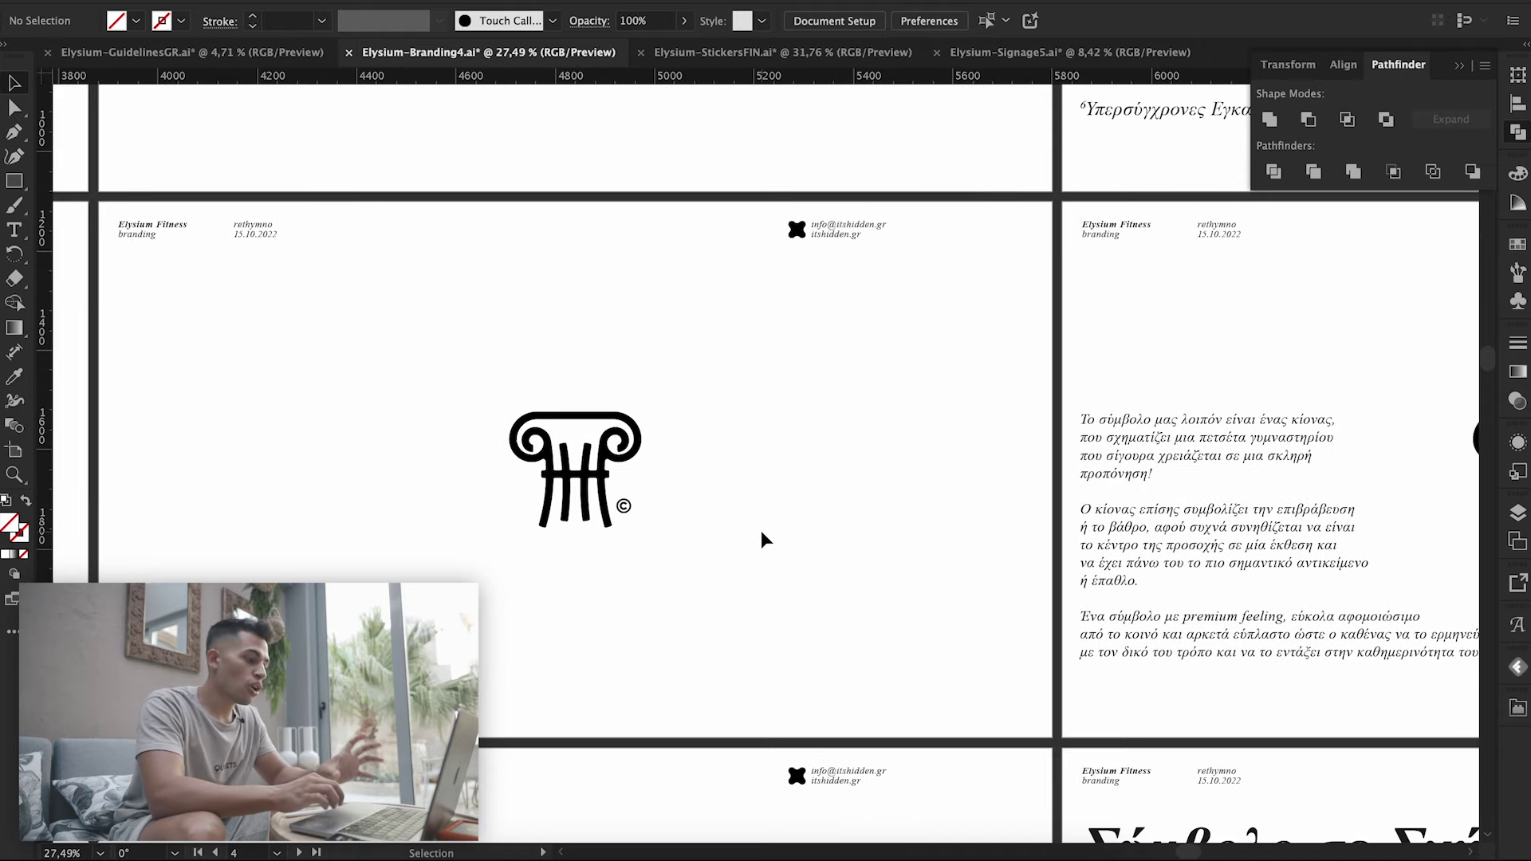
# - Zoom in on the column logo artboard with its Greek explanatory paragraphs
pyautogui.scroll(2, 761, 530)
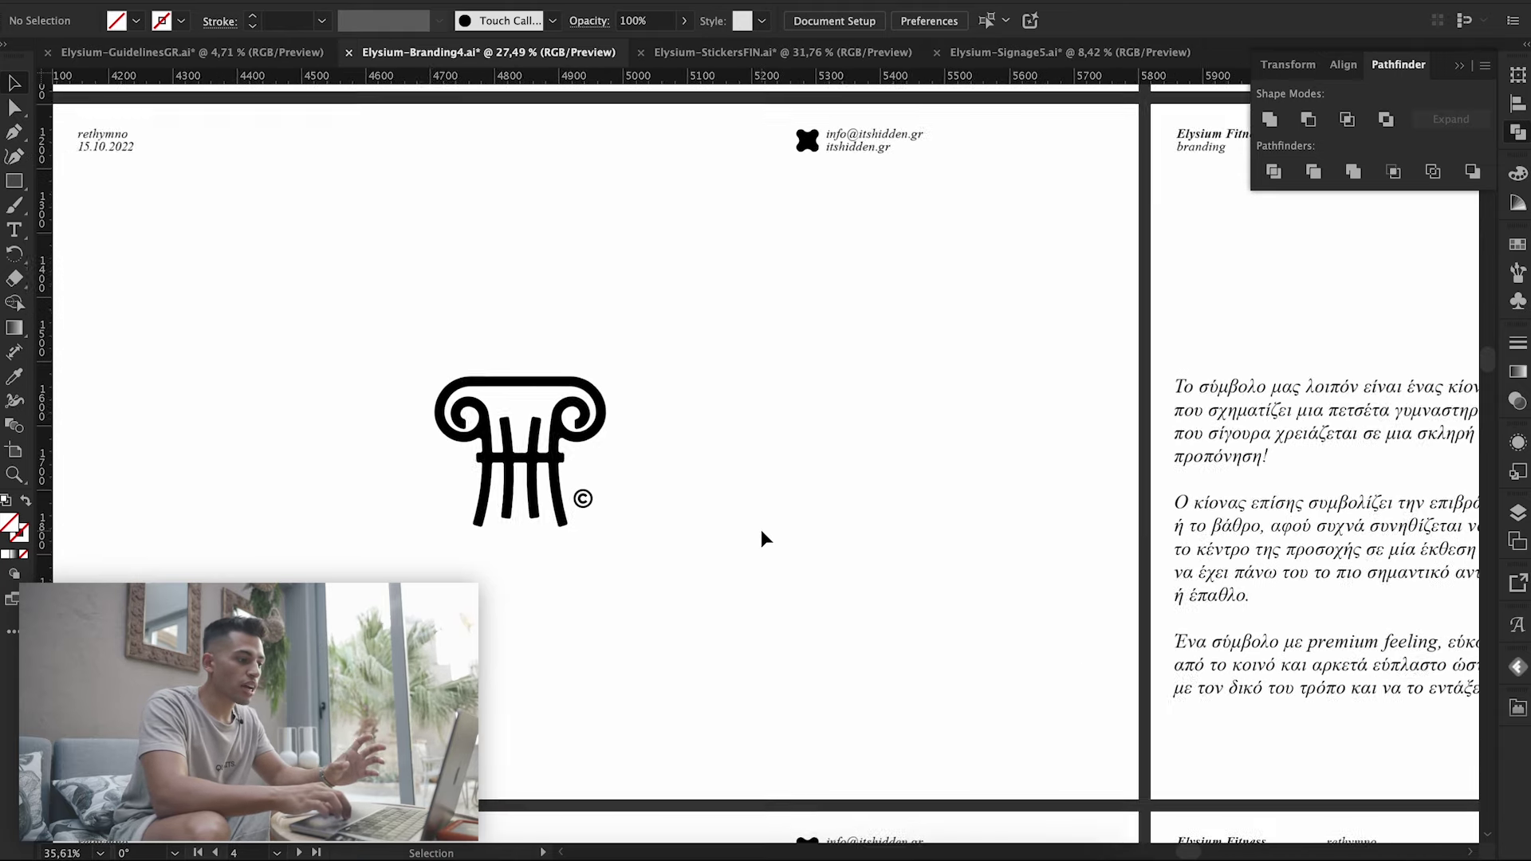
pyautogui.hscroll(-2, 760, 530)
pyautogui.scroll(1, 760, 529)
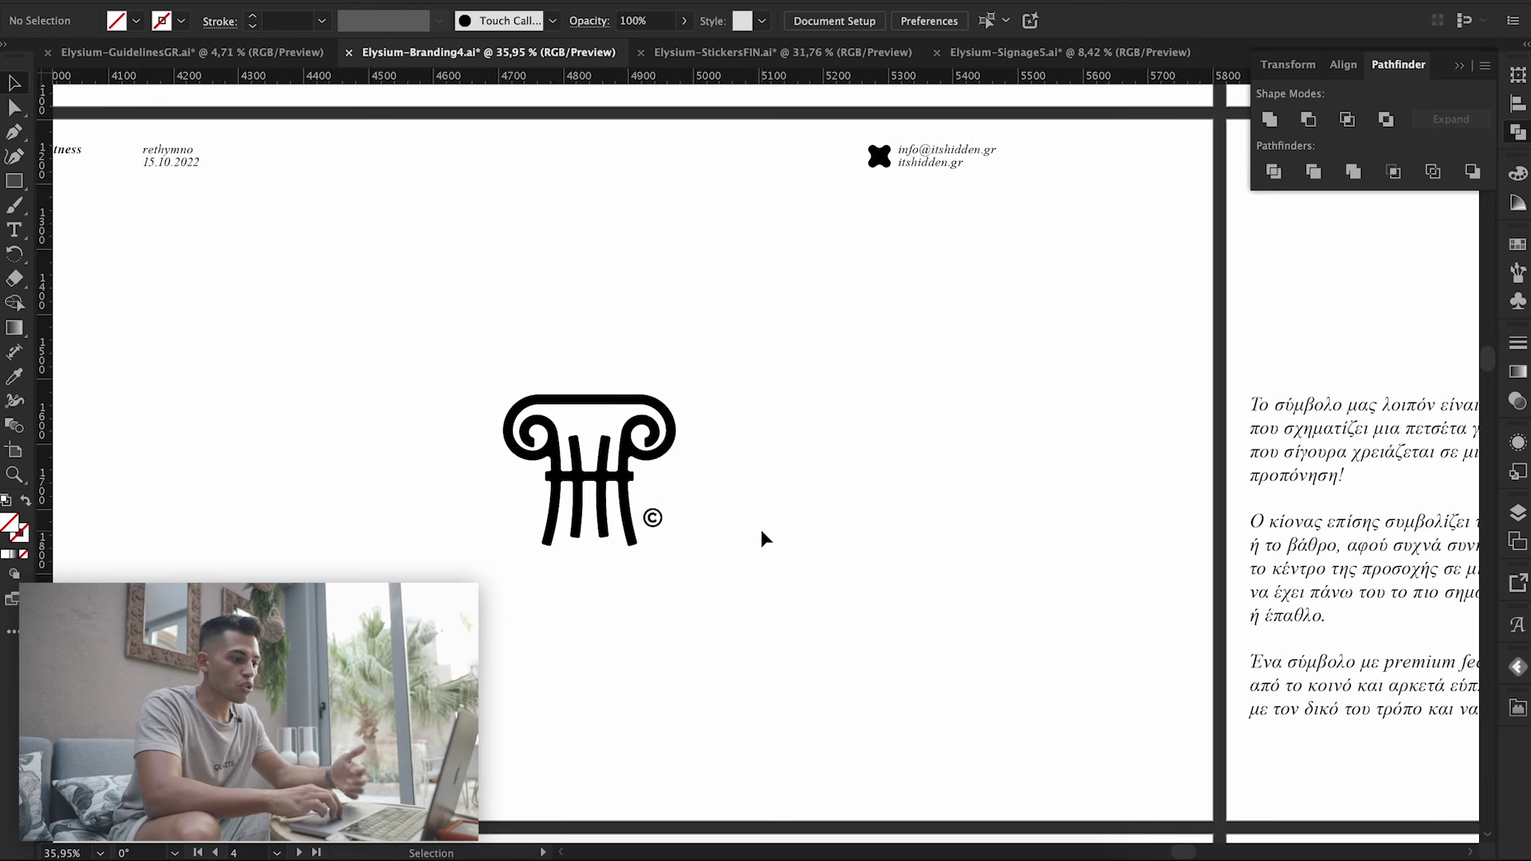
pyautogui.scroll(-1, 758, 529)
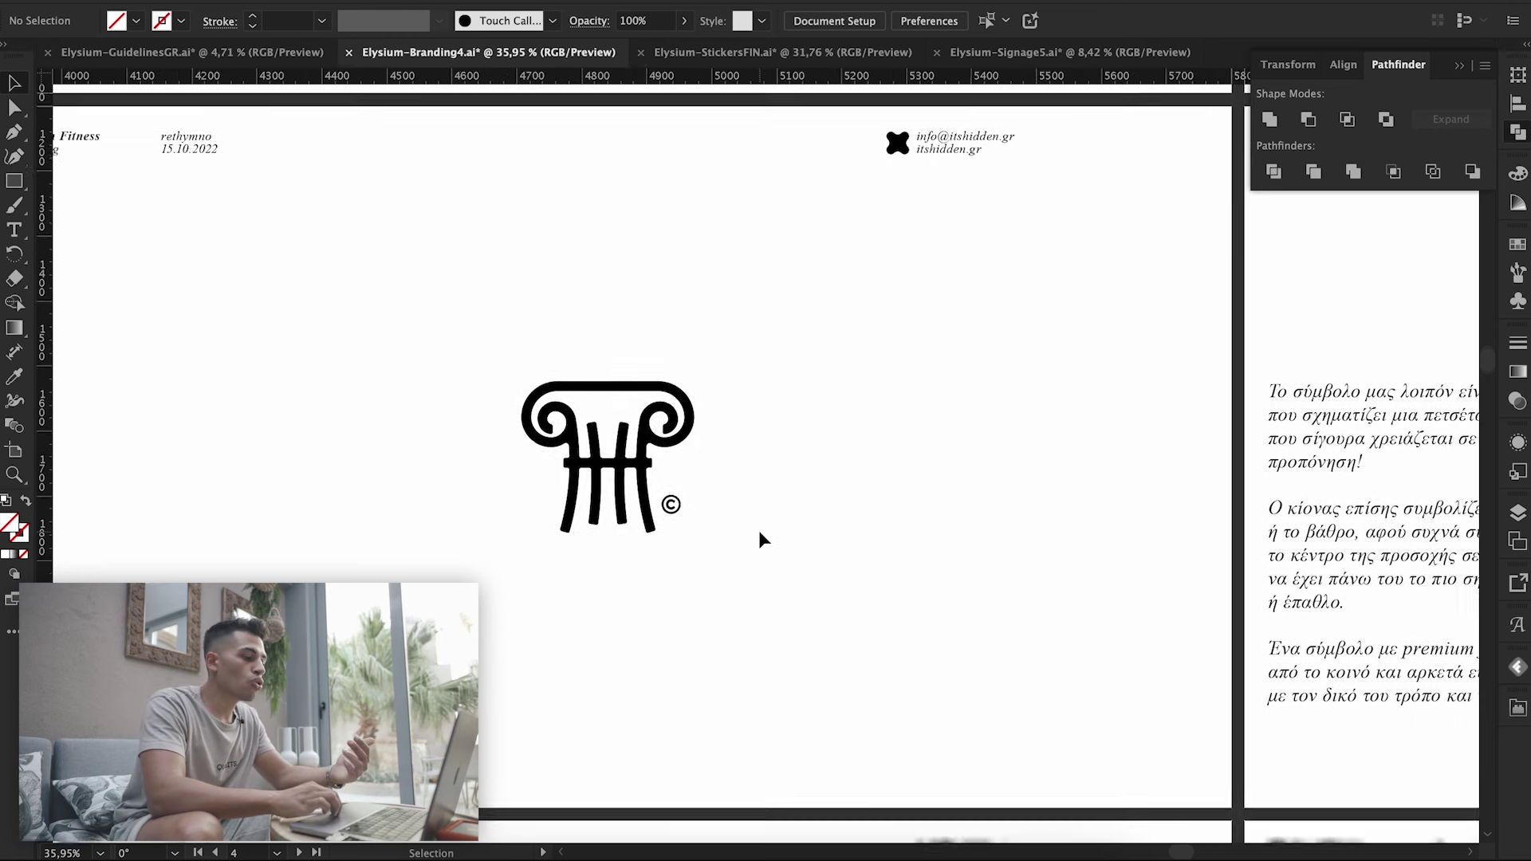
pyautogui.hscroll(-2, 800, 467)
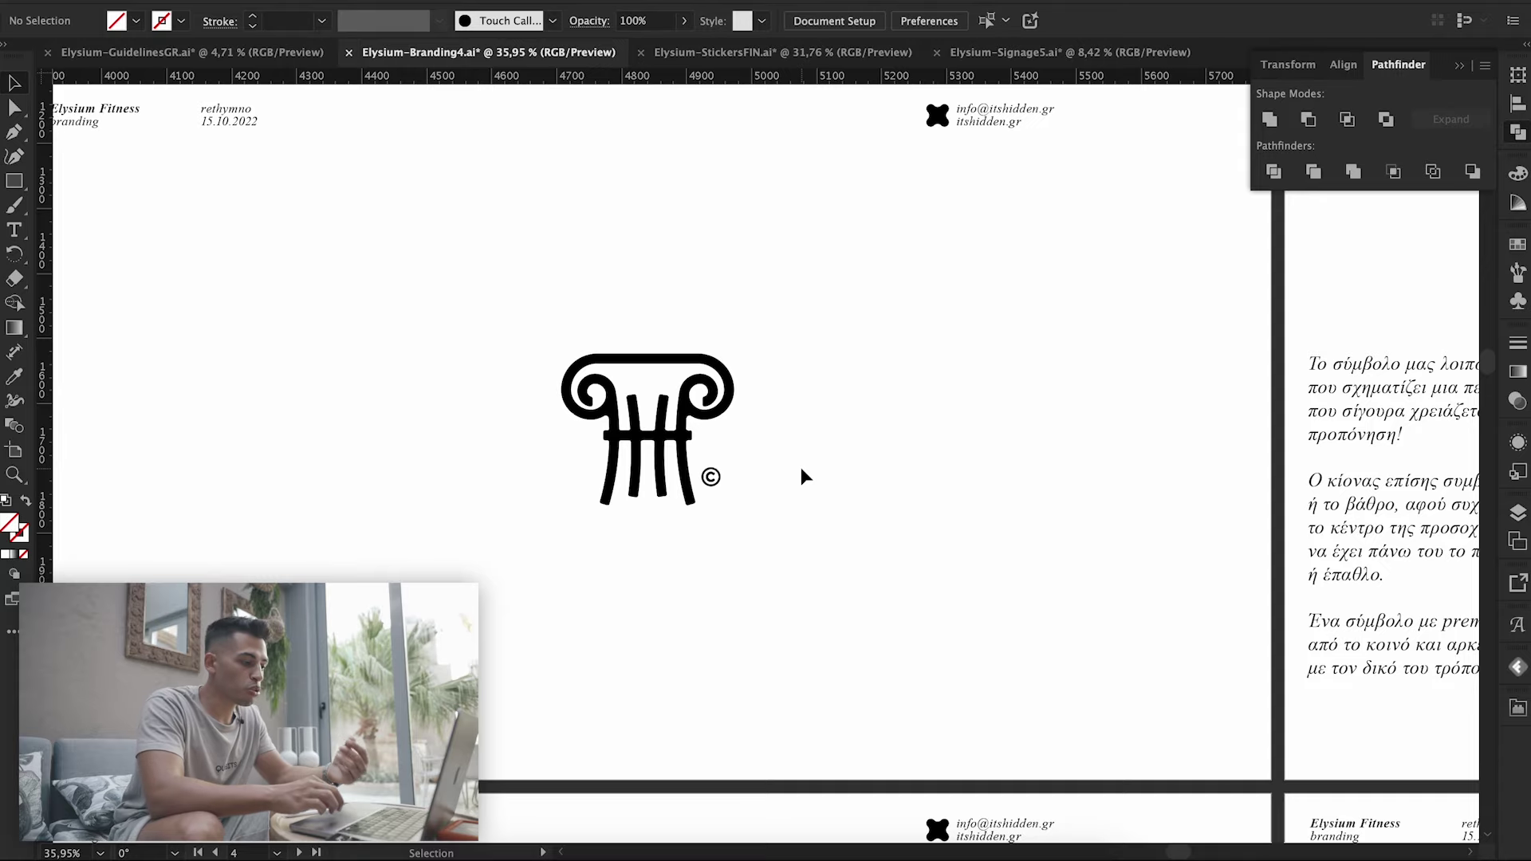
pyautogui.scroll(-3, 800, 467)
pyautogui.scroll(-2, 801, 467)
pyautogui.scroll(2, 801, 467)
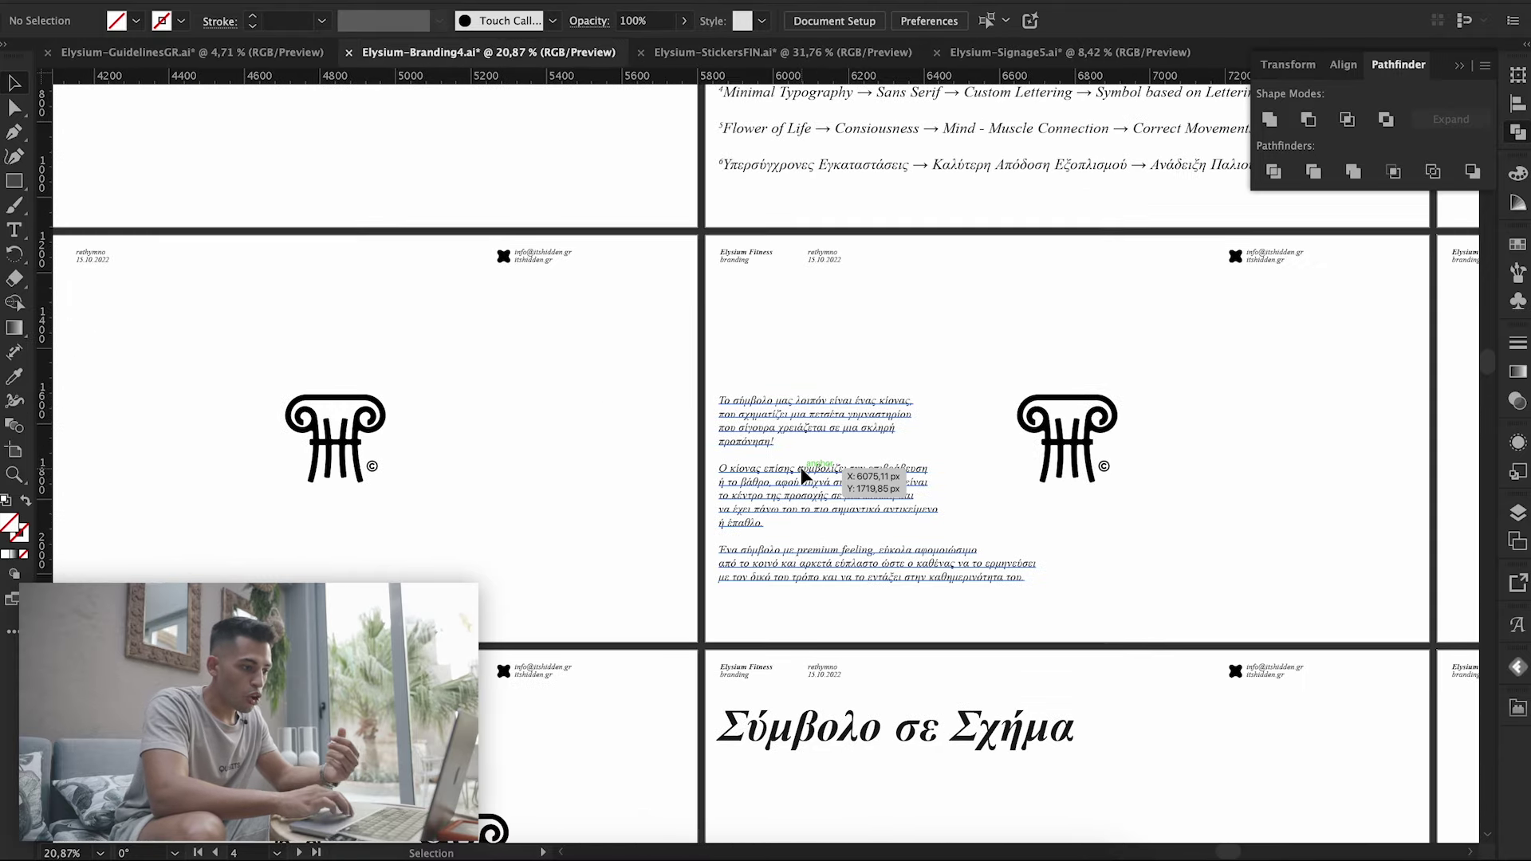
pyautogui.scroll(-3, 1012, 480)
pyautogui.hscroll(3, 1012, 480)
pyautogui.scroll(3, 1071, 461)
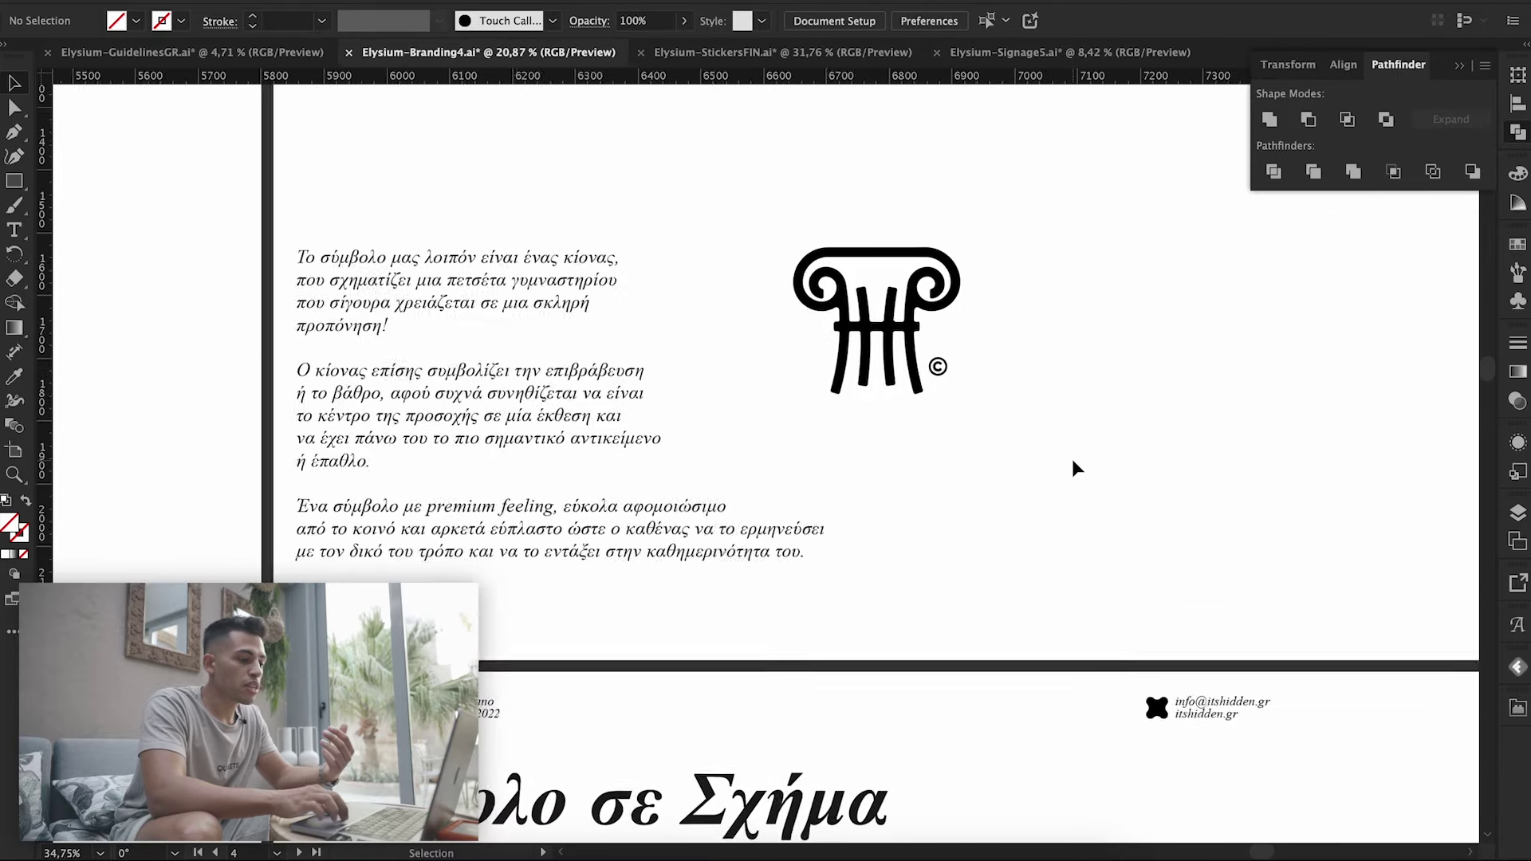
pyautogui.scroll(3, 1073, 462)
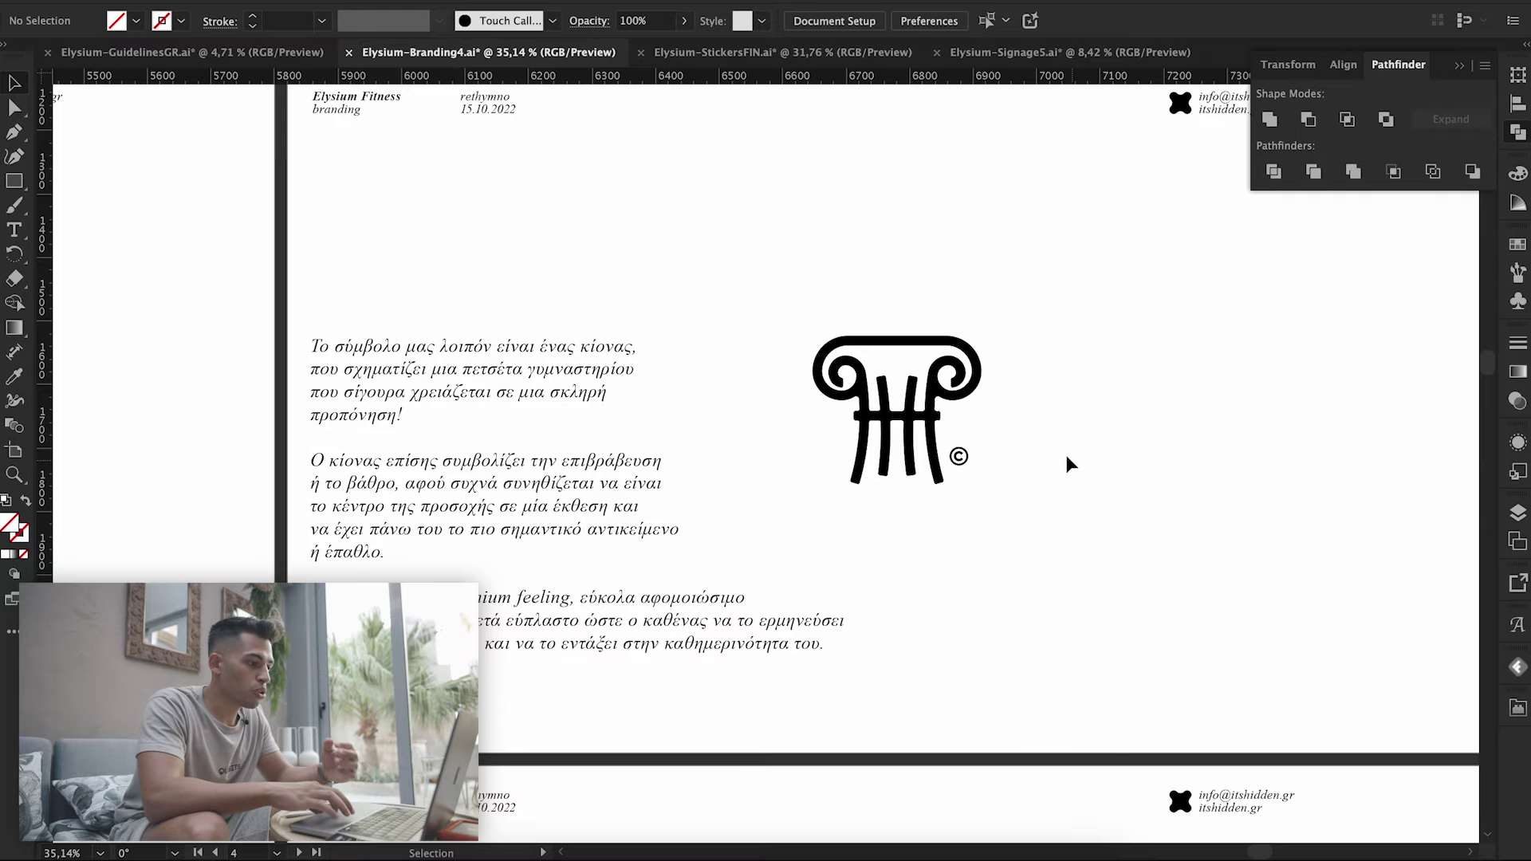
pyautogui.hscroll(2, 1098, 384)
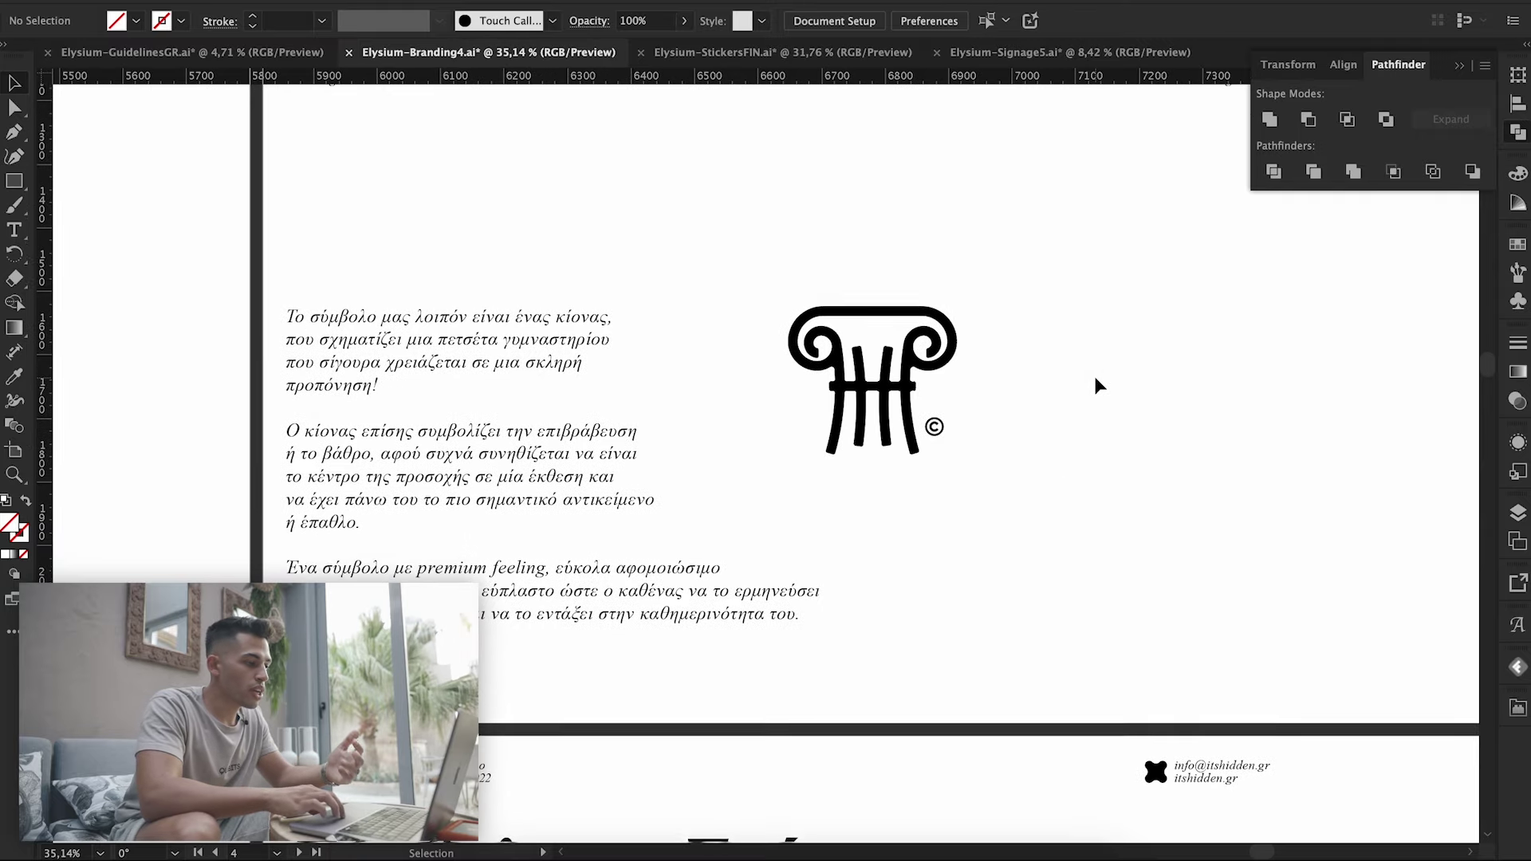
pyautogui.scroll(-1, 1097, 385)
pyautogui.scroll(1, 1096, 385)
pyautogui.hscroll(2, 1096, 385)
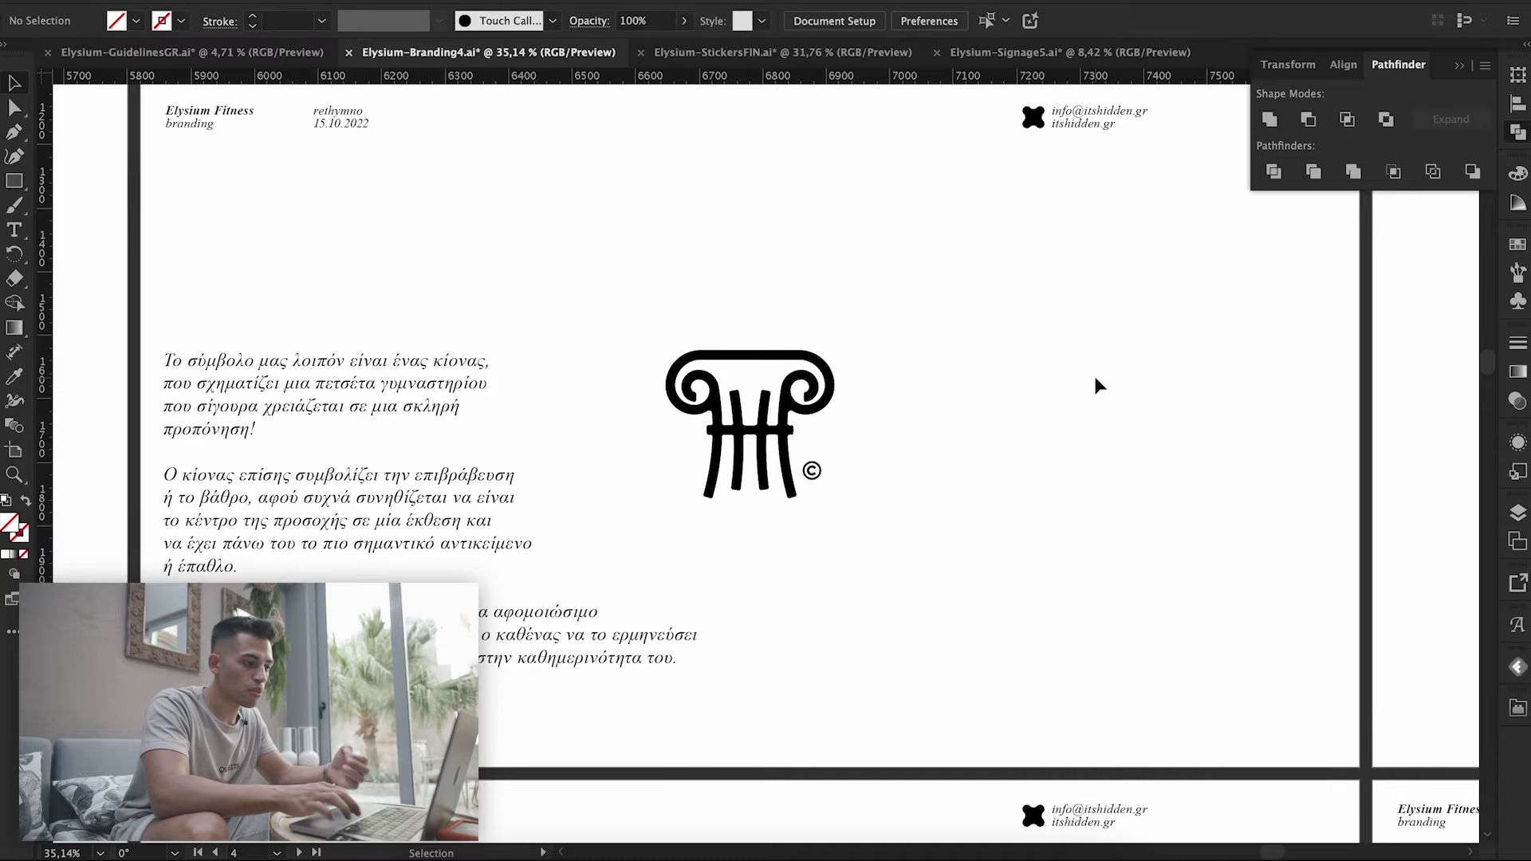
# - Zoom in on the Elysium wordmark's PERSONAL & GROUP TRAINING lettering
pyautogui.hscroll(5, 1106, 384)
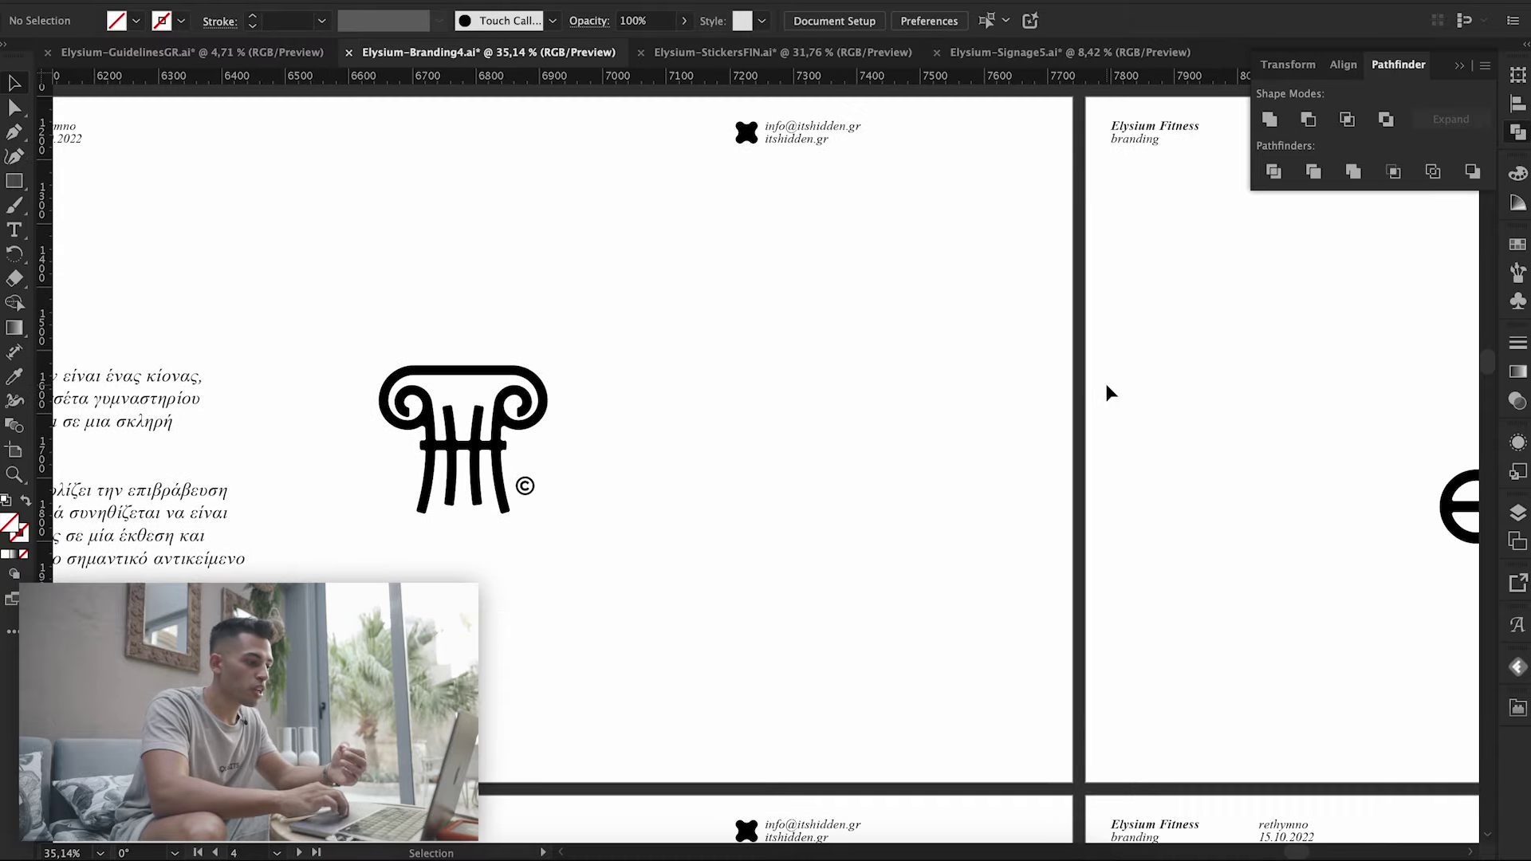
pyautogui.keyDown('alt'); pyautogui.scroll(-2, 1106, 384); pyautogui.keyUp('alt')
pyautogui.hscroll(4, 1105, 385)
pyautogui.hscroll(2, 1105, 385)
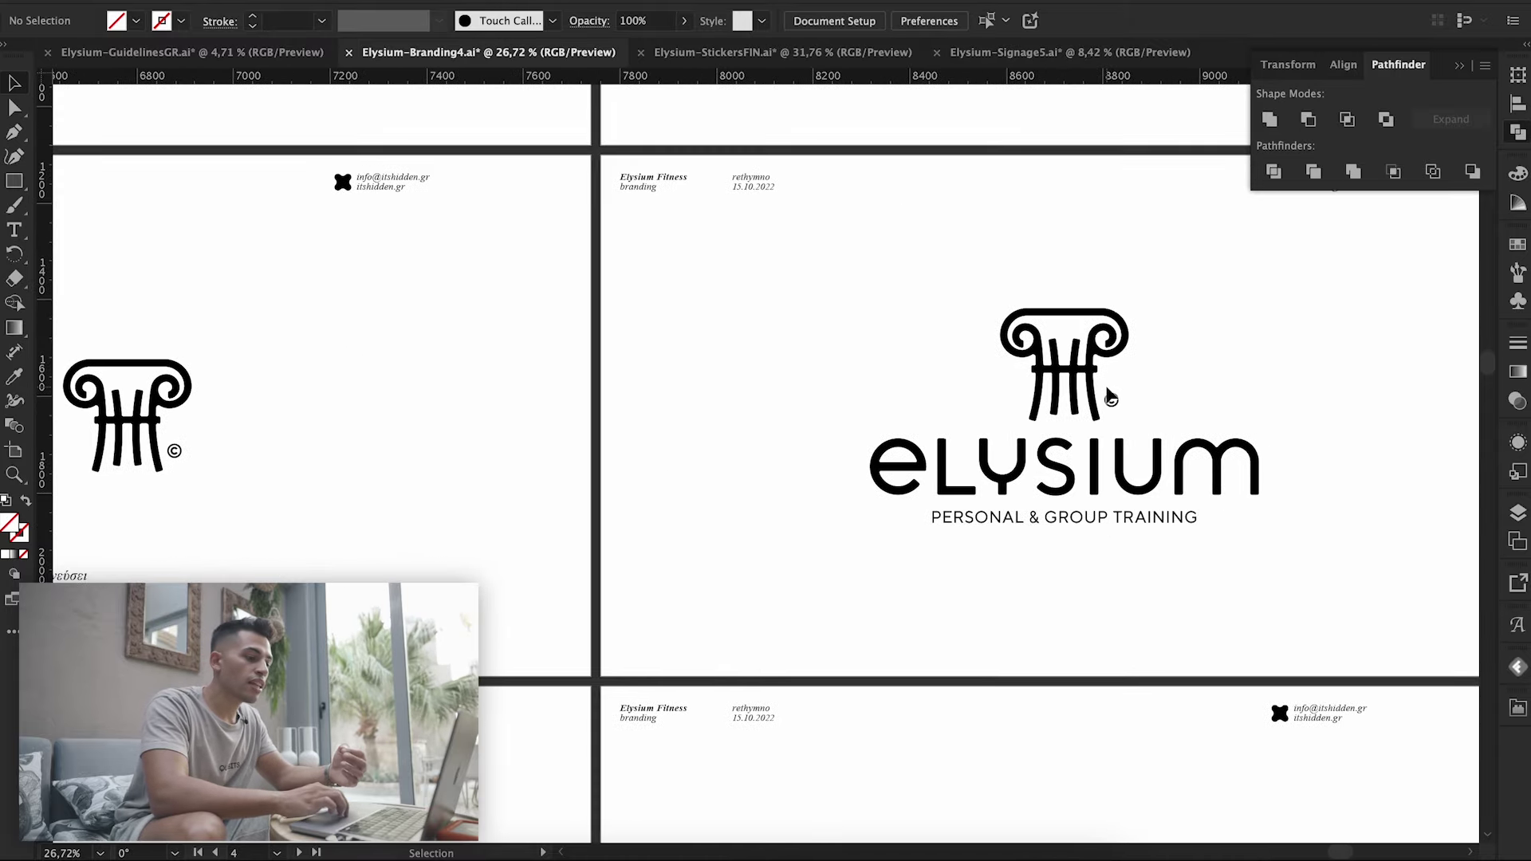
pyautogui.hscroll(1, 1246, 320)
pyautogui.scroll(1, 1245, 320)
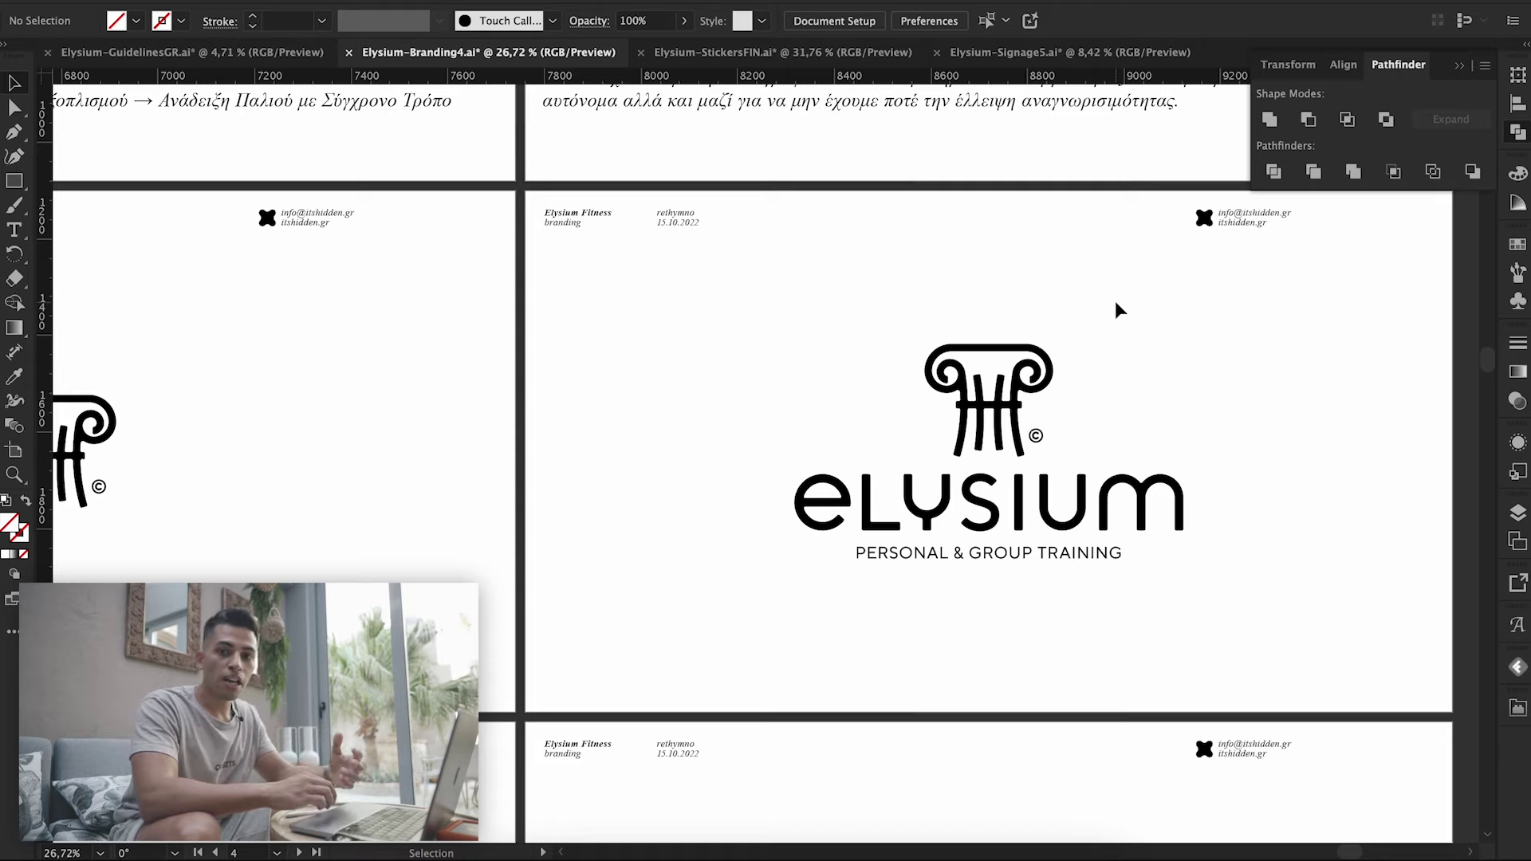
# - Zoom out to about 11% to see the whole grid of guideline artboards
pyautogui.scroll(-2, 1115, 299)
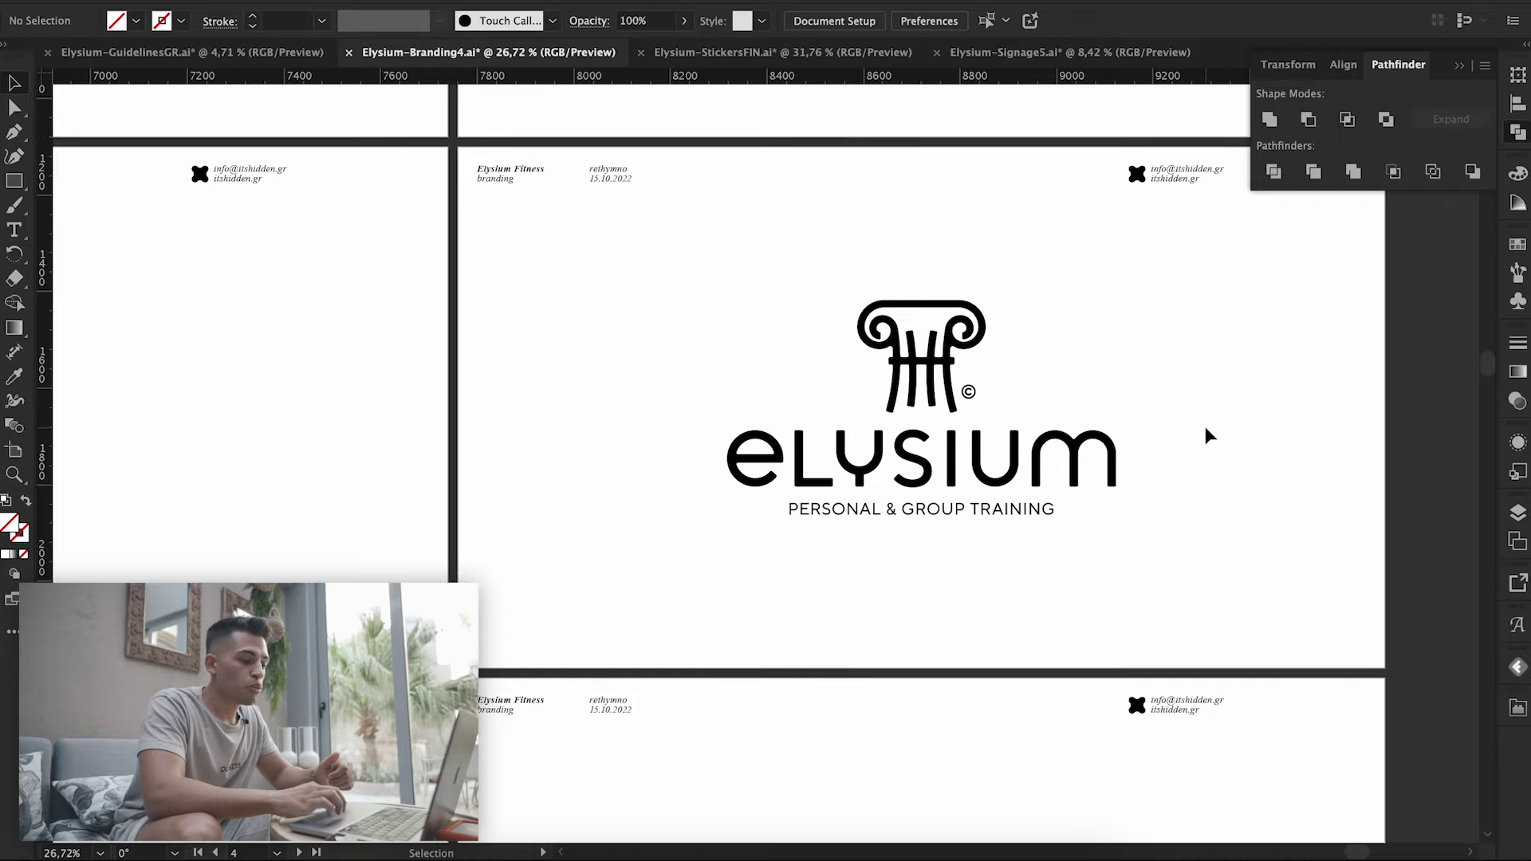
pyautogui.scroll(2, 1204, 427)
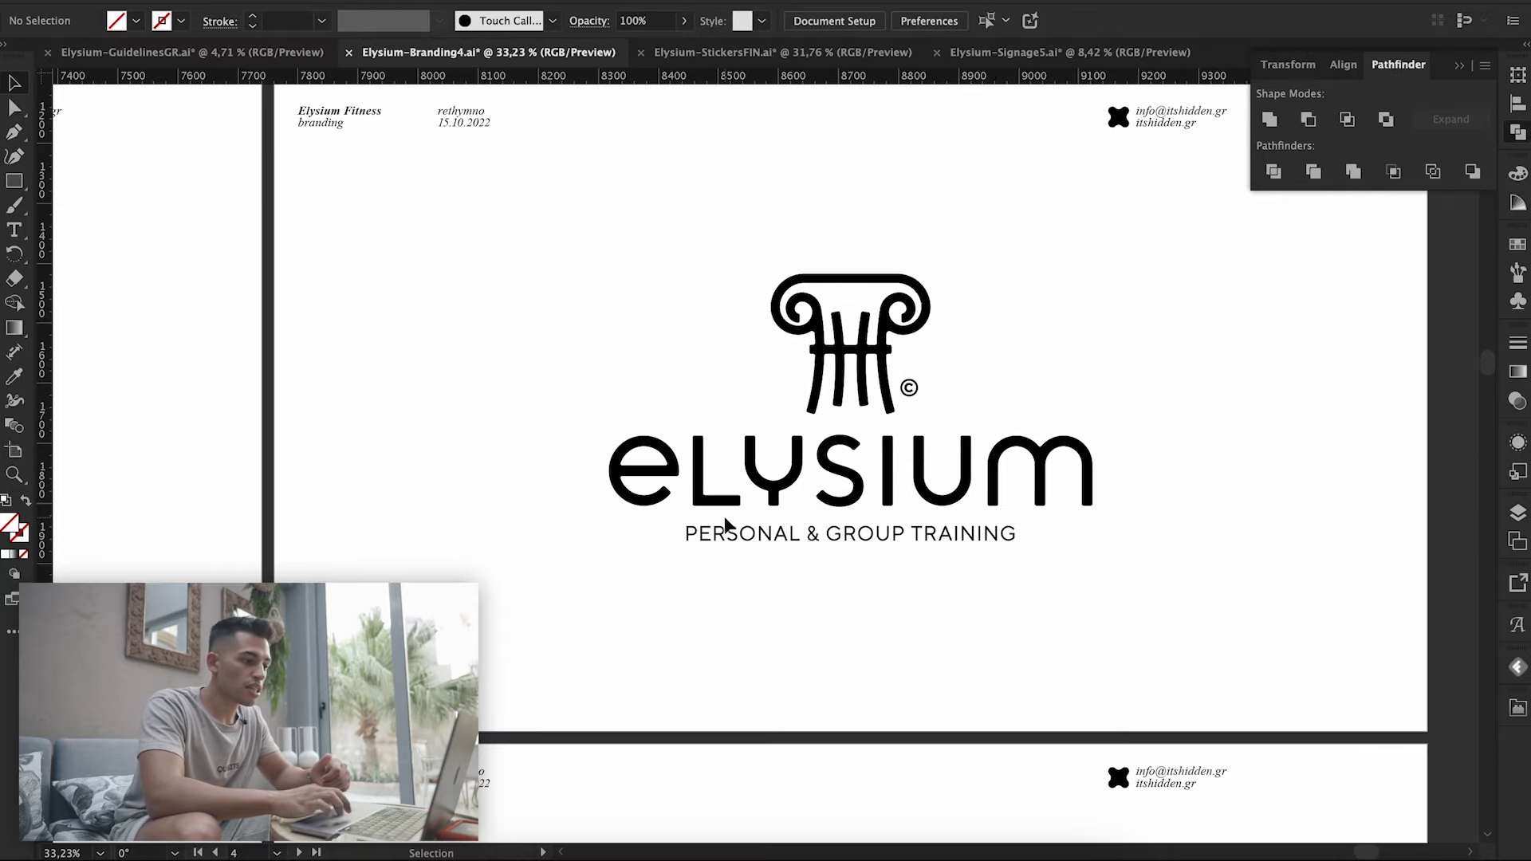
pyautogui.scroll(3, 891, 510)
pyautogui.scroll(2, 891, 511)
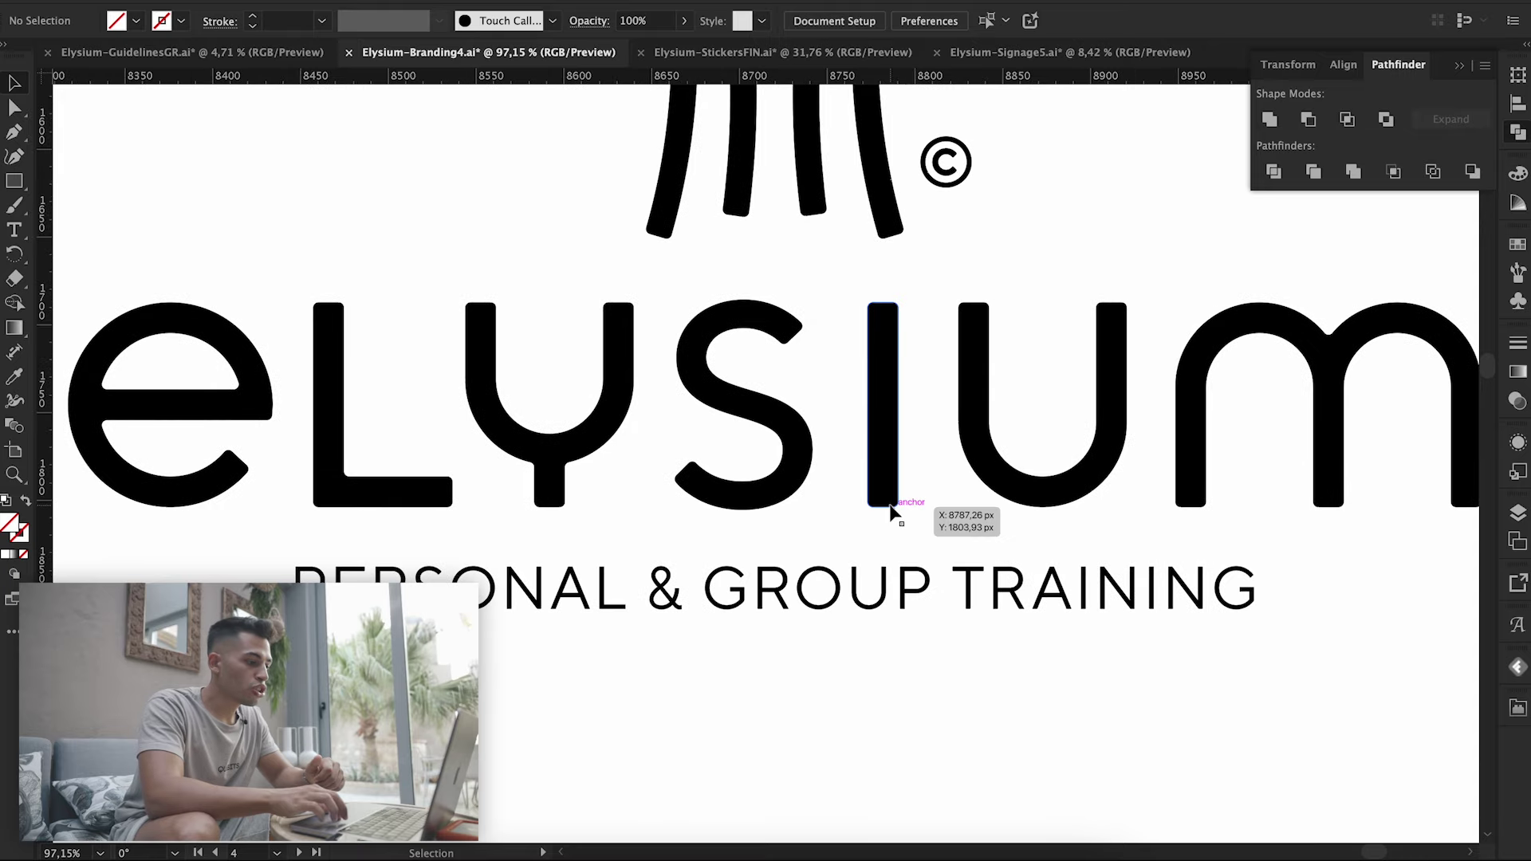
pyautogui.scroll(2, 891, 510)
pyautogui.scroll(-2, 888, 504)
pyautogui.scroll(-5, 888, 504)
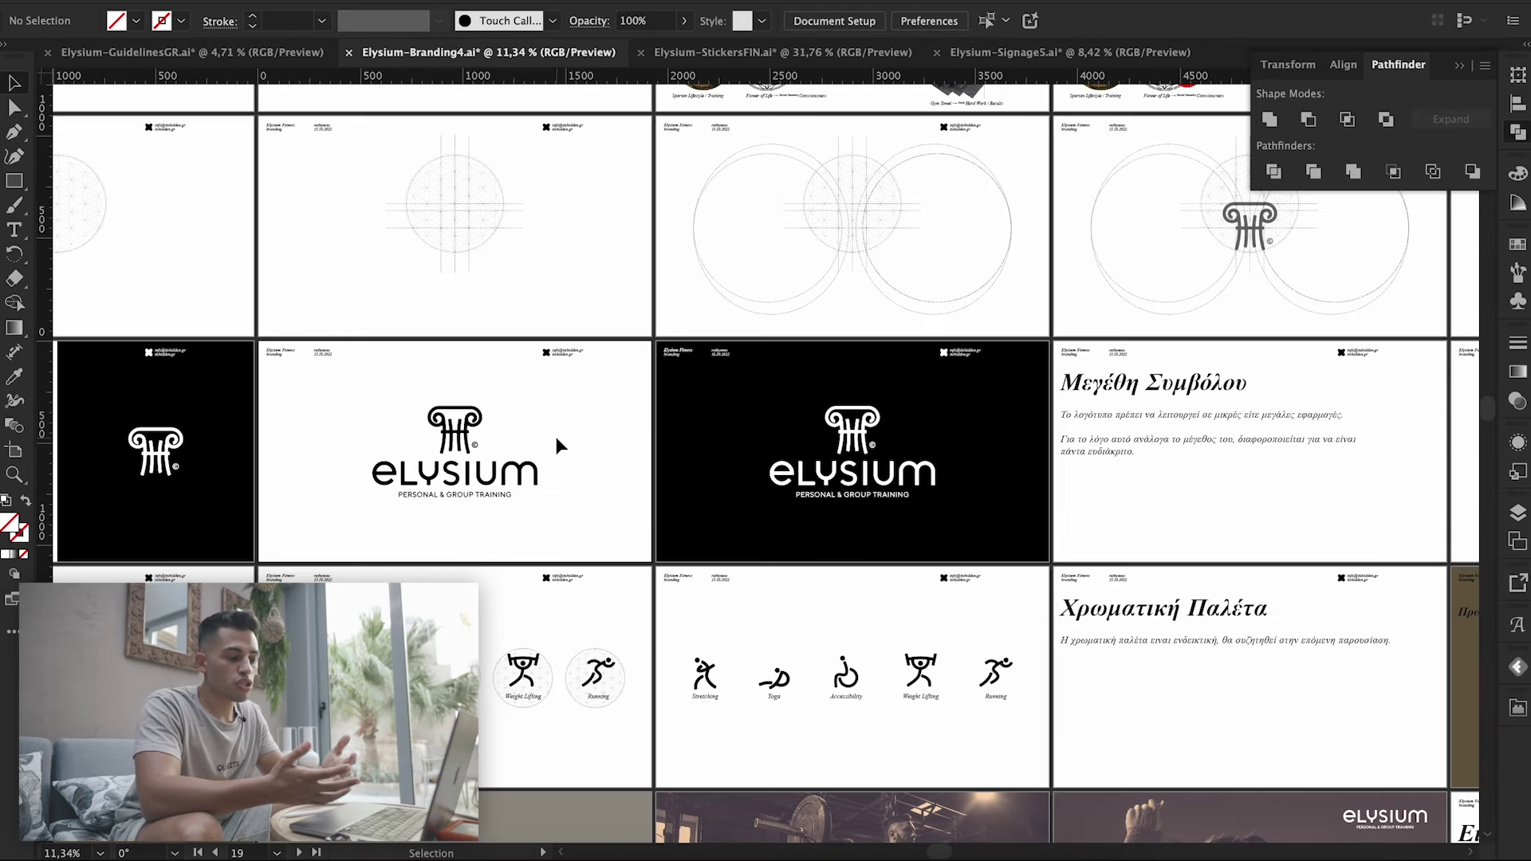
# - Zoom in on the 60px, 120px and 240px column logos, then back out
pyautogui.hscroll(5, 556, 437)
pyautogui.hscroll(5, 557, 437)
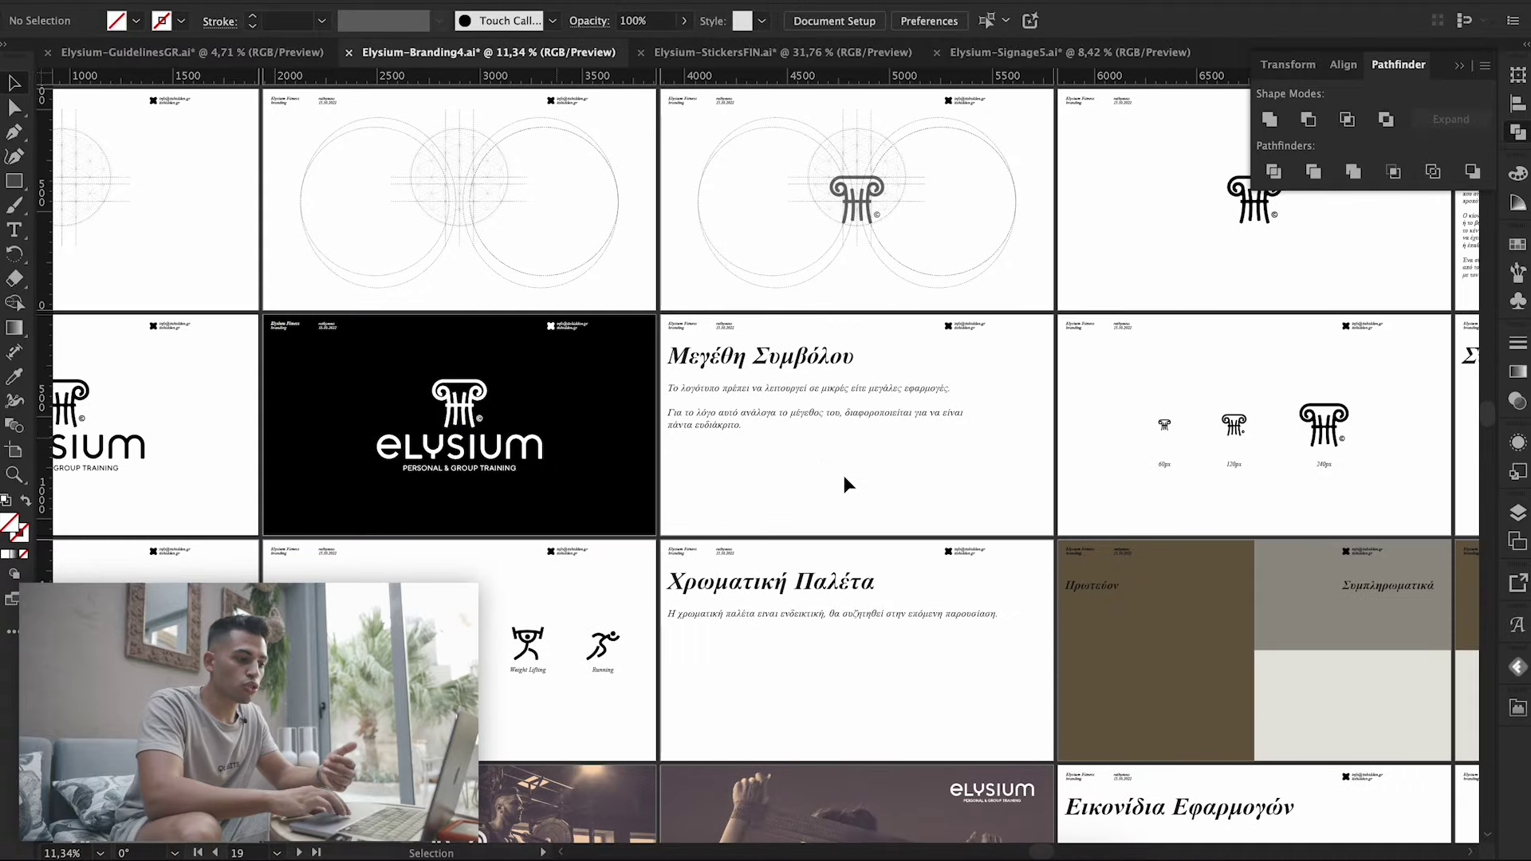
pyautogui.hscroll(5, 959, 476)
pyautogui.scroll(5, 951, 459)
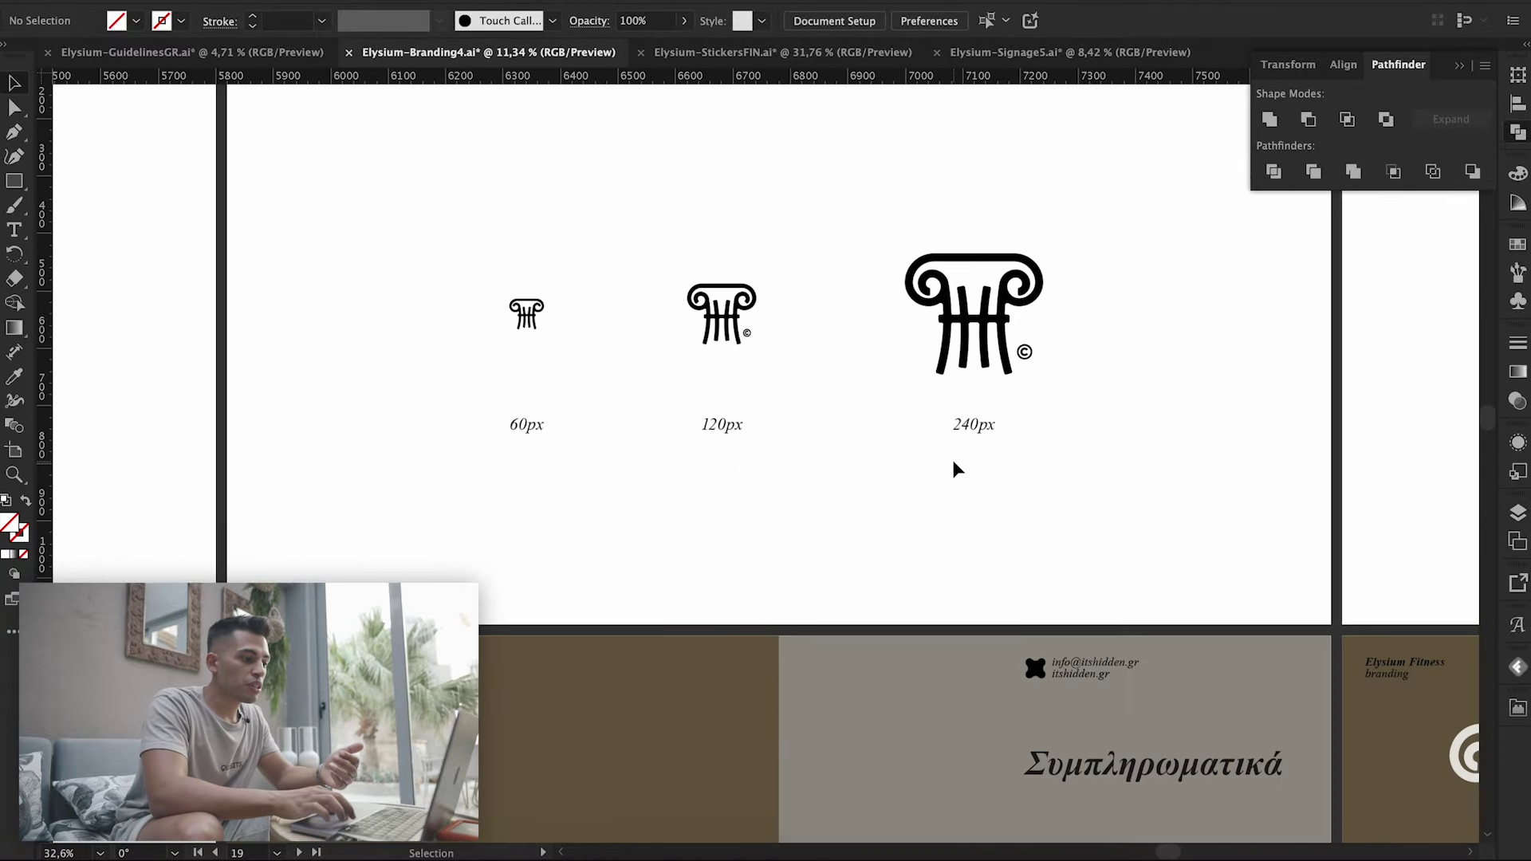
pyautogui.scroll(5, 953, 469)
pyautogui.hscroll(-2, 953, 468)
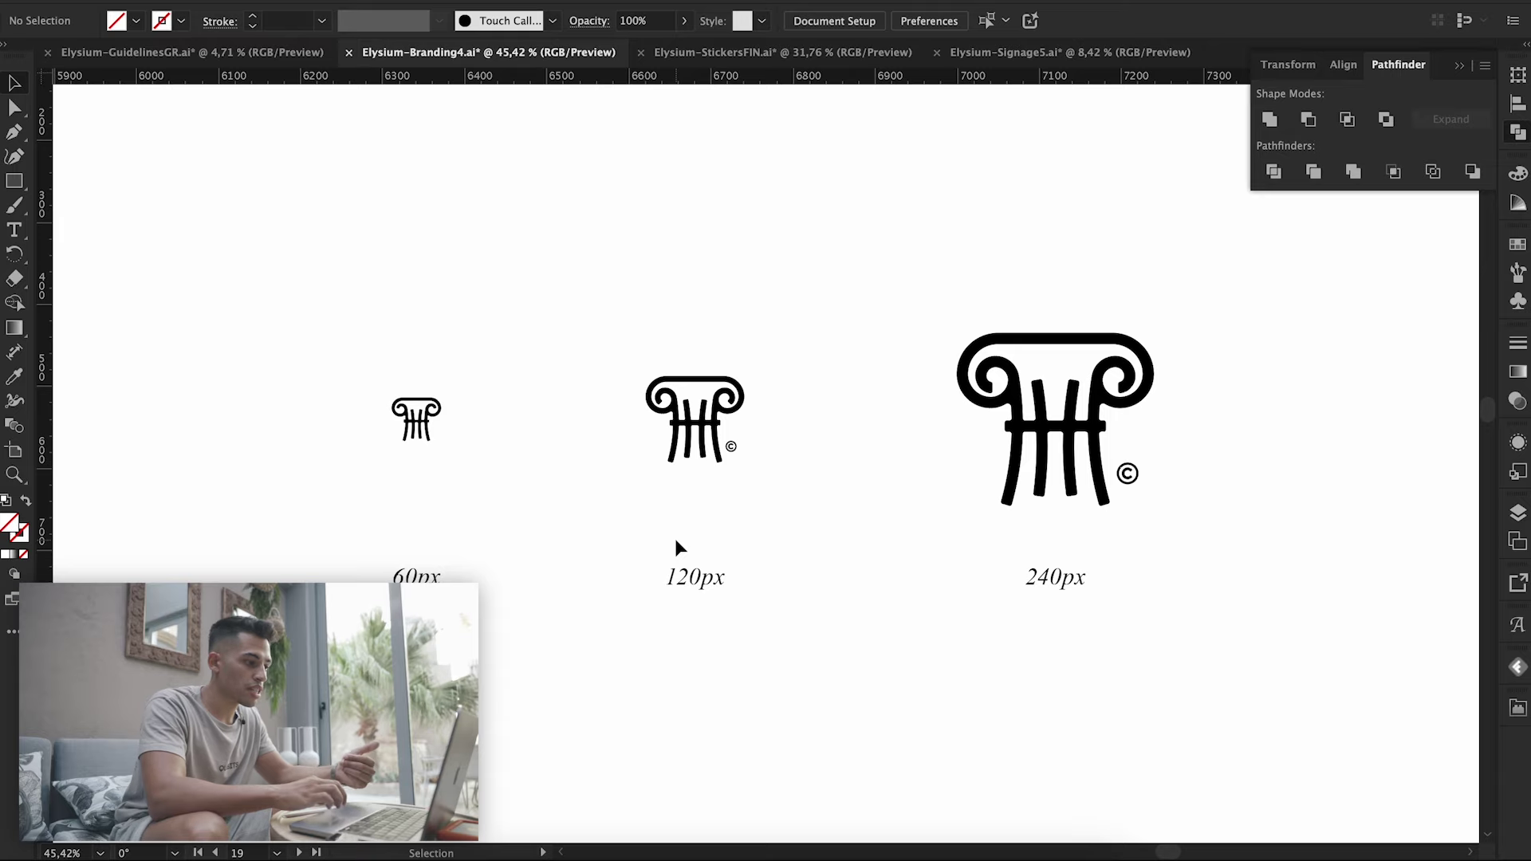
pyautogui.scroll(3, 426, 406)
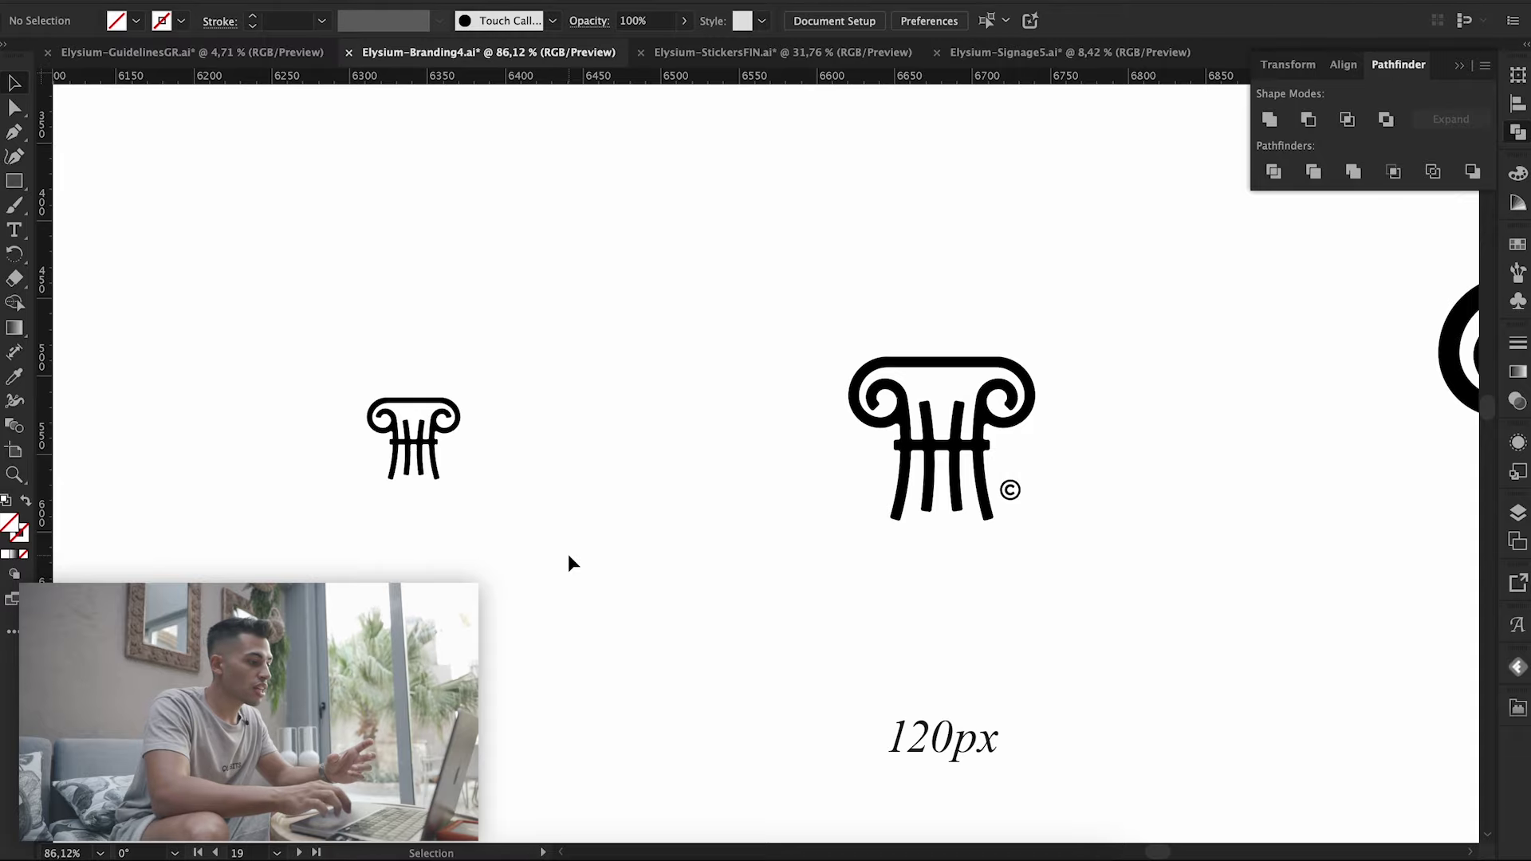
pyautogui.scroll(-3, 568, 555)
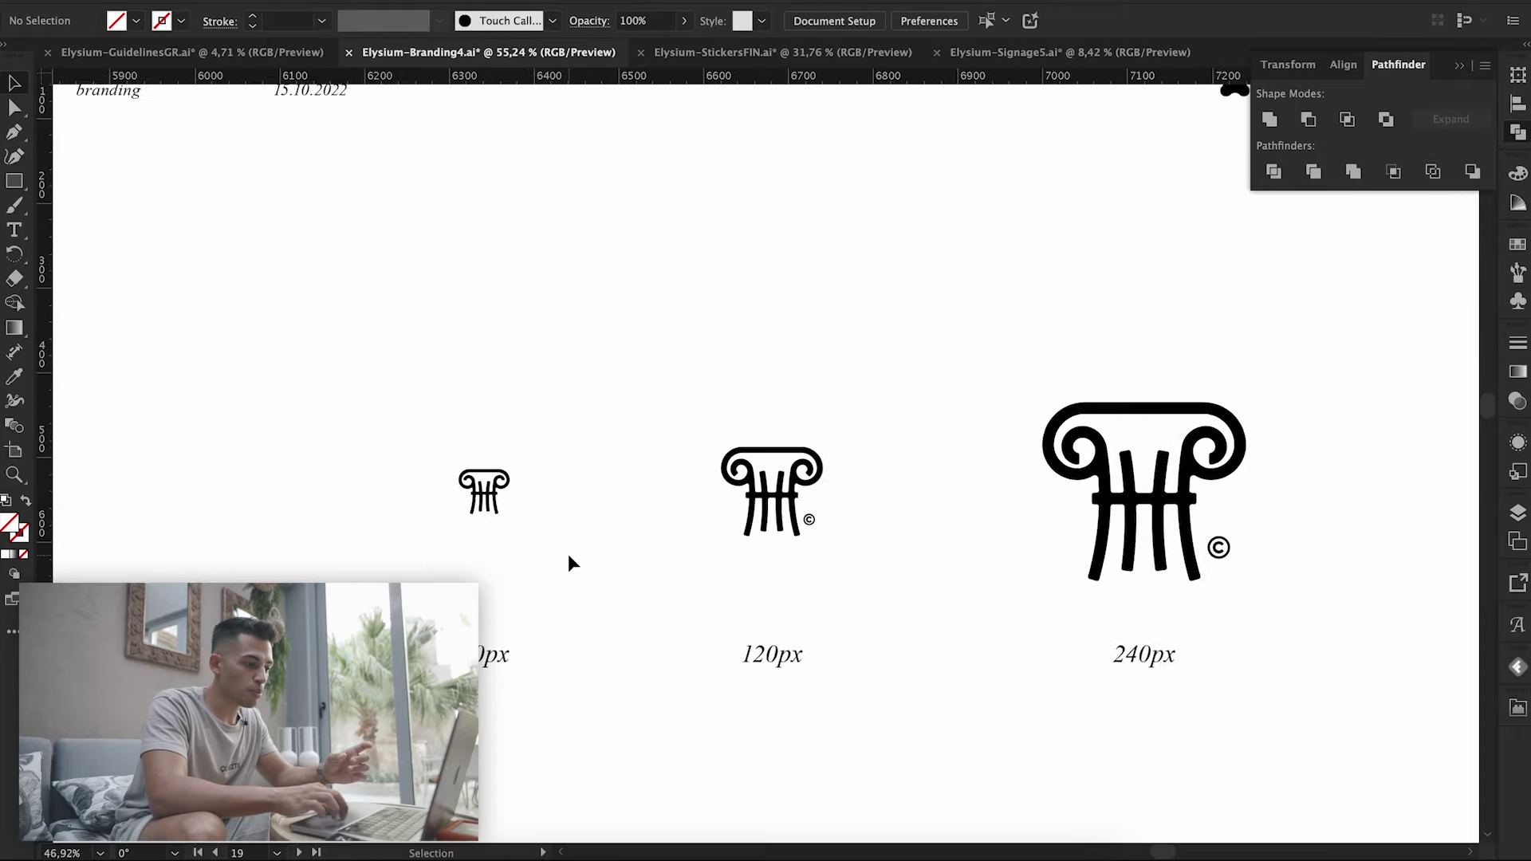
pyautogui.scroll(-5, 568, 553)
pyautogui.scroll(-2, 558, 550)
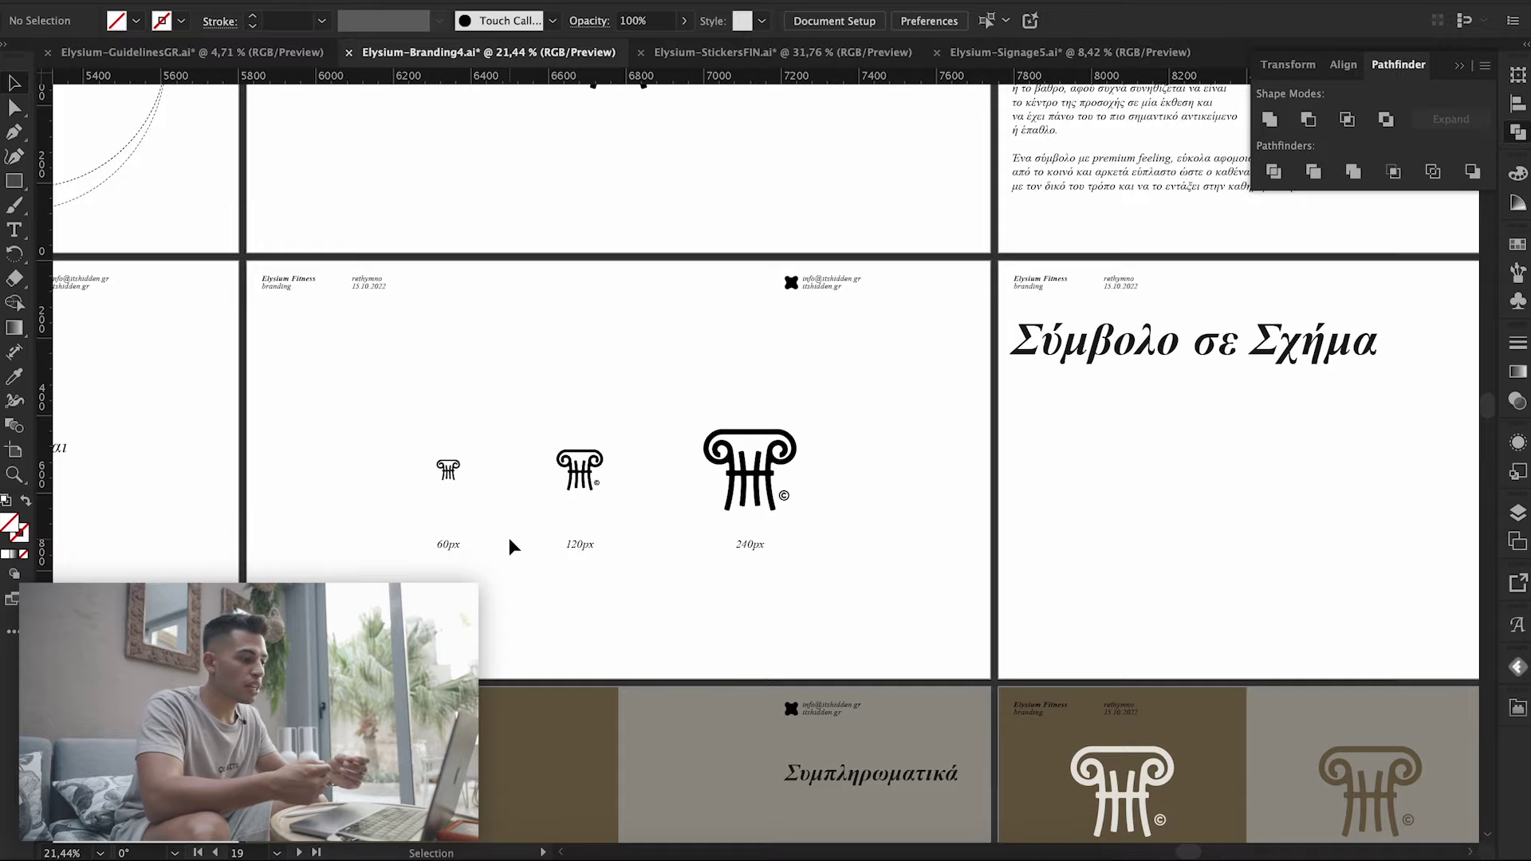
# - Zoom in on the four tinted Σύμβολο σε Σχήμα logo badges, then out to all artboards
pyautogui.scroll(-3, 508, 537)
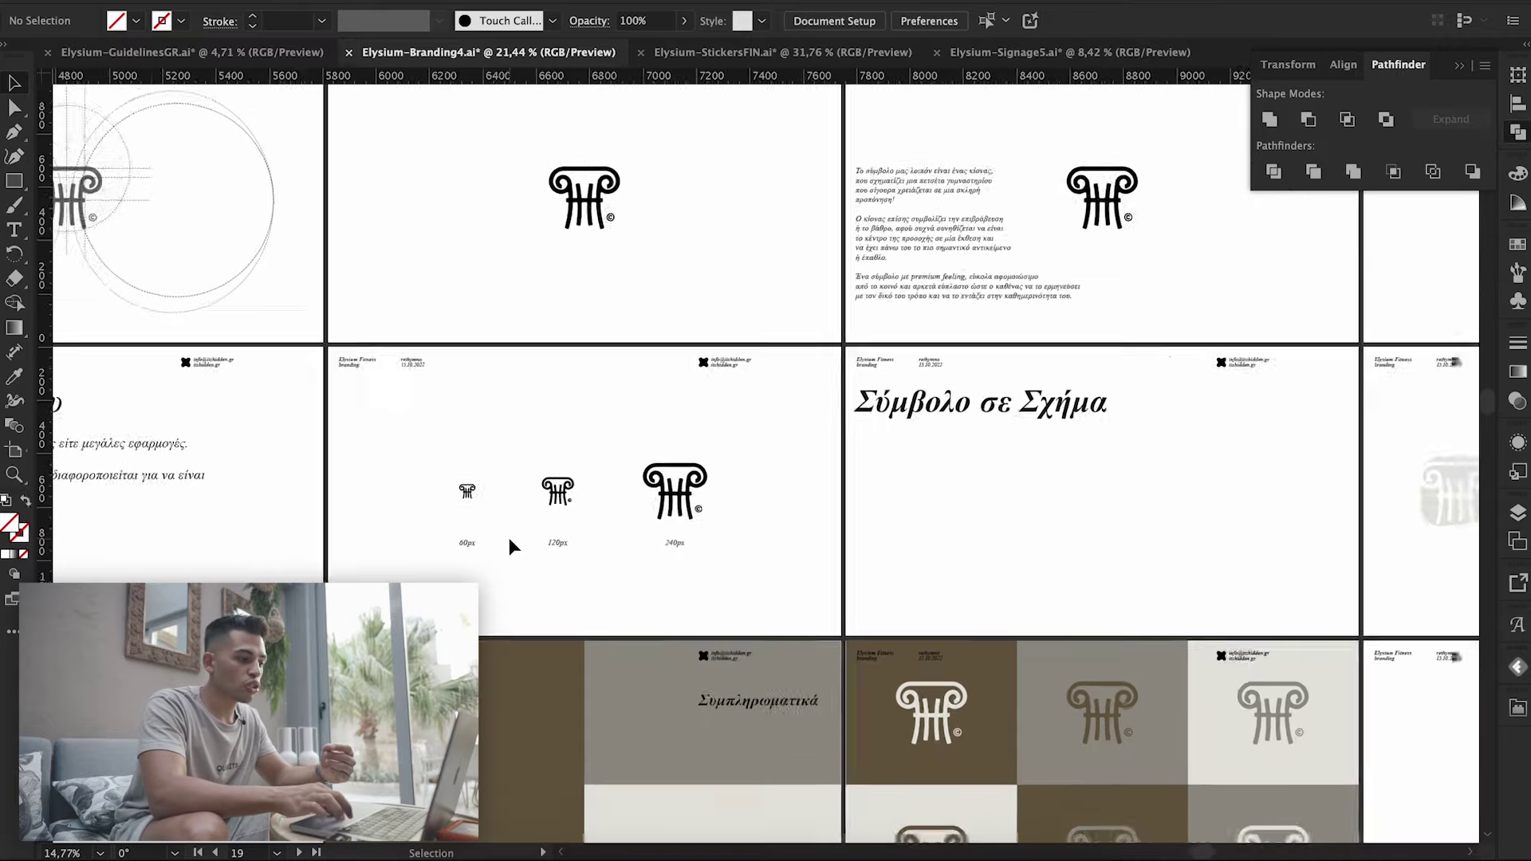
pyautogui.hscroll(2, 509, 538)
pyautogui.scroll(2, 1346, 462)
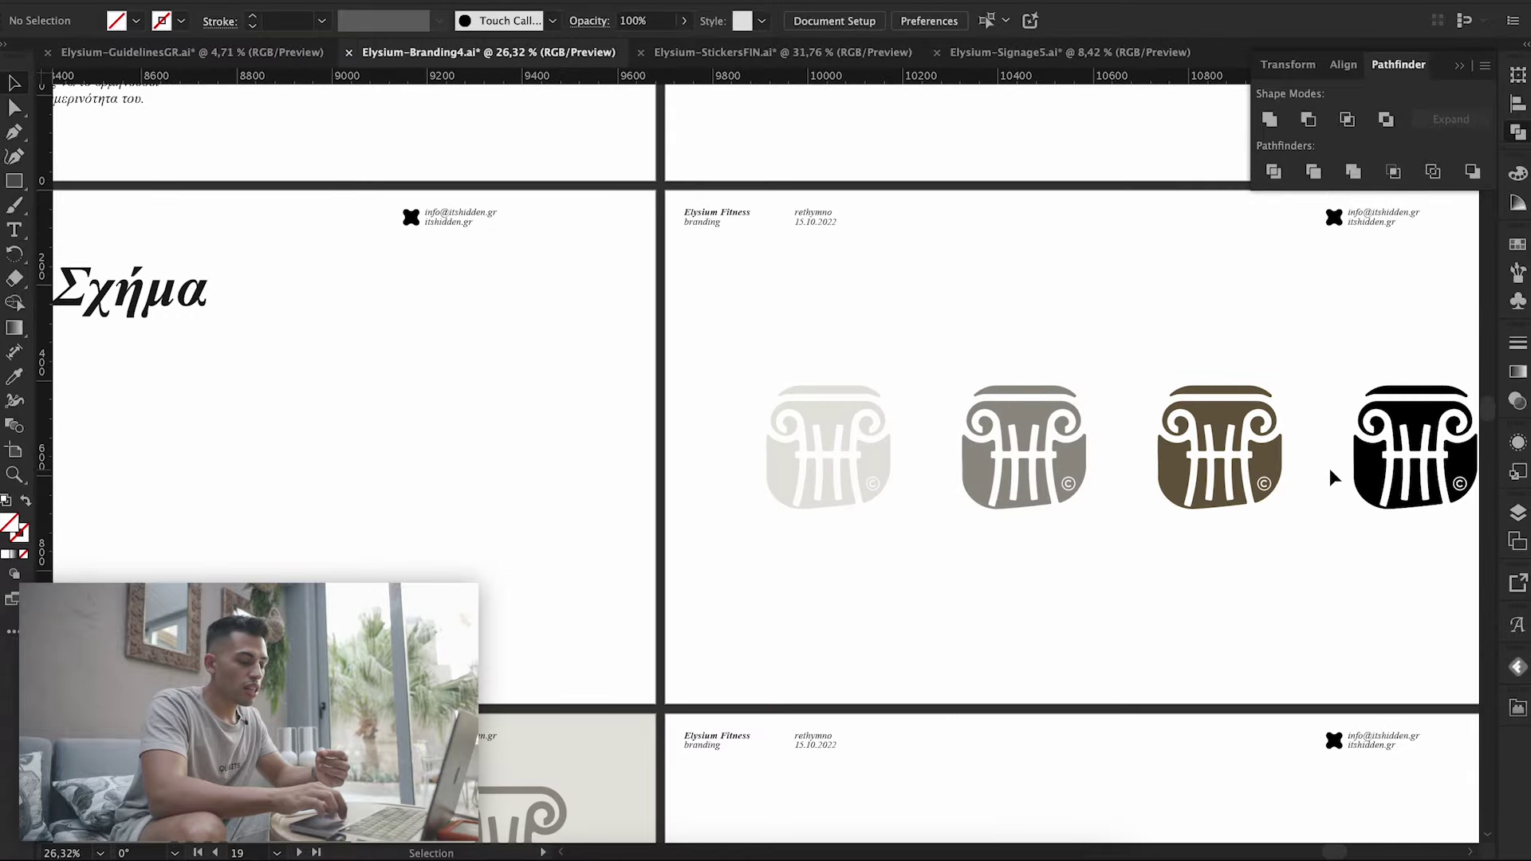
pyautogui.scroll(2, 1328, 468)
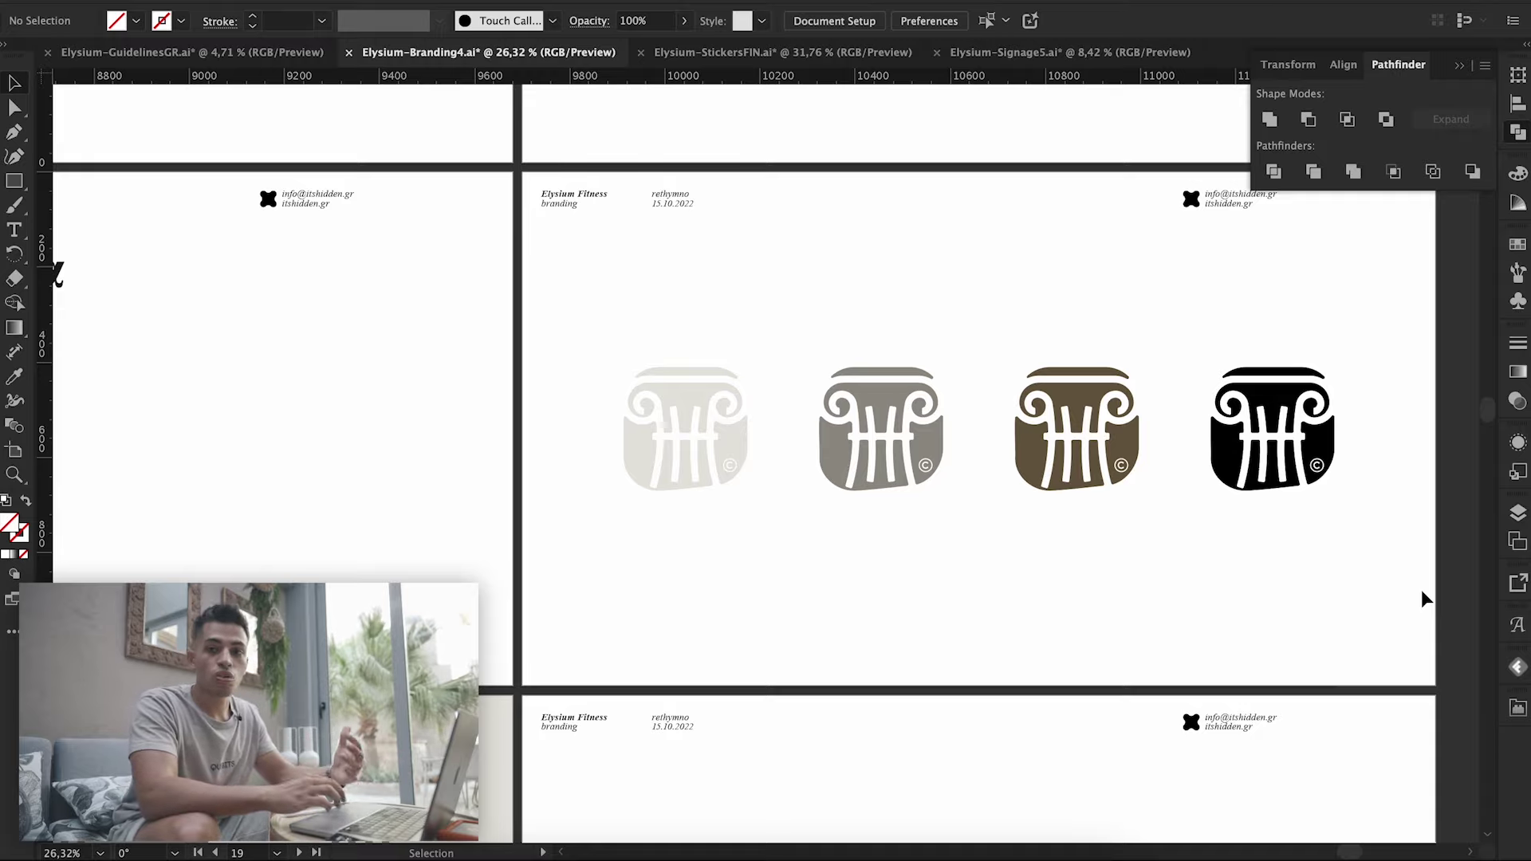
pyautogui.scroll(-5, 1421, 590)
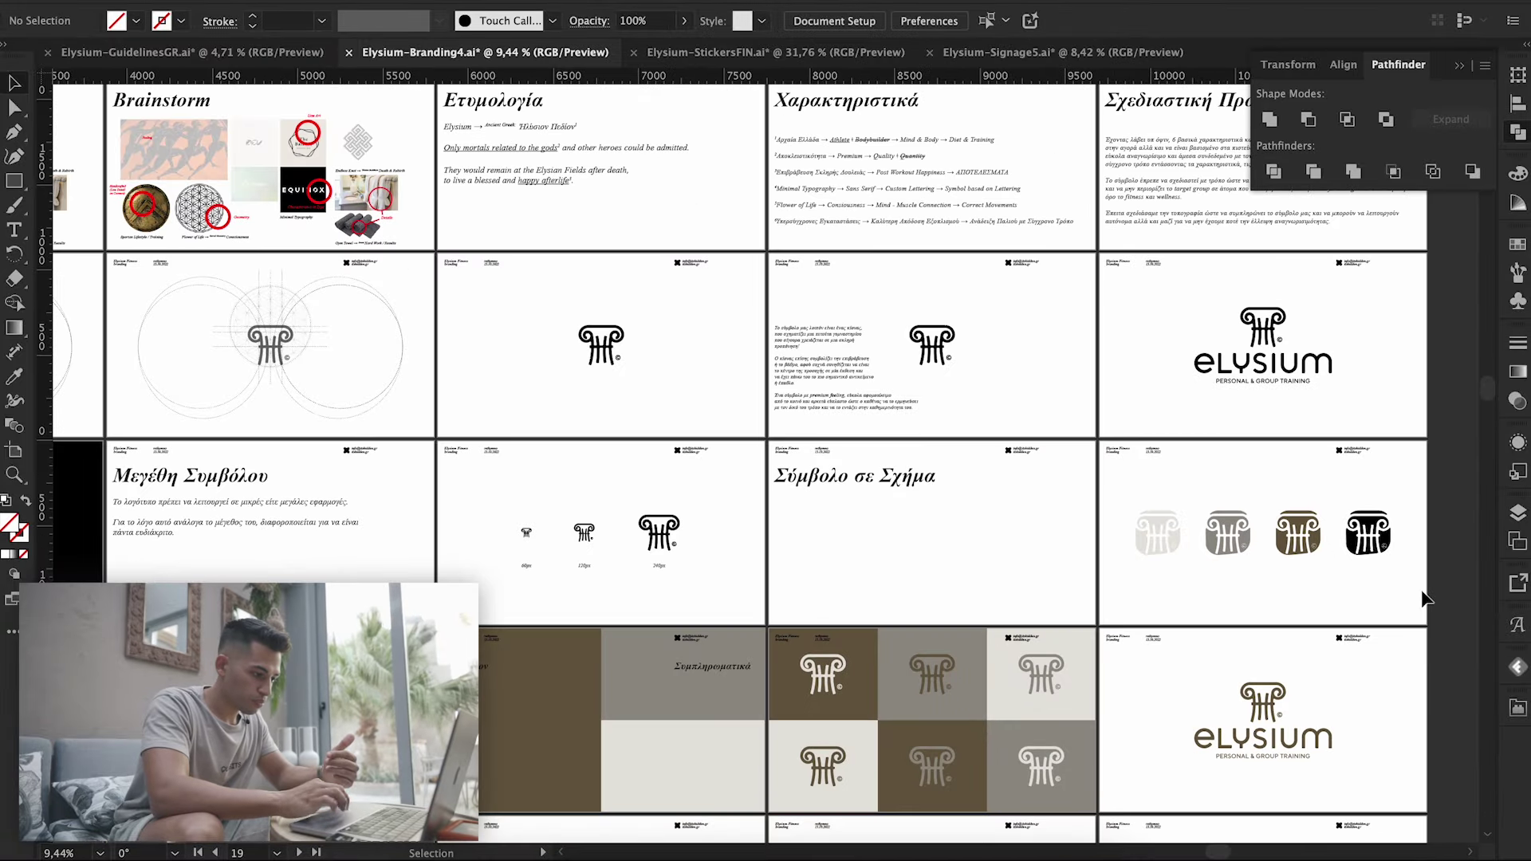
# - Zoom in on the Εικονογράμματα pictograms artboard
pyautogui.scroll(5, 867, 433)
pyautogui.scroll(4, 867, 433)
pyautogui.scroll(1, 867, 432)
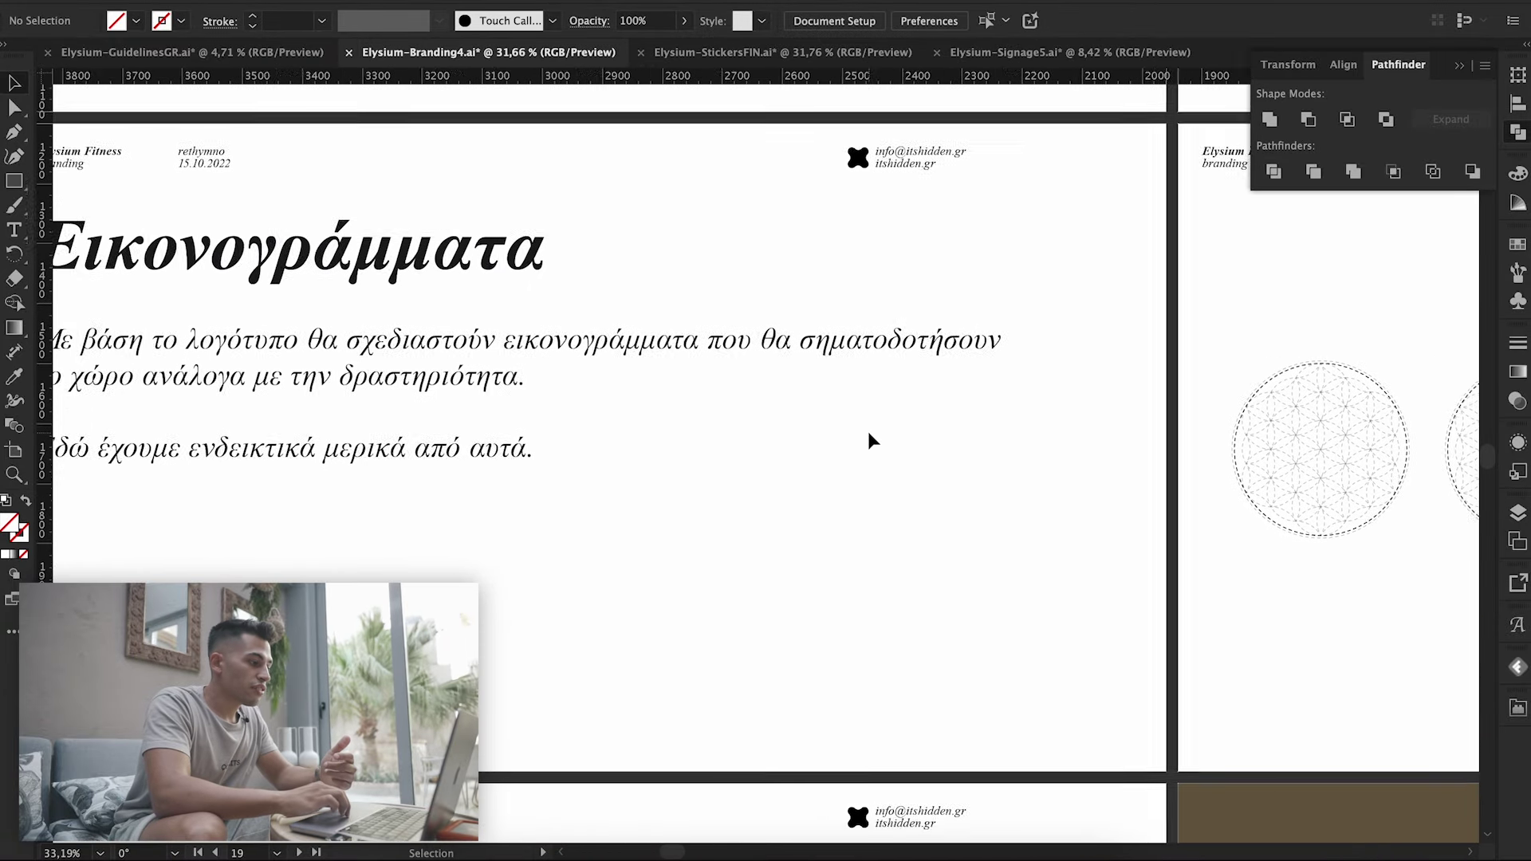
pyautogui.scroll(-2, 868, 433)
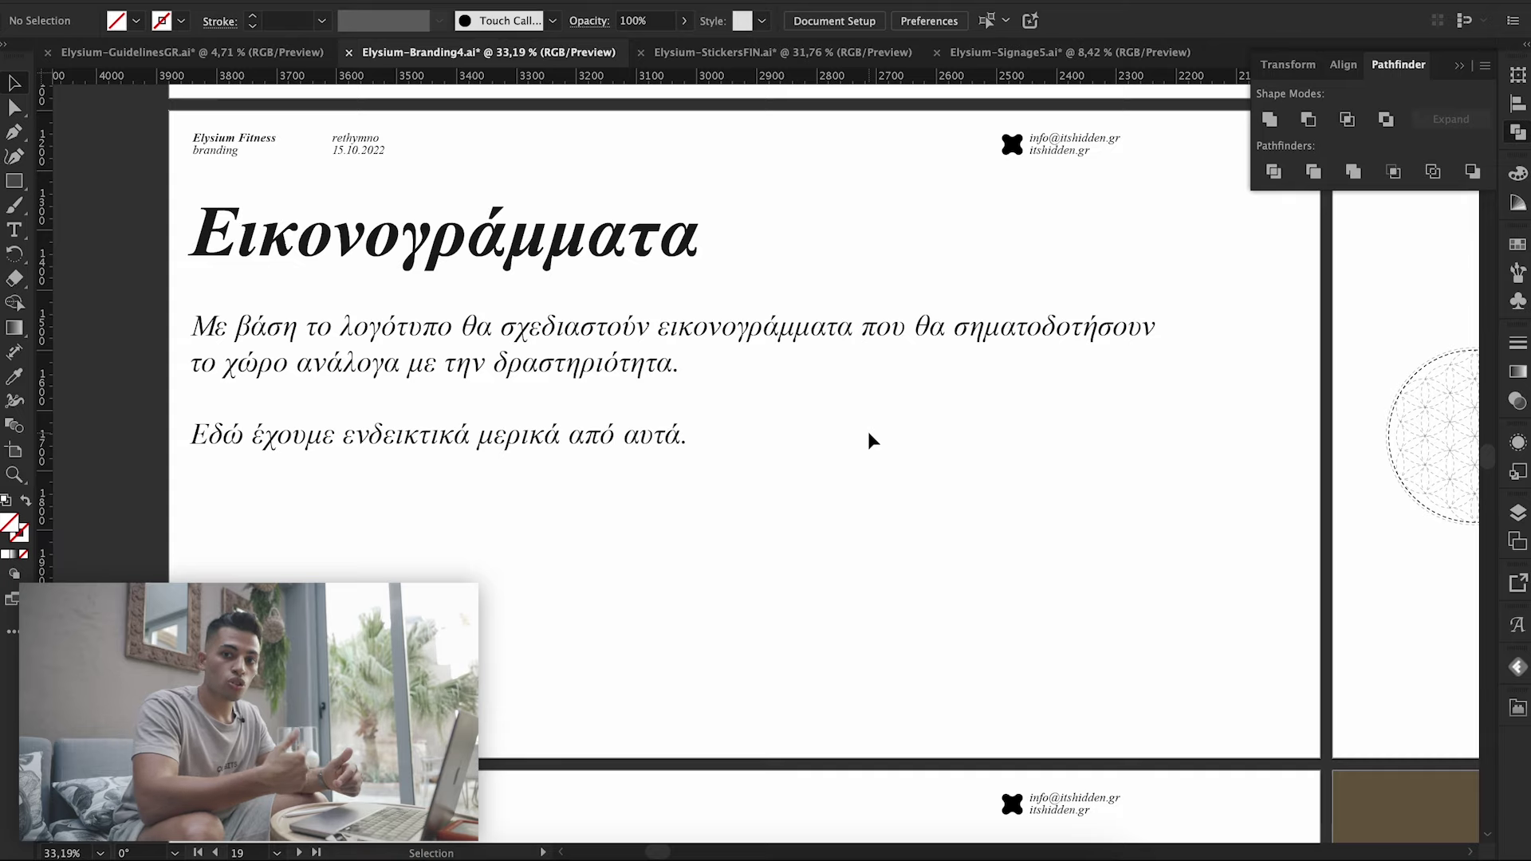
pyautogui.scroll(1, 867, 432)
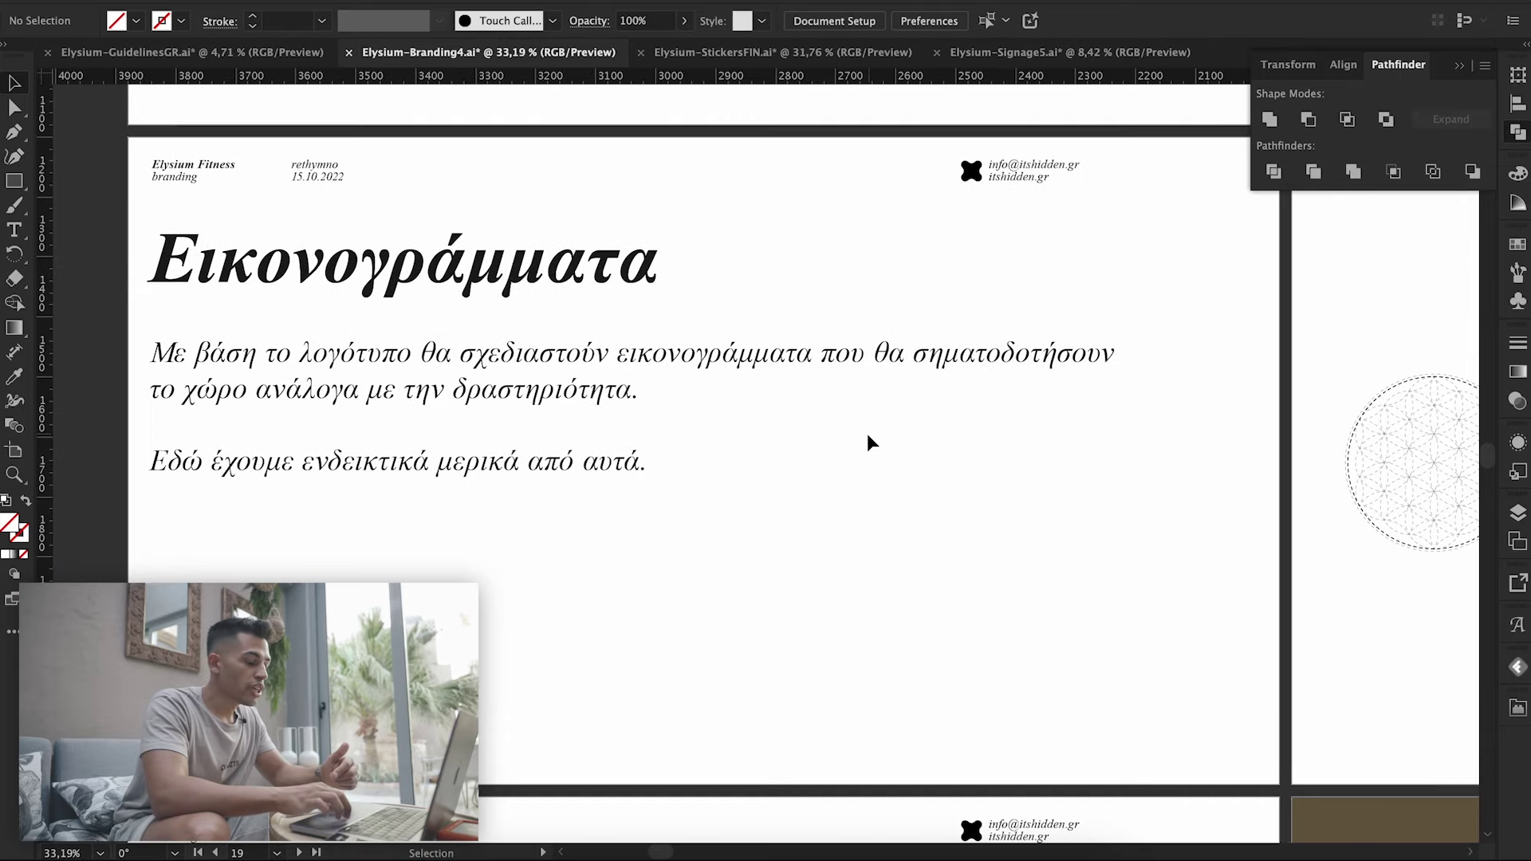
pyautogui.scroll(-2, 868, 433)
# - Pan right to the flower-of-life circle-grid artboard and zoom out slightly
pyautogui.hscroll(3, 869, 435)
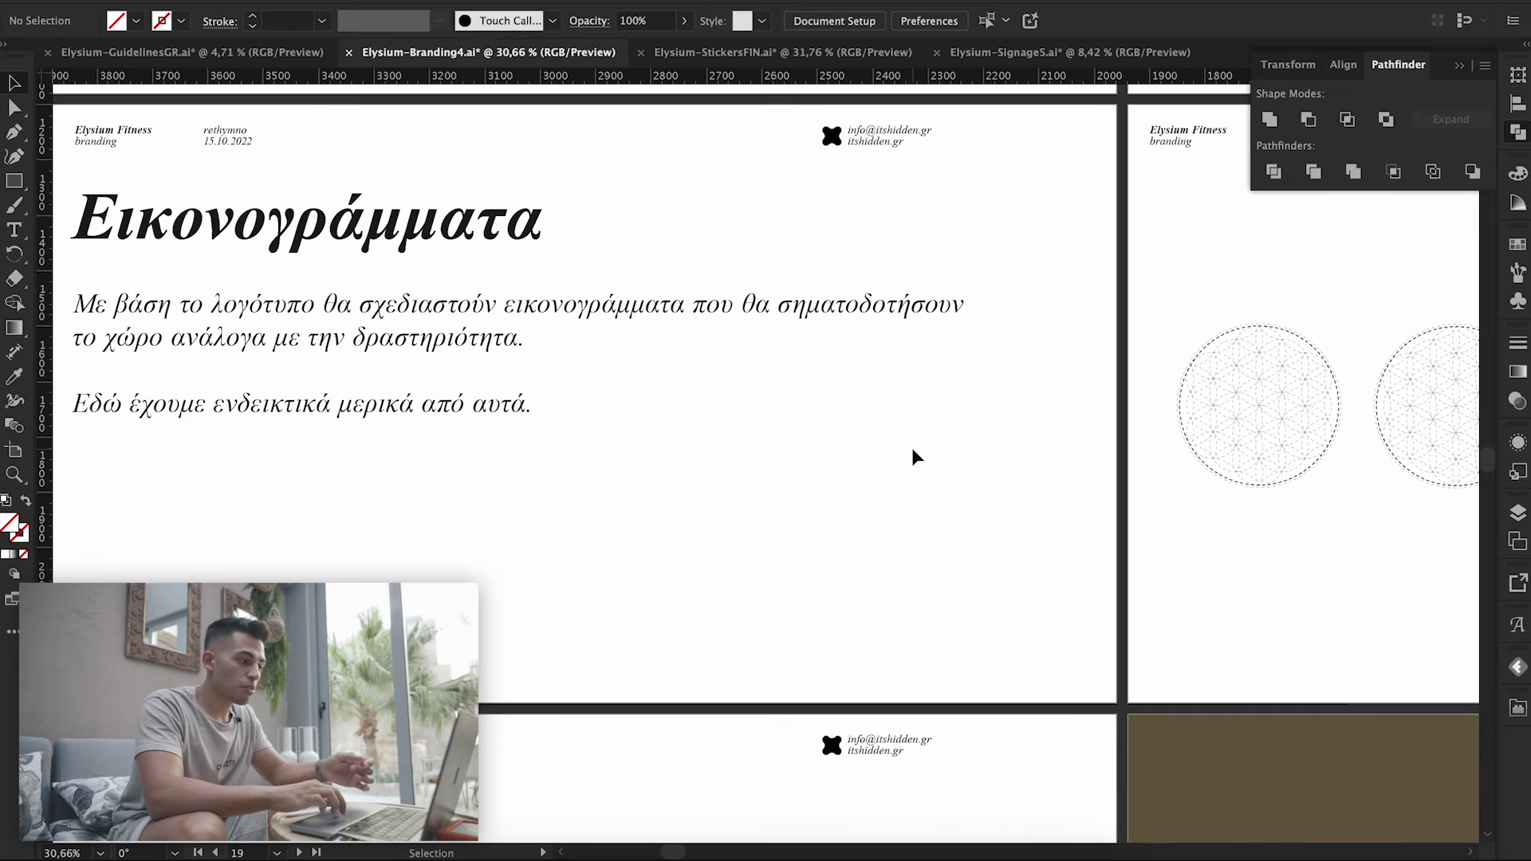
pyautogui.hscroll(2, 1001, 503)
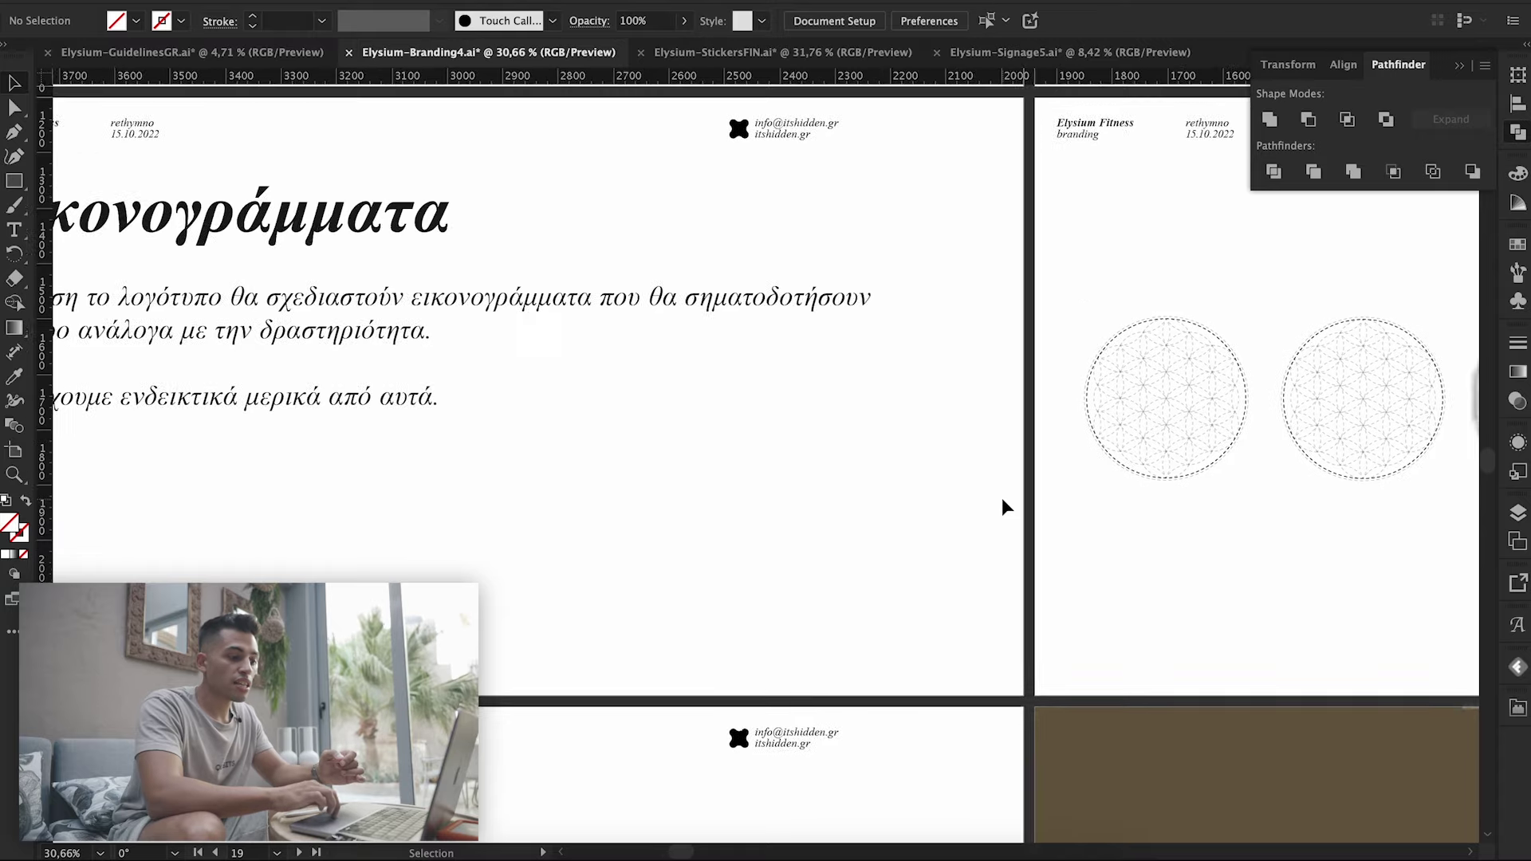
pyautogui.hscroll(8, 1001, 498)
pyautogui.hscroll(5, 1003, 501)
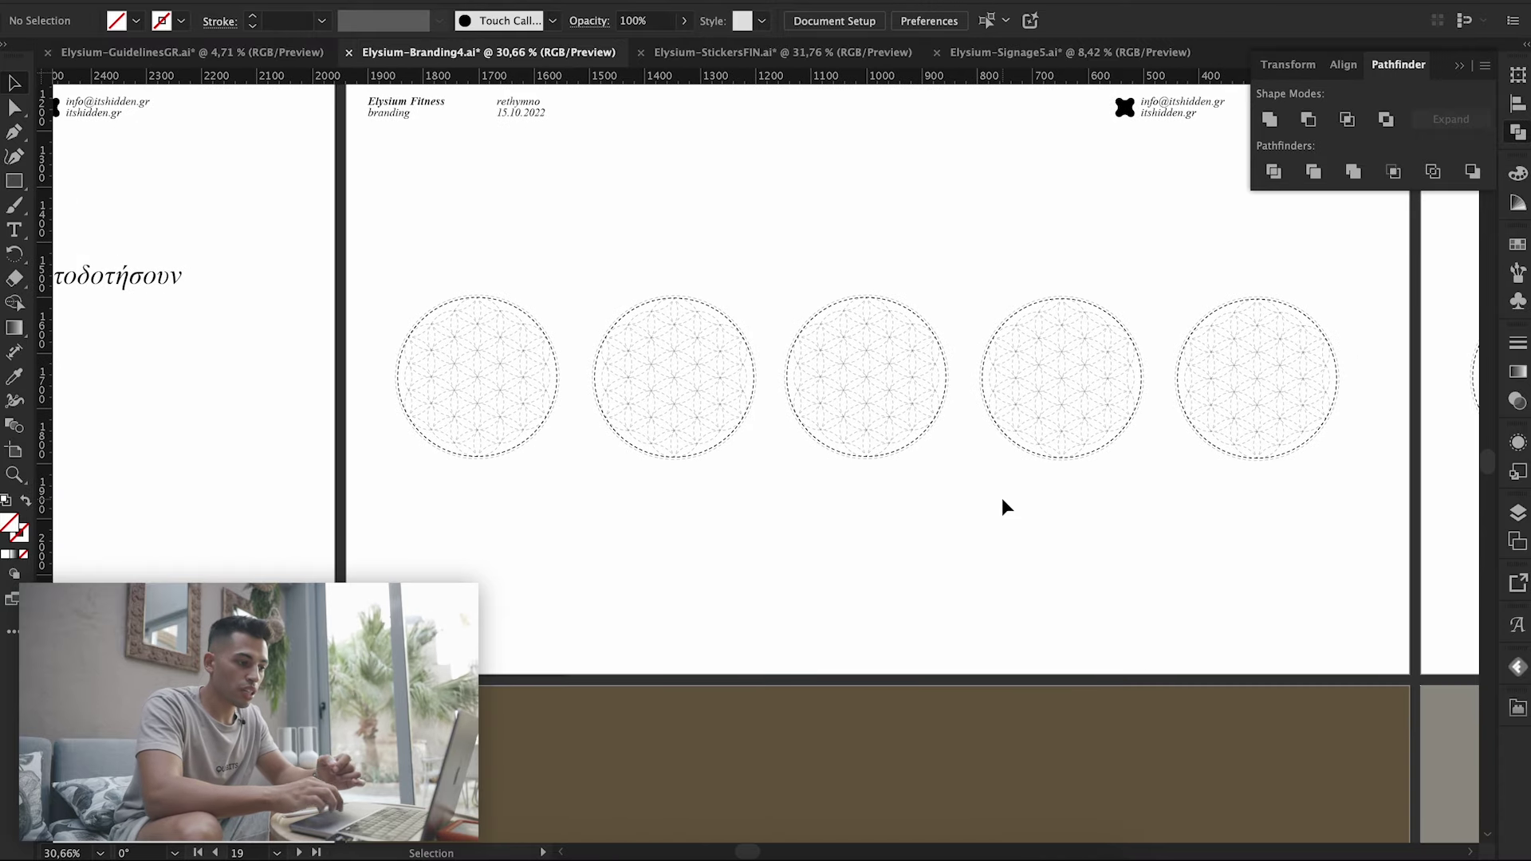
pyautogui.keyDown('alt'); pyautogui.scroll(-2, 1002, 499); pyautogui.keyUp('alt')
pyautogui.keyDown('alt'); pyautogui.scroll(-2, 1002, 499); pyautogui.keyUp('alt')
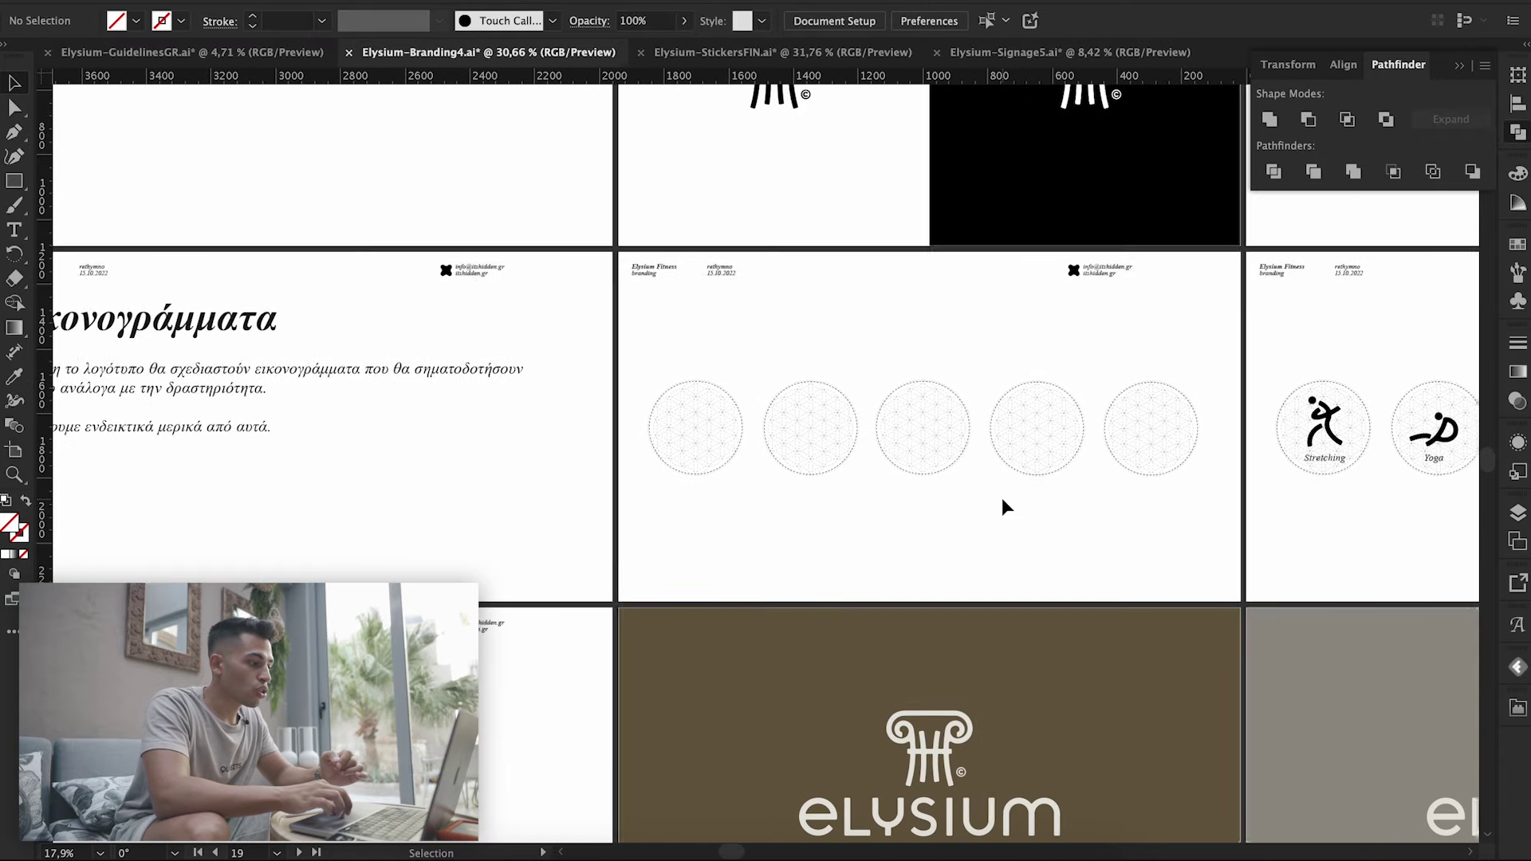
pyautogui.keyDown('alt'); pyautogui.scroll(-2, 1002, 499); pyautogui.keyUp('alt')
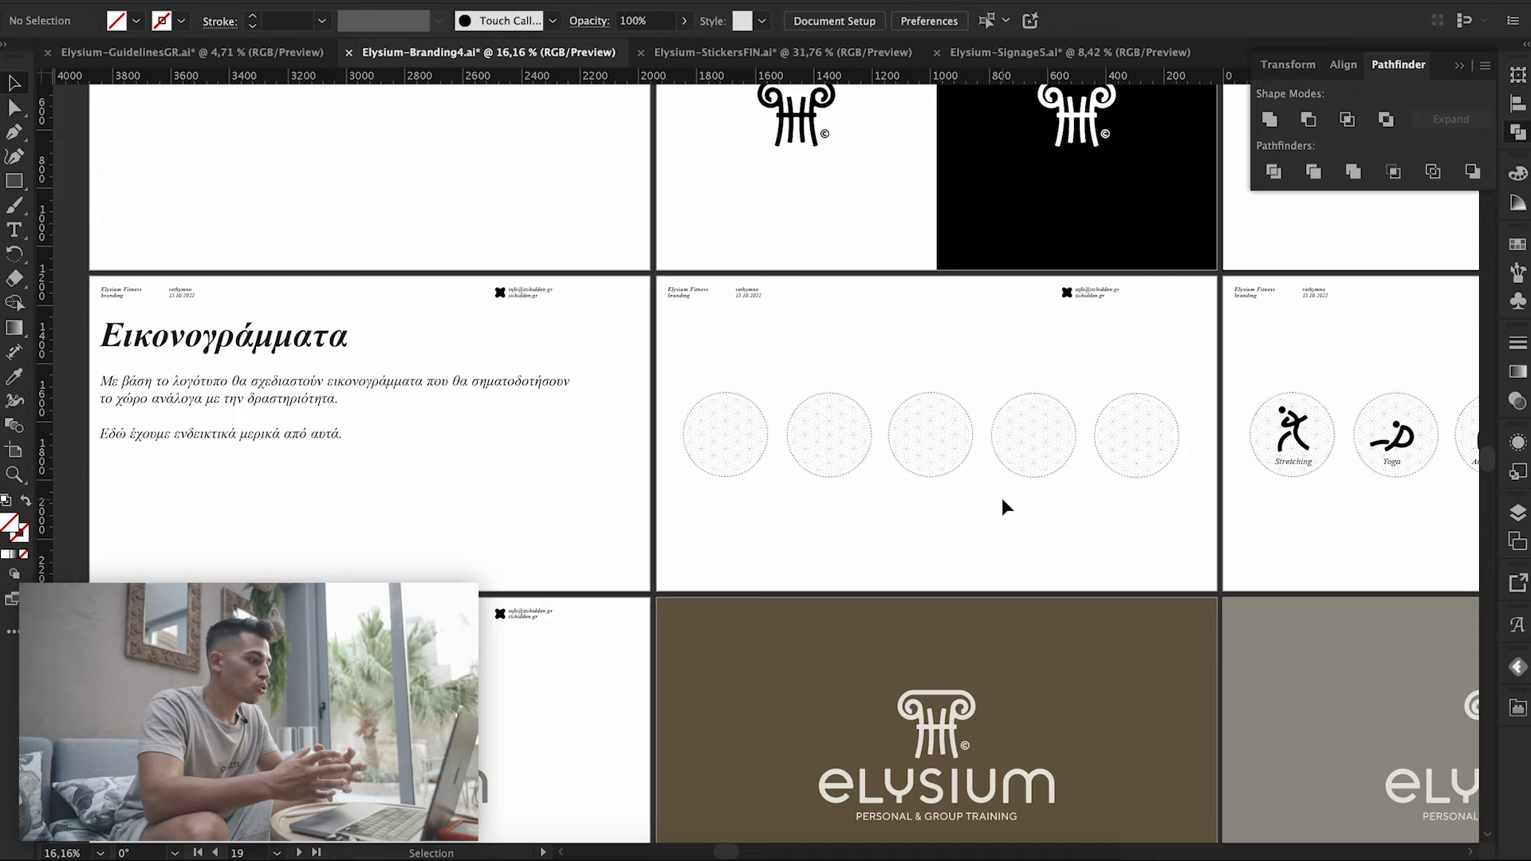
# - Pan and zoom onto the Stretching, Yoga, Accessibility, Weight Lifting and Running pictograms on their grids
pyautogui.hscroll(3, 1002, 499)
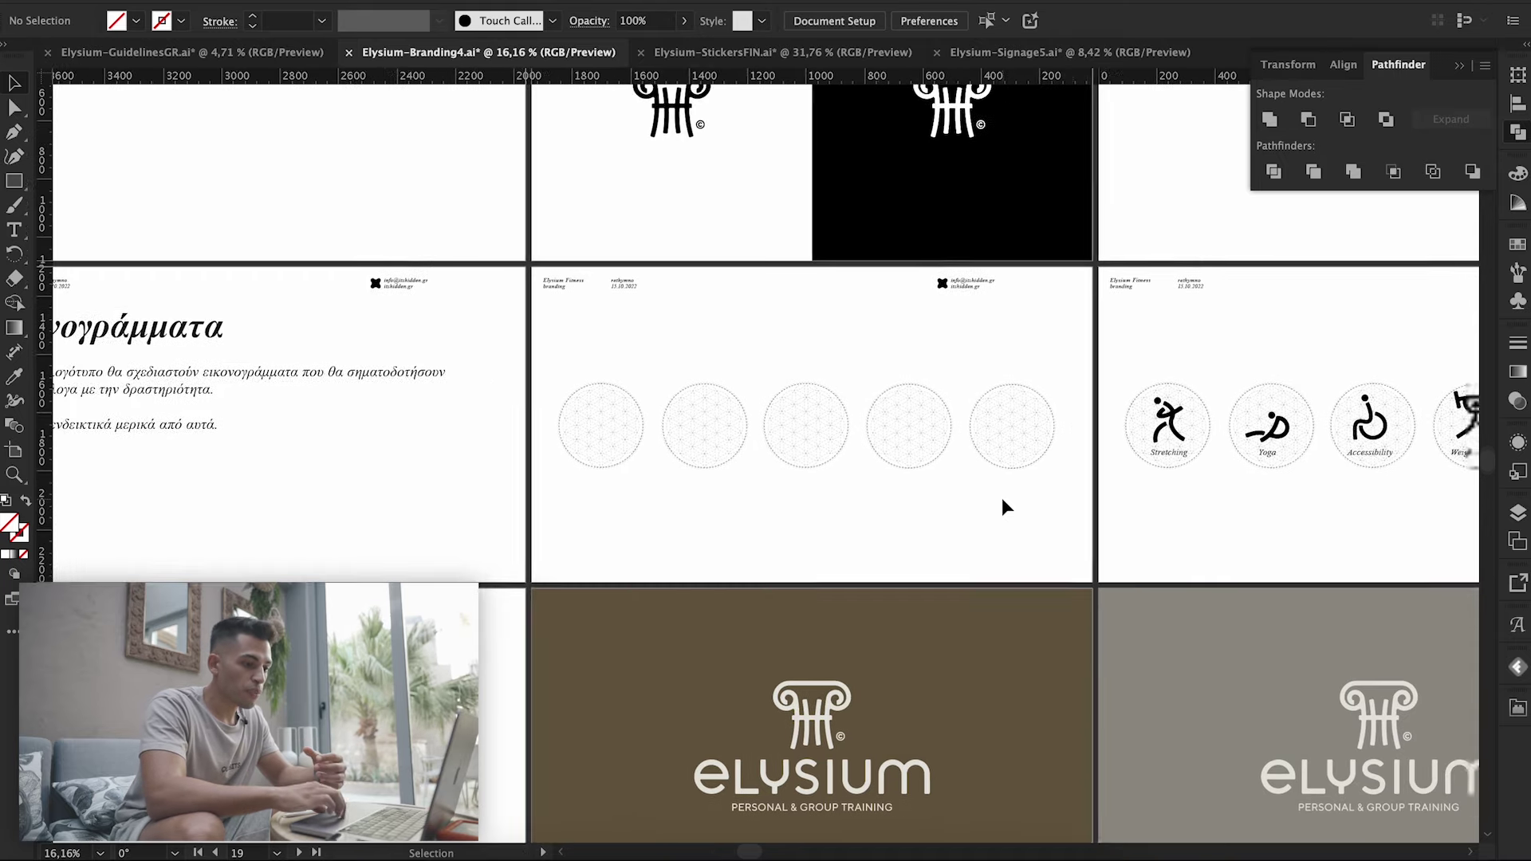
pyautogui.hscroll(2, 1002, 500)
pyautogui.hscroll(3, 1002, 498)
pyautogui.scroll(2, 1235, 486)
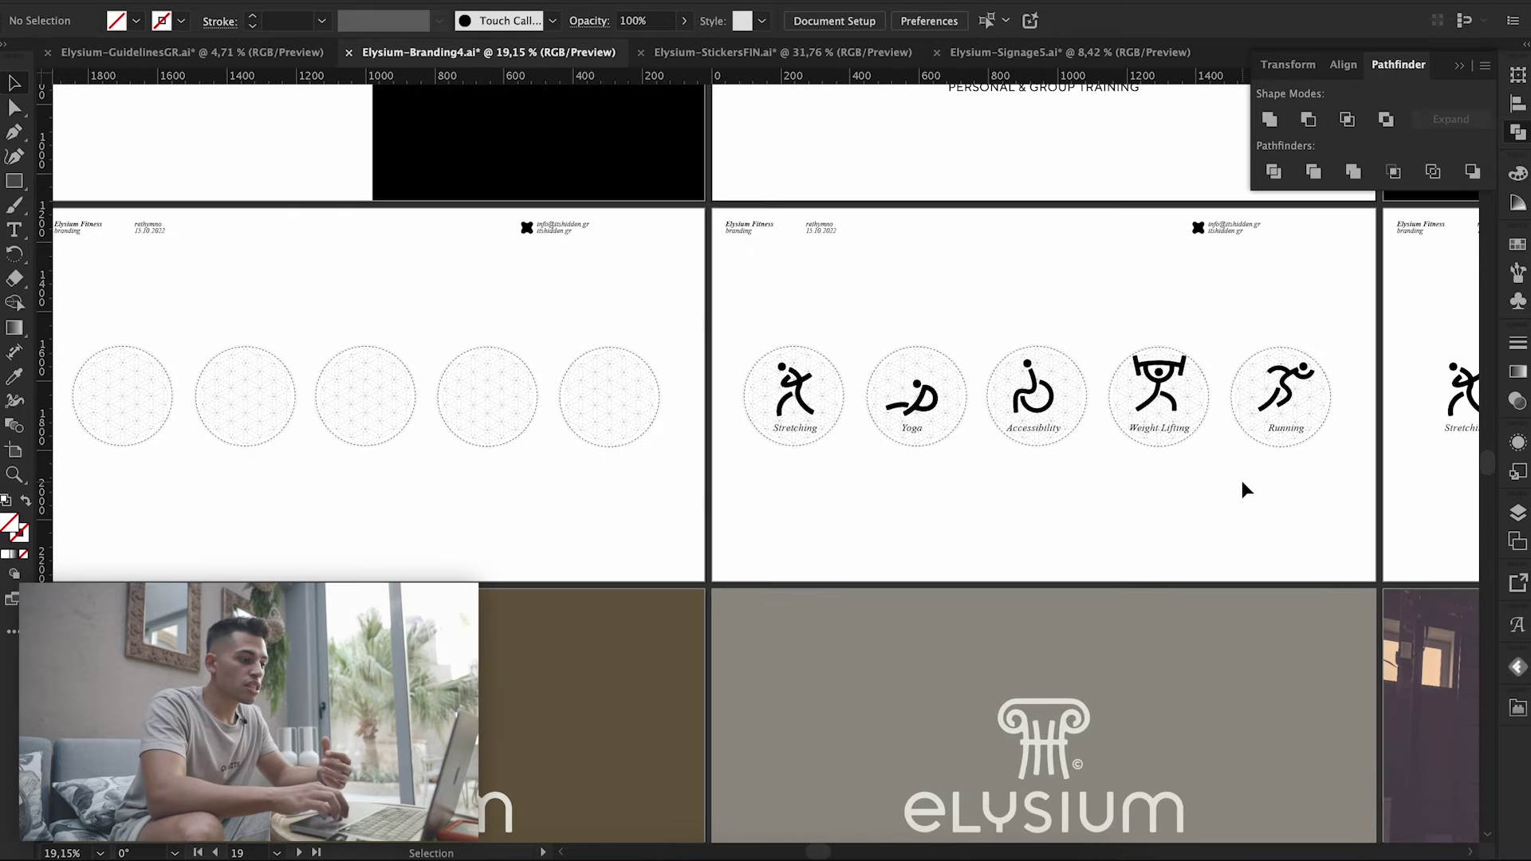
pyautogui.hscroll(1, 1242, 482)
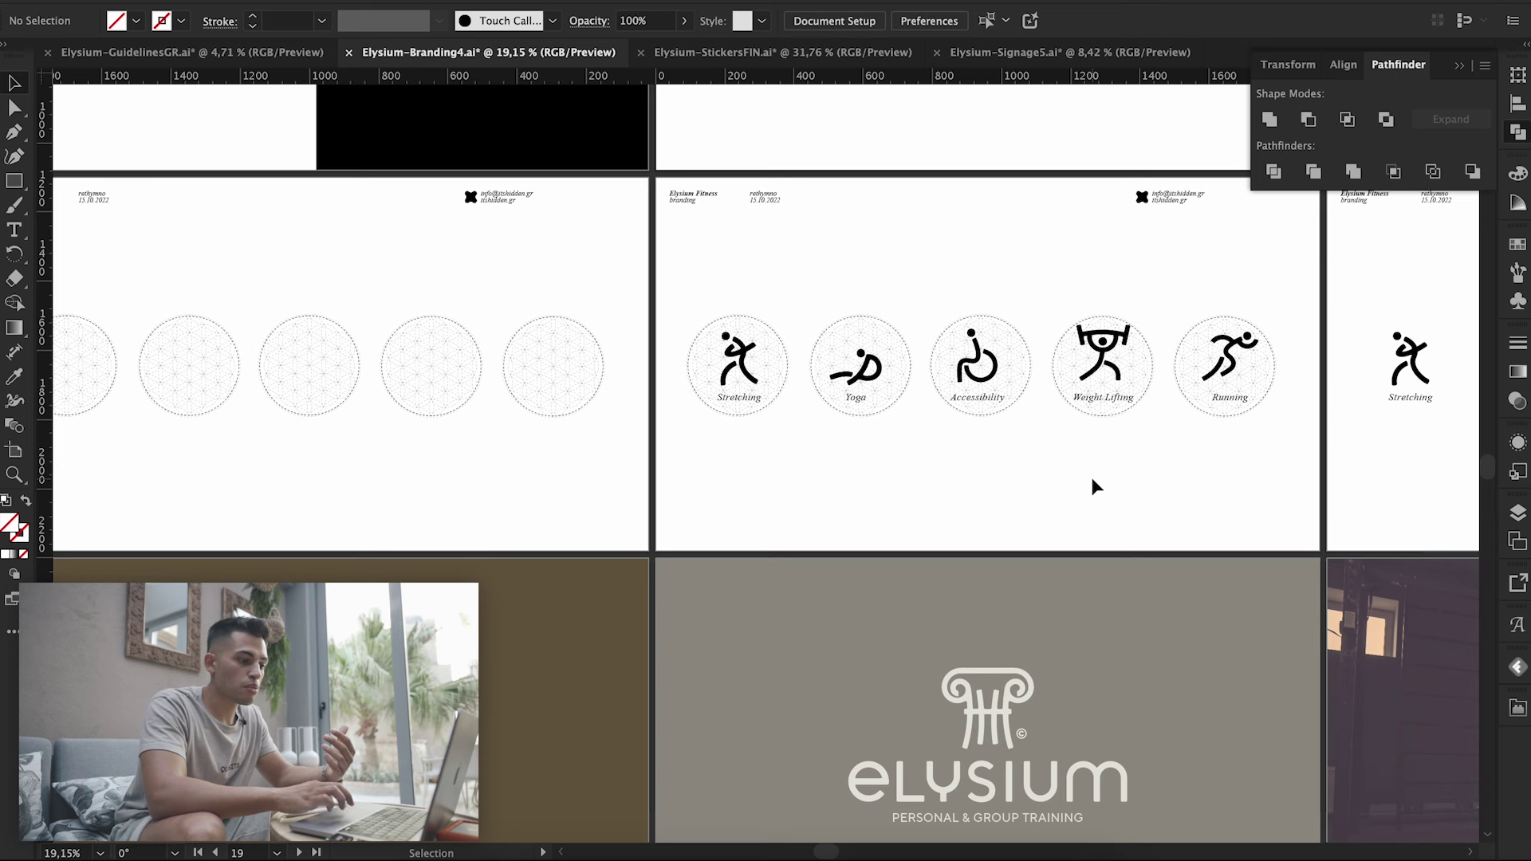
pyautogui.scroll(1, 1093, 478)
pyautogui.hscroll(1, 1093, 479)
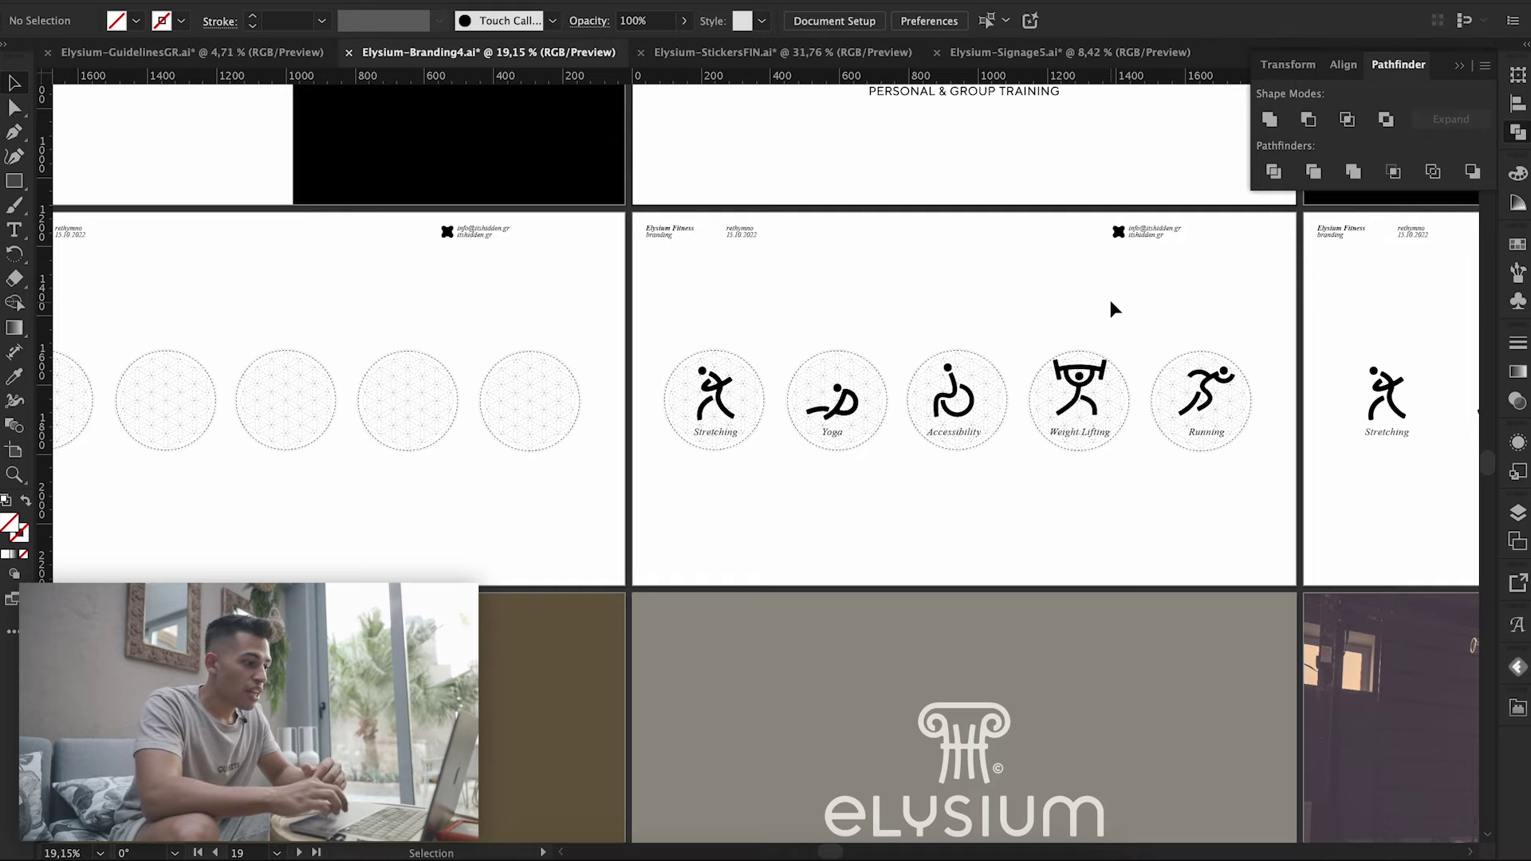
pyautogui.scroll(3, 1111, 301)
pyautogui.scroll(-1, 1110, 301)
pyautogui.hscroll(1, 1111, 302)
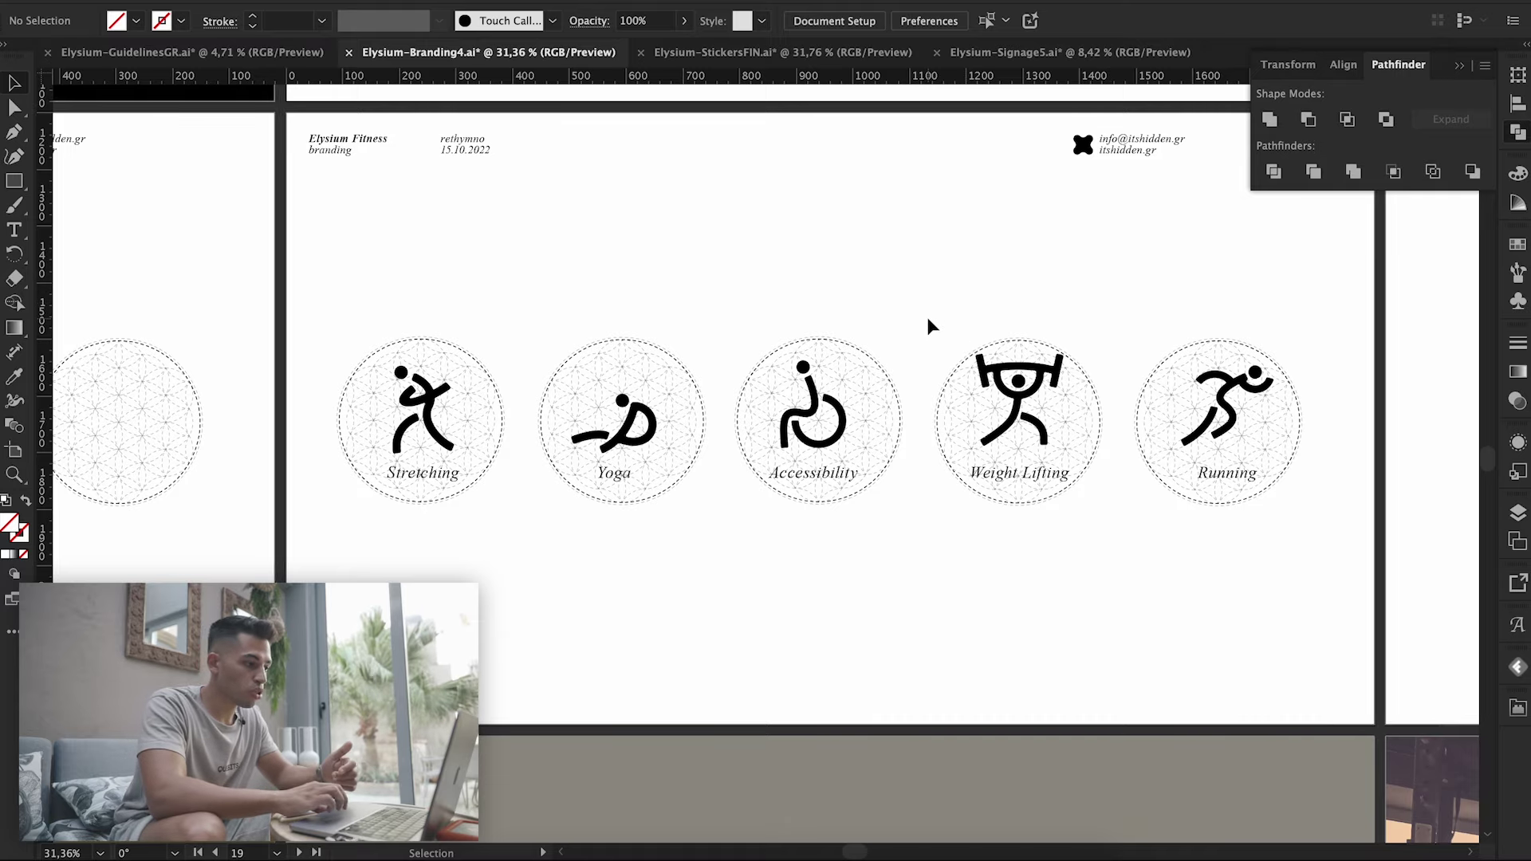
pyautogui.scroll(3, 613, 385)
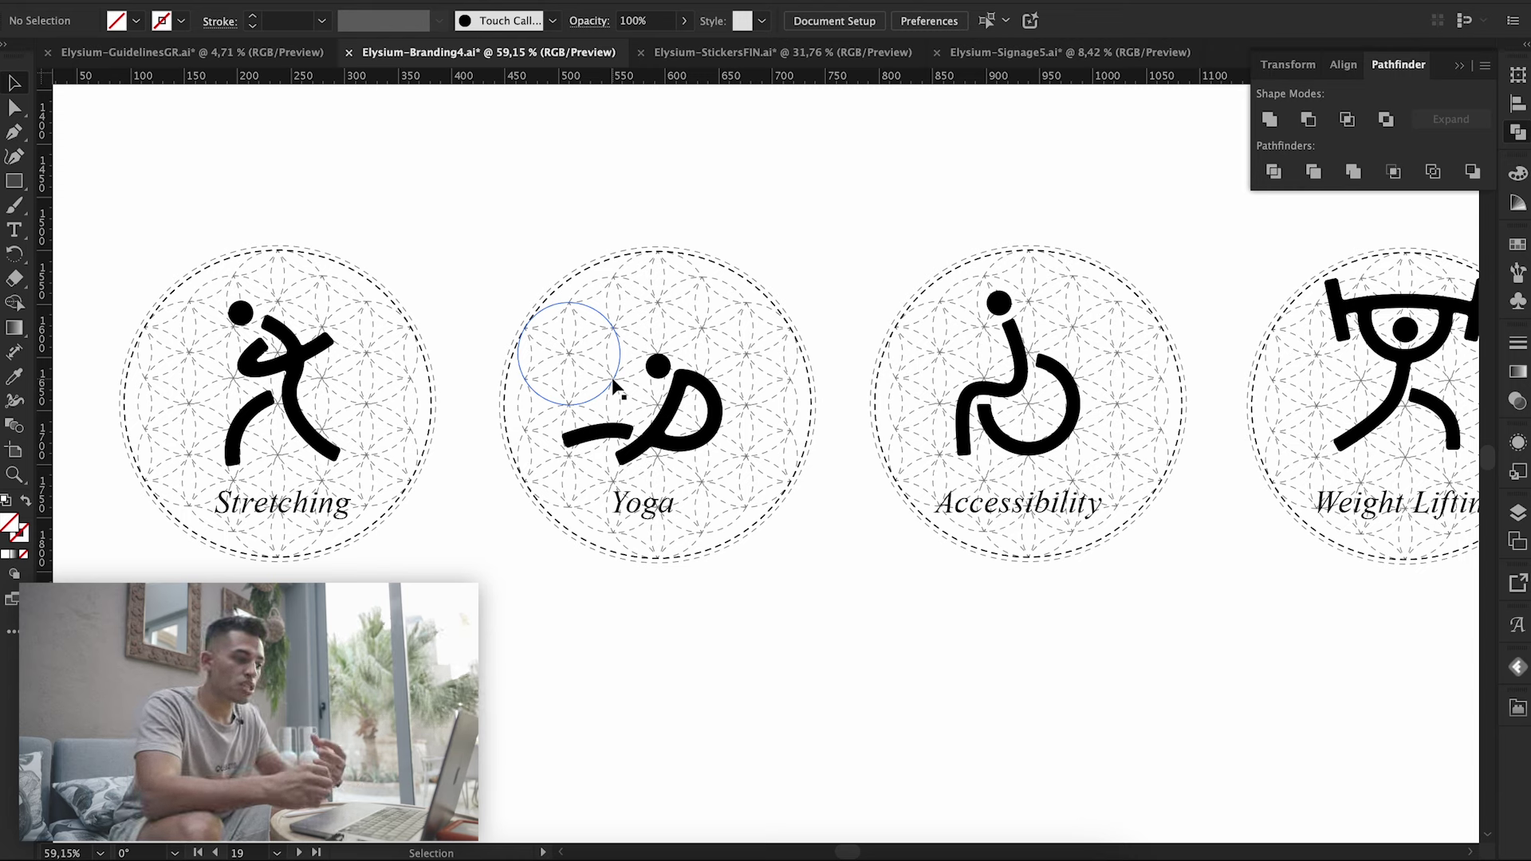
# - Make the pictogram artboard the active one and pan right across it
pyautogui.click(896, 610)
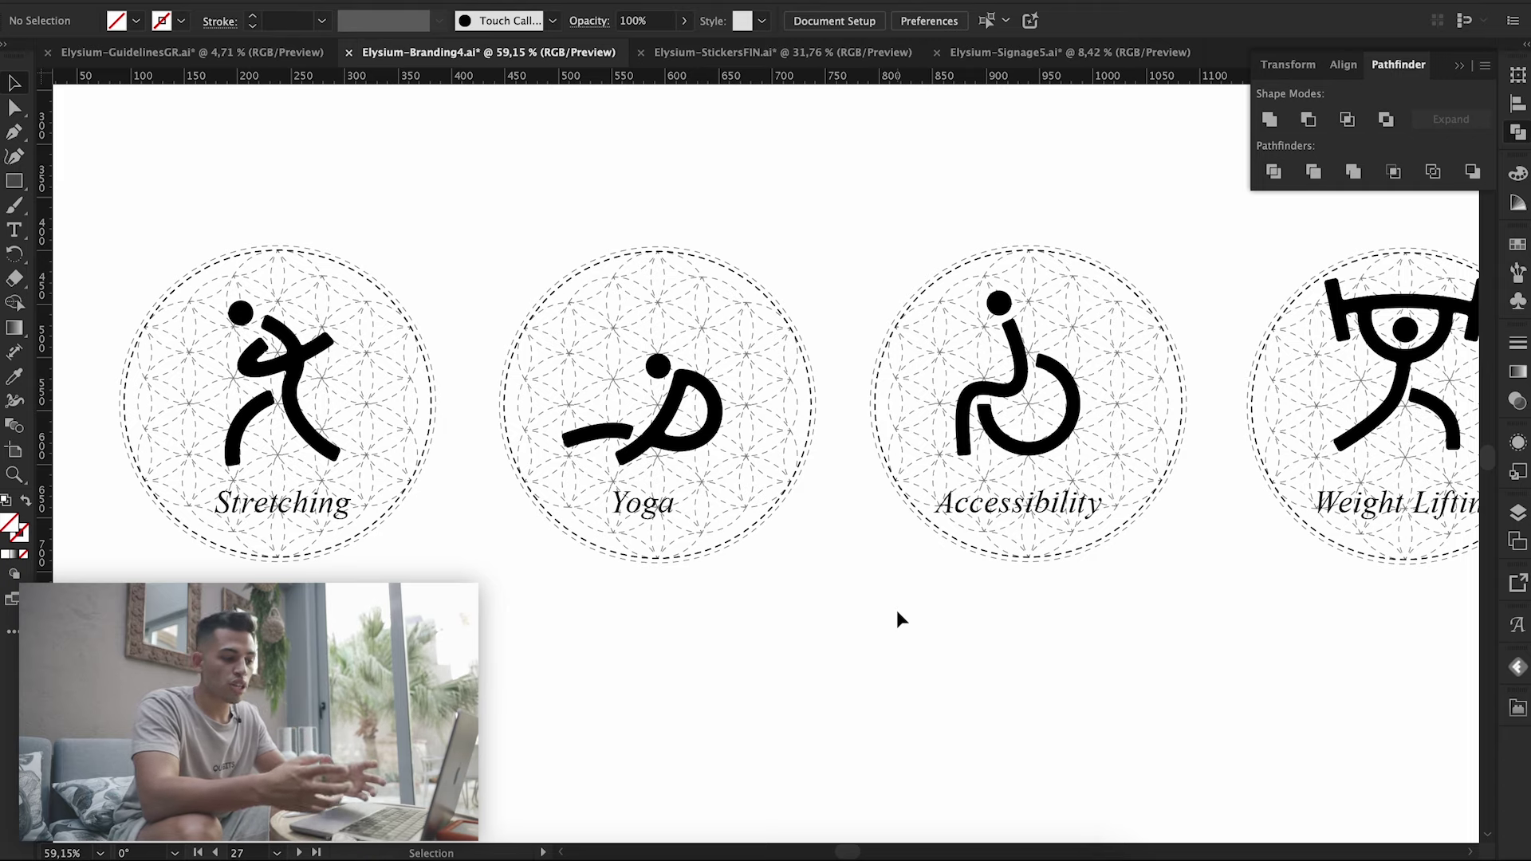
pyautogui.scroll(-2, 1104, 575)
pyautogui.hscroll(3, 1103, 576)
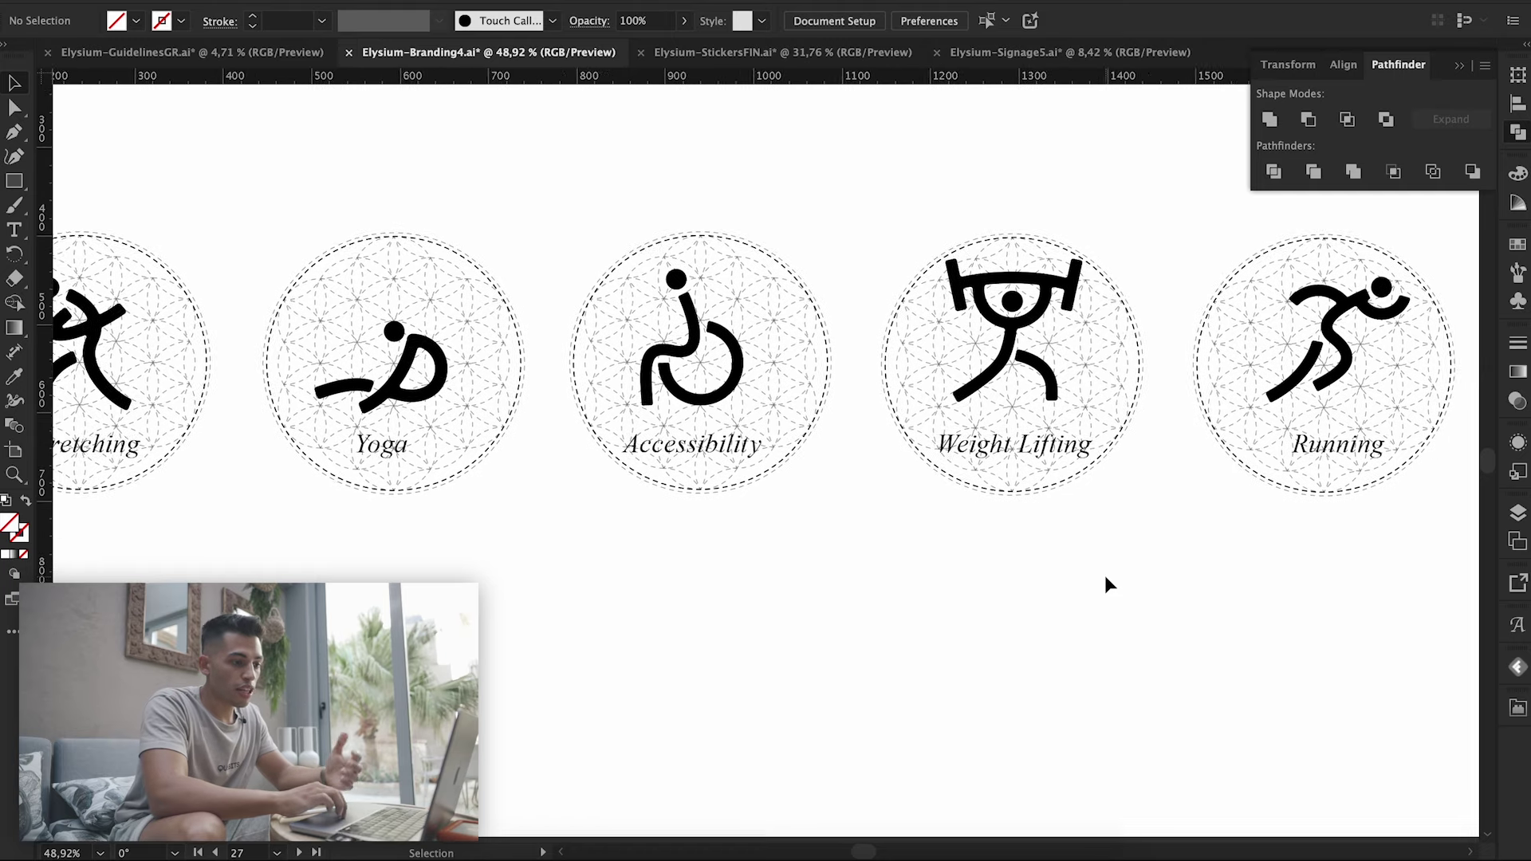
pyautogui.hscroll(3, 1104, 576)
pyautogui.hscroll(2, 1103, 576)
pyautogui.hscroll(2, 1106, 577)
pyautogui.hscroll(2, 1106, 577)
pyautogui.scroll(2, 1106, 578)
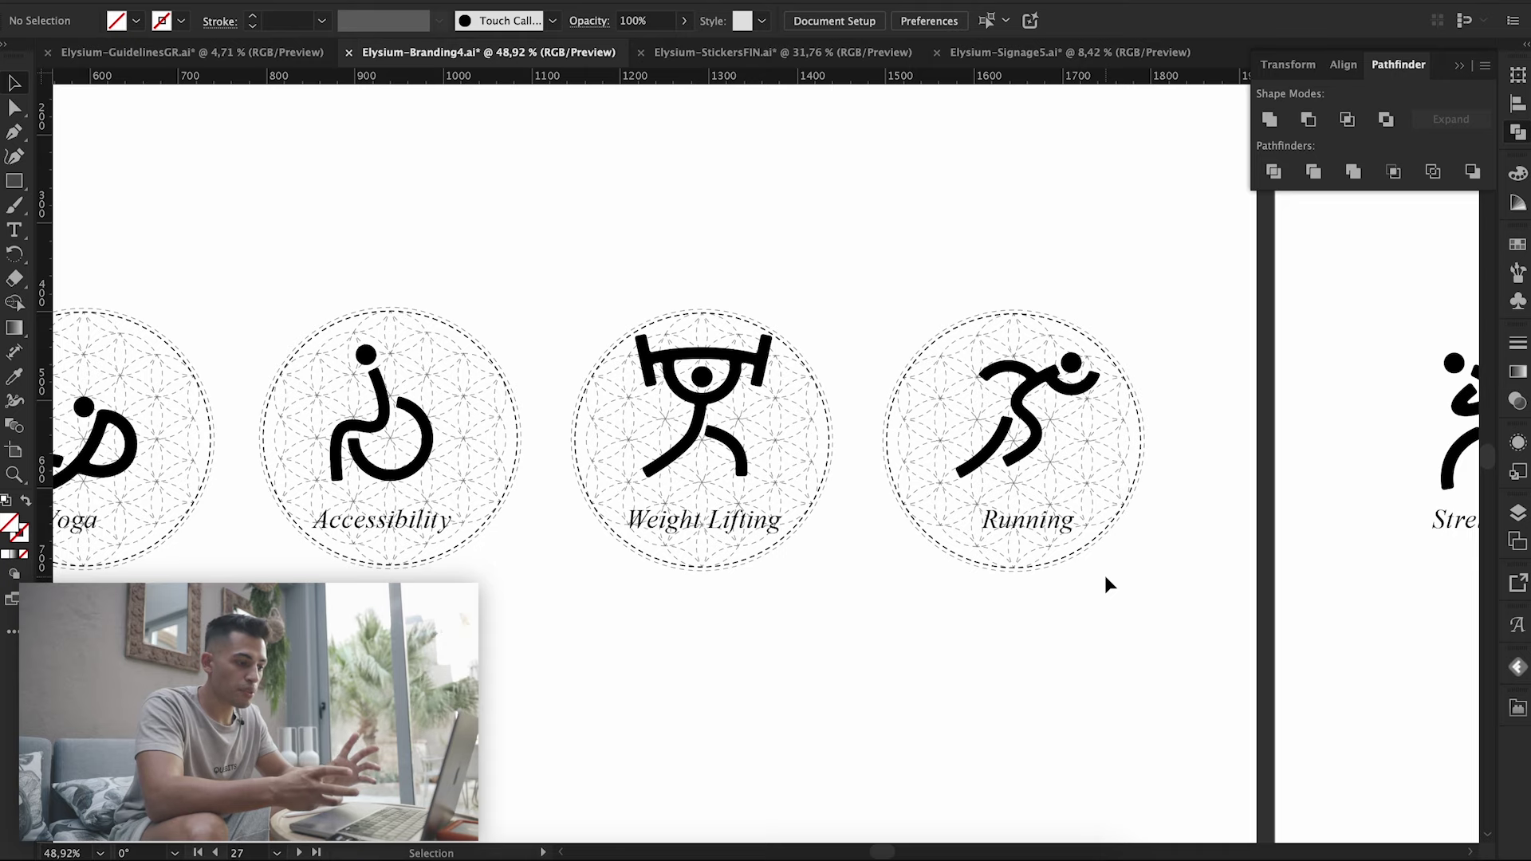
# - Pan right to the clean, grid-free version of the five pictograms
pyautogui.scroll(-1, 1104, 576)
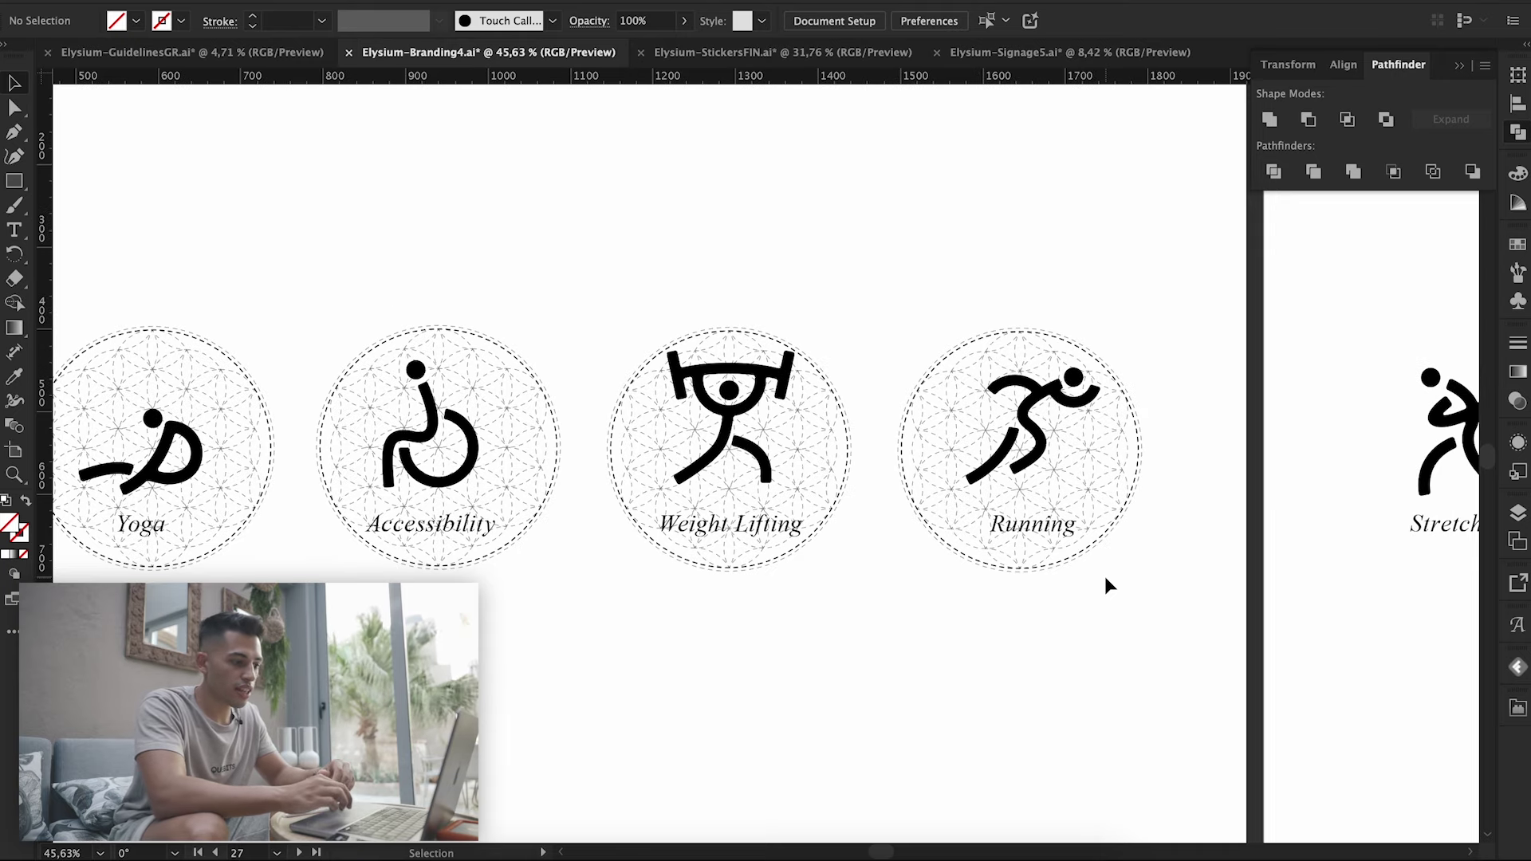
pyautogui.hscroll(5, 1105, 586)
pyautogui.hscroll(5, 1105, 586)
pyautogui.hscroll(3, 1105, 586)
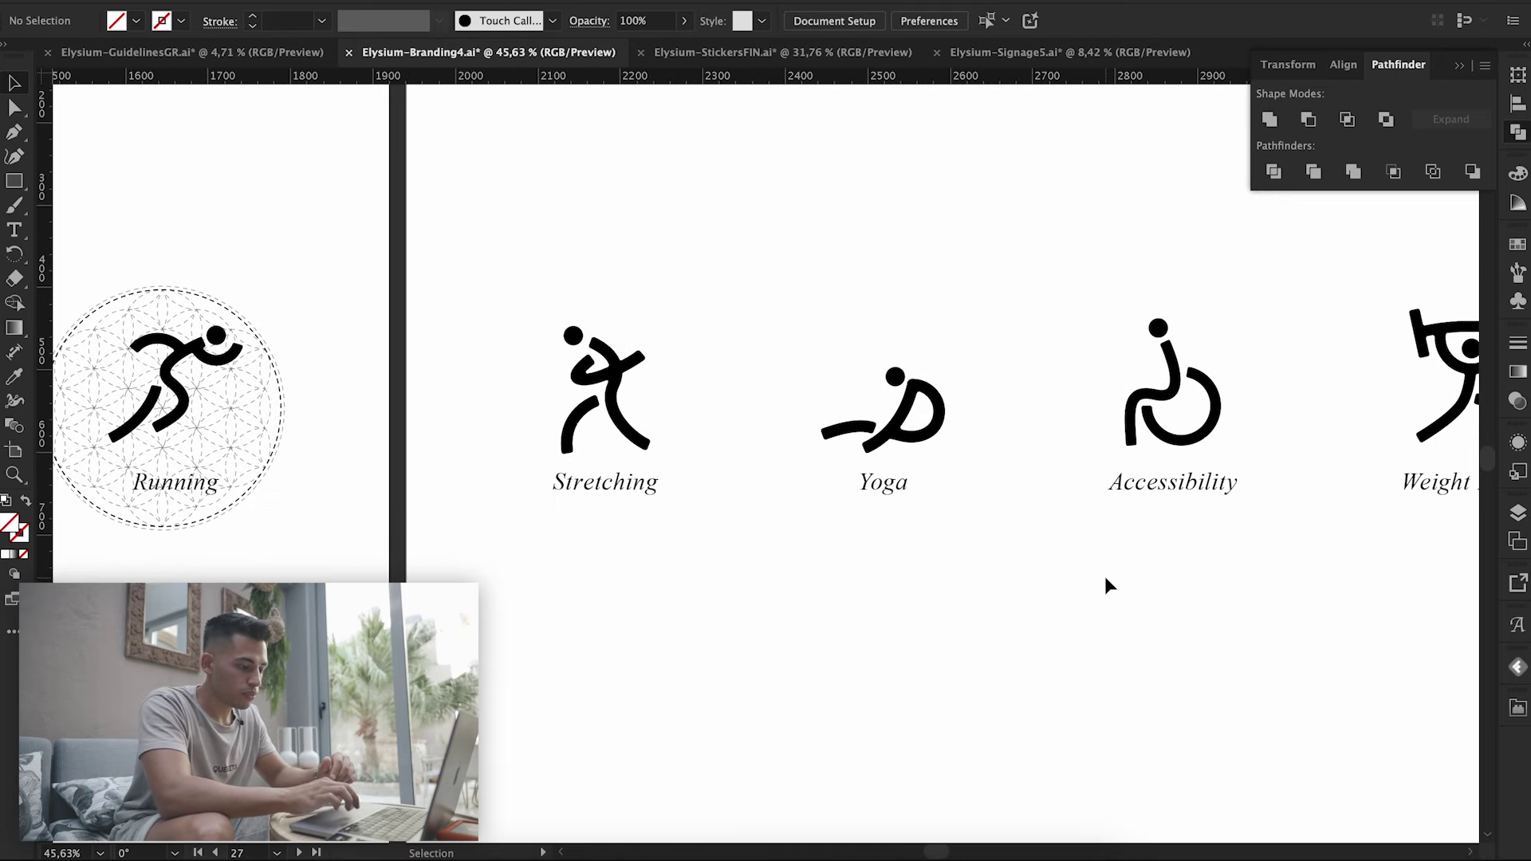
pyautogui.hscroll(2, 1105, 586)
pyautogui.hscroll(4, 1105, 586)
pyautogui.hscroll(3, 1105, 586)
# - Zoom far into the Weight Lifting icon, then back out to the full five-pictogram artboard
pyautogui.scroll(-3, 1105, 578)
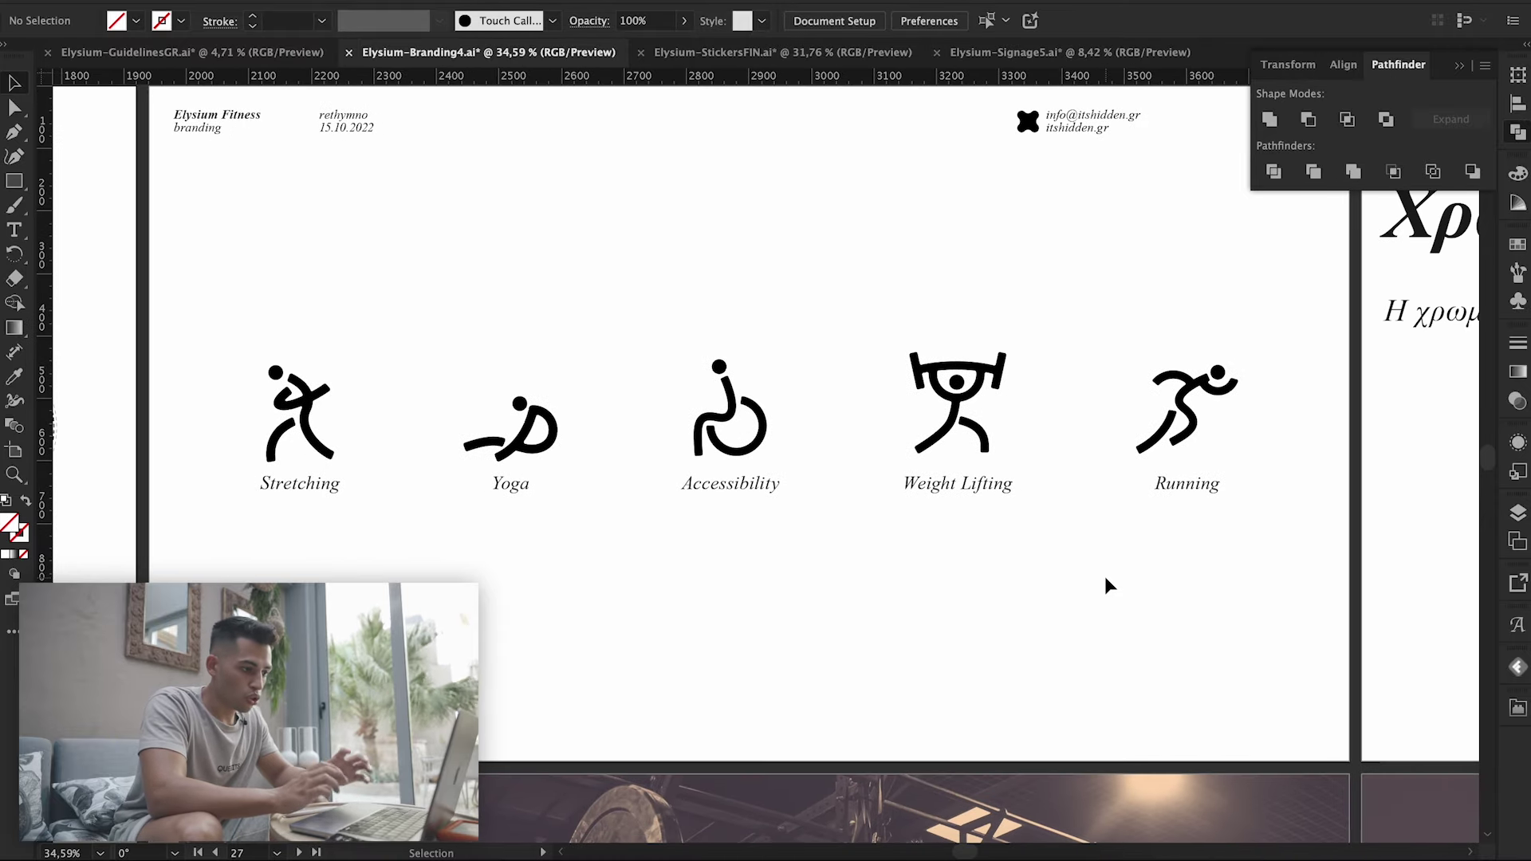
pyautogui.scroll(5, 979, 413)
pyautogui.scroll(1, 976, 408)
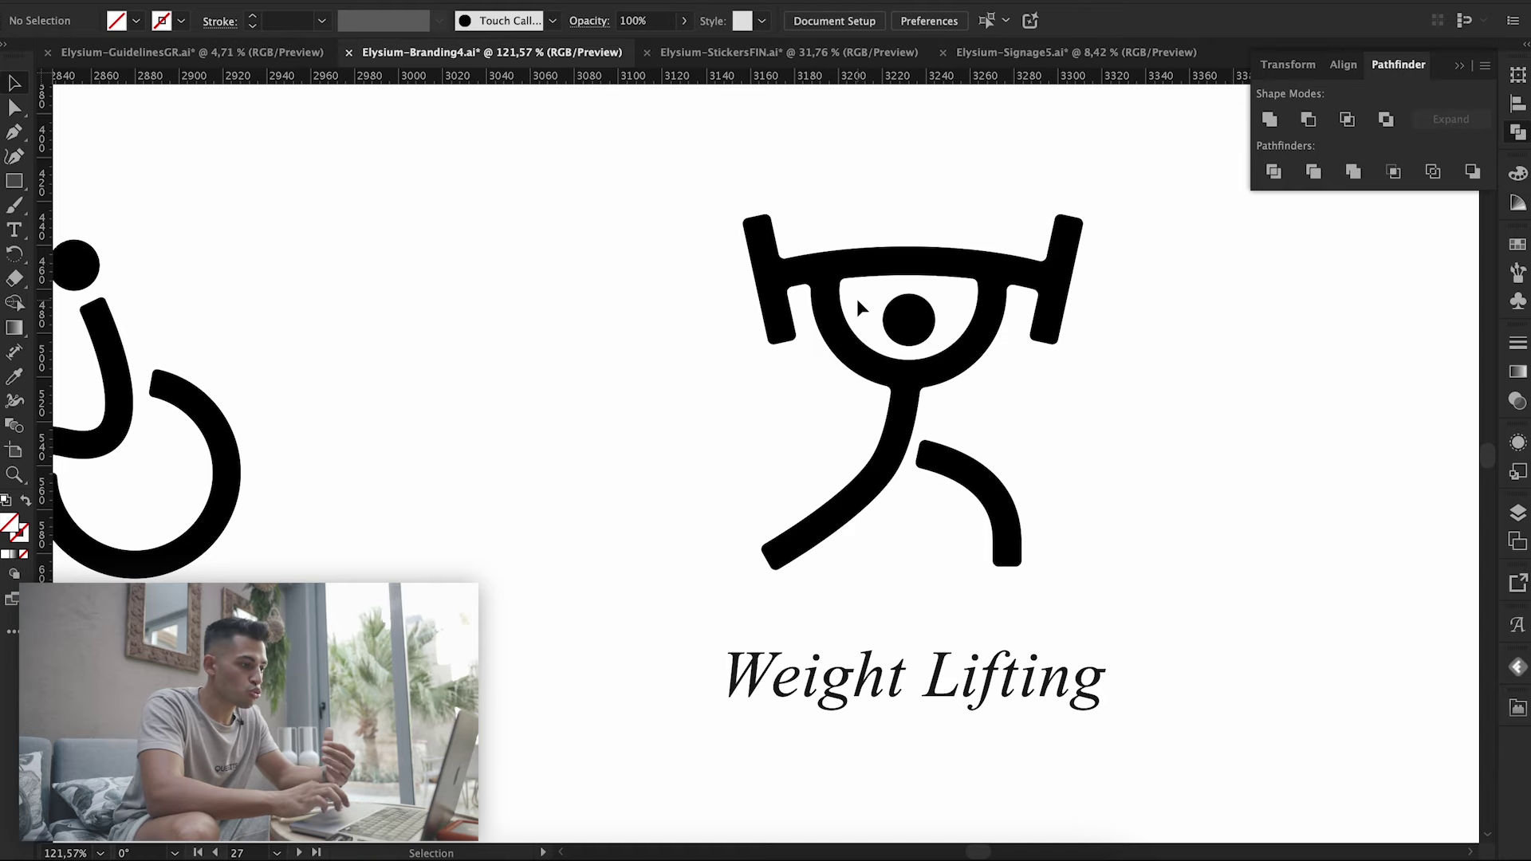
pyautogui.scroll(5, 857, 298)
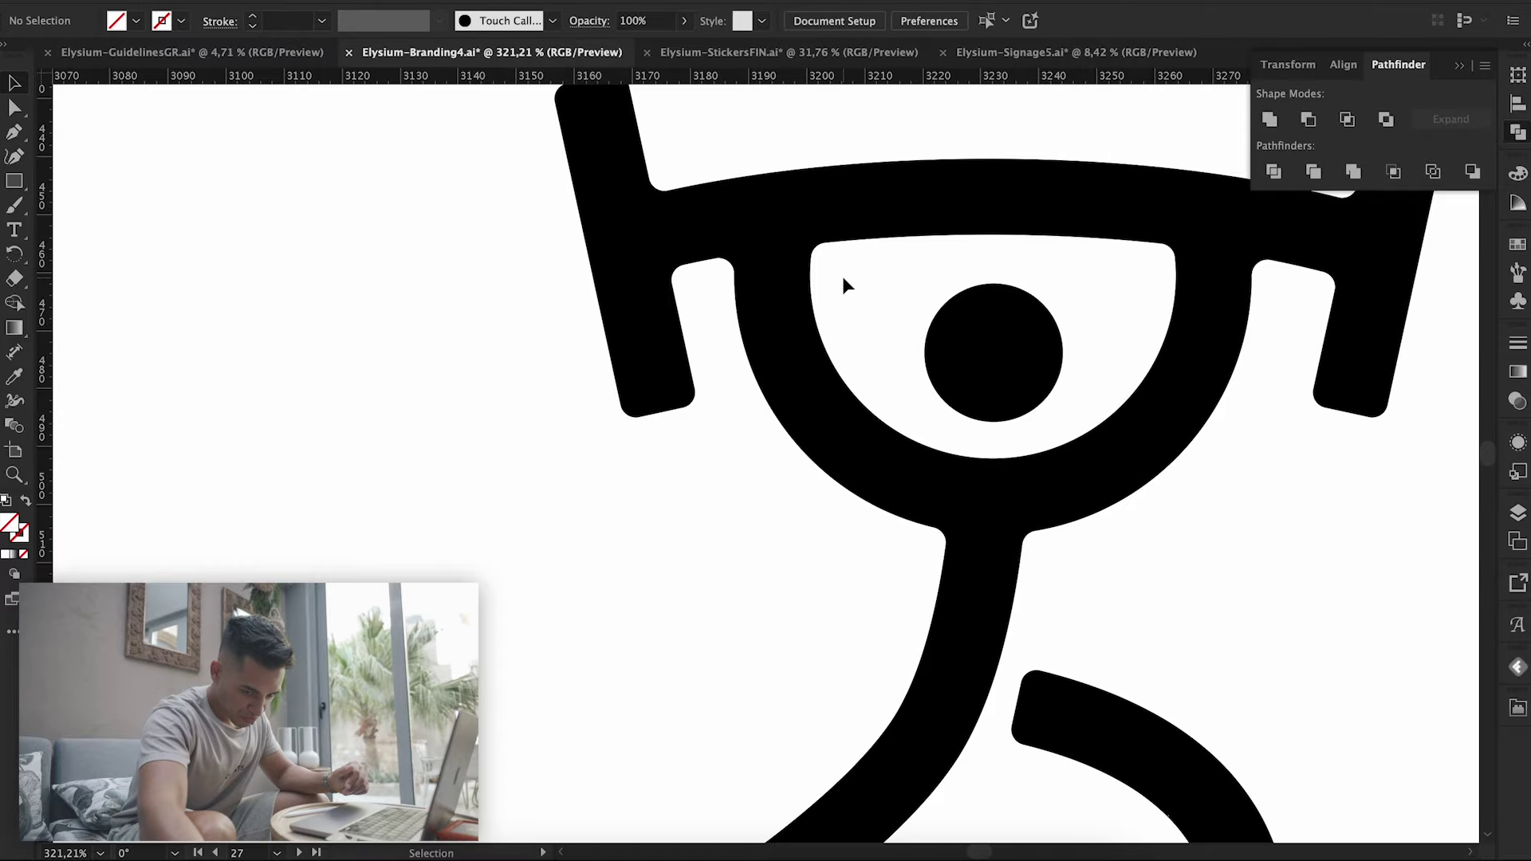
pyautogui.scroll(-5, 842, 276)
pyautogui.scroll(-5, 842, 276)
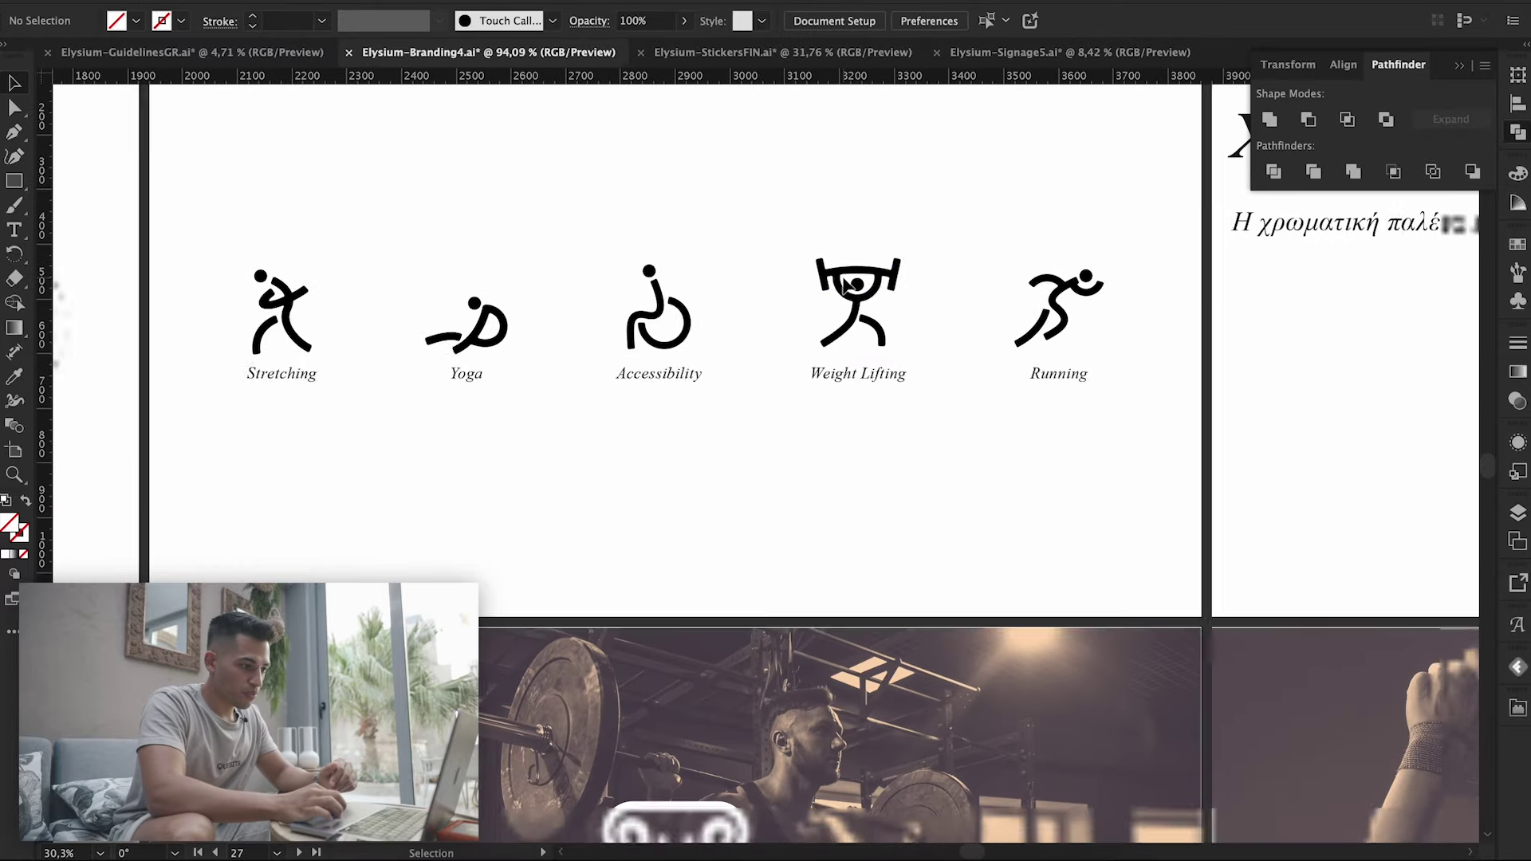
pyautogui.scroll(-2, 842, 276)
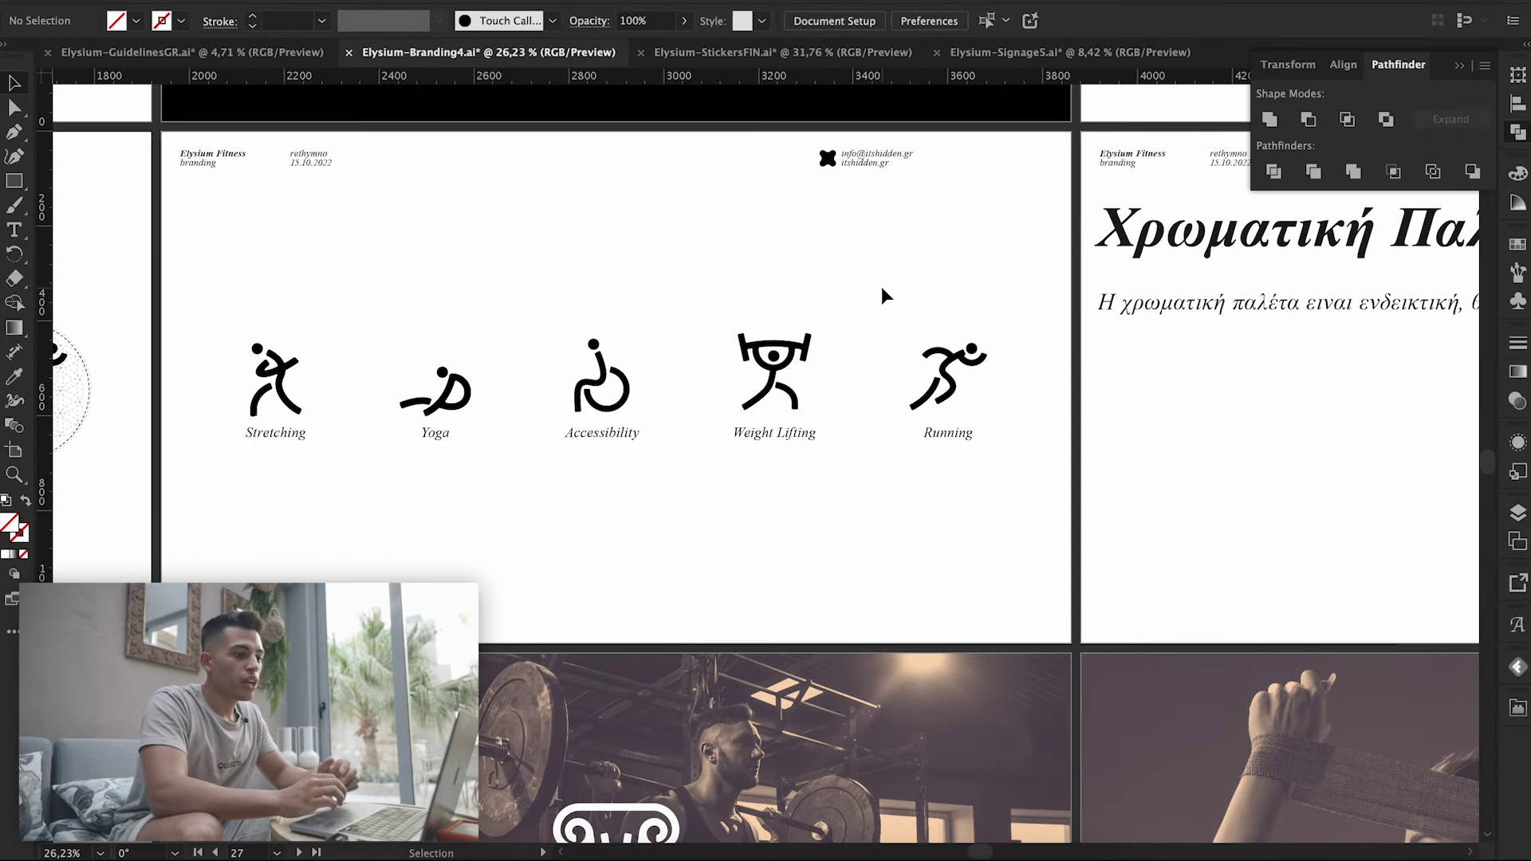
# - Pan right from Χρωματική Παλέτα to the Πρωτεύον and Συμπληρωματικά swatch pages
pyautogui.hscroll(5, 882, 288)
pyautogui.hscroll(2, 882, 289)
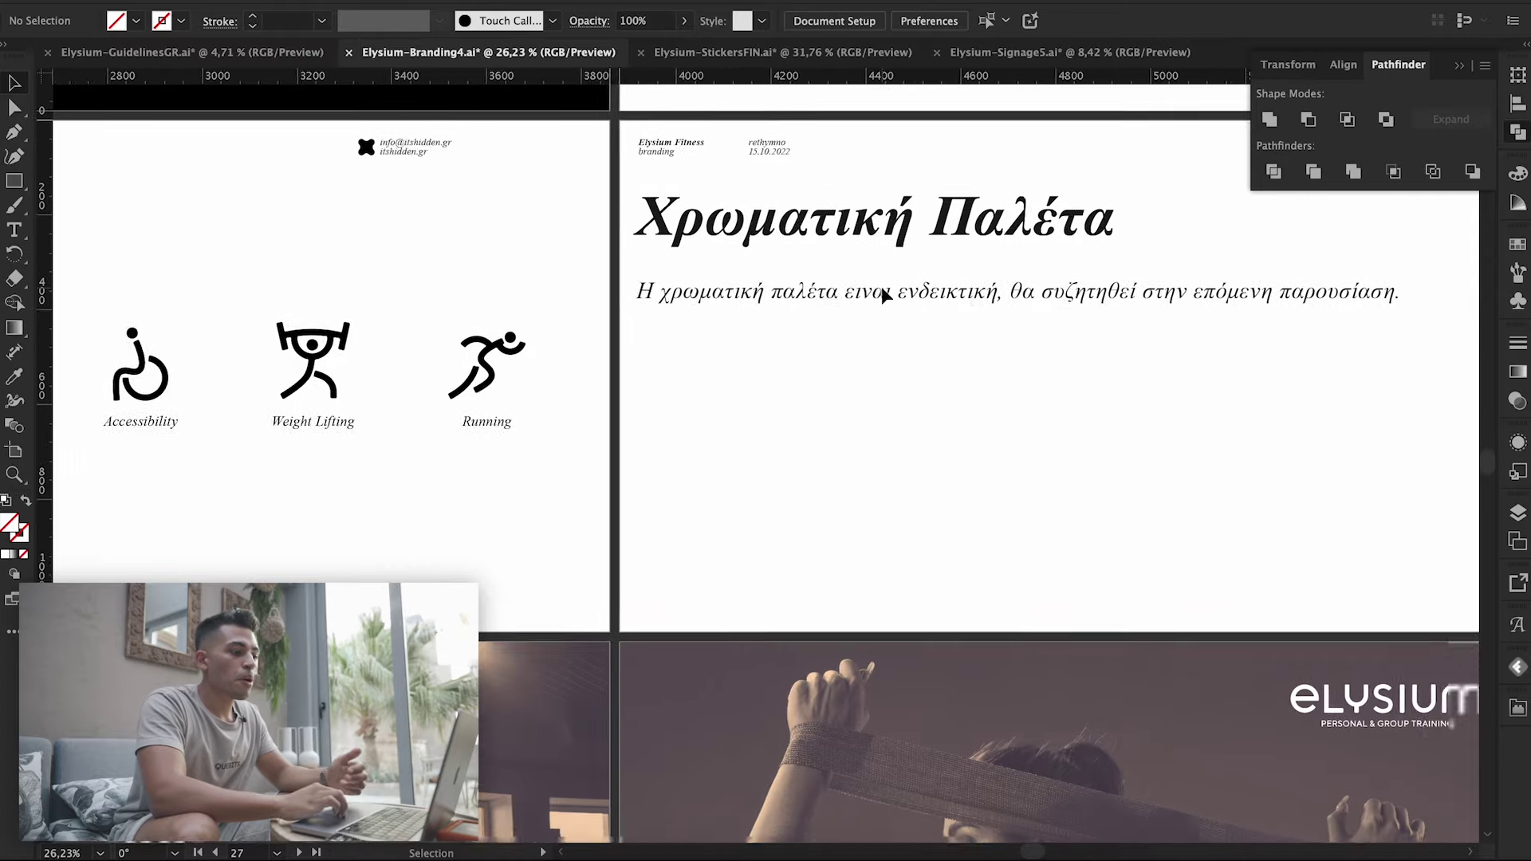
pyautogui.hscroll(3, 882, 289)
pyautogui.hscroll(3, 882, 289)
pyautogui.hscroll(3, 970, 223)
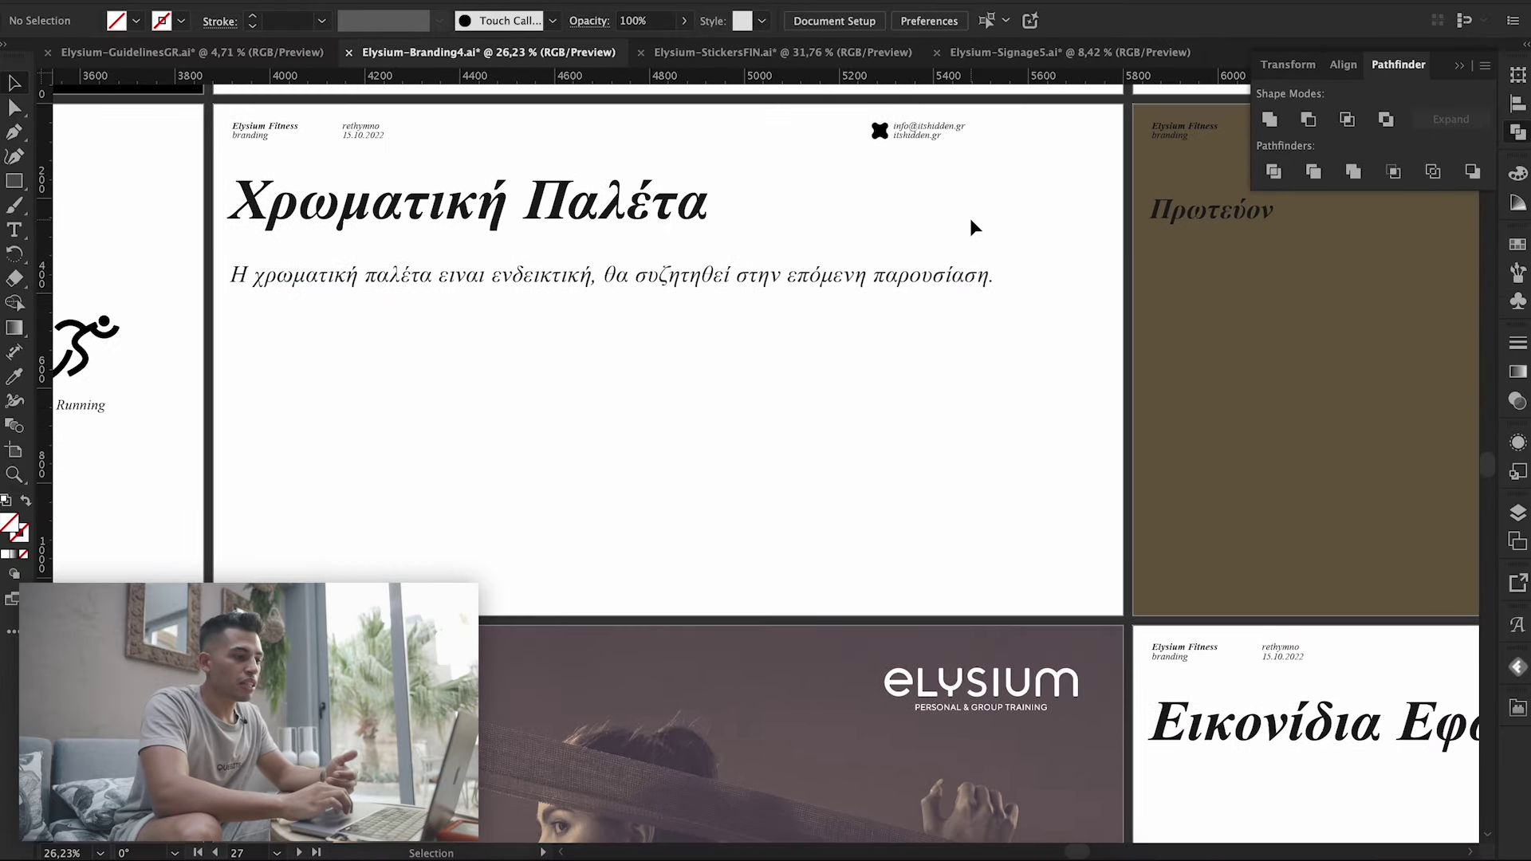
pyautogui.hscroll(1, 970, 223)
pyautogui.hscroll(3, 971, 224)
pyautogui.hscroll(4, 970, 223)
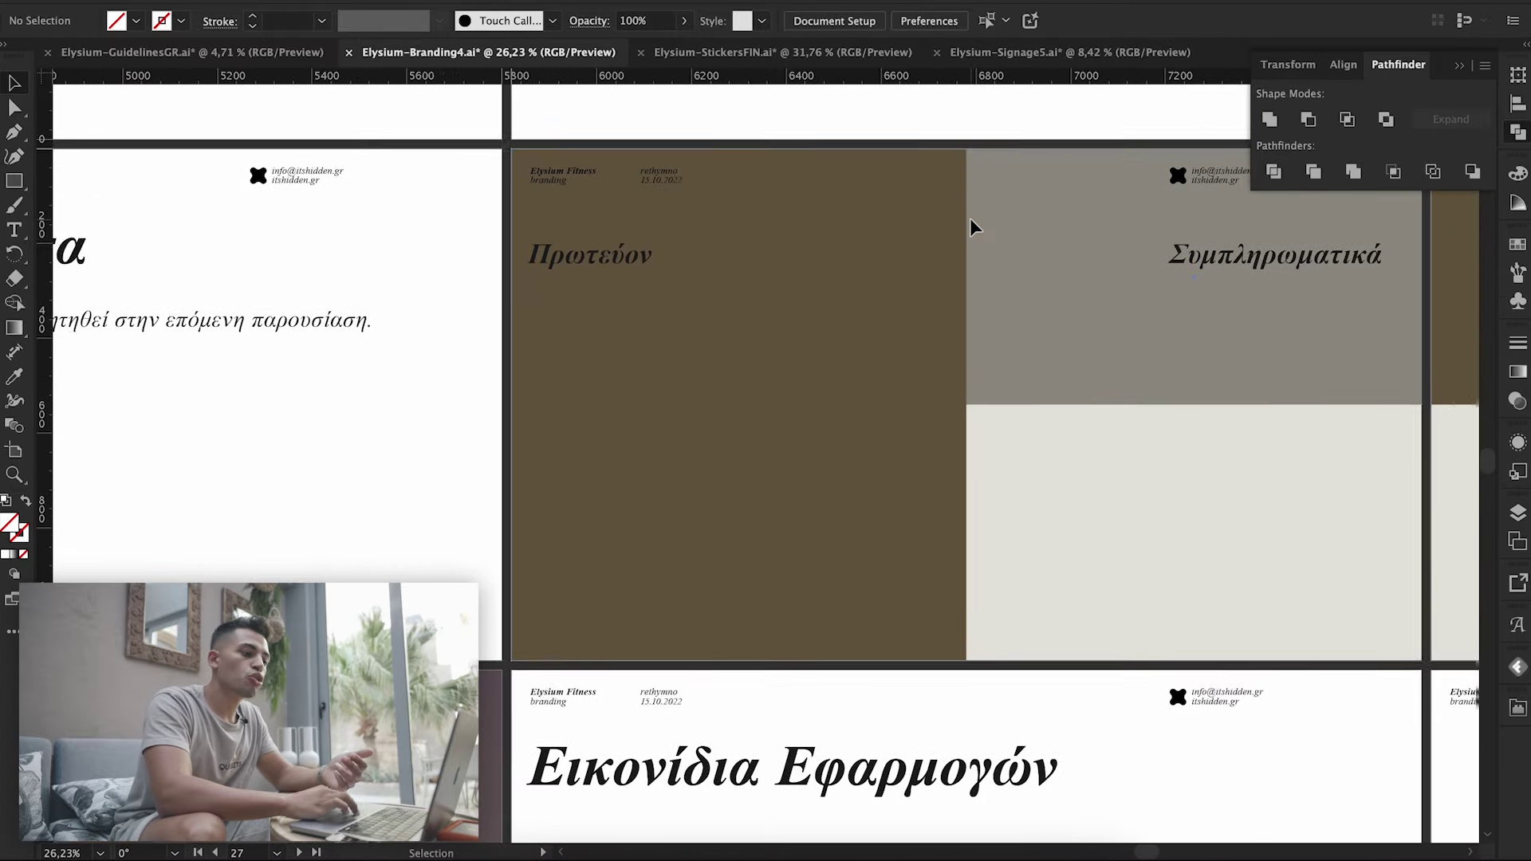
pyautogui.hscroll(4, 970, 223)
pyautogui.hscroll(1, 969, 226)
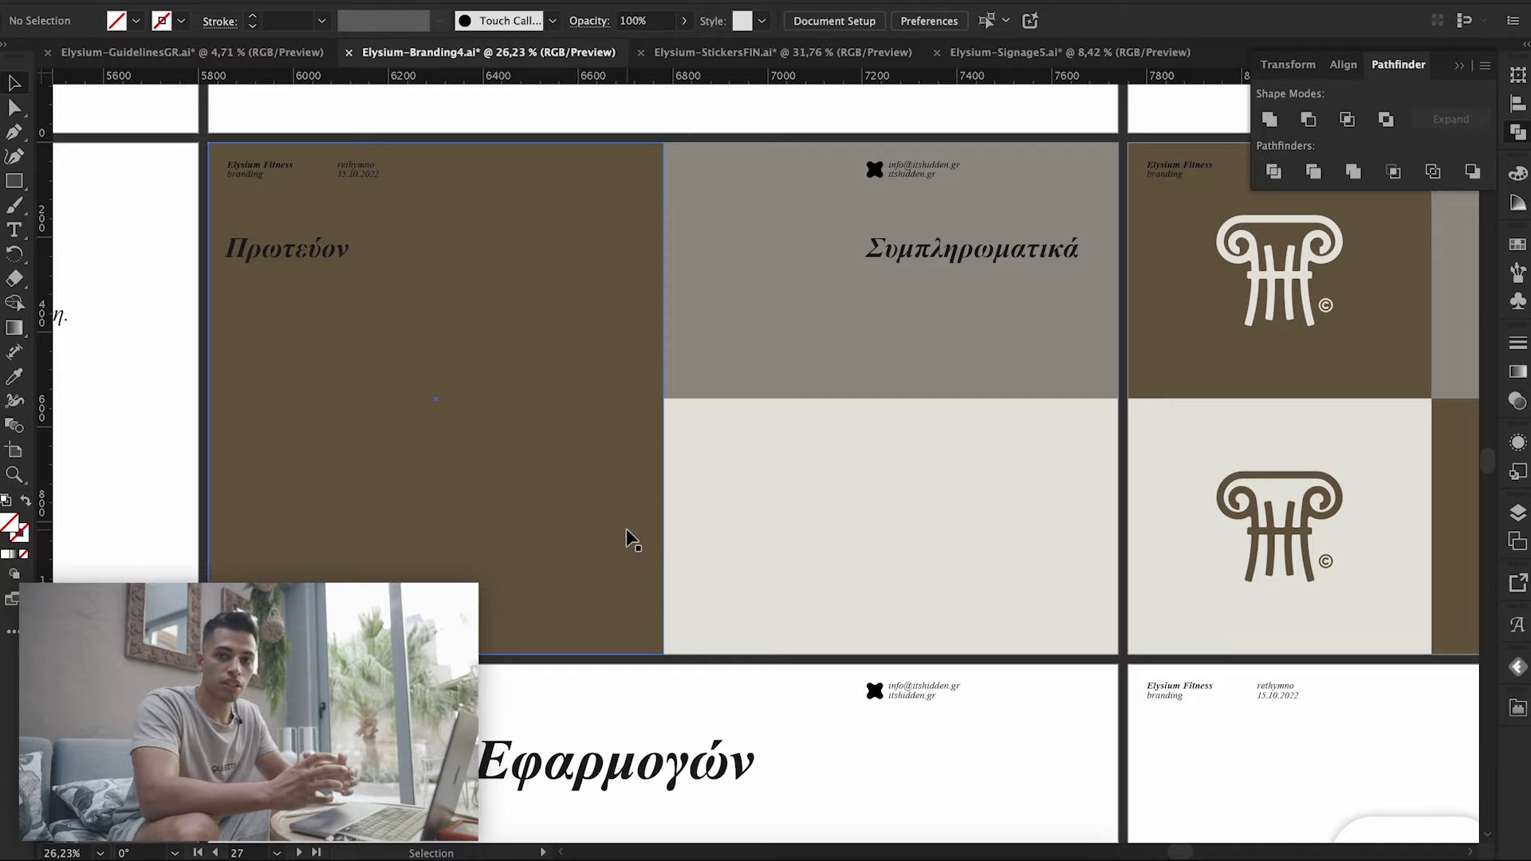
# - Zoom out and pan past the logo tiles to an overview of the gym-photo and embossed-paper mockups
pyautogui.scroll(-3, 626, 540)
pyautogui.scroll(-2, 626, 540)
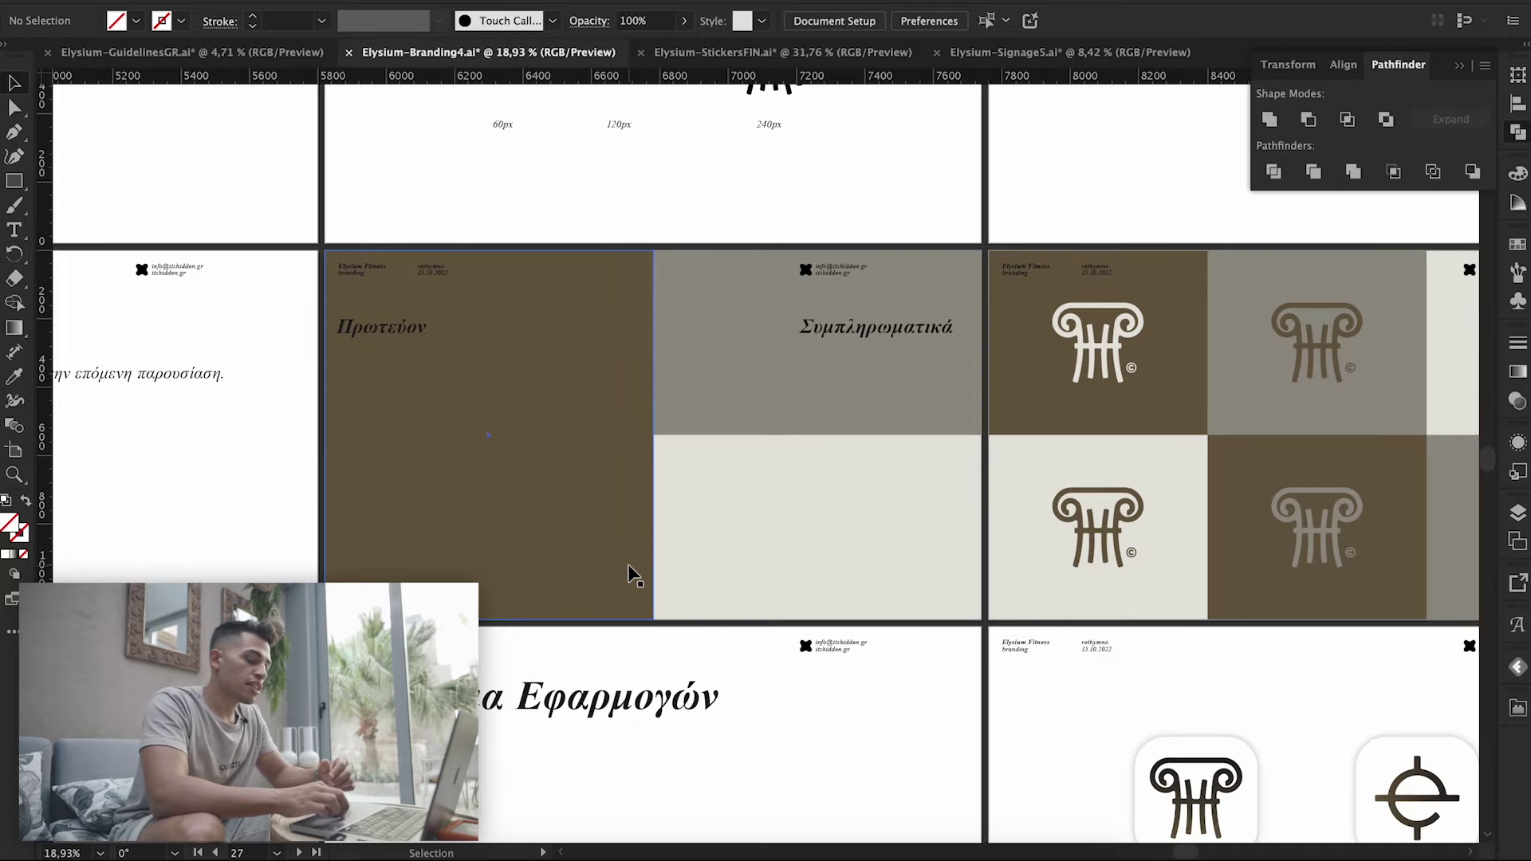
pyautogui.scroll(-1, 630, 558)
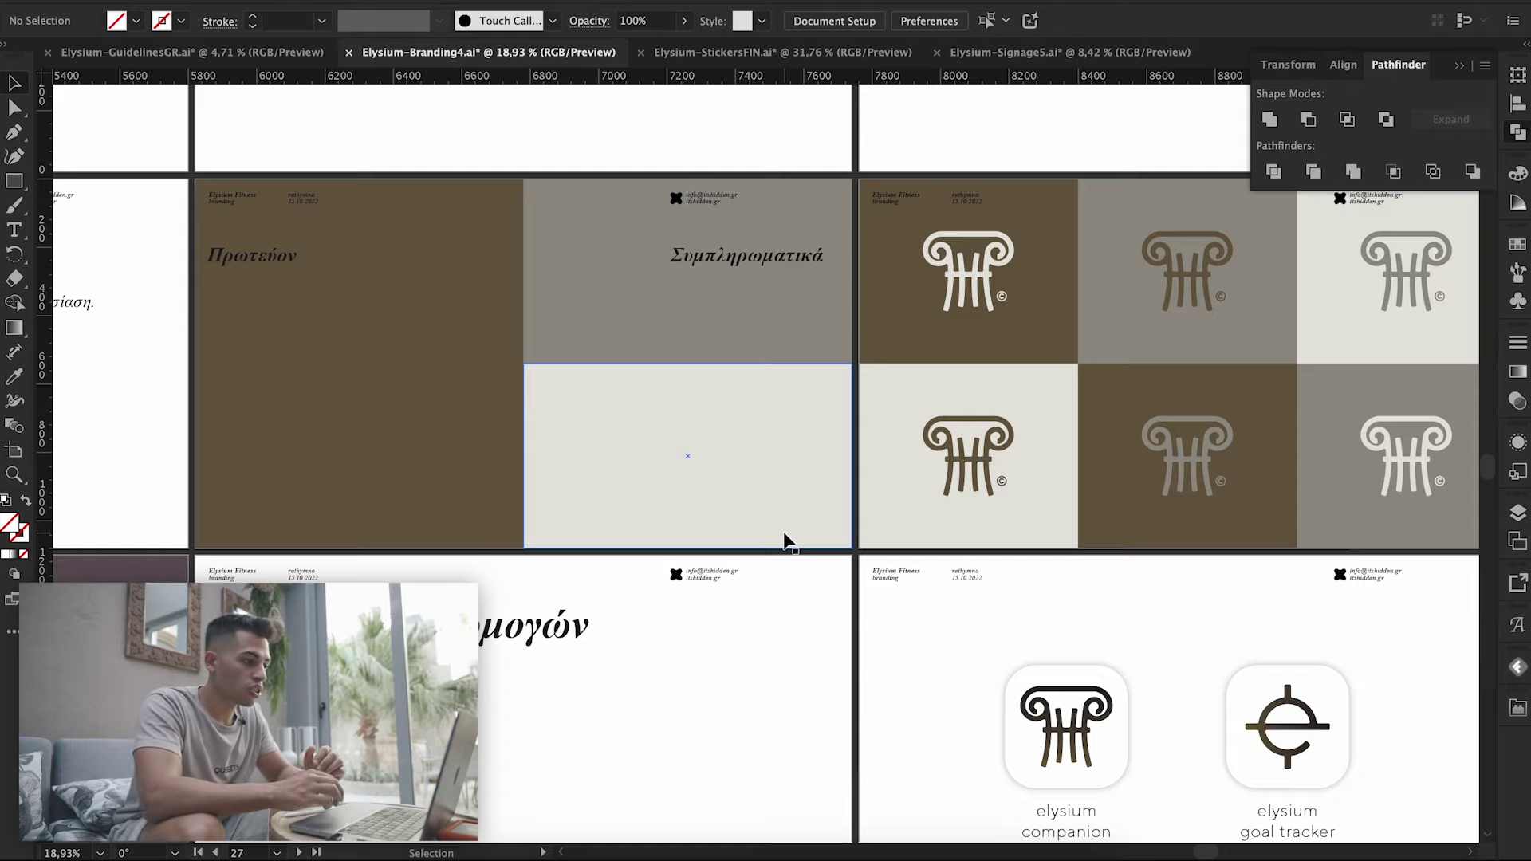
pyautogui.hscroll(4, 700, 462)
pyautogui.hscroll(3, 683, 451)
pyautogui.hscroll(1, 683, 451)
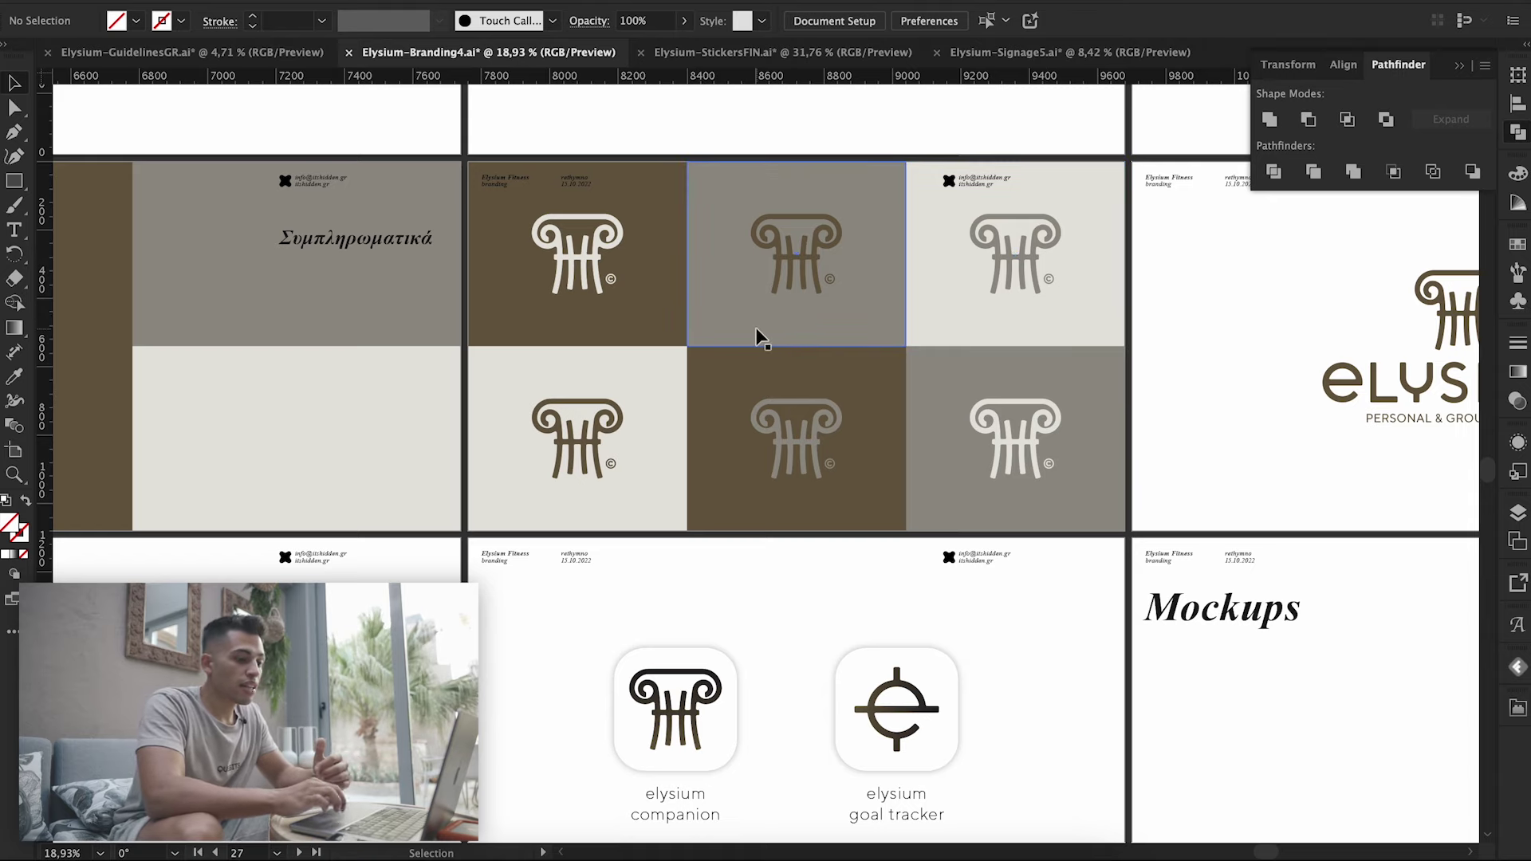
pyautogui.hscroll(3, 757, 335)
pyautogui.hscroll(4, 1321, 289)
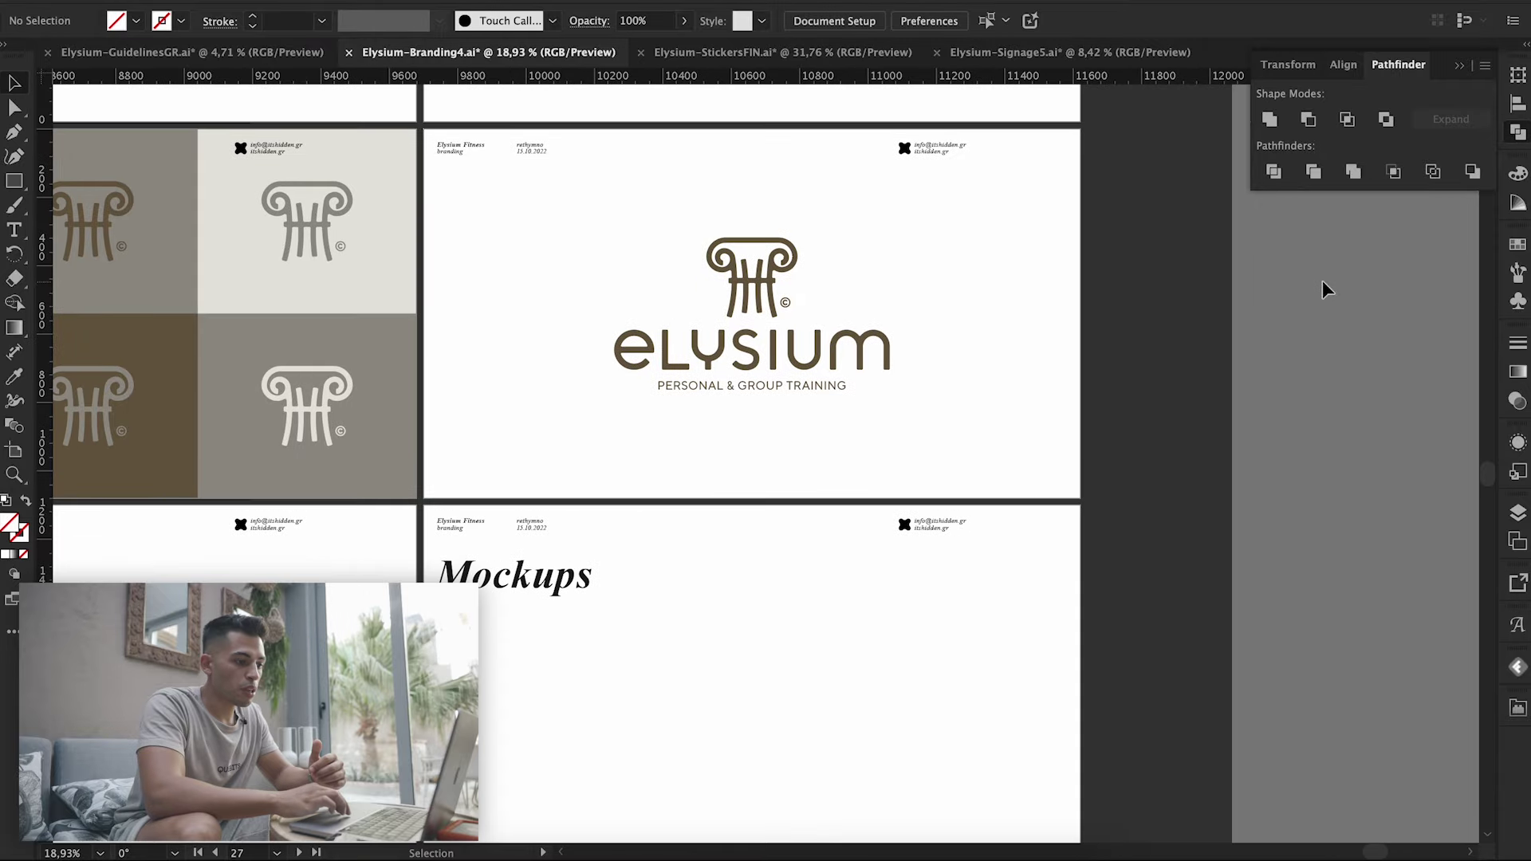
pyautogui.hscroll(-4, 1322, 288)
pyautogui.scroll(-3, 1322, 288)
pyautogui.hscroll(-4, 690, 344)
# - Zoom out to 7% and pan over to the app-icon artboard
pyautogui.hscroll(-5, 687, 351)
pyautogui.scroll(-2, 688, 351)
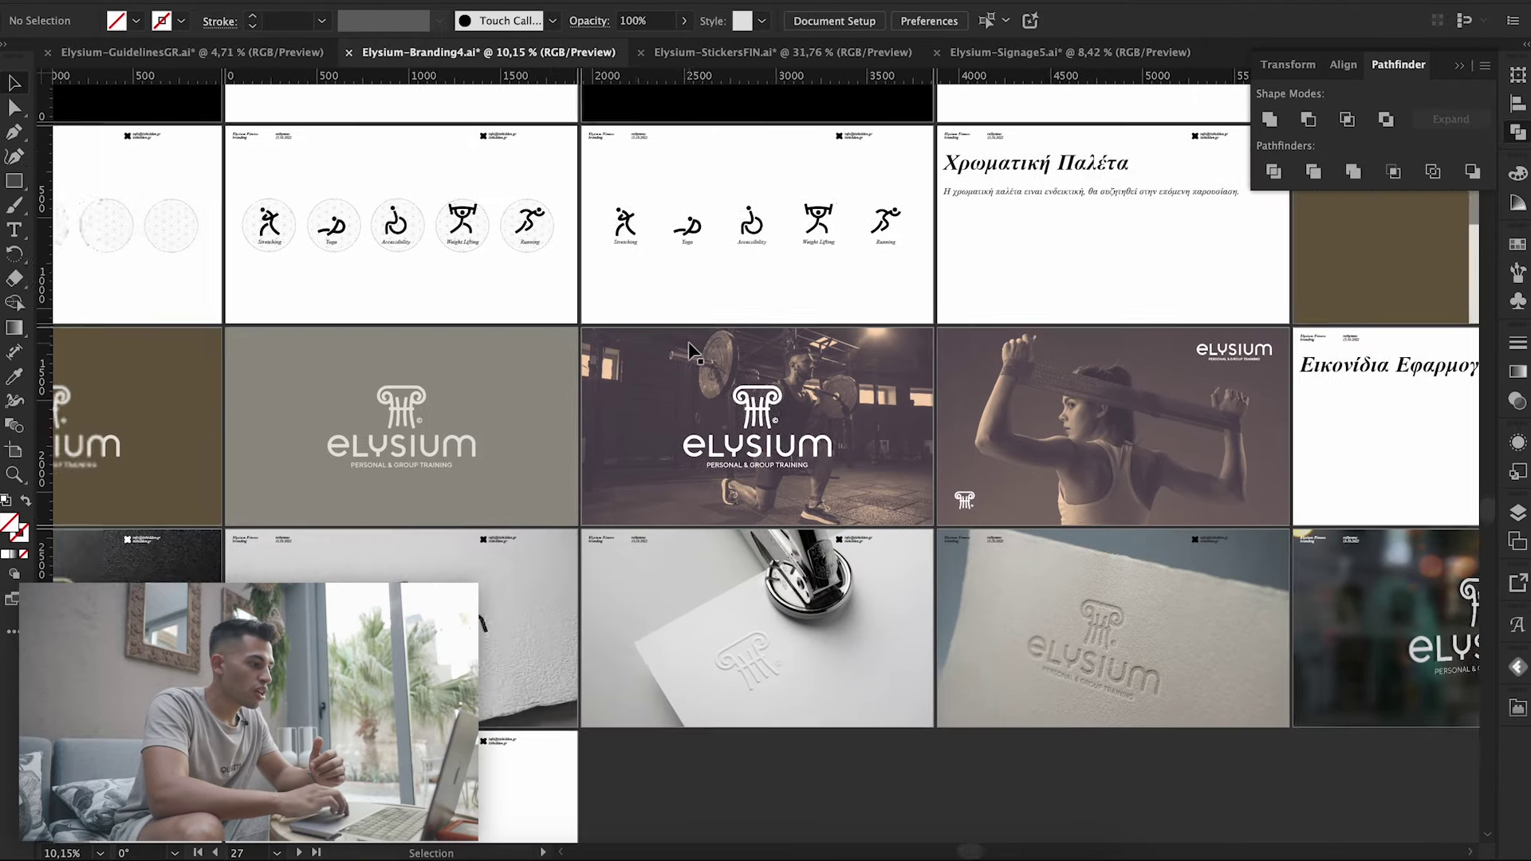
pyautogui.hscroll(-4, 688, 342)
pyautogui.hscroll(-4, 687, 342)
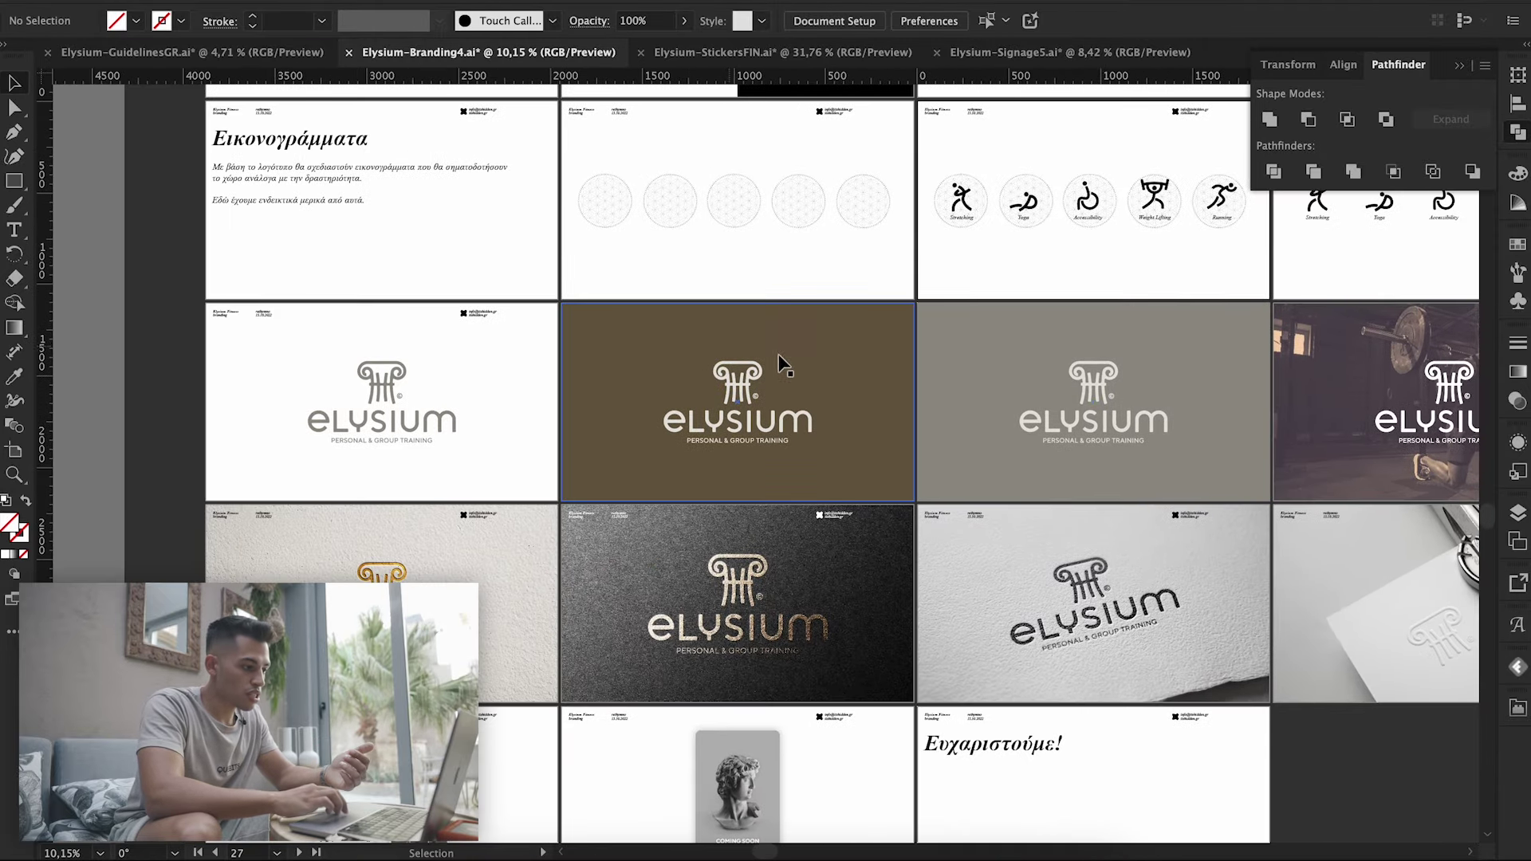
pyautogui.hscroll(5, 782, 362)
pyautogui.hscroll(3, 925, 387)
pyautogui.hscroll(1, 941, 395)
pyautogui.hscroll(1, 946, 398)
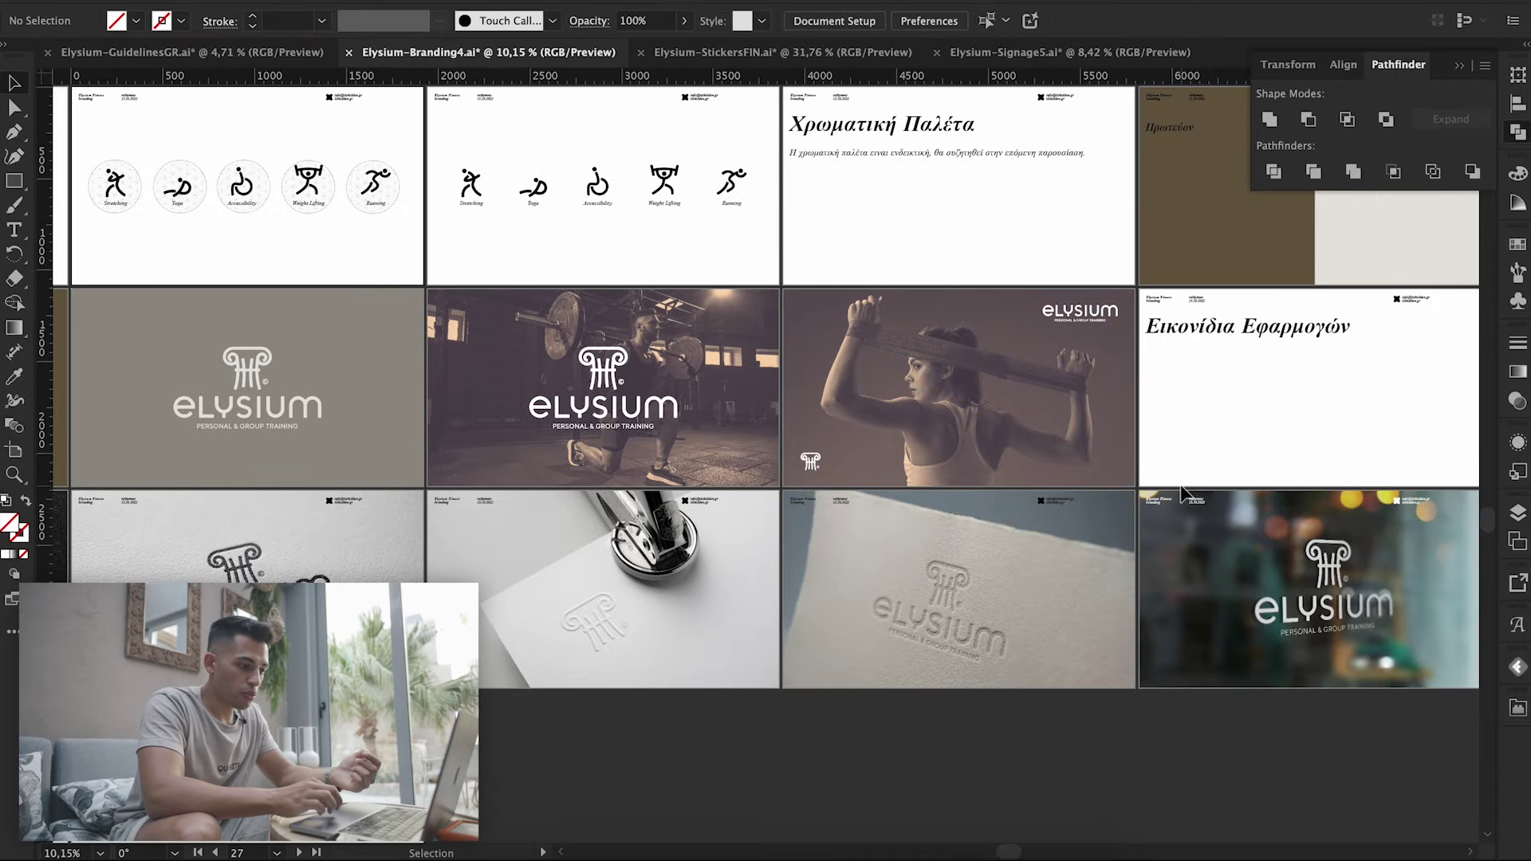
# - Review the elysium companion and goal tracker icons, then reach the gold embossed-paper mockup
pyautogui.scroll(-2, 1182, 492)
pyautogui.hscroll(3, 1182, 492)
pyautogui.hscroll(2, 1183, 492)
pyautogui.hscroll(1, 1184, 495)
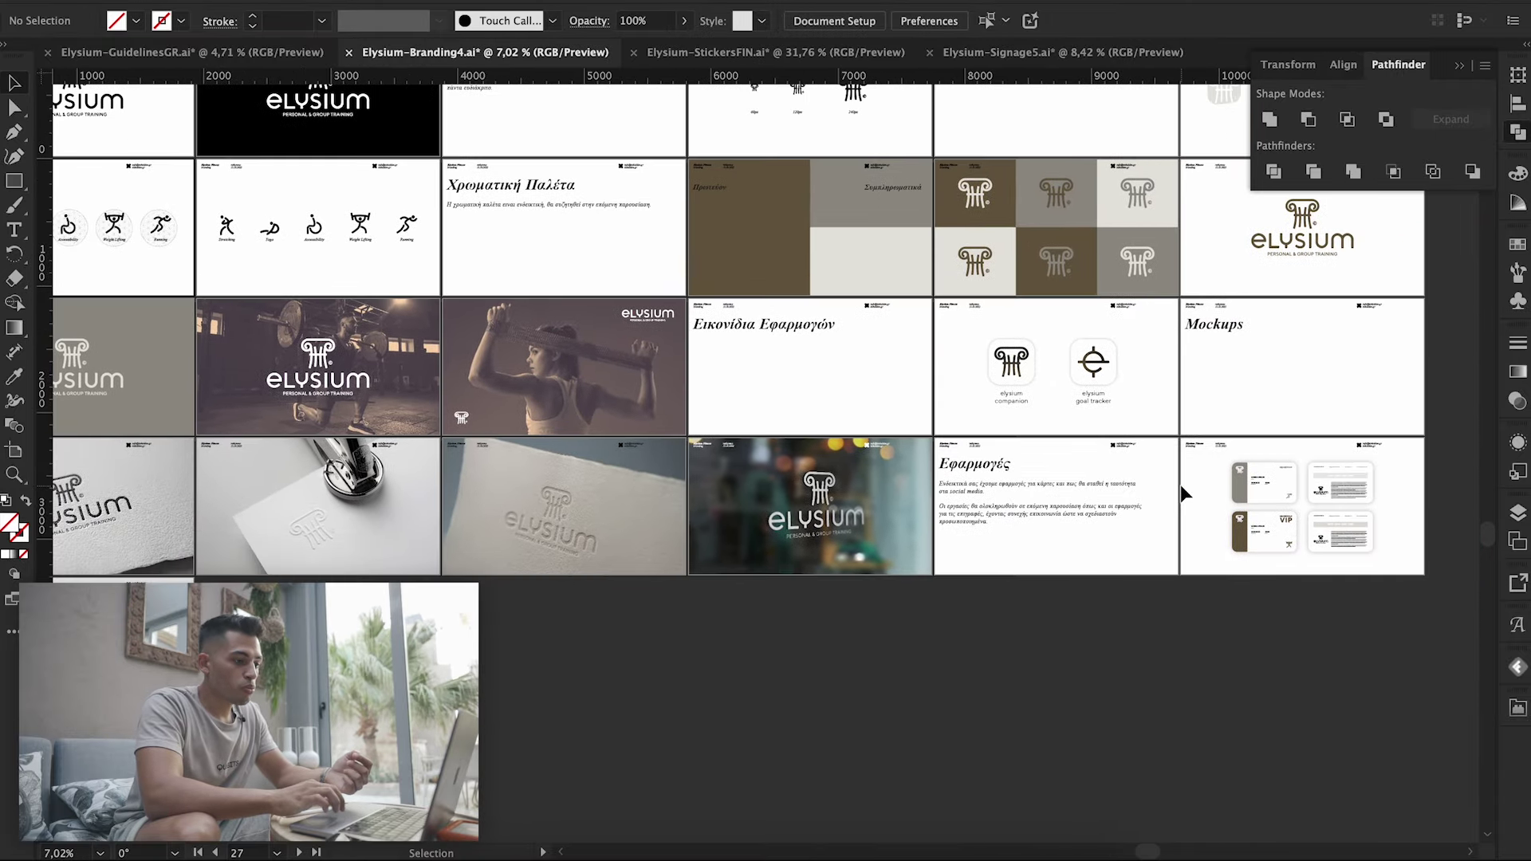
pyautogui.scroll(3, 1100, 393)
pyautogui.scroll(2, 1100, 398)
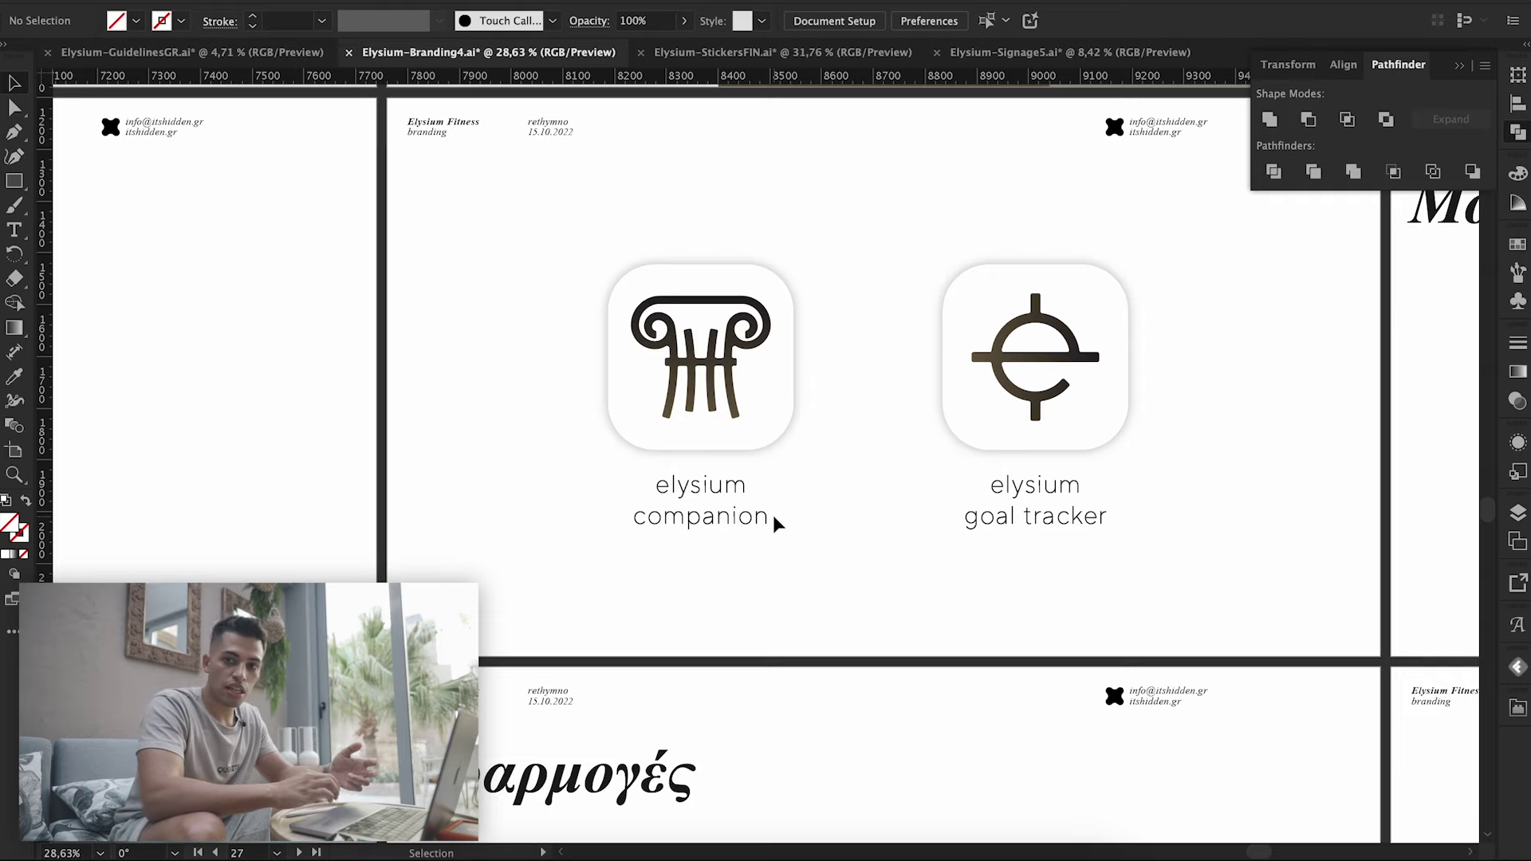
pyautogui.hscroll(3, 797, 502)
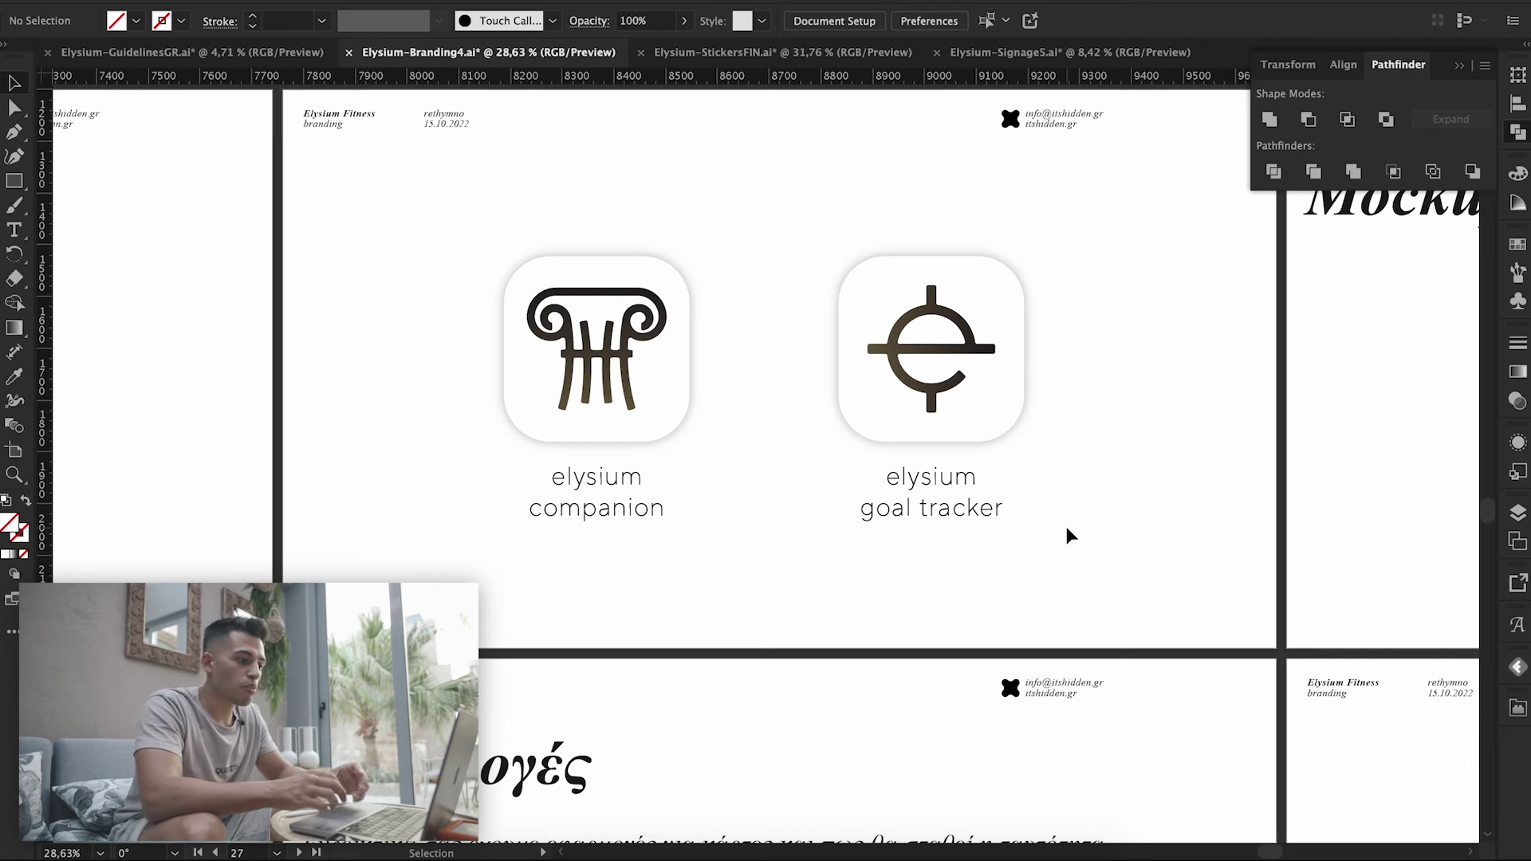
pyautogui.scroll(-5, 1066, 526)
# - Zoom into the gold paper mockup, make artboard 33 active, then pan to the dark foil mockup
pyautogui.scroll(3, 691, 461)
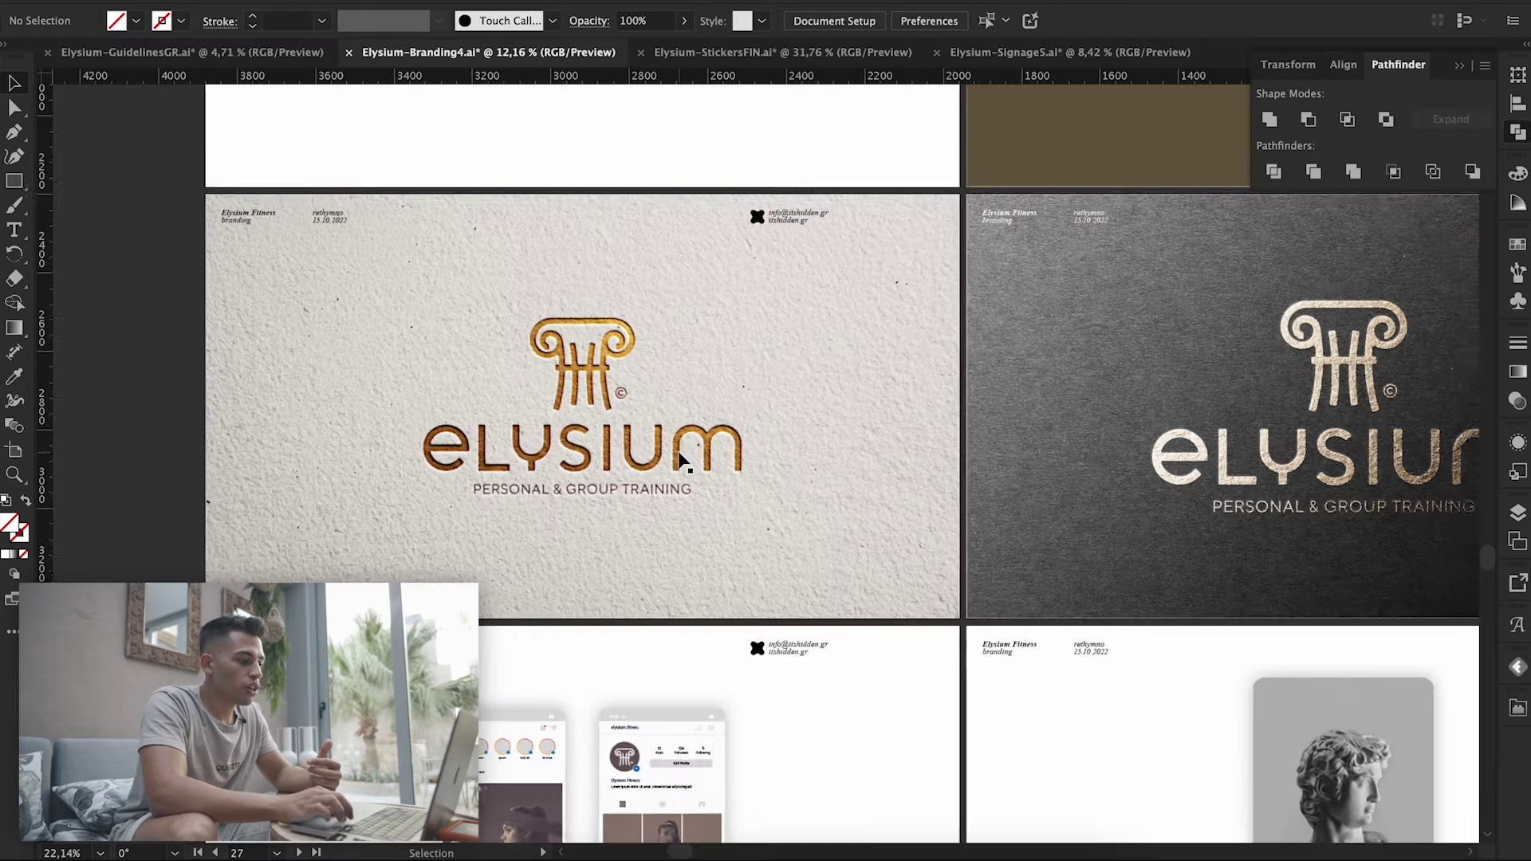
pyautogui.scroll(2, 682, 458)
pyautogui.scroll(1, 682, 459)
pyautogui.scroll(1, 682, 459)
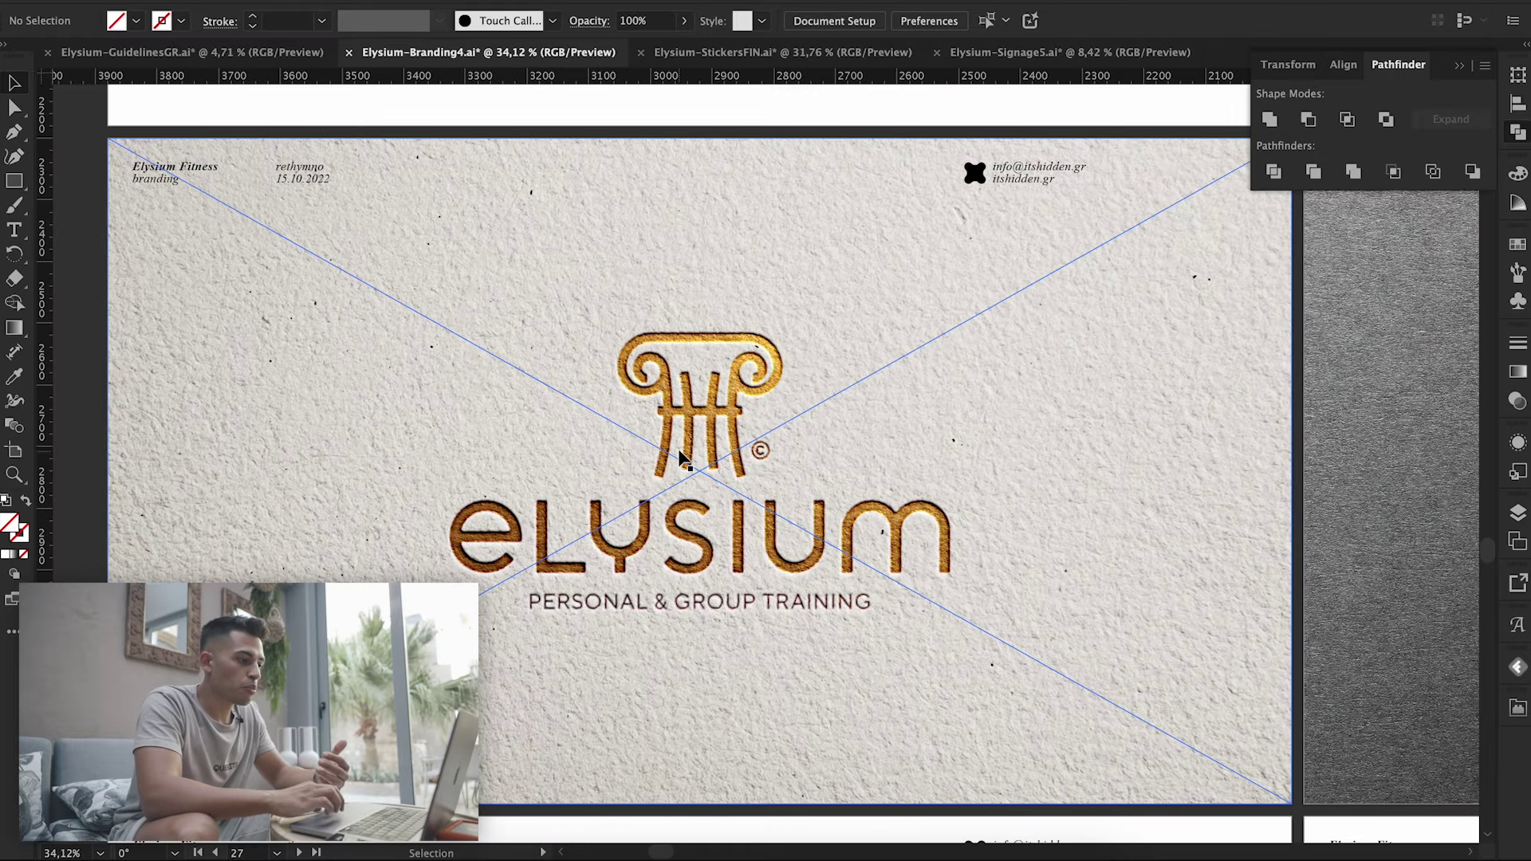
pyautogui.click(726, 116)
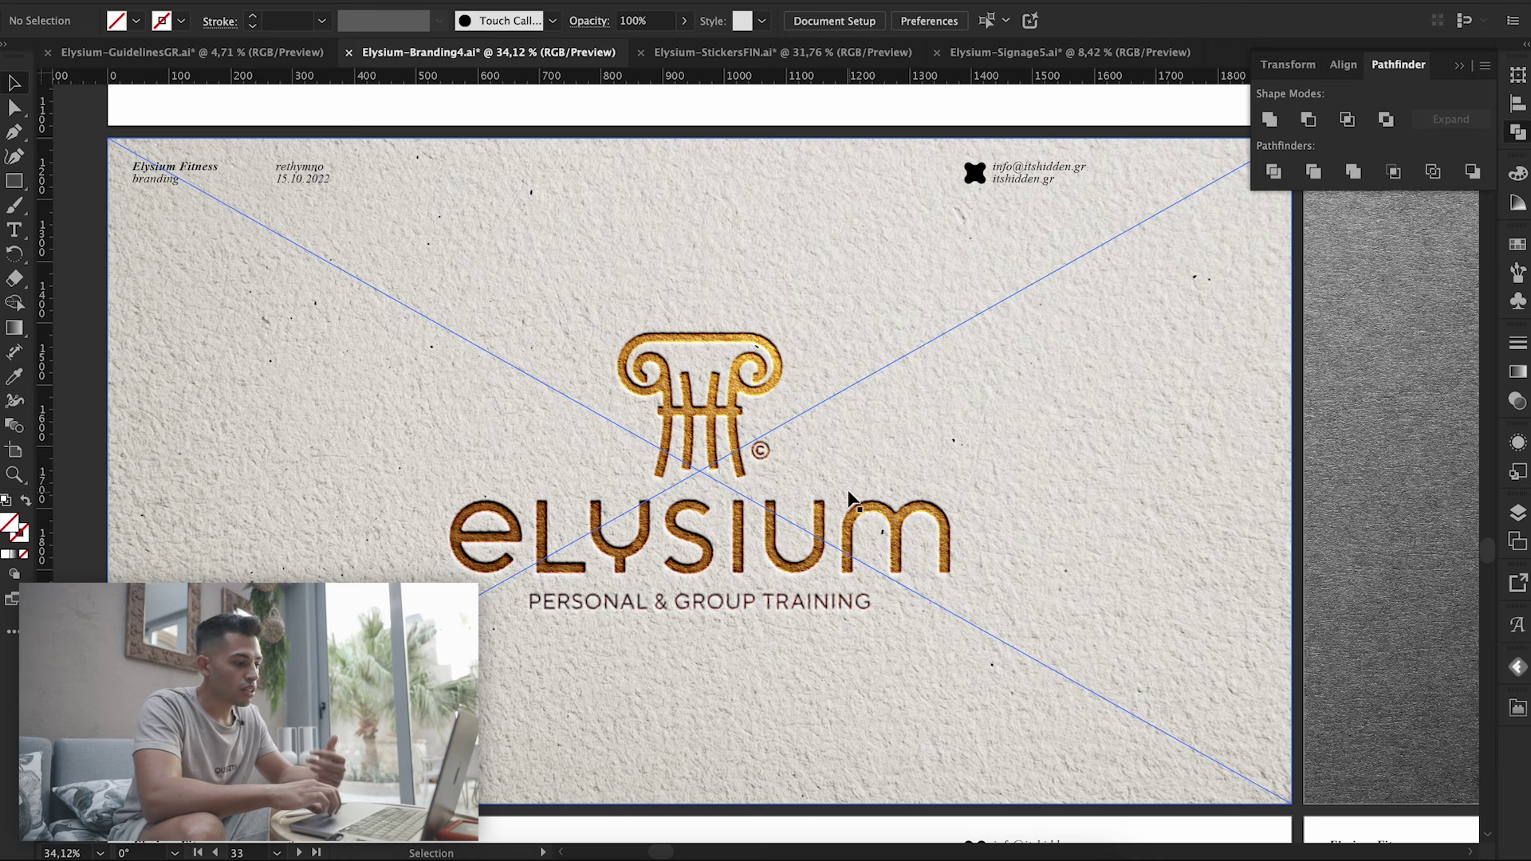
pyautogui.hscroll(10, 944, 434)
# - Scroll back to the gold-on-cream embossed Elysium mockup artboard
pyautogui.hscroll(7, 948, 438)
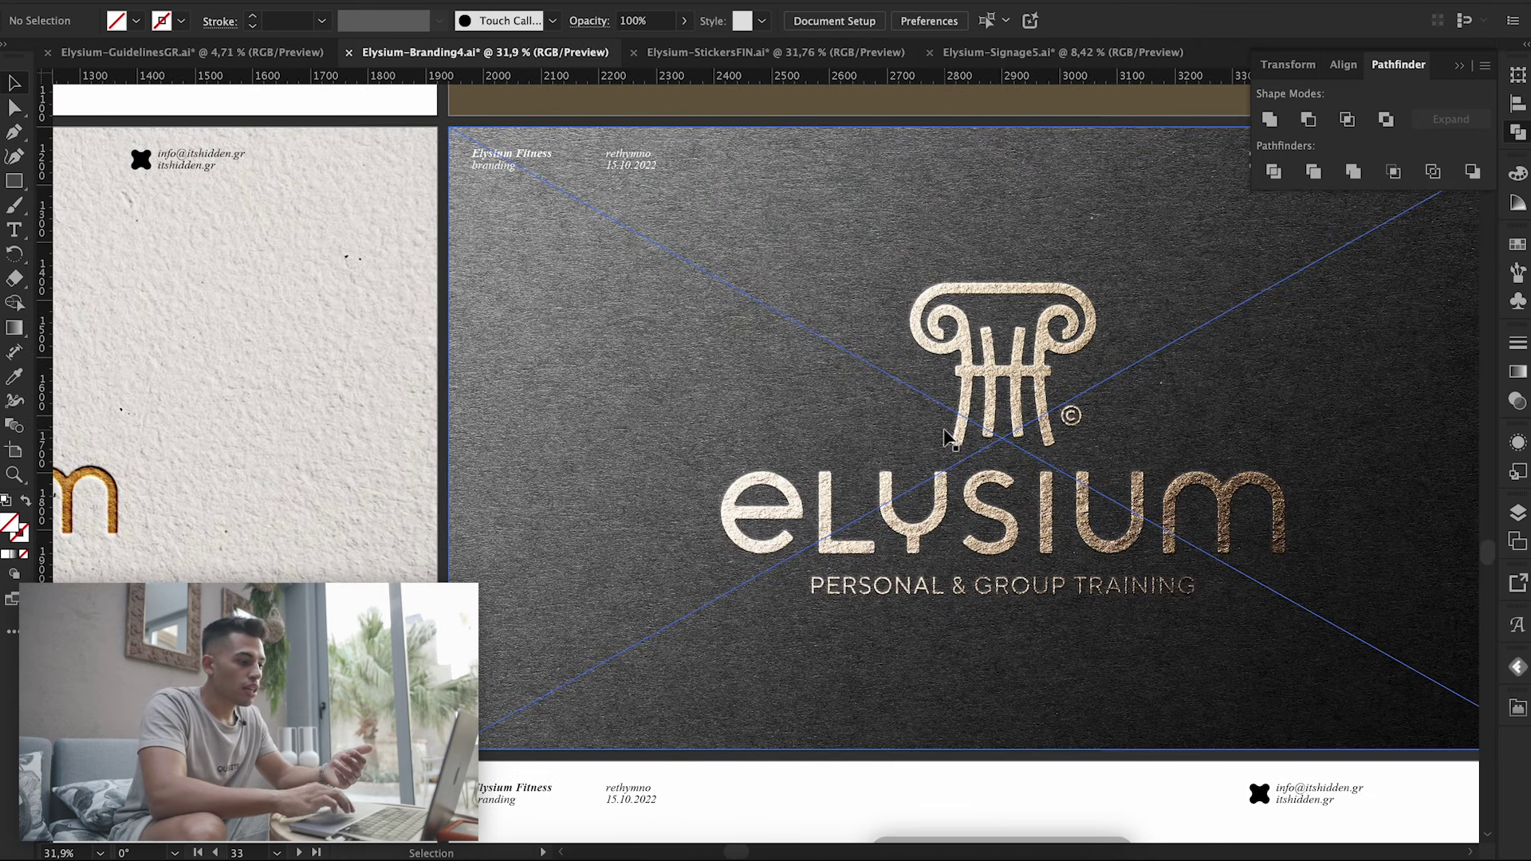
pyautogui.hscroll(3, 948, 439)
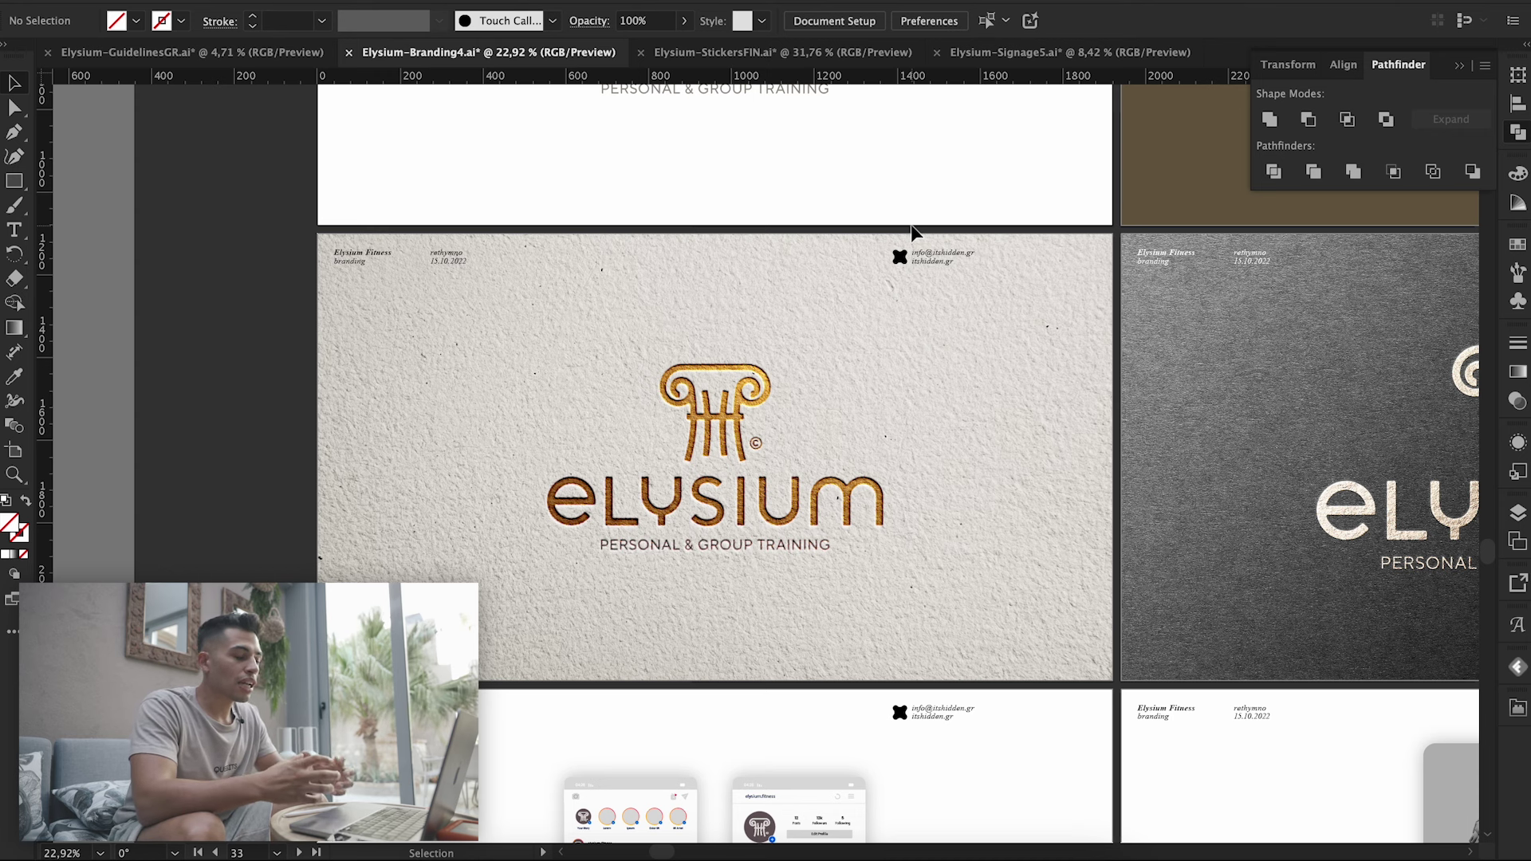
# - Zoom and pan across the dark and light paper mockup artboards
pyautogui.scroll(3, 780, 428)
pyautogui.scroll(1, 780, 428)
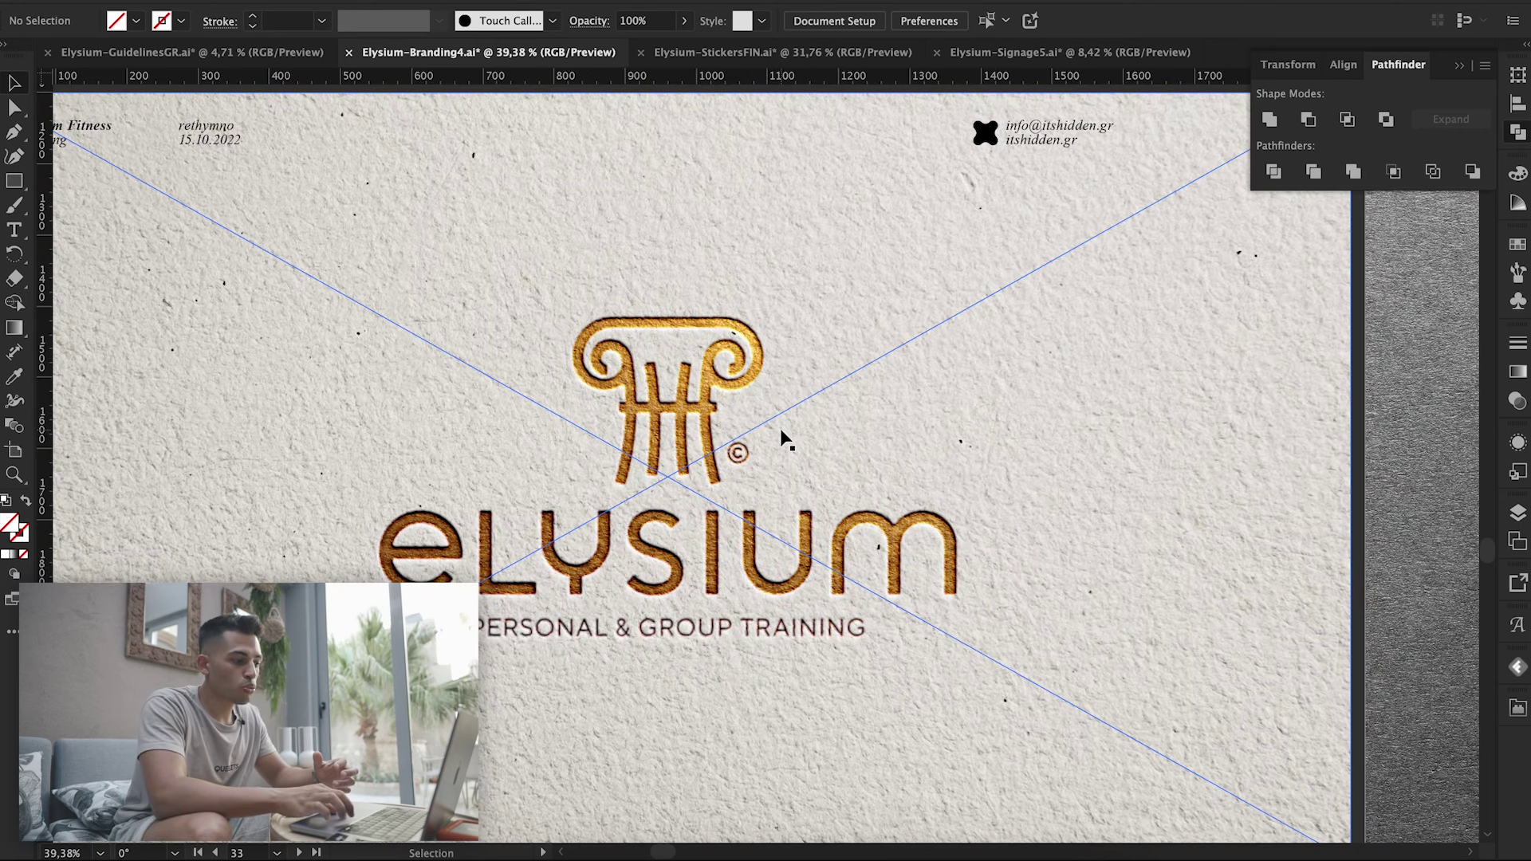
pyautogui.scroll(-1, 779, 429)
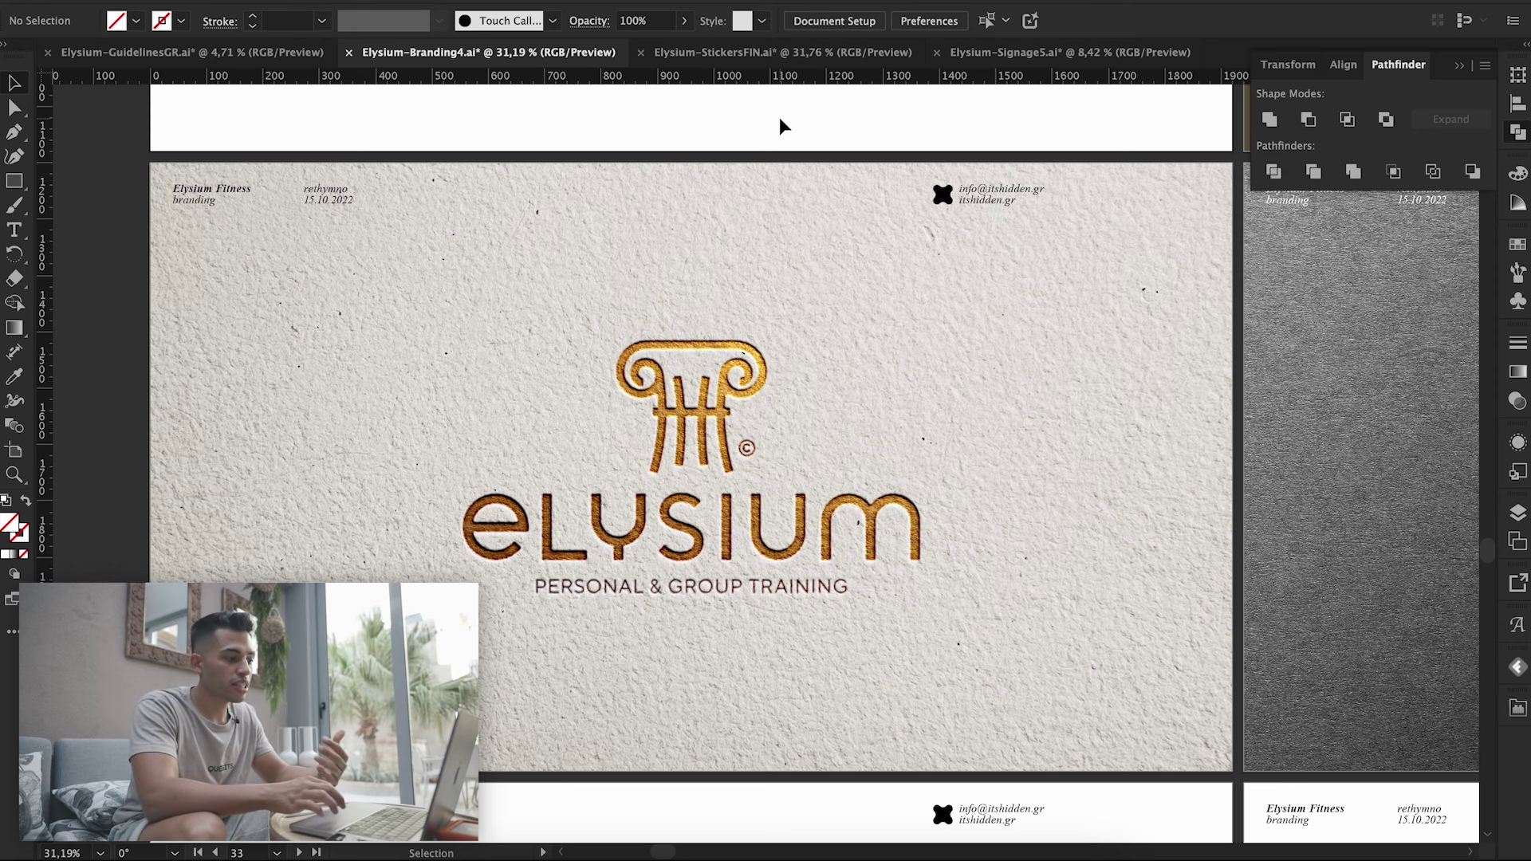
pyautogui.scroll(-2, 815, 445)
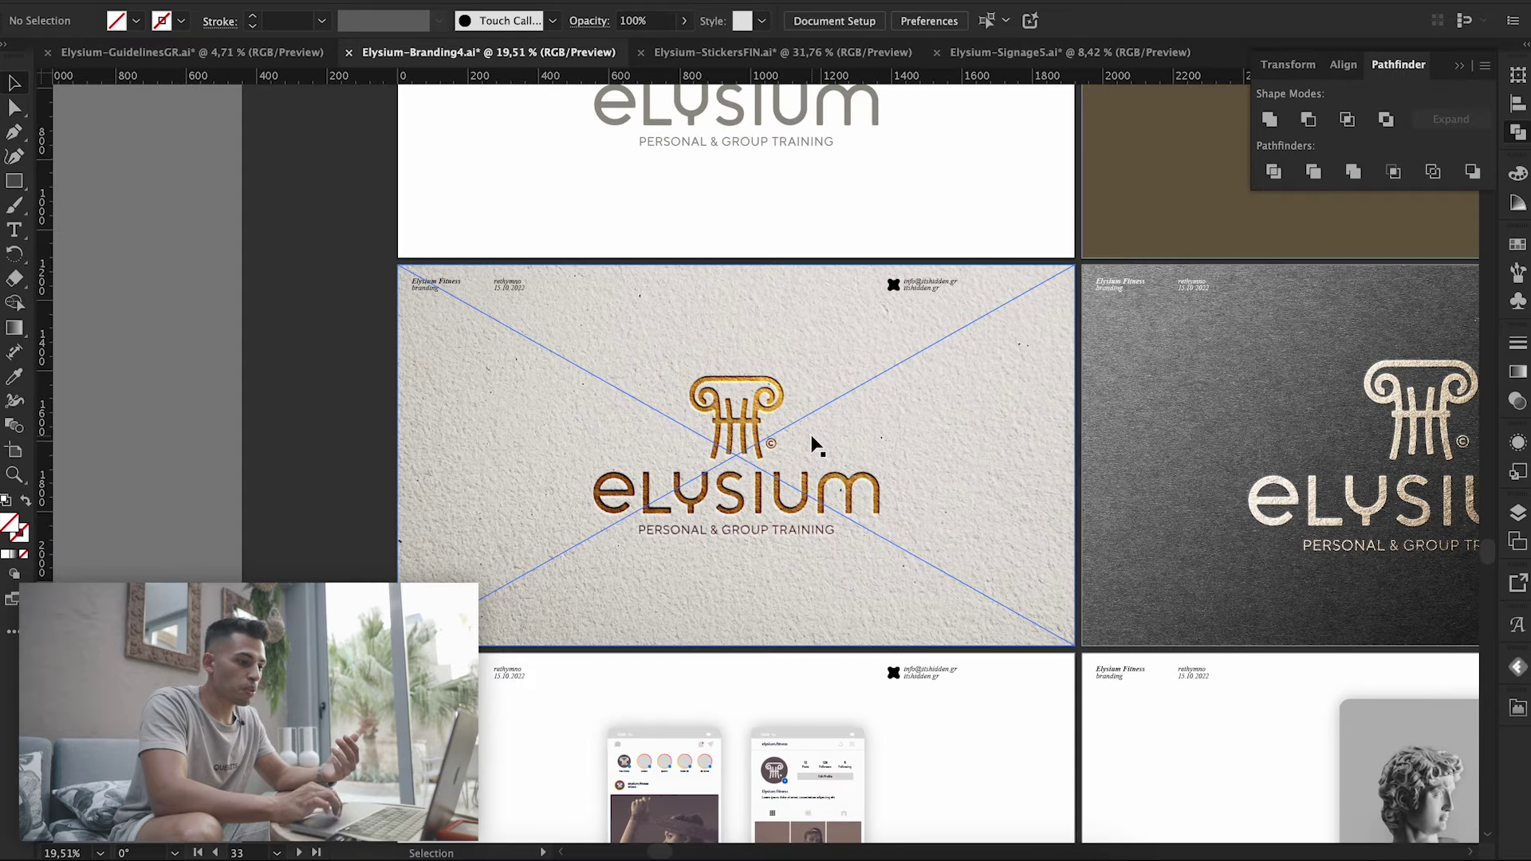
pyautogui.hscroll(5, 815, 445)
pyautogui.hscroll(2, 815, 445)
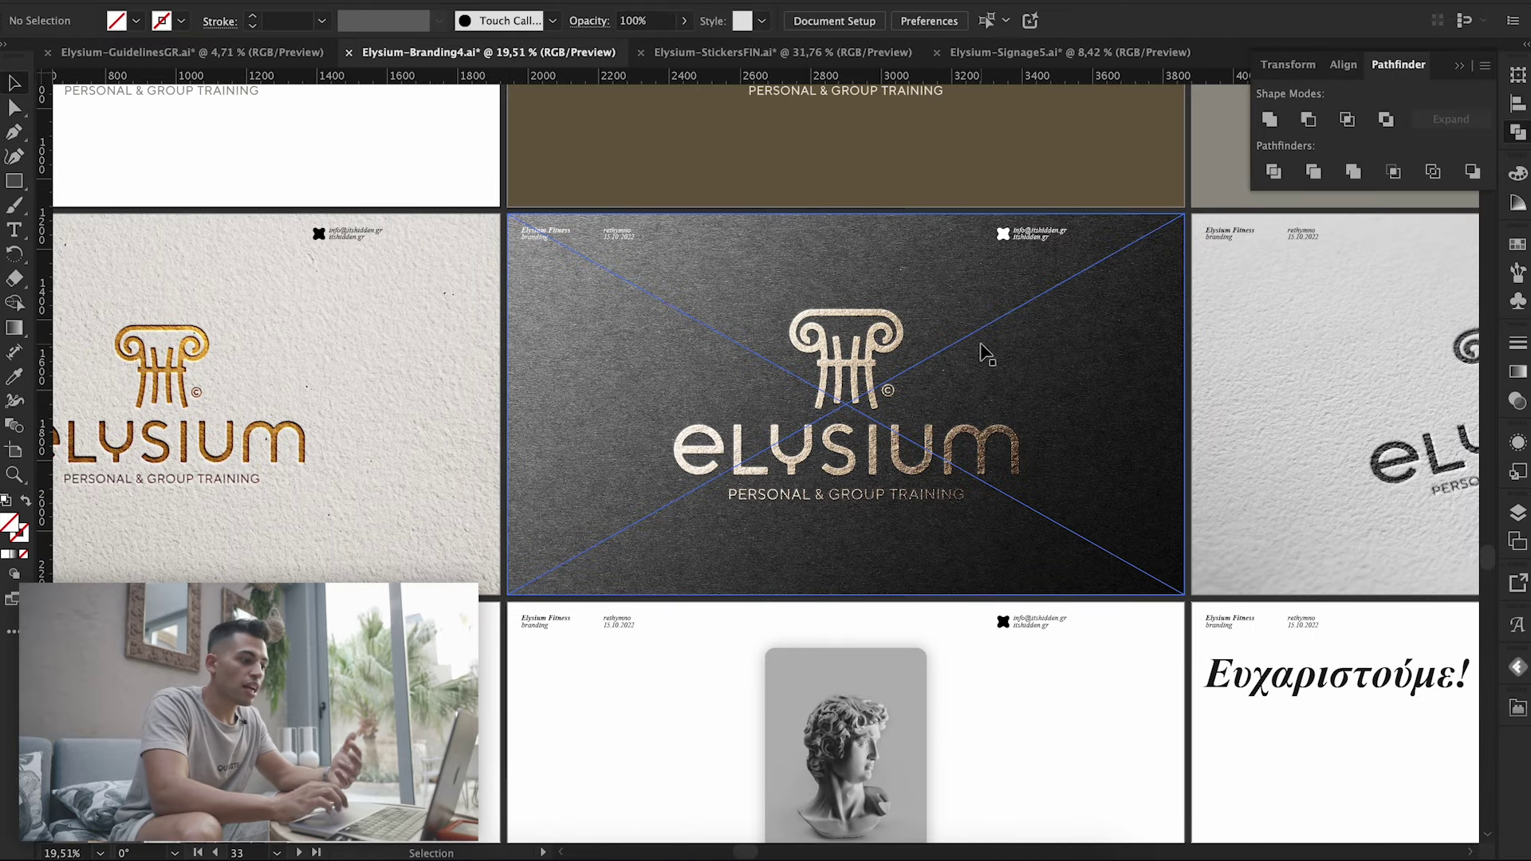
pyautogui.hscroll(1, 982, 351)
pyautogui.hscroll(4, 982, 351)
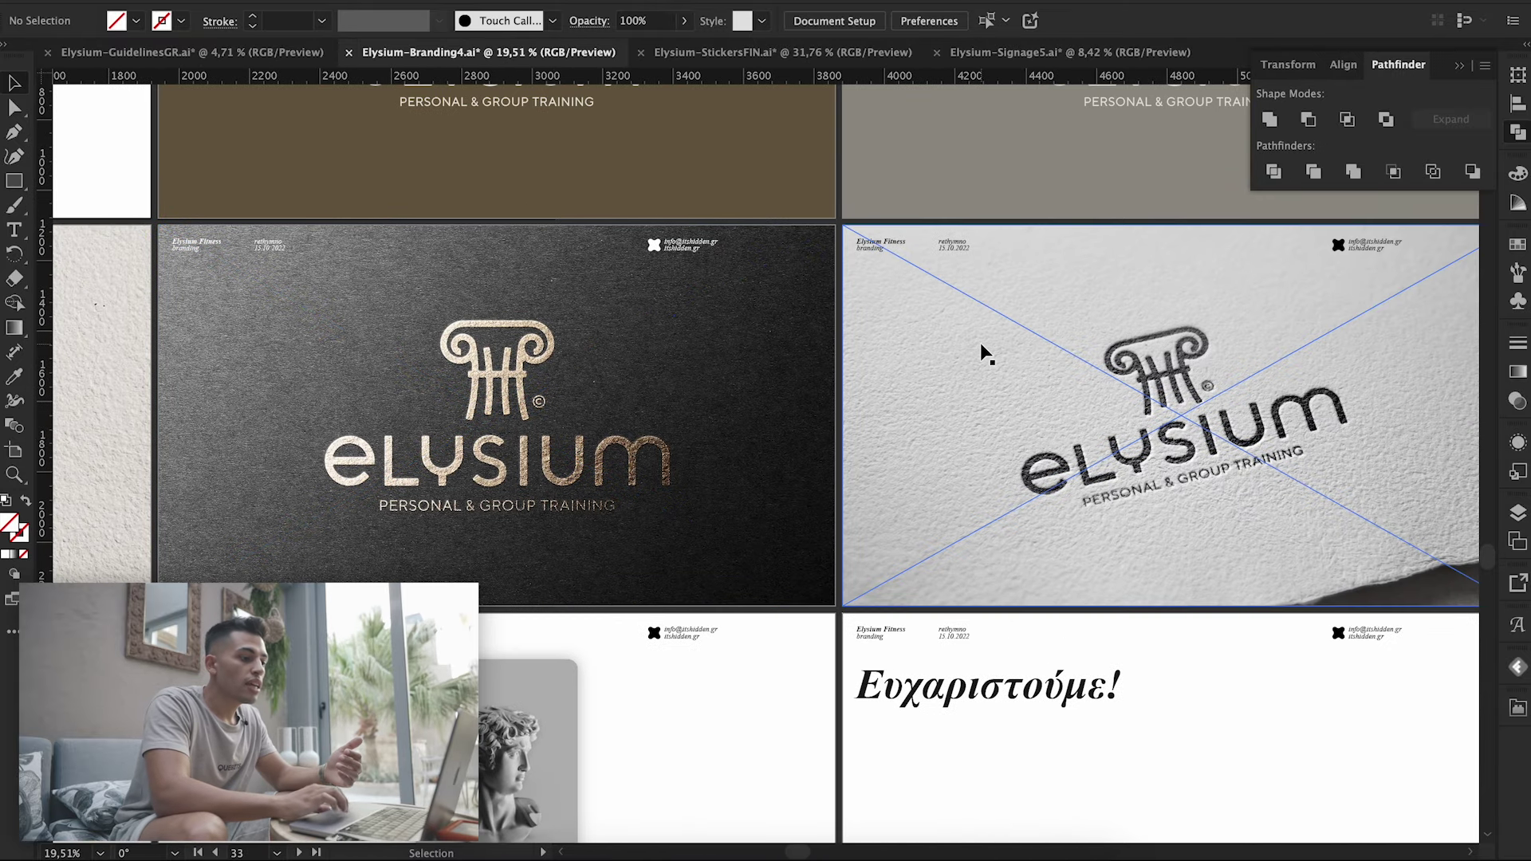
pyautogui.hscroll(1, 986, 355)
pyautogui.scroll(-1, 986, 354)
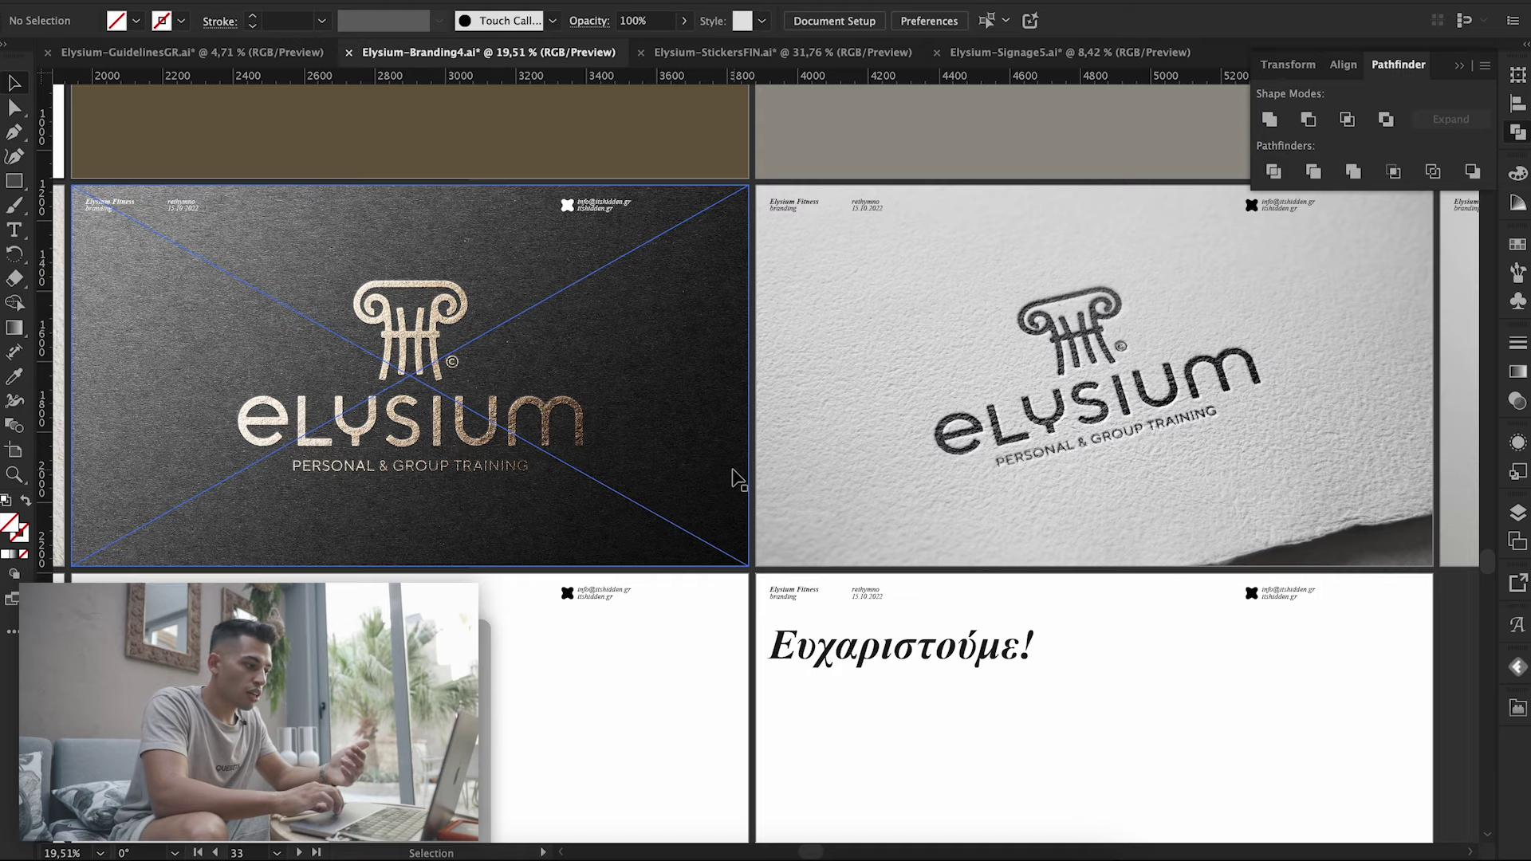
# - Zoom in close on the tilted black Elysium logo printed on white textured paper
pyautogui.scroll(1, 325, 417)
pyautogui.scroll(1, 414, 415)
pyautogui.scroll(1, 520, 411)
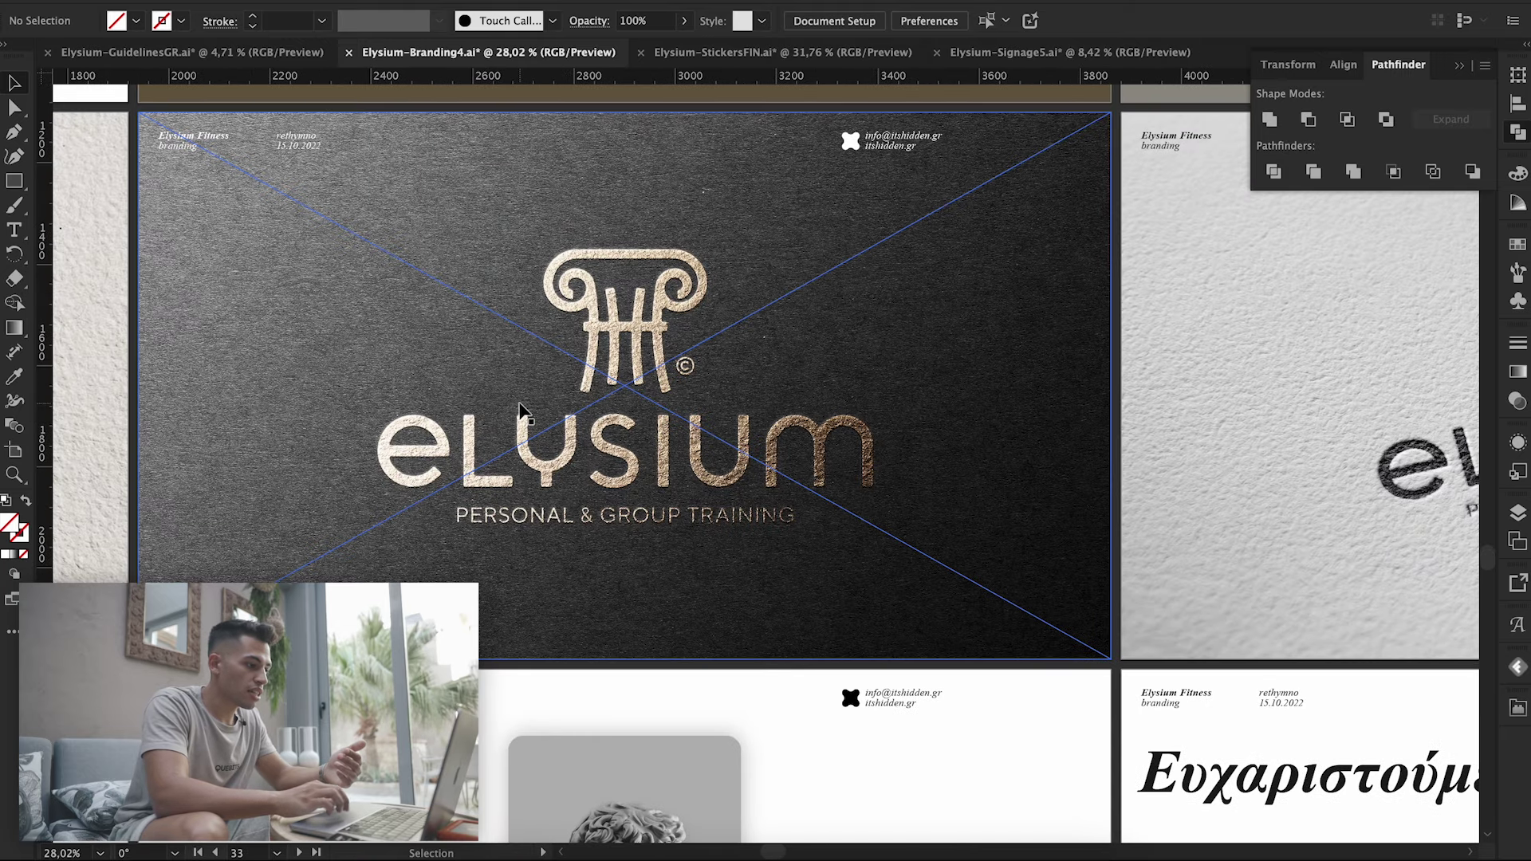
pyautogui.hscroll(-4, 520, 411)
pyautogui.hscroll(-1, 520, 411)
pyautogui.hscroll(-4, 529, 410)
pyautogui.hscroll(-1, 530, 410)
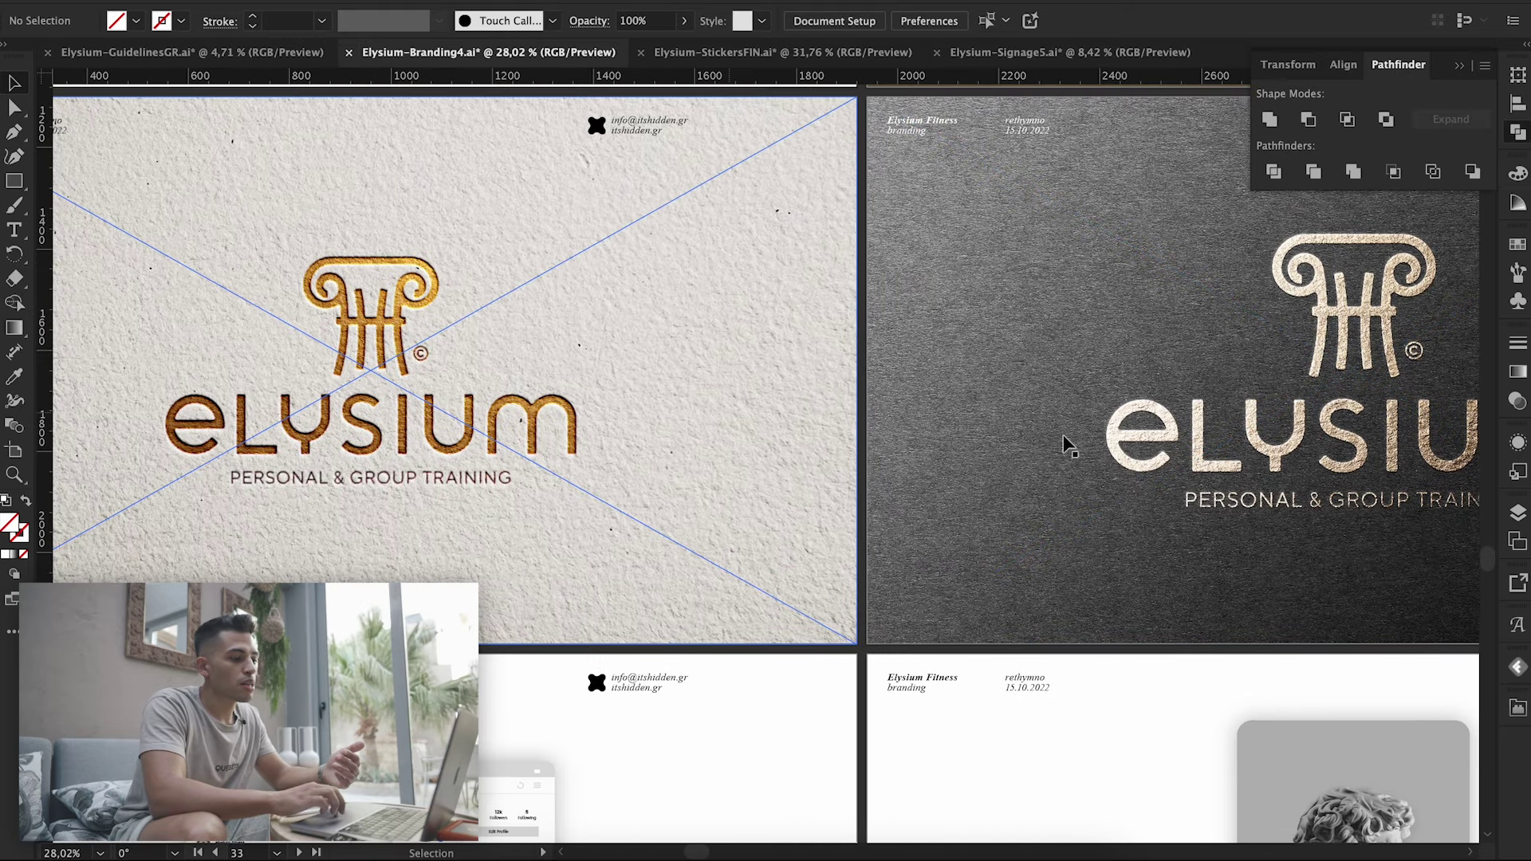
pyautogui.scroll(-2, 1028, 410)
pyautogui.hscroll(5, 1029, 411)
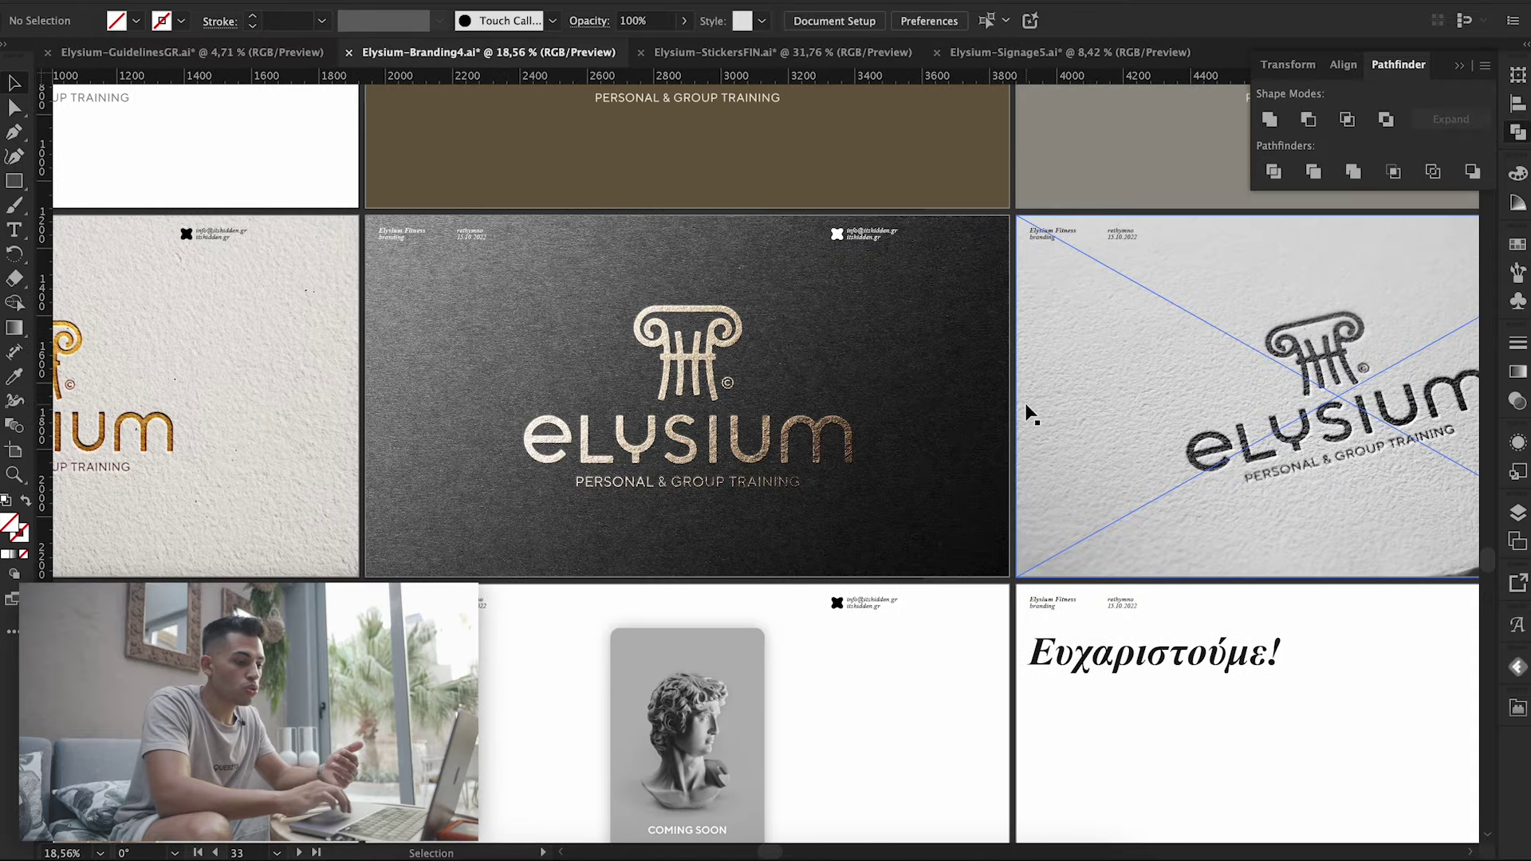
pyautogui.hscroll(3, 1029, 407)
pyautogui.scroll(2, 1116, 401)
pyautogui.scroll(2, 1116, 401)
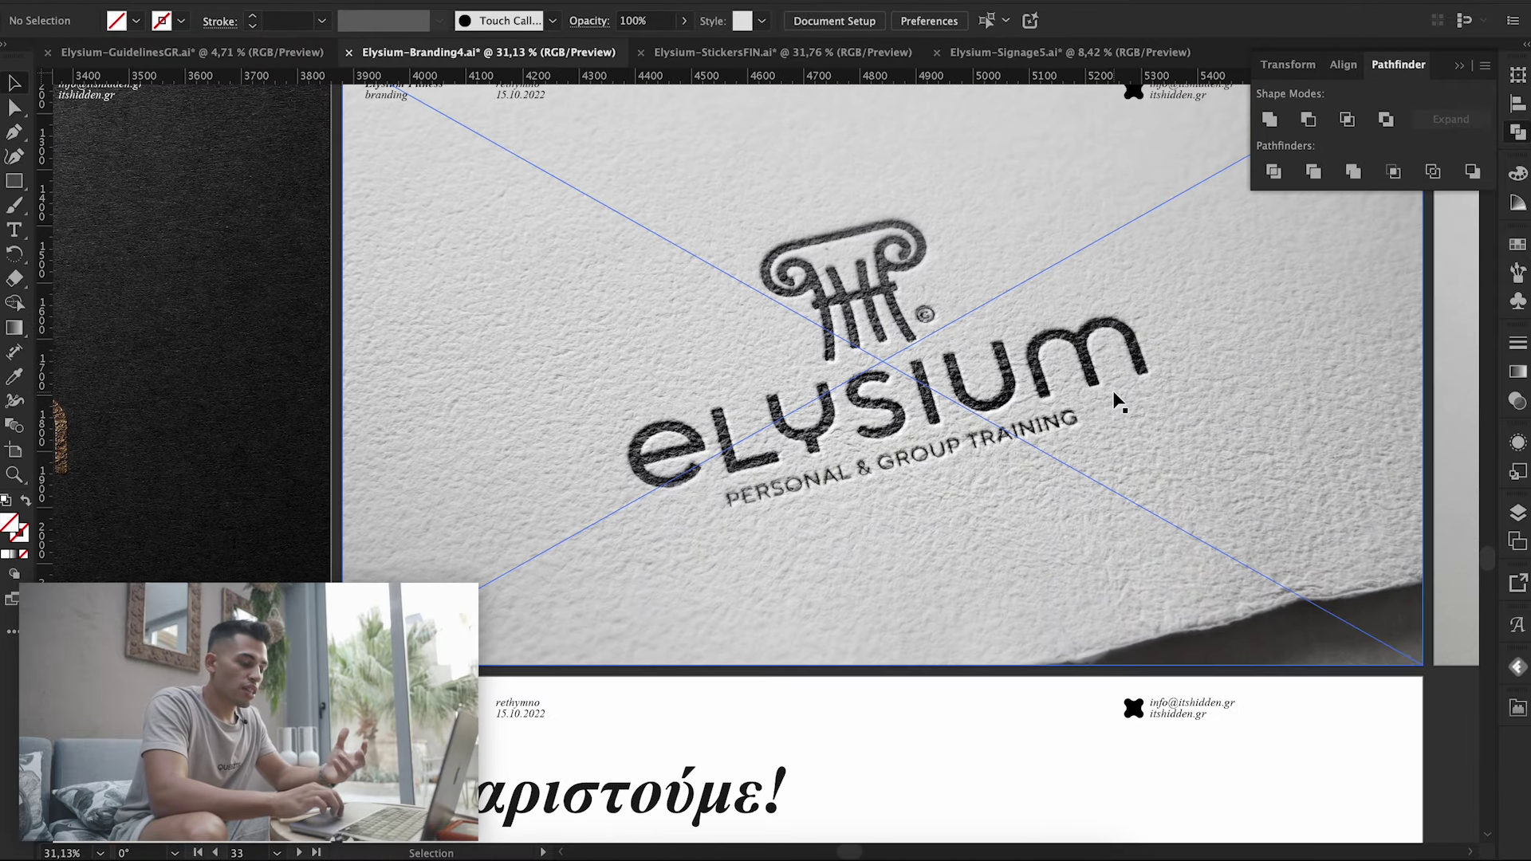
# - Zoom out to 9.23% to show all mockups through the embosser stamp and Ευχαριστούμε! page
pyautogui.scroll(1, 1029, 430)
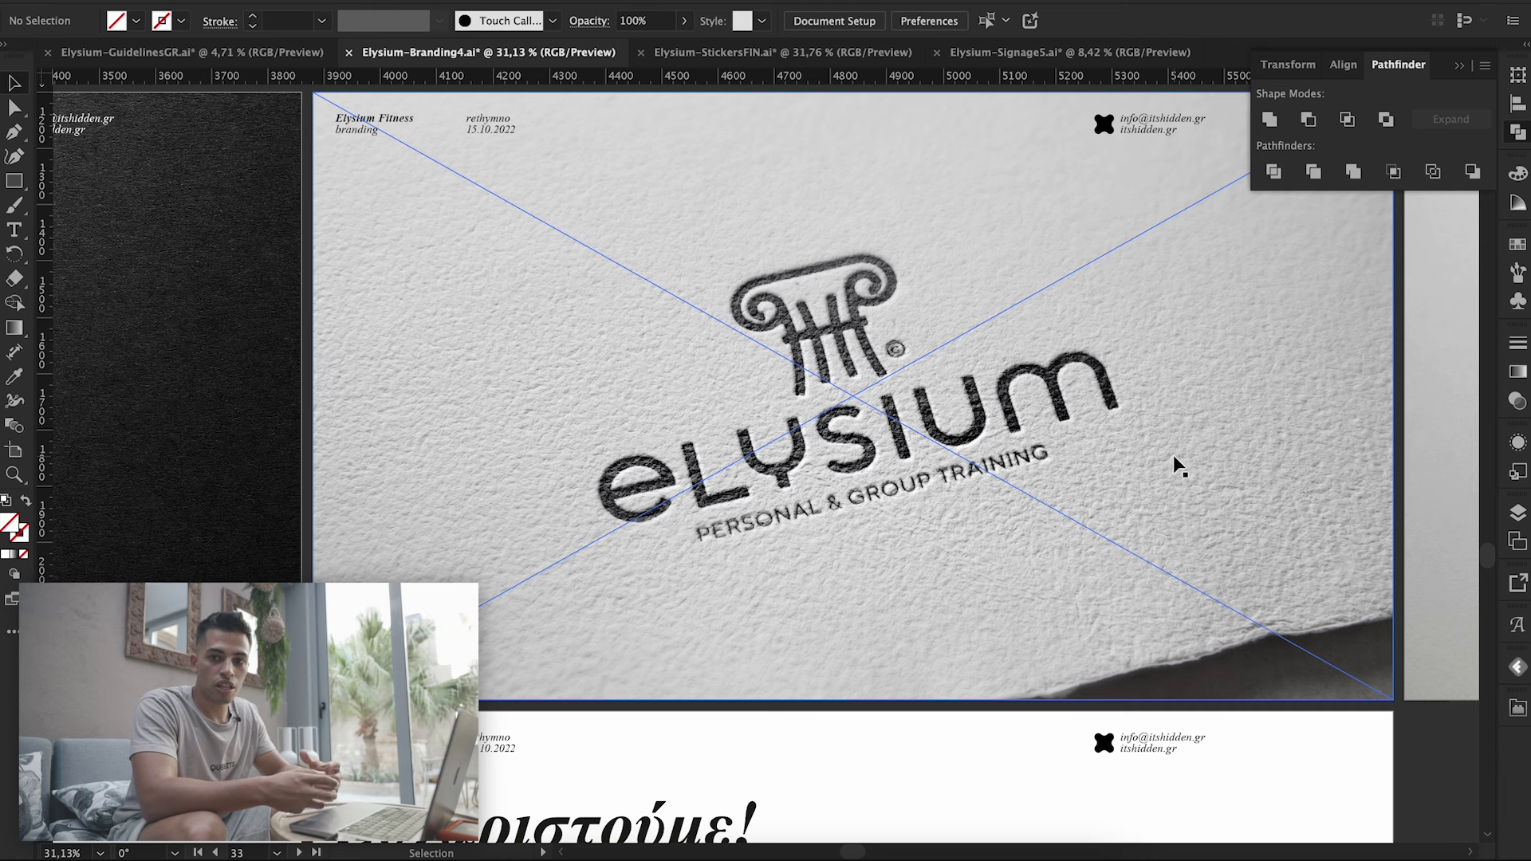
pyautogui.scroll(-3, 1174, 455)
pyautogui.scroll(-2, 1174, 456)
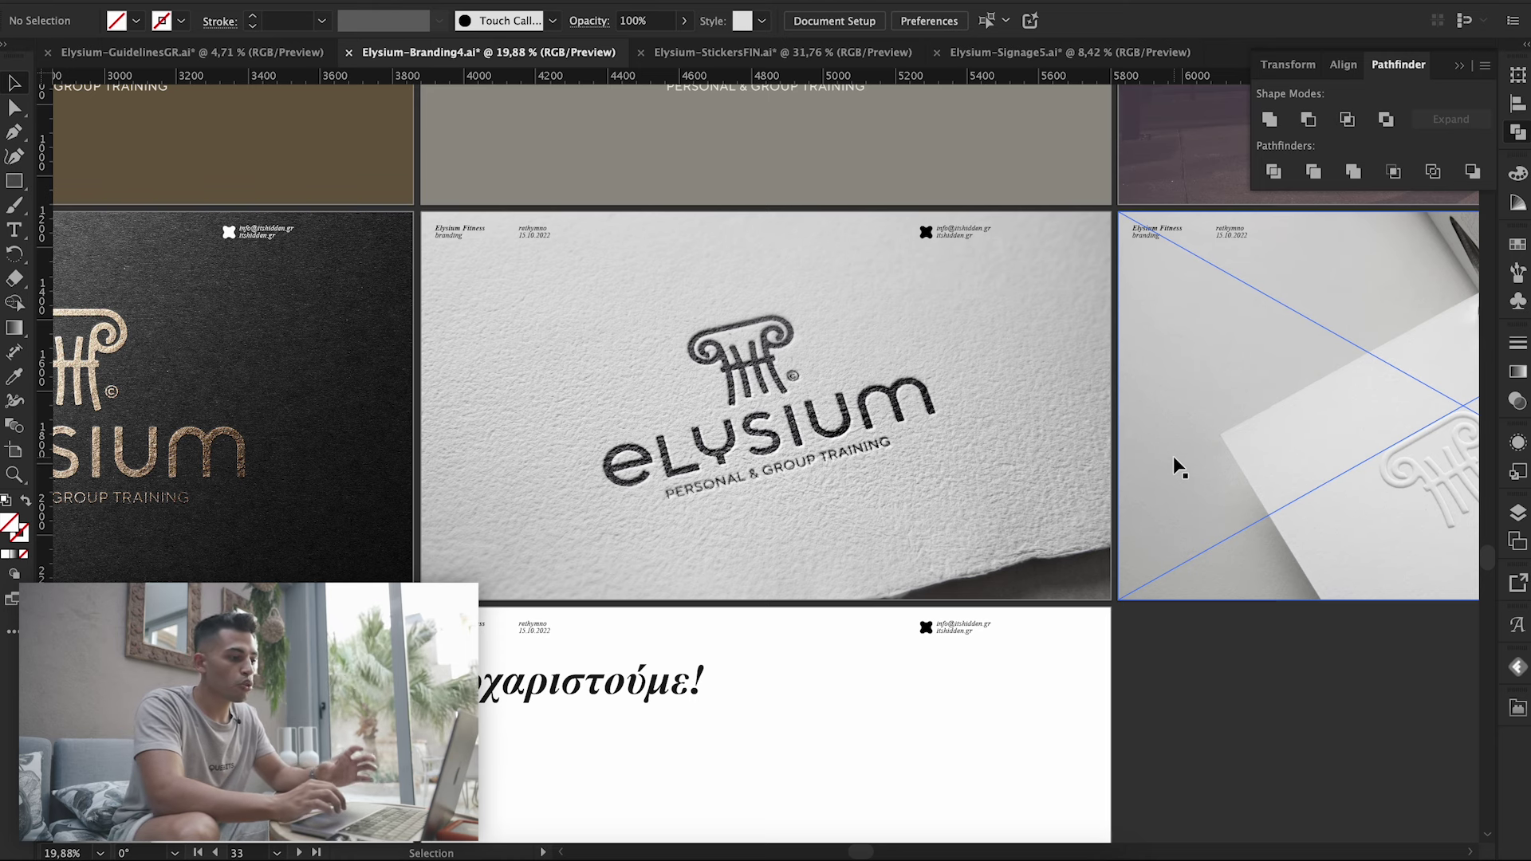
pyautogui.scroll(-5, 1173, 456)
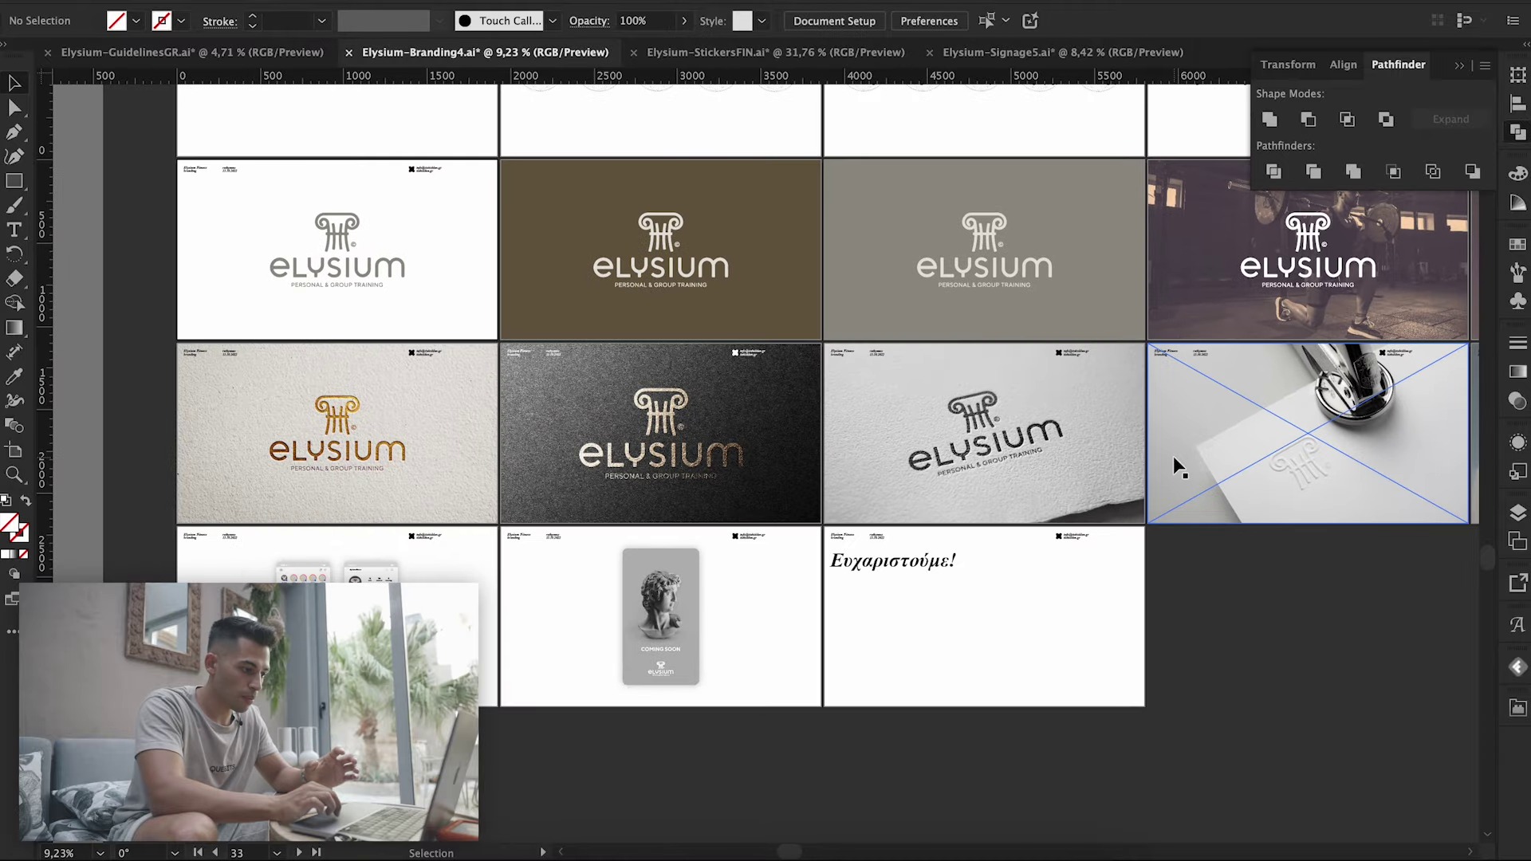
# - Zoom and pan across the Membership and VIP card fronts and backs in Elysium-Branding4
pyautogui.scroll(5, 1191, 356)
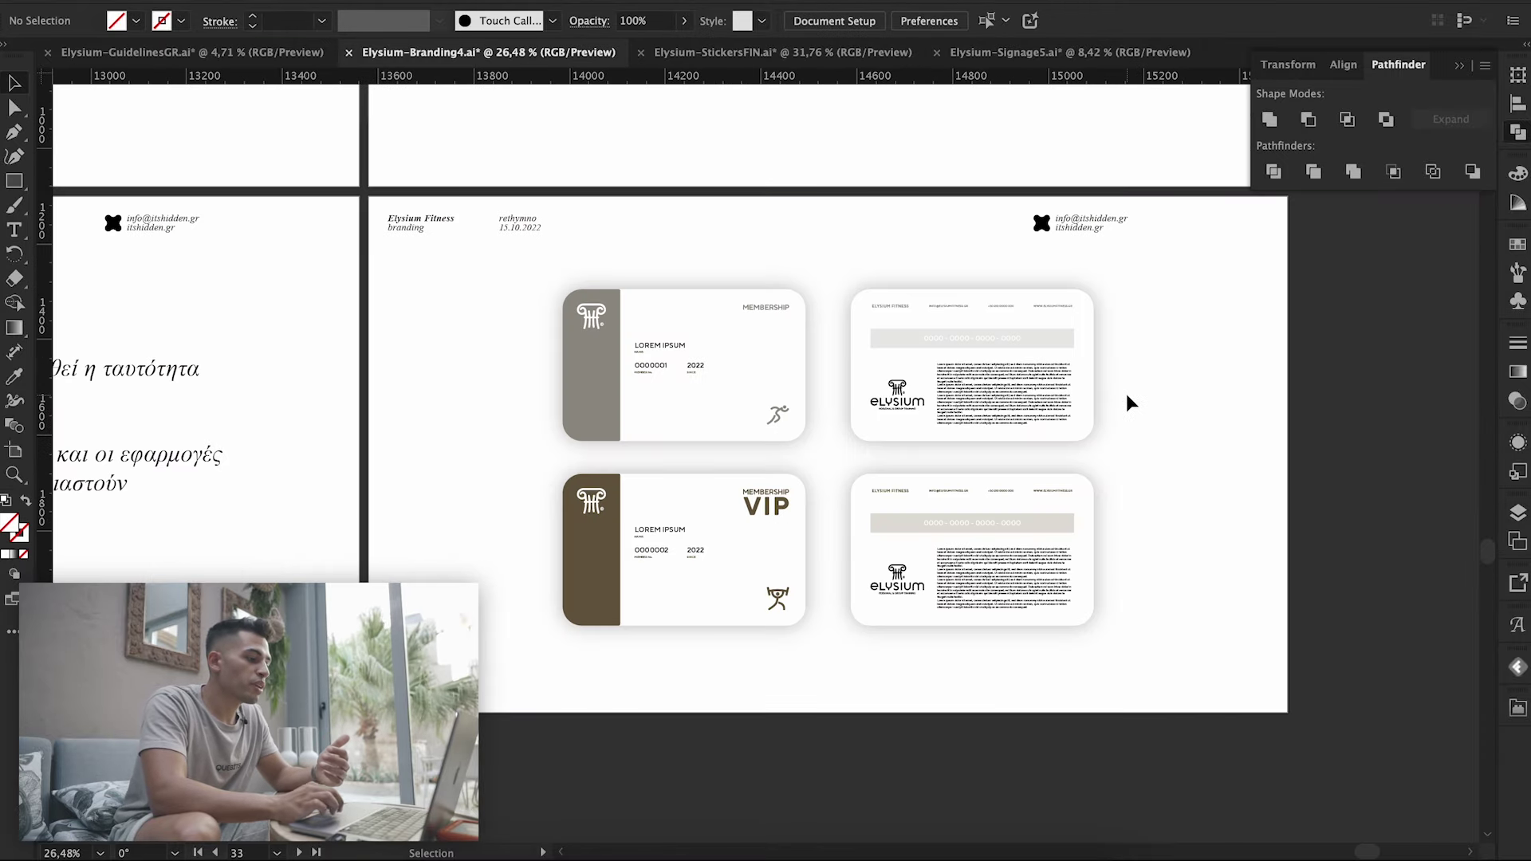
pyautogui.scroll(1, 1127, 396)
pyautogui.hscroll(-2, 1135, 371)
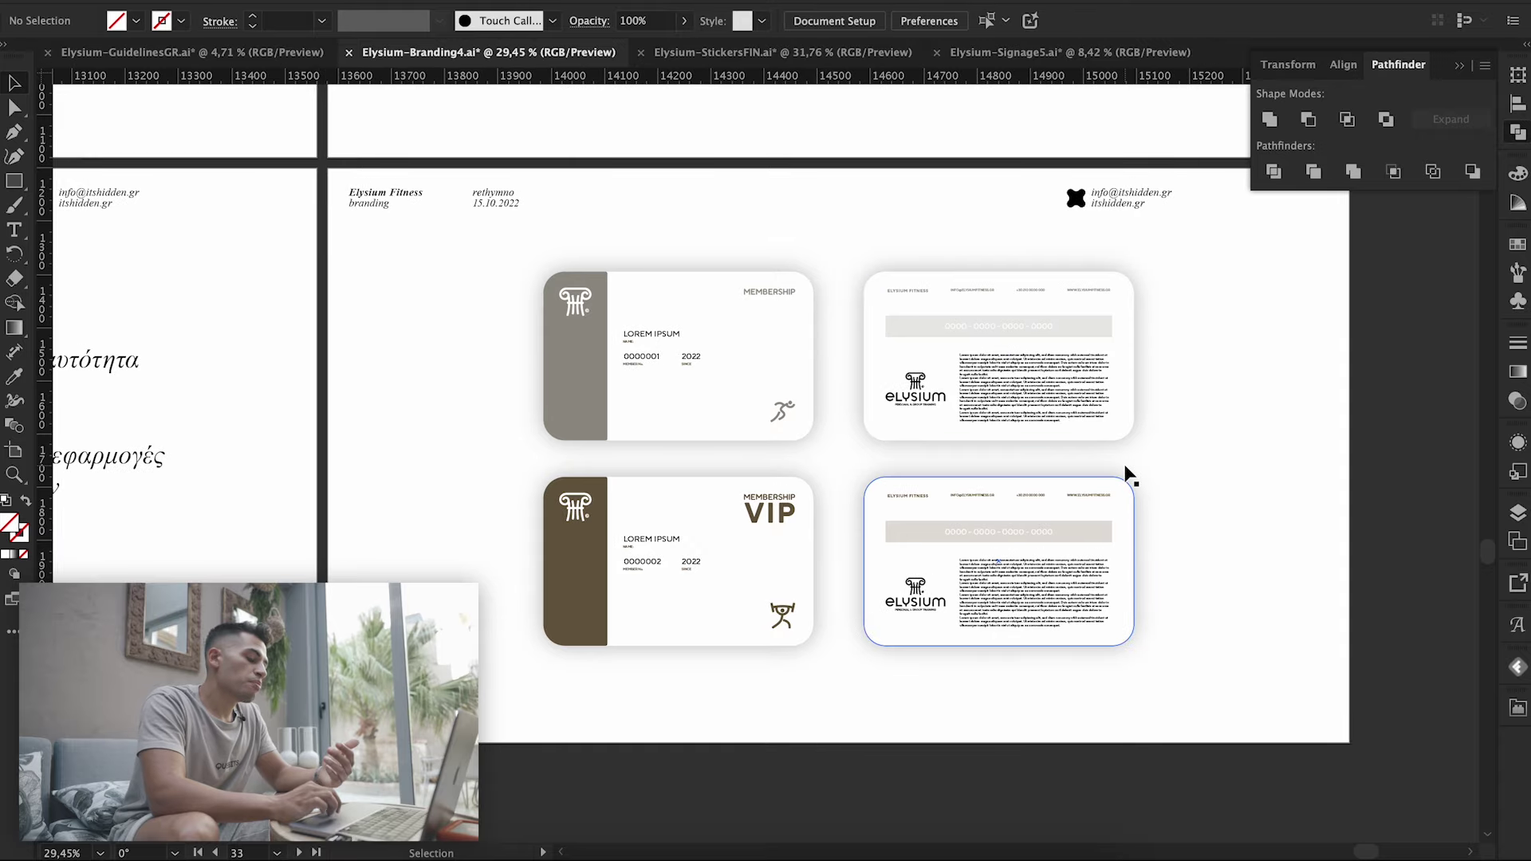
pyautogui.scroll(1, 1170, 447)
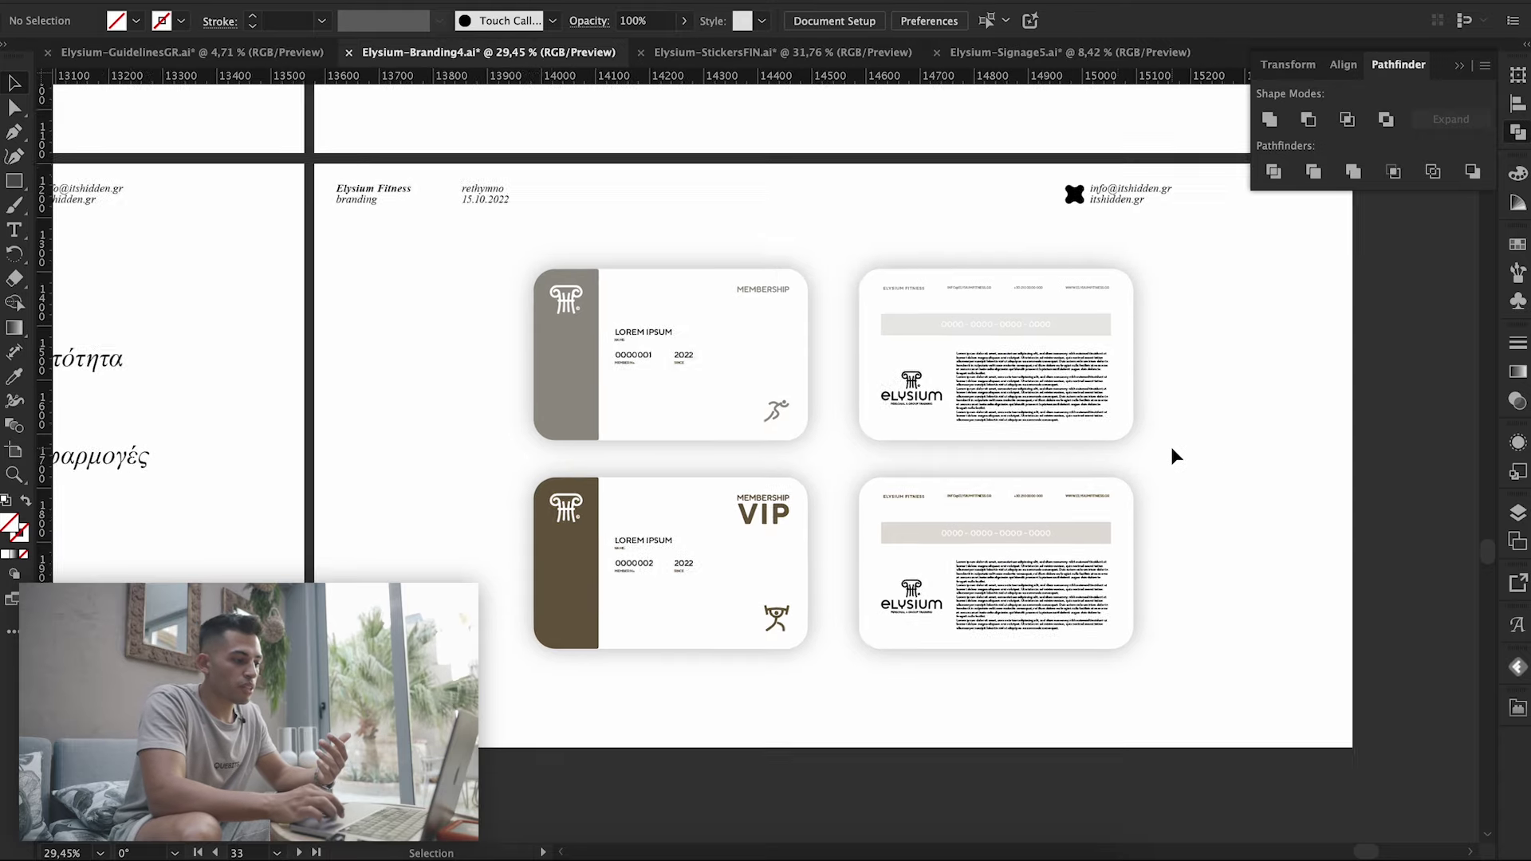
pyautogui.scroll(3, 1171, 446)
pyautogui.hscroll(-2, 1170, 447)
pyautogui.scroll(-1, 1171, 447)
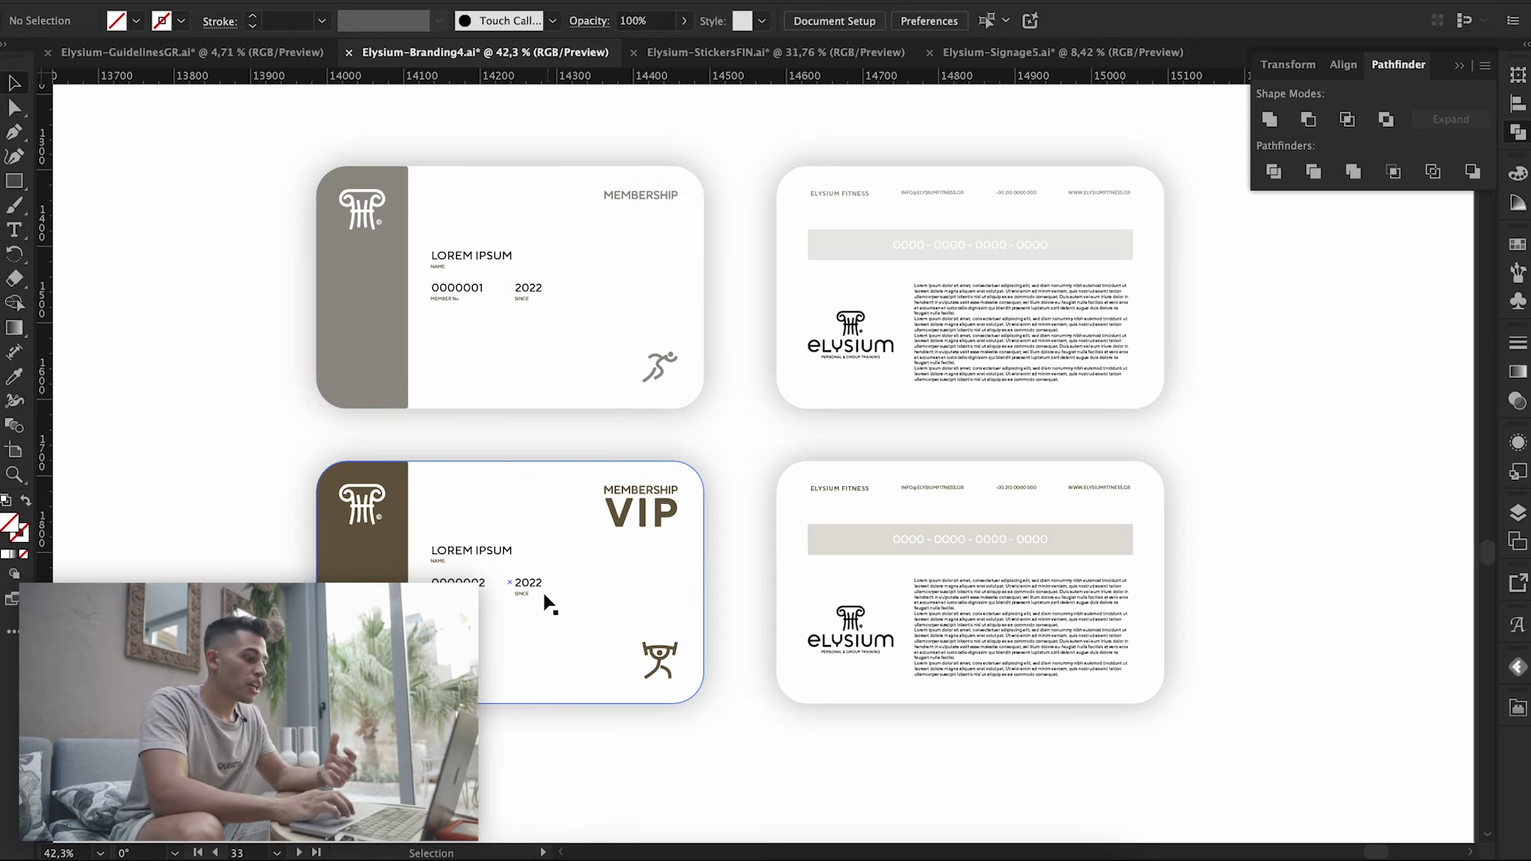
pyautogui.scroll(2, 508, 604)
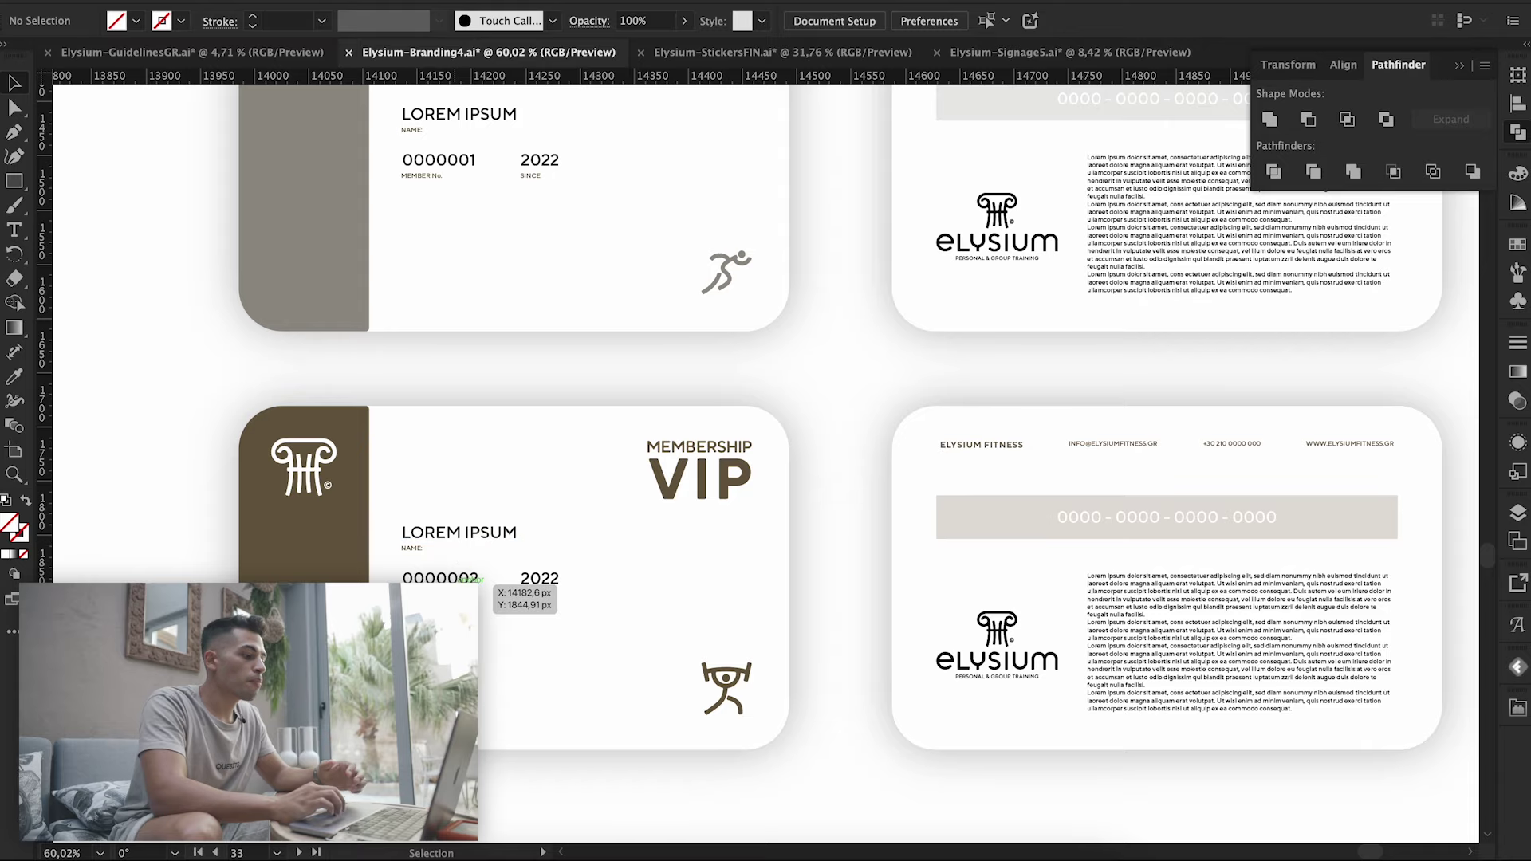
pyautogui.hscroll(3, 594, 653)
pyautogui.scroll(1, 594, 652)
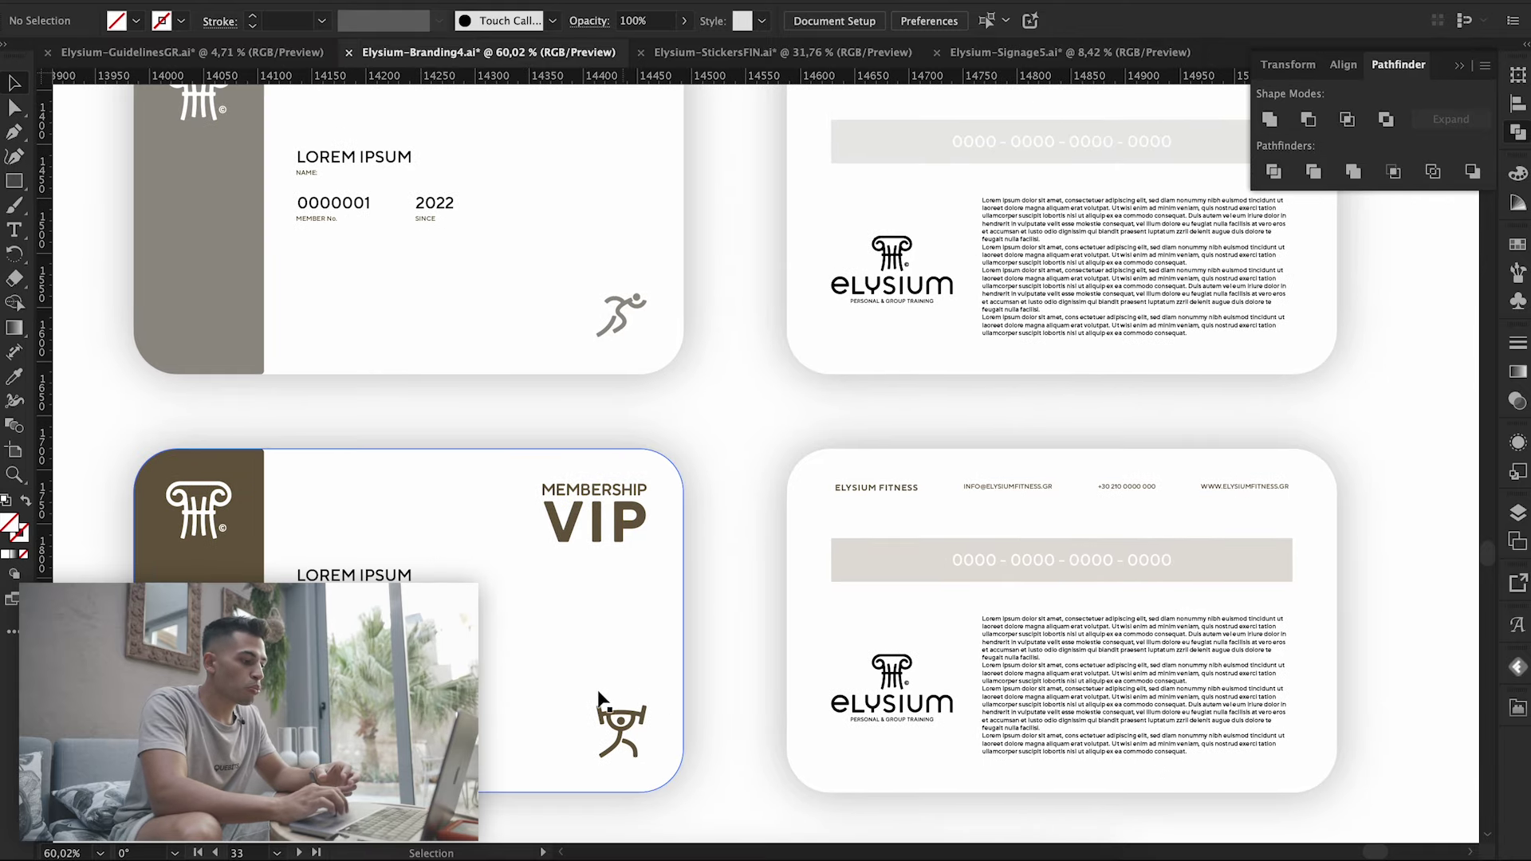
pyautogui.hscroll(2, 663, 379)
pyautogui.scroll(1, 663, 379)
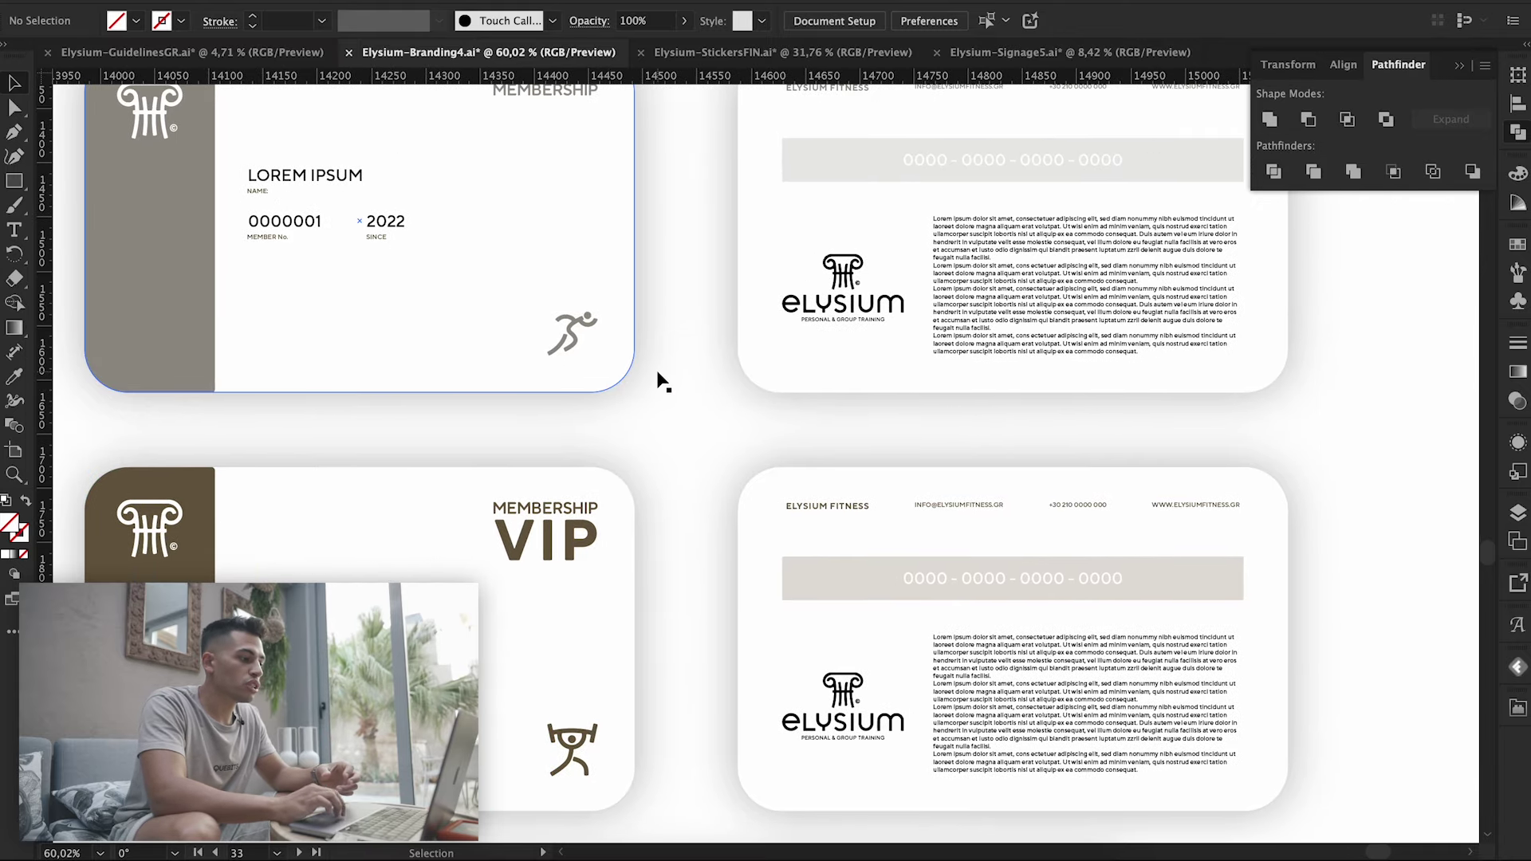
pyautogui.scroll(-2, 662, 381)
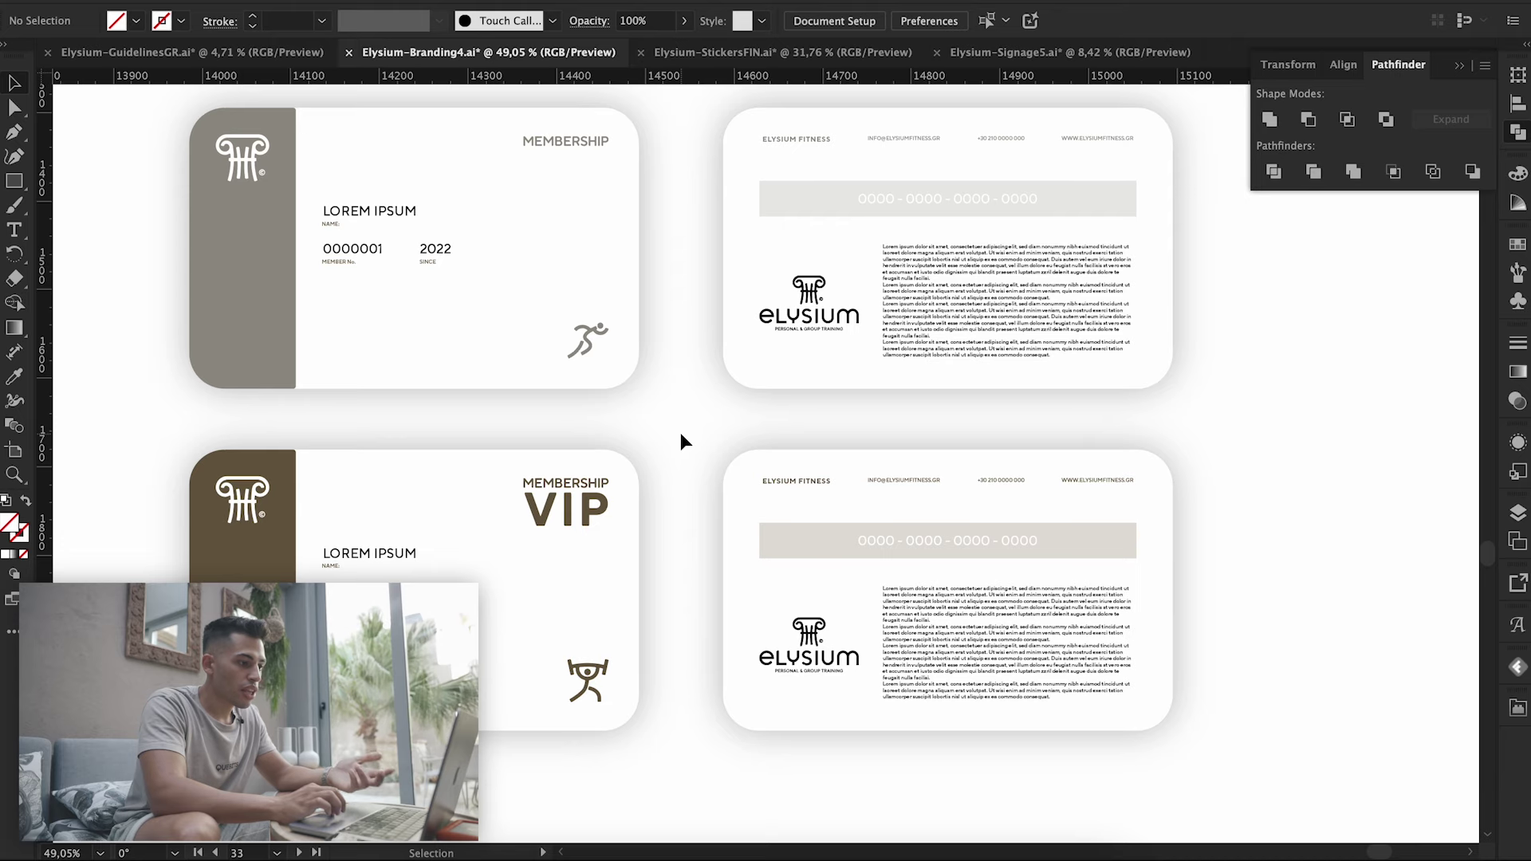
pyautogui.hscroll(1, 681, 441)
pyautogui.scroll(-1, 681, 441)
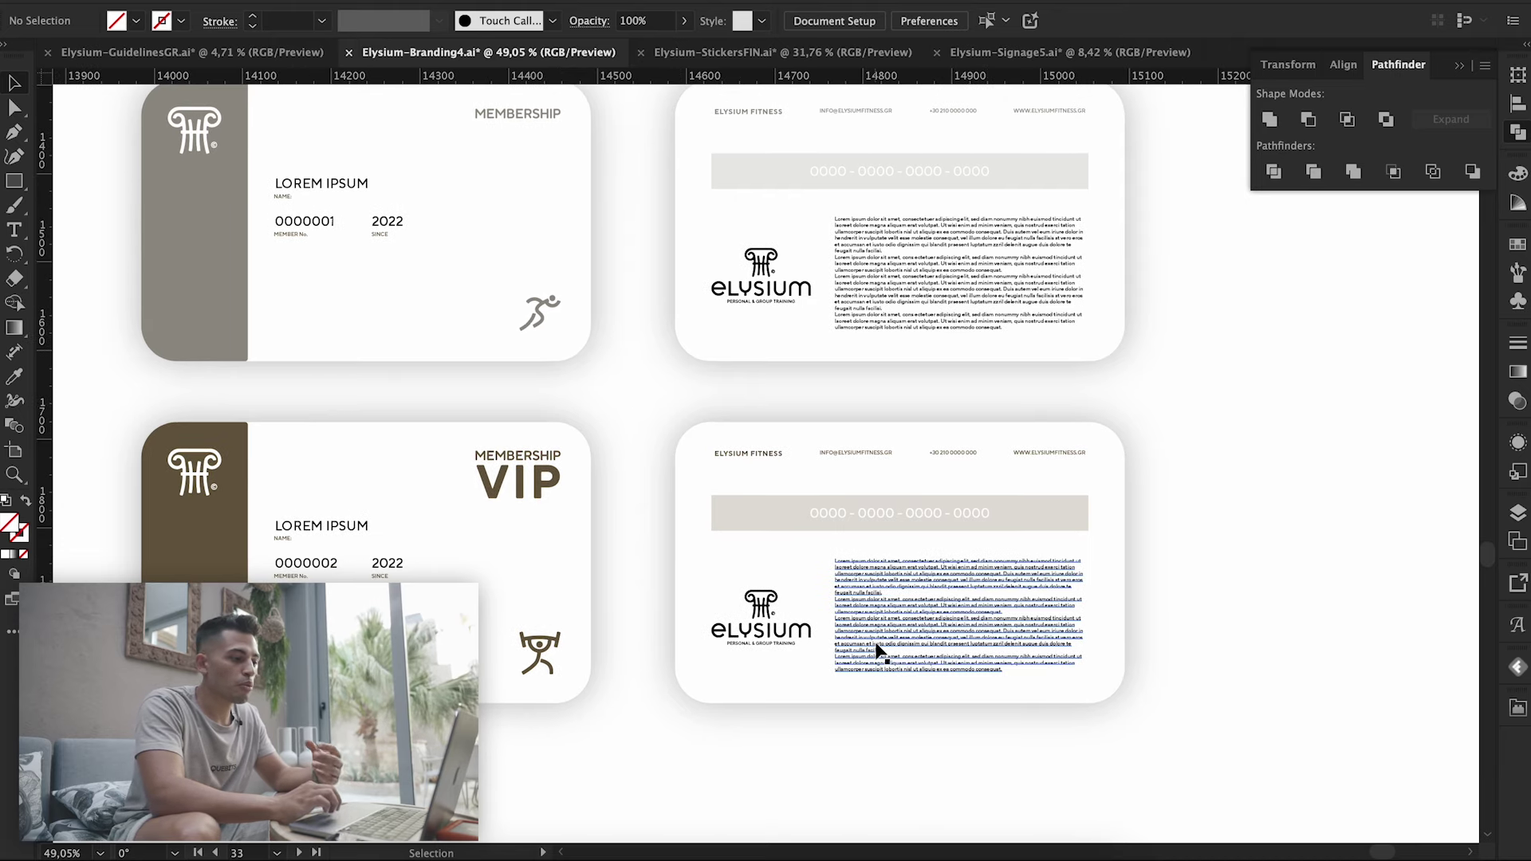
pyautogui.scroll(2, 877, 650)
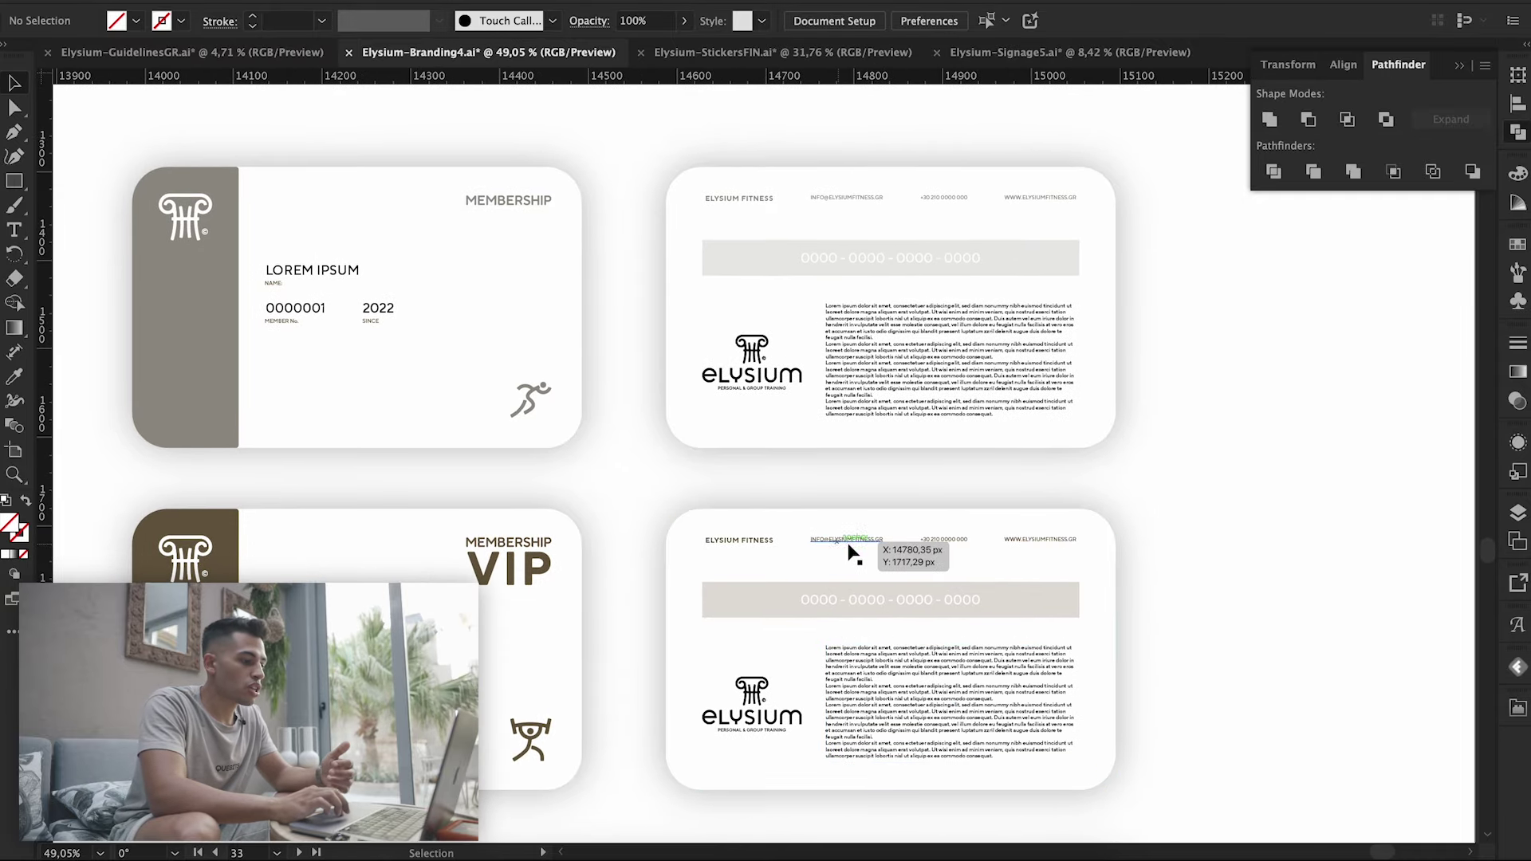
pyautogui.scroll(3, 851, 554)
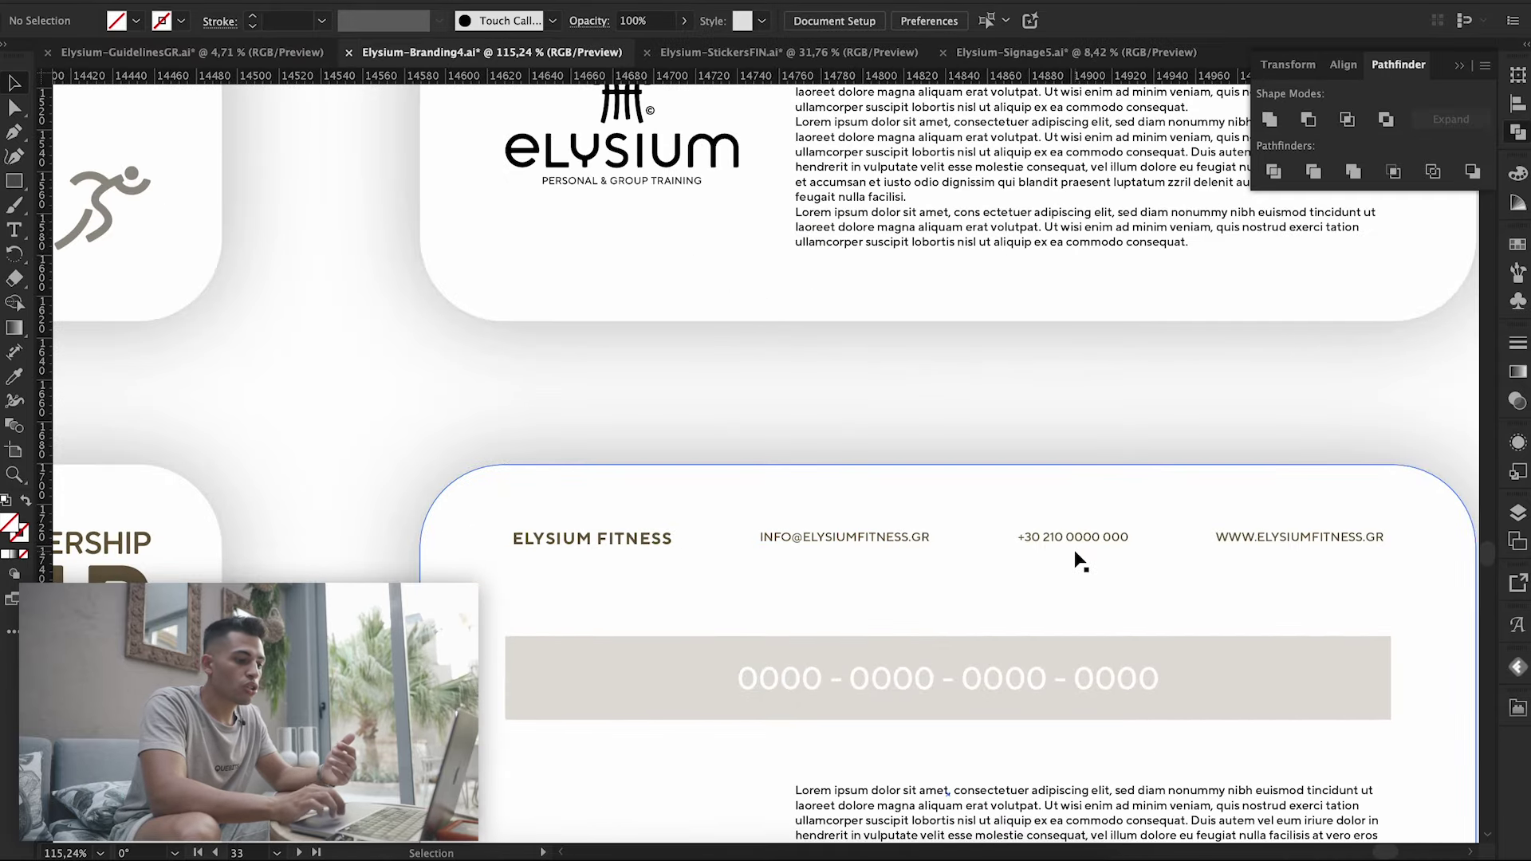
pyautogui.scroll(-3, 1076, 558)
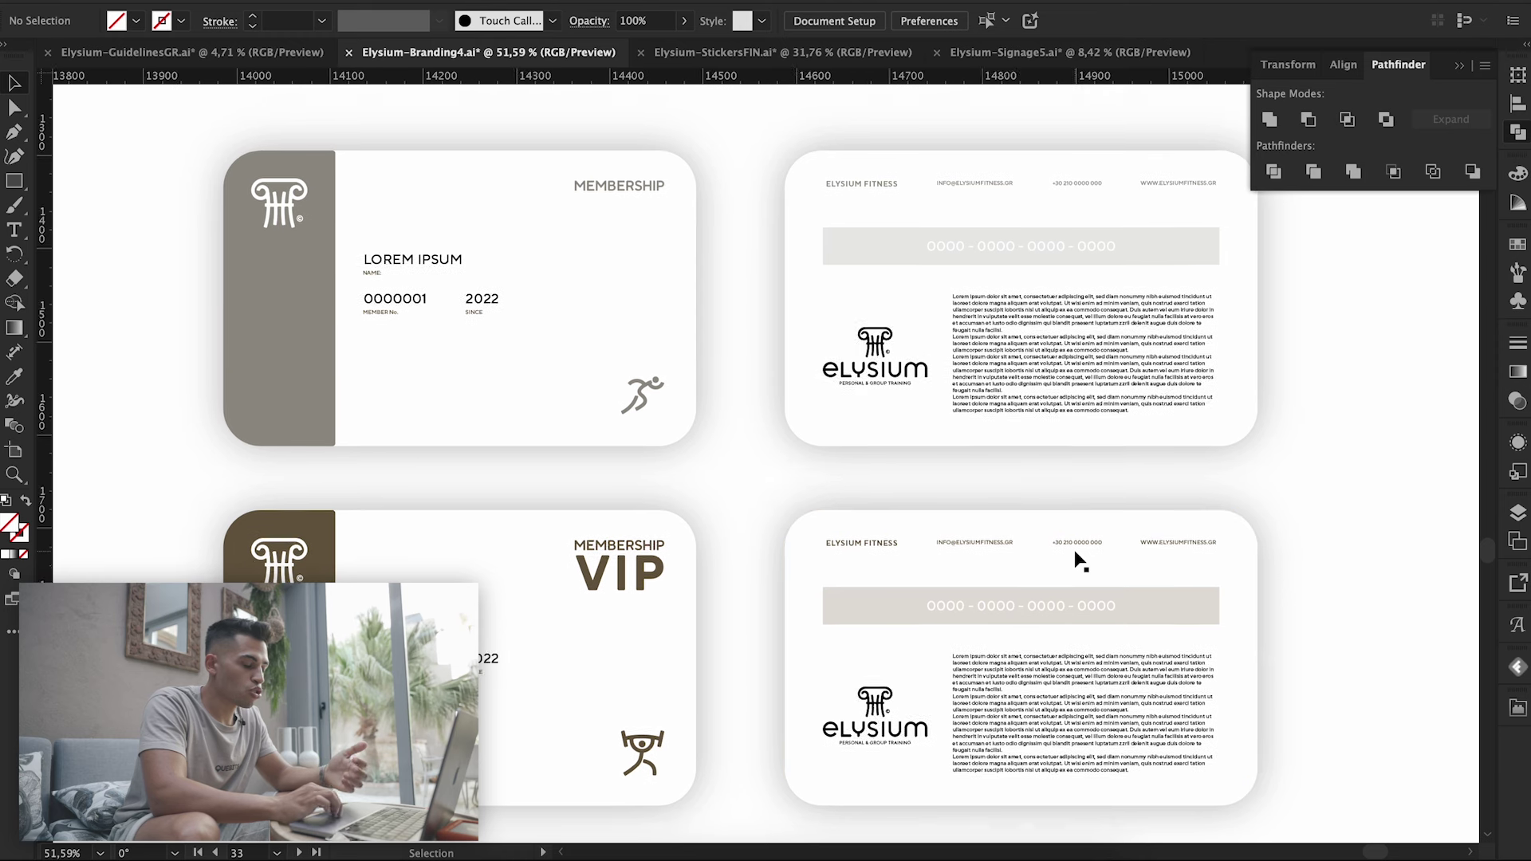
pyautogui.hscroll(2, 1080, 560)
pyautogui.hscroll(-1, 1081, 561)
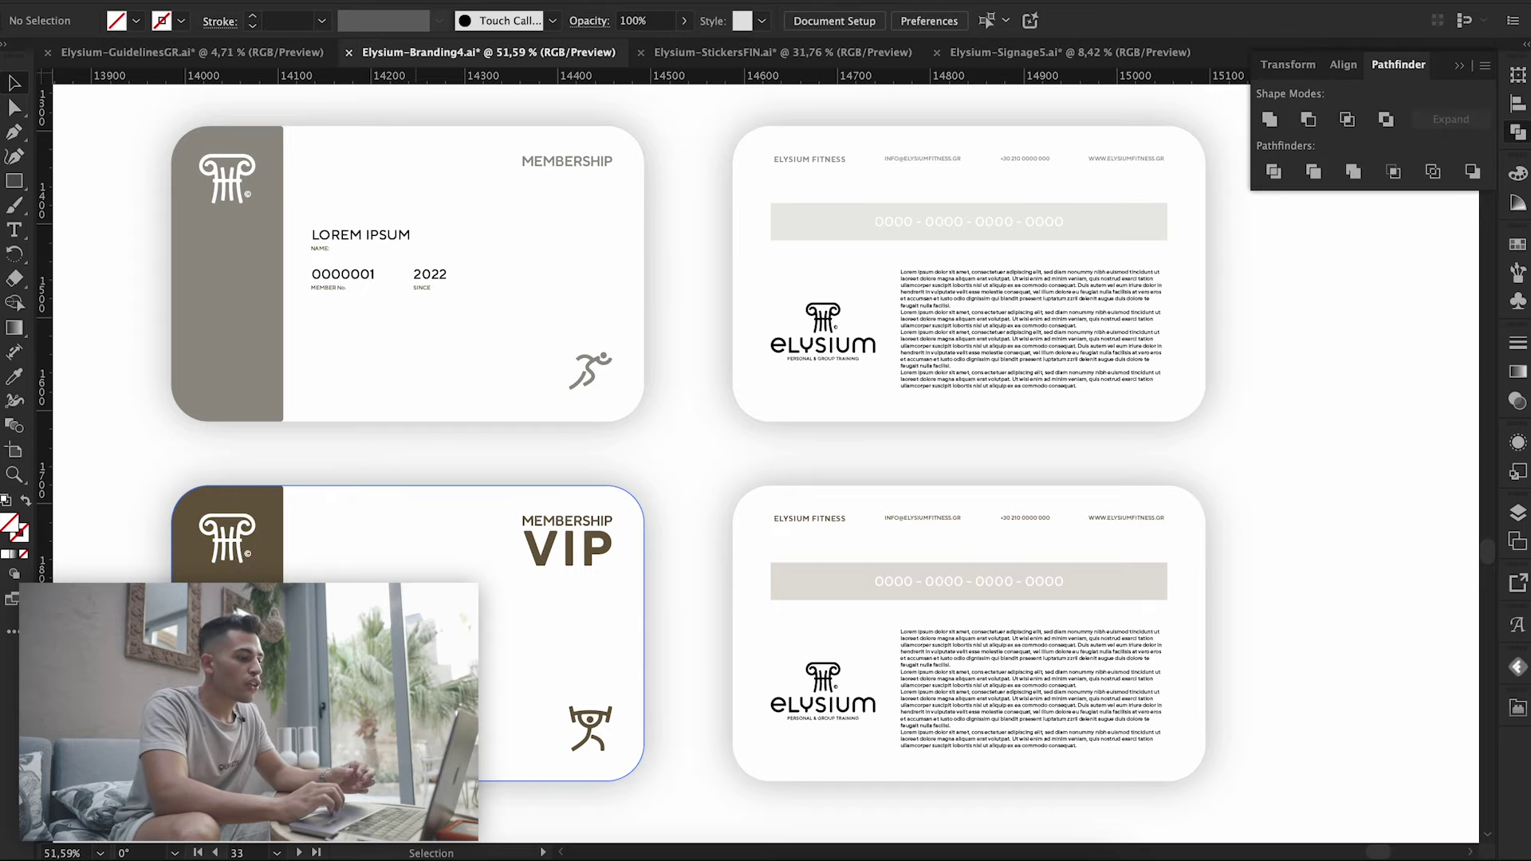
# - Zoom back out until the full artboard grid is visible
pyautogui.scroll(5, 371, 653)
pyautogui.scroll(-1, 374, 541)
pyautogui.scroll(-2, 375, 541)
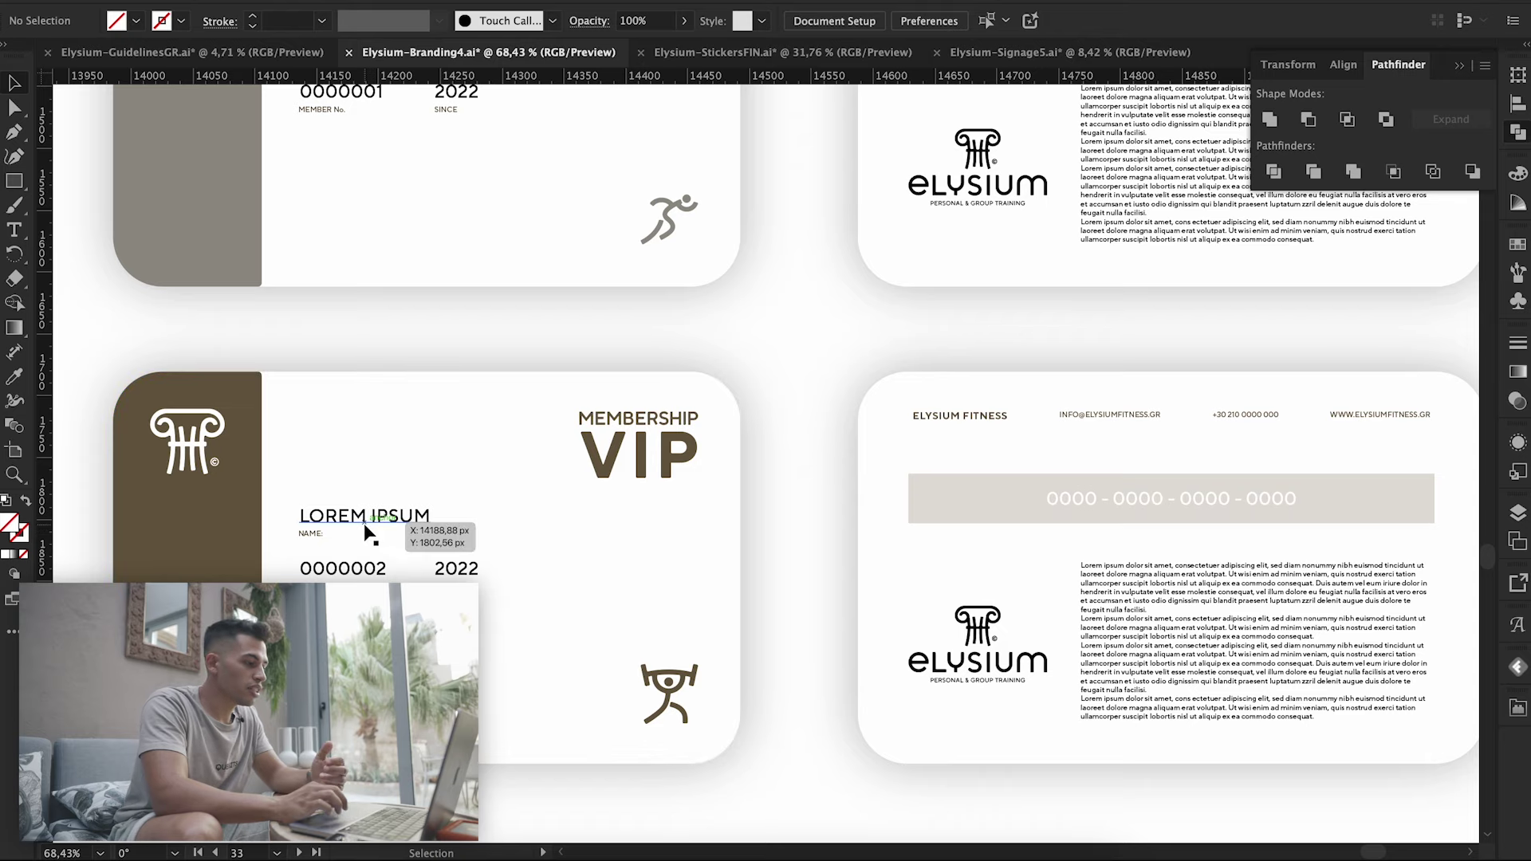
pyautogui.scroll(3, 339, 532)
pyautogui.scroll(3, 339, 532)
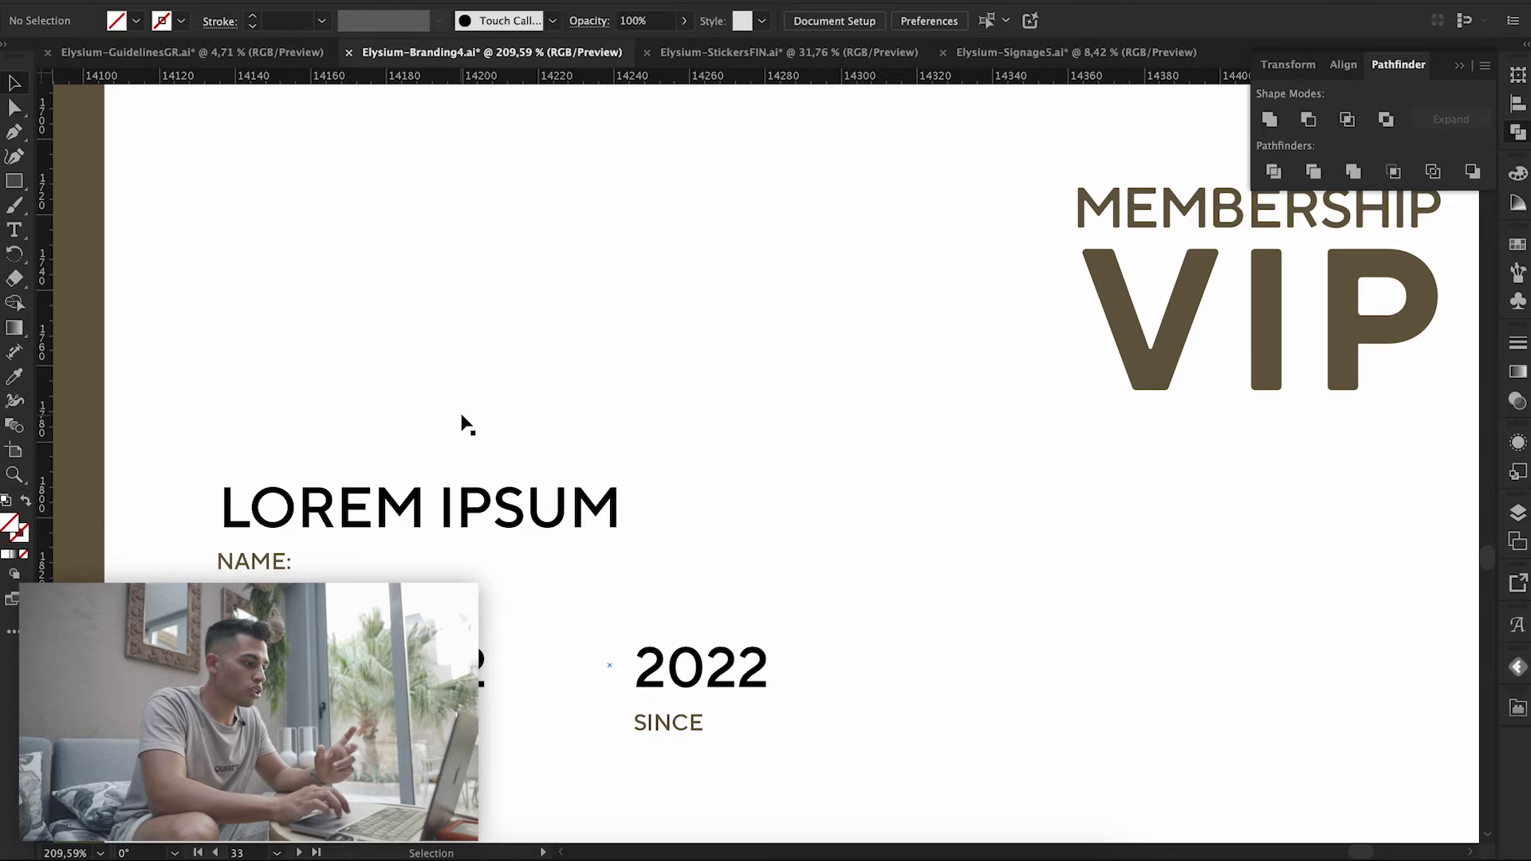
pyautogui.scroll(-3, 466, 425)
pyautogui.scroll(-2, 467, 425)
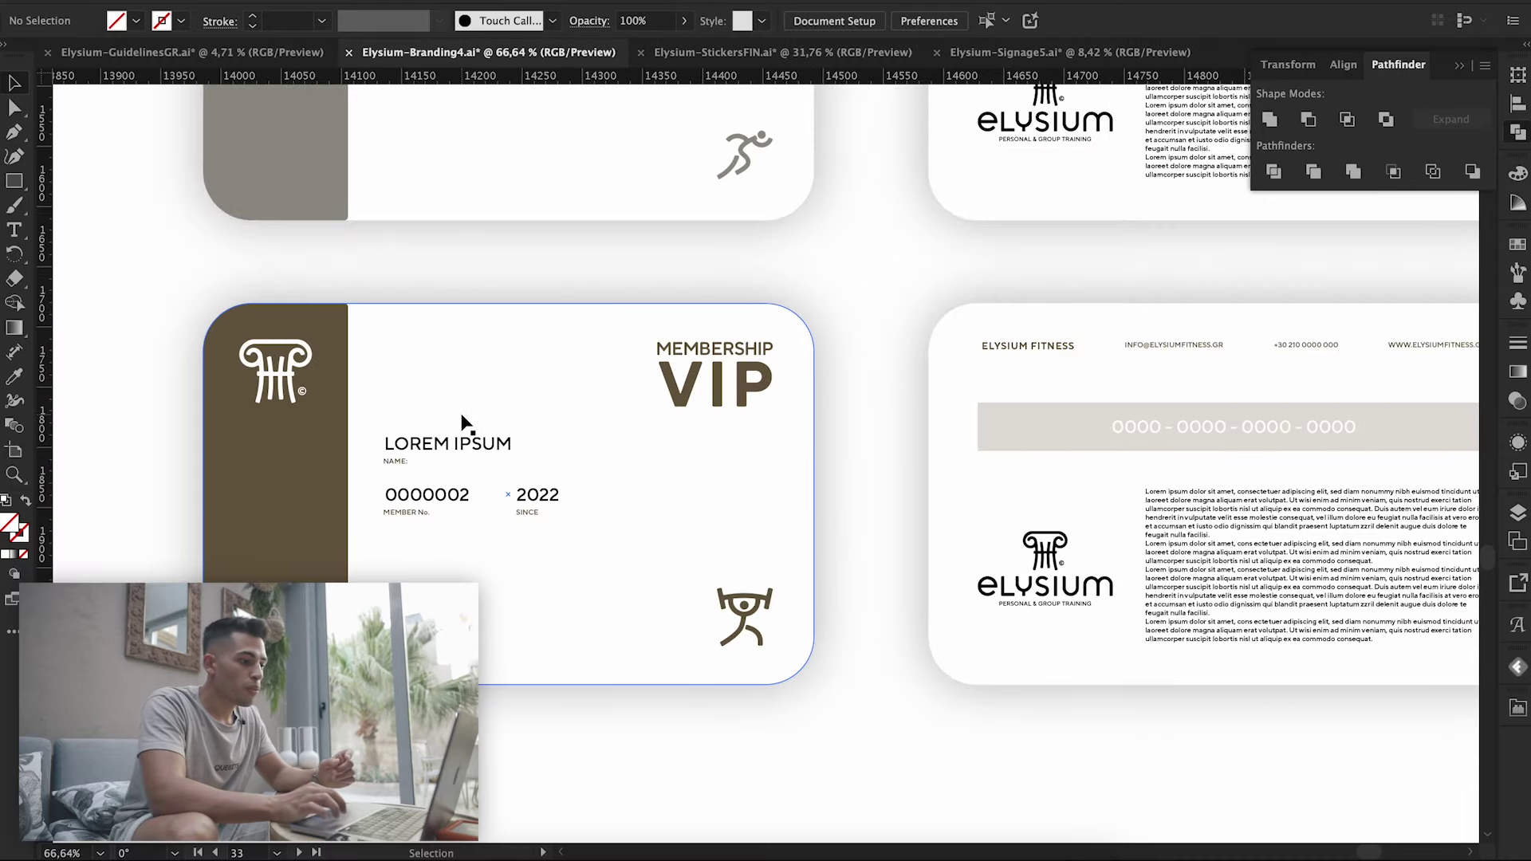
pyautogui.scroll(-2, 466, 425)
pyautogui.scroll(-2, 480, 445)
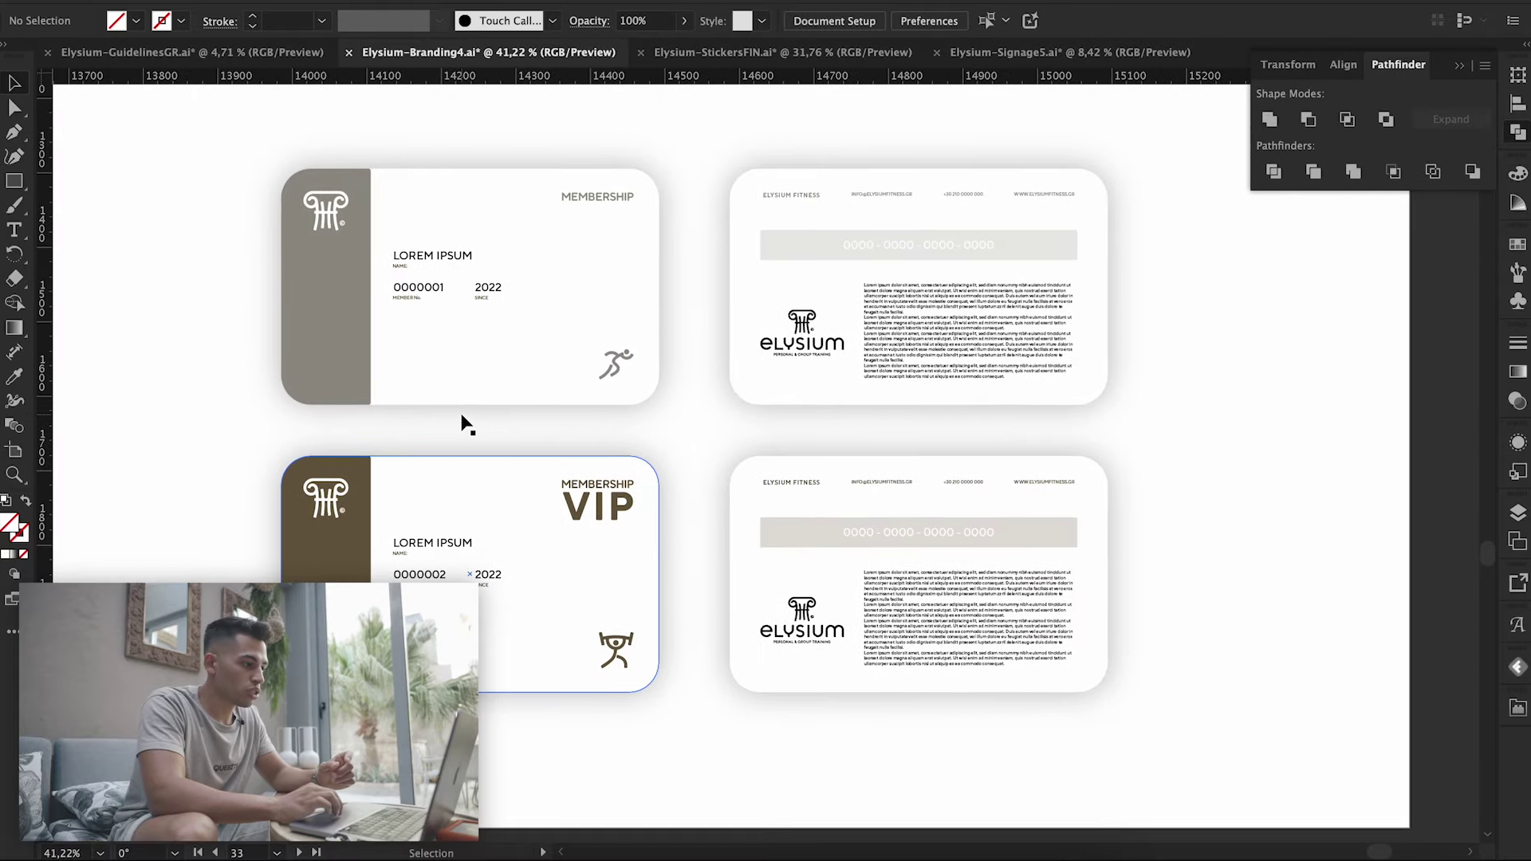
pyautogui.scroll(-5, 609, 311)
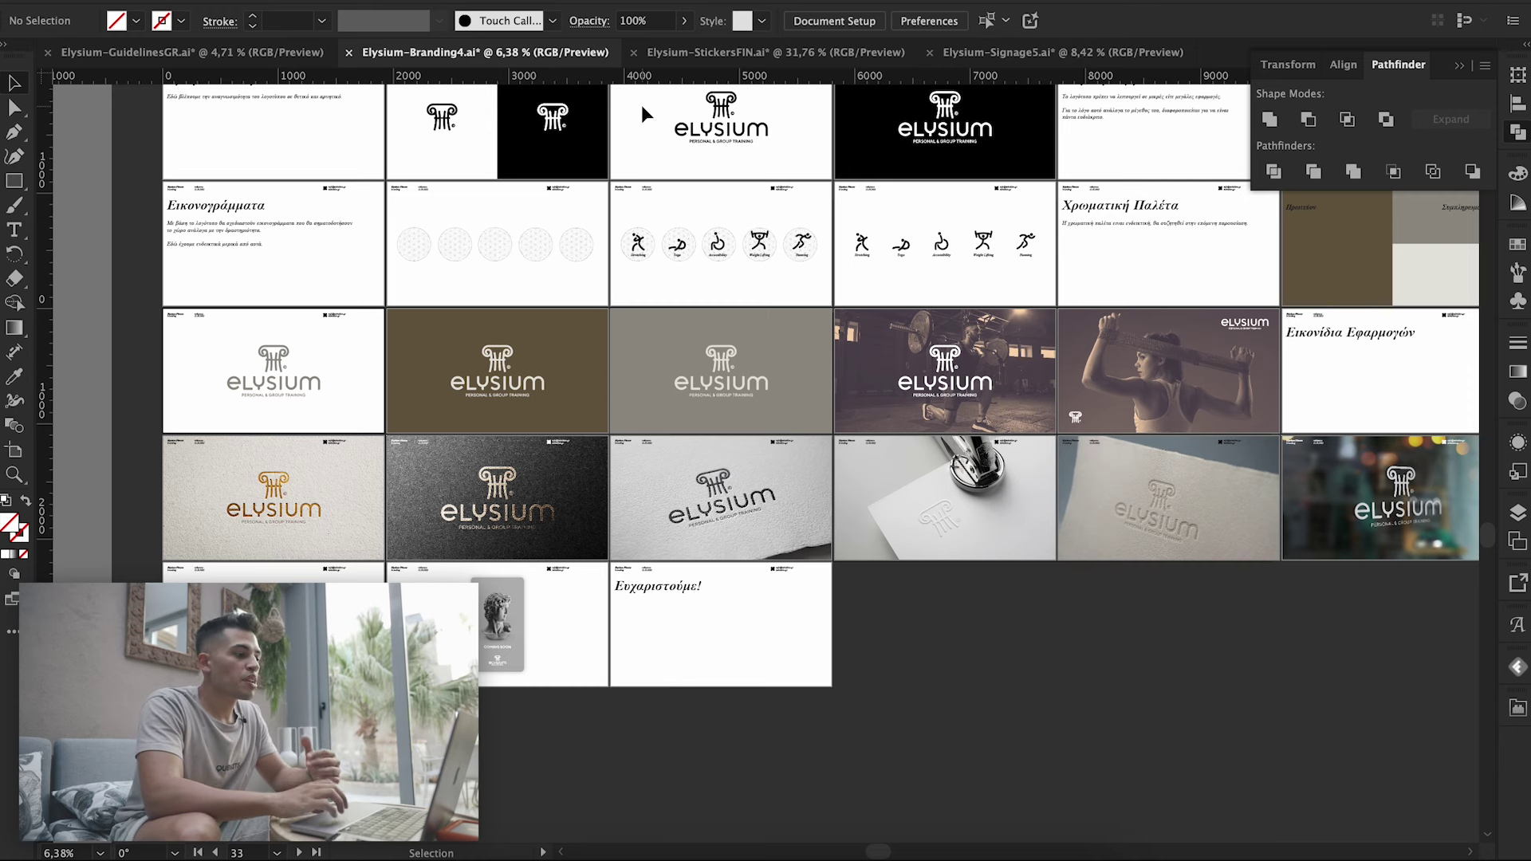
pyautogui.click(680, 53)
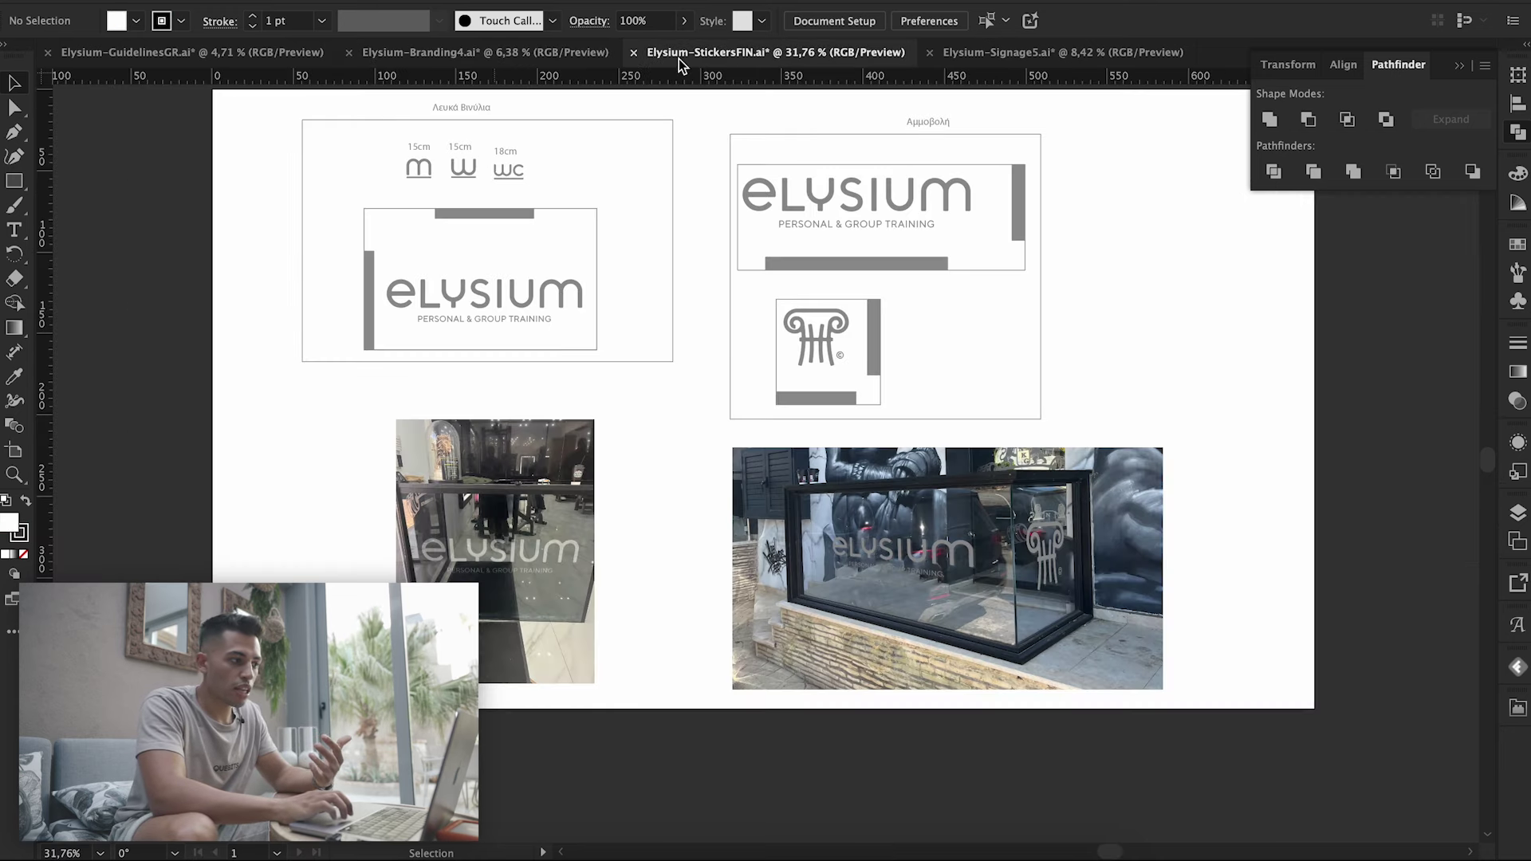
pyautogui.hscroll(2, 754, 256)
pyautogui.scroll(1, 755, 257)
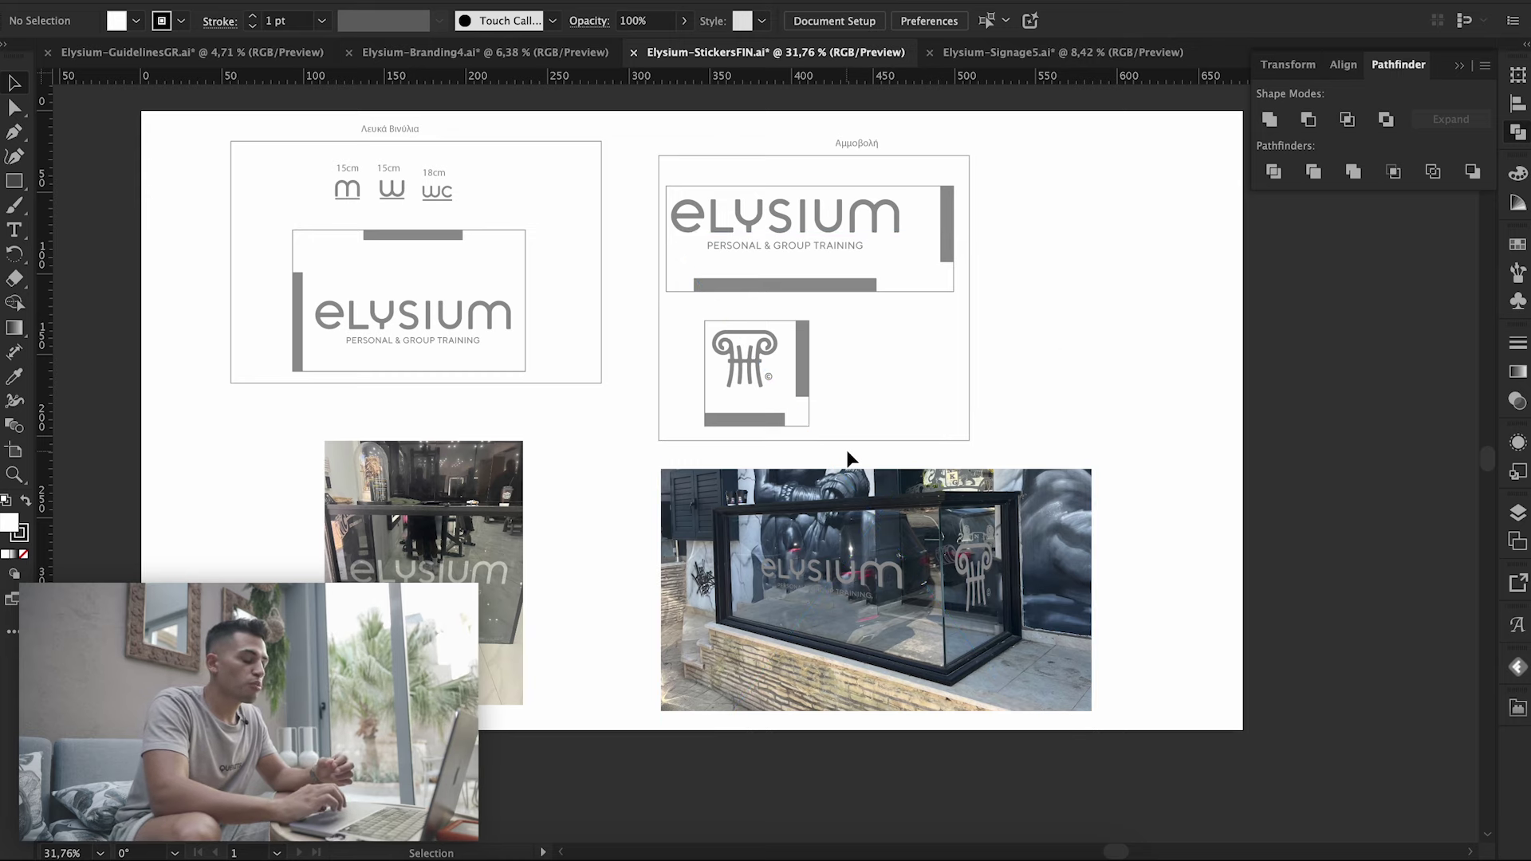
pyautogui.hscroll(-2, 849, 459)
pyautogui.scroll(-1, 849, 458)
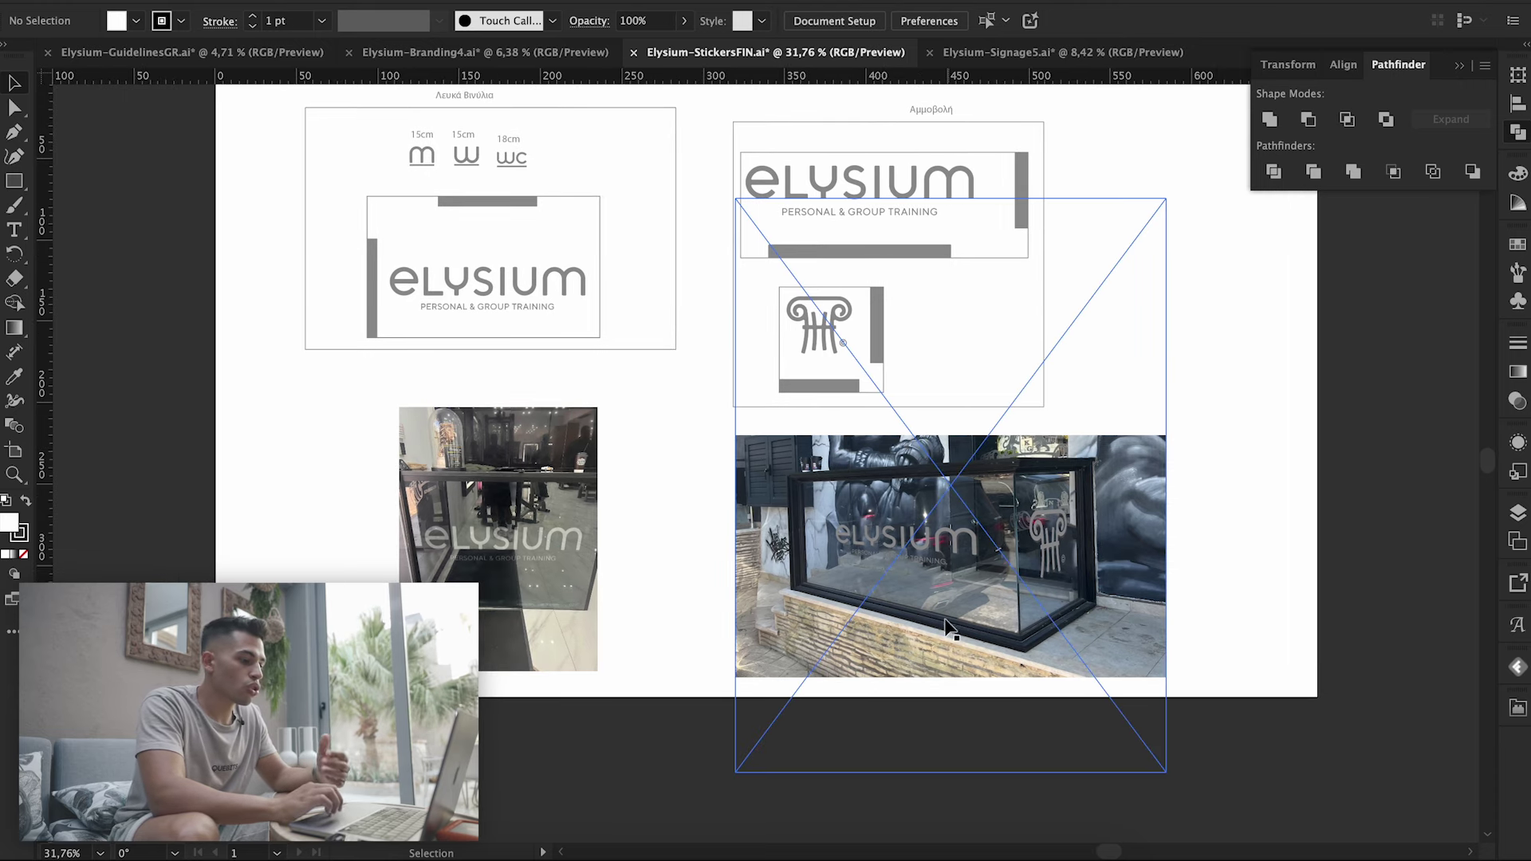
pyautogui.hscroll(-3, 626, 570)
pyautogui.scroll(3, 602, 536)
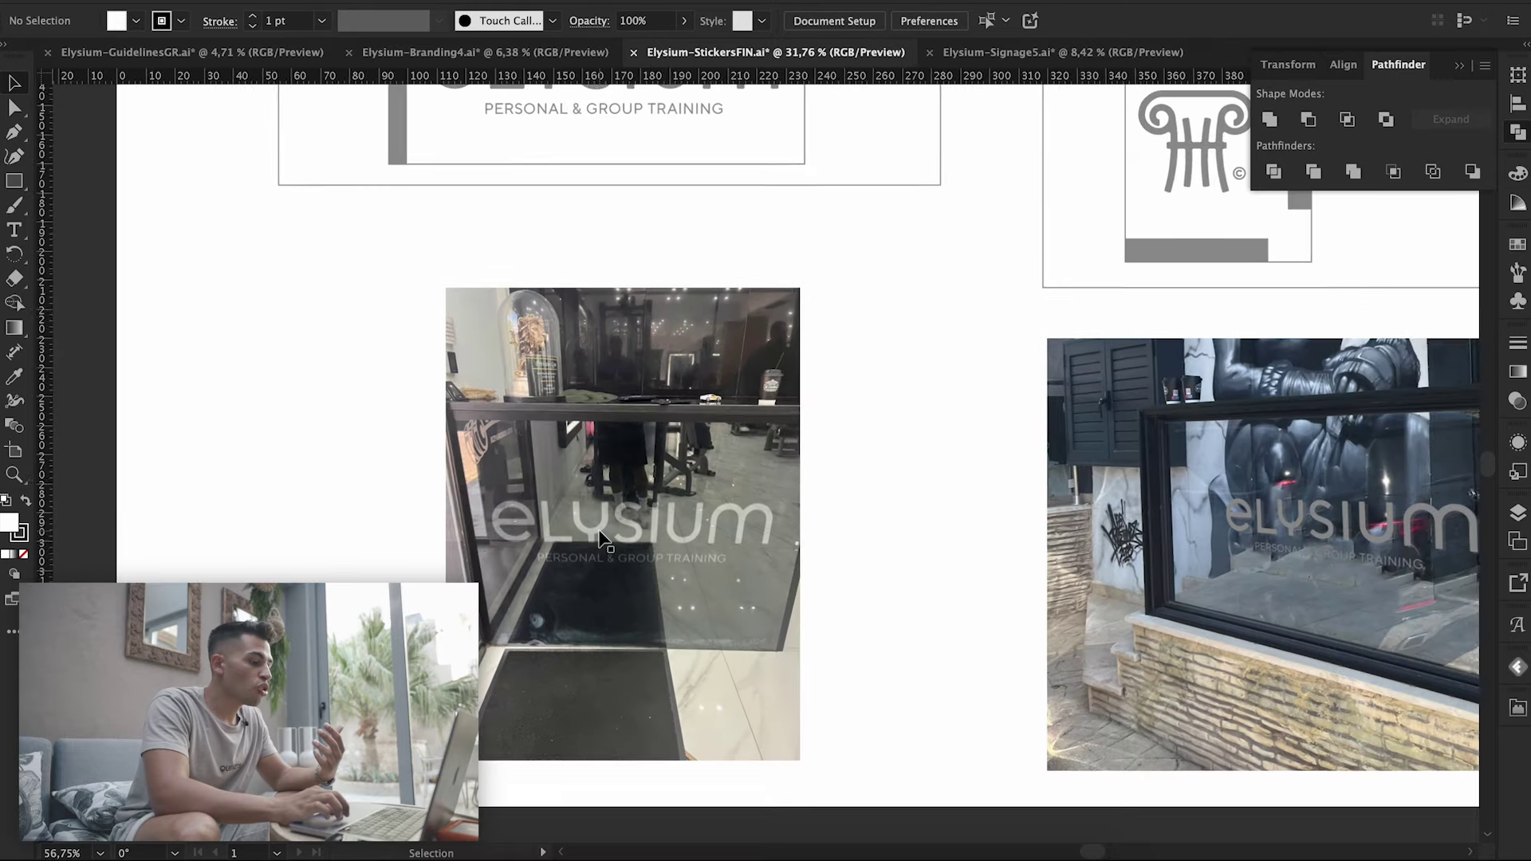
pyautogui.scroll(2, 601, 537)
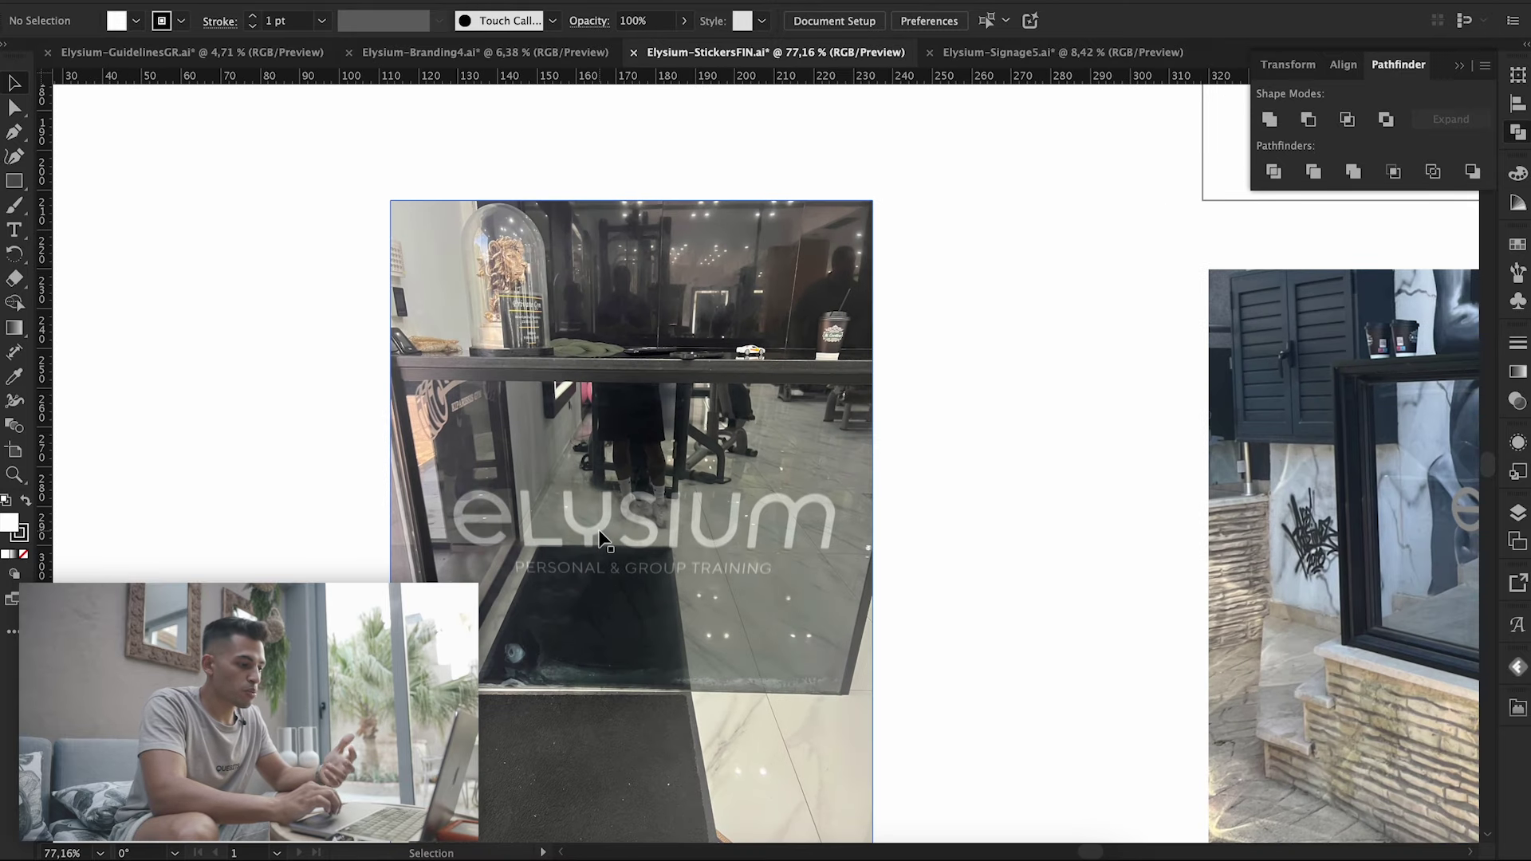
pyautogui.scroll(-2, 633, 523)
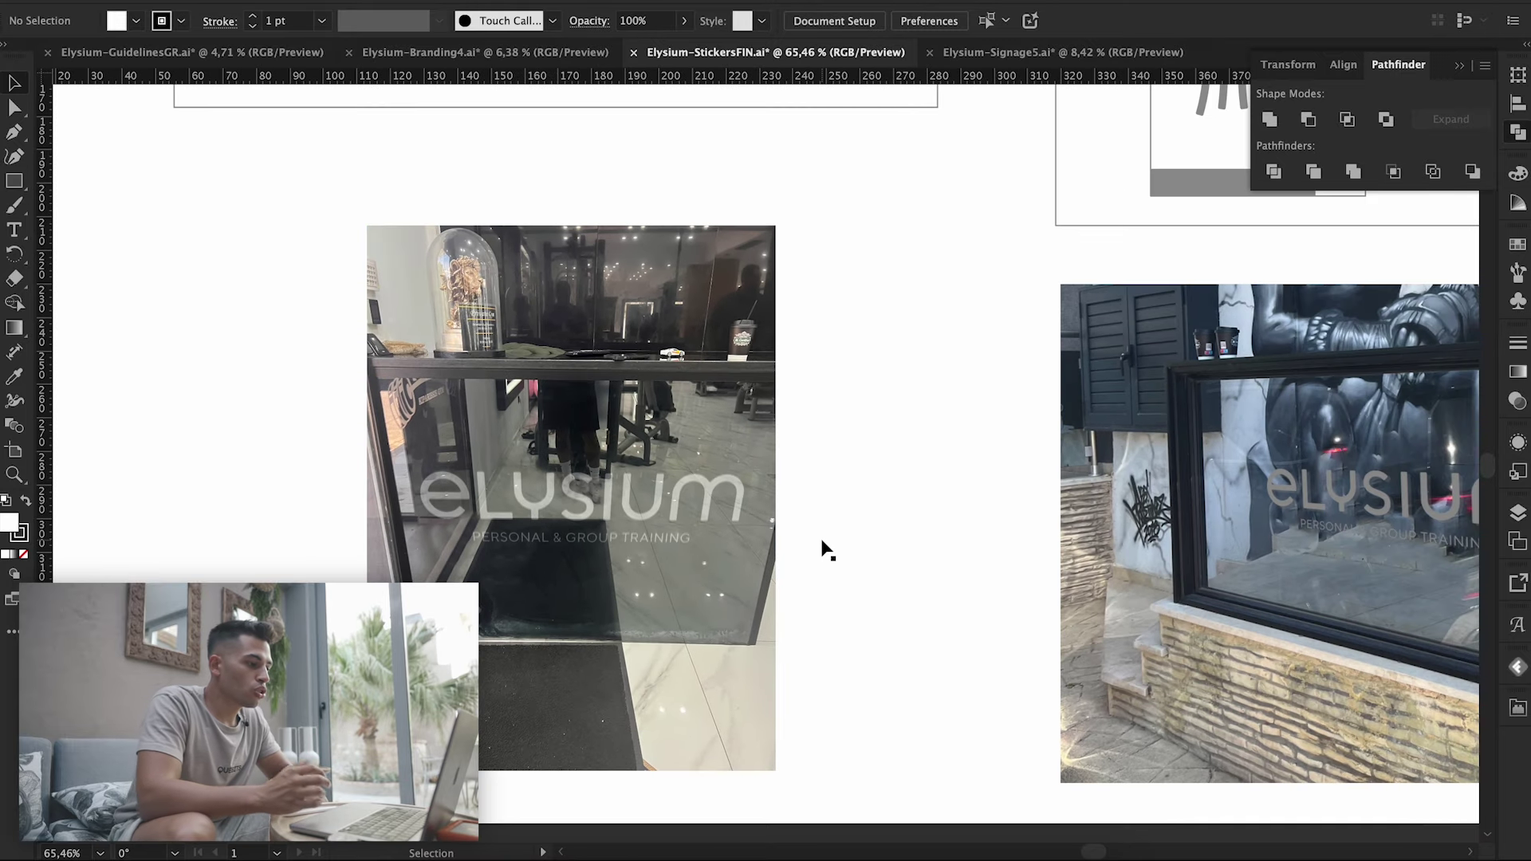
pyautogui.scroll(-1, 828, 550)
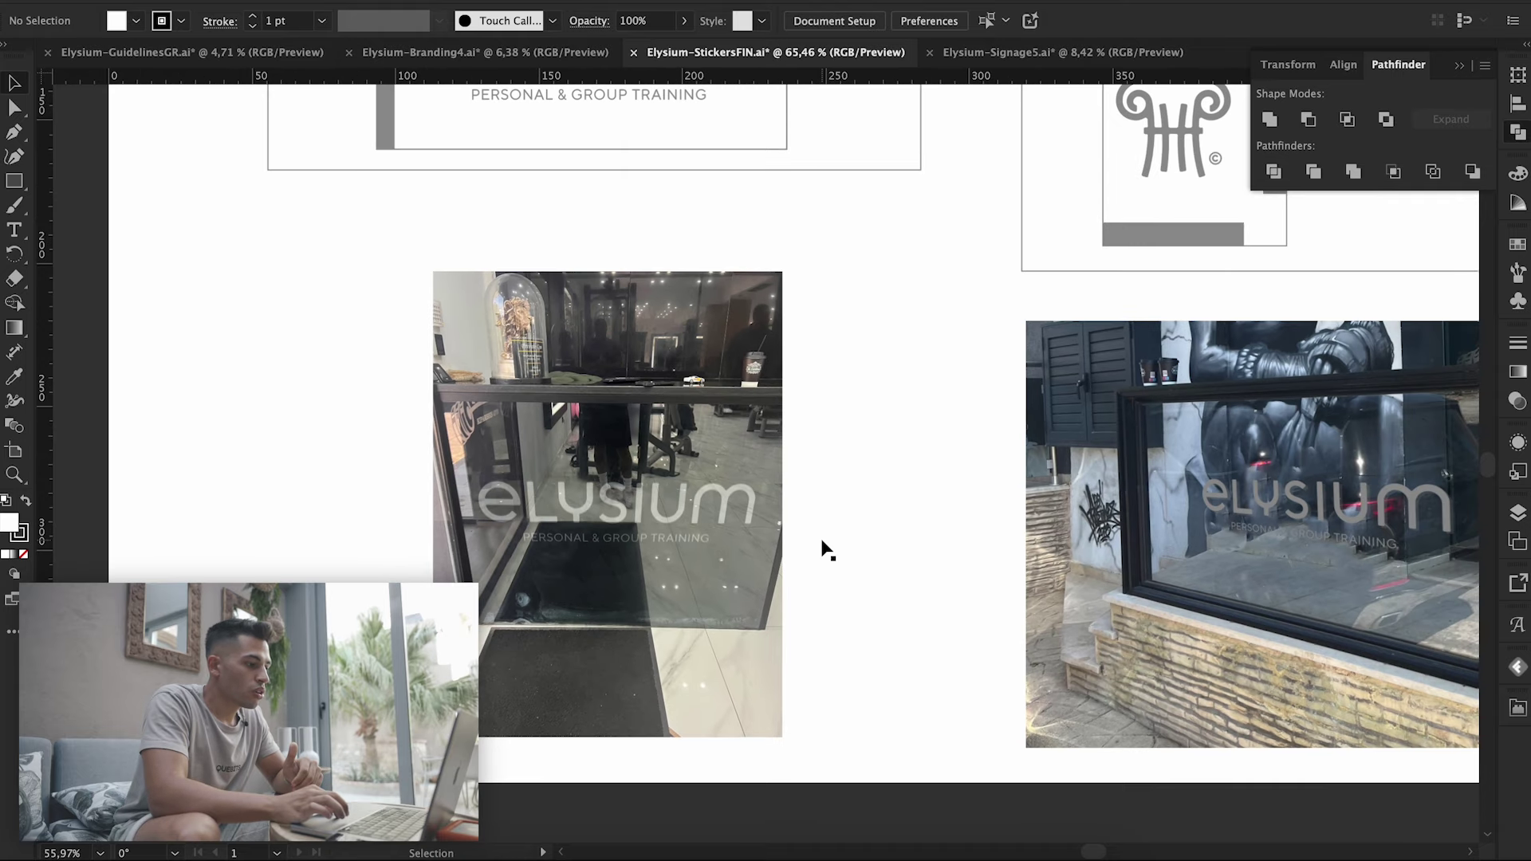
pyautogui.scroll(-1, 828, 550)
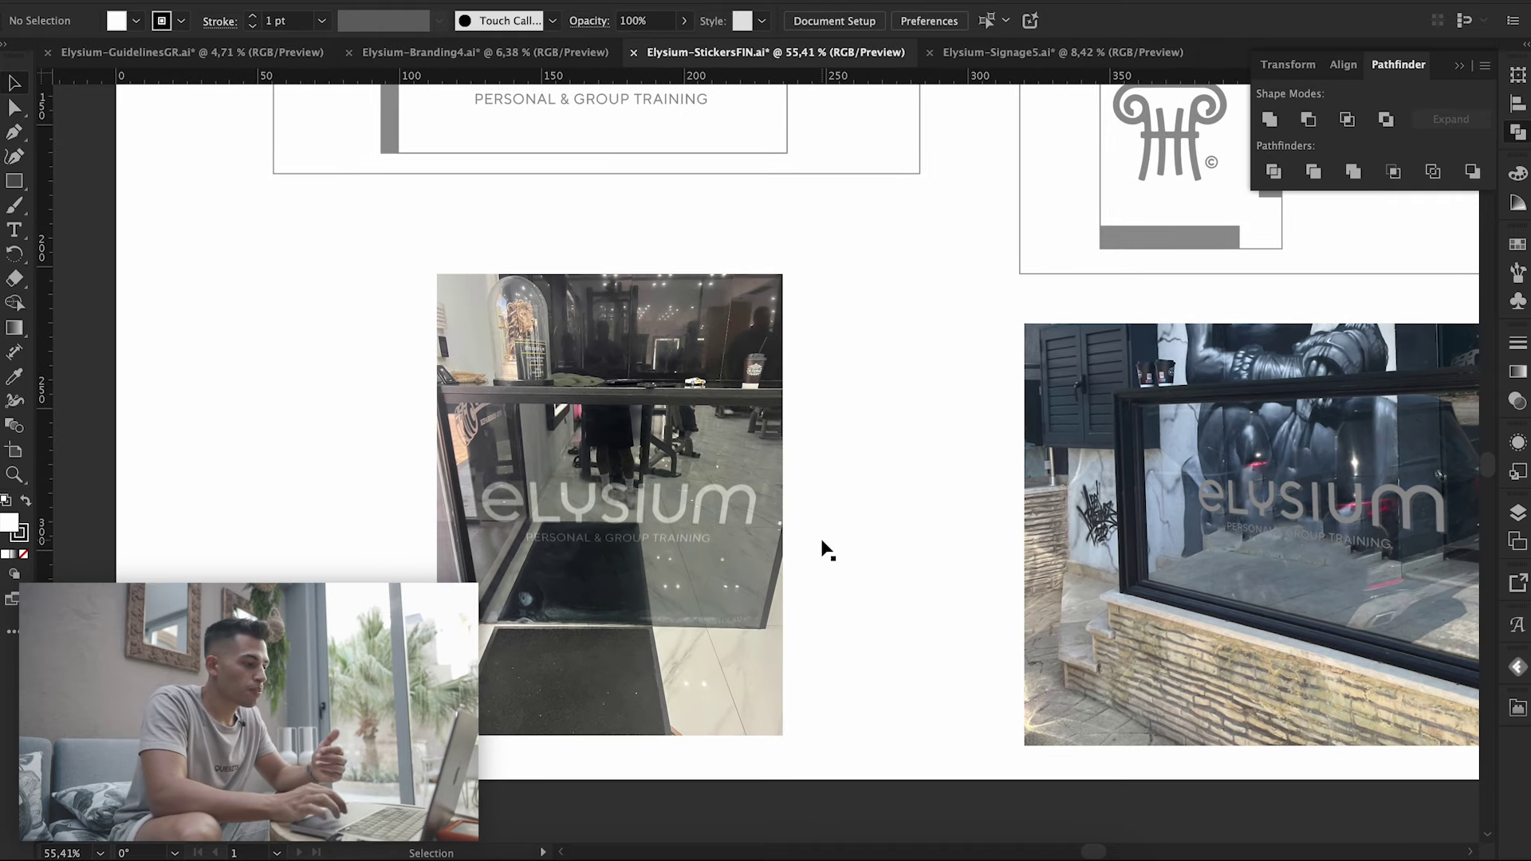
pyautogui.scroll(-1, 826, 550)
pyautogui.scroll(3, 614, 510)
pyautogui.scroll(2, 614, 510)
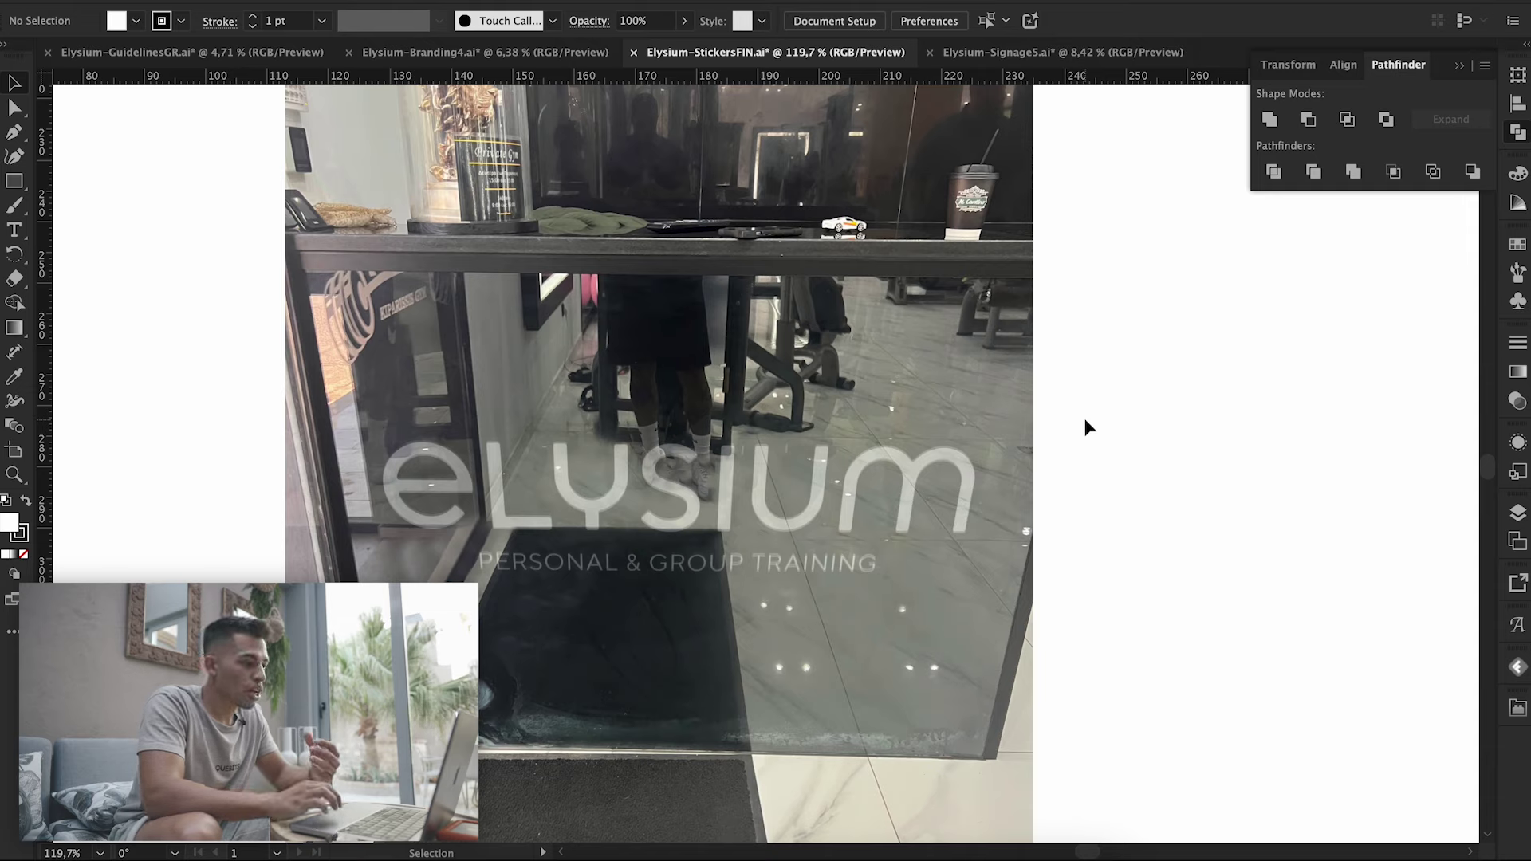
pyautogui.scroll(-1, 1085, 420)
pyautogui.hscroll(1, 1085, 420)
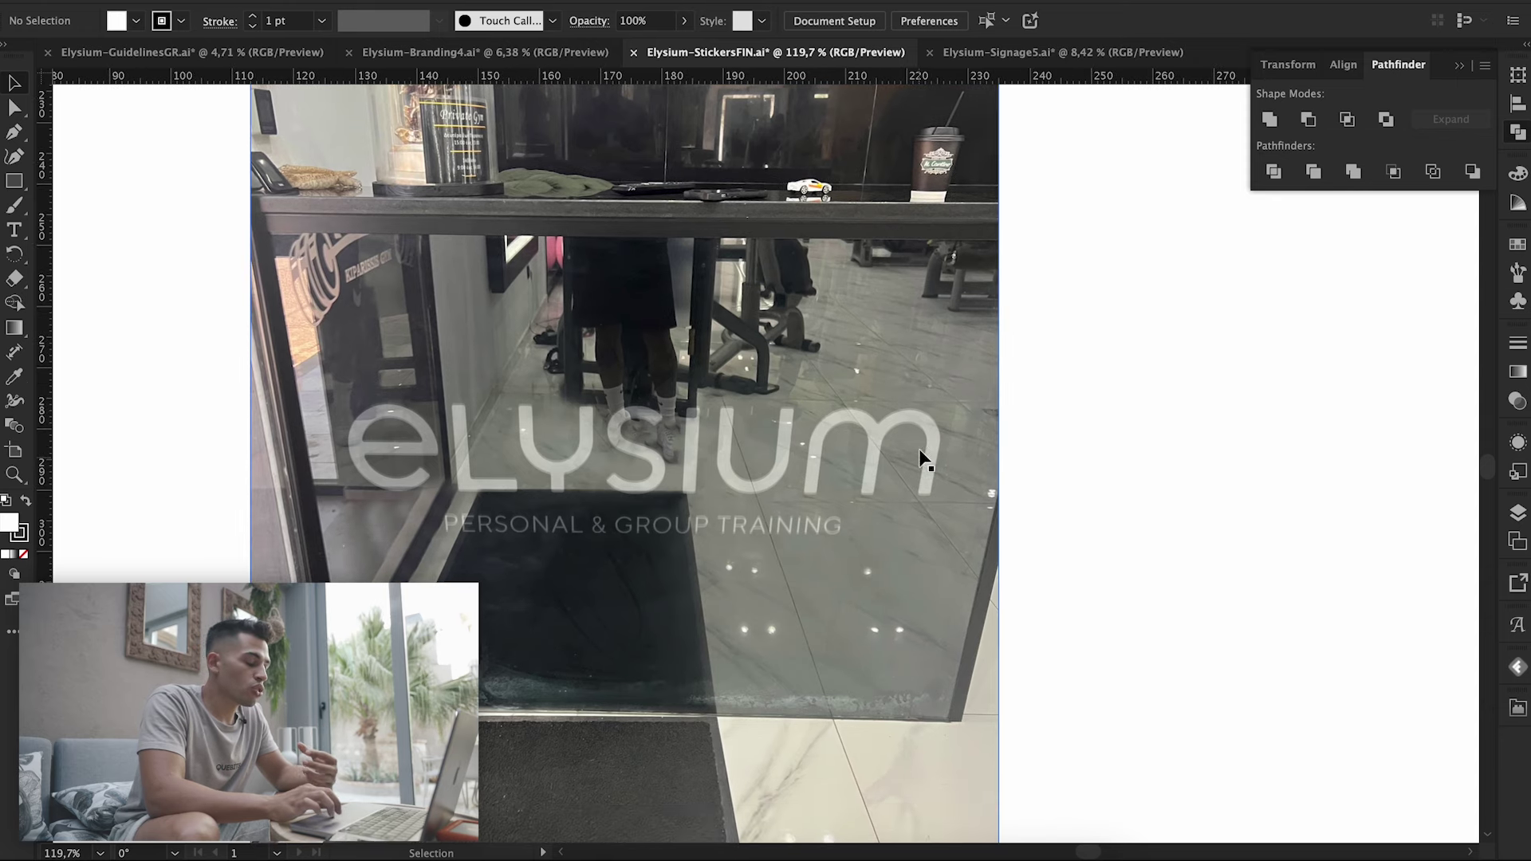
pyautogui.keyDown('alt'); pyautogui.scroll(3, 855, 496); pyautogui.keyUp('alt')
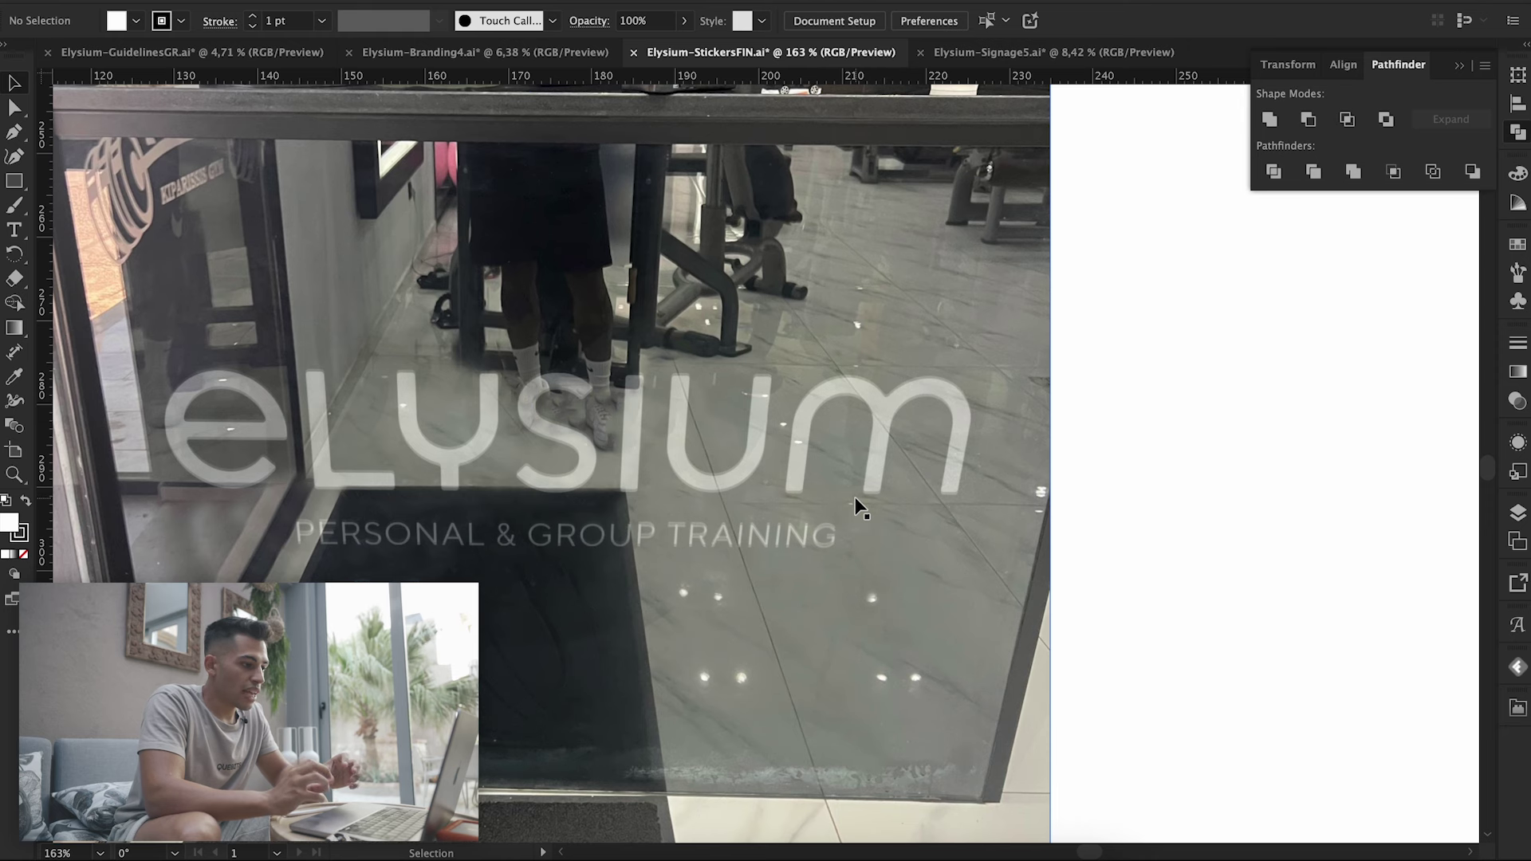
pyautogui.keyDown('alt'); pyautogui.scroll(-2, 855, 498); pyautogui.keyUp('alt')
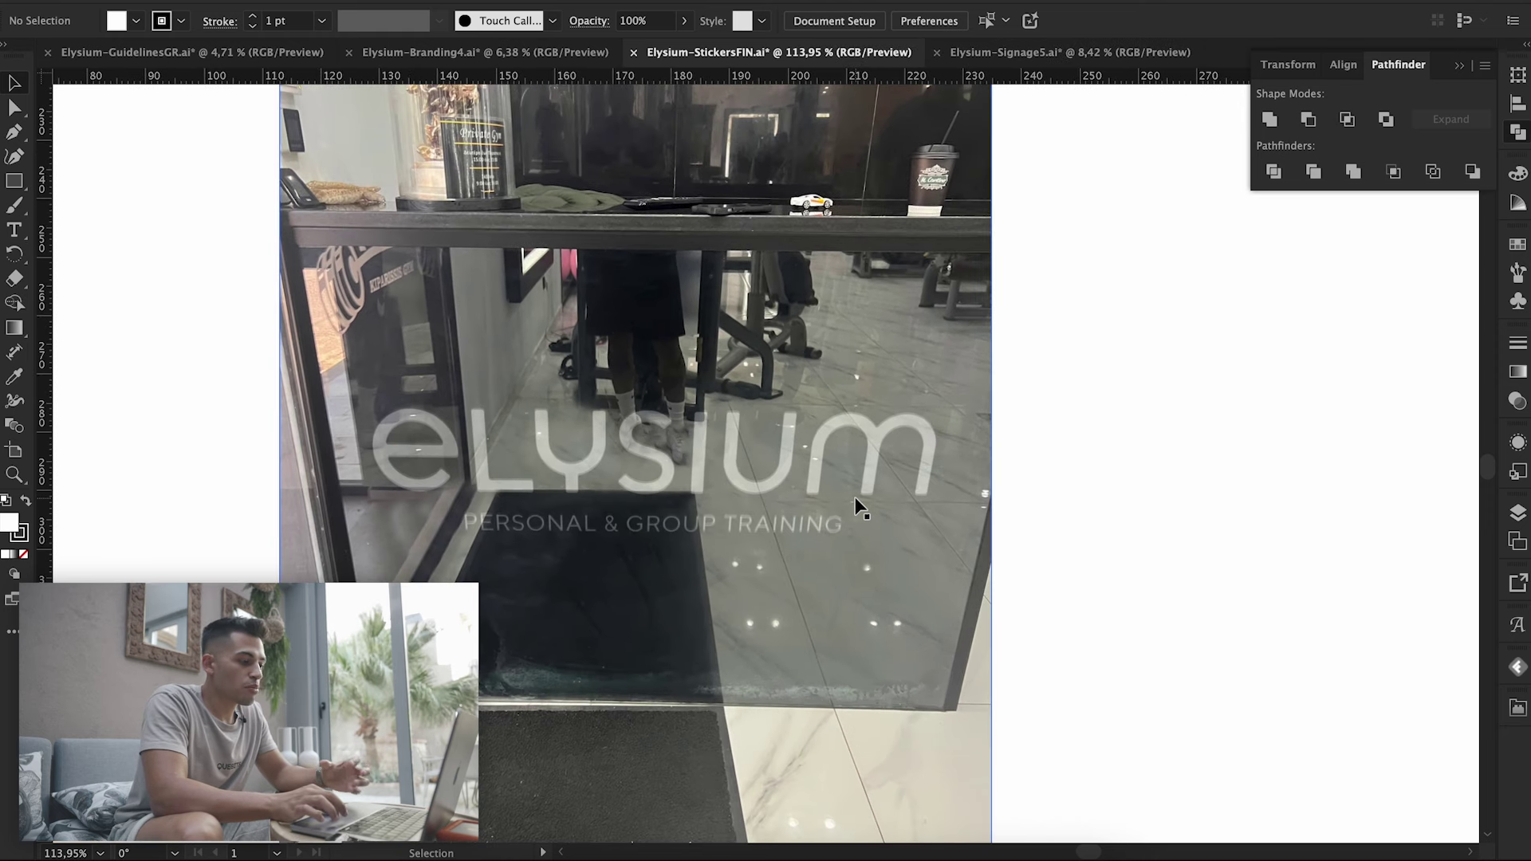
pyautogui.keyDown('alt'); pyautogui.scroll(-1, 855, 508); pyautogui.keyUp('alt')
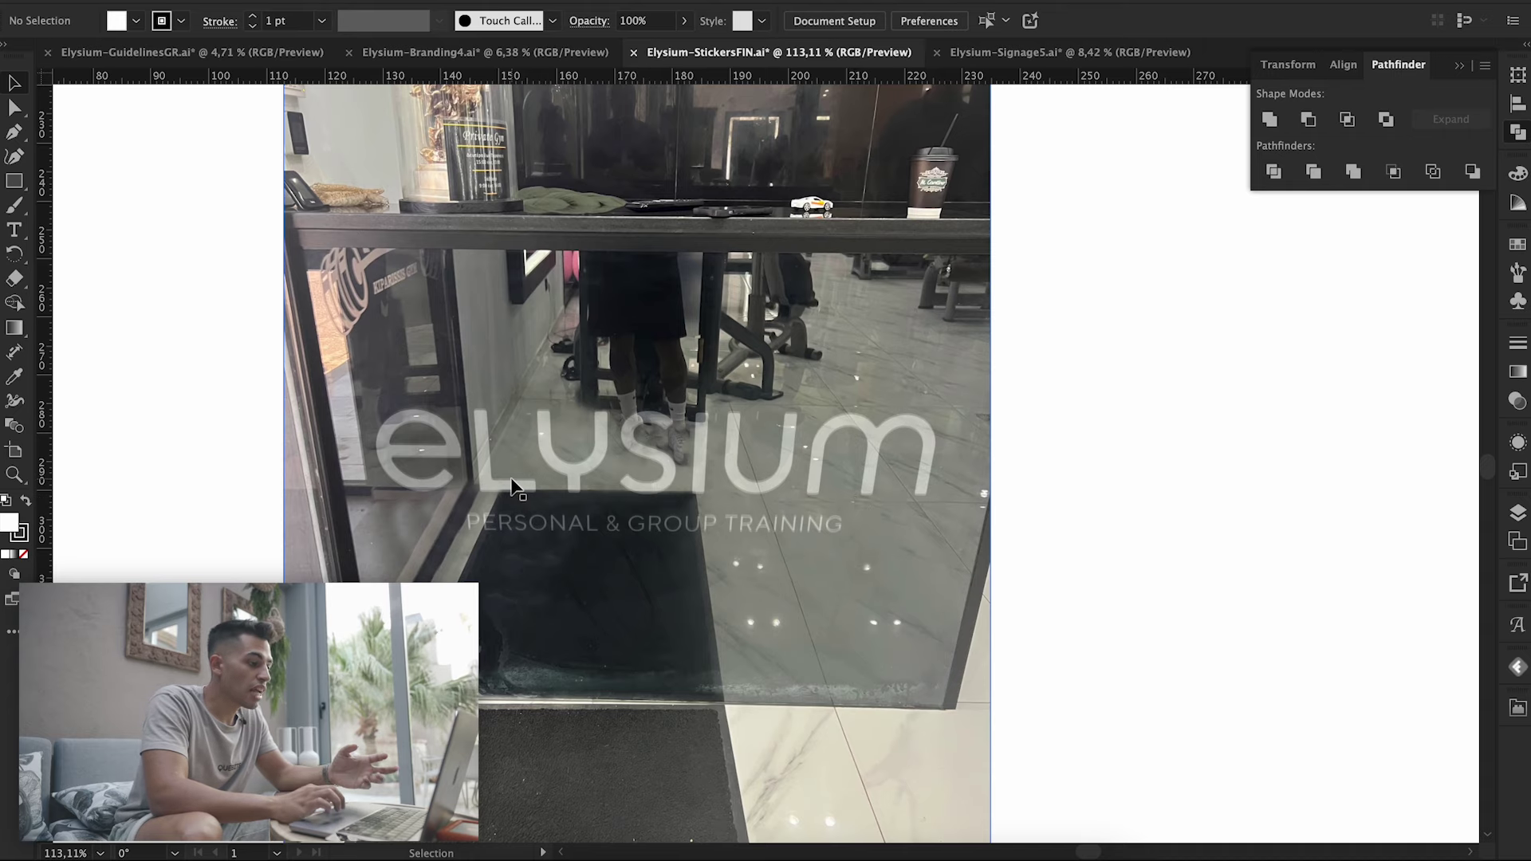
pyautogui.scroll(2, 462, 423)
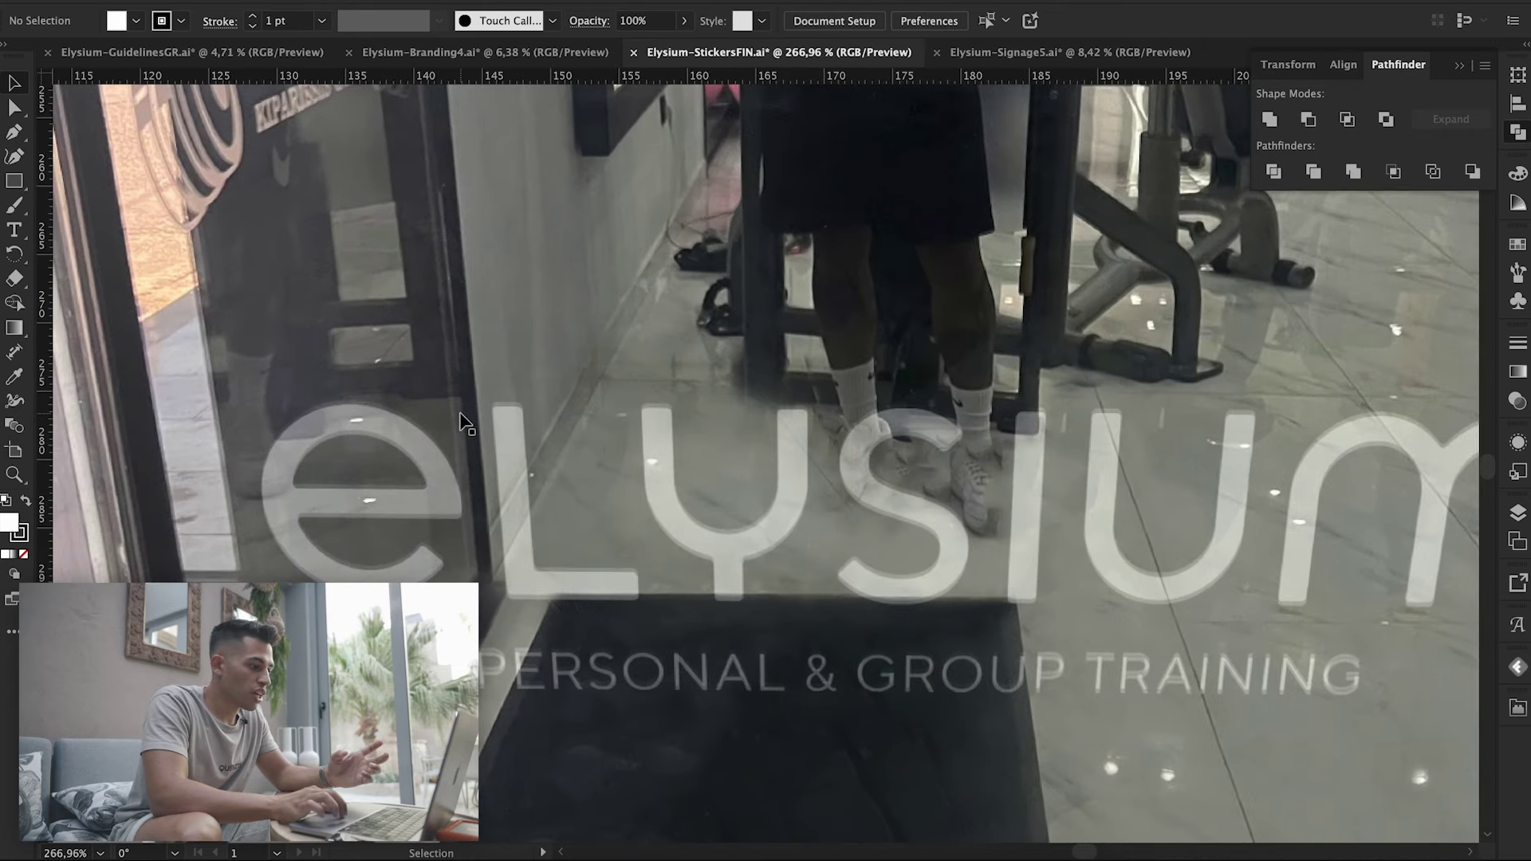
pyautogui.scroll(2, 571, 581)
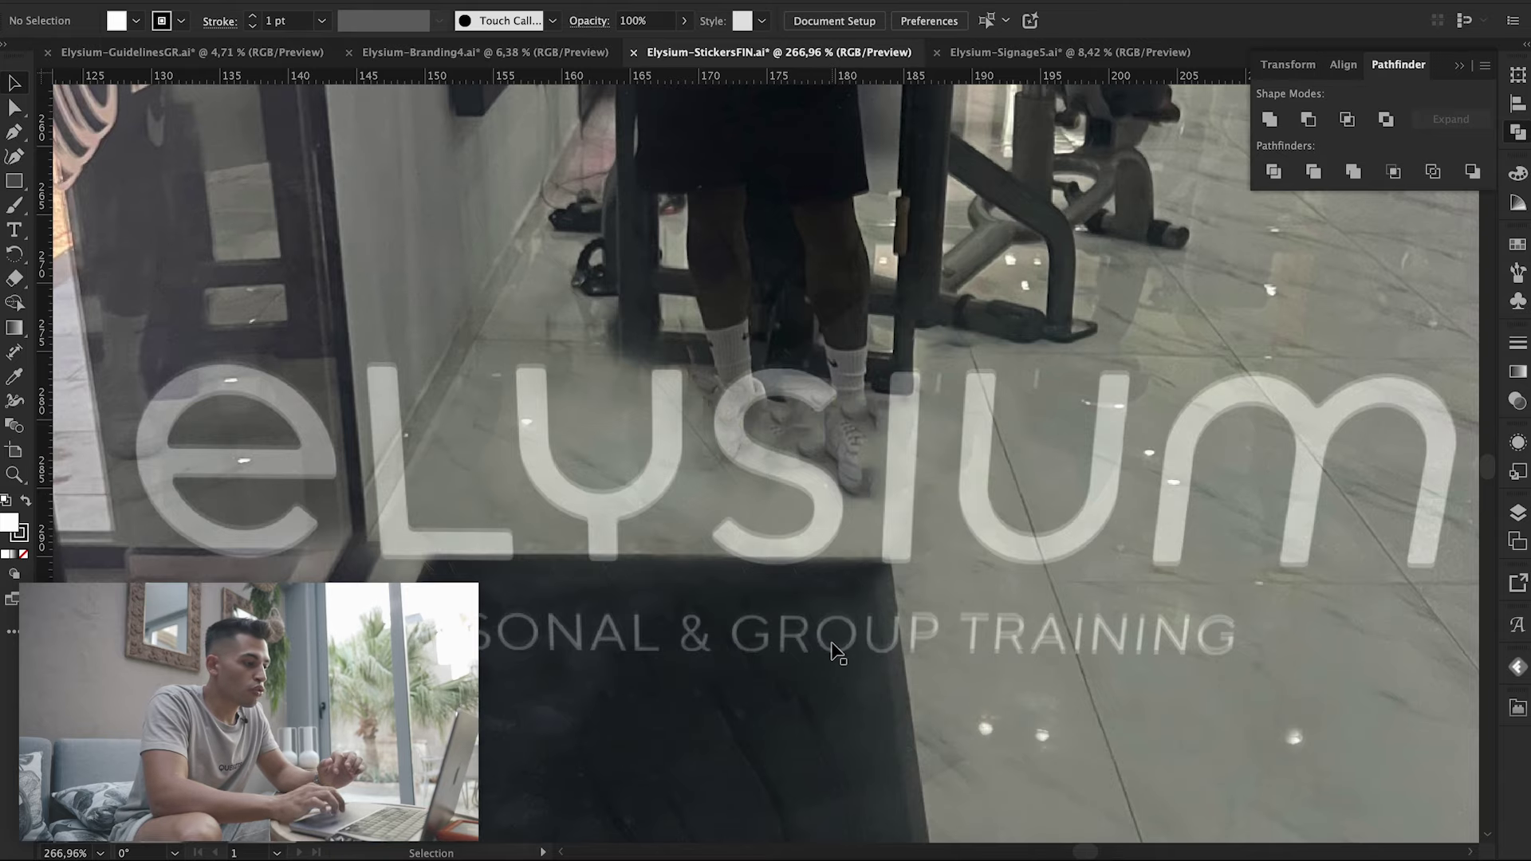
pyautogui.scroll(-3, 831, 644)
pyautogui.scroll(-2, 831, 644)
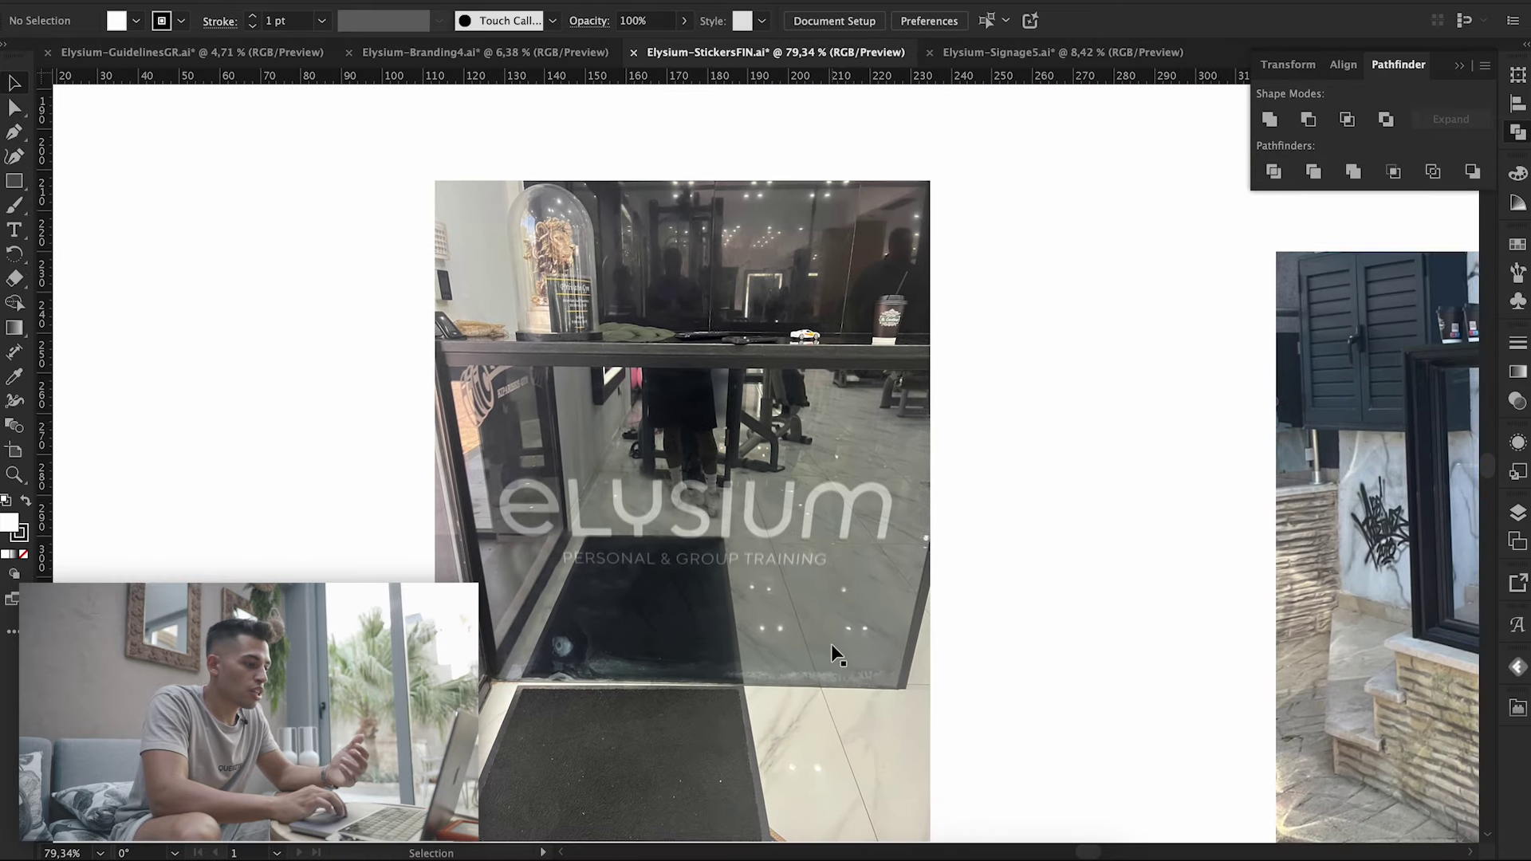
pyautogui.hscroll(3, 830, 643)
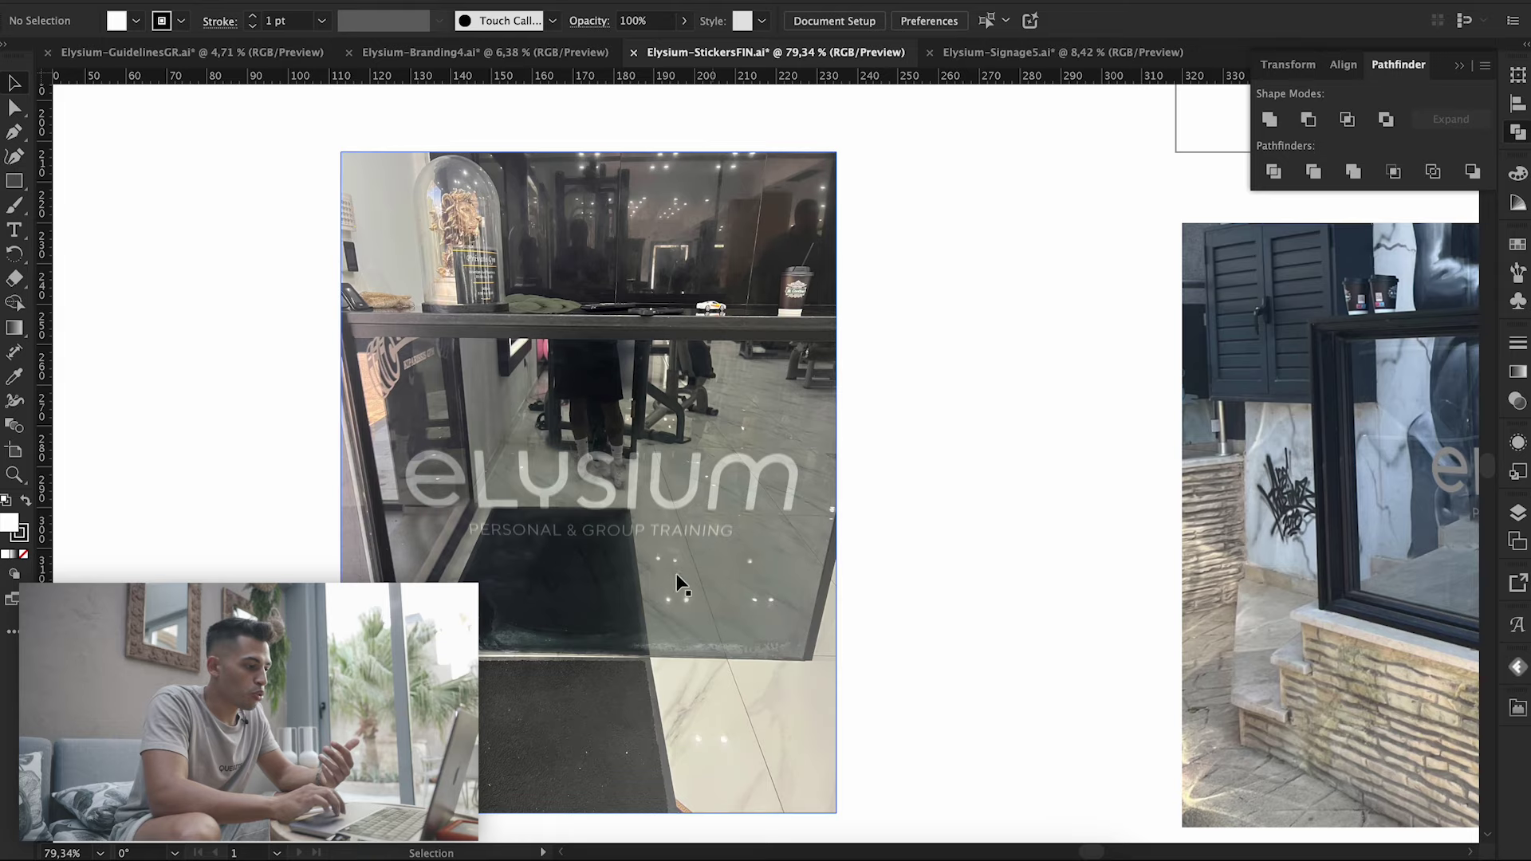
pyautogui.scroll(3, 608, 538)
pyautogui.scroll(3, 609, 542)
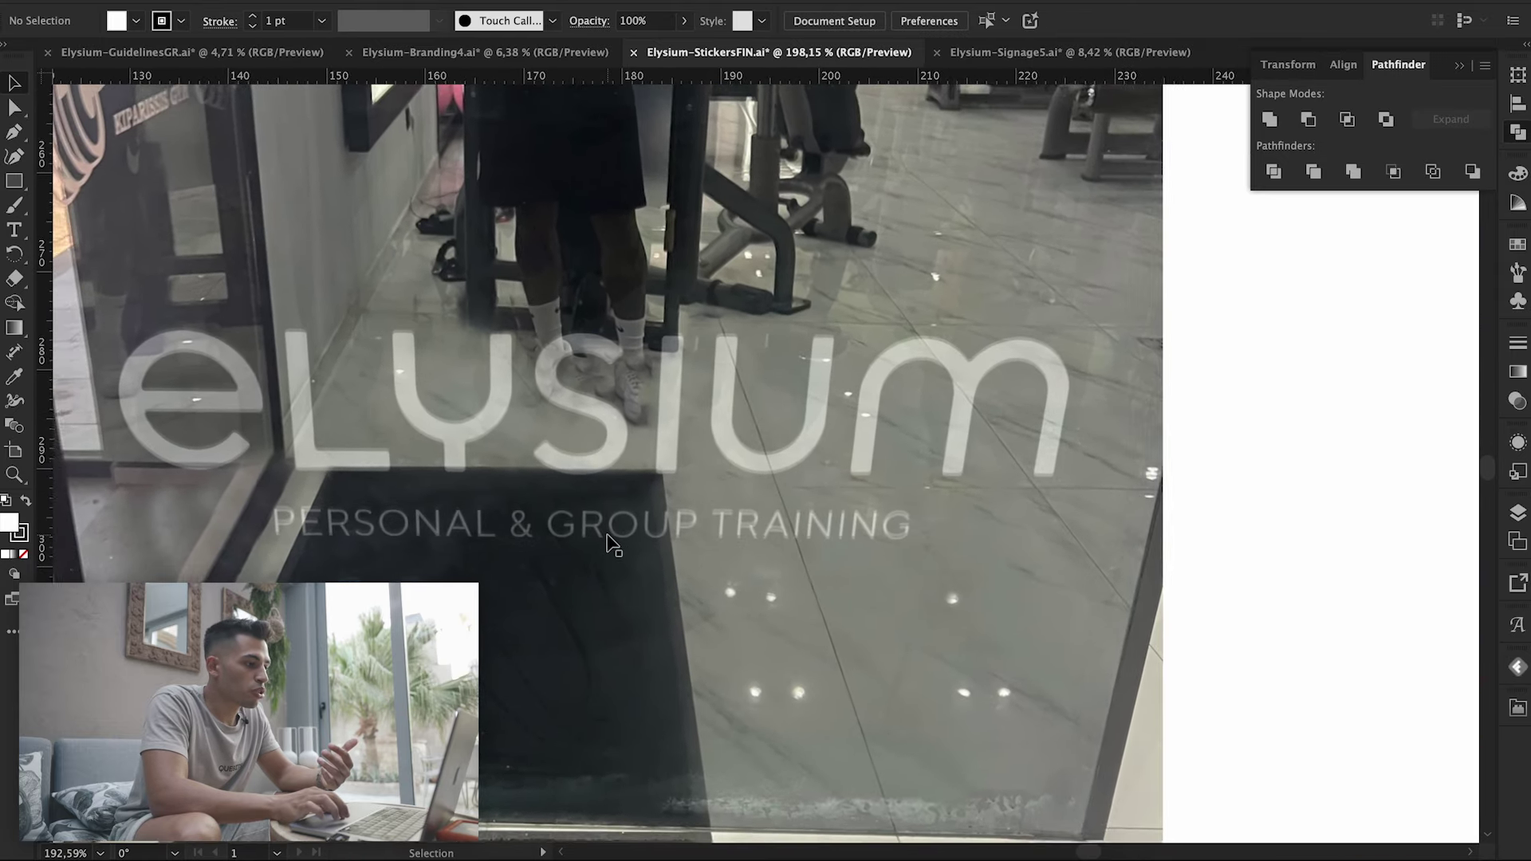
pyautogui.scroll(-3, 610, 545)
pyautogui.scroll(-3, 610, 544)
pyautogui.scroll(-3, 836, 577)
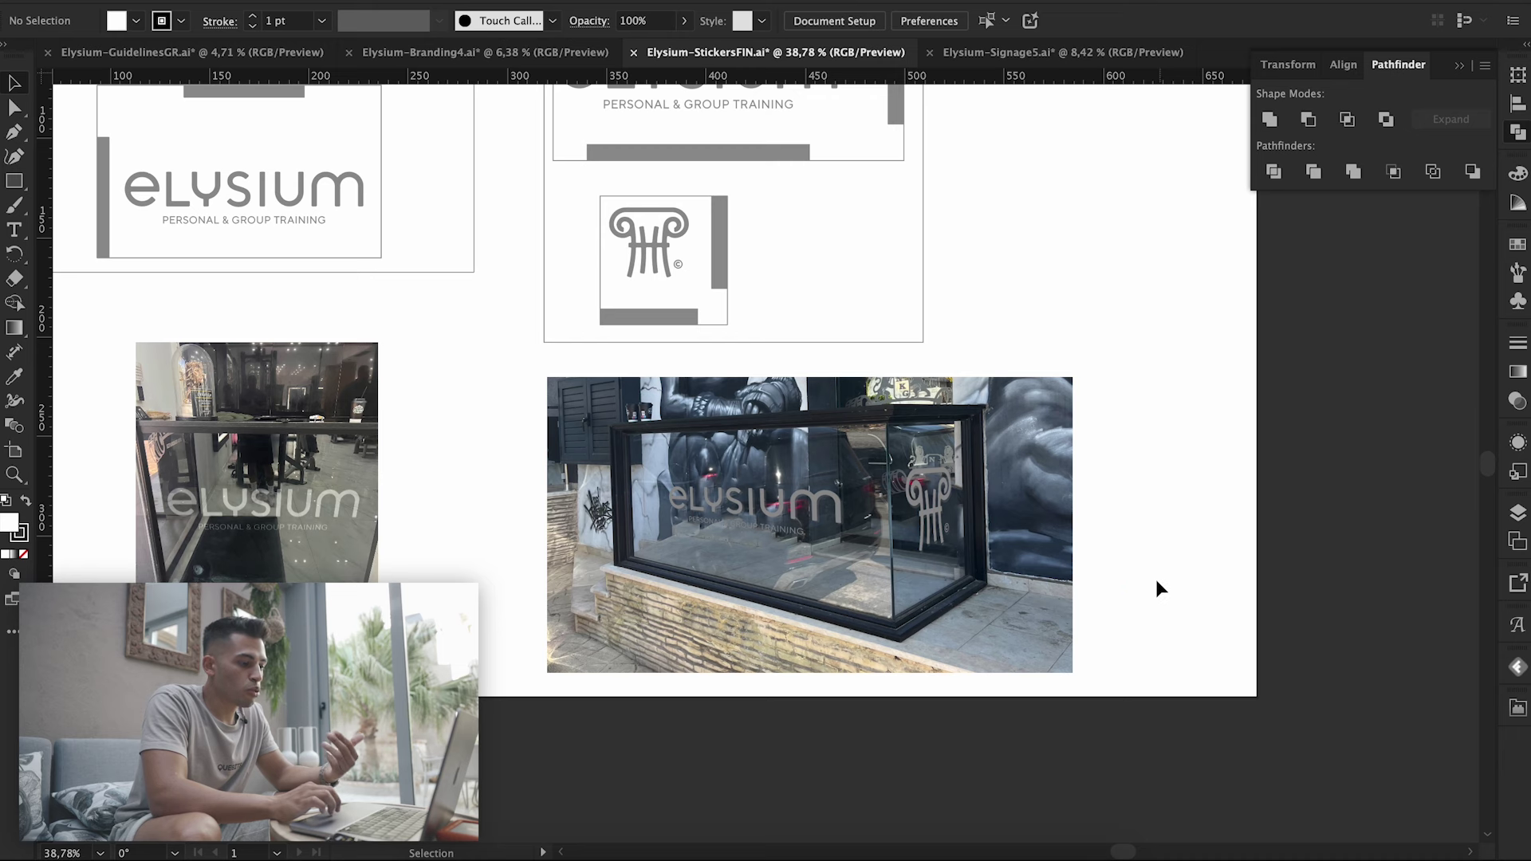
pyautogui.scroll(3, 1086, 486)
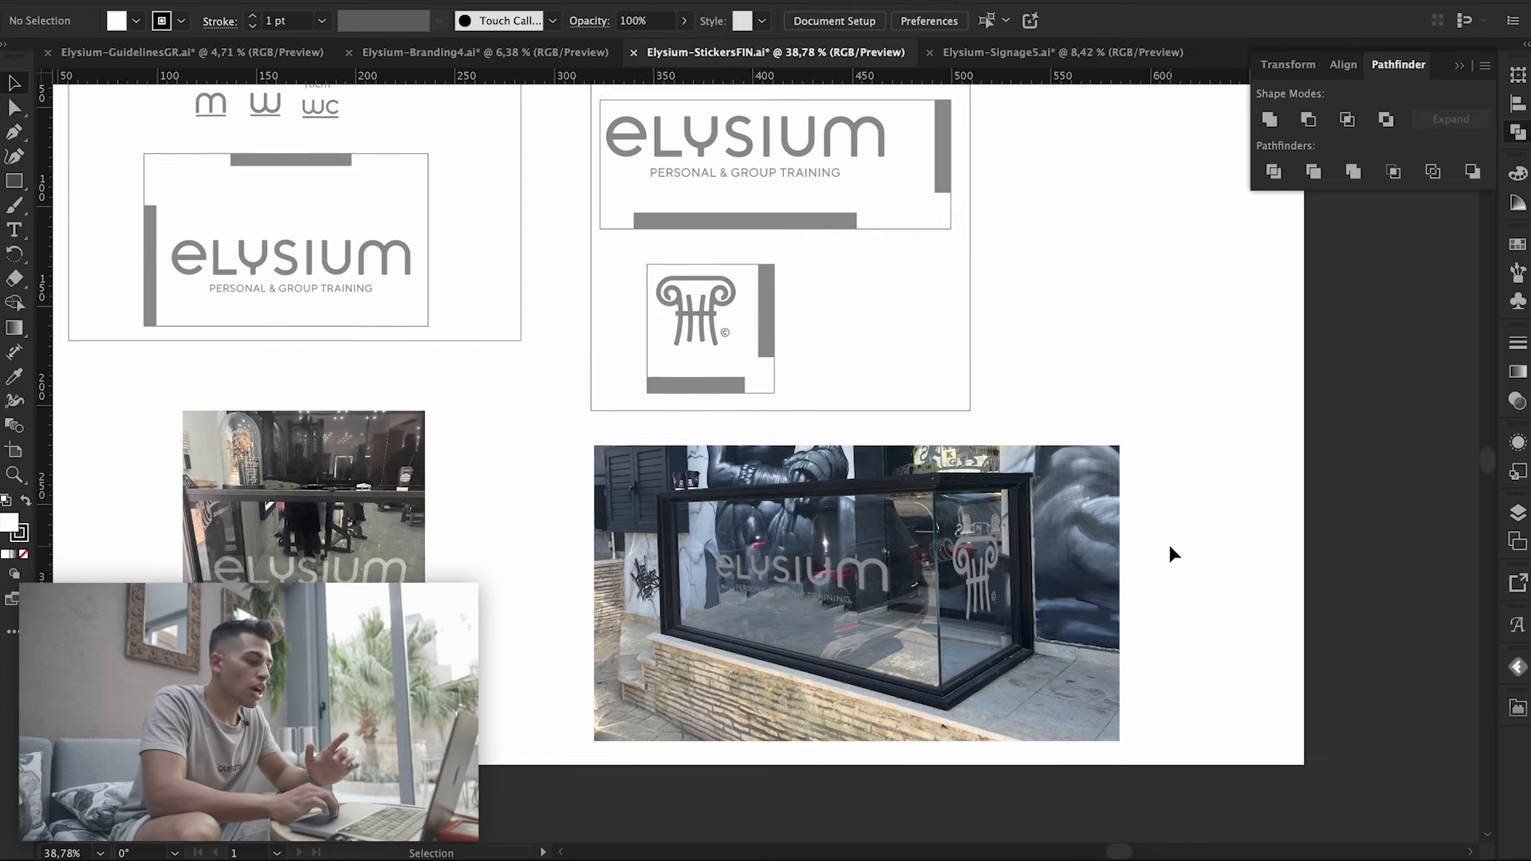
pyautogui.scroll(3, 1169, 544)
pyautogui.scroll(2, 977, 572)
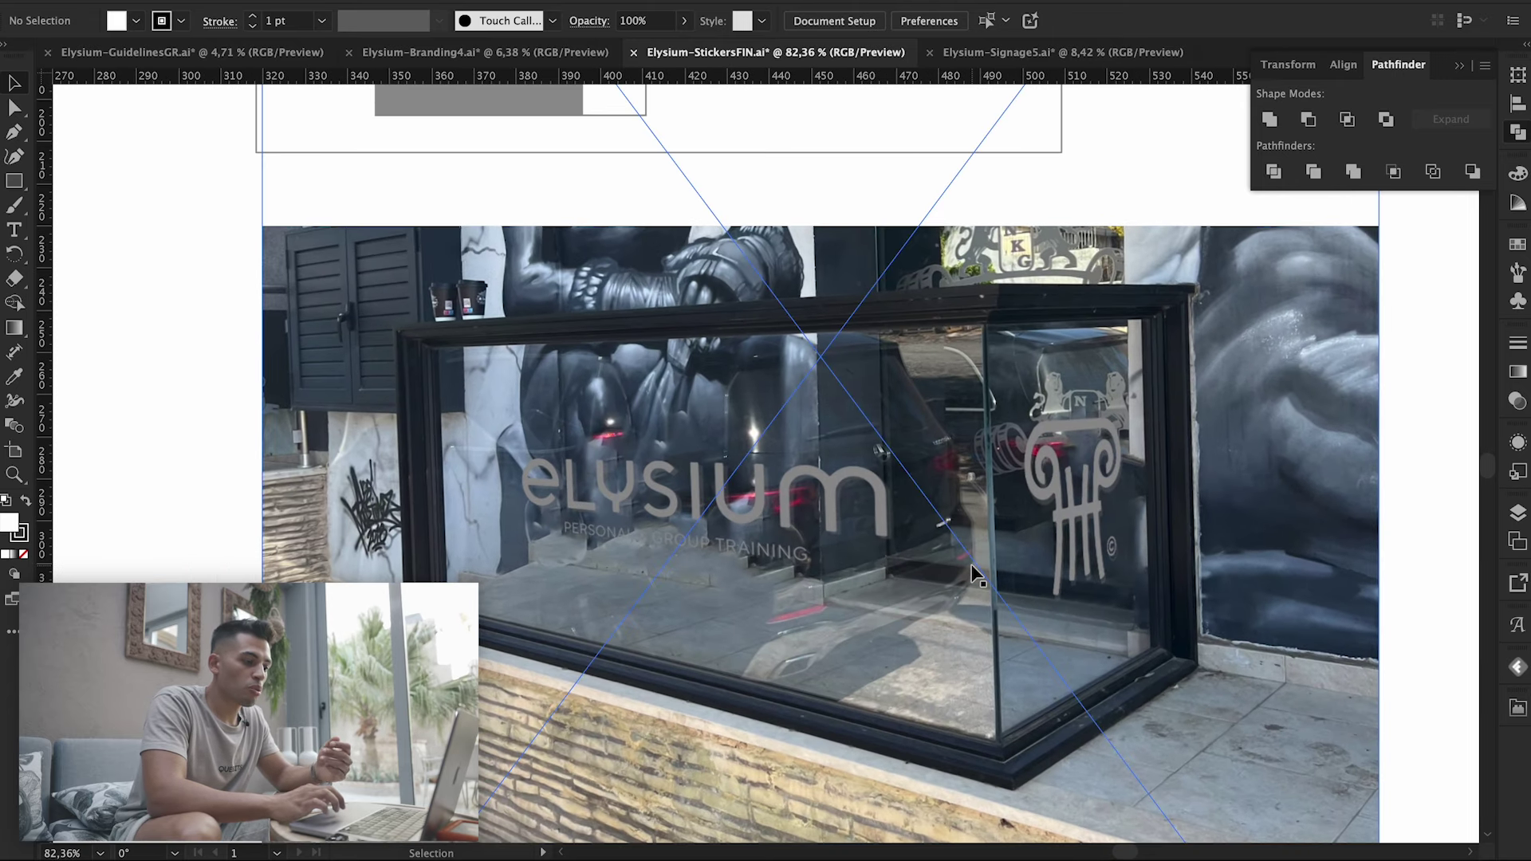
pyautogui.scroll(-2, 937, 568)
pyautogui.scroll(-1, 925, 558)
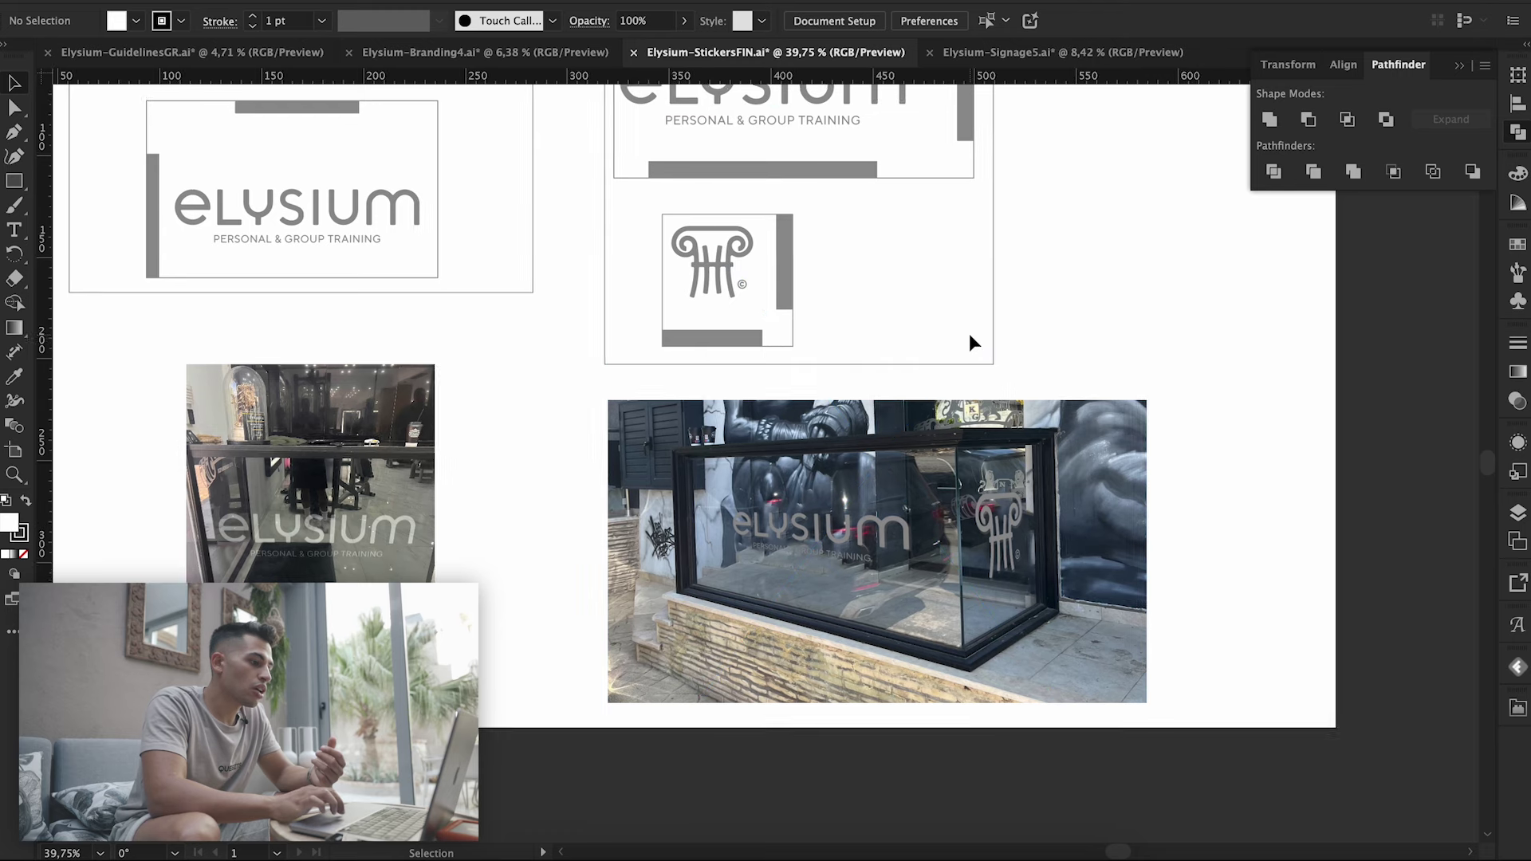
pyautogui.scroll(3, 969, 333)
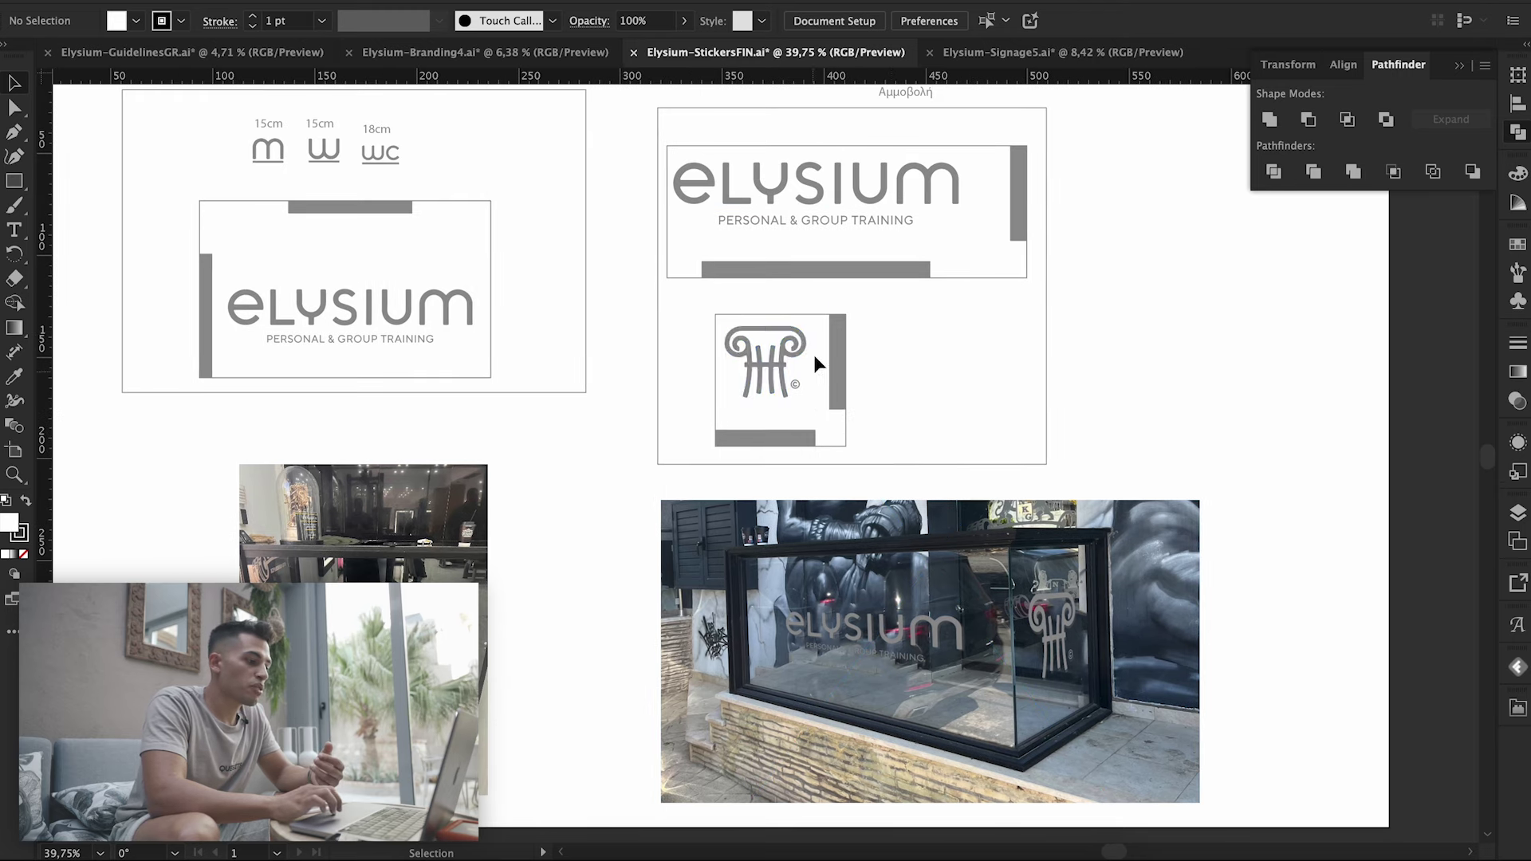
pyautogui.scroll(-1, 929, 461)
pyautogui.scroll(-1, 928, 459)
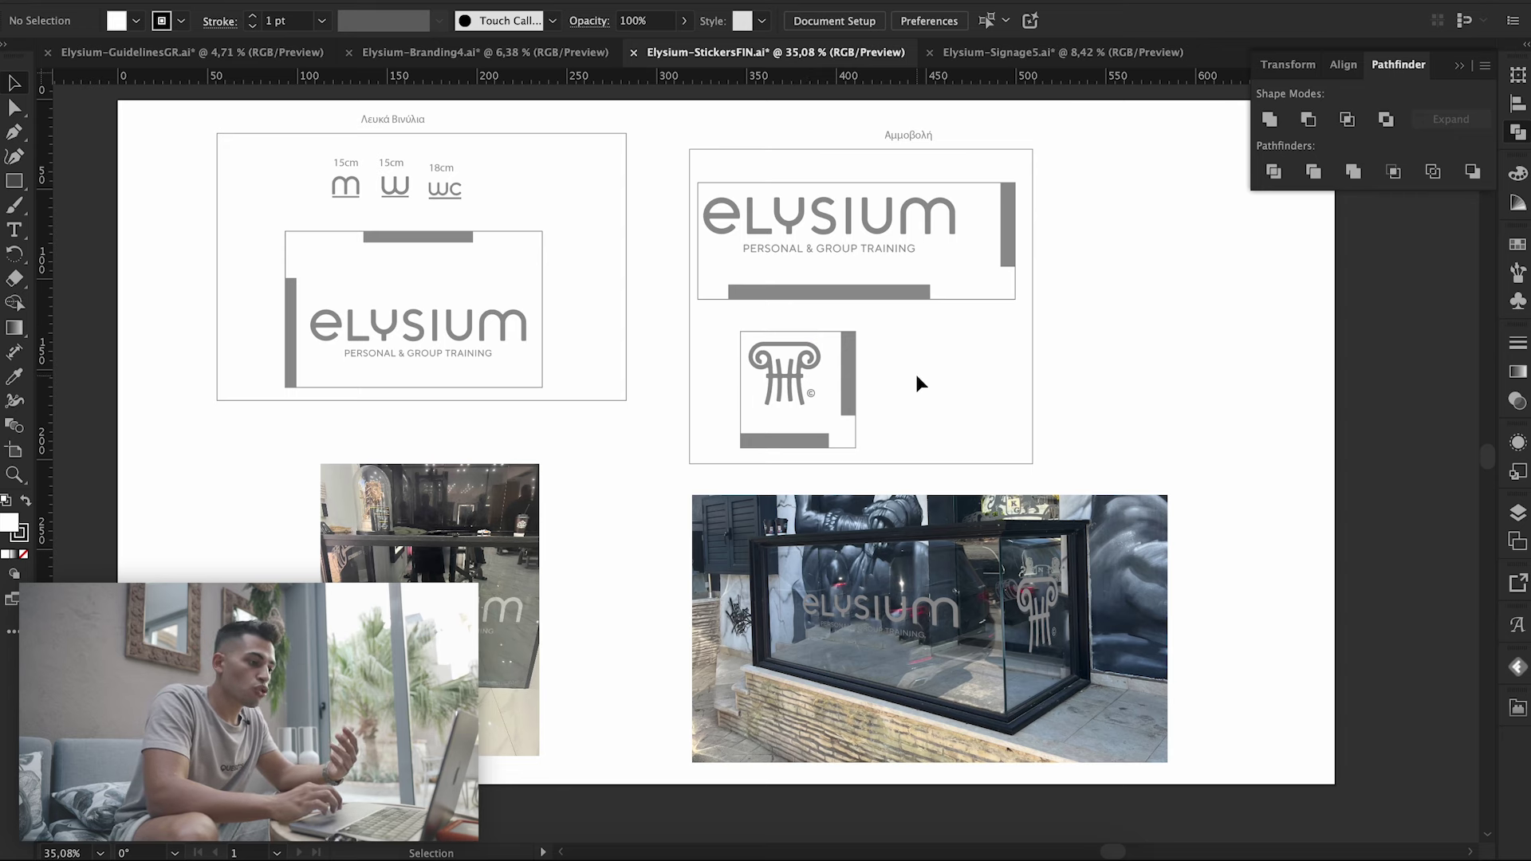
# - Bring up Elysium-Signage5.ai and pan to the storefront sign above the mural
pyautogui.click(999, 52)
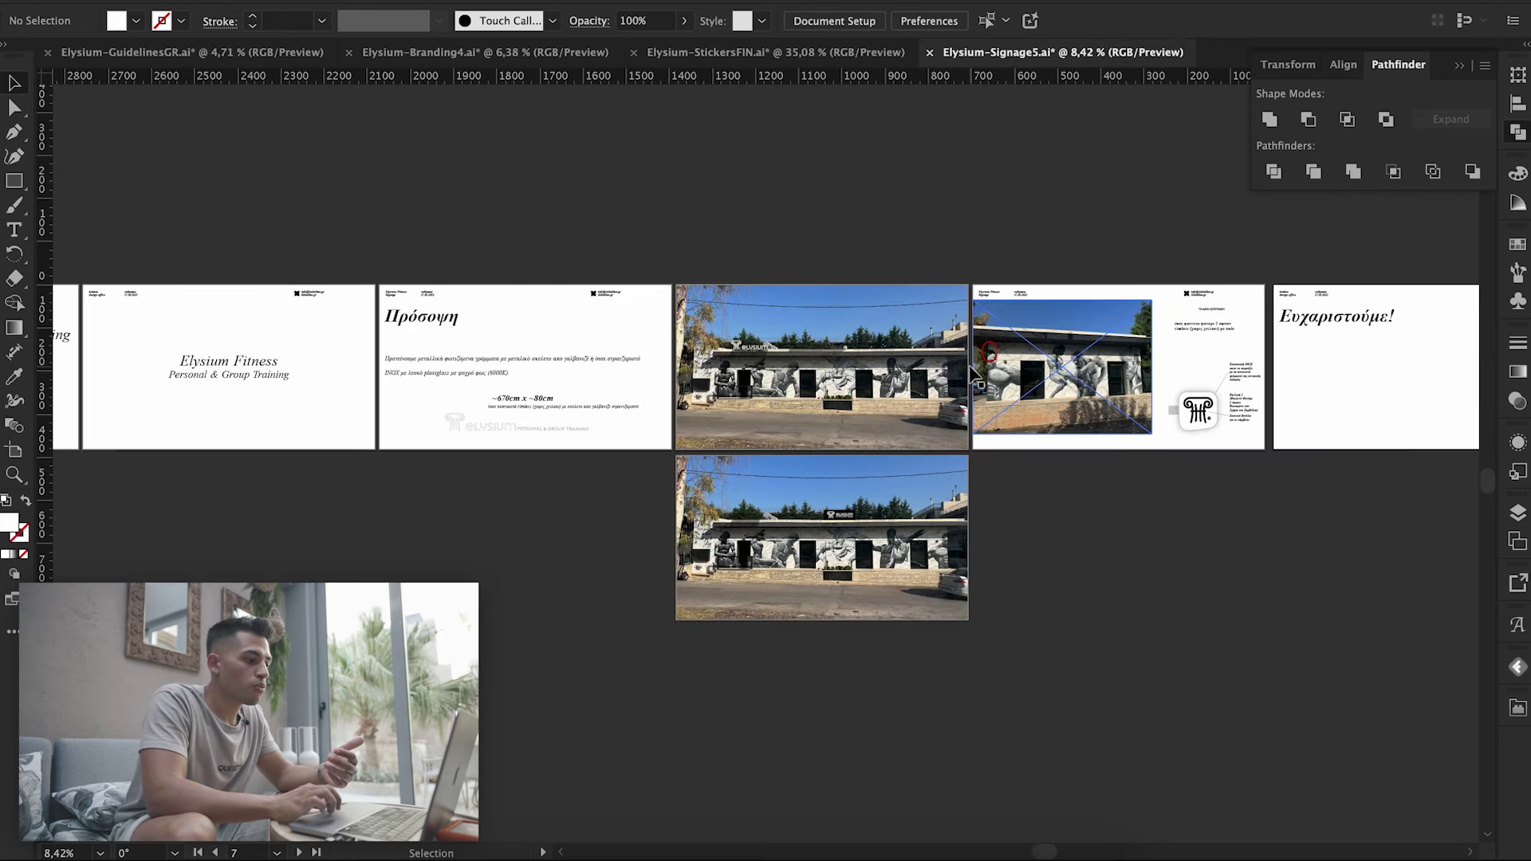
pyautogui.hscroll(5, 716, 410)
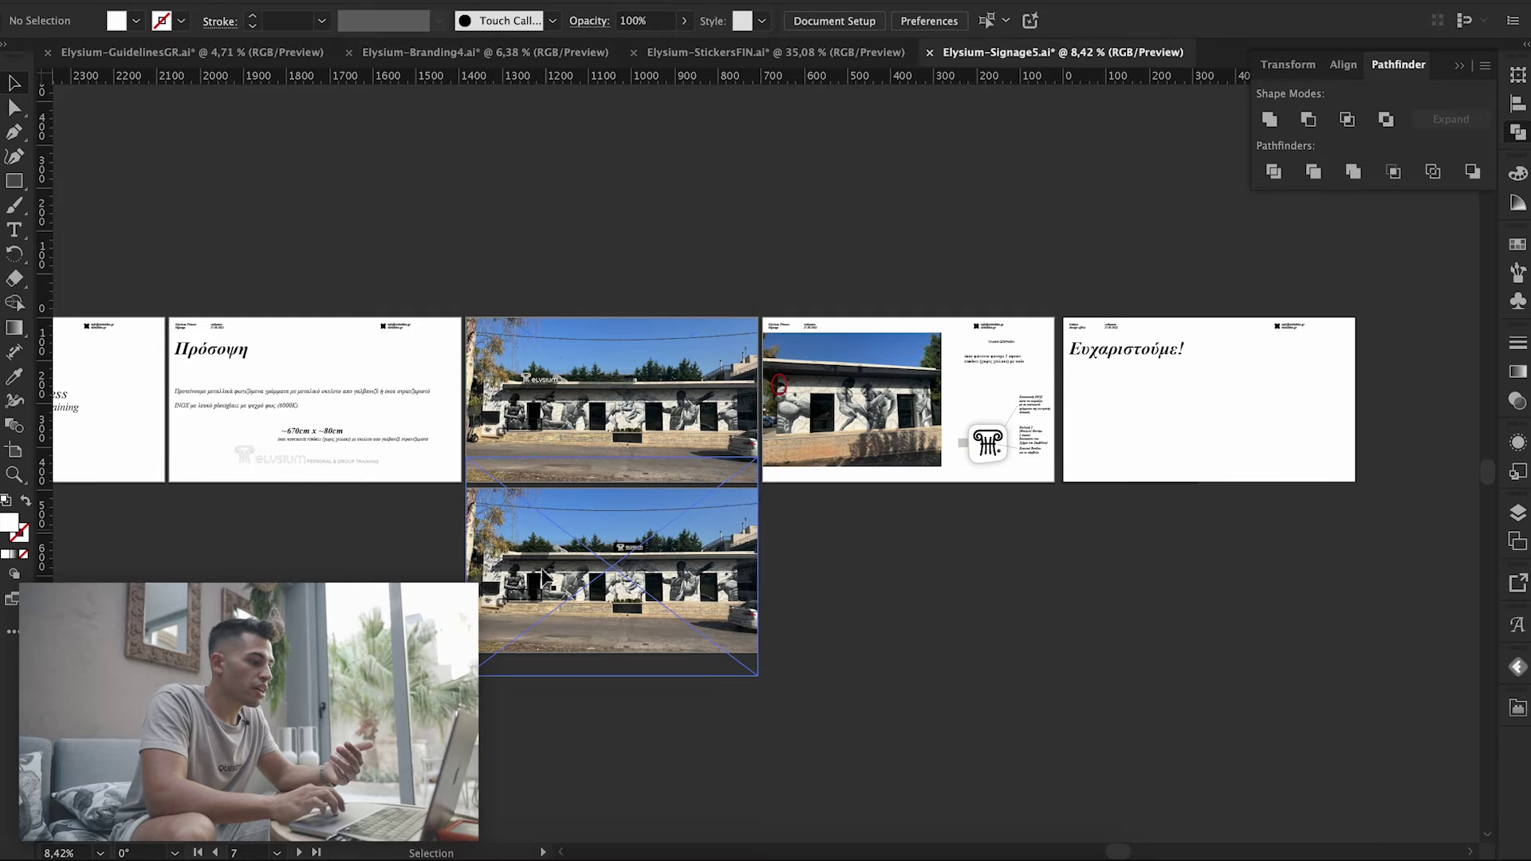
pyautogui.scroll(5, 705, 420)
pyautogui.scroll(2, 948, 527)
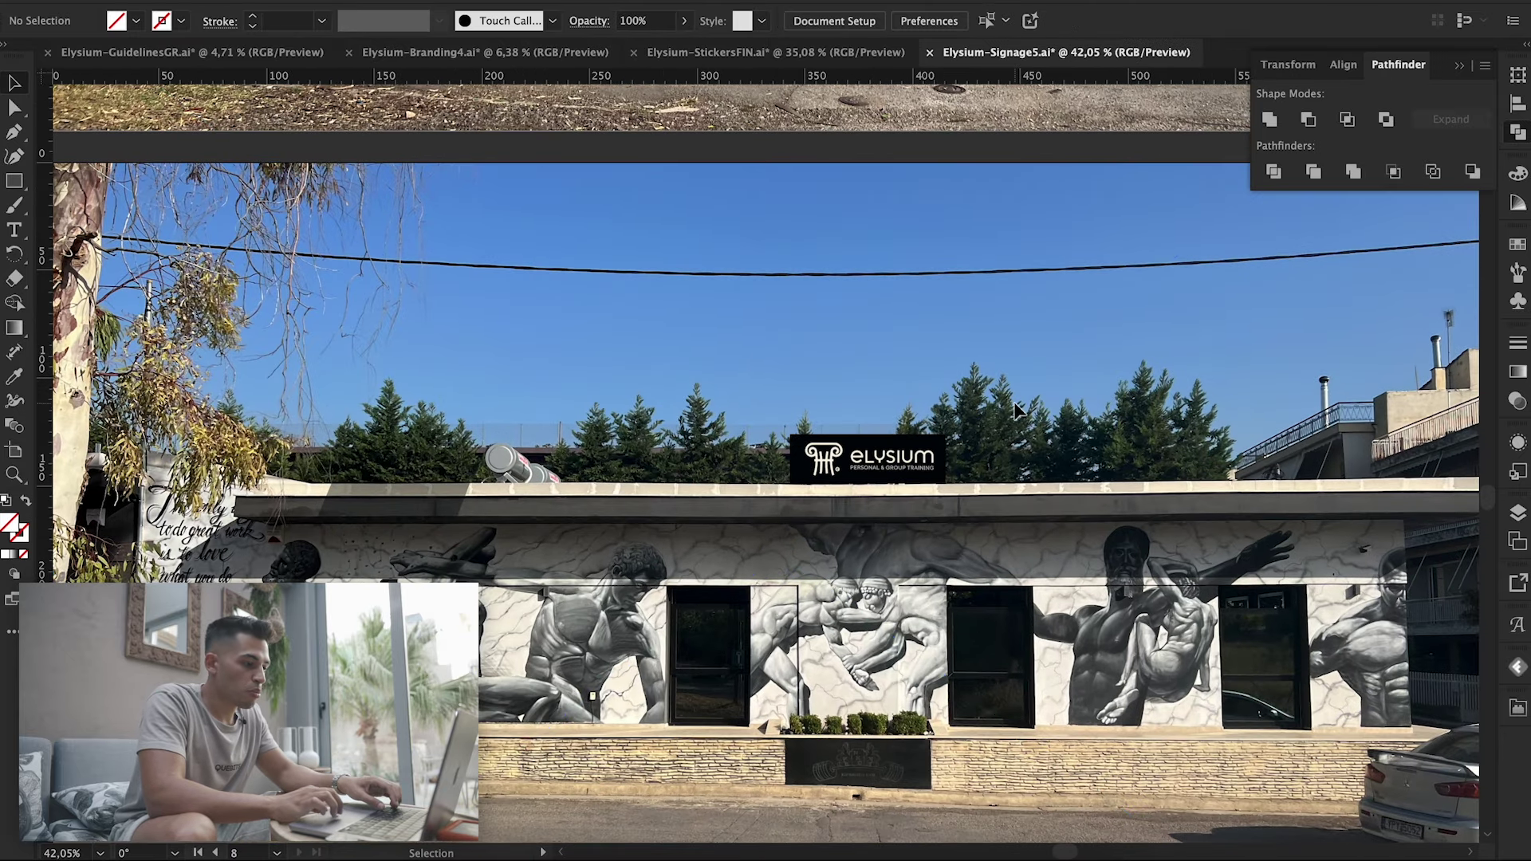
# - Scale the black Elysium sign above the mural larger, then deselect it
pyautogui.click(869, 459)
pyautogui.moveTo(946, 435)
pyautogui.mouseDown()
pyautogui.moveTo(1009, 408)
pyautogui.moveTo(1098, 437)
pyautogui.mouseUp()
pyautogui.scroll(-1, 1099, 437)
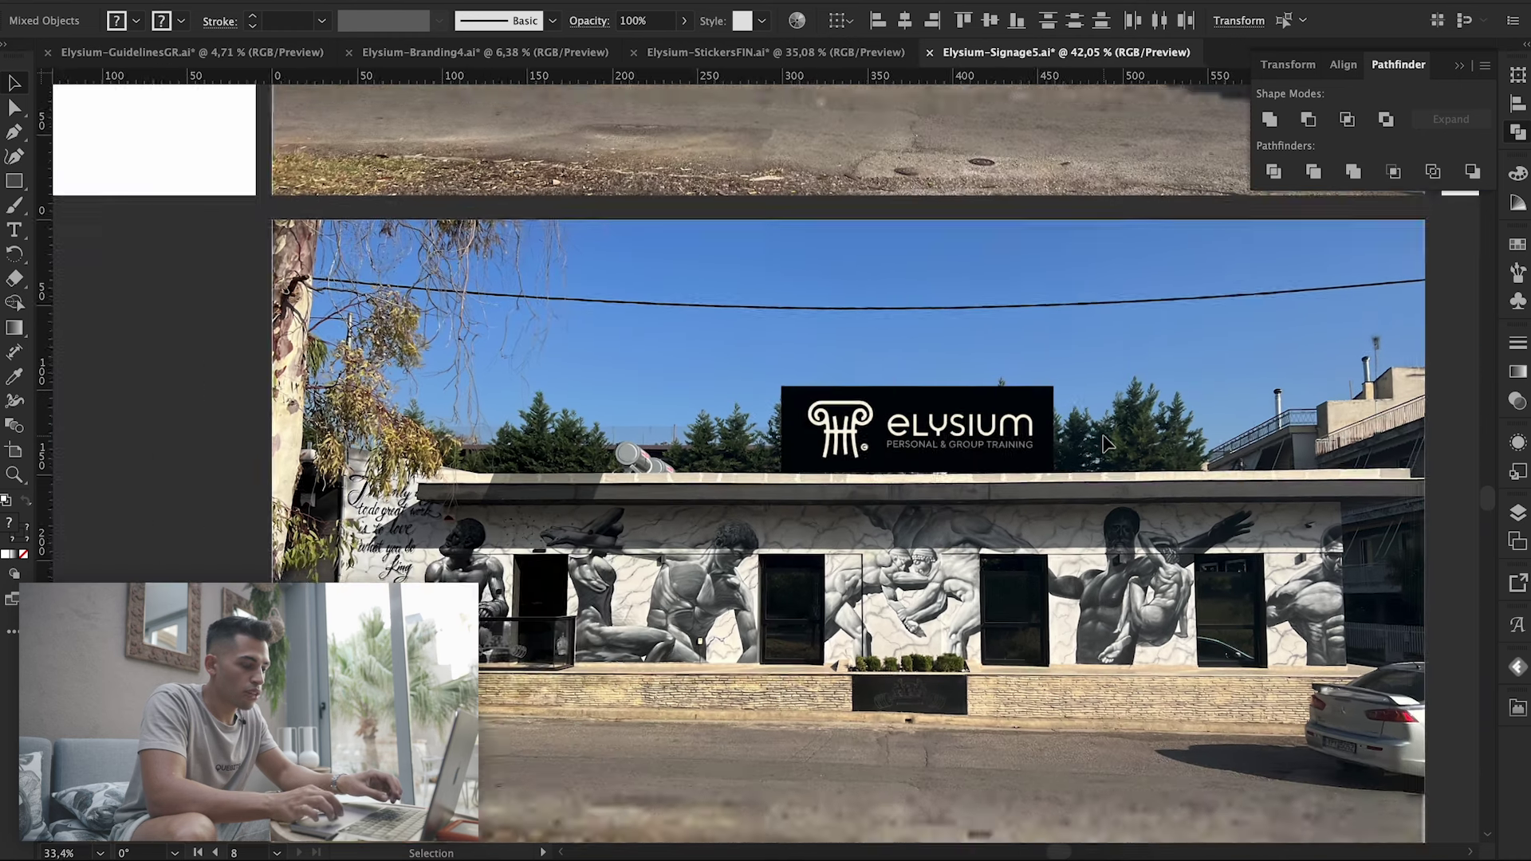
pyautogui.scroll(-1, 1103, 434)
pyautogui.click(1419, 439)
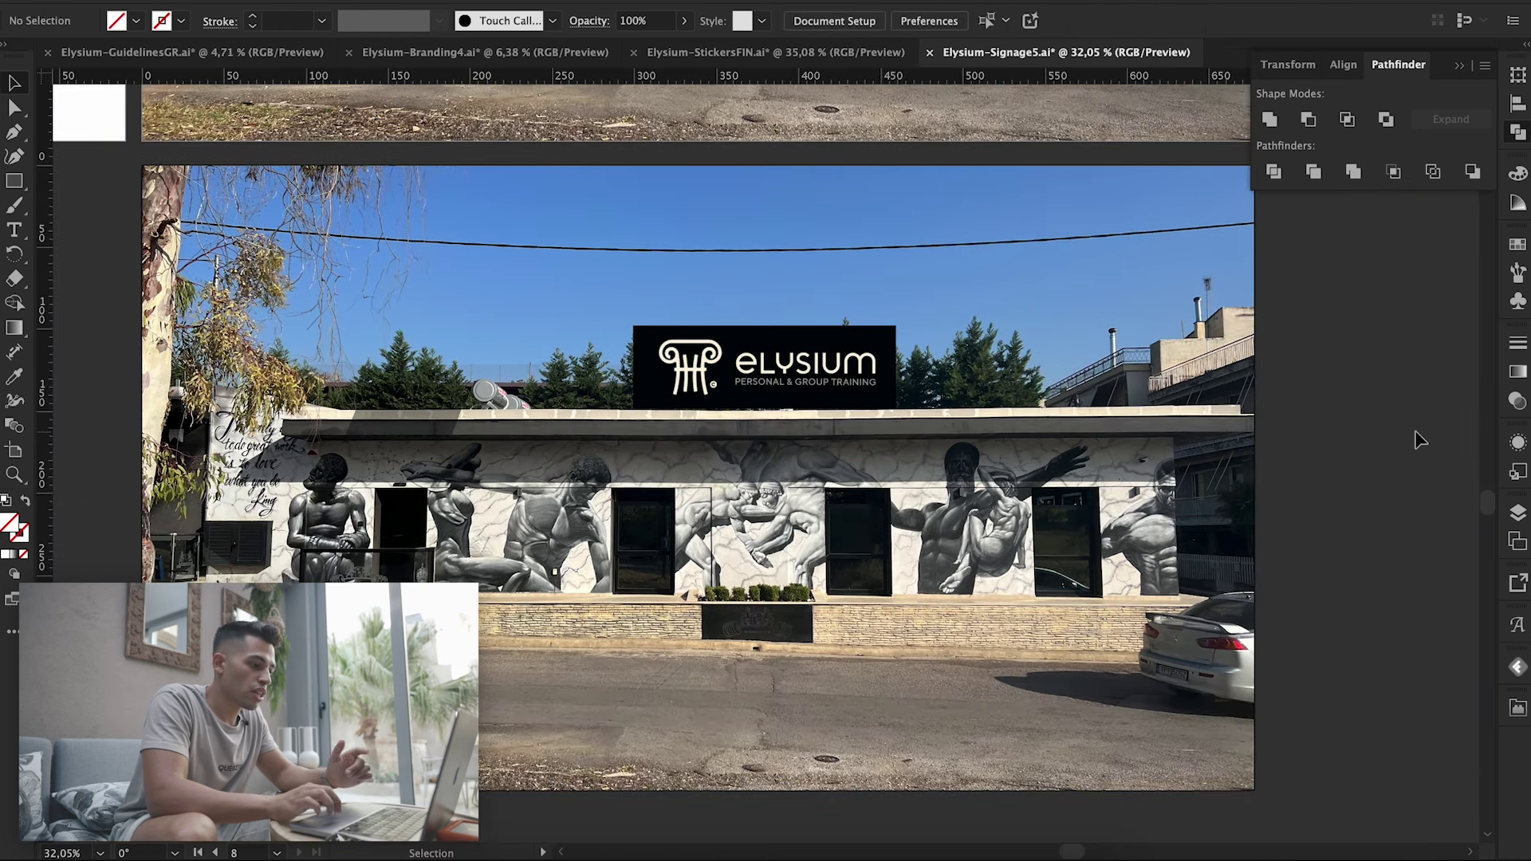
# - Pan and zoom around the enlarged sign on the facade page
pyautogui.scroll(-2, 1133, 460)
pyautogui.scroll(-5, 1173, 375)
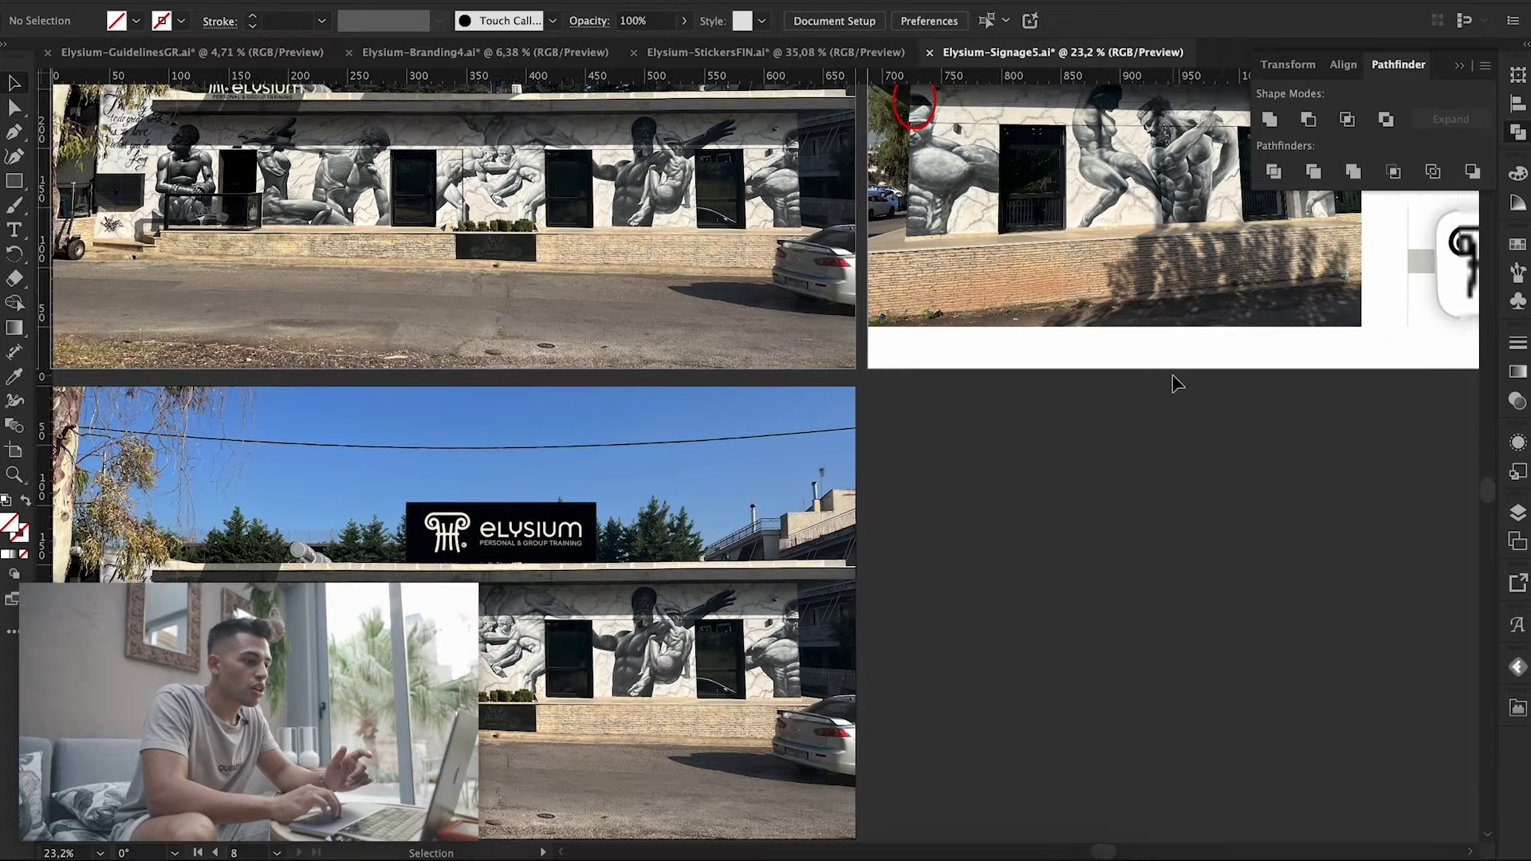
pyautogui.hscroll(10, 1172, 374)
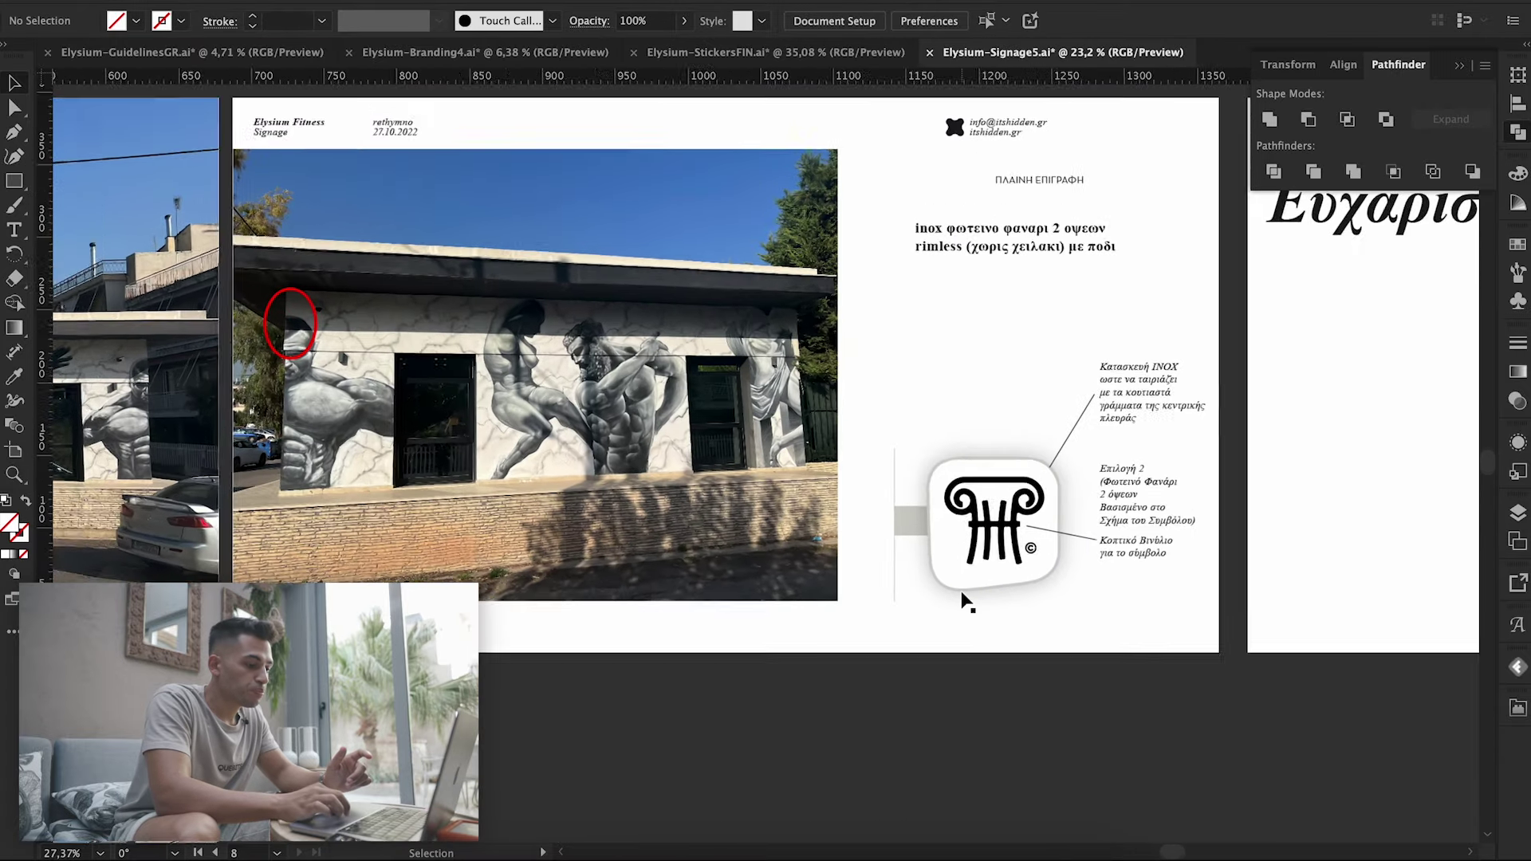
pyautogui.scroll(2, 959, 583)
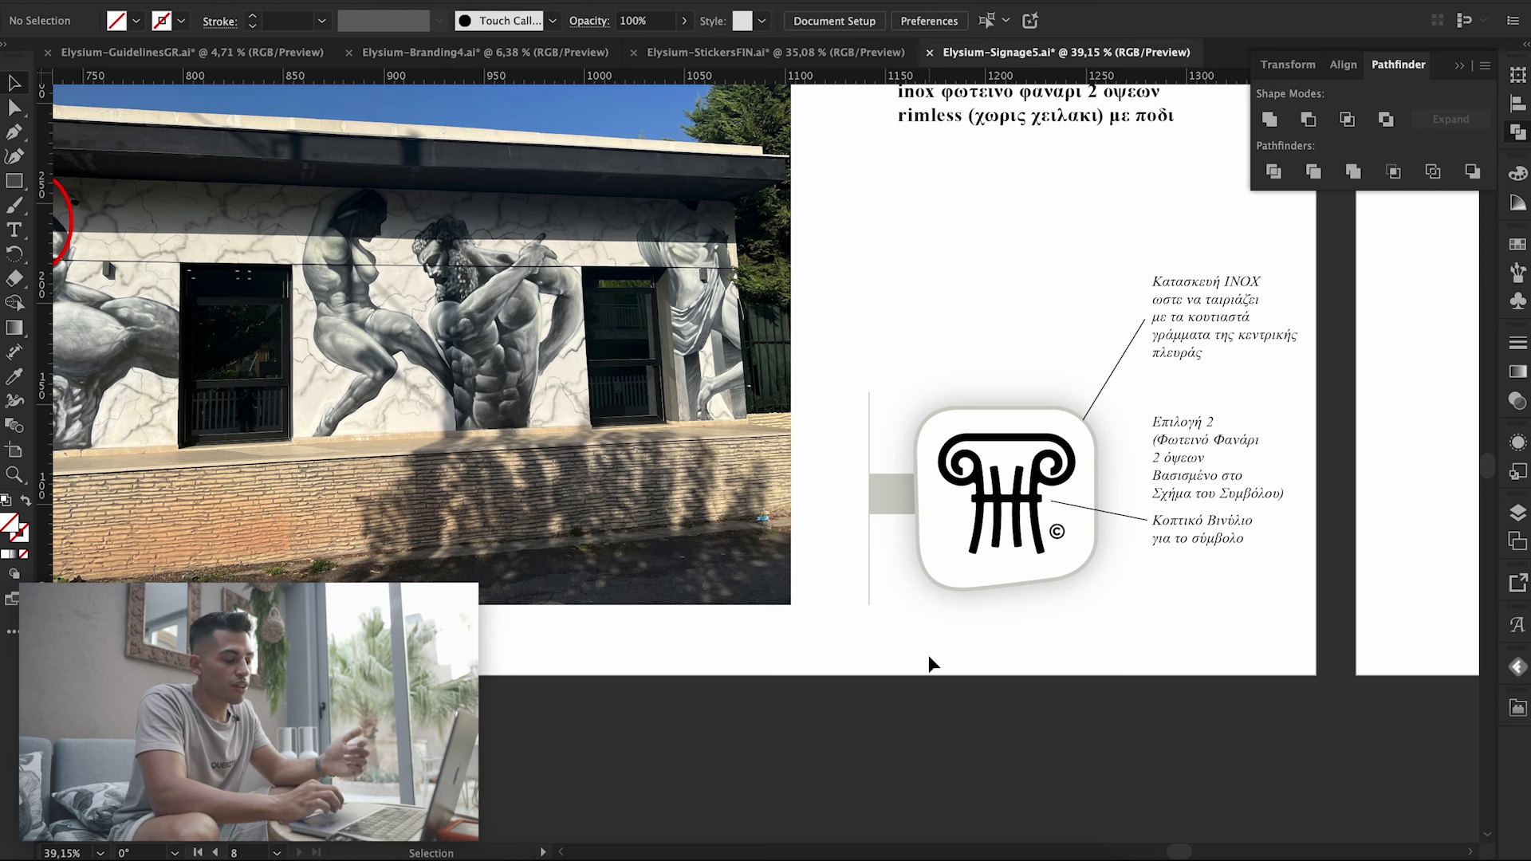
pyautogui.hscroll(-6, 930, 664)
pyautogui.scroll(1, 930, 664)
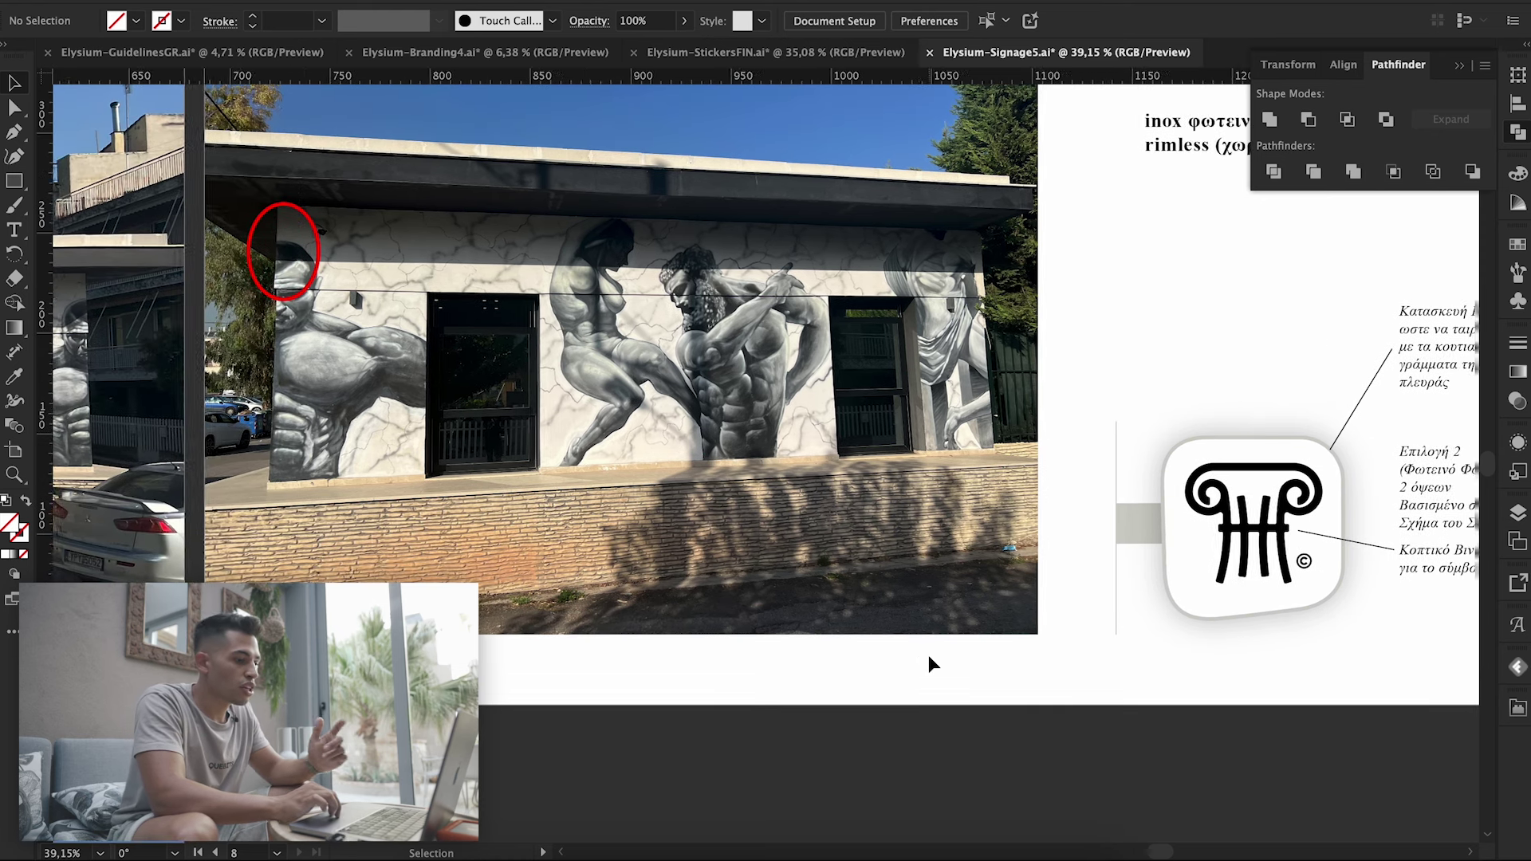
pyautogui.hscroll(7, 929, 656)
pyautogui.scroll(1, 929, 655)
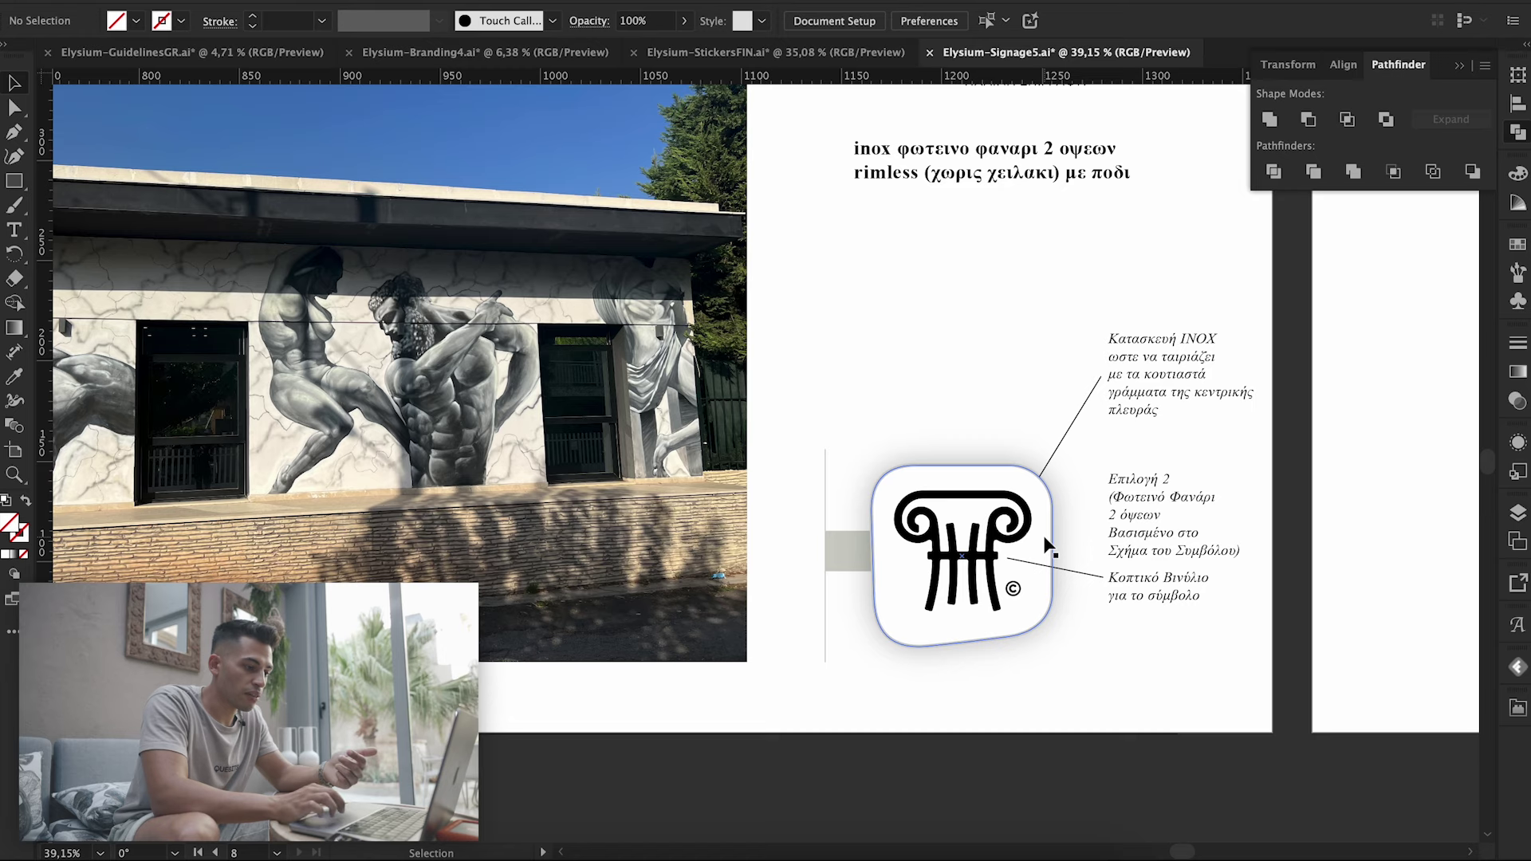
pyautogui.scroll(3, 1049, 624)
pyautogui.scroll(3, 1049, 624)
pyautogui.scroll(2, 1049, 625)
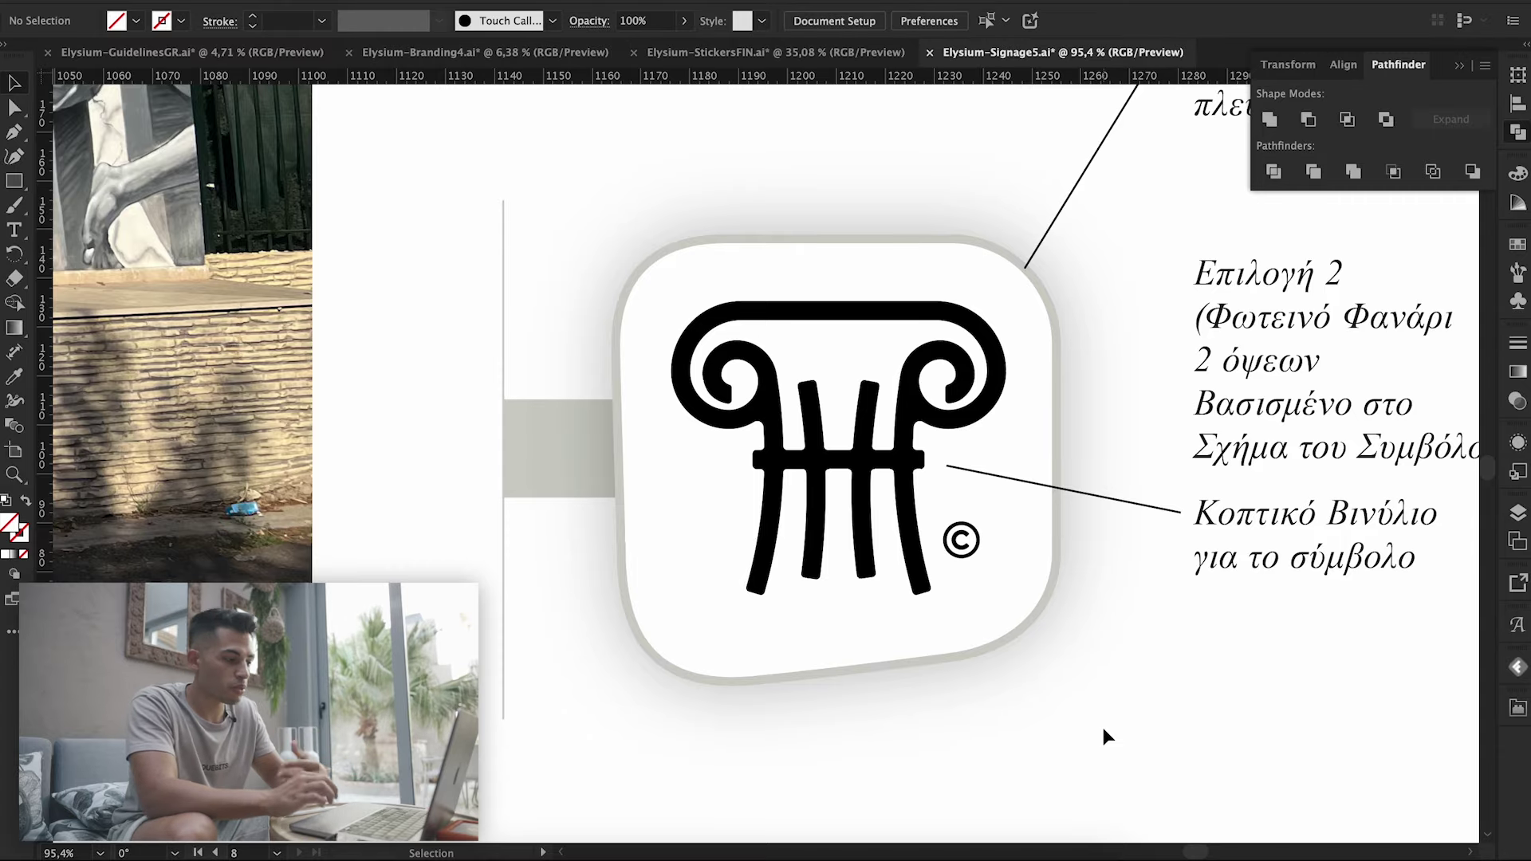
# - Fit all signage artboards in view, glance at Elysium-StickersFIN, and return to Signage5
pyautogui.hotkey('ctrl', '0')
pyautogui.scroll(-3, 1107, 735)
pyautogui.hscroll(-5, 1107, 735)
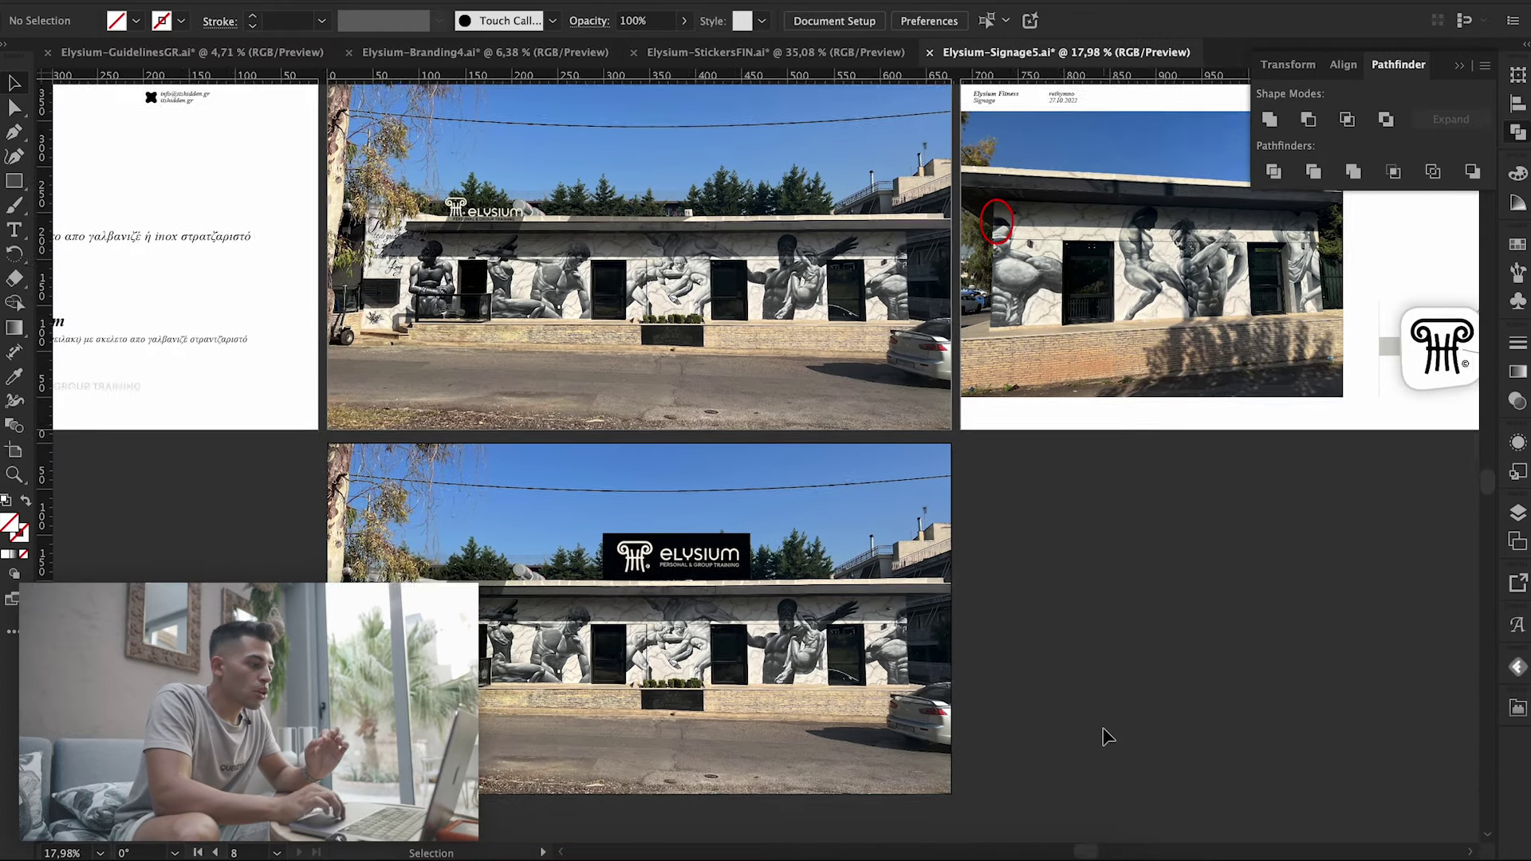
pyautogui.hscroll(-5, 1106, 735)
pyautogui.scroll(1, 1107, 735)
pyautogui.hscroll(-2, 1107, 735)
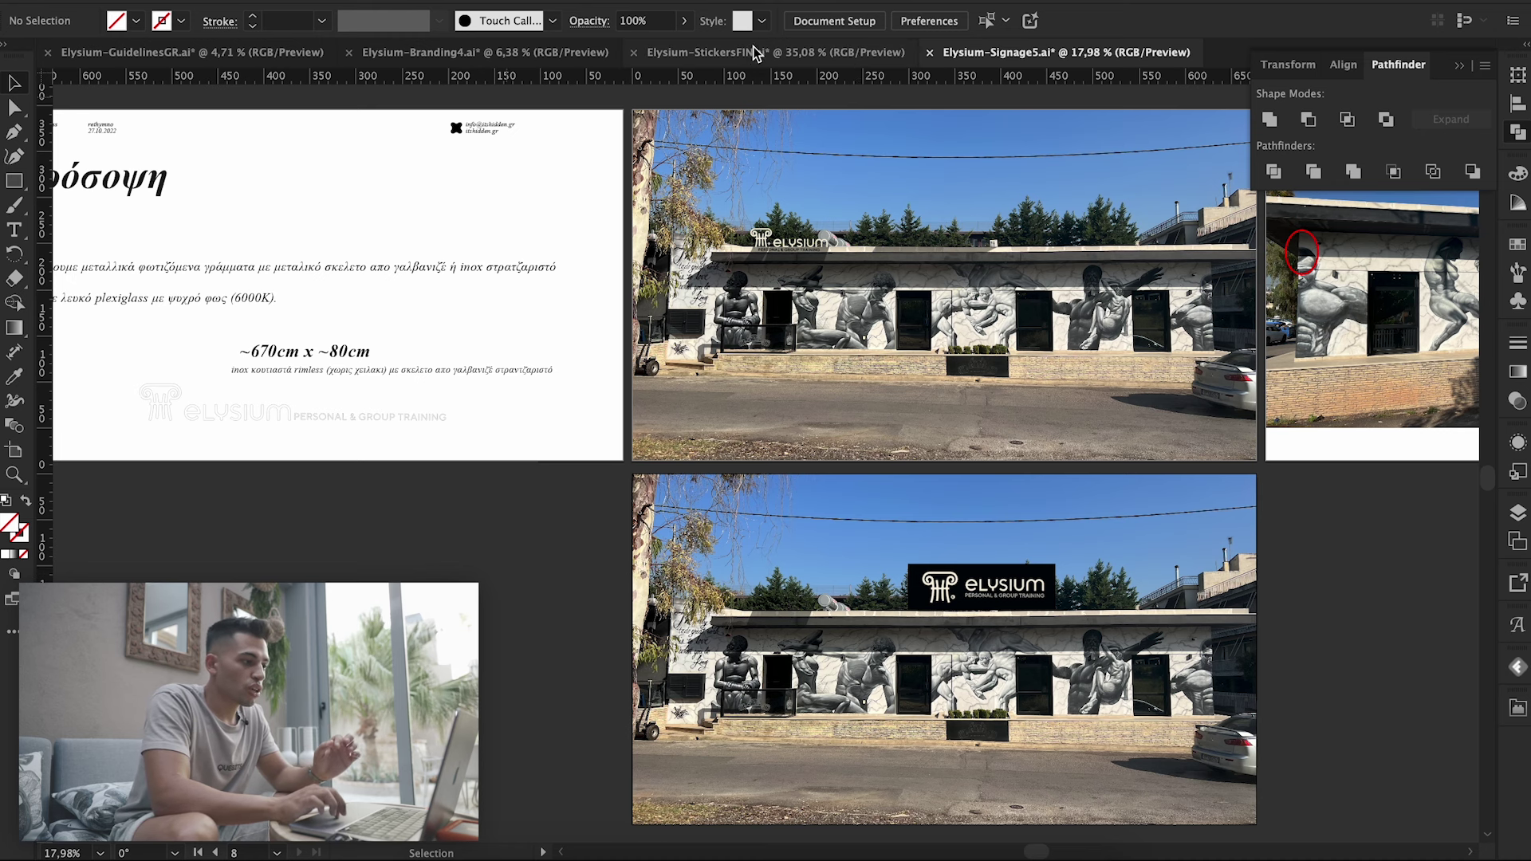
pyautogui.click(891, 46)
pyautogui.click(1017, 52)
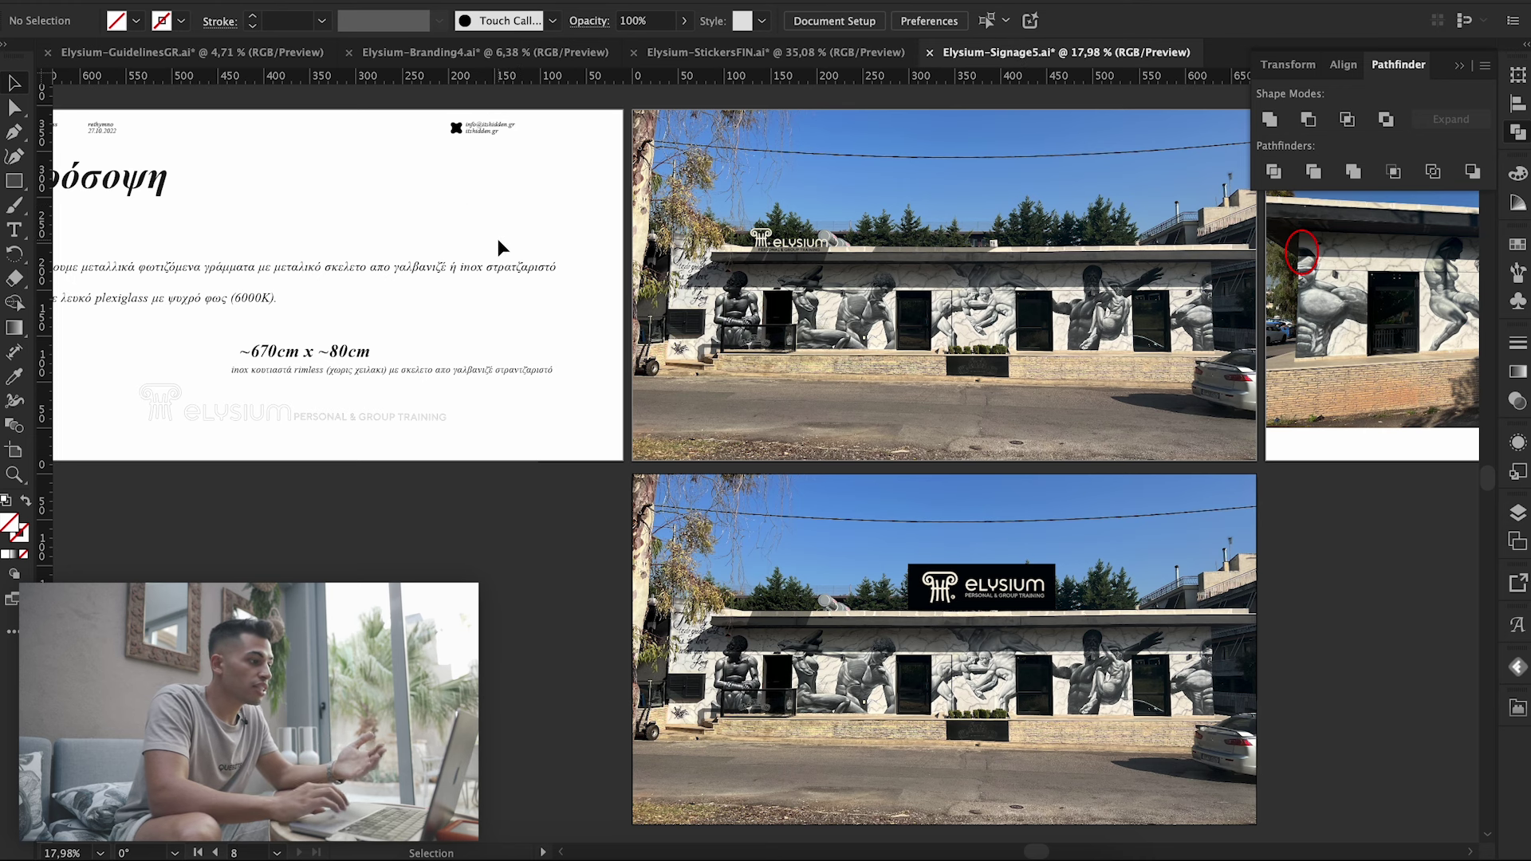
# - View the Elysium-Branding4 artboards, then return to Elysium-GuidelinesGR.ai showing all its pages
pyautogui.click(443, 56)
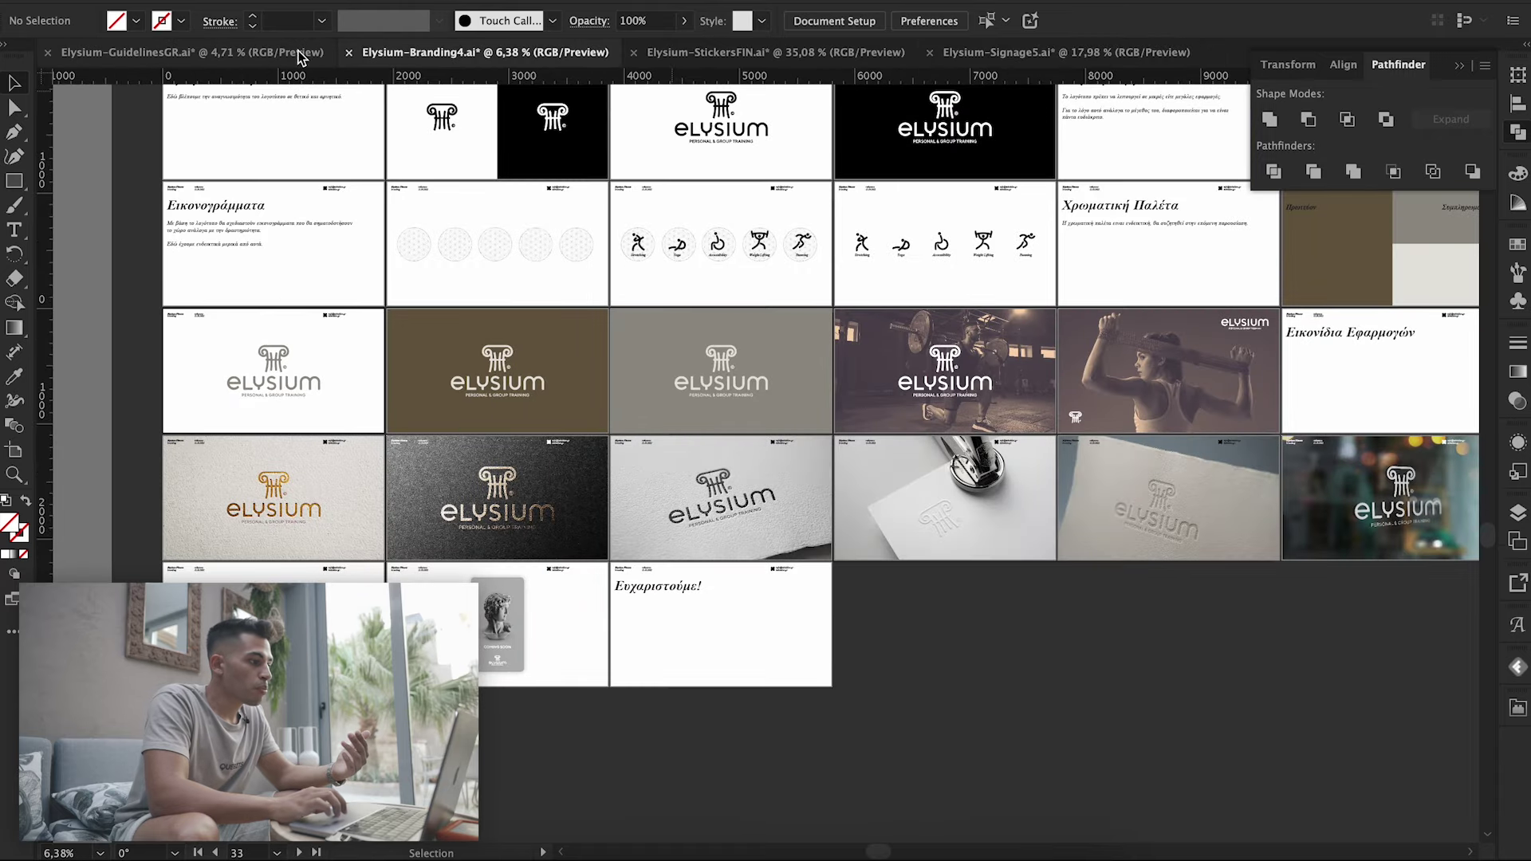
pyautogui.scroll(3, 526, 290)
pyautogui.hscroll(2, 522, 294)
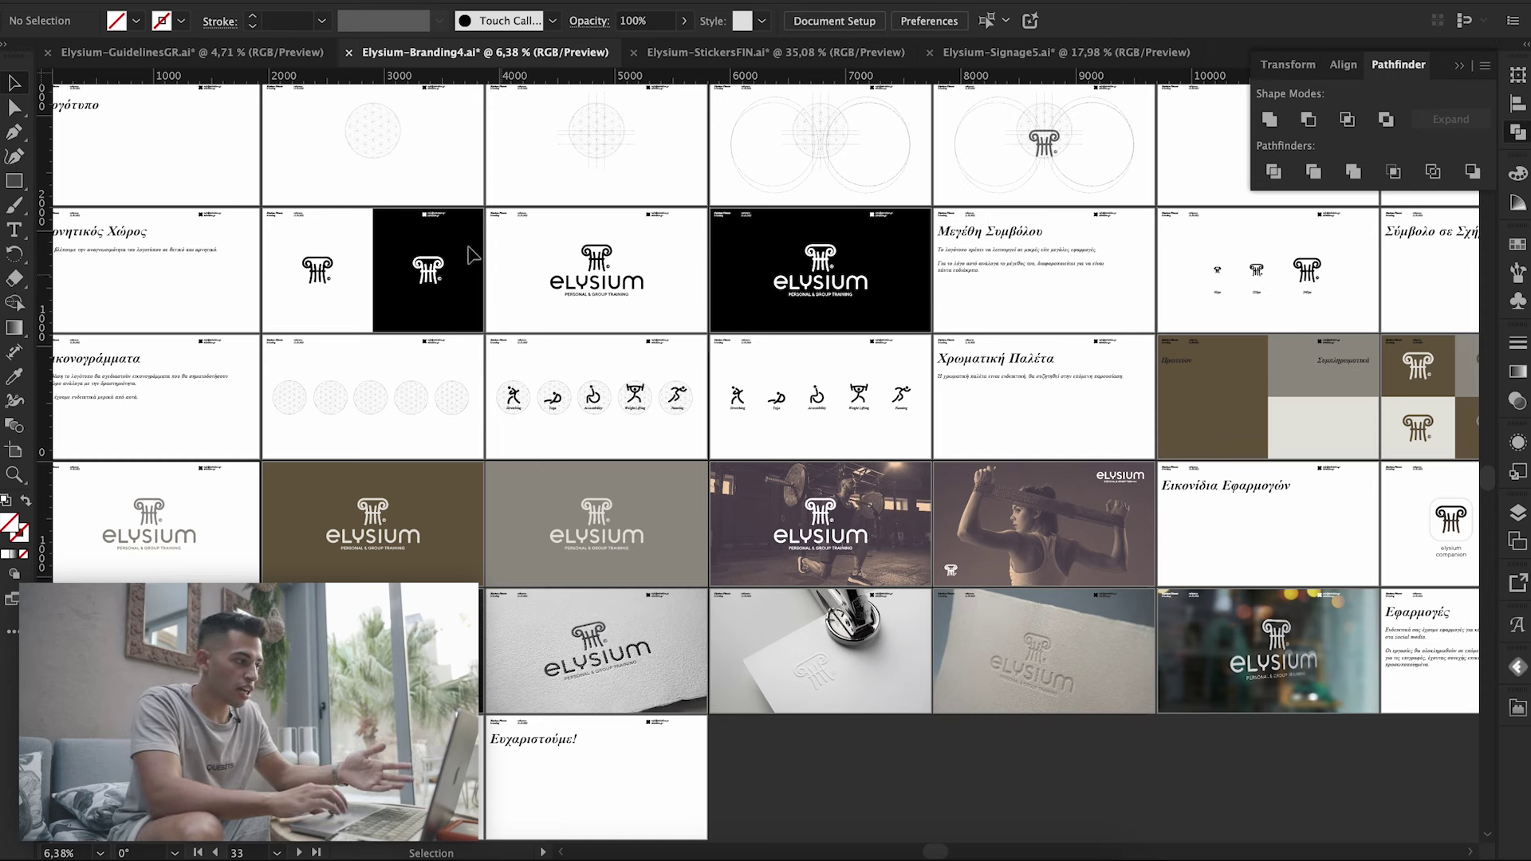
pyautogui.click(214, 52)
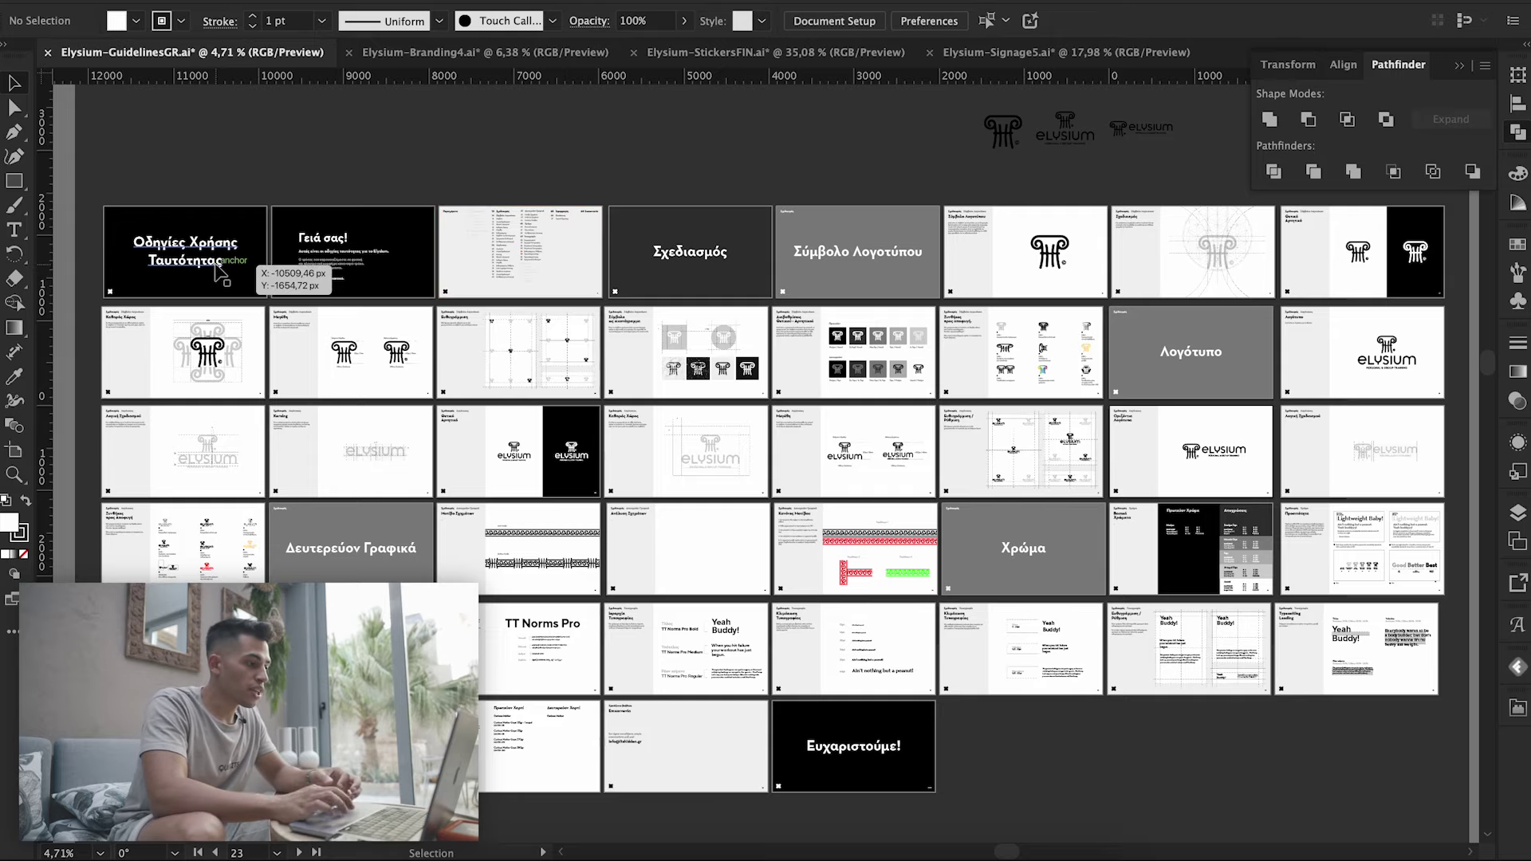
pyautogui.scroll(5, 220, 272)
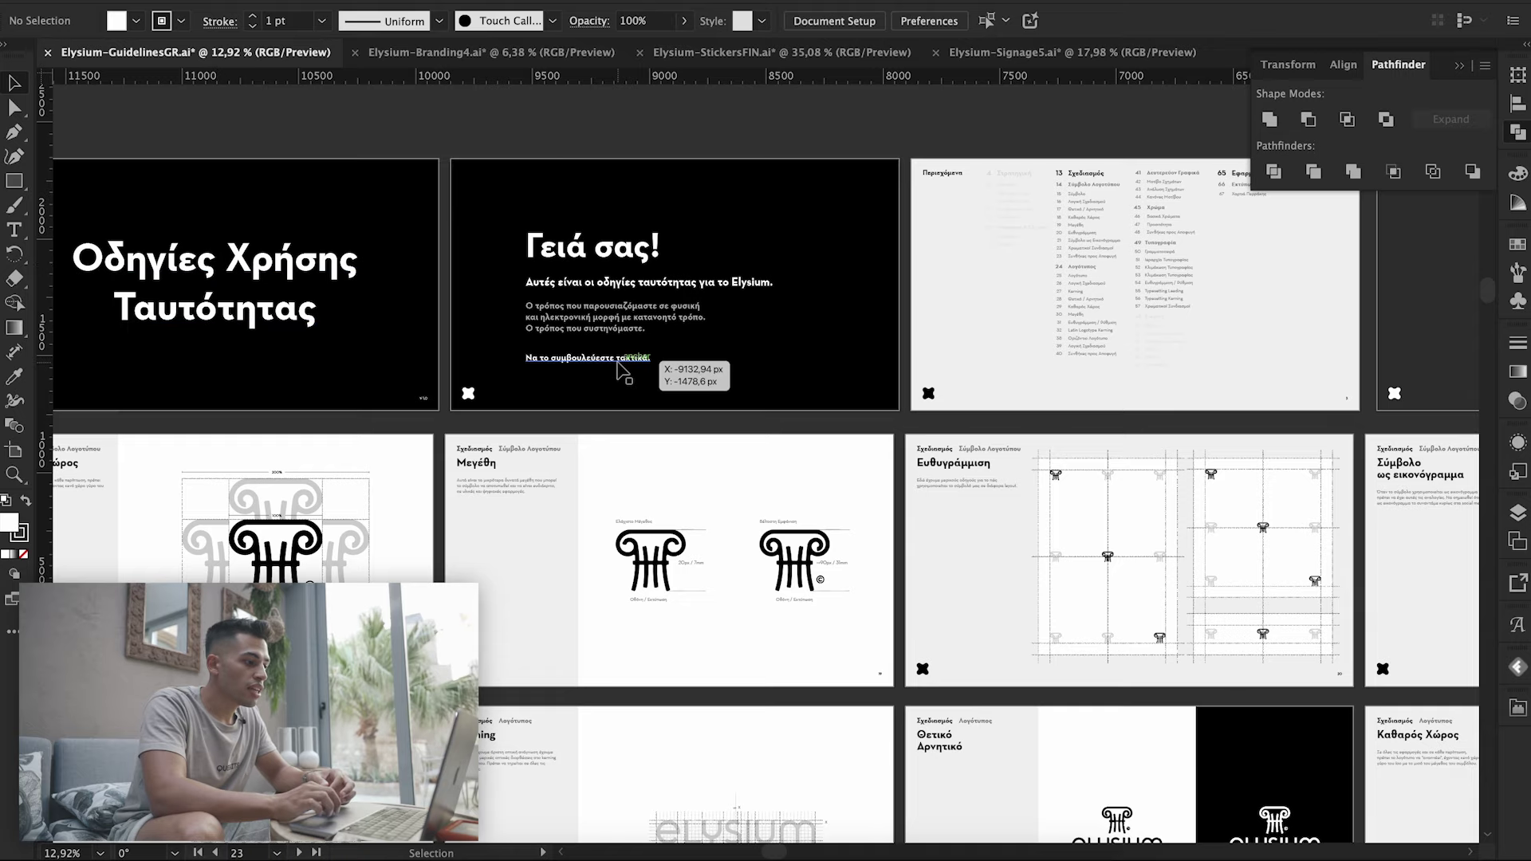
pyautogui.scroll(3, 622, 369)
pyautogui.scroll(1, 622, 369)
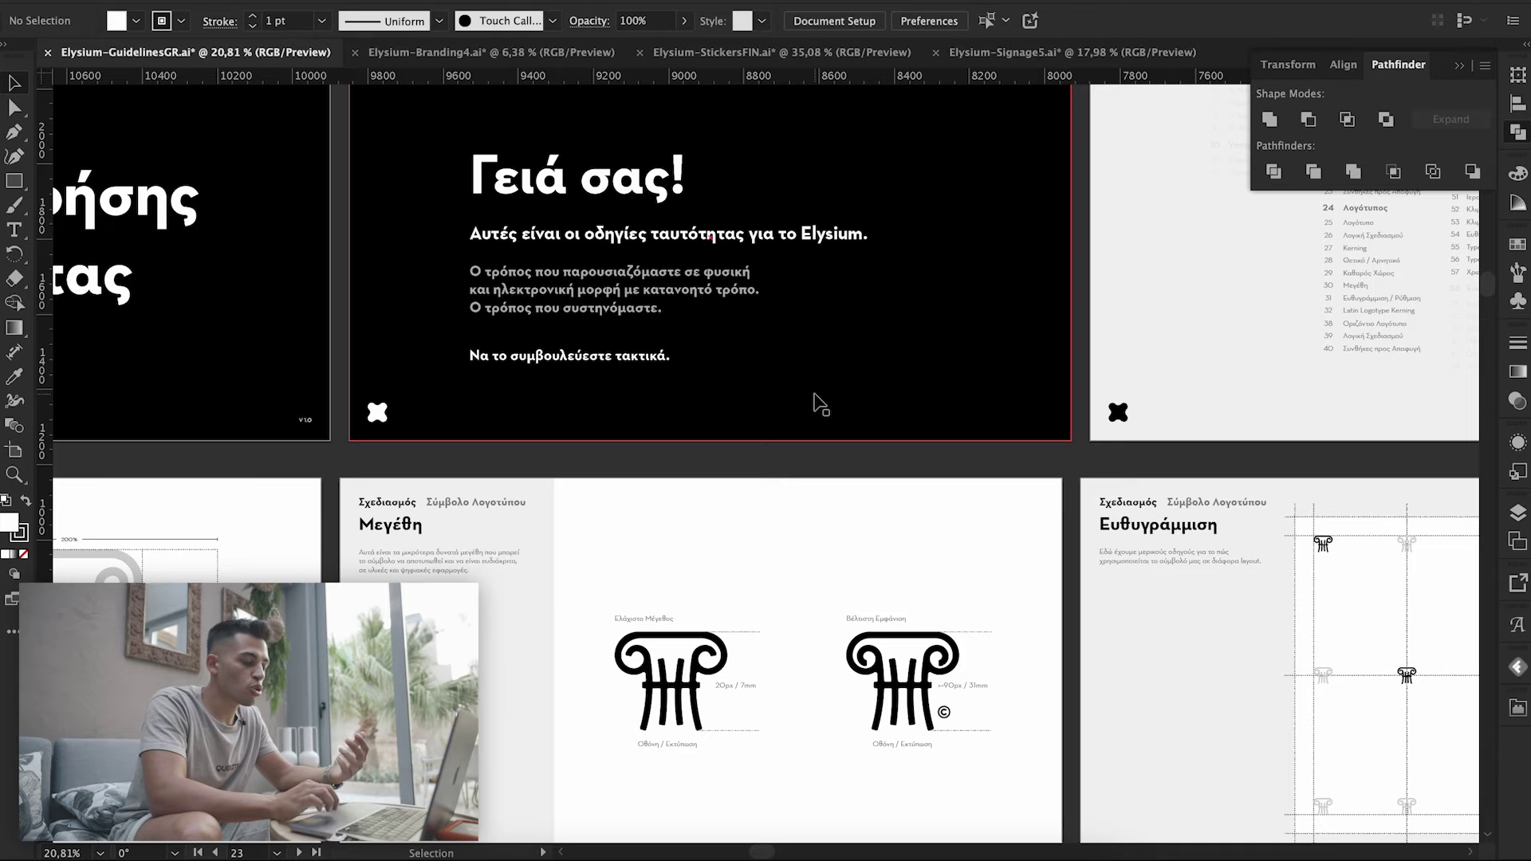
pyautogui.hscroll(5, 821, 404)
pyautogui.scroll(3, 821, 404)
pyautogui.hscroll(-2, 822, 405)
pyautogui.scroll(-1, 821, 404)
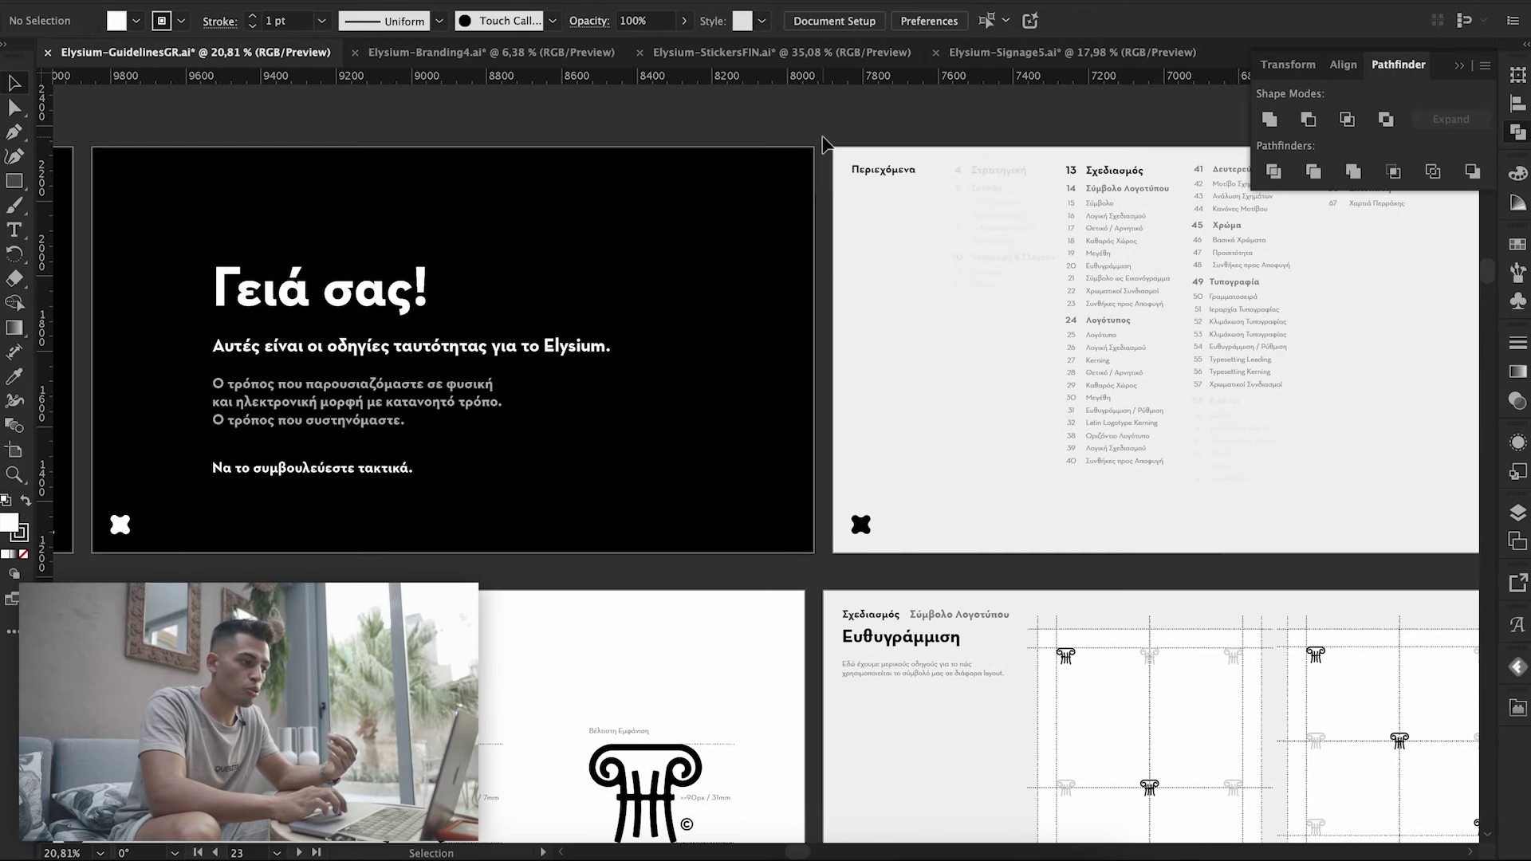
pyautogui.hscroll(5, 877, 118)
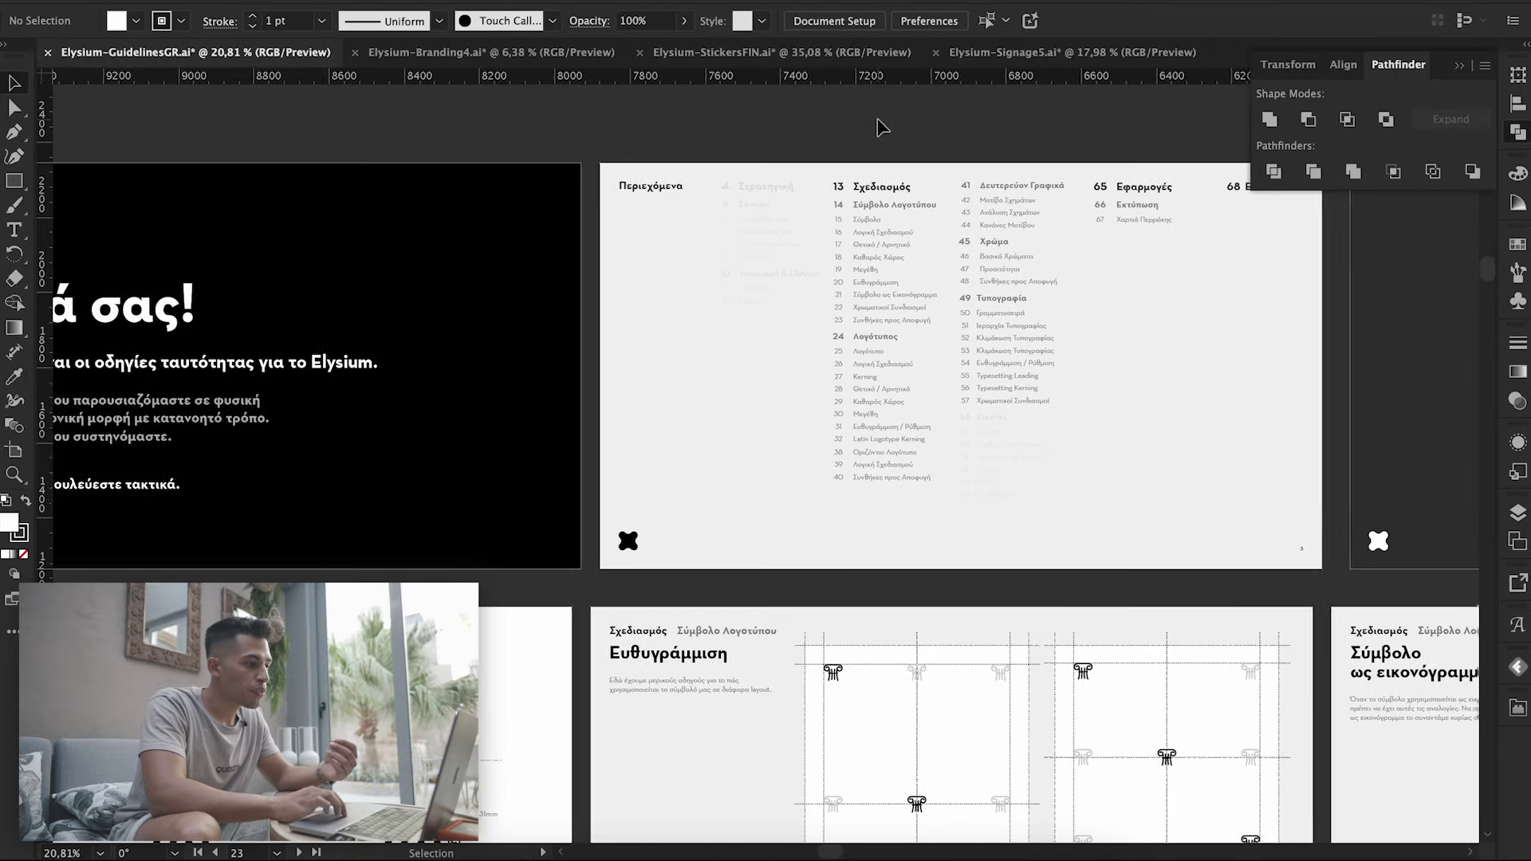
pyautogui.hscroll(2, 877, 118)
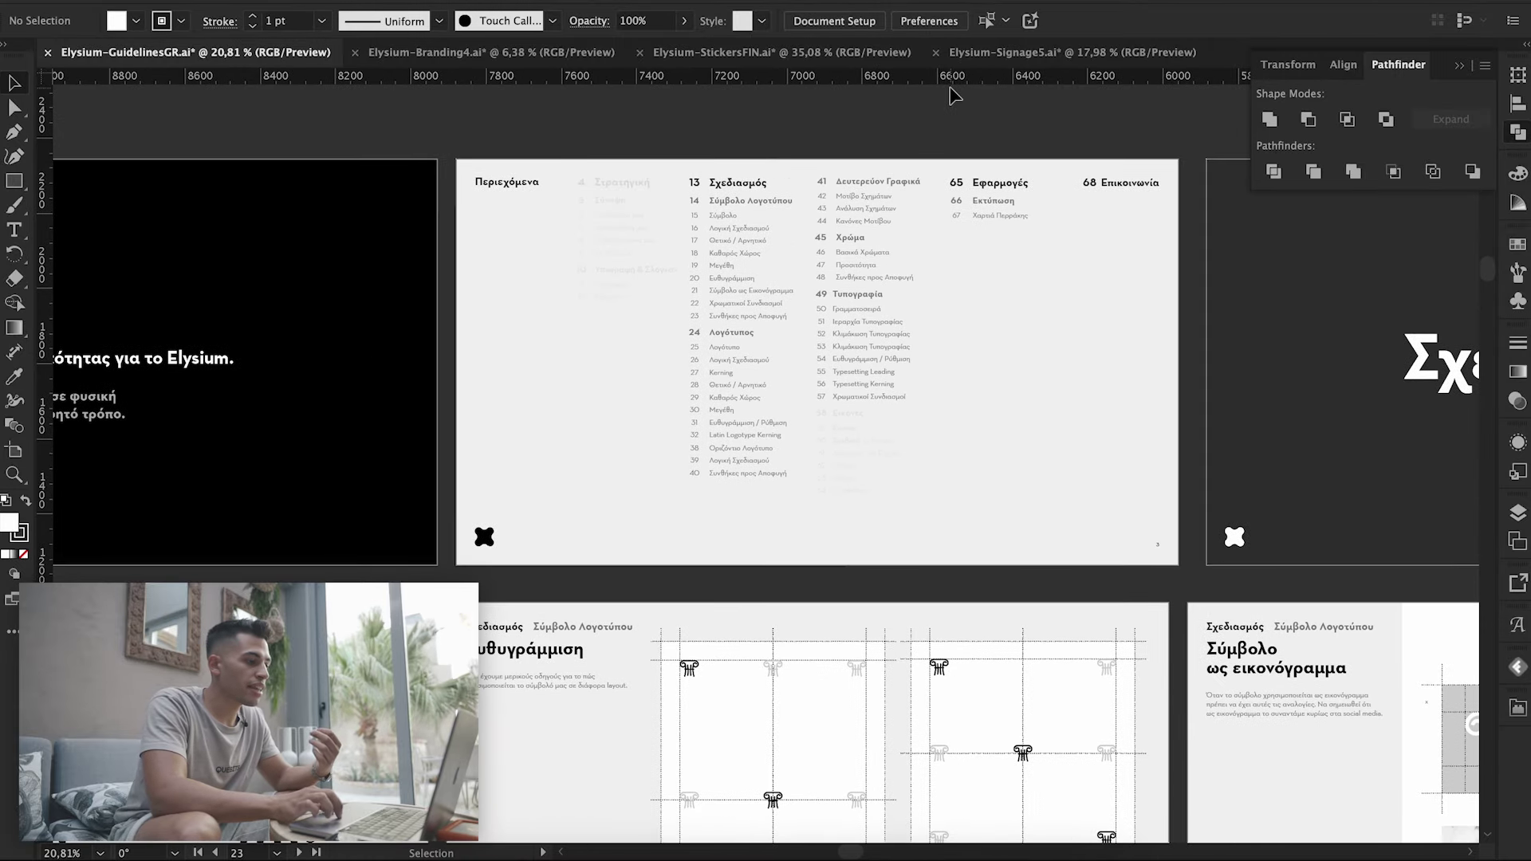
pyautogui.scroll(2, 960, 122)
pyautogui.hscroll(1, 961, 122)
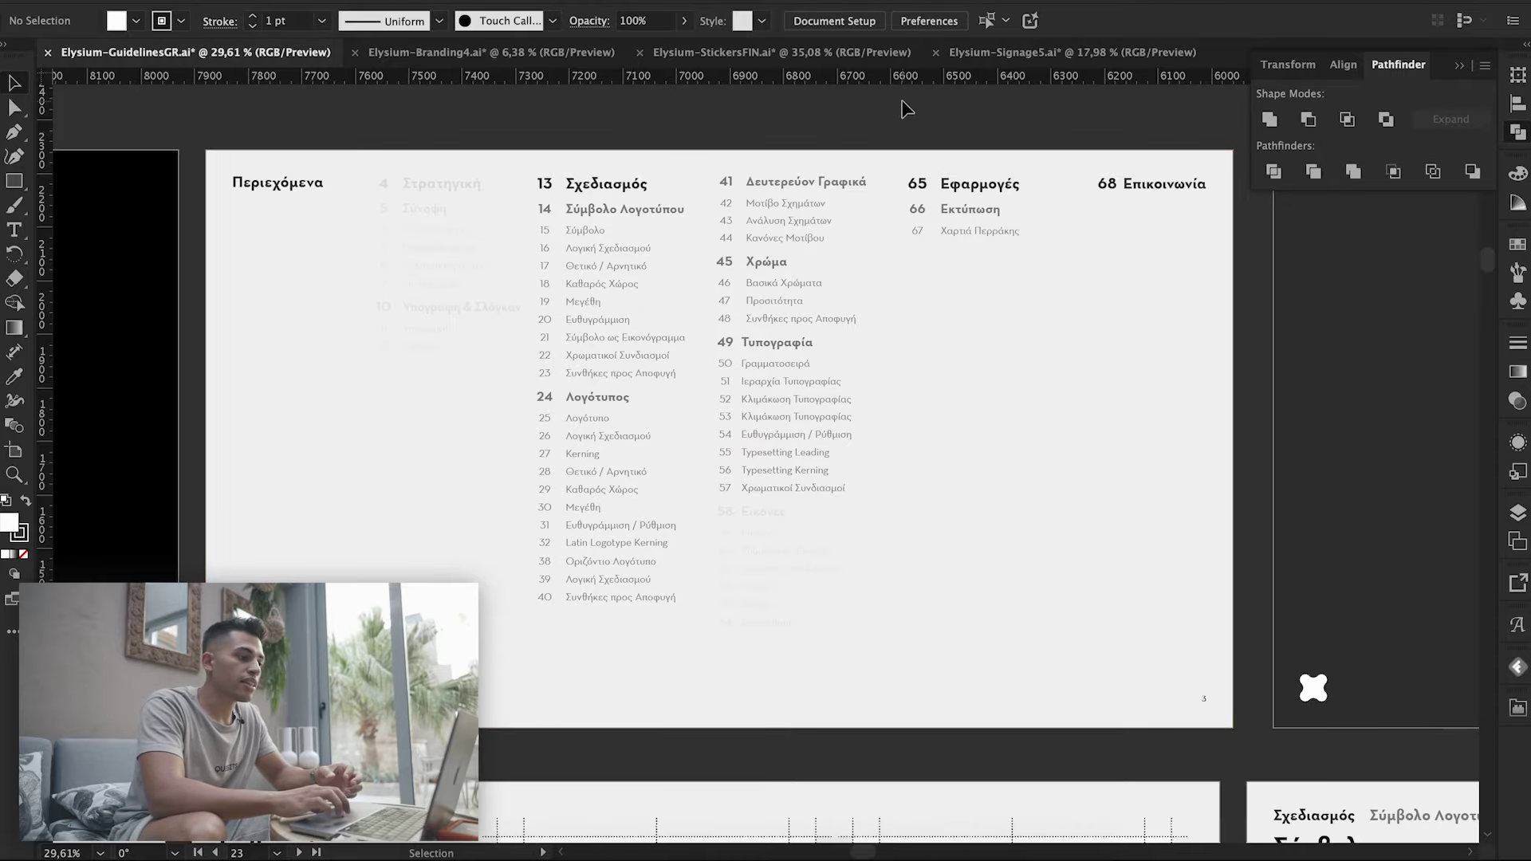
pyautogui.scroll(-2, 906, 108)
pyautogui.scroll(-2, 907, 108)
pyautogui.scroll(-2, 906, 108)
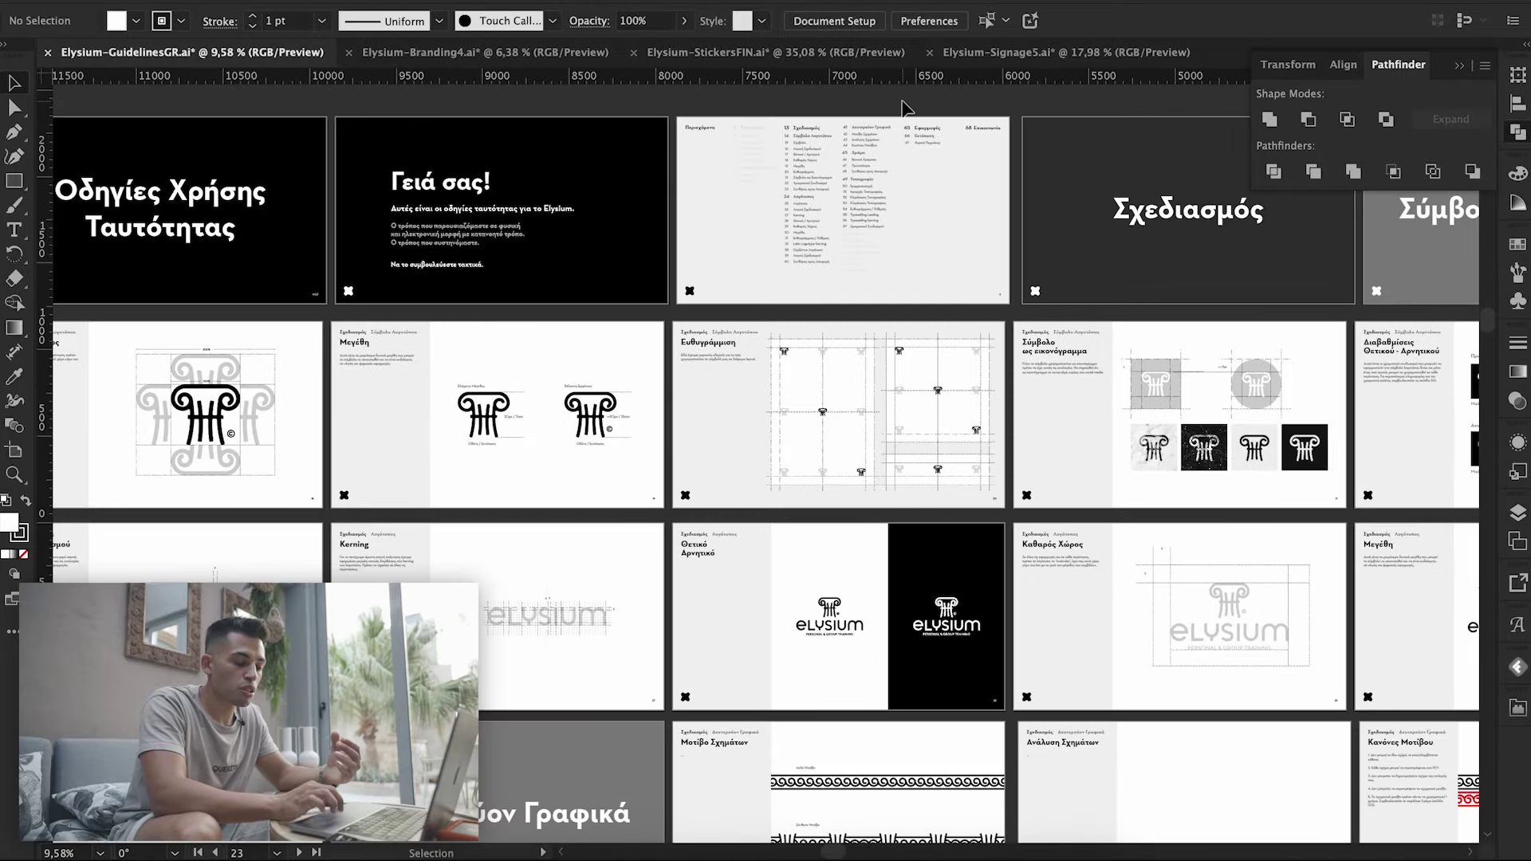
pyautogui.scroll(-2, 907, 108)
pyautogui.hscroll(5, 907, 108)
pyautogui.hscroll(3, 907, 108)
pyautogui.hscroll(1, 906, 108)
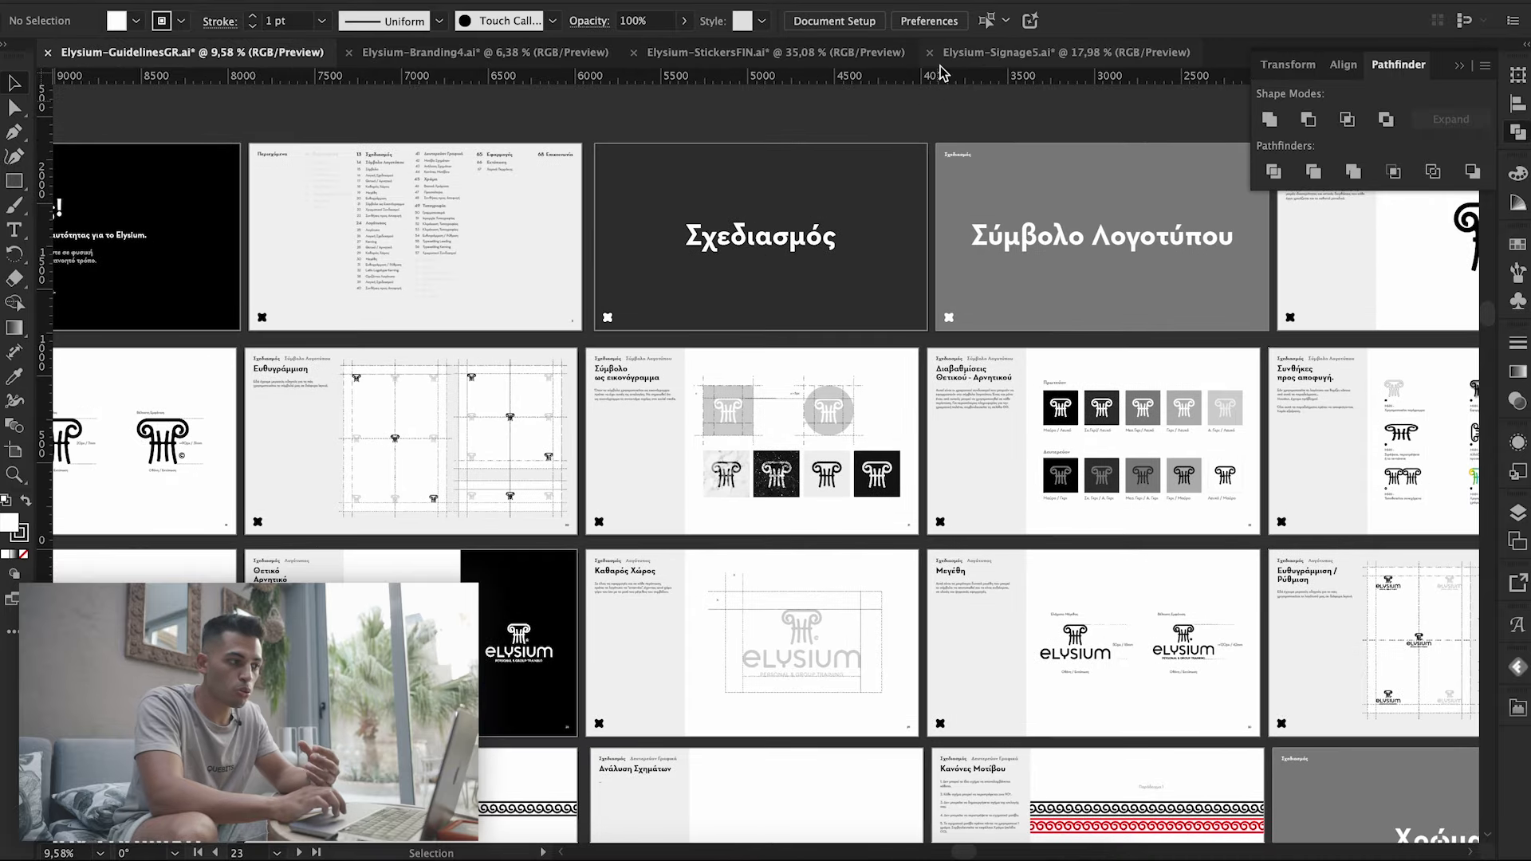
pyautogui.click(974, 53)
pyautogui.hscroll(5, 1006, 260)
pyautogui.hscroll(3, 1107, 281)
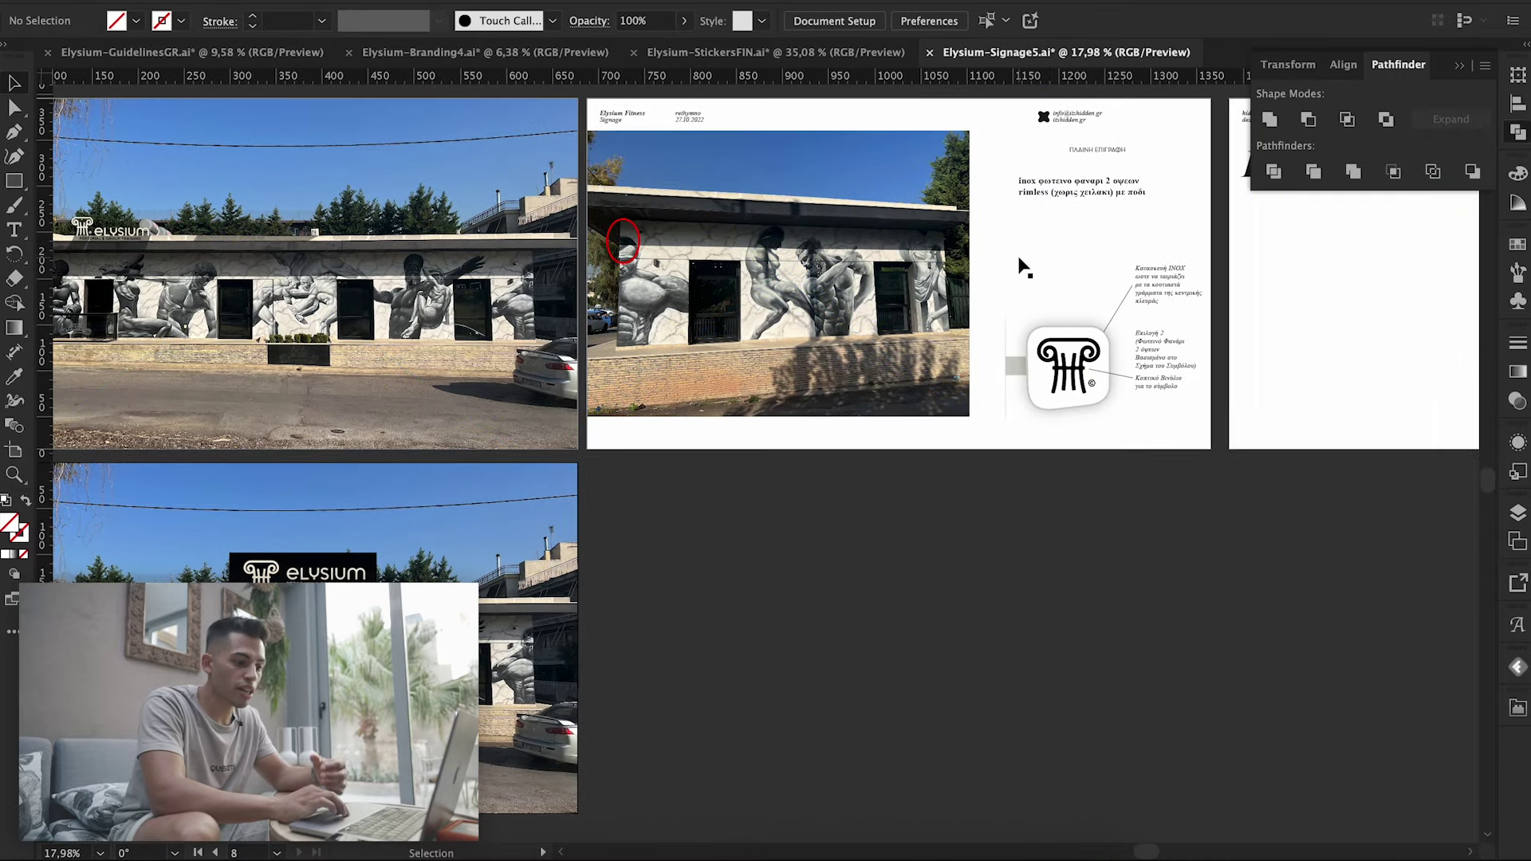
pyautogui.scroll(5, 1107, 280)
pyautogui.hscroll(3, 1108, 281)
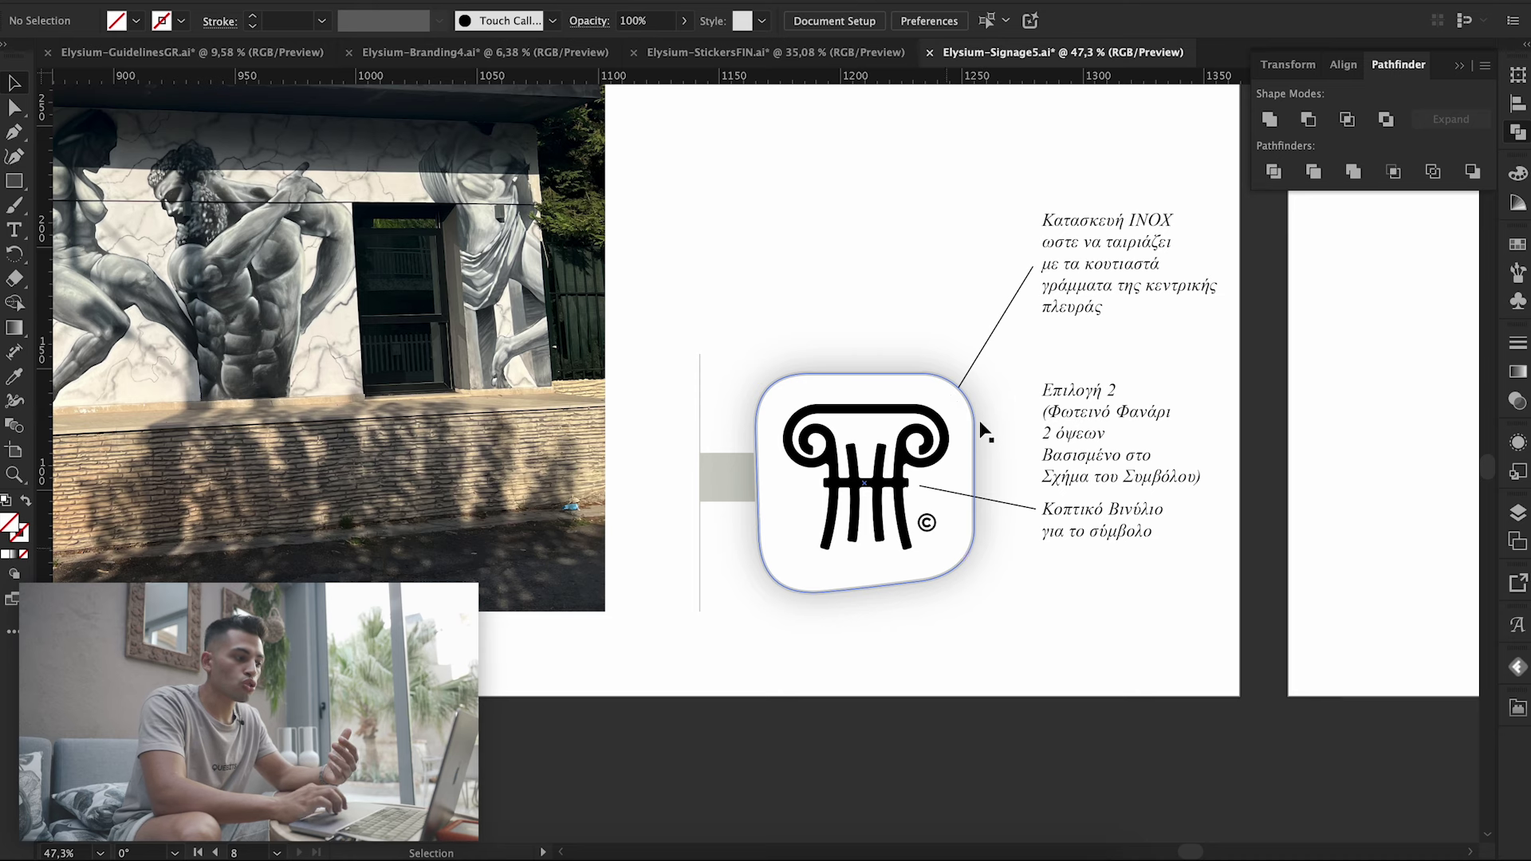
pyautogui.scroll(-3, 790, 270)
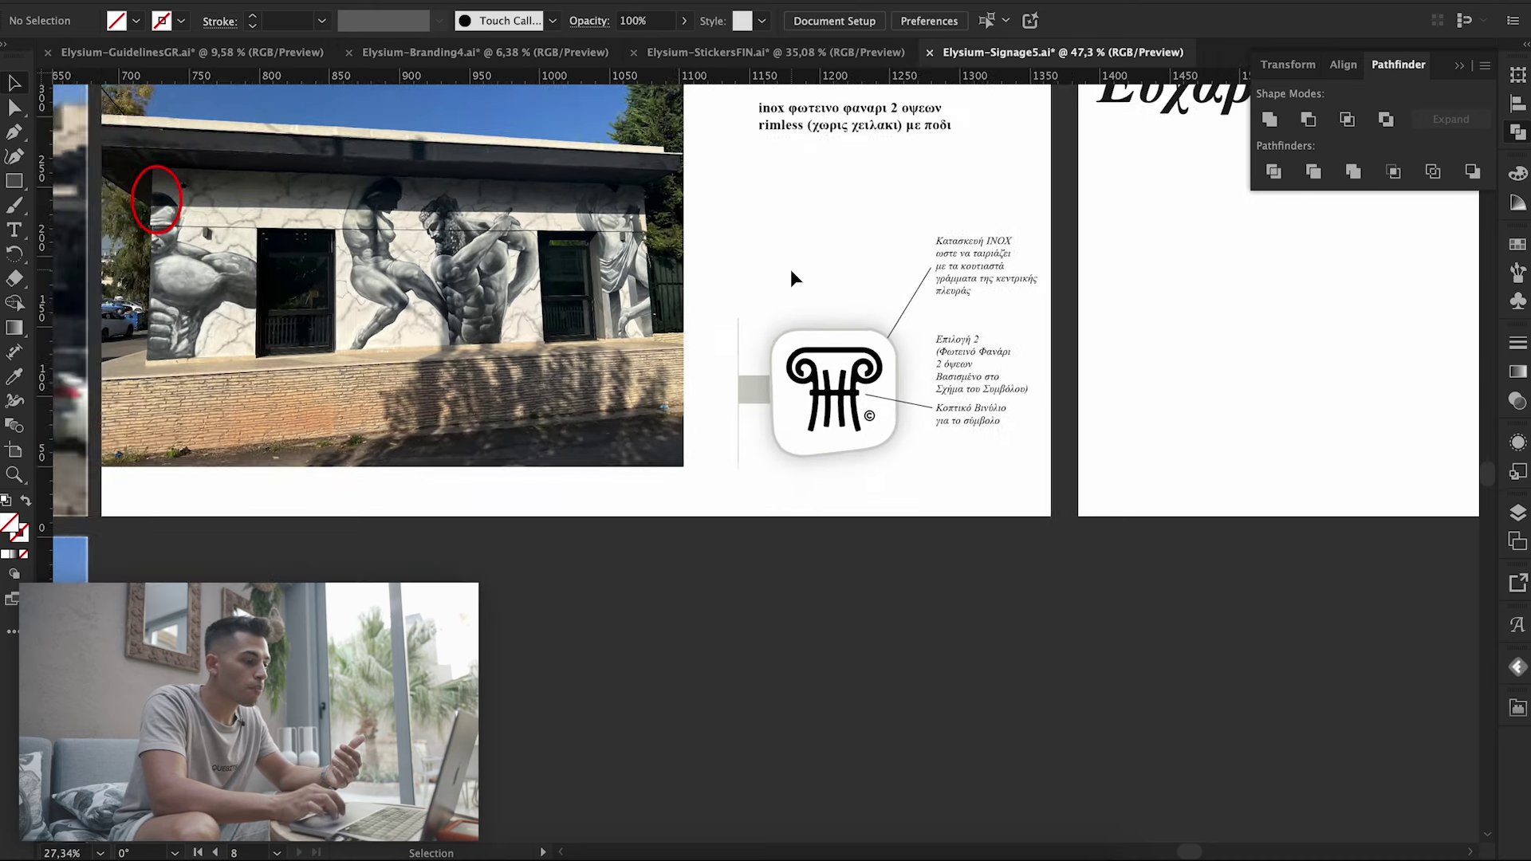
pyautogui.scroll(-1, 790, 270)
pyautogui.click(555, 54)
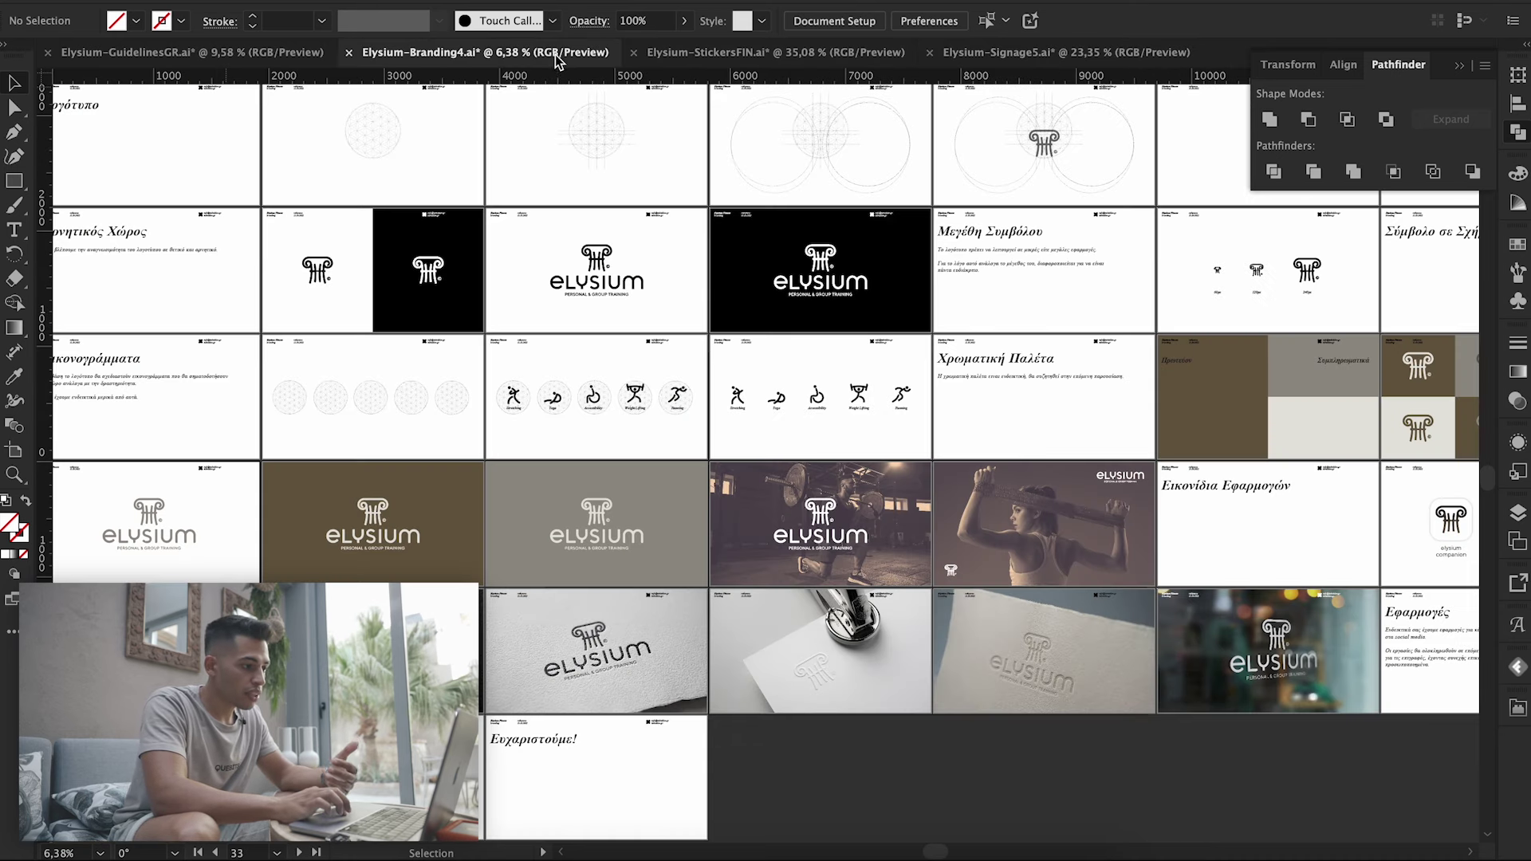
pyautogui.click(716, 47)
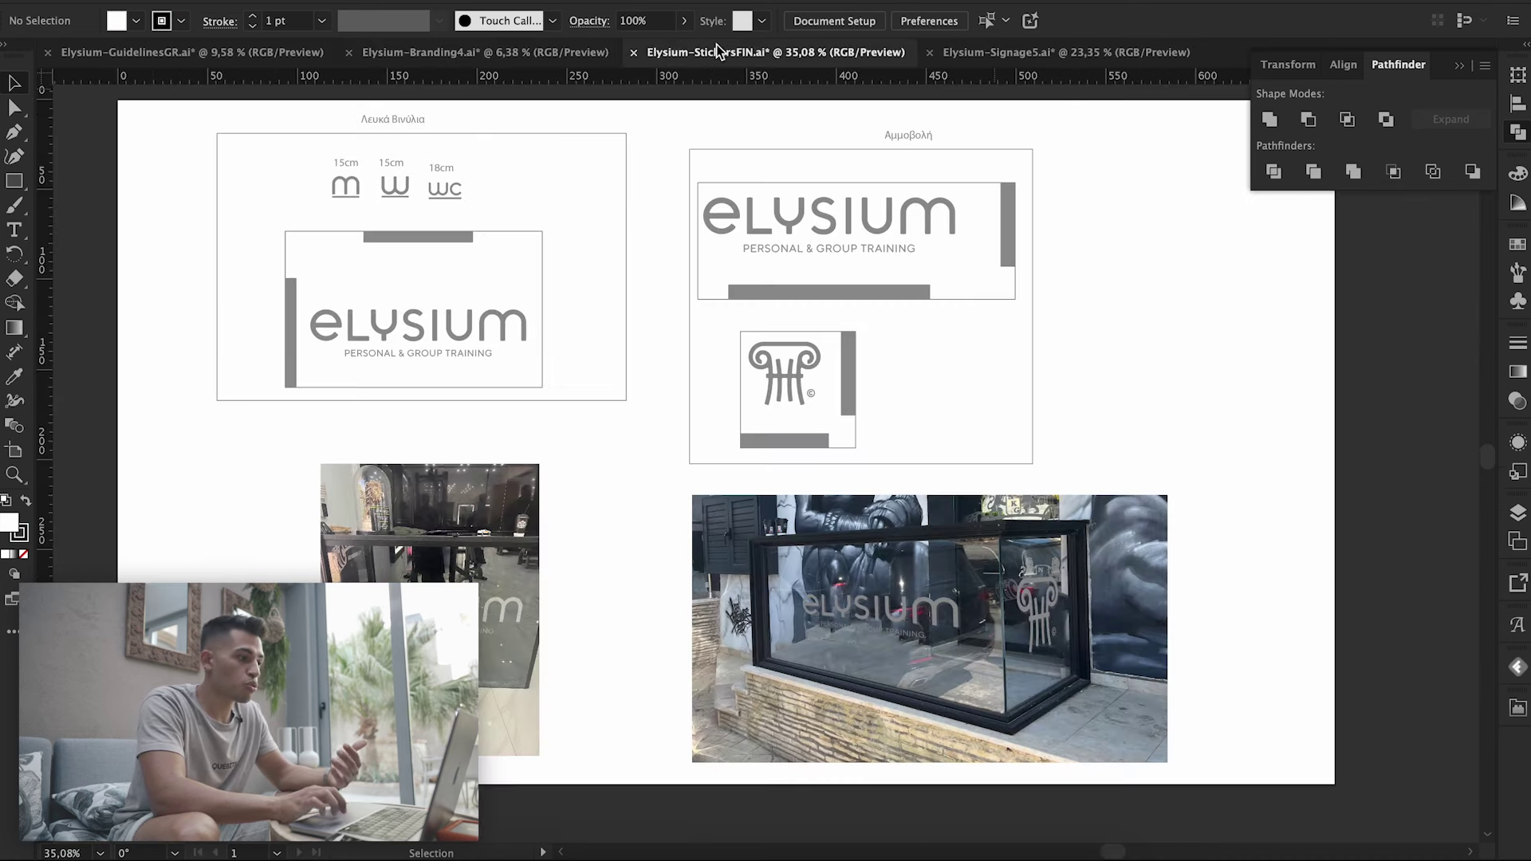
pyautogui.click(253, 54)
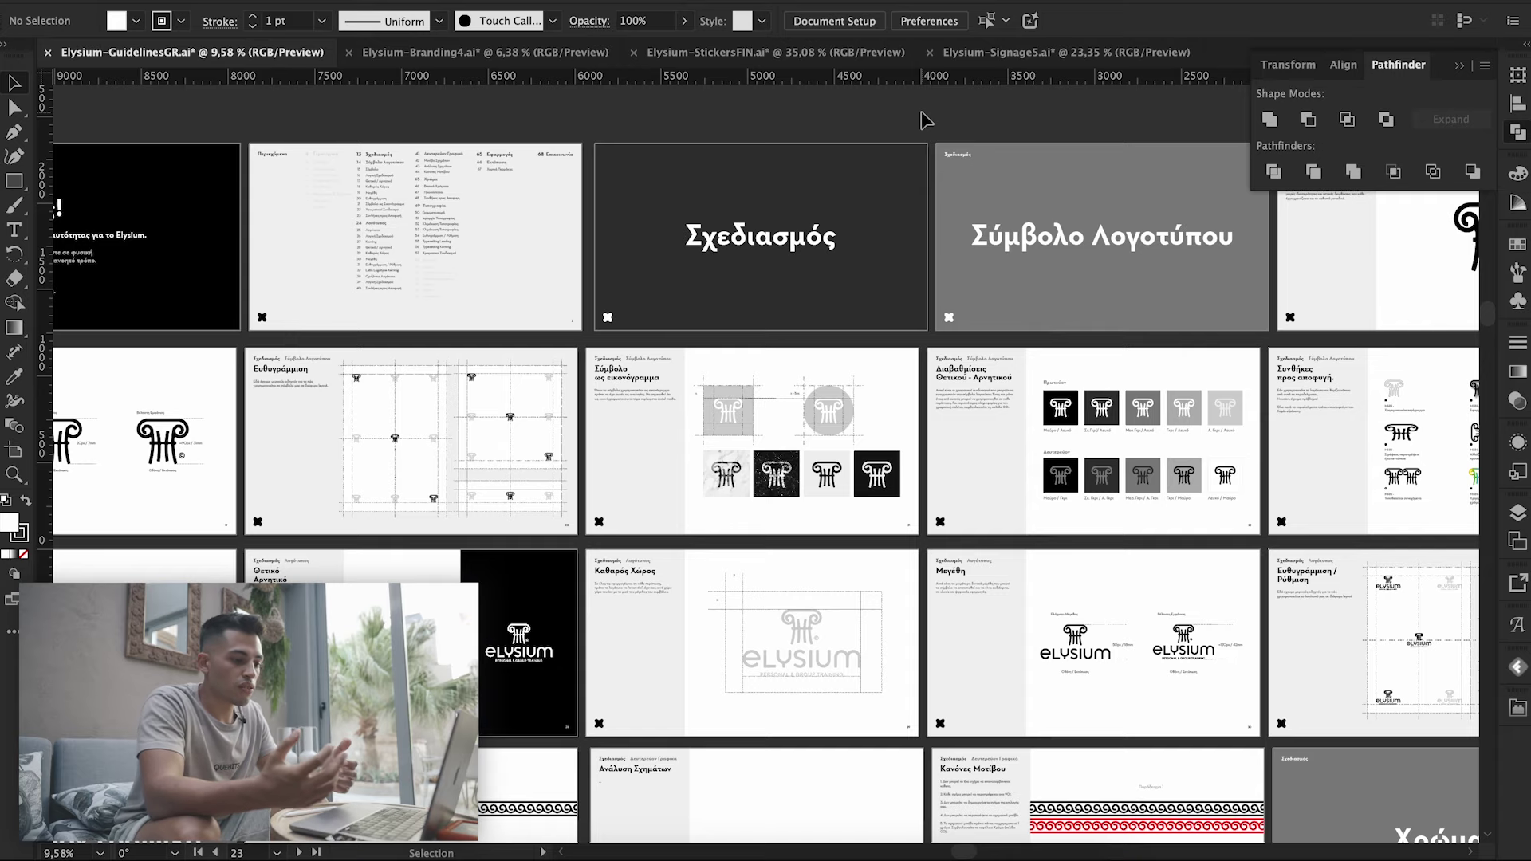
# - Pan right and select the column logo group on the Σύμβολο Λογοτύπου artboard
pyautogui.hscroll(10, 925, 120)
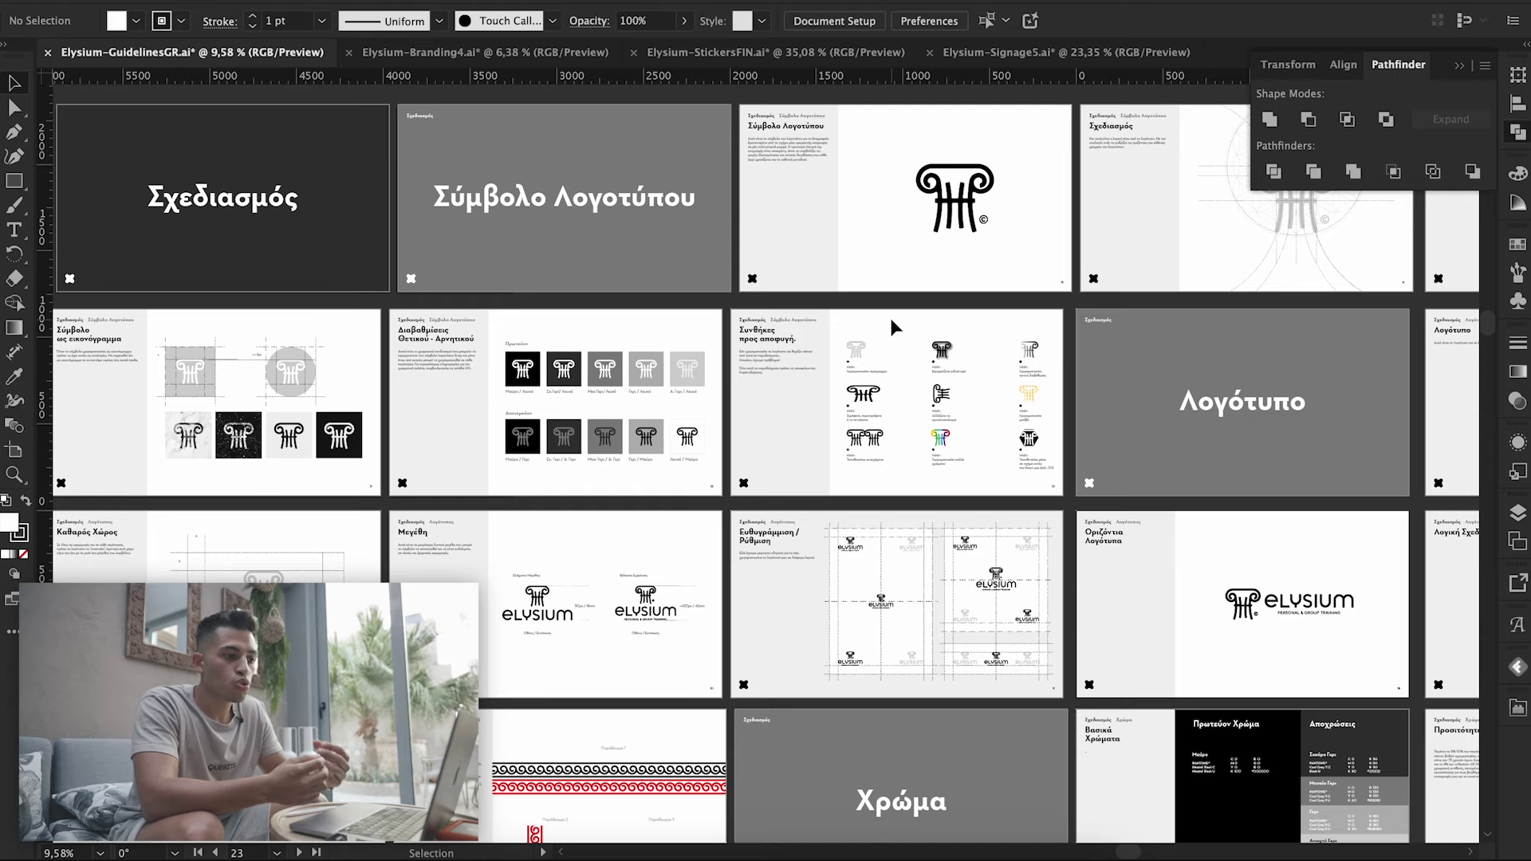
pyautogui.hscroll(8, 874, 228)
pyautogui.scroll(2, 874, 228)
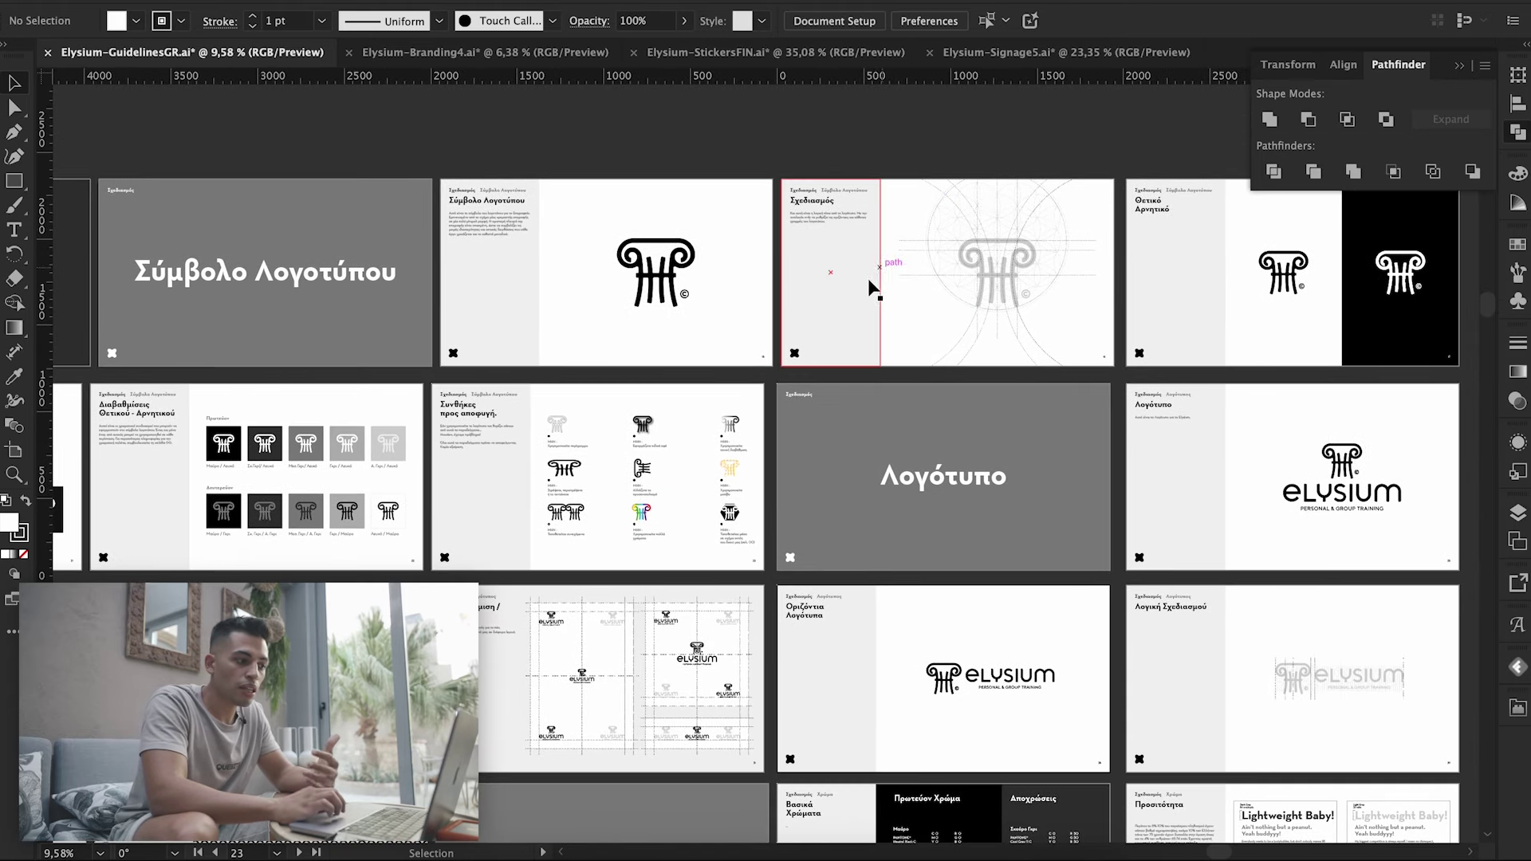
pyautogui.click(682, 265)
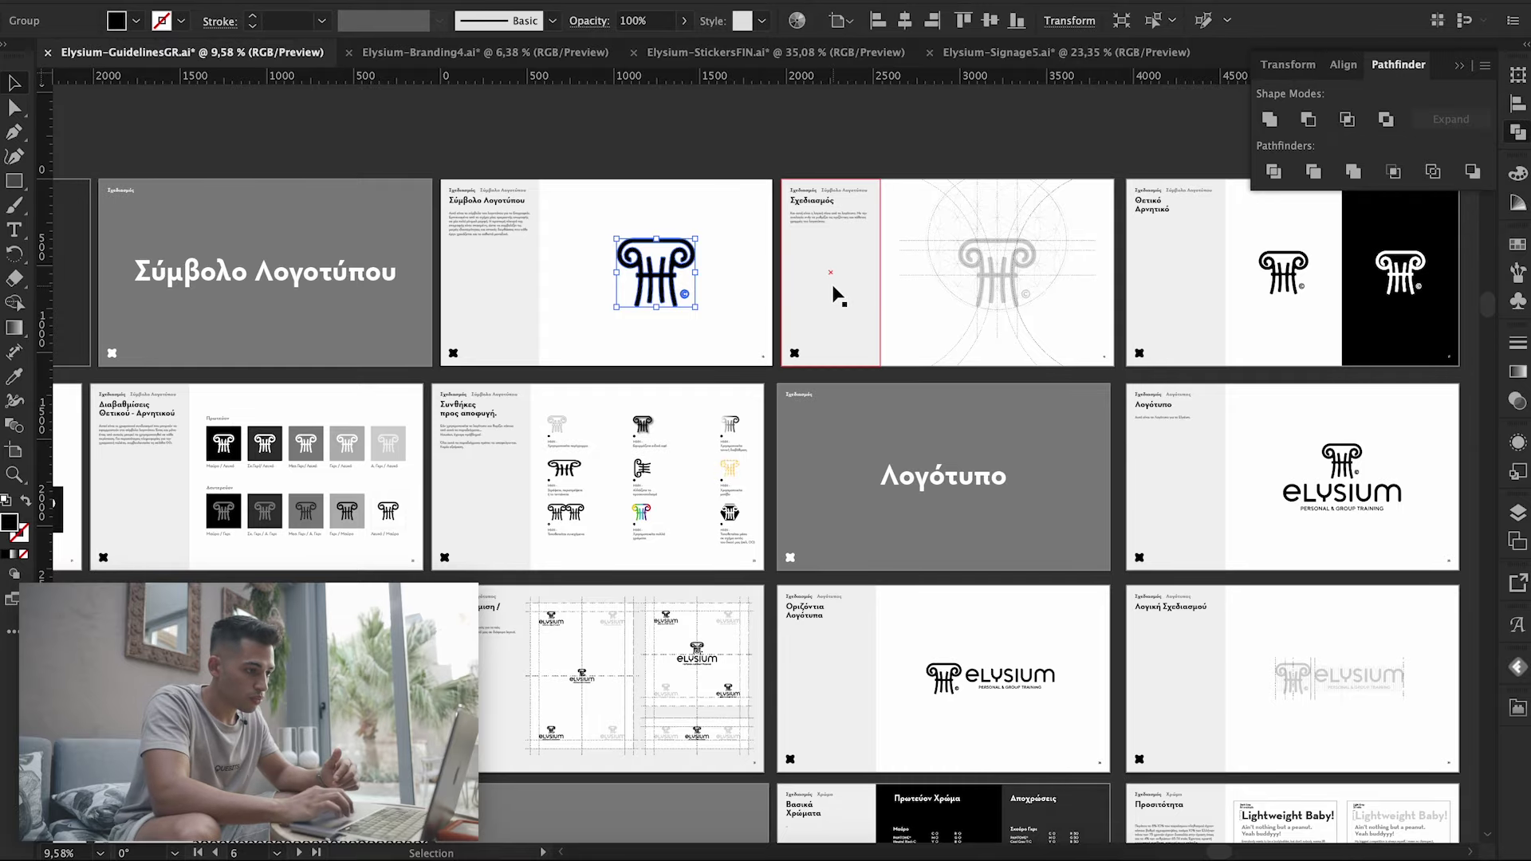
# - Zoom and pan past the Διαβαθμίσεις Θετικού - Αρνητικού variants to the Σύμβολο ως εικονόγραμμα page
pyautogui.scroll(3, 830, 290)
pyautogui.scroll(2, 830, 290)
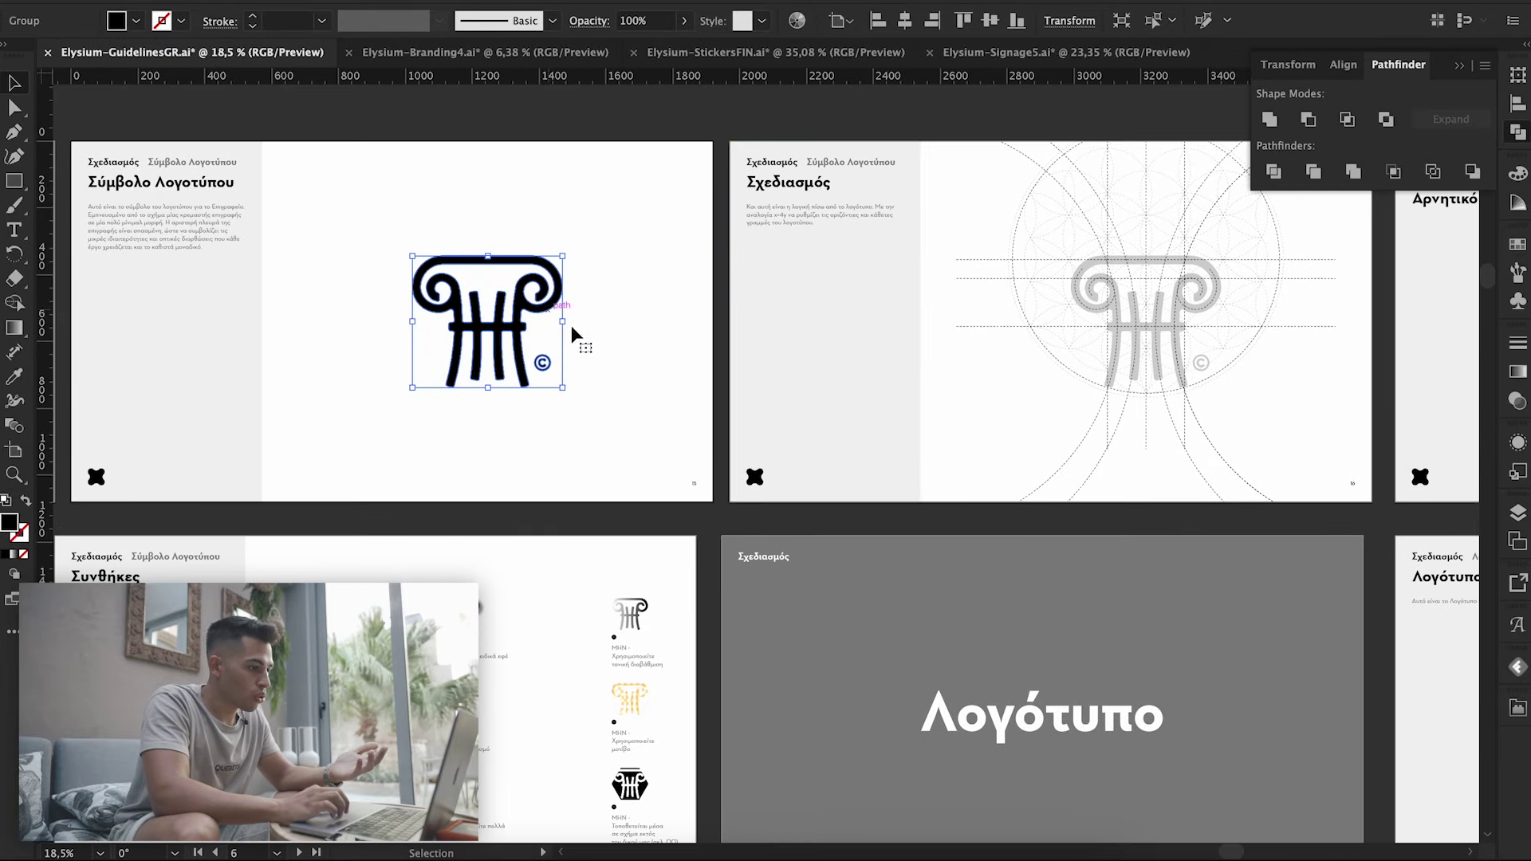
pyautogui.hscroll(8, 571, 325)
pyautogui.scroll(-2, 820, 448)
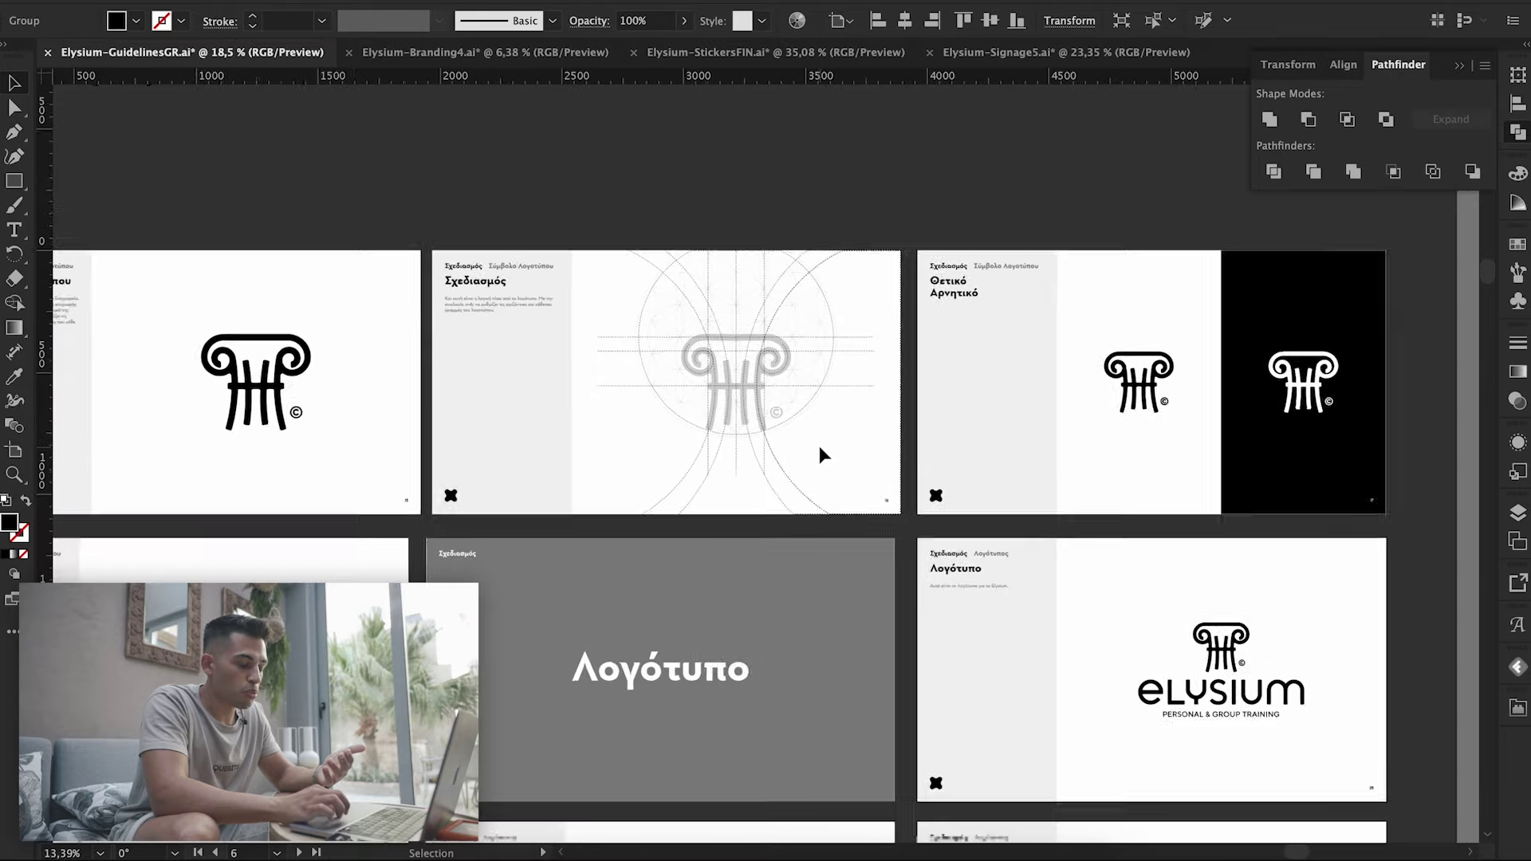
pyautogui.hscroll(-3, 820, 446)
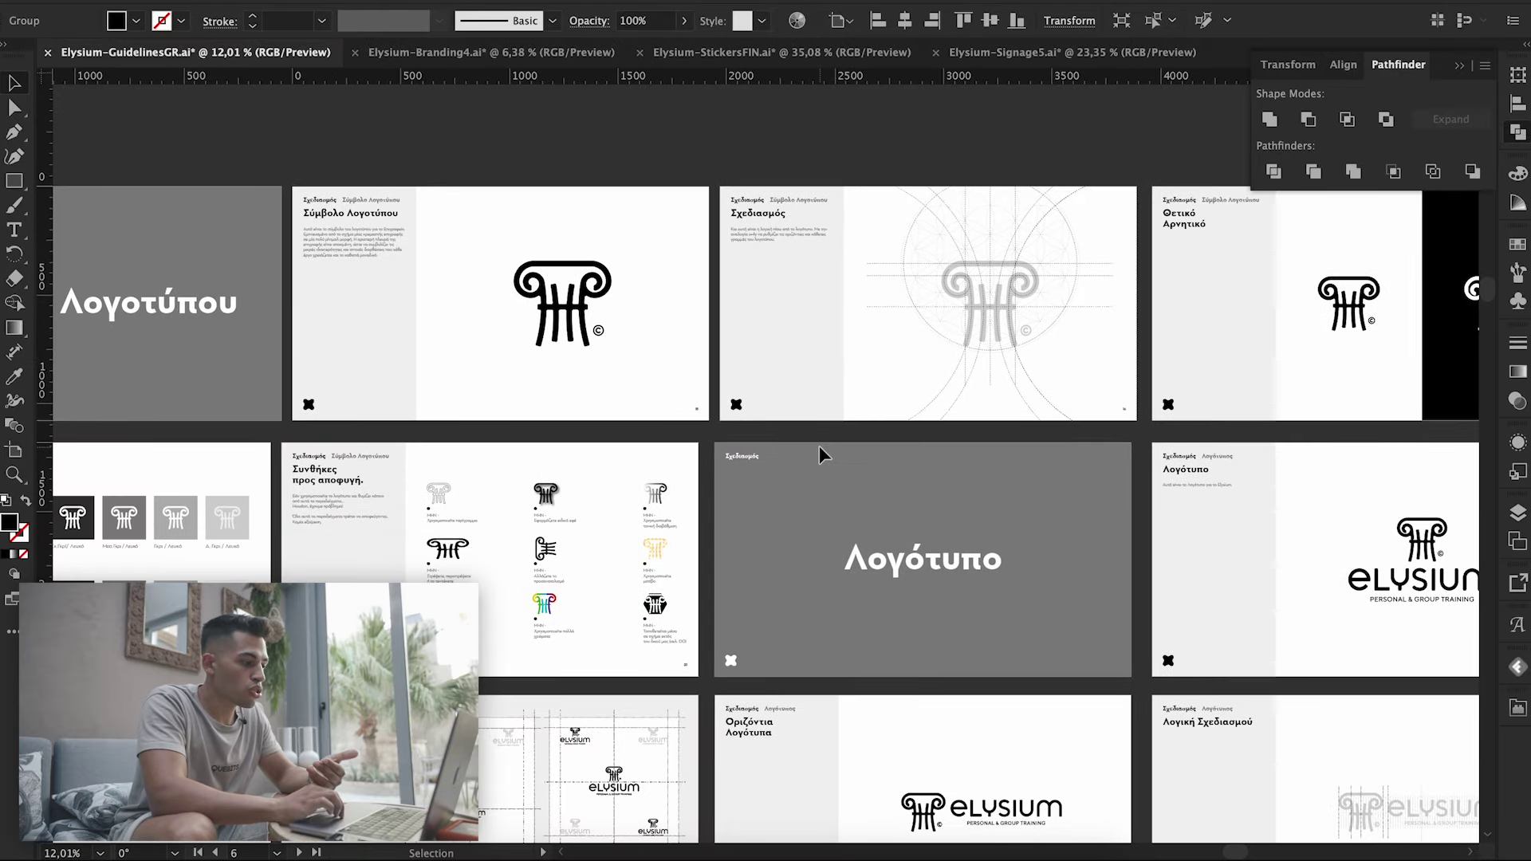
pyautogui.hscroll(-6, 820, 447)
pyautogui.scroll(-2, 819, 446)
pyautogui.hscroll(-3, 819, 447)
pyautogui.scroll(2, 840, 493)
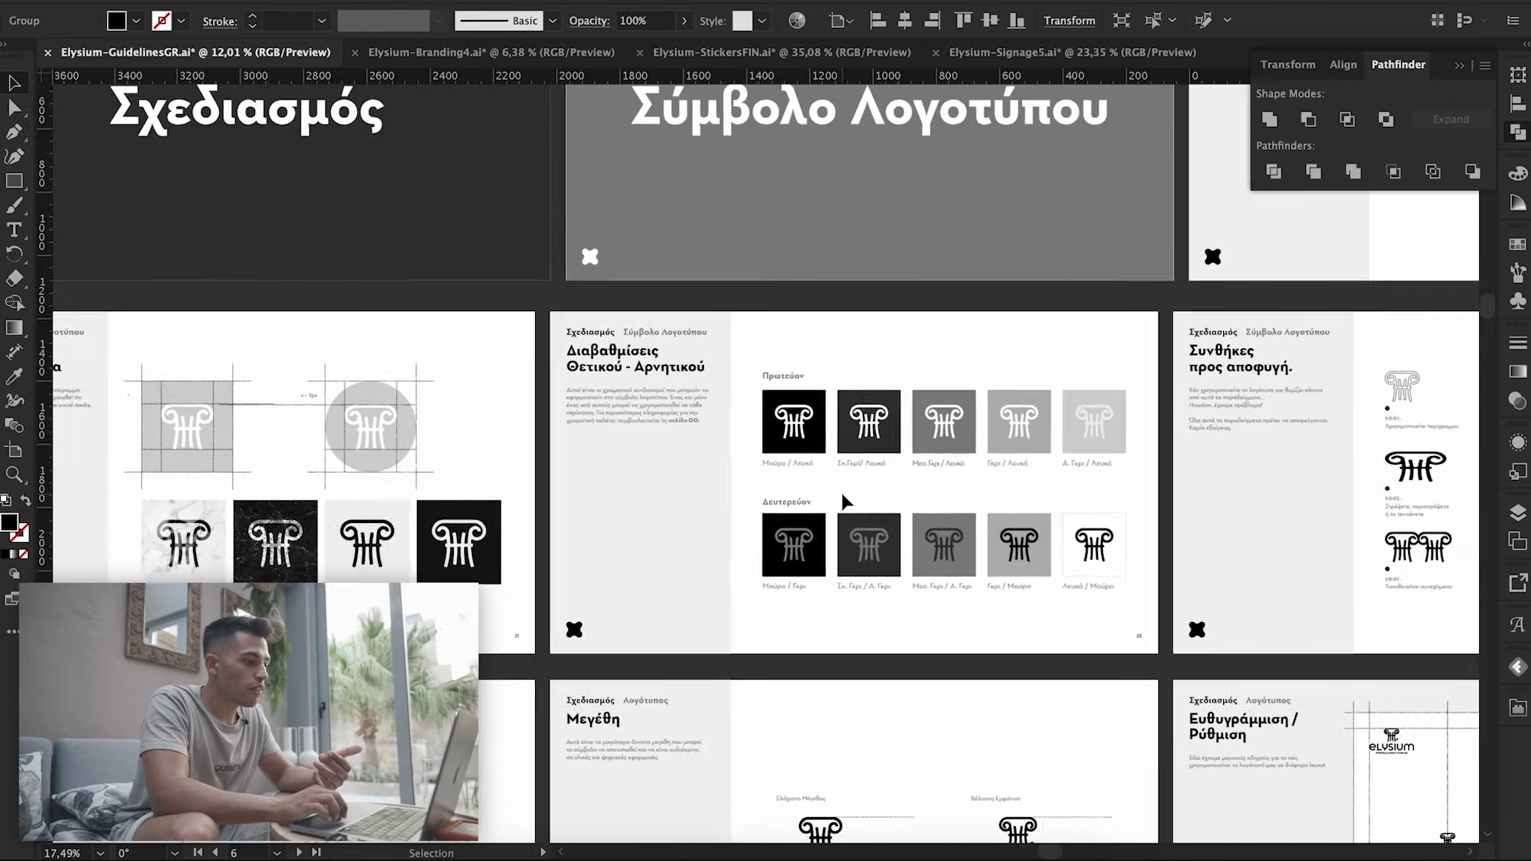
pyautogui.scroll(2, 840, 492)
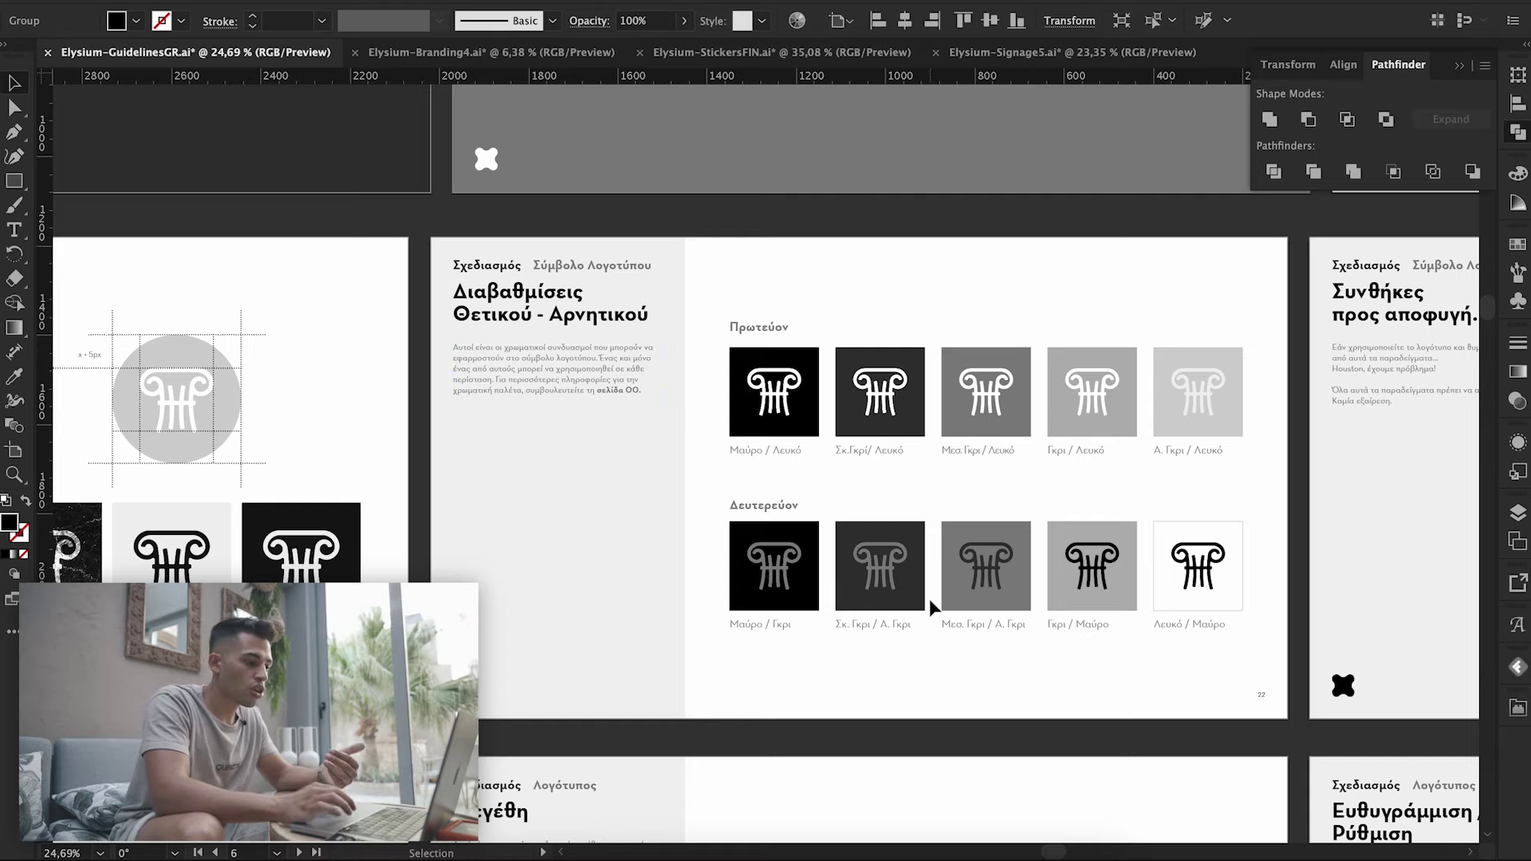
pyautogui.scroll(-1, 930, 599)
pyautogui.scroll(-1, 930, 600)
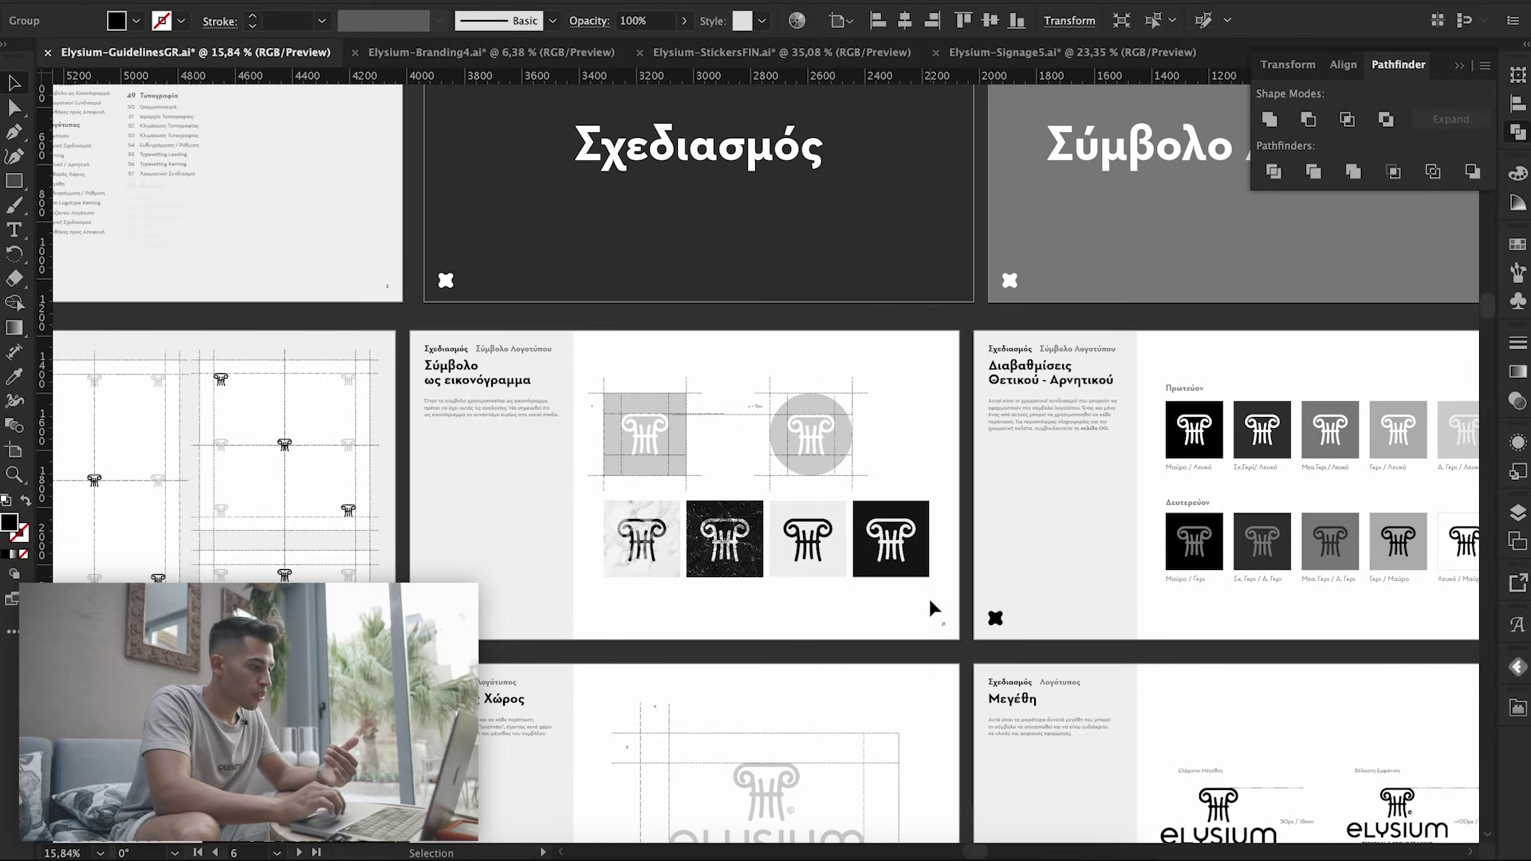
pyautogui.scroll(1, 814, 568)
pyautogui.scroll(1, 814, 568)
# - Zoom into the marble icon tiles, then pan to the Μεγέθη page (20px / 7mm, >=90px / 31mm)
pyautogui.scroll(1, 814, 568)
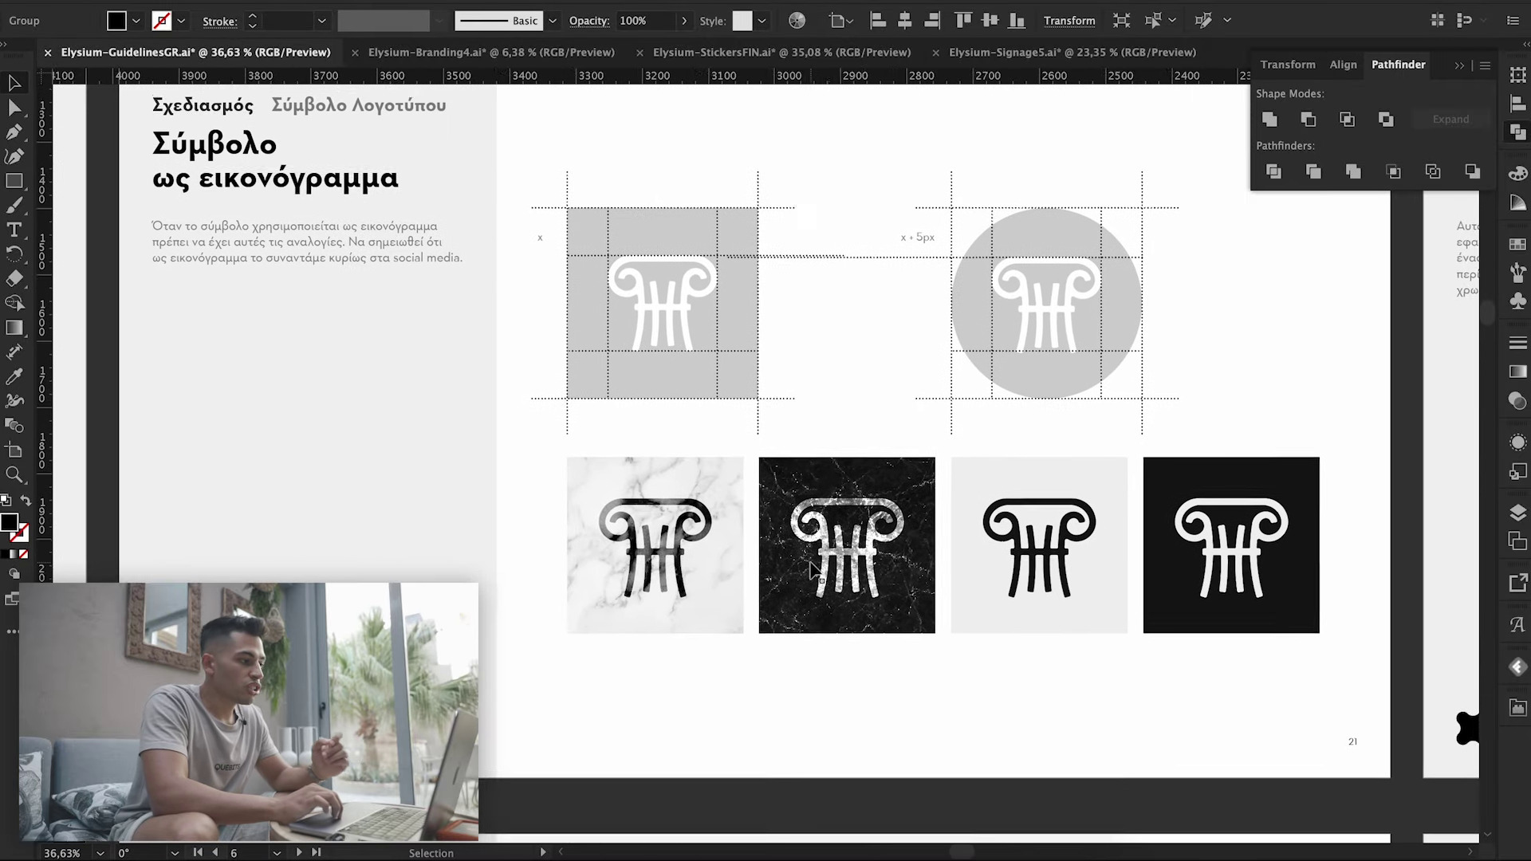
pyautogui.scroll(1, 814, 568)
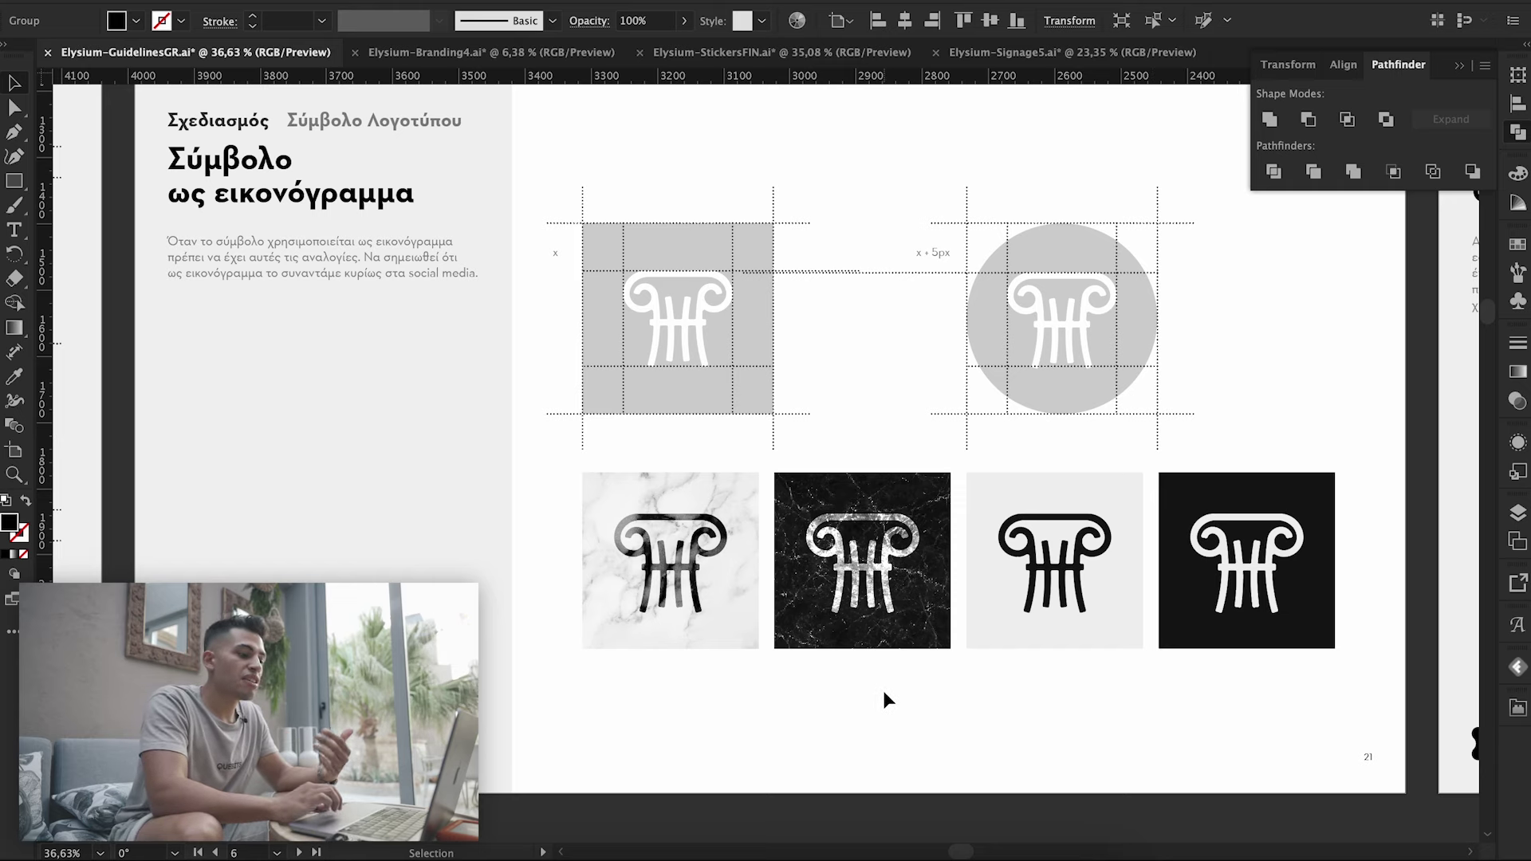
pyautogui.scroll(5, 885, 699)
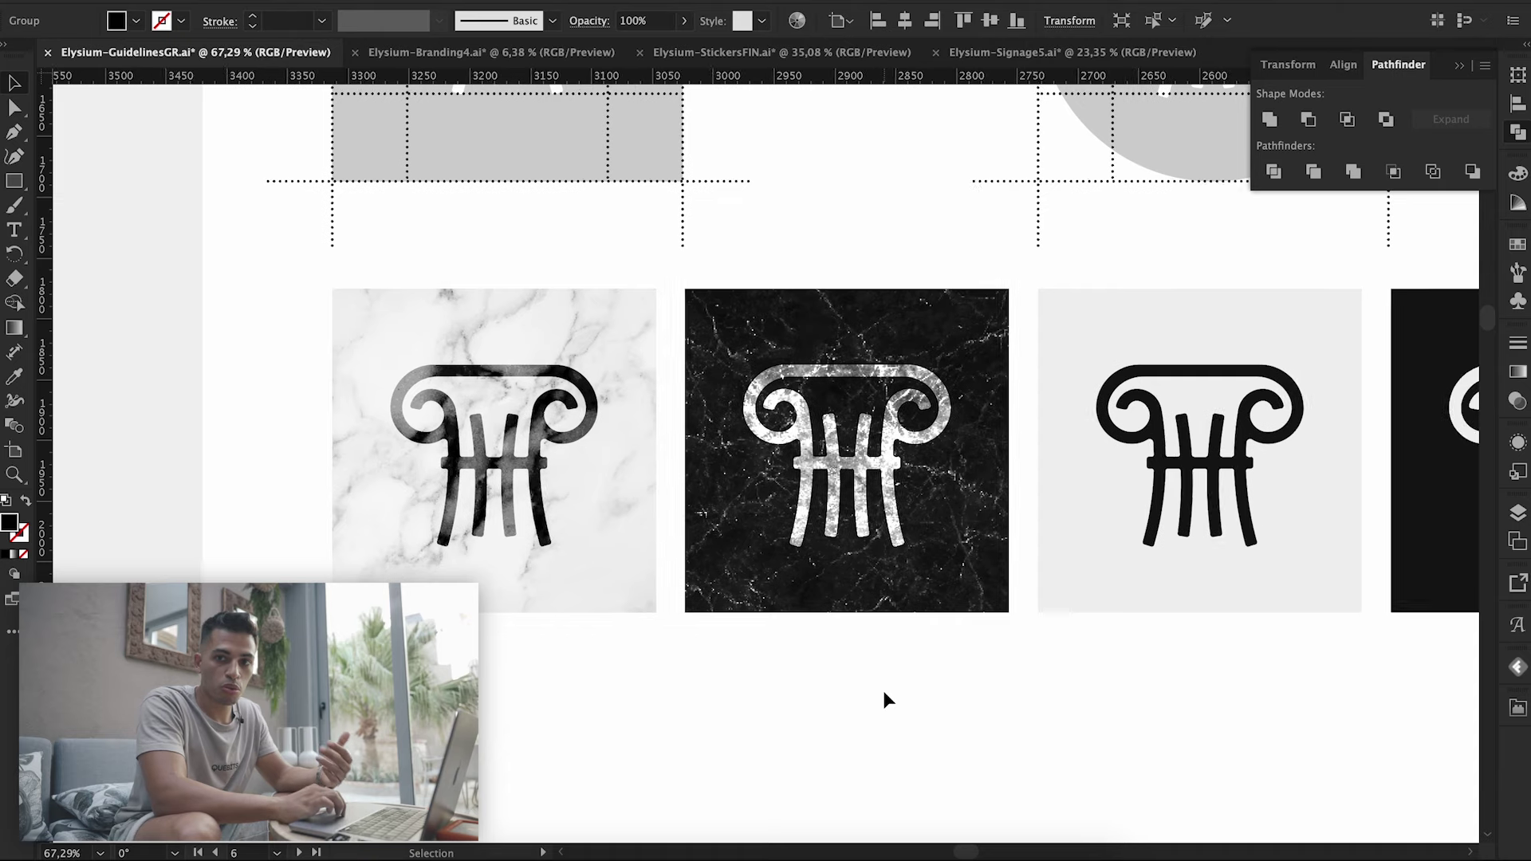
pyautogui.hscroll(-2, 883, 690)
pyautogui.hscroll(-2, 883, 690)
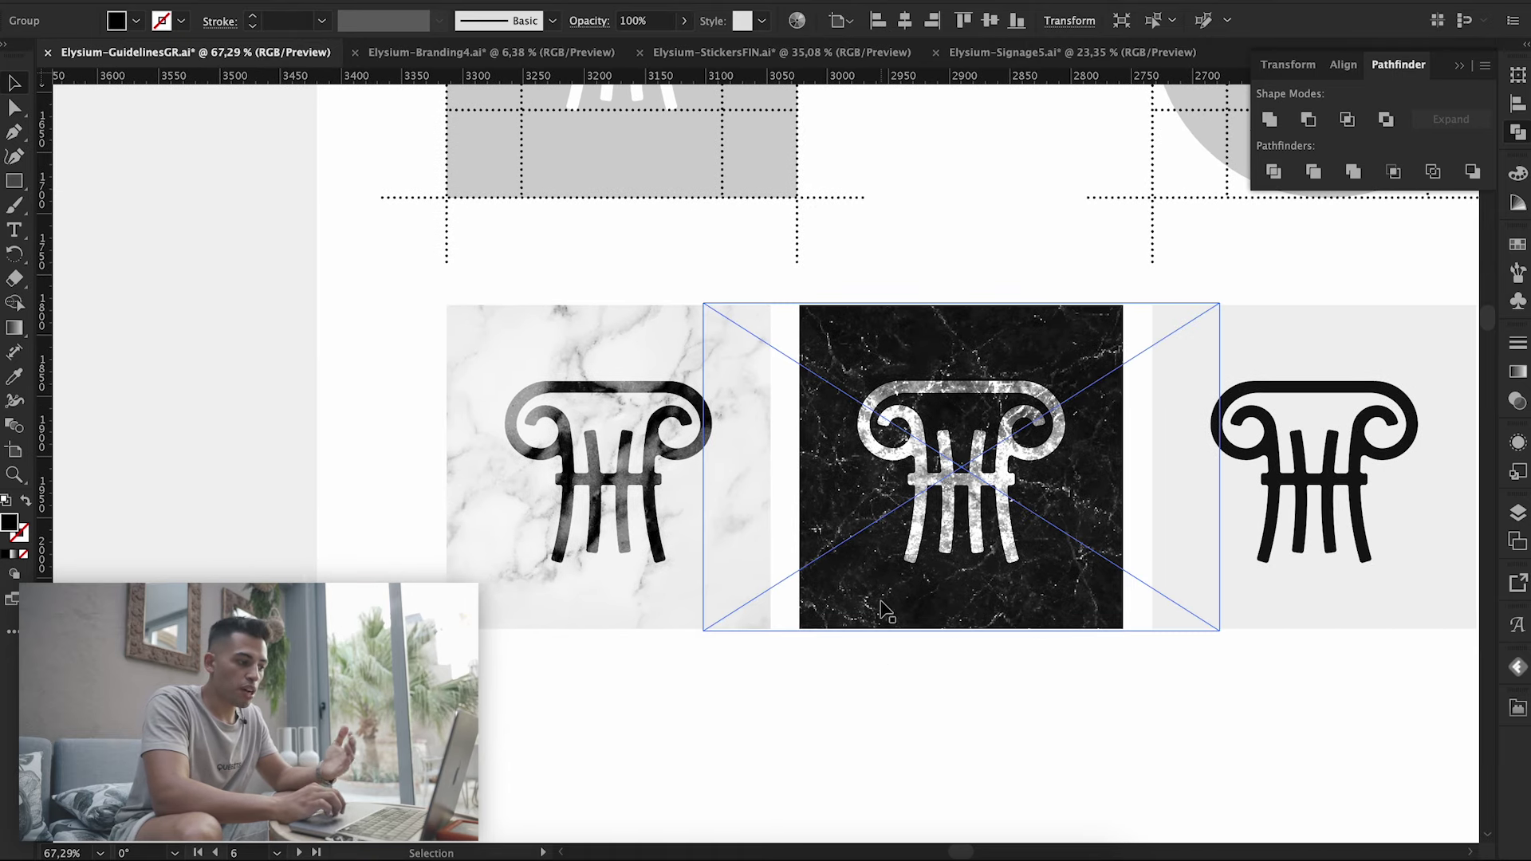
pyautogui.scroll(2, 948, 678)
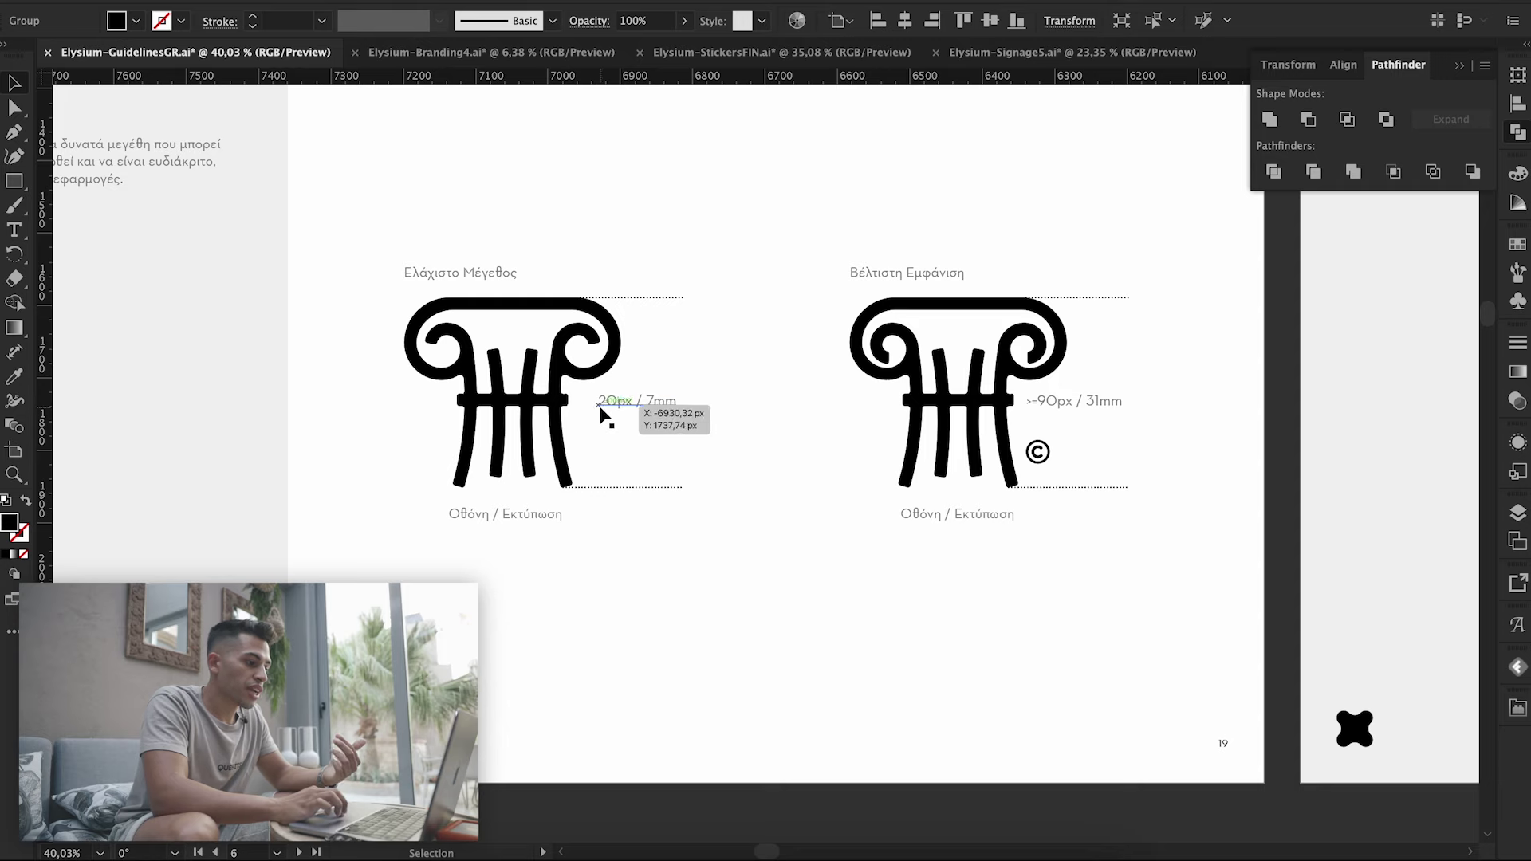
# - Draw trial Paintbrush loops over the left and right column logos, undoing each one
pyautogui.scroll(1, 638, 395)
pyautogui.scroll(2, 637, 369)
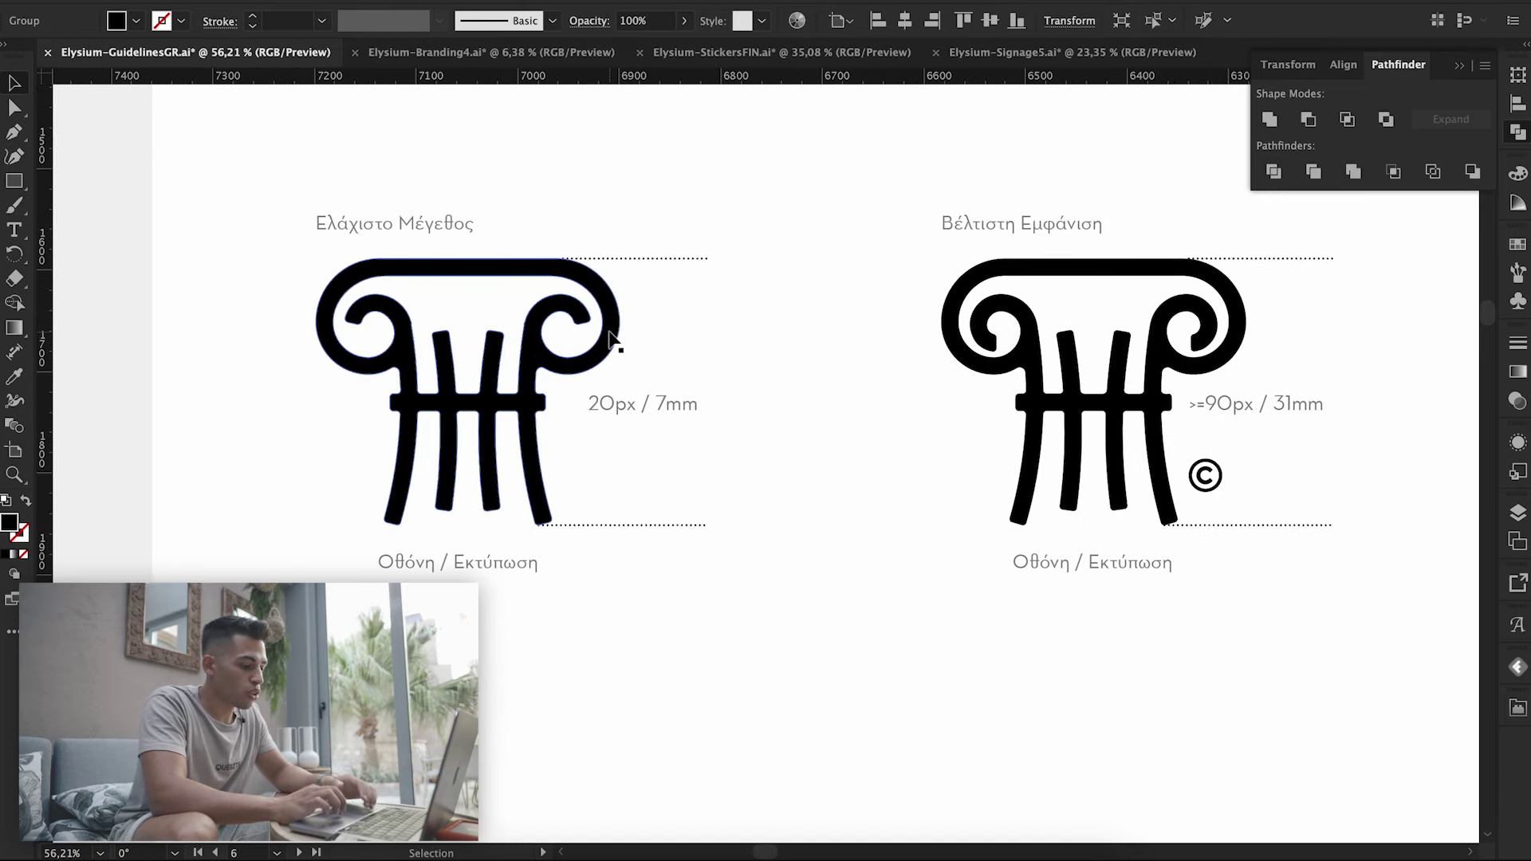
pyautogui.press('b')
pyautogui.moveTo(666, 298); pyautogui.dragTo(606, 257)
pyautogui.hotkey('ctrl', 'z')
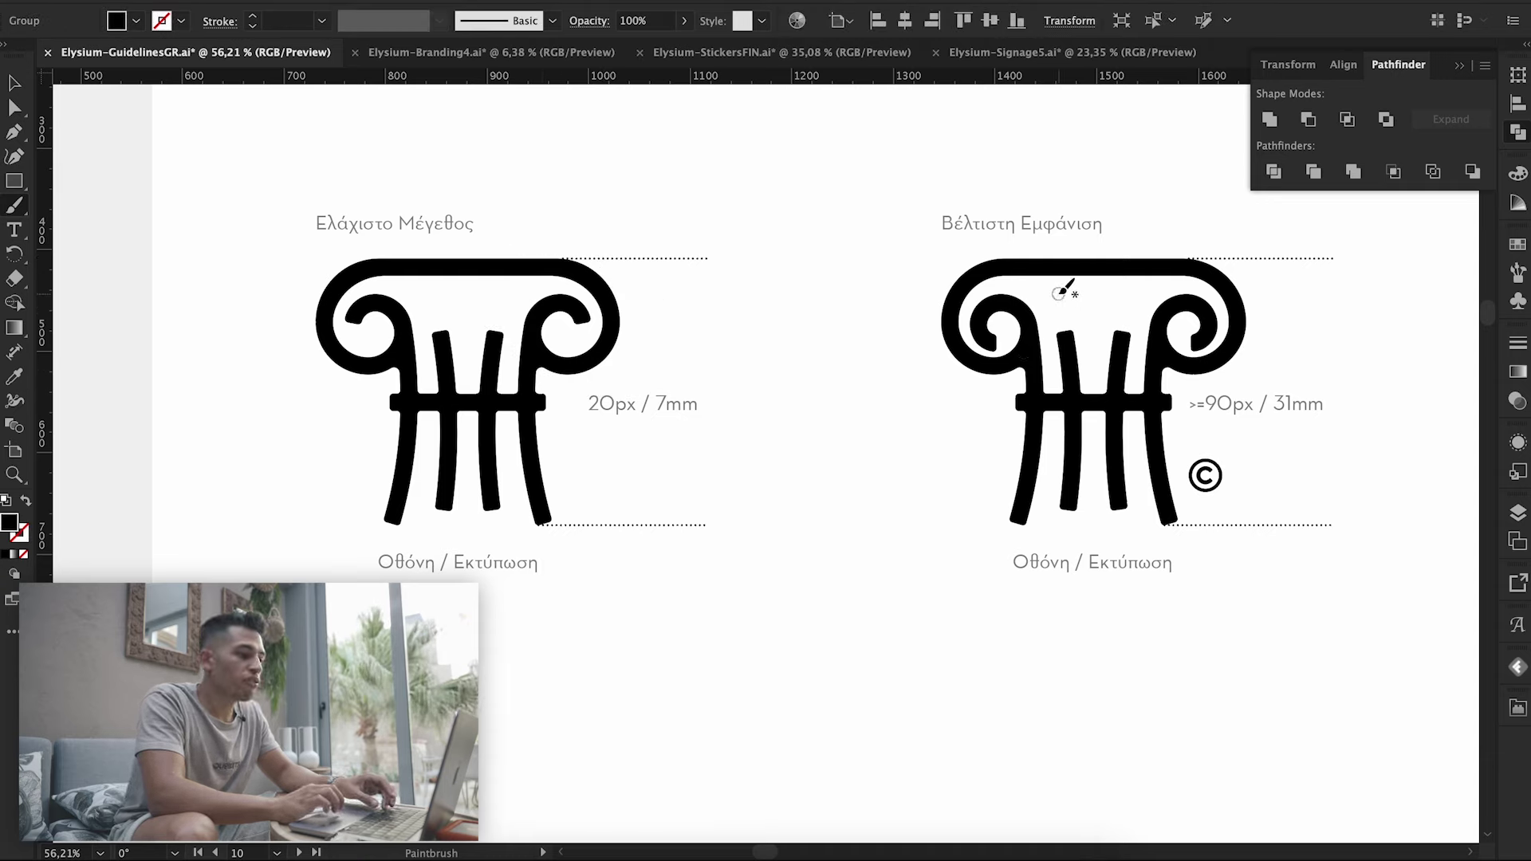
pyautogui.moveTo(1064, 293); pyautogui.dragTo(1026, 438)
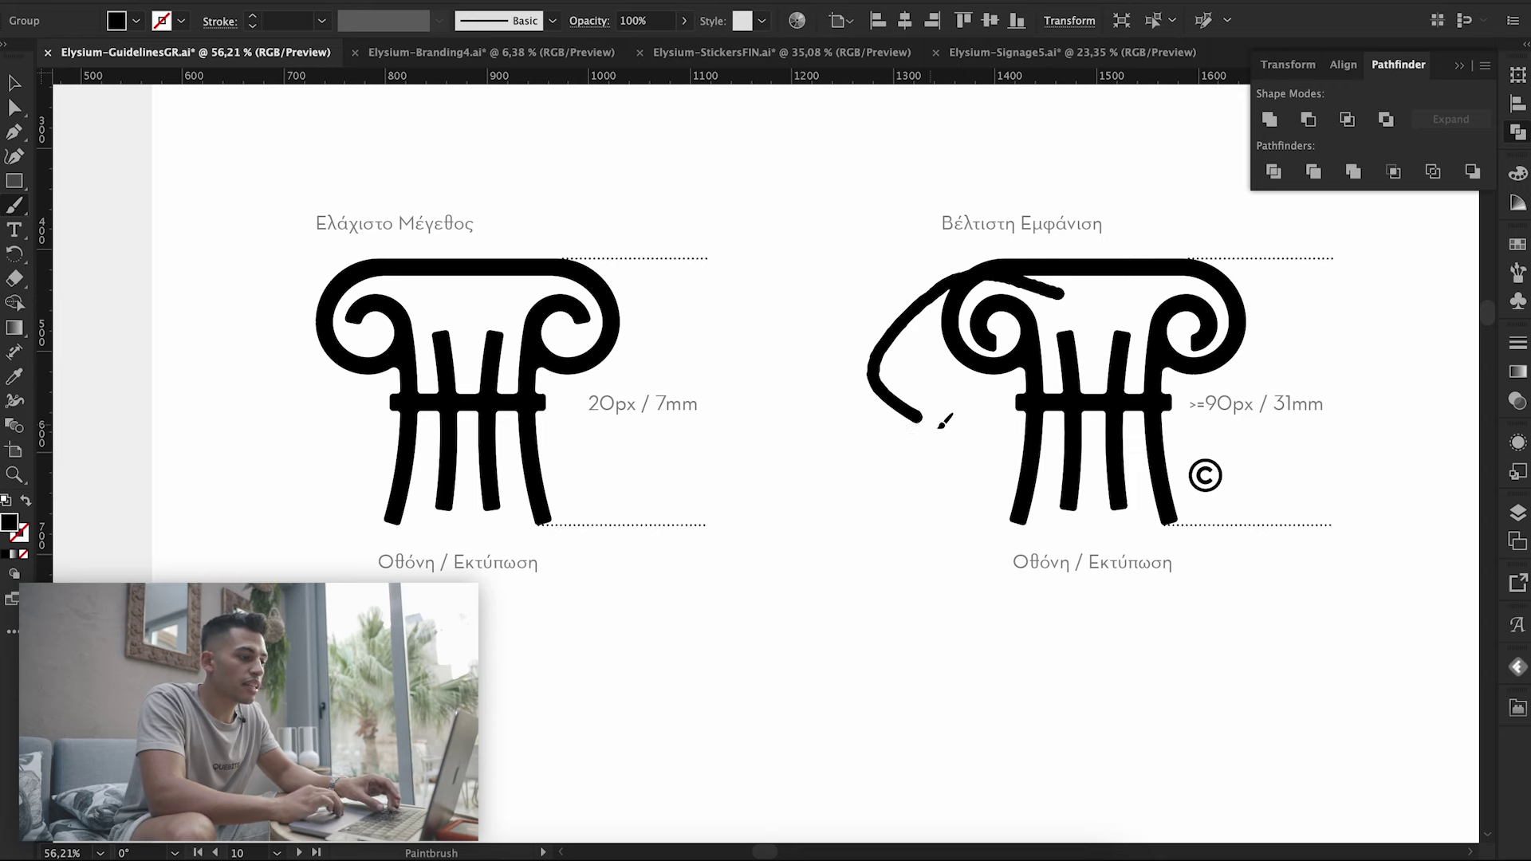
pyautogui.hotkey('ctrl', 'z')
# - Scribble two more Paintbrush strokes across the right column and undo both
pyautogui.keyDown('ctrl'); pyautogui.click(1163, 391); pyautogui.keyUp('ctrl')
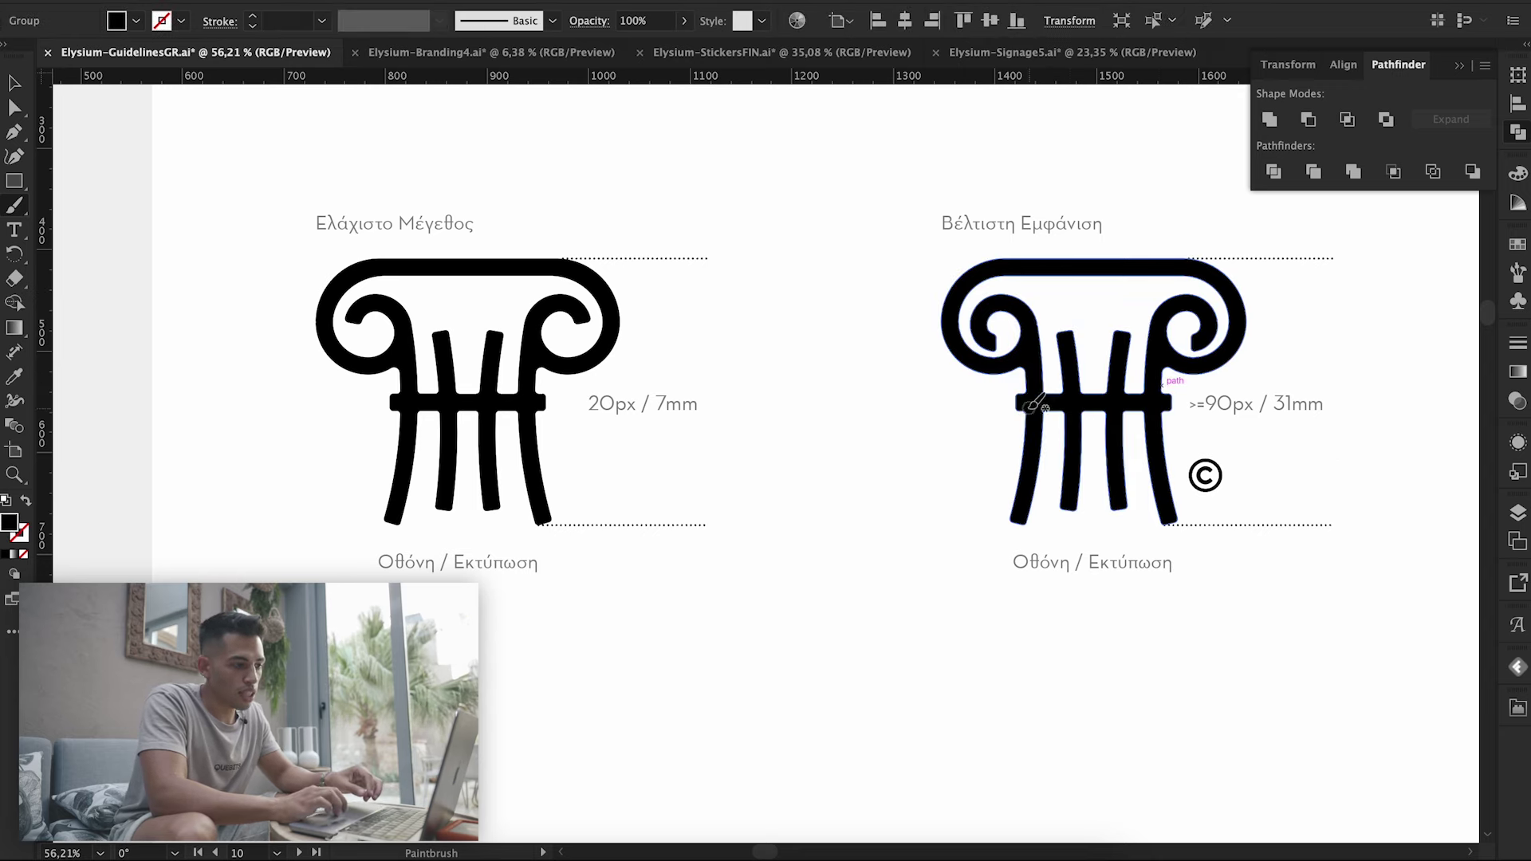
pyautogui.moveTo(1021, 273); pyautogui.dragTo(931, 219)
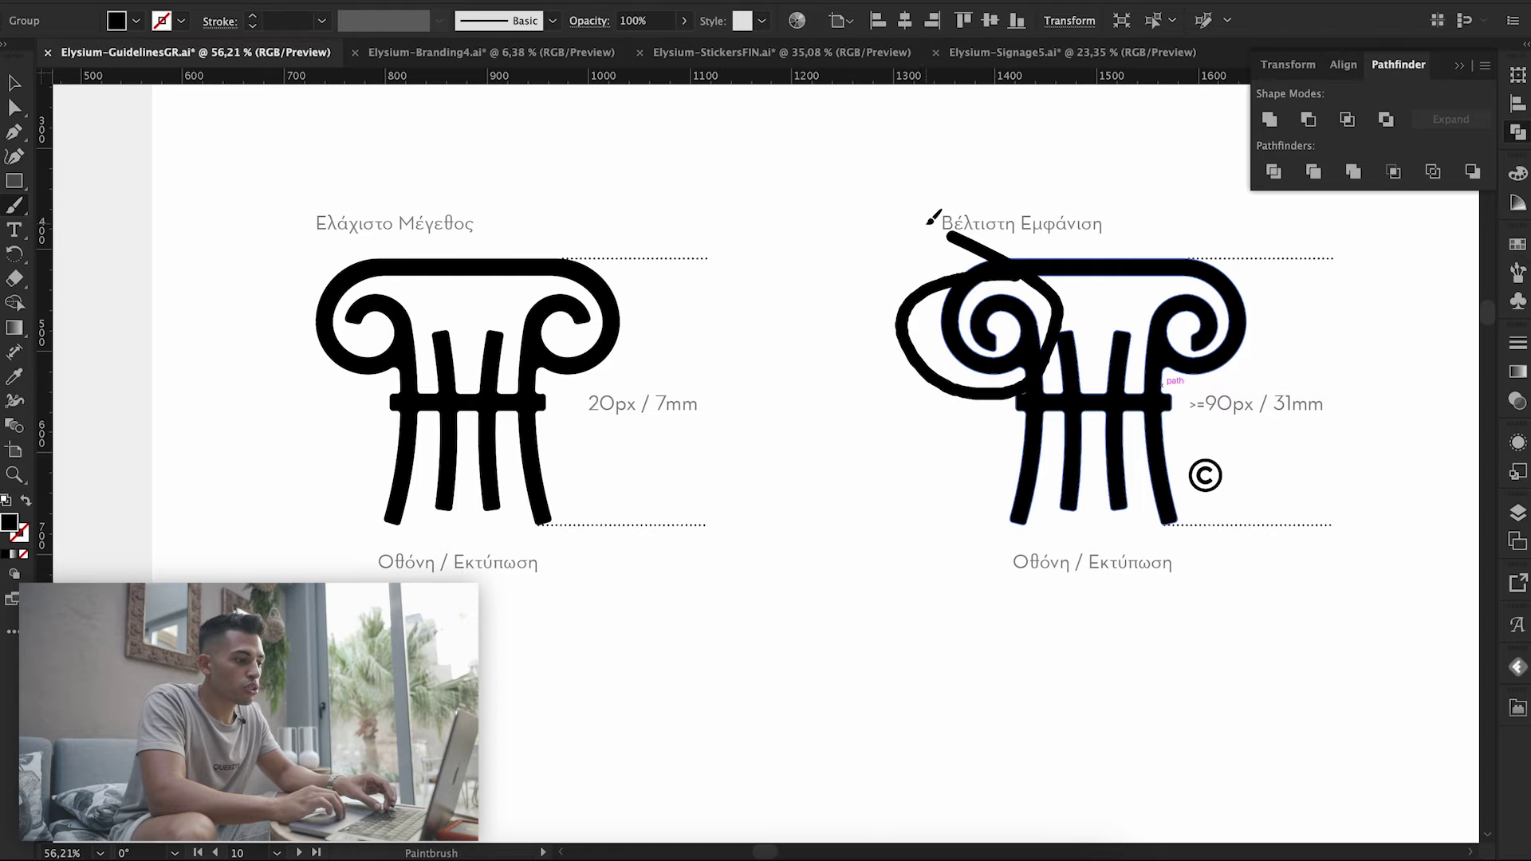
pyautogui.hotkey('ctrl', 'z')
pyautogui.scroll(2, 981, 456)
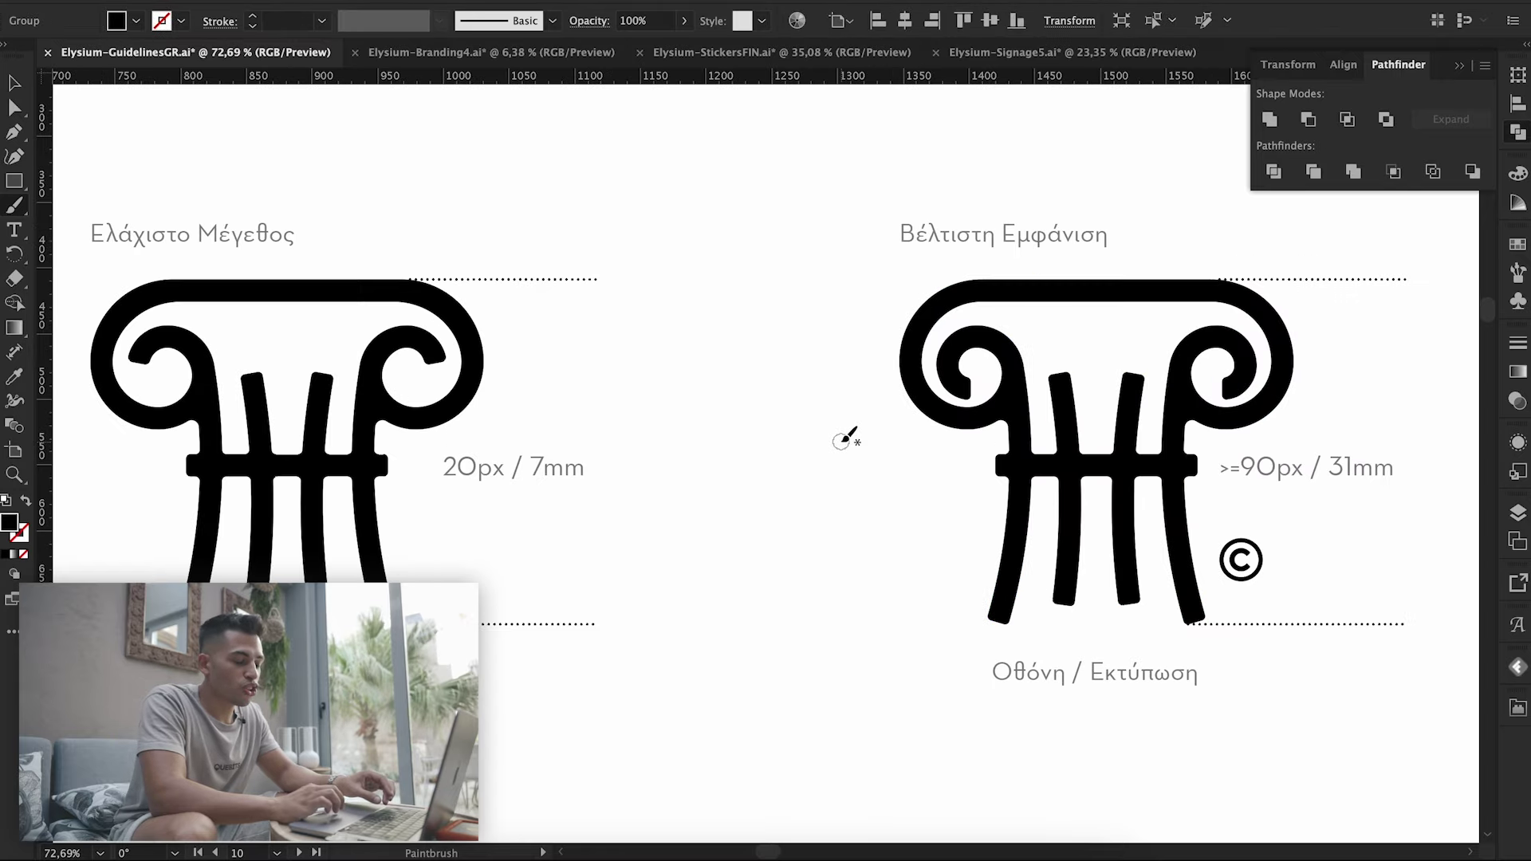
pyautogui.moveTo(902, 471); pyautogui.dragTo(1026, 505)
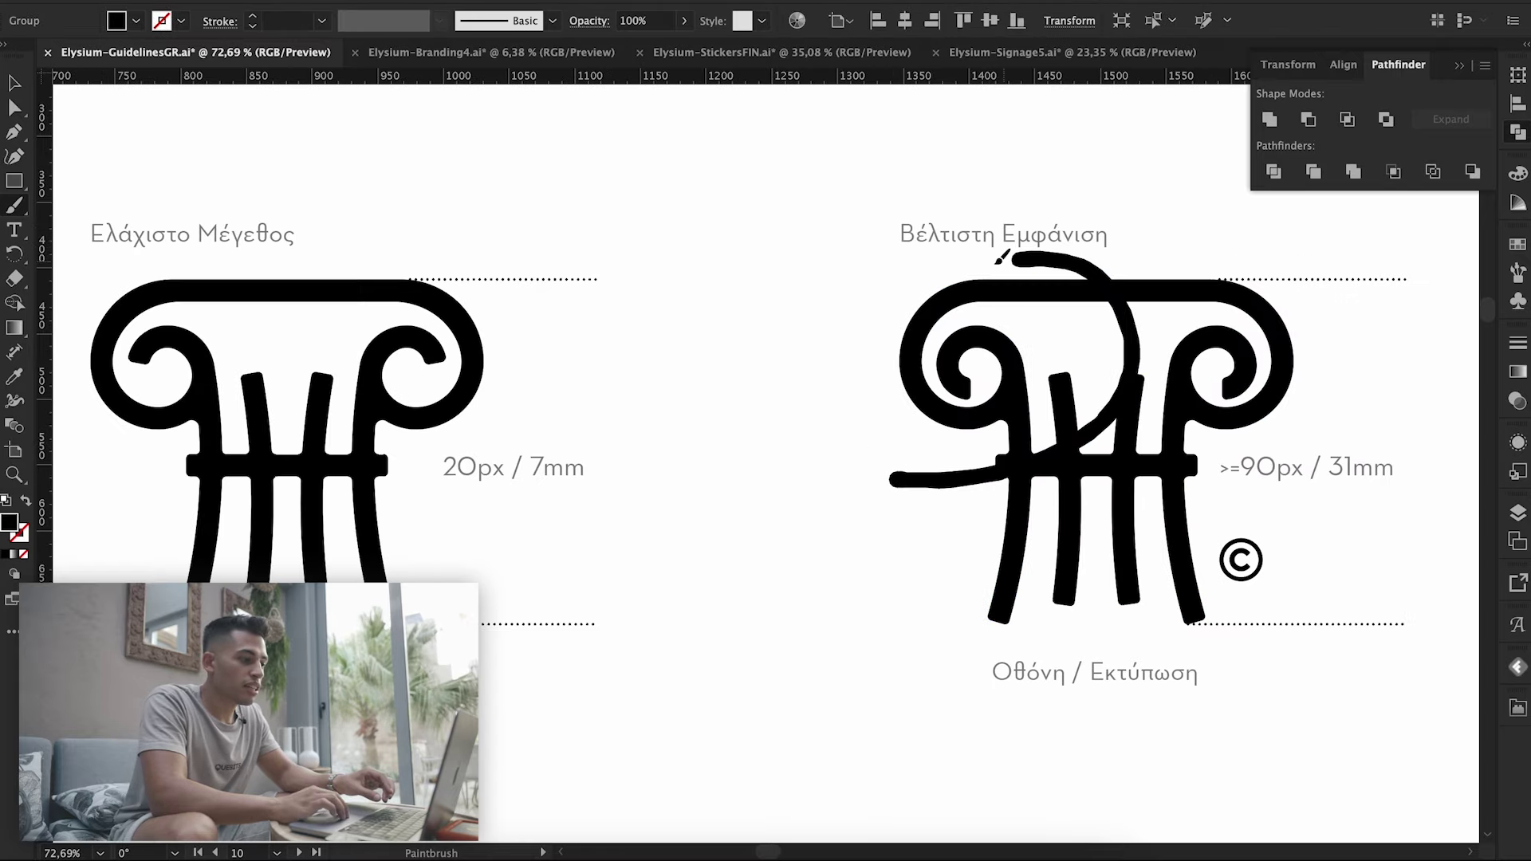
pyautogui.hotkey('ctrl', 'z')
# - Select the right and left column logos, then pan toward the Ευθυγράμμιση page
pyautogui.press('v')
pyautogui.click(1034, 519)
pyautogui.scroll(-3, 1034, 519)
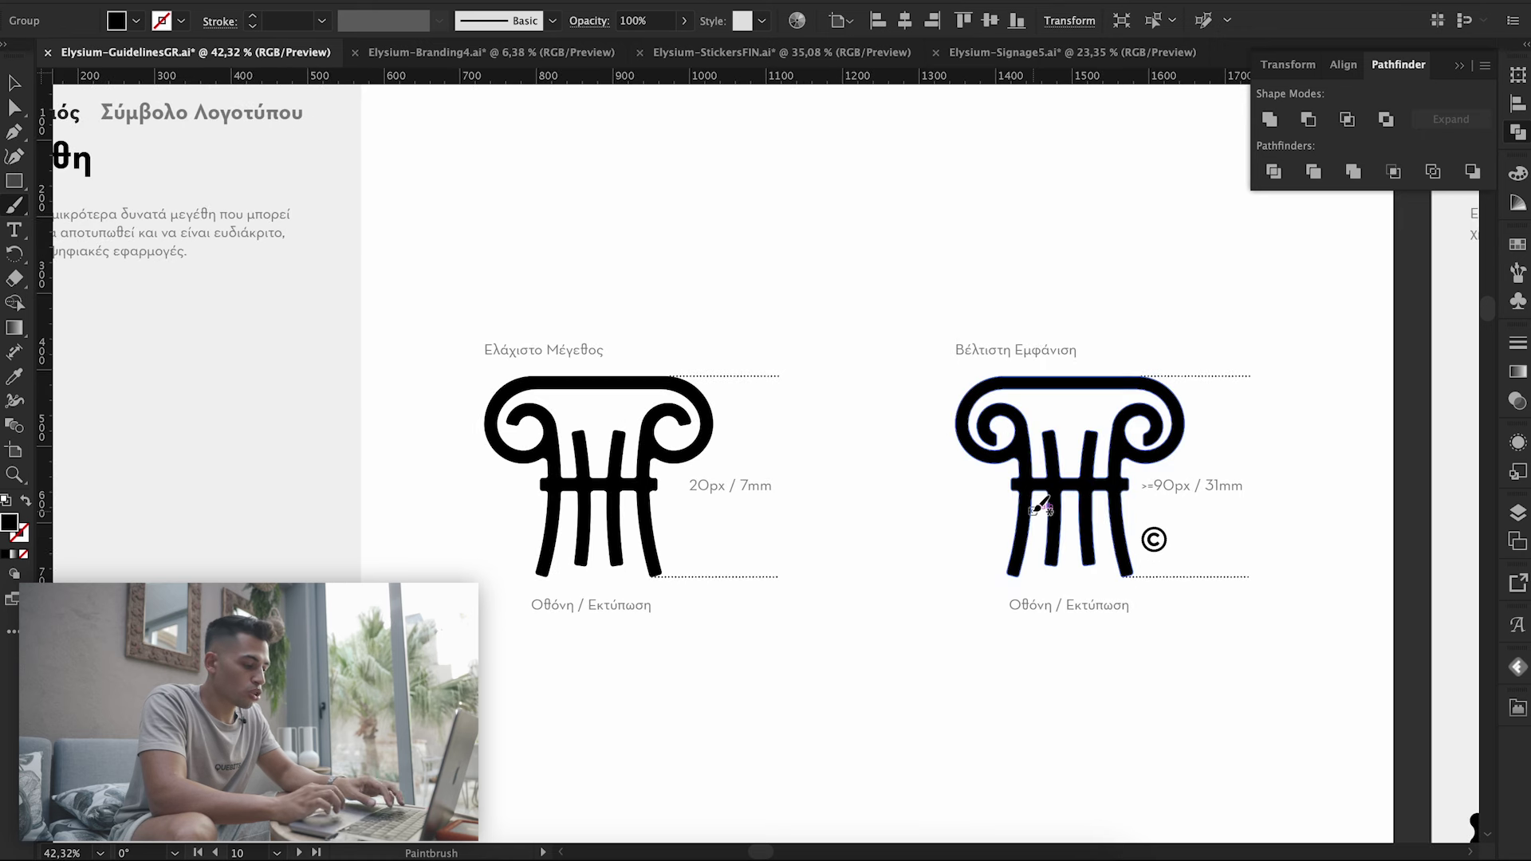
pyautogui.click(707, 425)
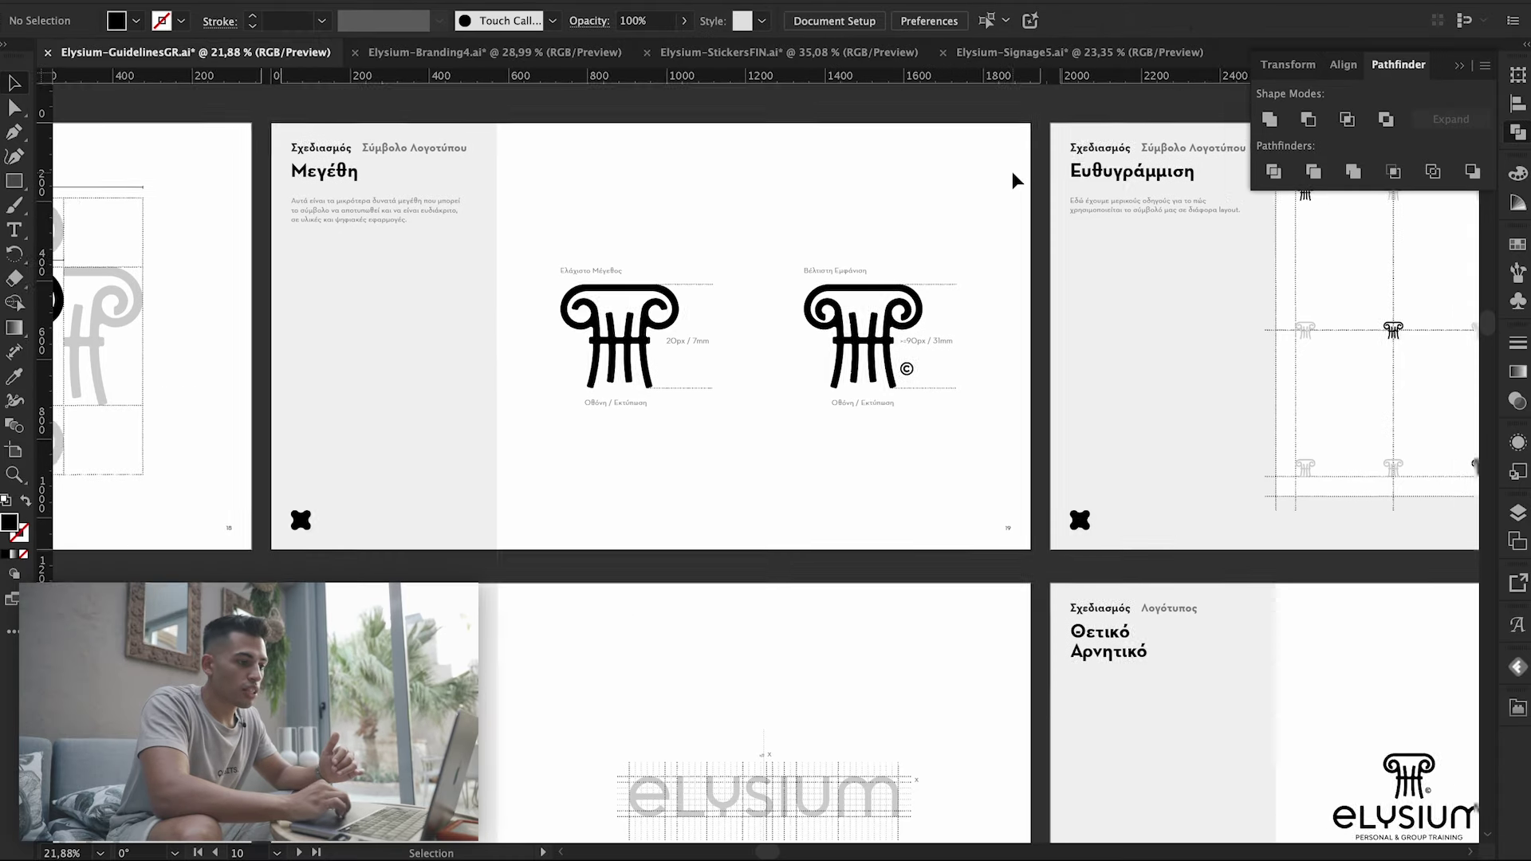
pyautogui.hscroll(10, 1012, 174)
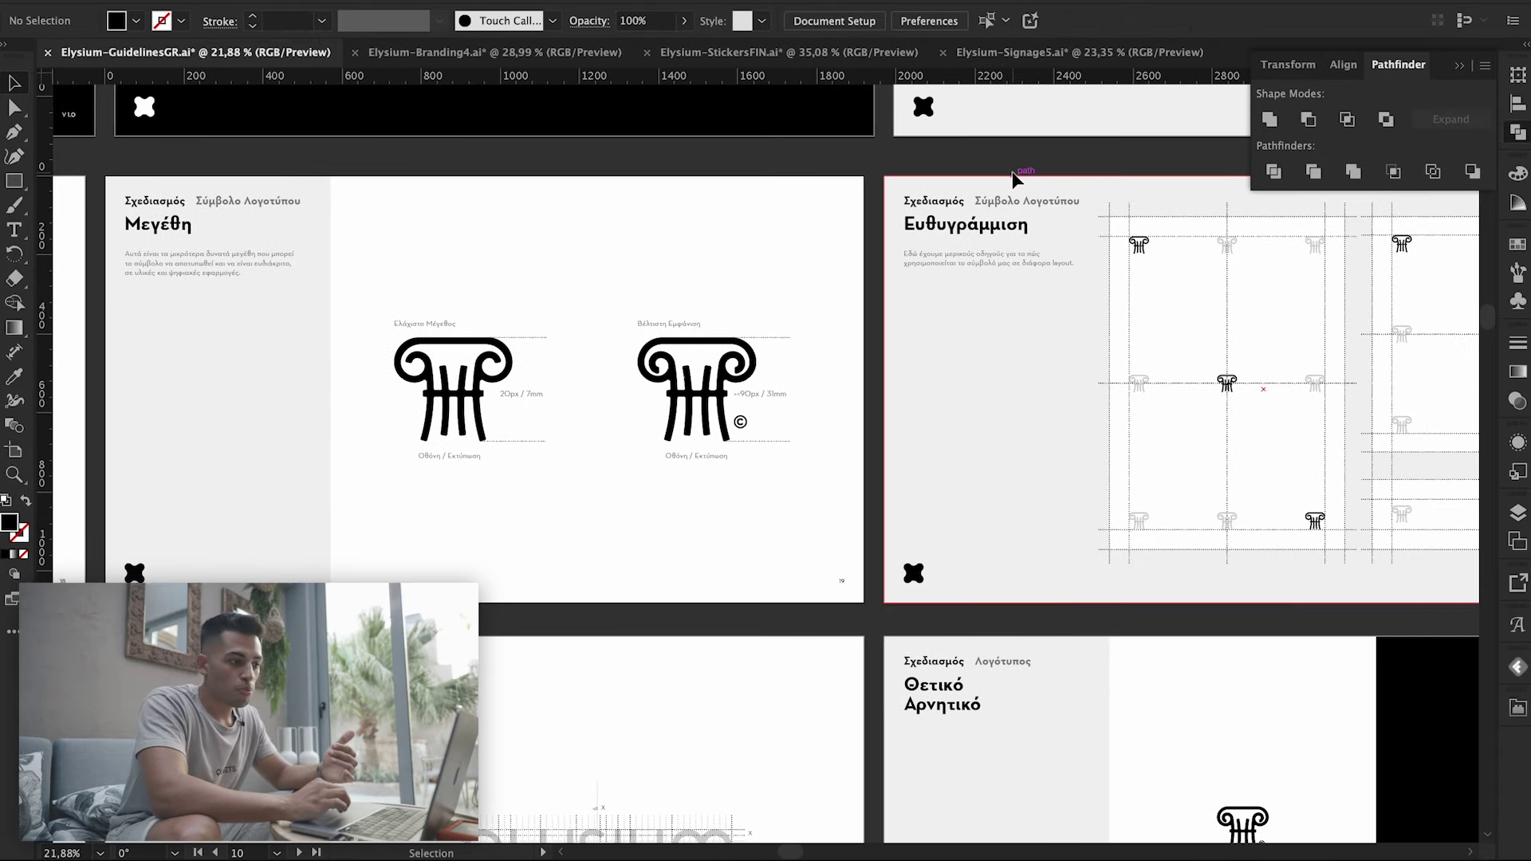
# - Zoom into the Ευθυγράμμιση alignment grid, then pan to the Διαβαθμίσεις Θετικού - Αρνητικού tone tiles
pyautogui.hscroll(5, 1012, 171)
pyautogui.hscroll(5, 779, 331)
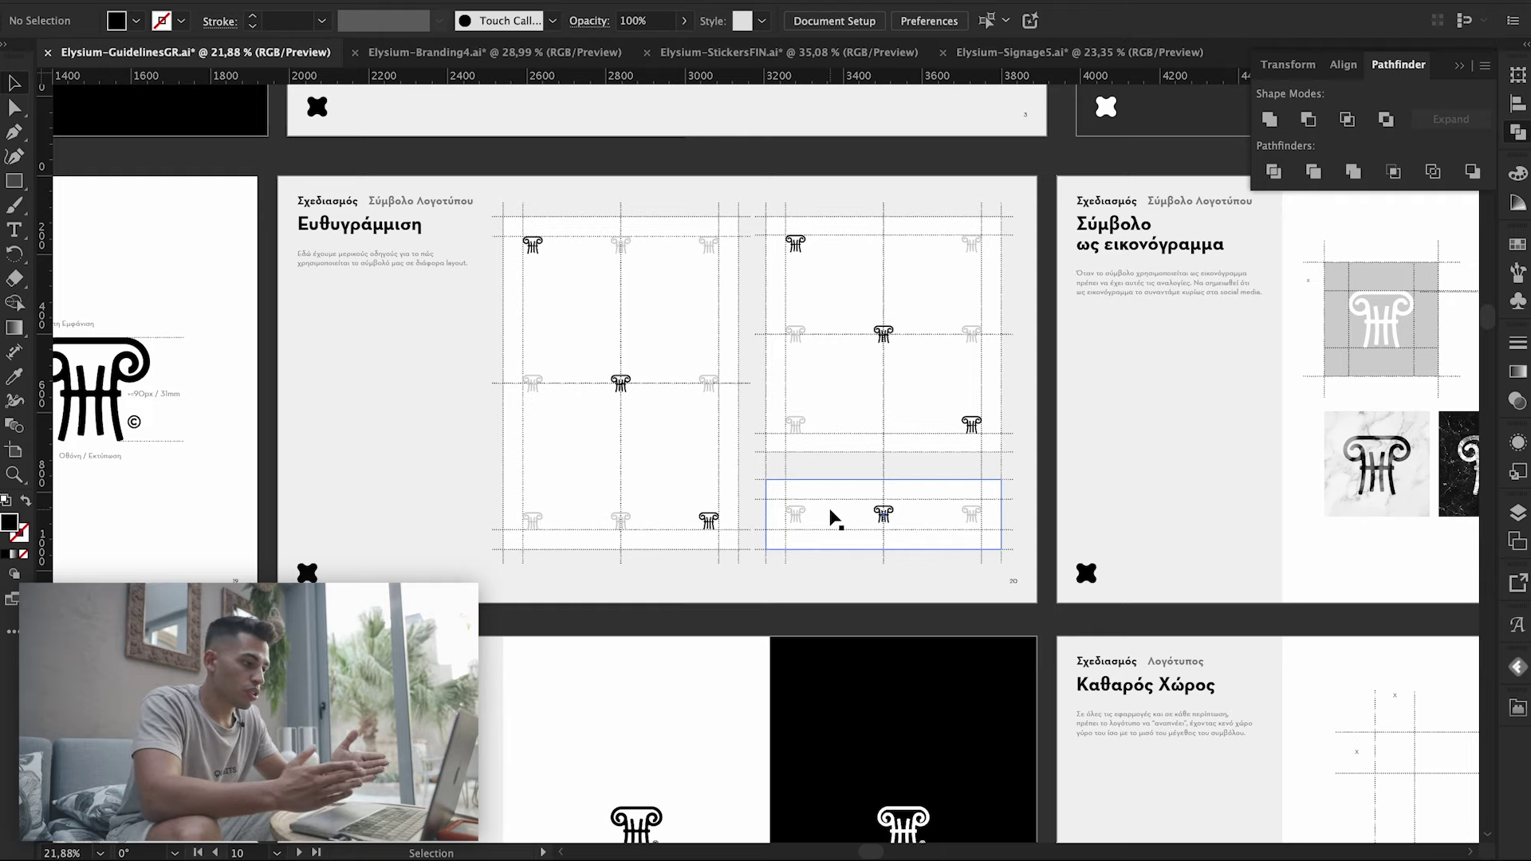
pyautogui.scroll(3, 833, 519)
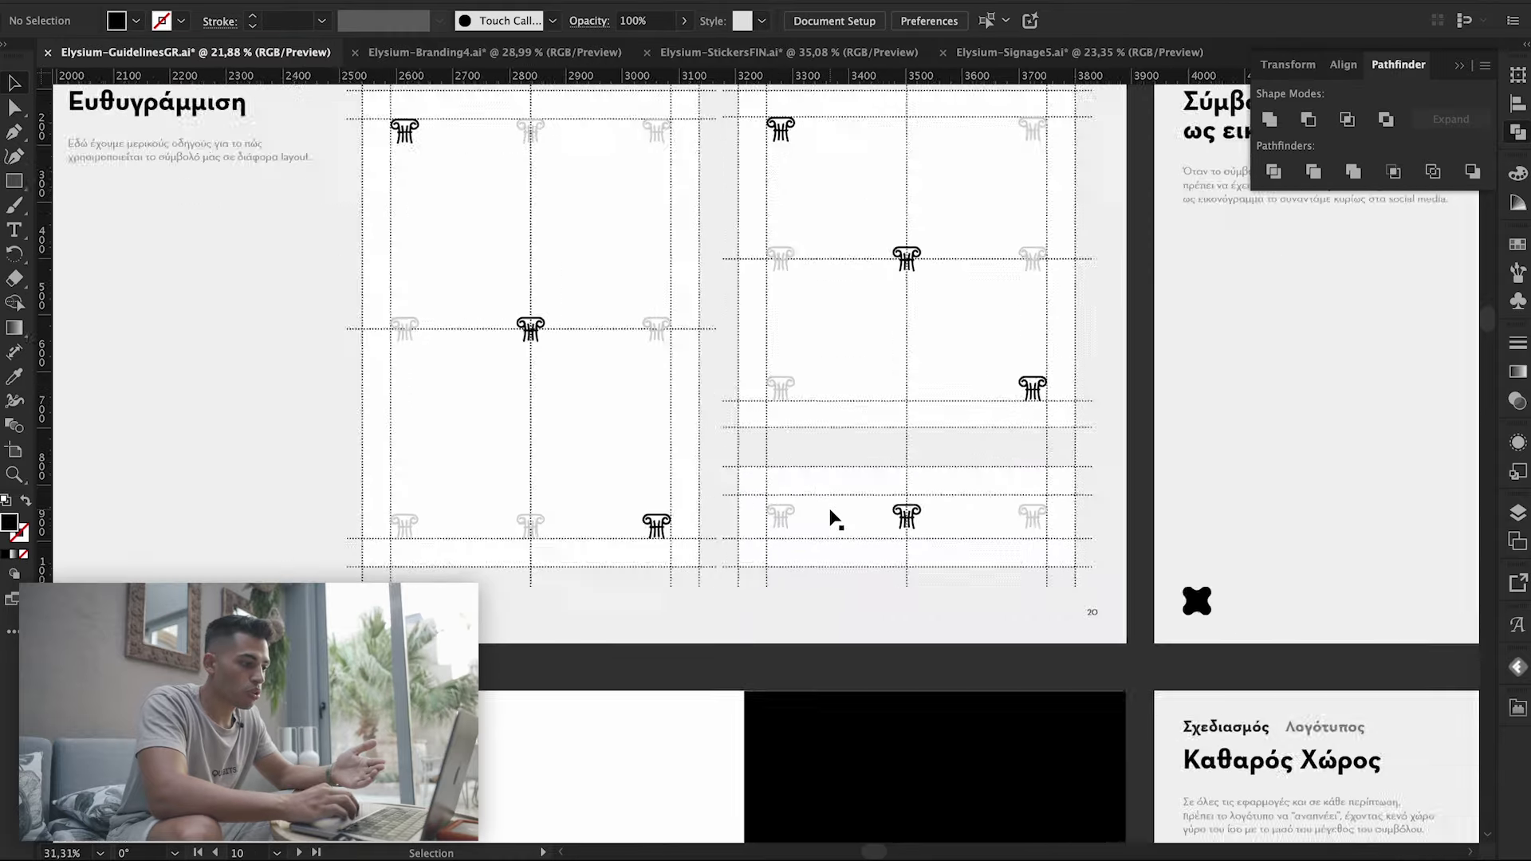
pyautogui.scroll(3, 830, 516)
pyautogui.scroll(-2, 881, 530)
pyautogui.scroll(-3, 884, 533)
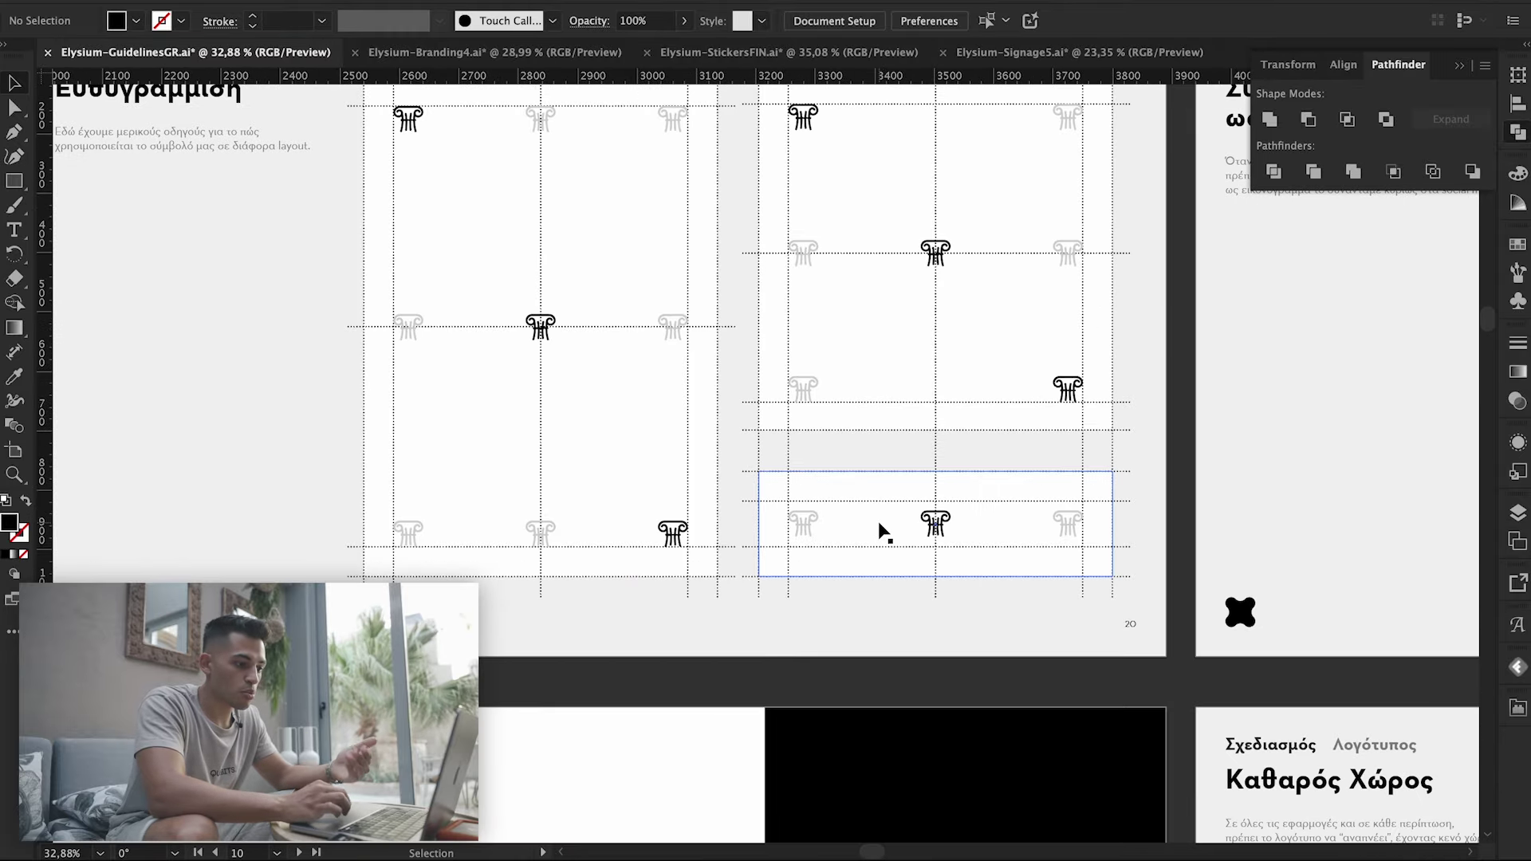
pyautogui.hscroll(5, 880, 530)
pyautogui.scroll(-5, 879, 531)
pyautogui.hscroll(1, 1035, 654)
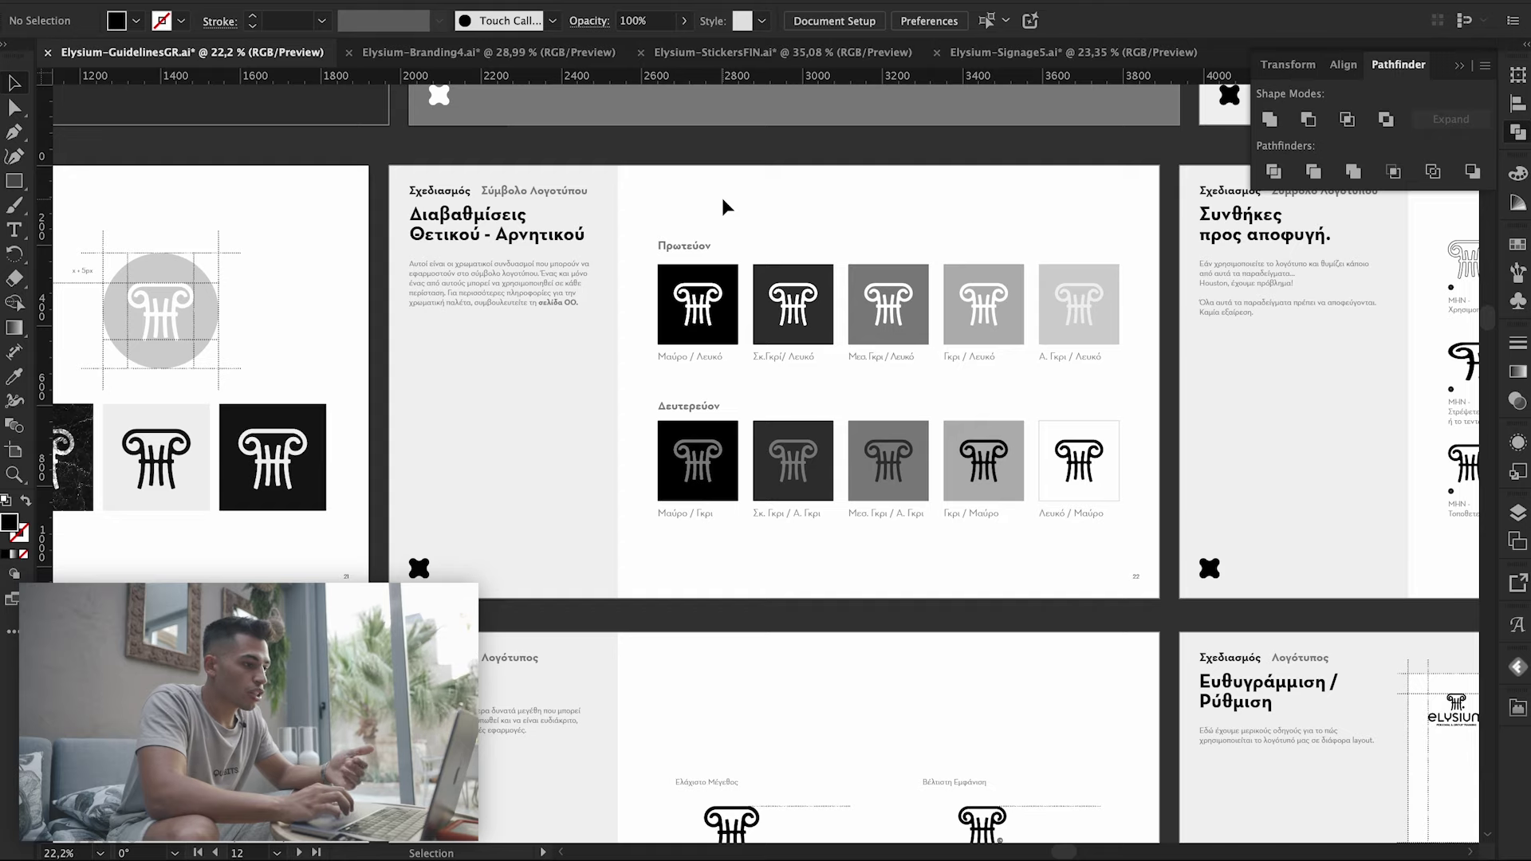
# - Zoom into the page 22 swatch grid, then close in on the Συνθήκες προς αποφυγή examples
pyautogui.scroll(2, 874, 410)
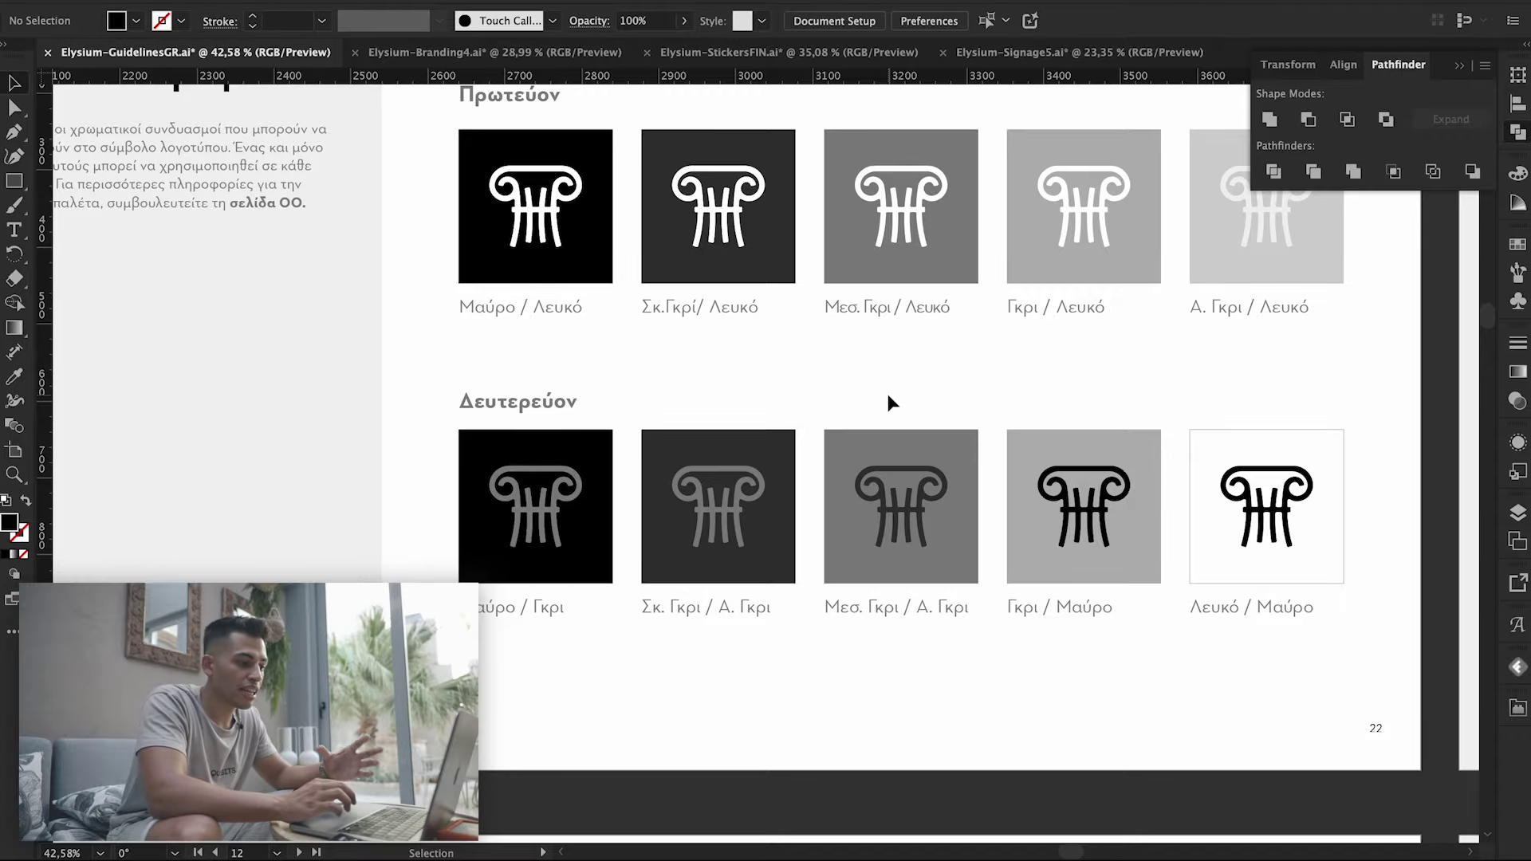
pyautogui.scroll(-3, 887, 394)
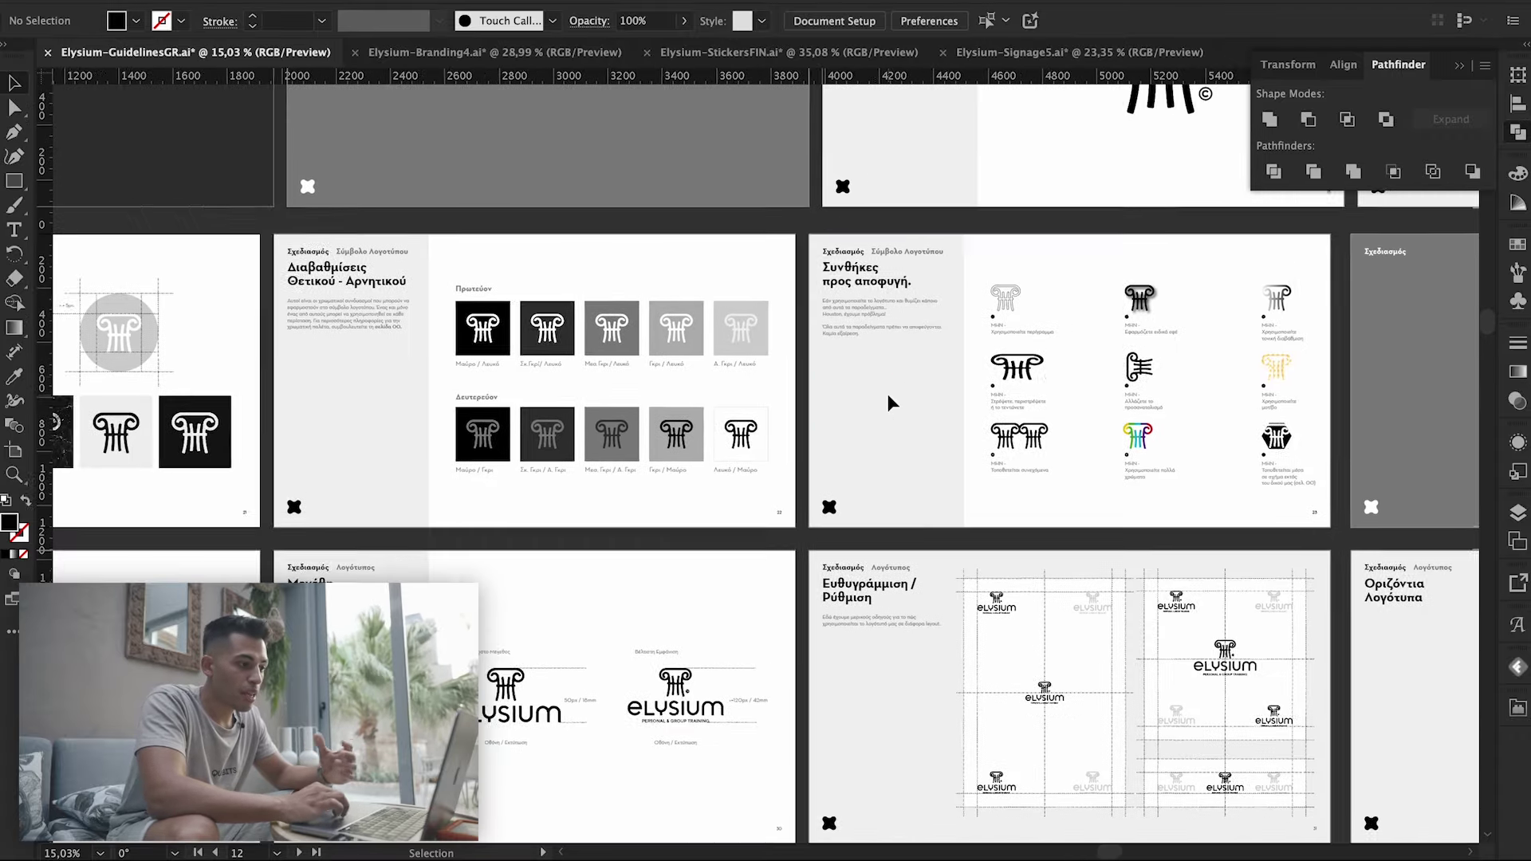
pyautogui.scroll(1, 926, 293)
pyautogui.scroll(2, 924, 292)
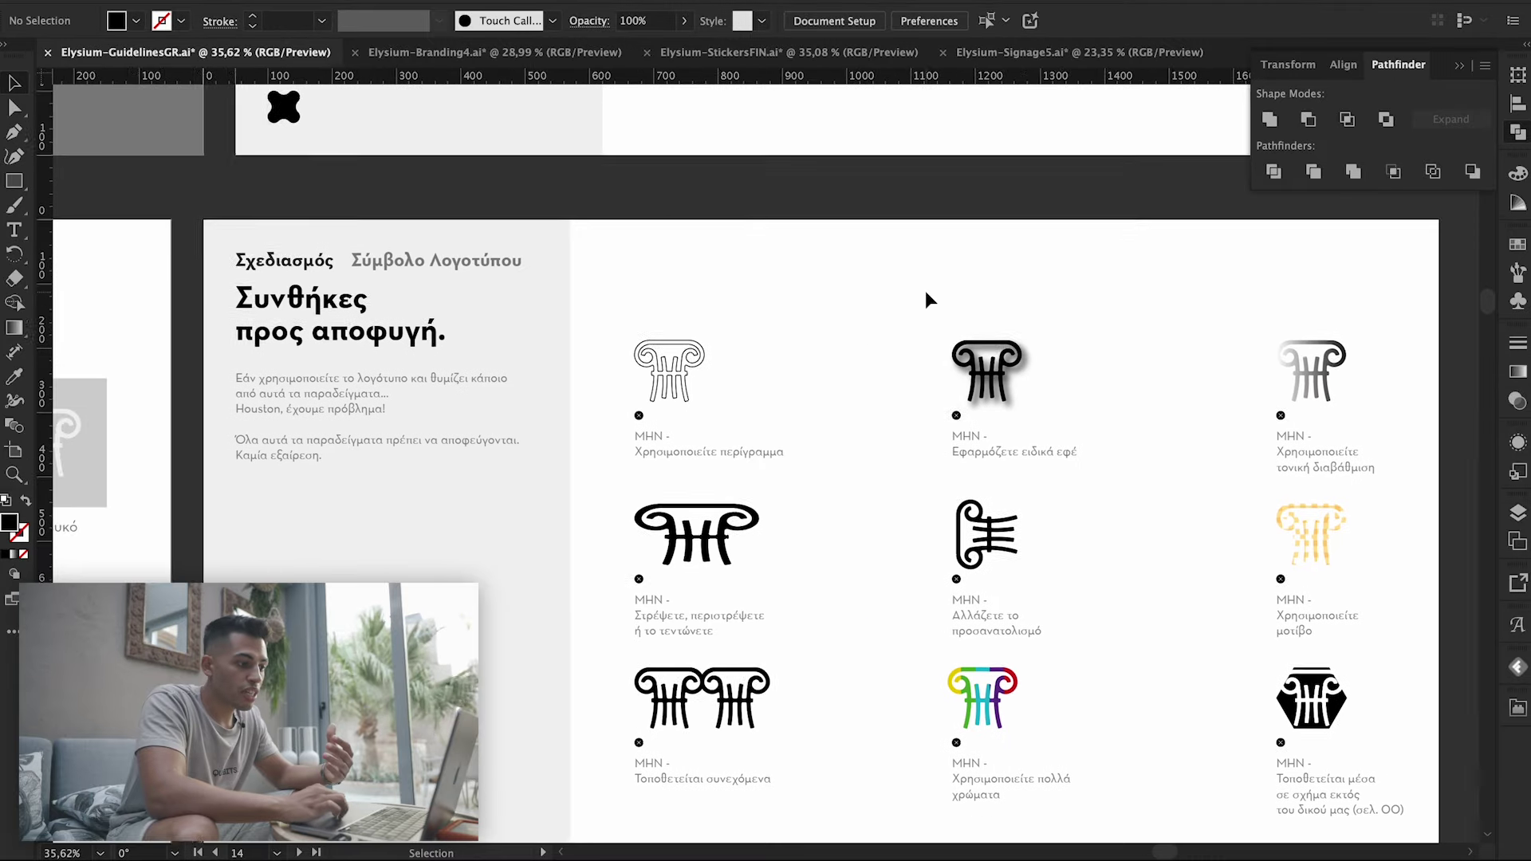
pyautogui.scroll(-2, 925, 291)
pyautogui.hscroll(2, 925, 290)
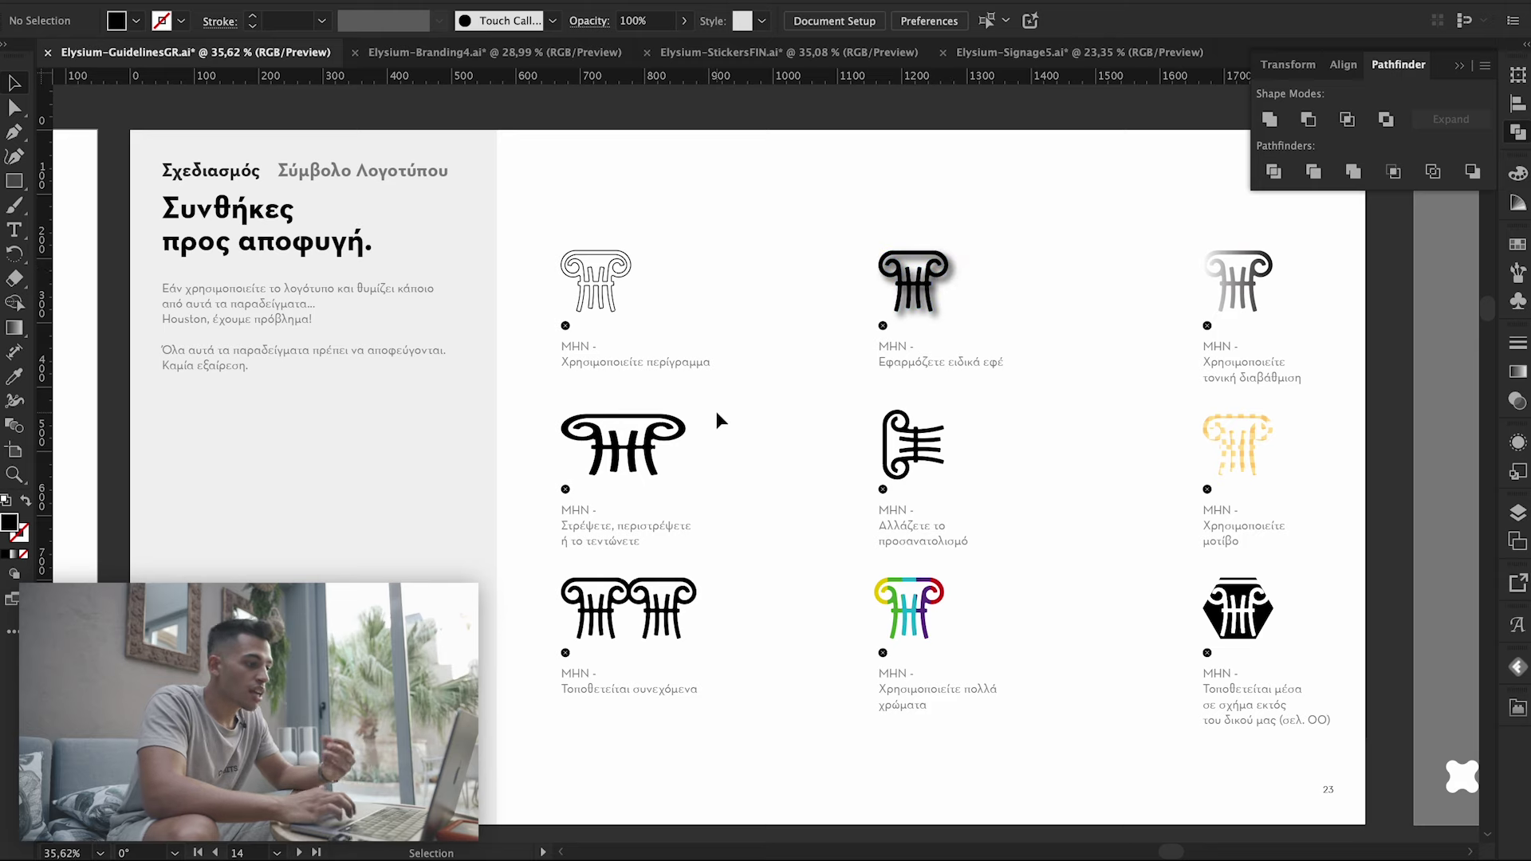
# - Stretch the distorted column example much wider, deselect it, and zoom out to neighbouring pages
pyautogui.click(656, 453)
pyautogui.moveTo(683, 444); pyautogui.dragTo(798, 444)
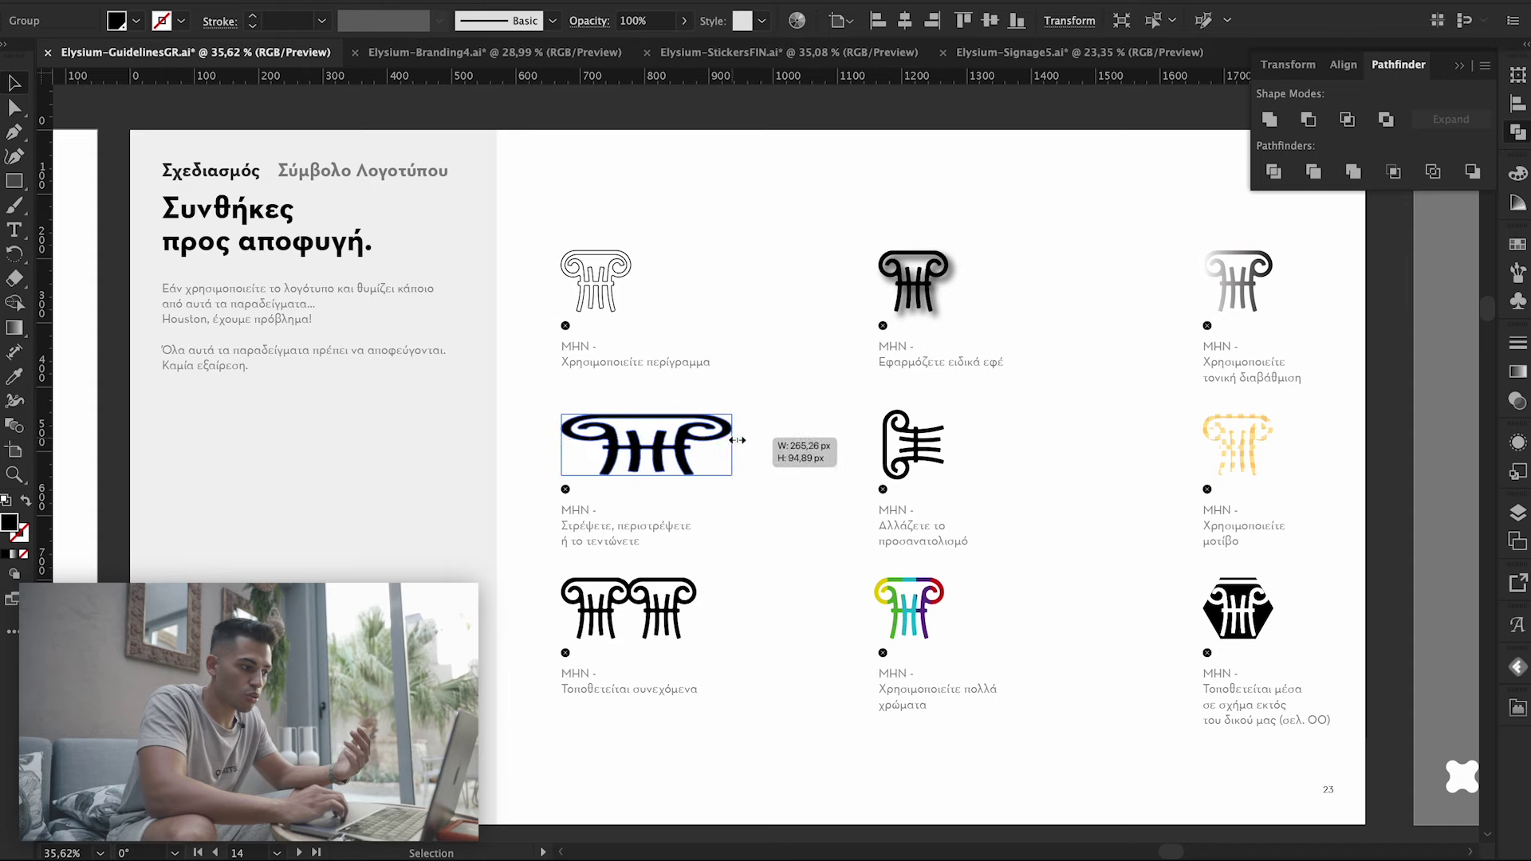
pyautogui.click(772, 346)
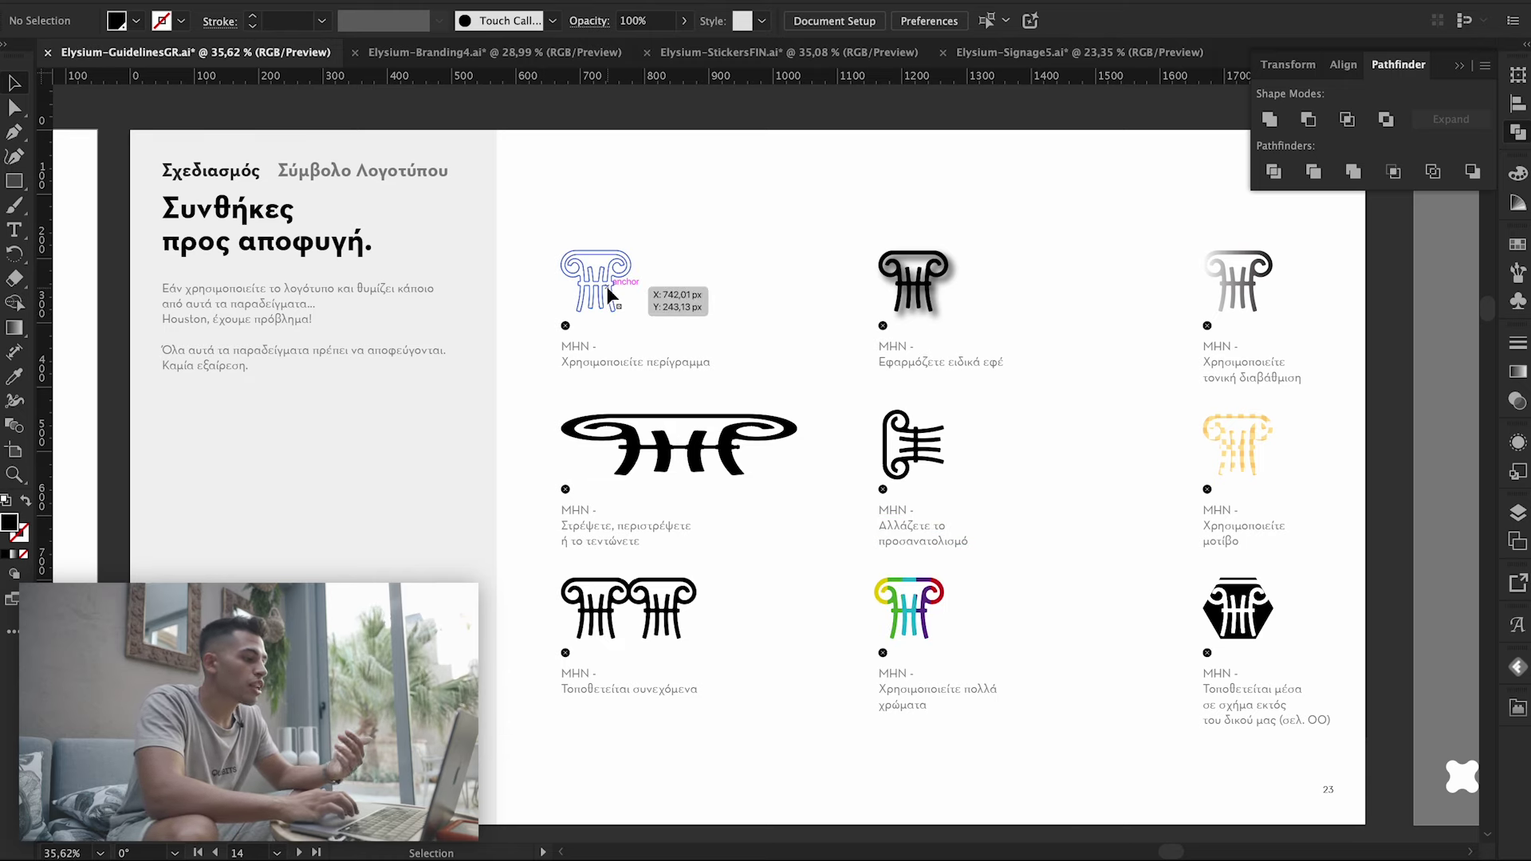
pyautogui.scroll(-2, 692, 255)
# - Zoom in for a close look at the horizontal Elysium logo page
pyautogui.scroll(-2, 692, 255)
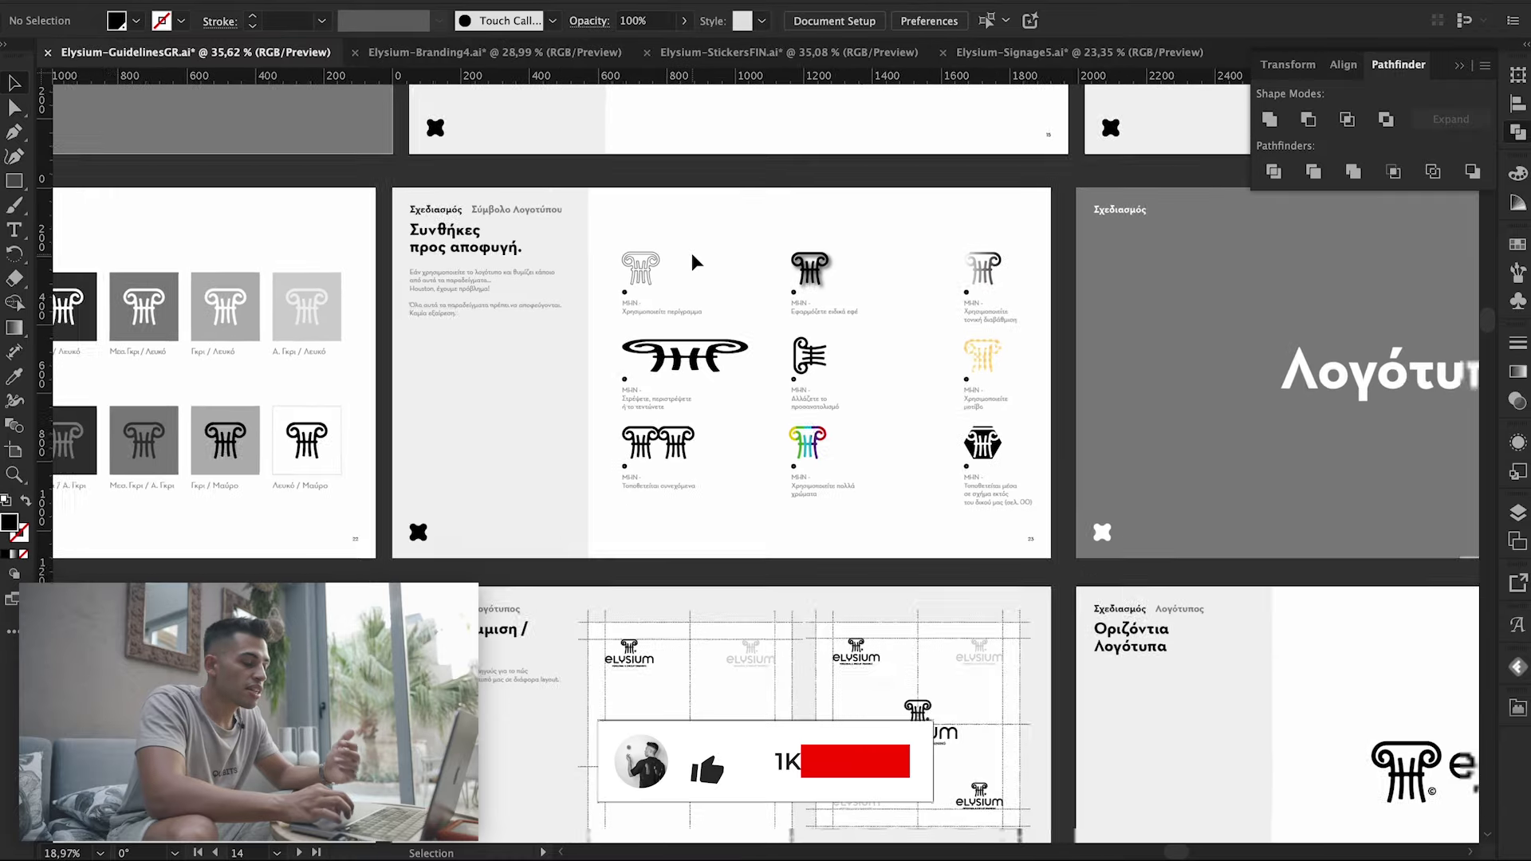
pyautogui.scroll(-2, 692, 255)
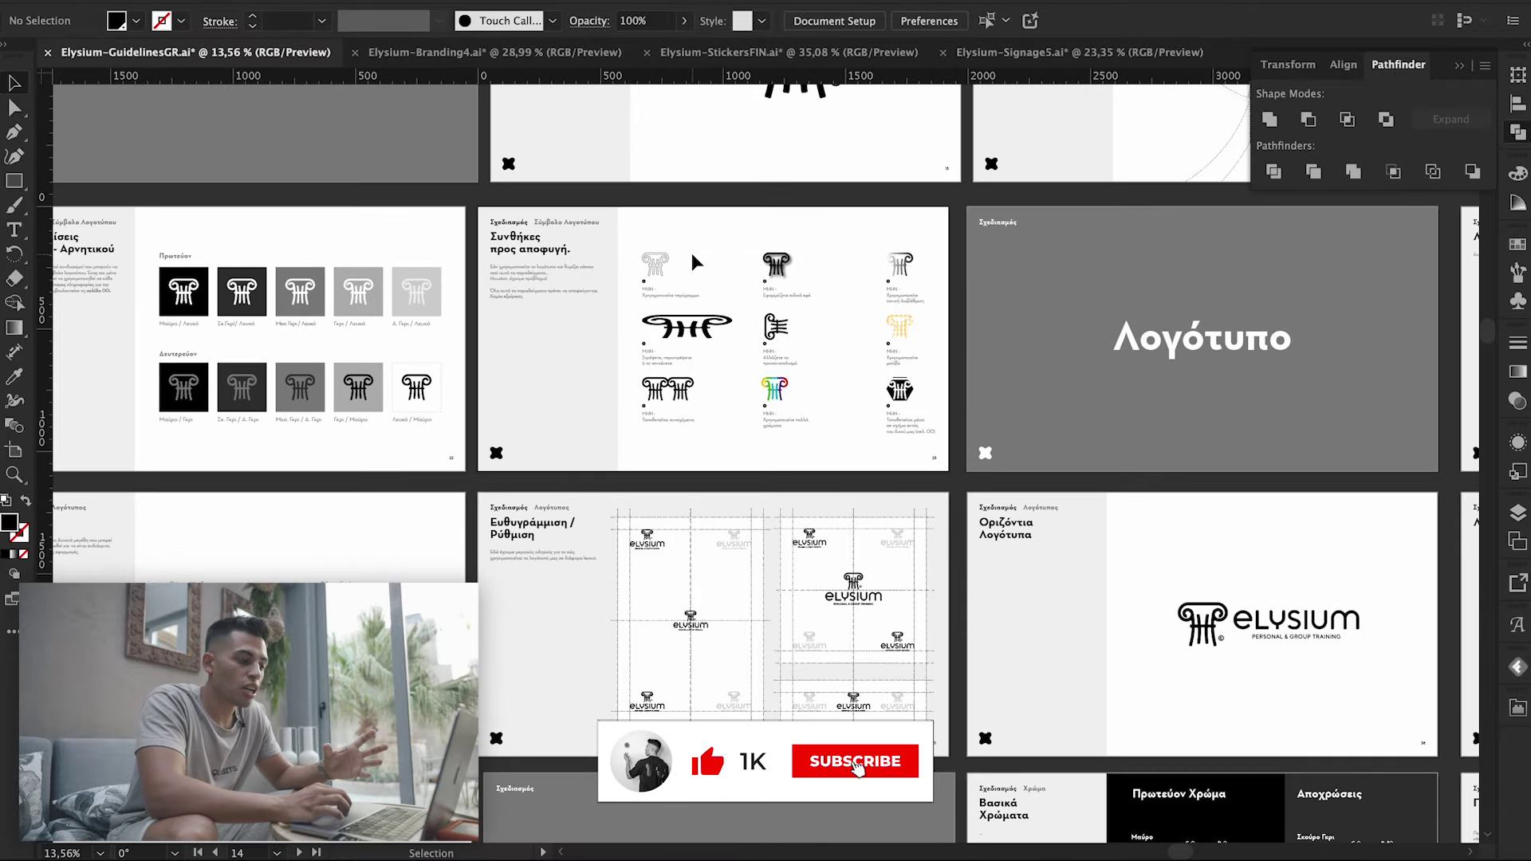
pyautogui.hscroll(5, 691, 252)
pyautogui.scroll(2, 692, 252)
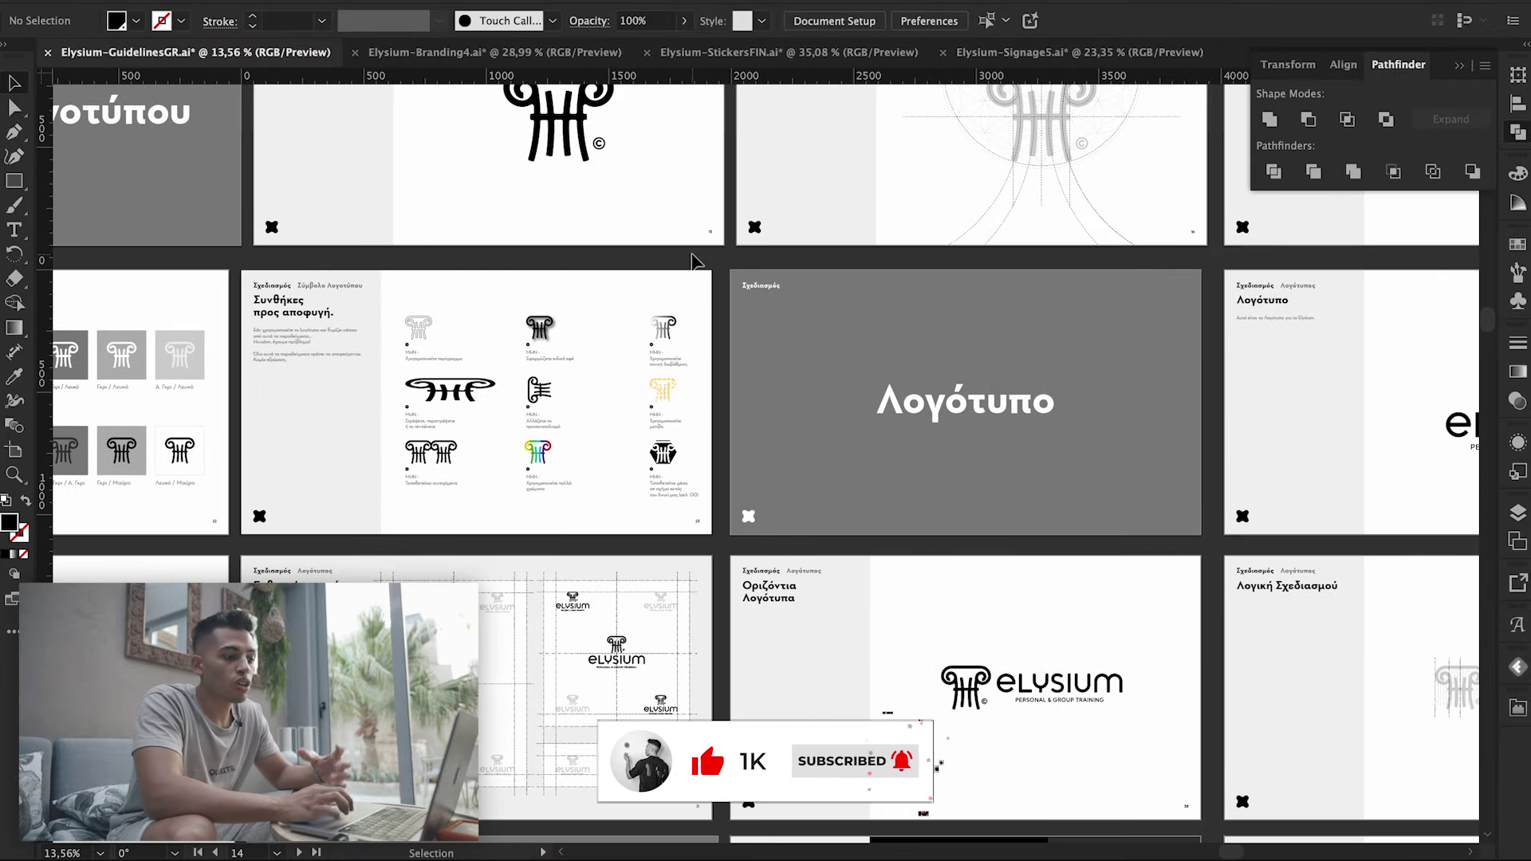
pyautogui.hscroll(4, 694, 256)
pyautogui.click(1214, 347)
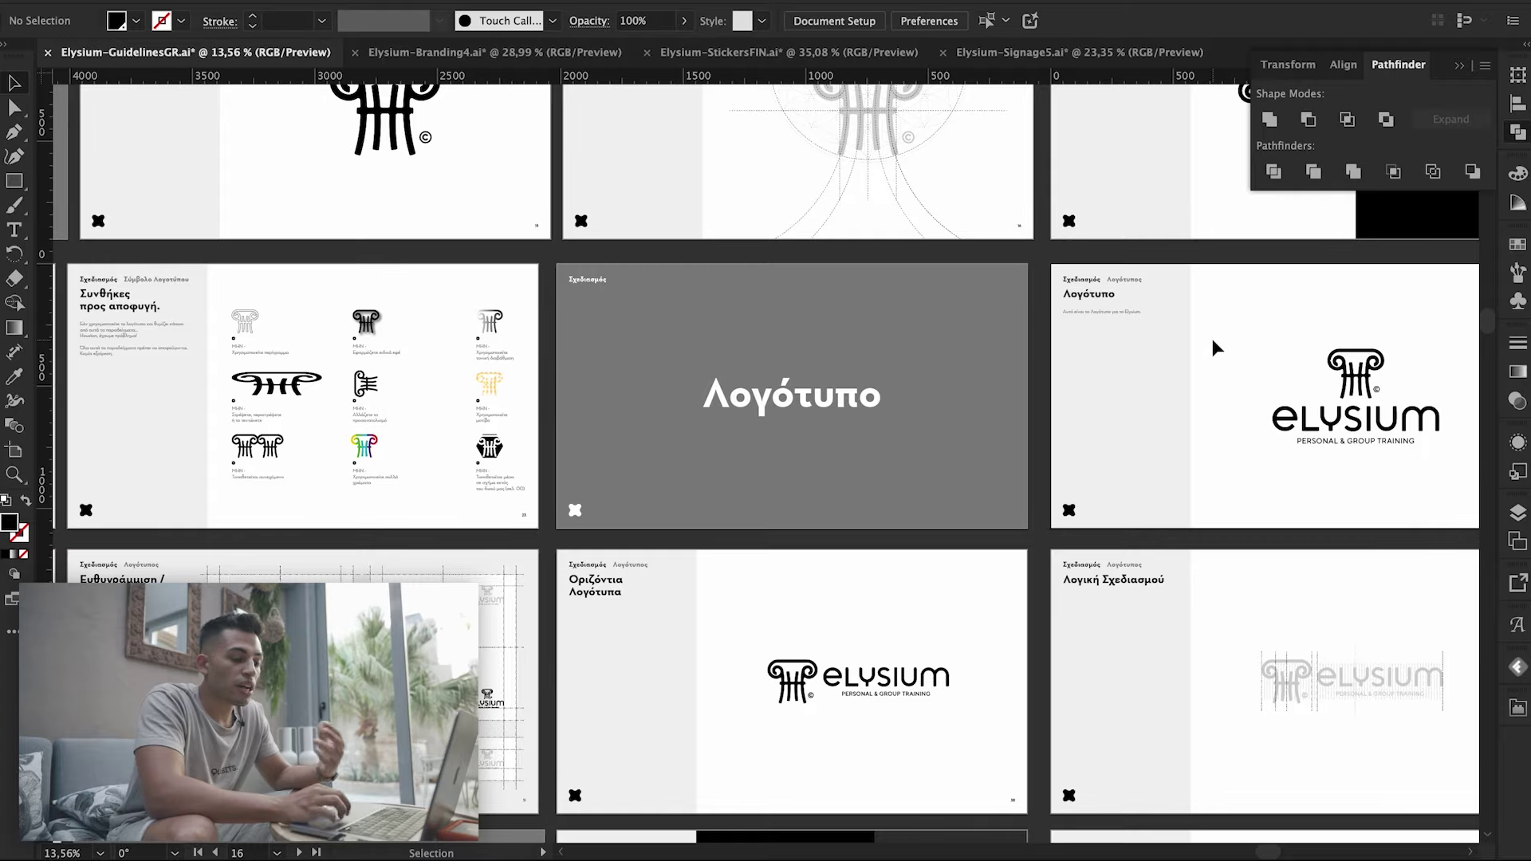
pyautogui.hscroll(4, 1213, 342)
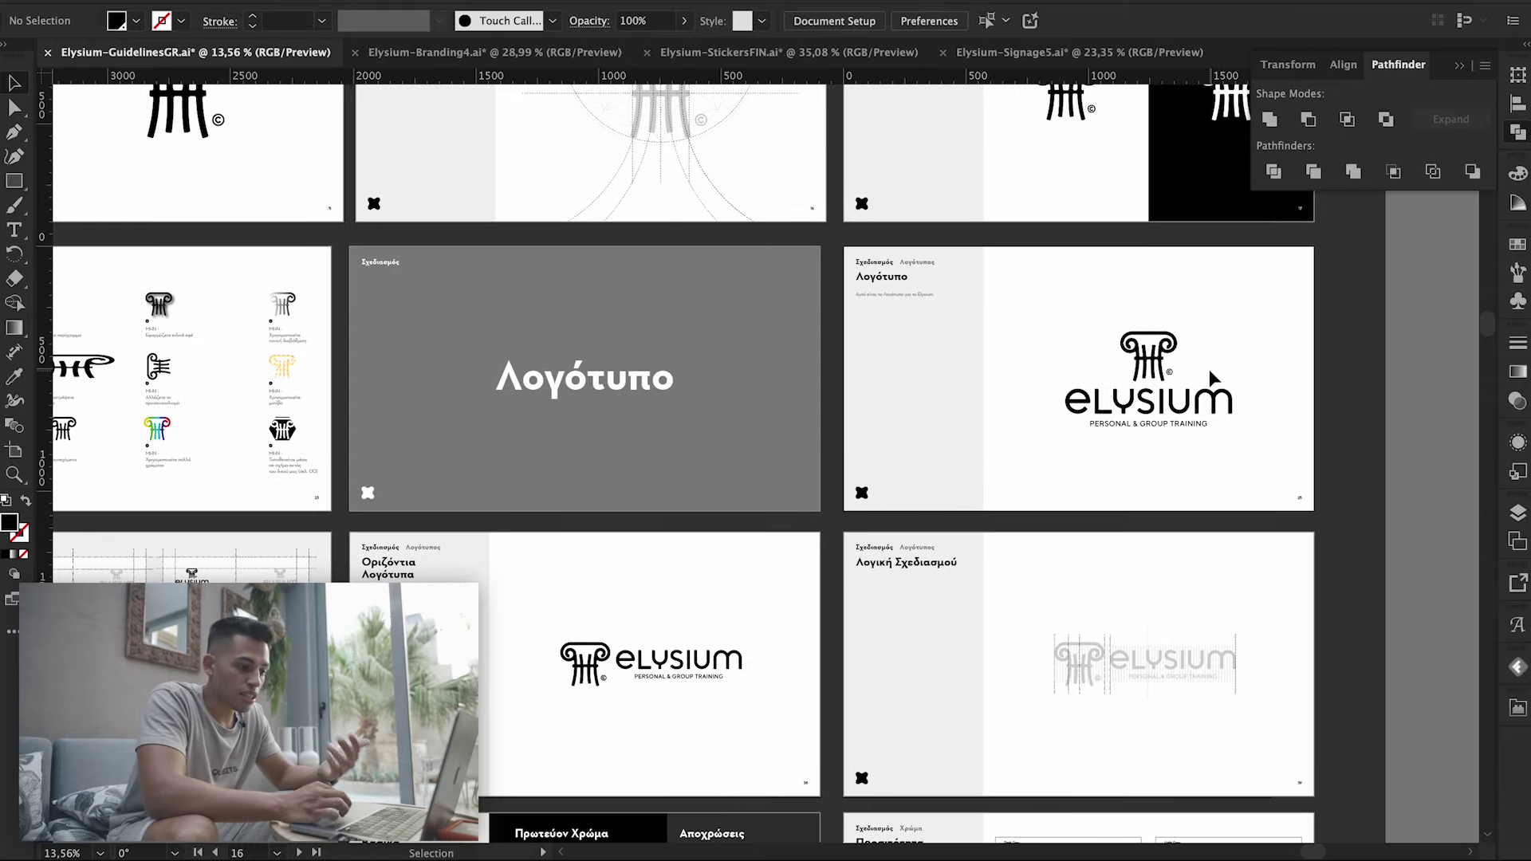
pyautogui.scroll(-3, 1213, 376)
pyautogui.scroll(-2, 1213, 377)
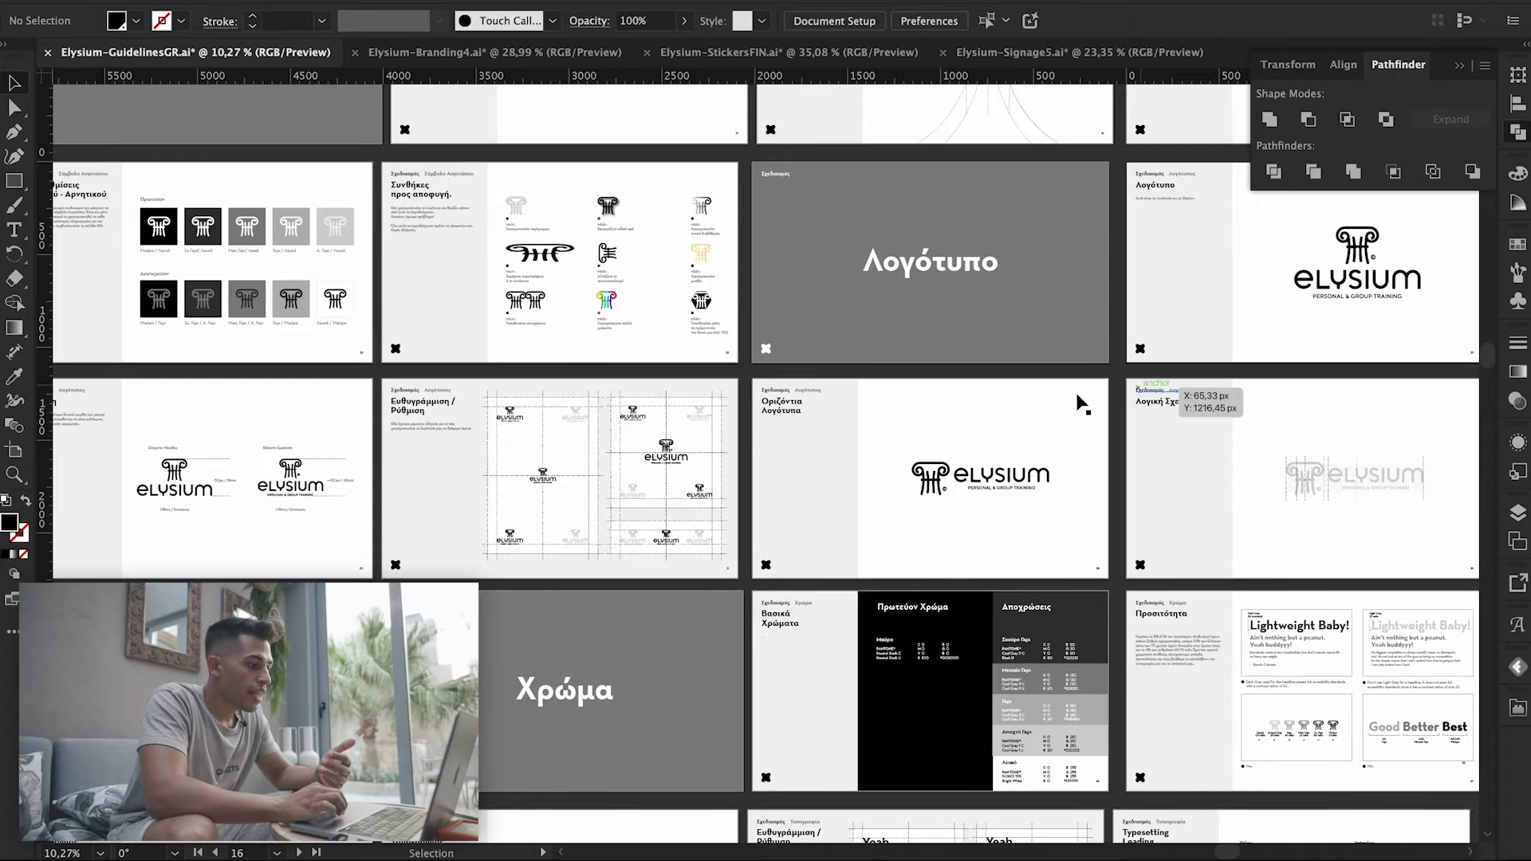
# - Zoom out to about 10% to see the artboard grid through the Χρώμα divider
pyautogui.scroll(3, 1006, 488)
pyautogui.scroll(2, 1037, 463)
pyautogui.scroll(1, 1085, 428)
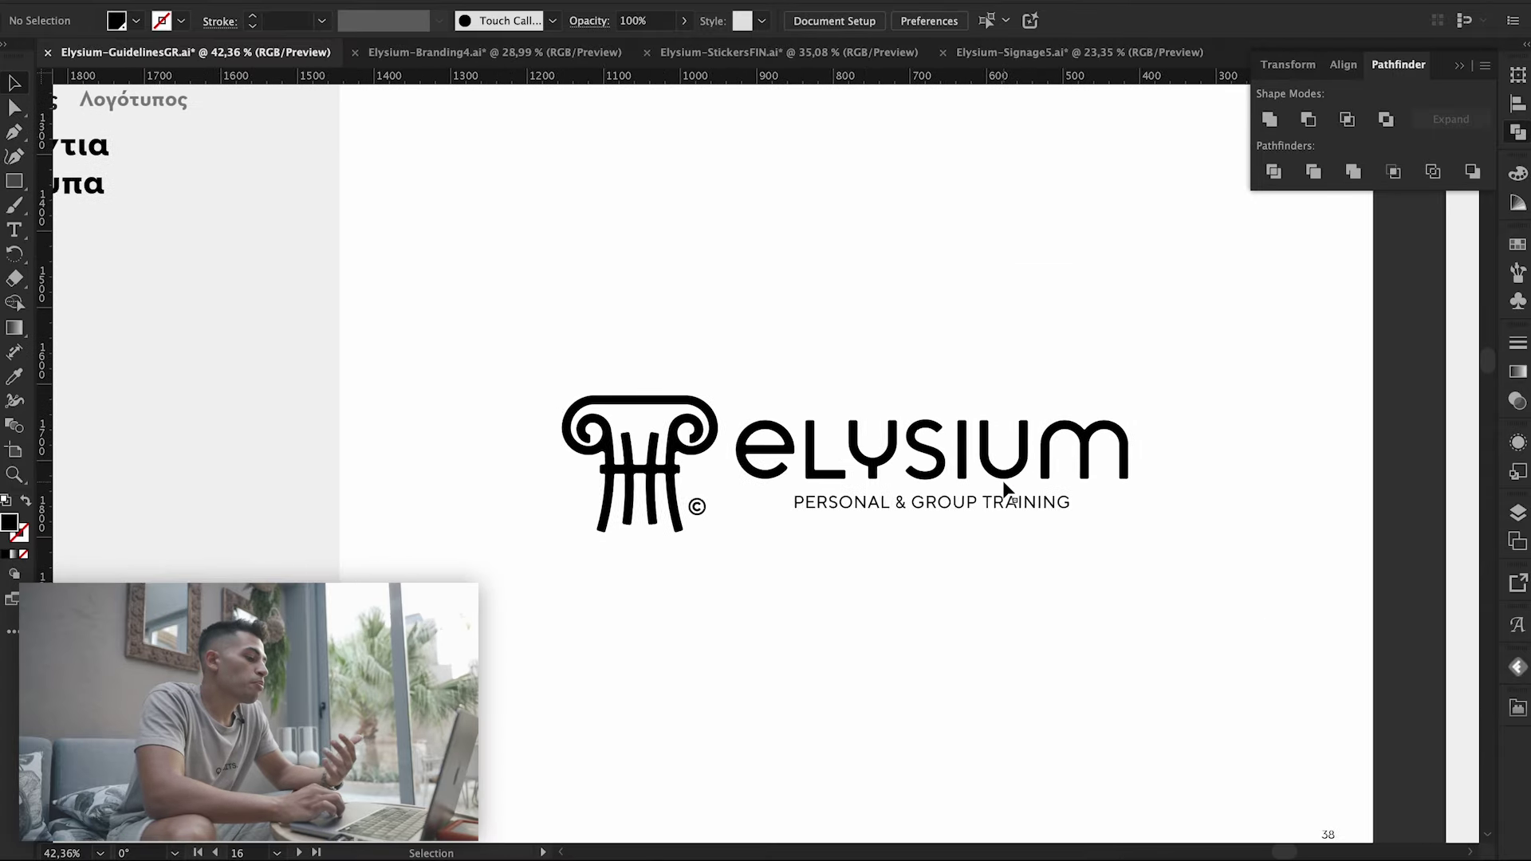
pyautogui.scroll(-5, 1081, 323)
pyautogui.scroll(1, 1081, 323)
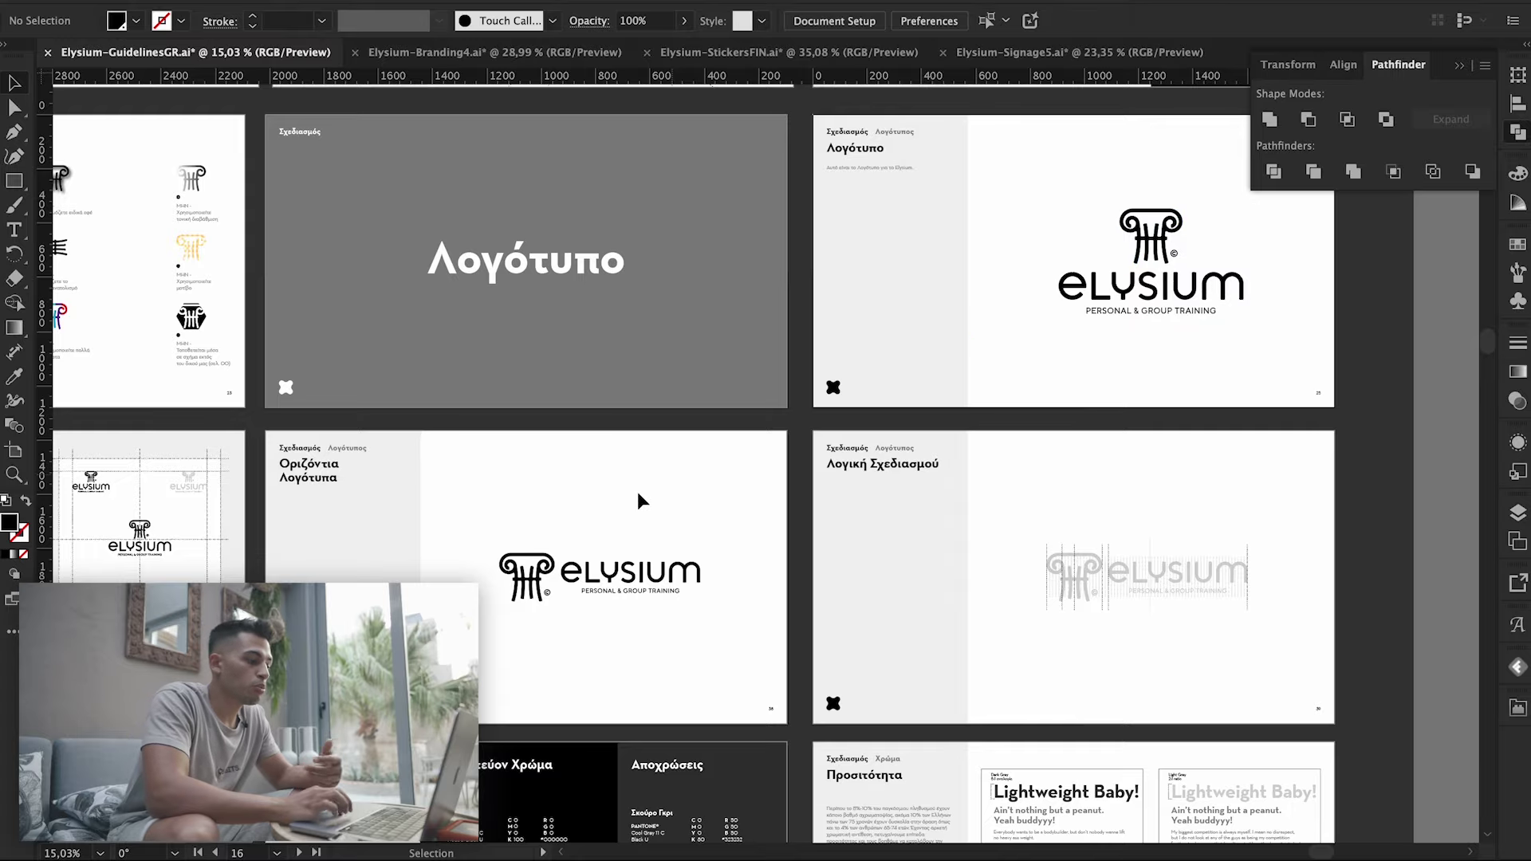
pyautogui.scroll(-1, 630, 498)
pyautogui.scroll(3, 611, 558)
pyautogui.scroll(2, 610, 558)
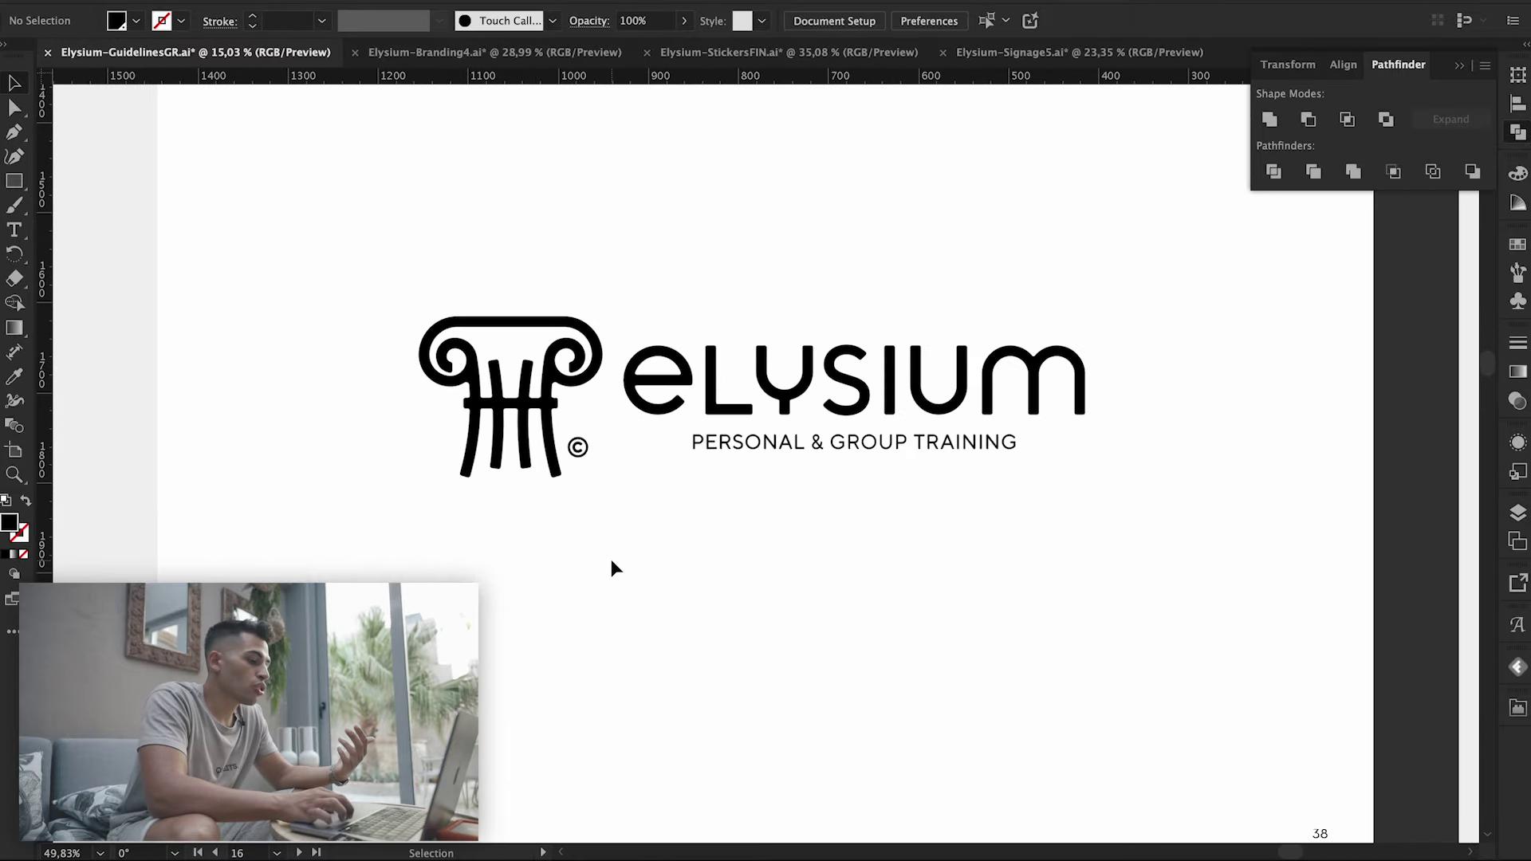
pyautogui.hscroll(2, 611, 558)
pyautogui.scroll(1, 610, 558)
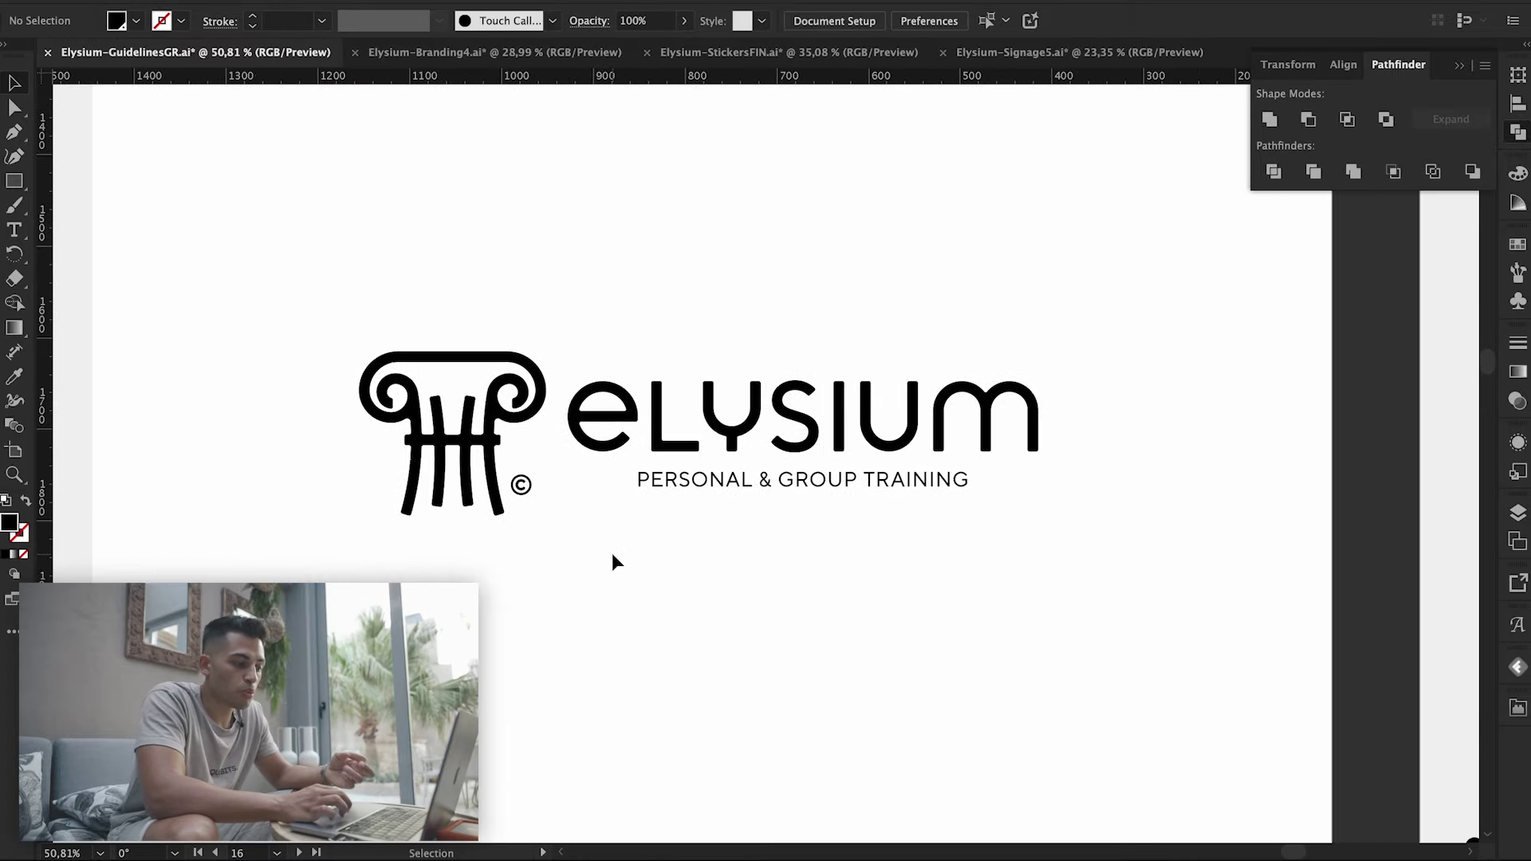
pyautogui.scroll(-2, 612, 556)
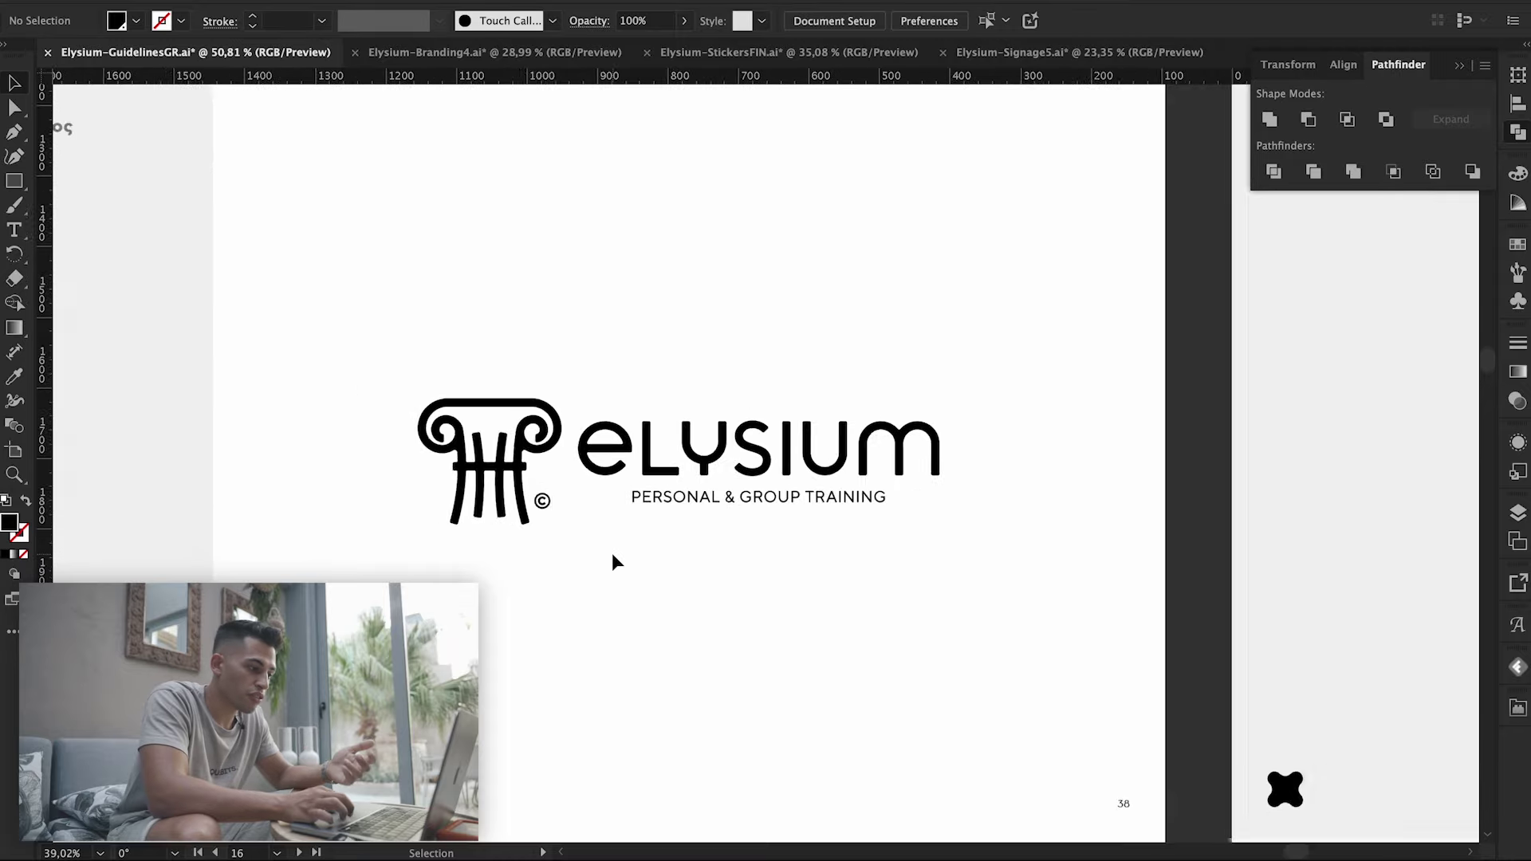
pyautogui.scroll(-3, 612, 556)
pyautogui.scroll(2, 611, 553)
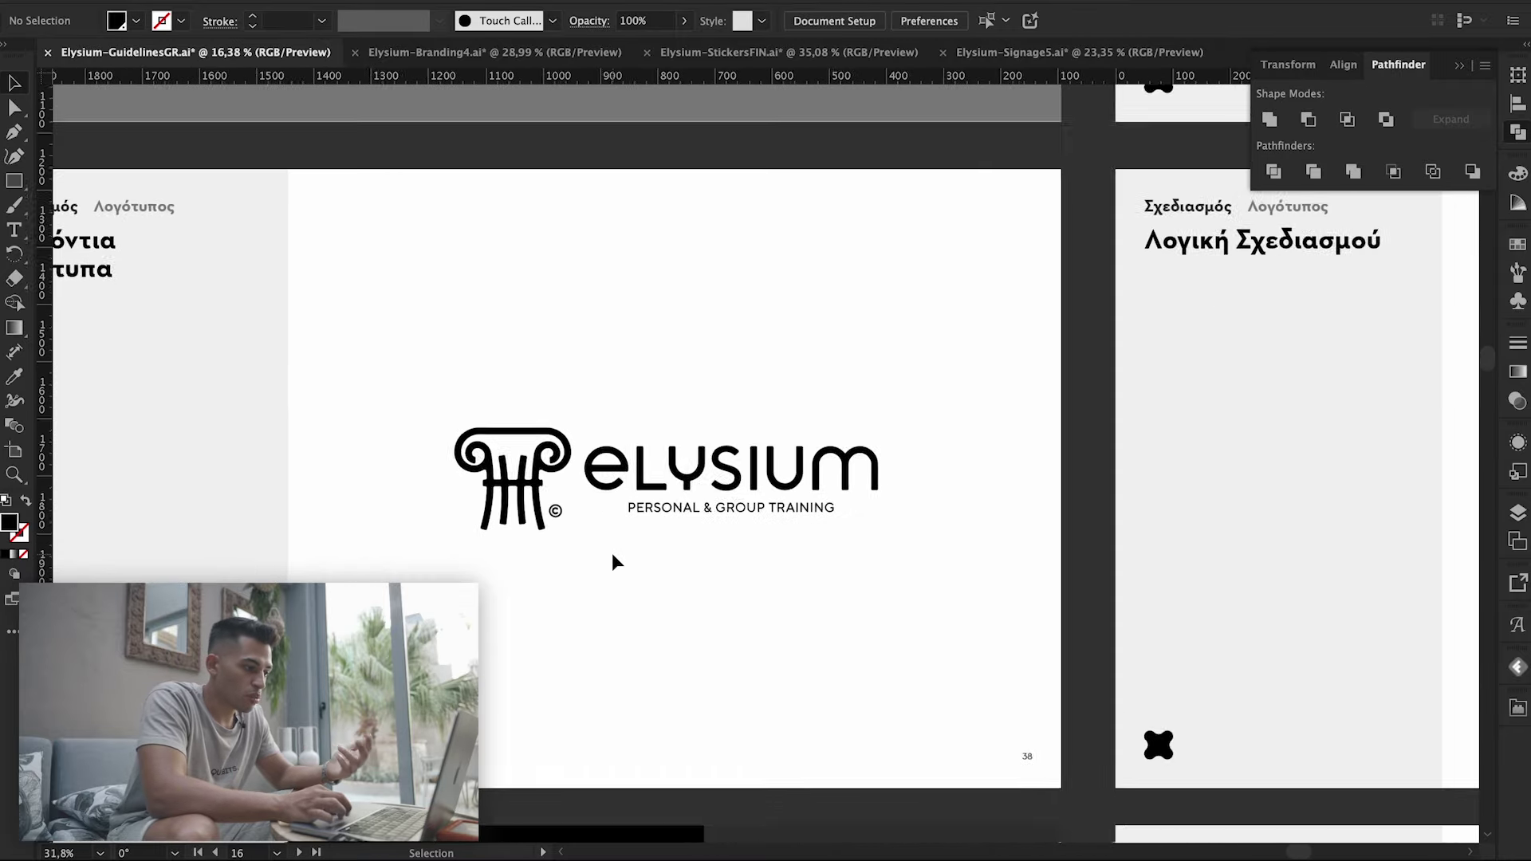
pyautogui.scroll(-3, 611, 552)
pyautogui.scroll(-1, 611, 553)
pyautogui.scroll(1, 1018, 568)
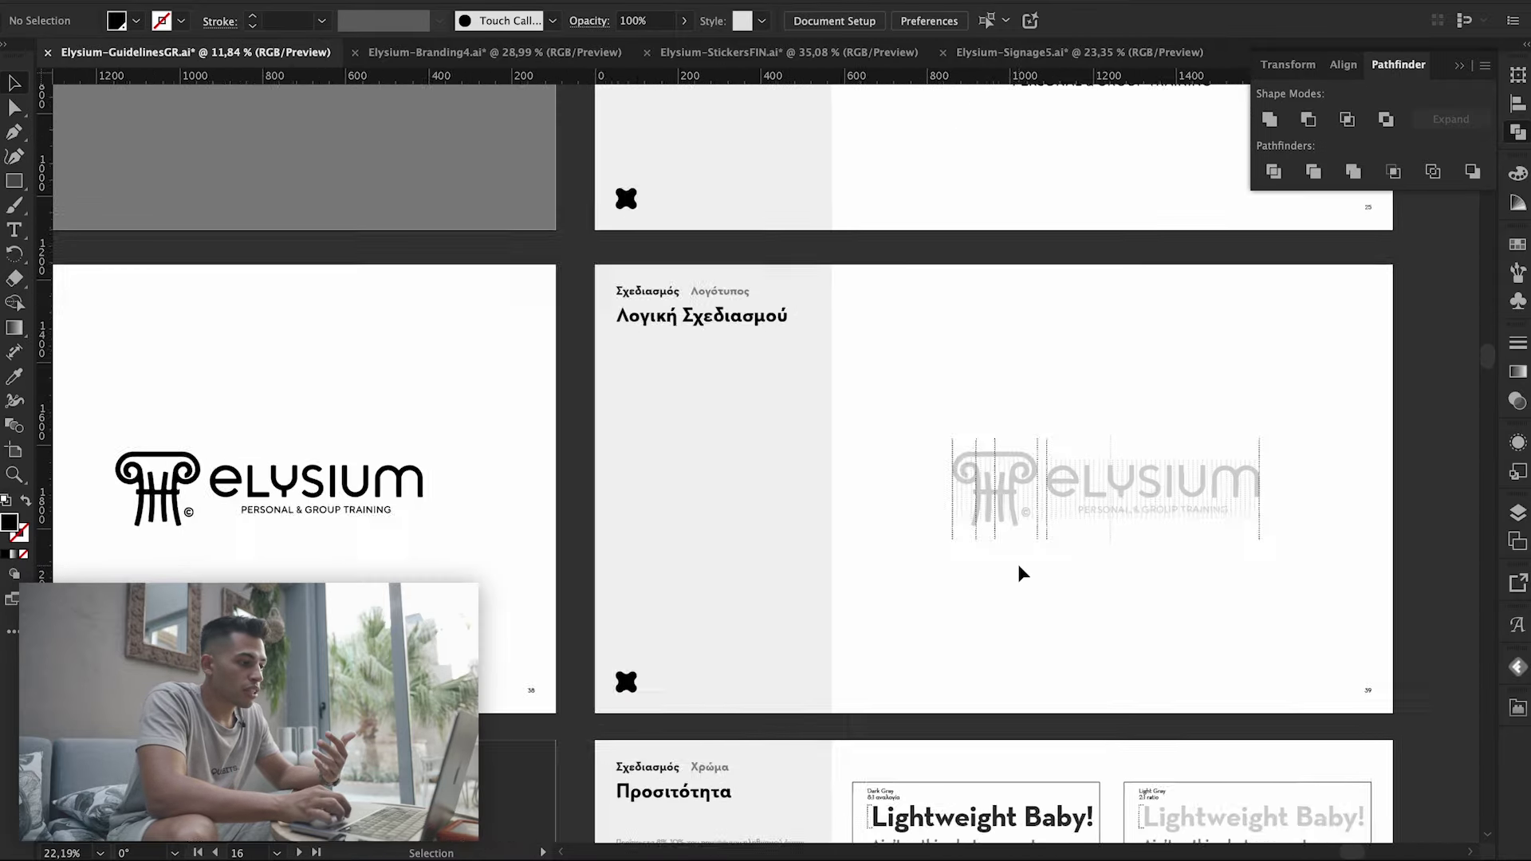
pyautogui.scroll(-1, 1018, 568)
pyautogui.scroll(-2, 692, 542)
# - Inspect the Μεγέθη page's 50px/18mm and ≥120px/42mm logo sizes, then zoom out to Καθαρός Χώρος
pyautogui.hscroll(-3, 574, 520)
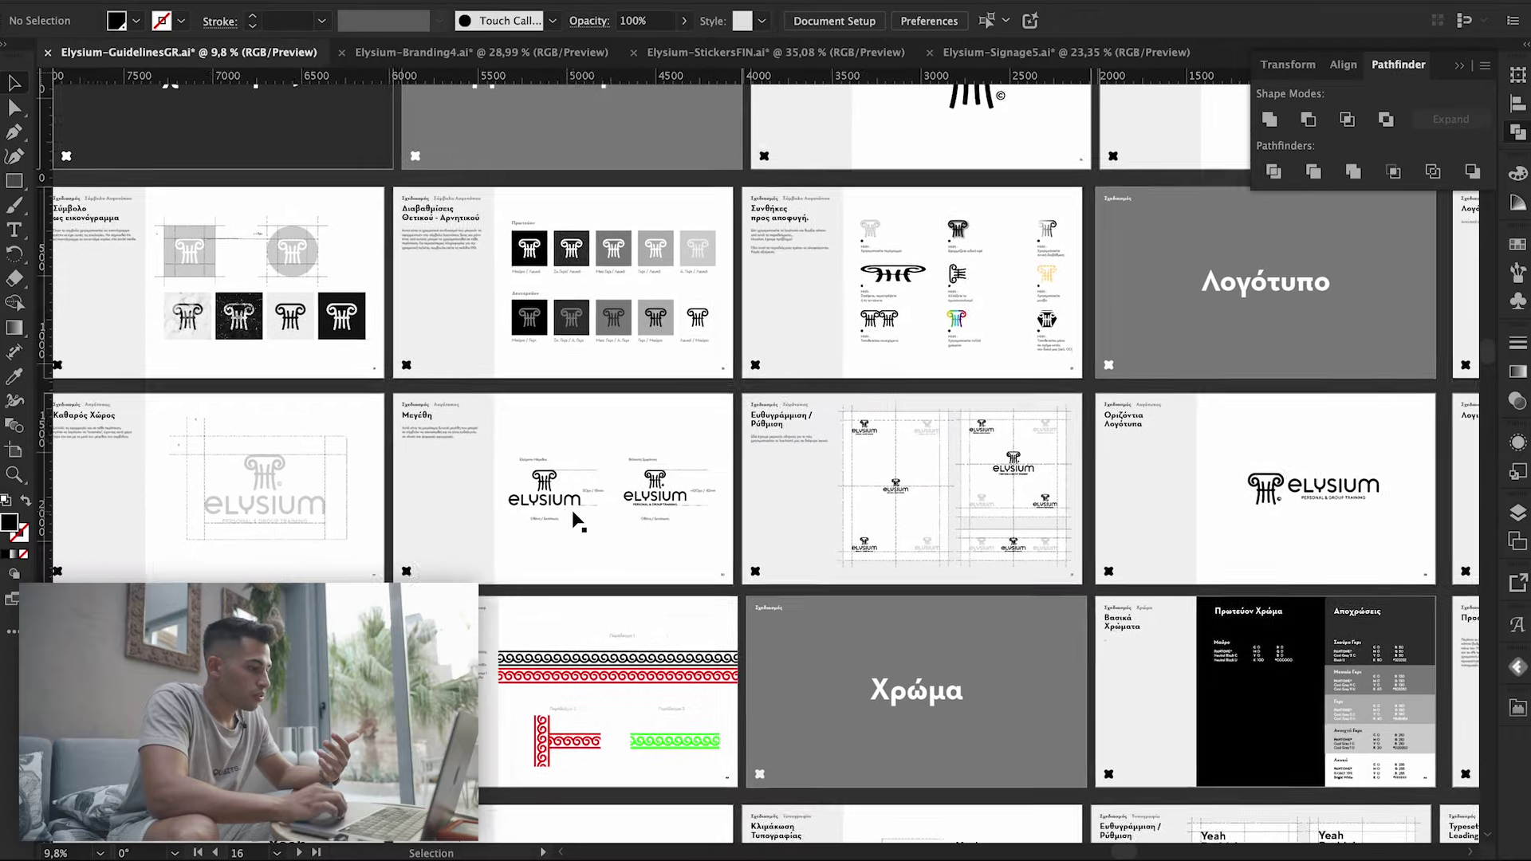
pyautogui.scroll(5, 619, 469)
pyautogui.scroll(-1, 615, 469)
pyautogui.scroll(-2, 615, 469)
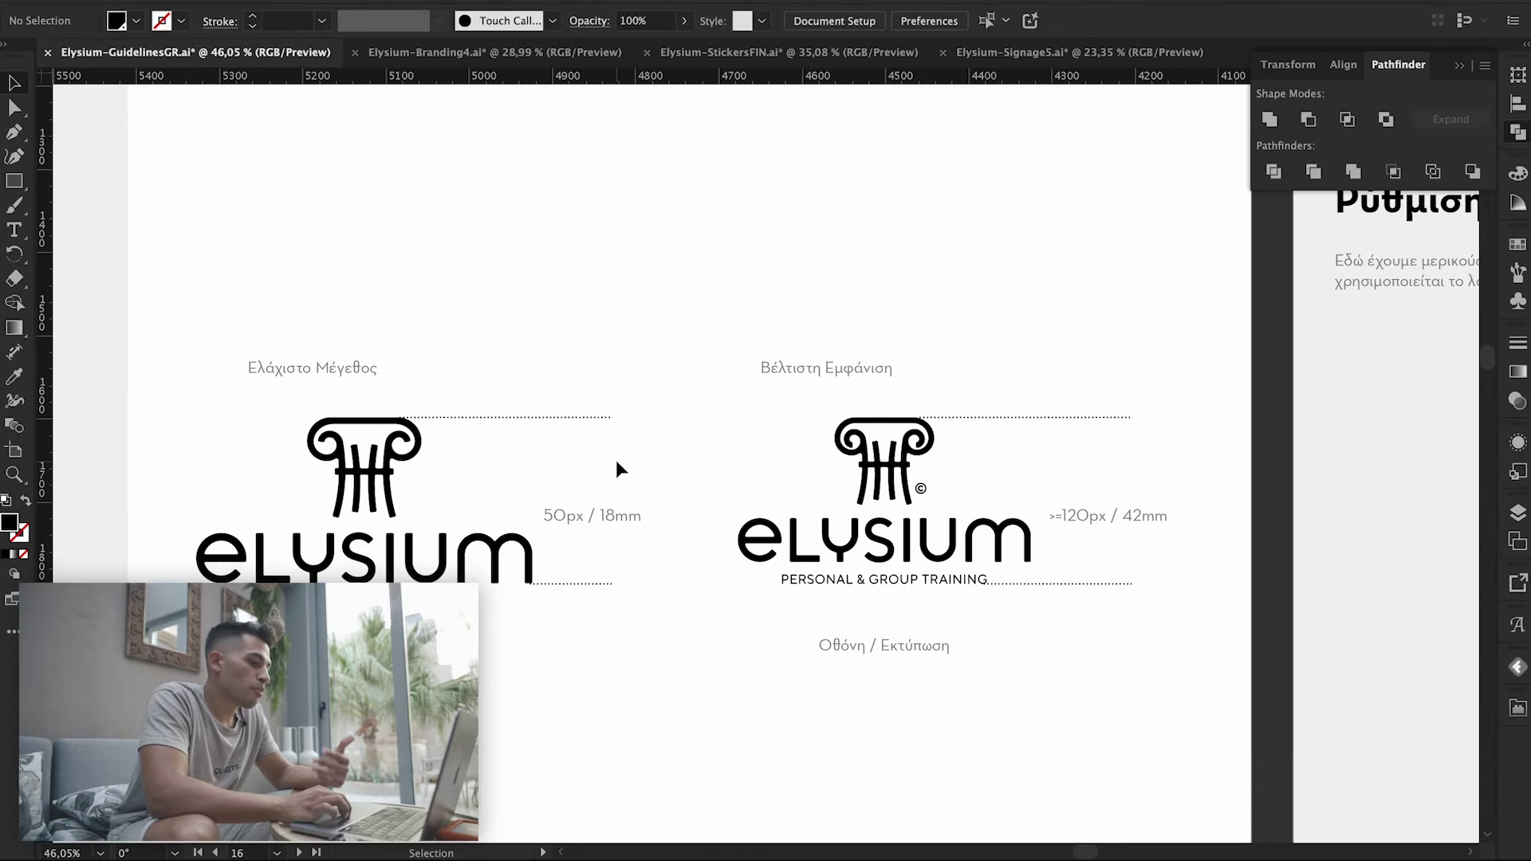
pyautogui.hscroll(-1, 616, 468)
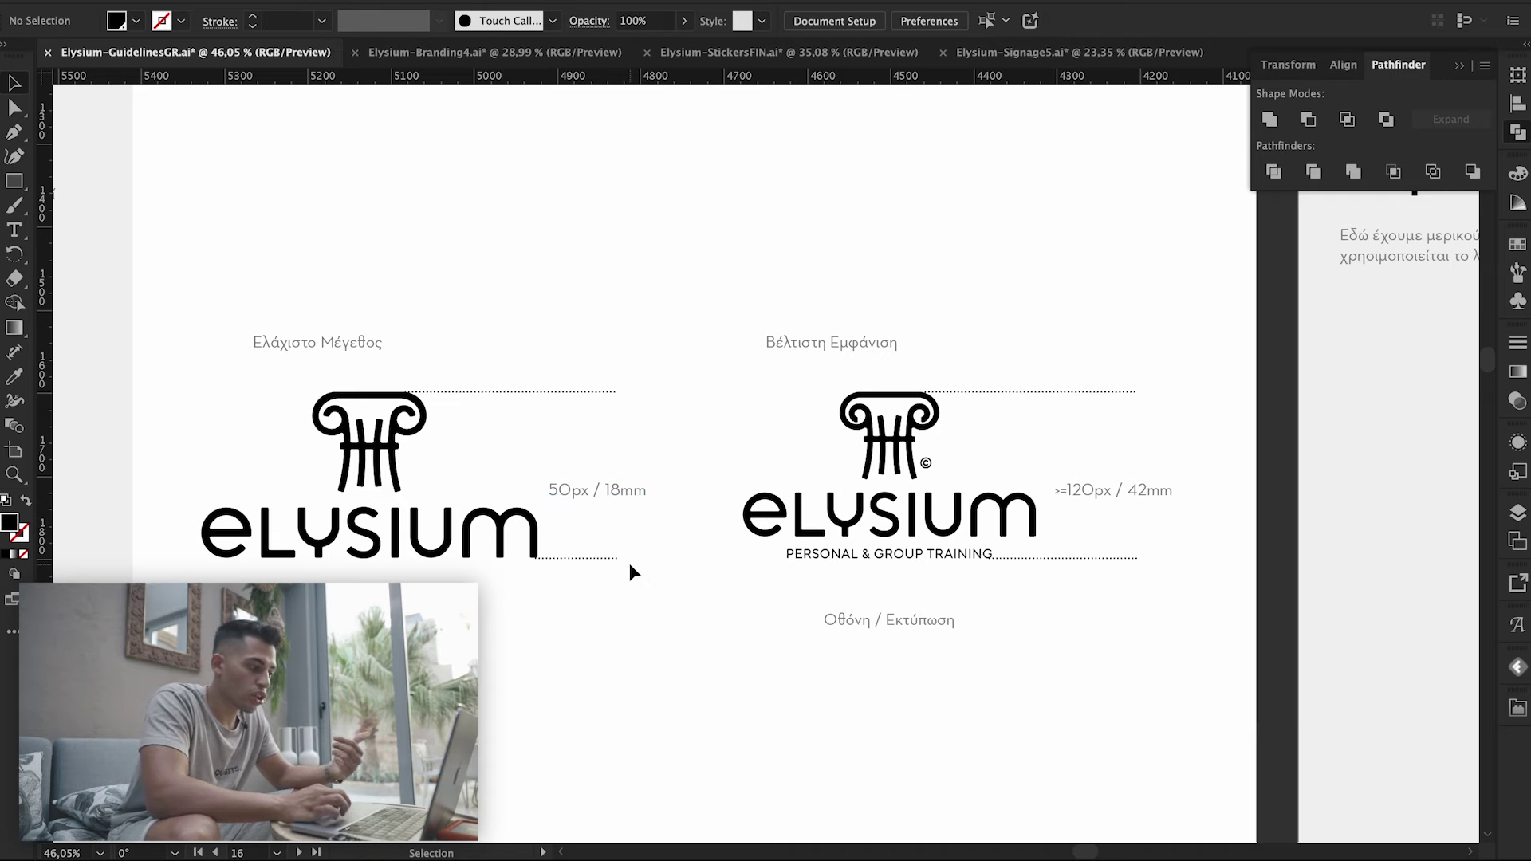
pyautogui.scroll(-2, 768, 594)
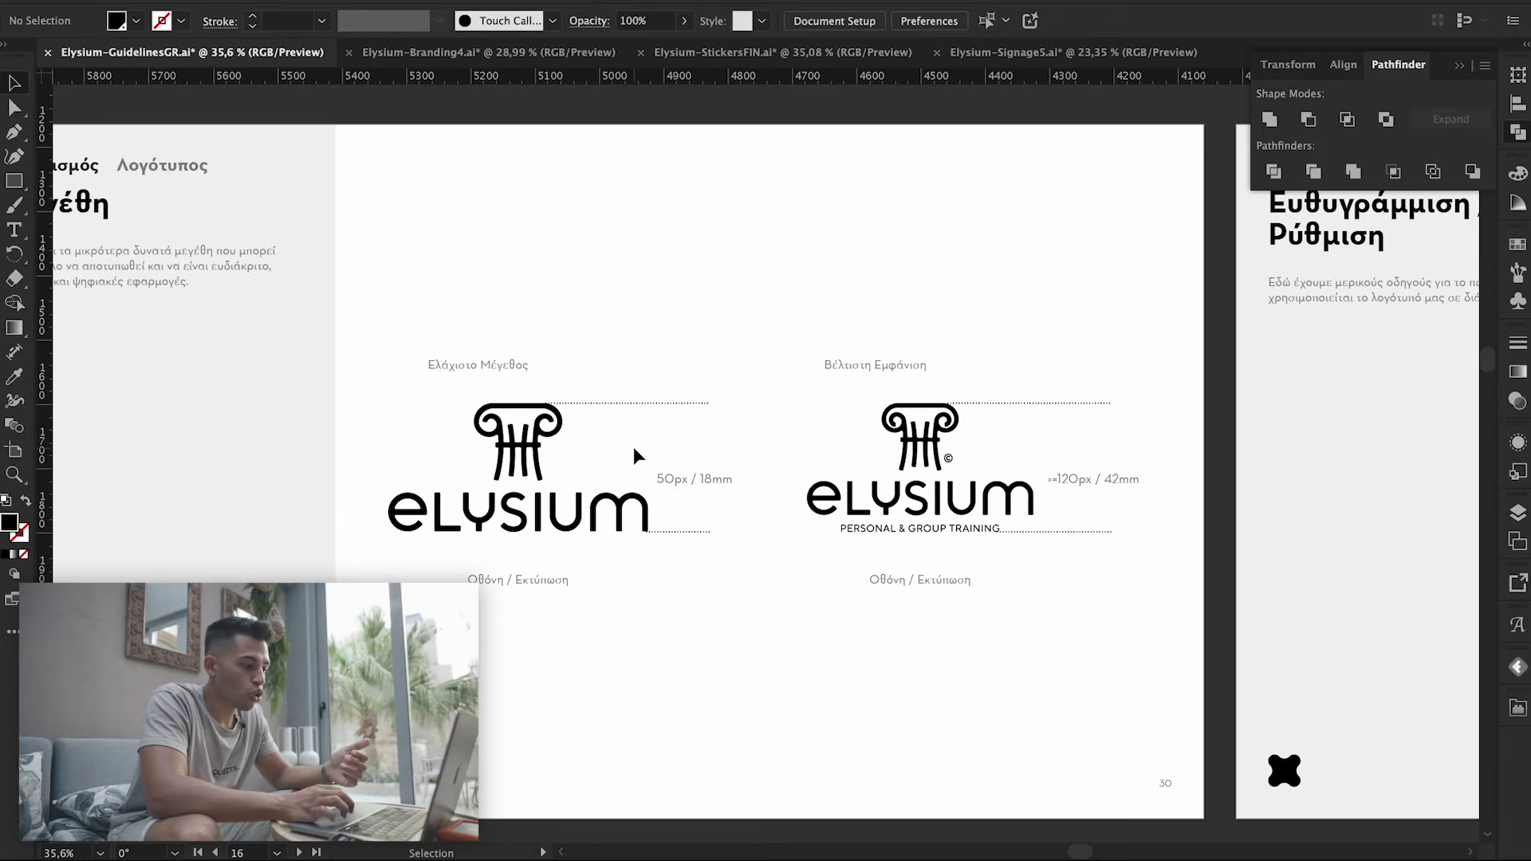
pyautogui.scroll(-3, 633, 451)
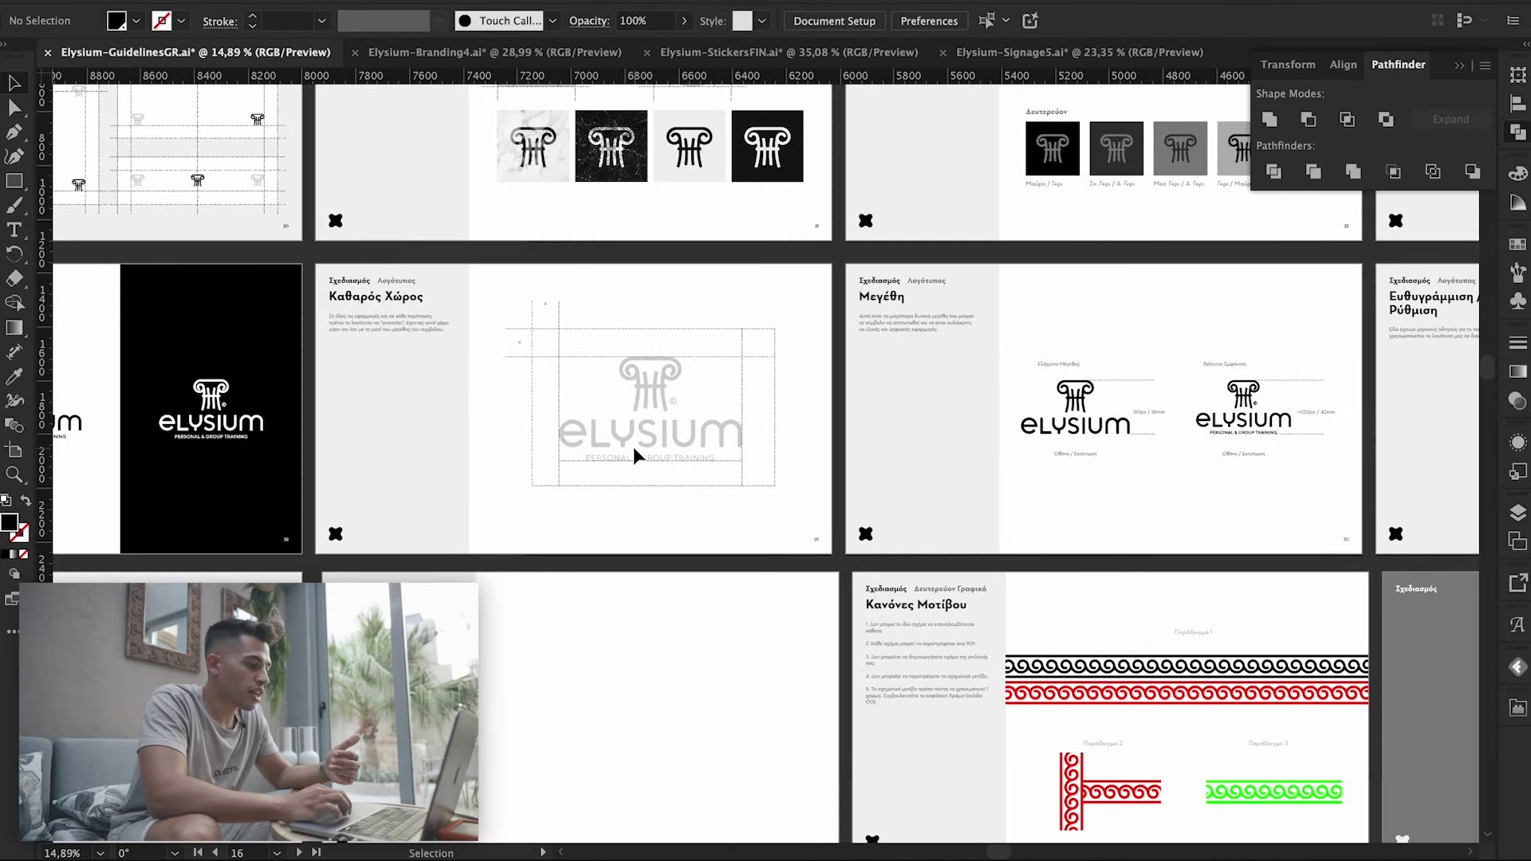
pyautogui.hscroll(-10, 634, 446)
# - Pan to the Μοτίβο Σχημάτων page and make it the active artboard
pyautogui.hscroll(-5, 633, 447)
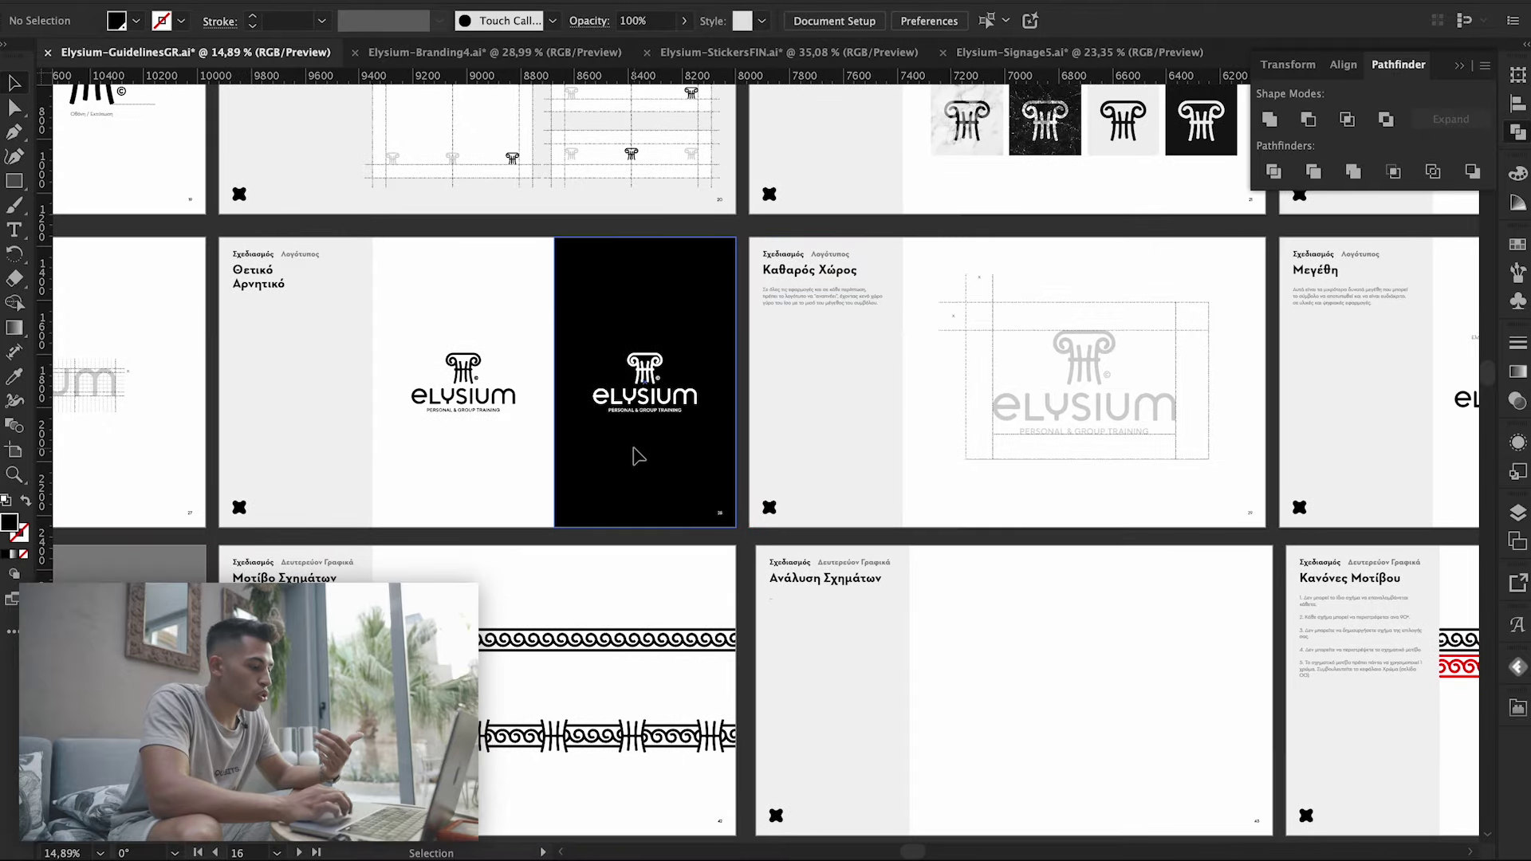
pyautogui.scroll(-3, 633, 447)
pyautogui.hscroll(-5, 633, 446)
pyautogui.hscroll(-8, 633, 447)
pyautogui.hscroll(-6, 633, 447)
pyautogui.hscroll(-7, 634, 448)
pyautogui.scroll(-3, 634, 448)
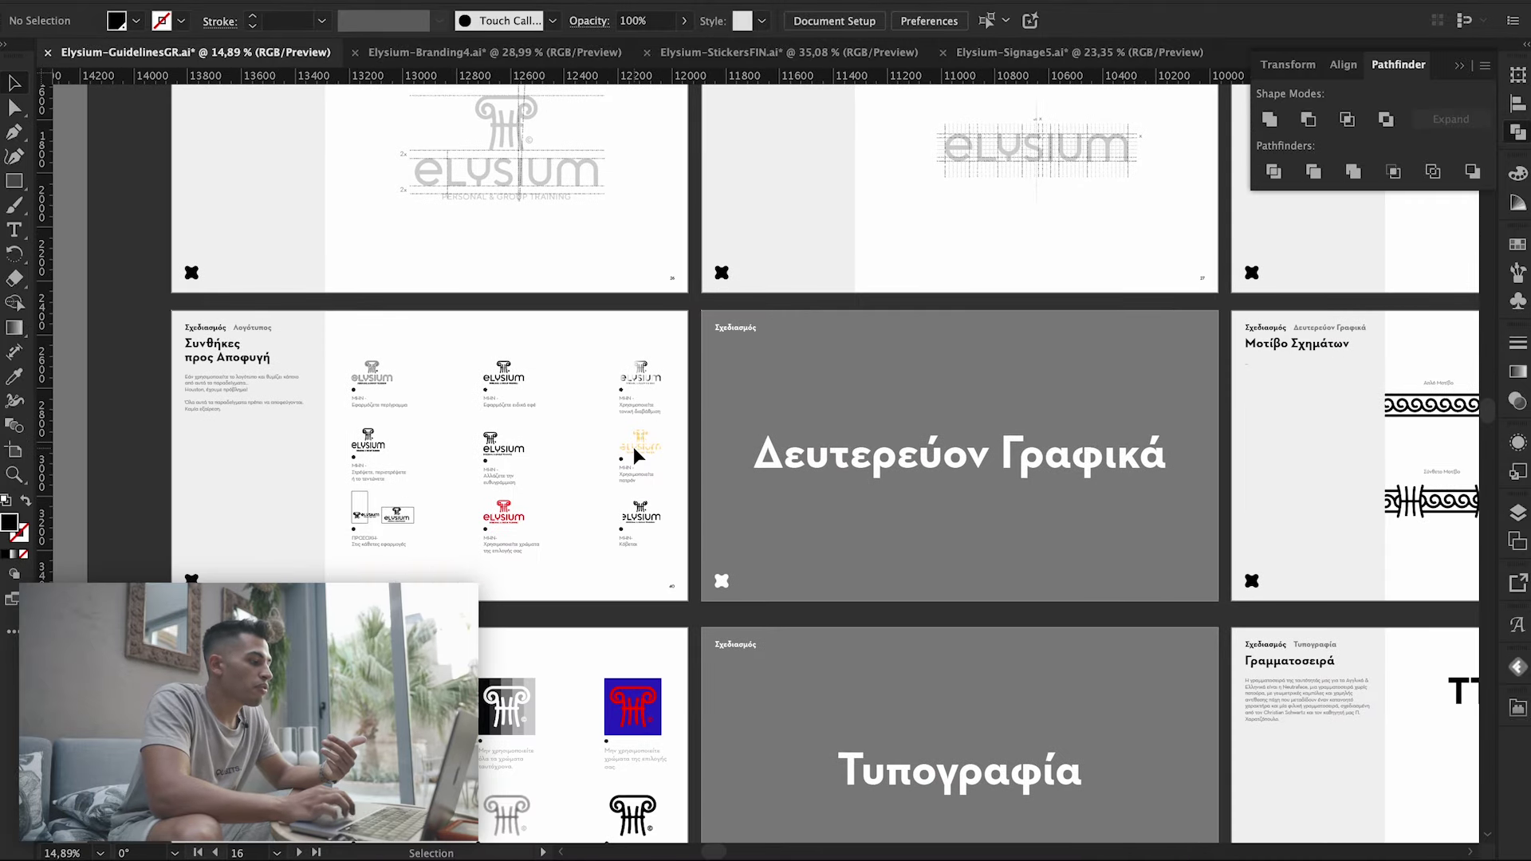
pyautogui.hscroll(9, 634, 448)
pyautogui.click(960, 493)
# - Zoom in to examine the shape patterns on the Μοτίβο Σχημάτων page
pyautogui.hscroll(4, 962, 495)
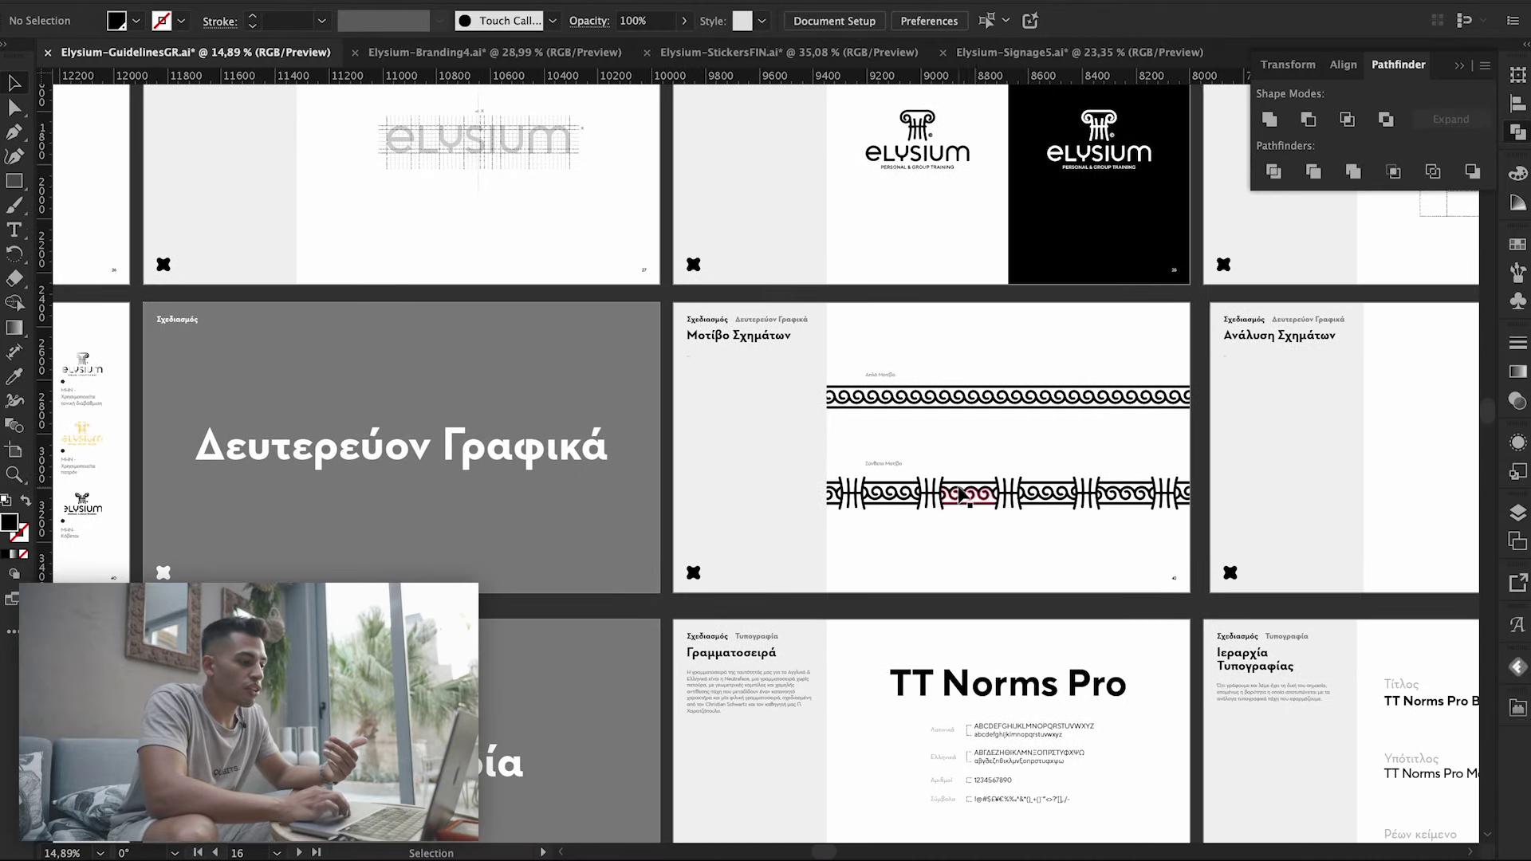
pyautogui.scroll(2, 1118, 413)
pyautogui.hscroll(5, 1118, 413)
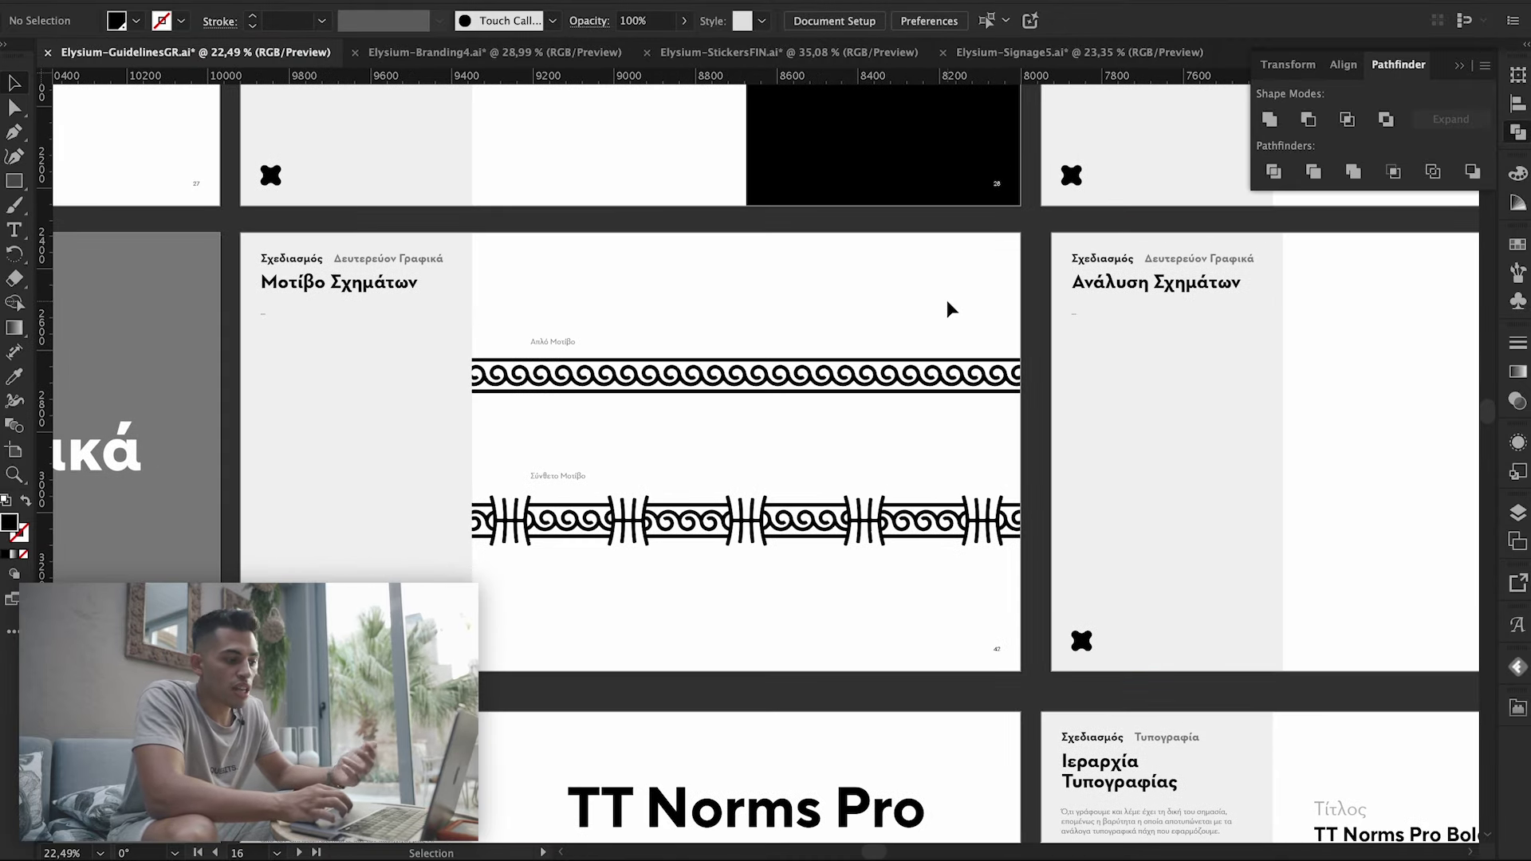
pyautogui.scroll(-2, 949, 307)
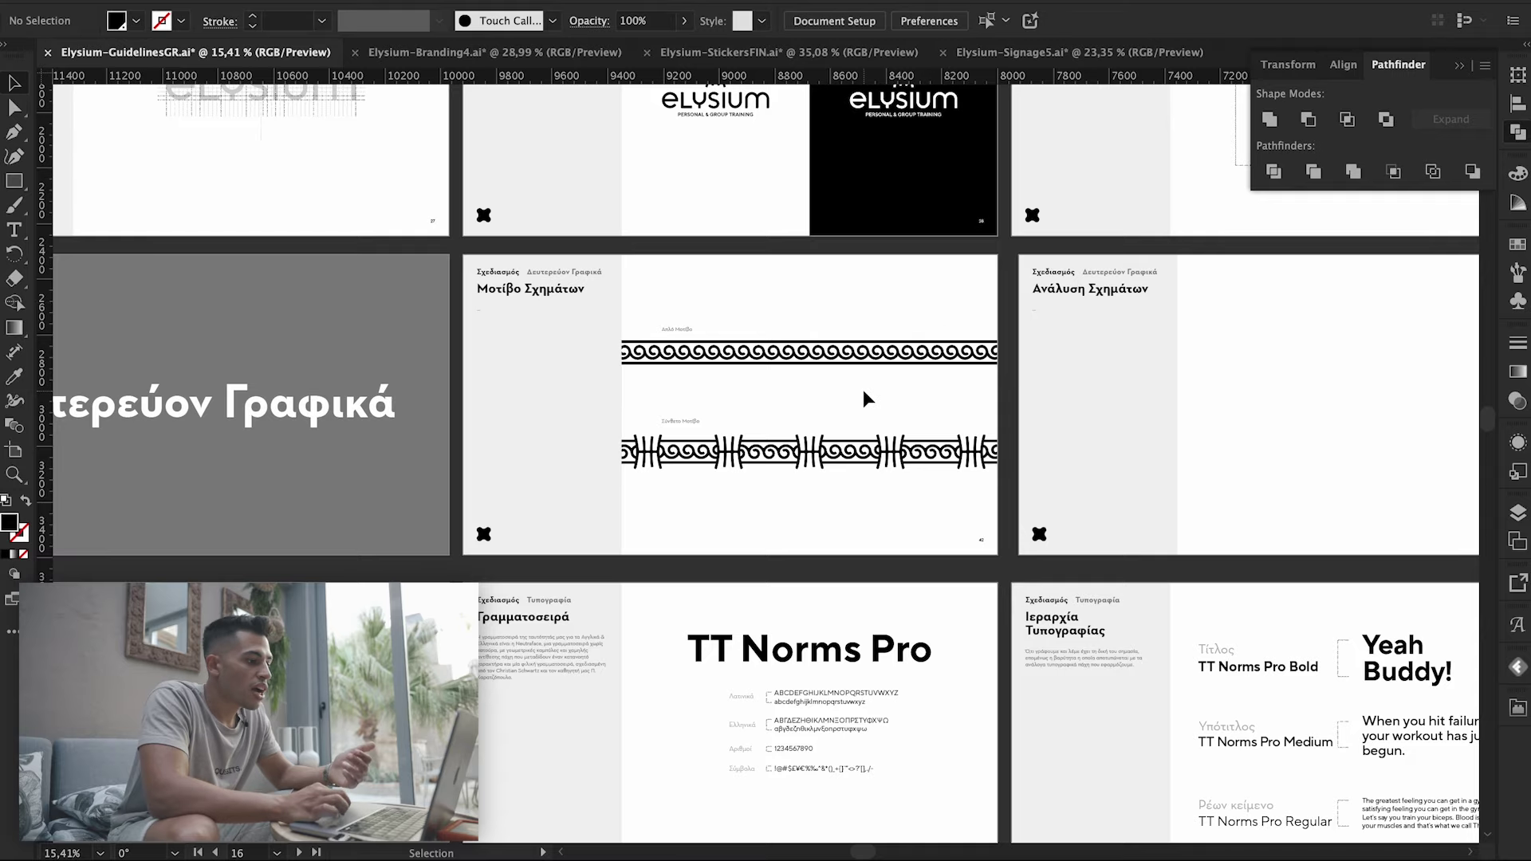
pyautogui.scroll(5, 864, 391)
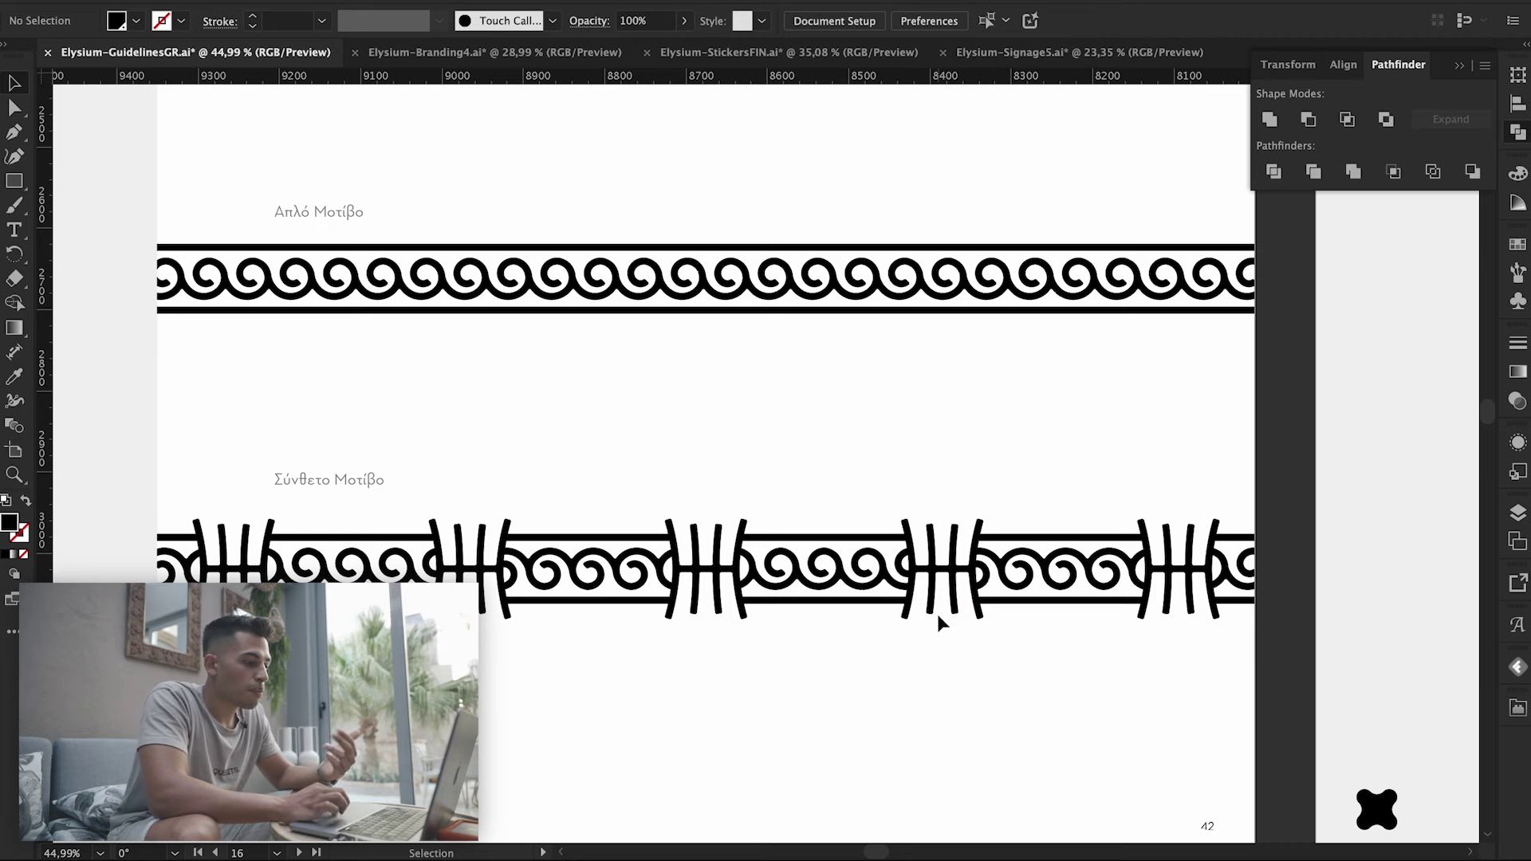
pyautogui.scroll(-1, 990, 451)
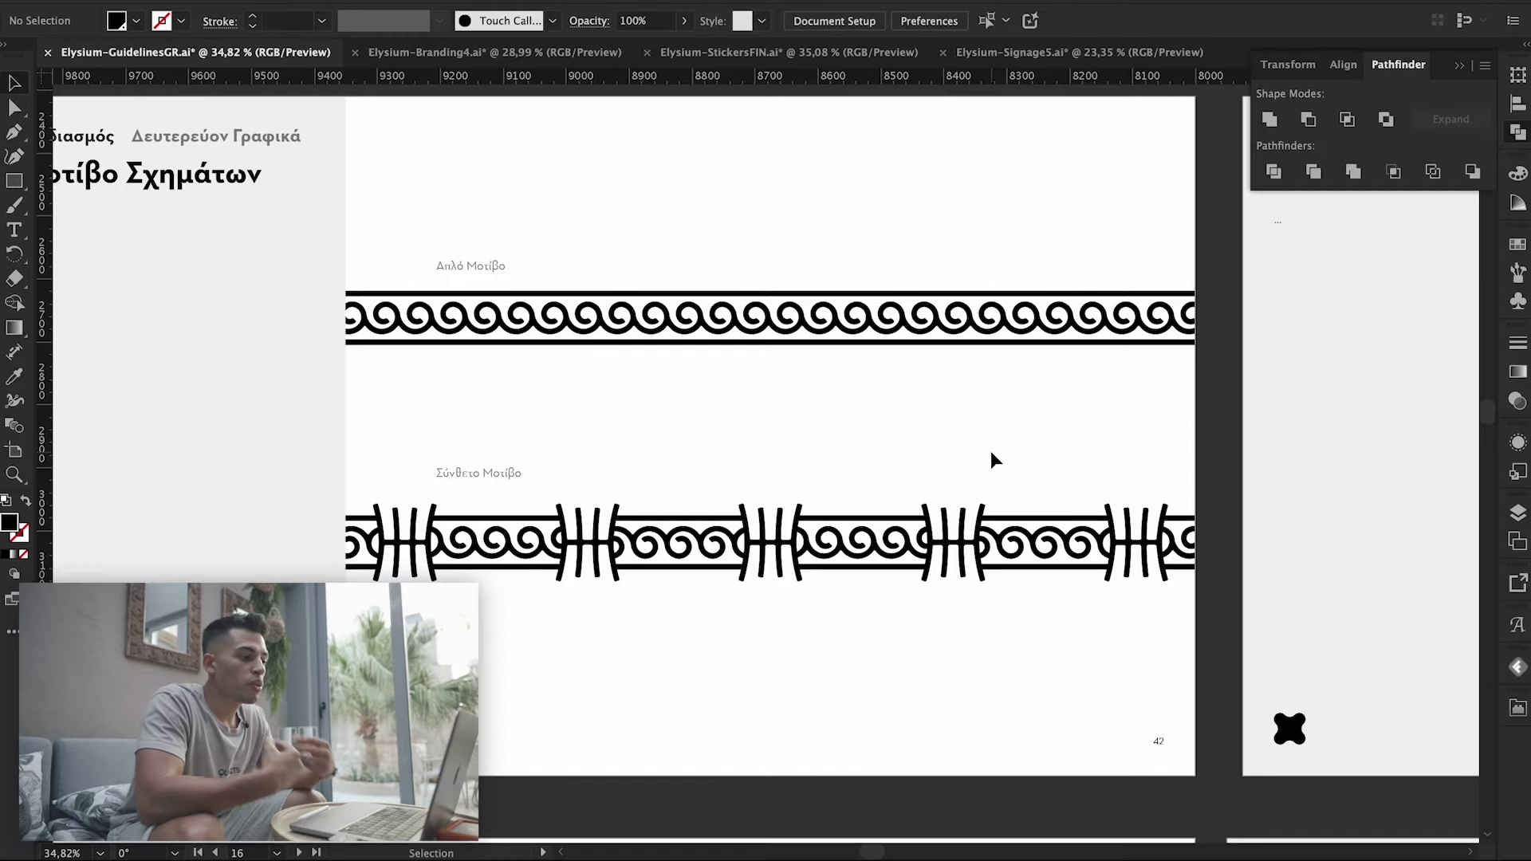
pyautogui.scroll(-2, 990, 451)
pyautogui.scroll(-3, 990, 451)
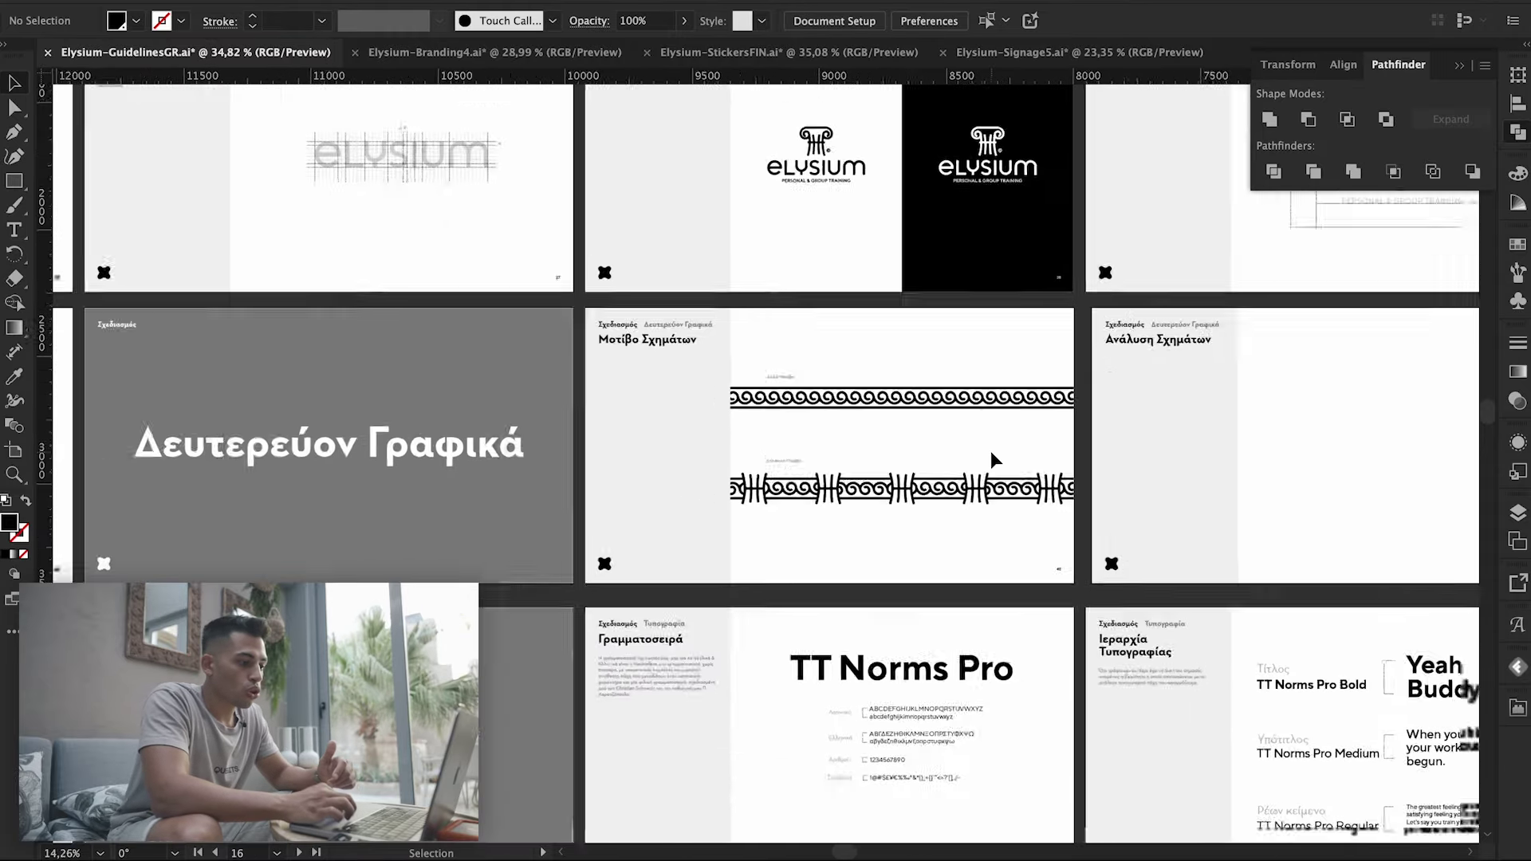
pyautogui.scroll(-2, 991, 451)
pyautogui.scroll(-2, 990, 451)
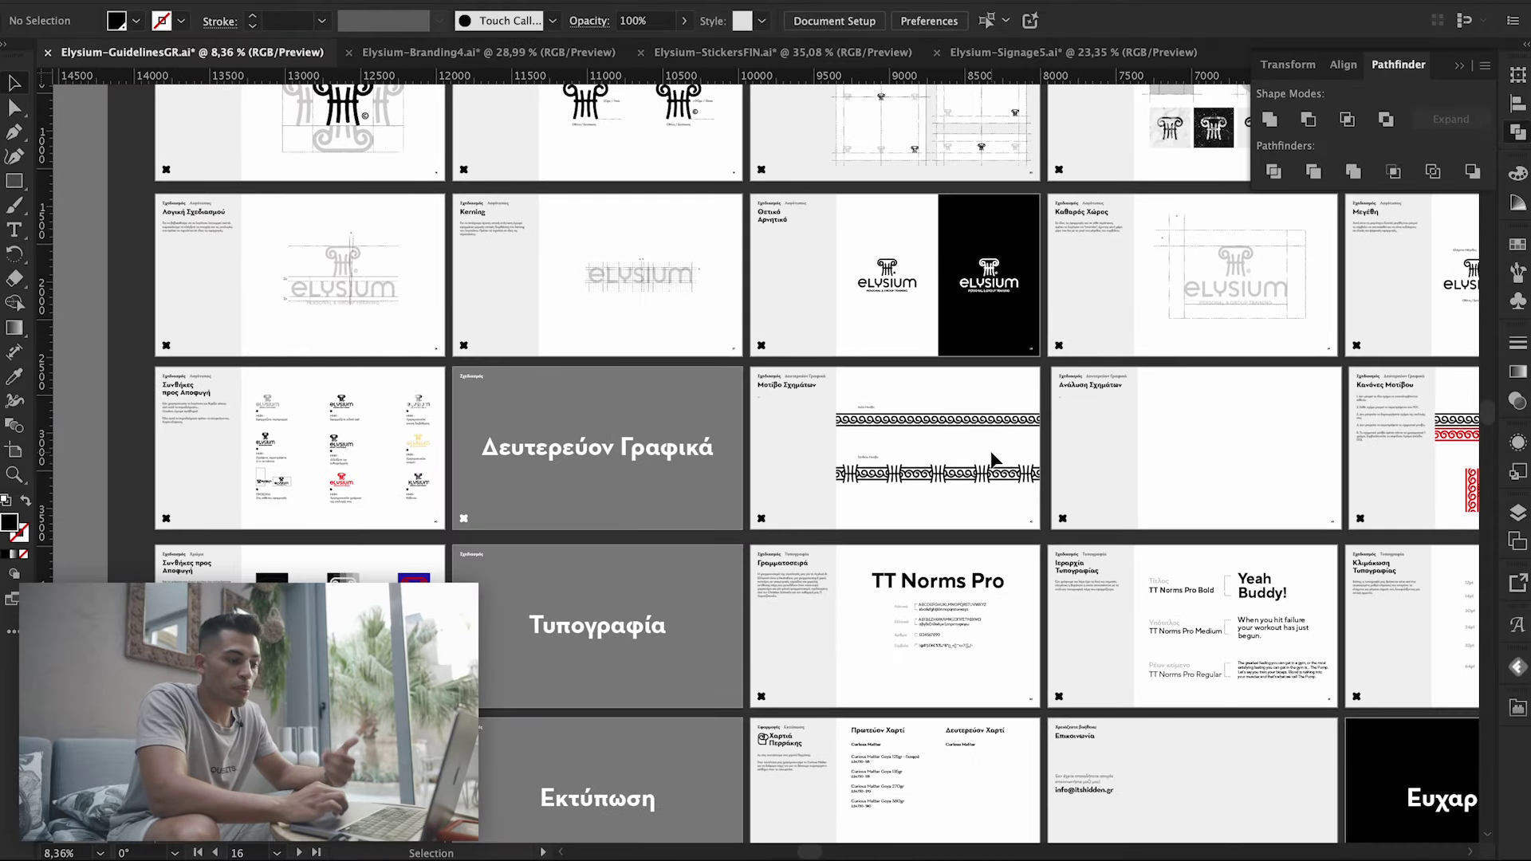
# - Inspect the three meander examples on the Κανόνες Μοτίβου page with the Selection tool
pyautogui.hscroll(2, 991, 453)
pyautogui.scroll(1, 1058, 463)
pyautogui.scroll(1, 1231, 414)
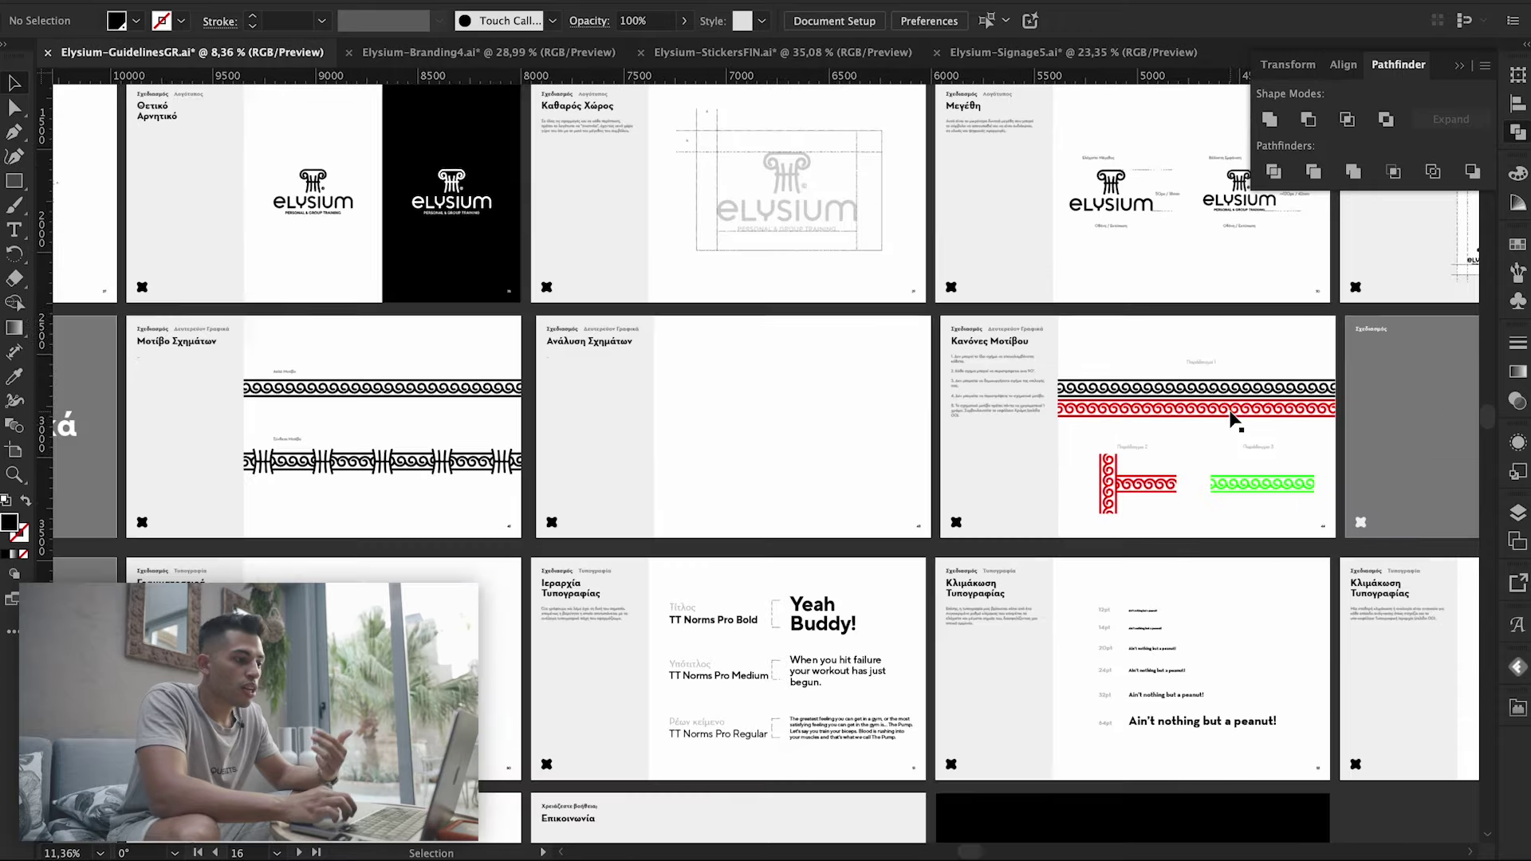
pyautogui.scroll(3, 1232, 419)
pyautogui.hscroll(1, 1140, 417)
pyautogui.hscroll(3, 1140, 417)
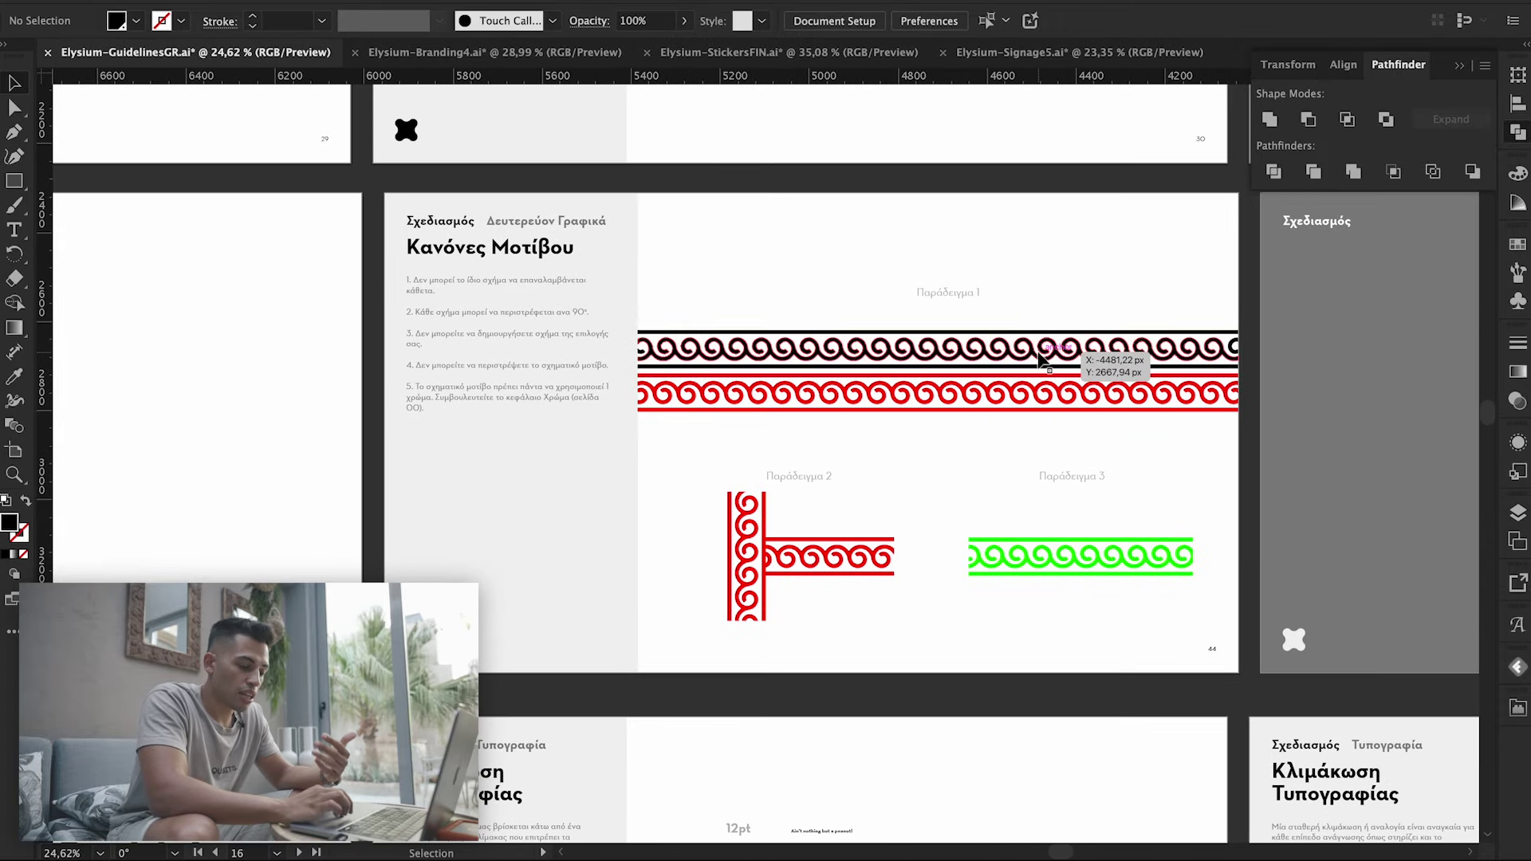
pyautogui.moveTo(1041, 359)
pyautogui.mouseDown()
pyautogui.moveTo(817, 568)
pyautogui.moveTo(802, 566)
pyautogui.moveTo(806, 547)
pyautogui.mouseUp()
pyautogui.scroll(4, 817, 568)
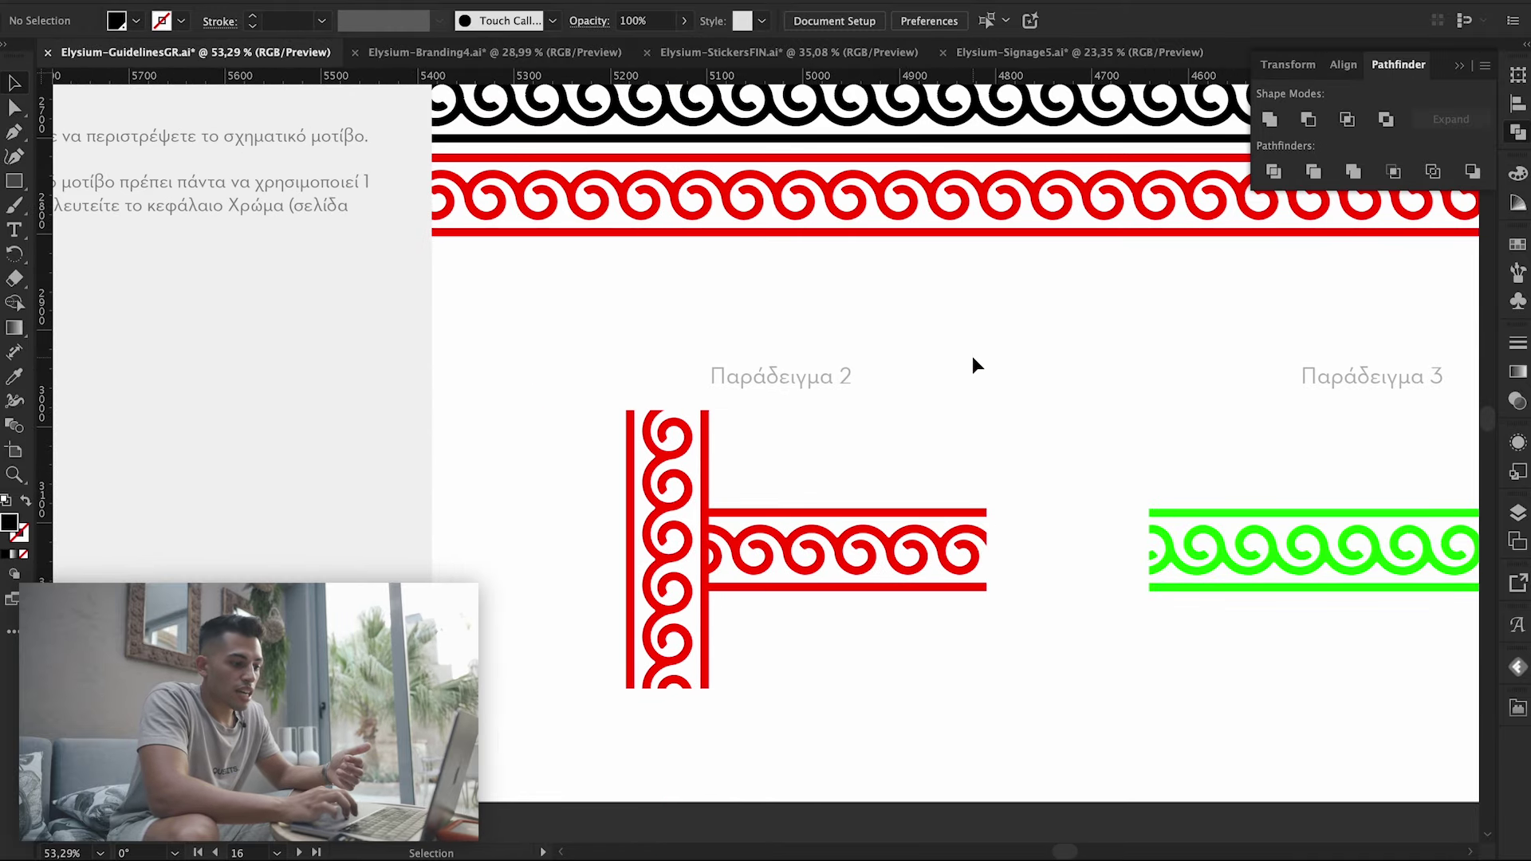
pyautogui.scroll(-3, 973, 356)
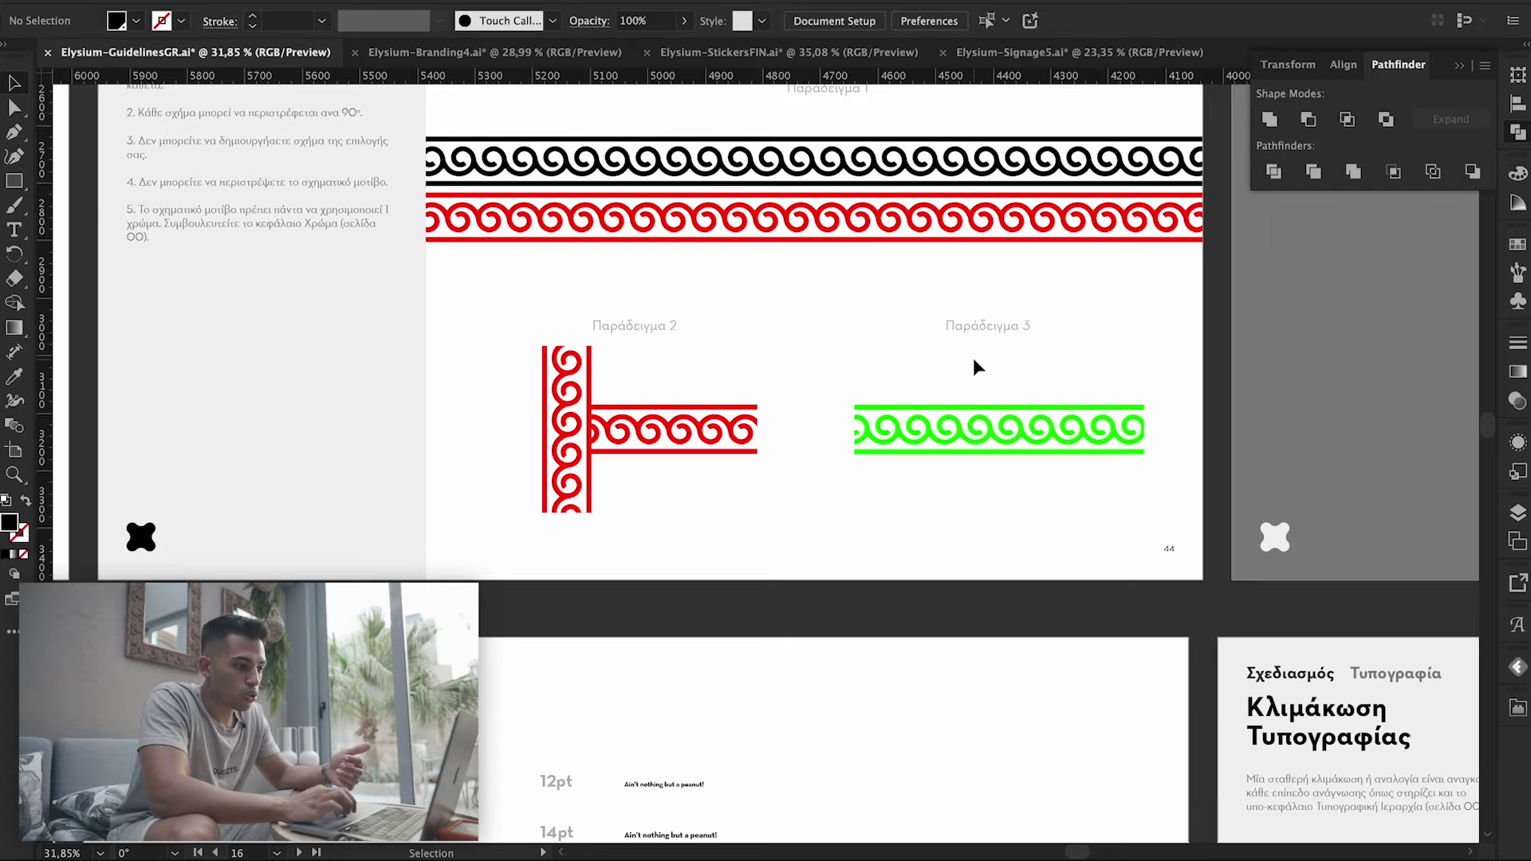
pyautogui.scroll(-2, 973, 357)
pyautogui.scroll(4, 903, 341)
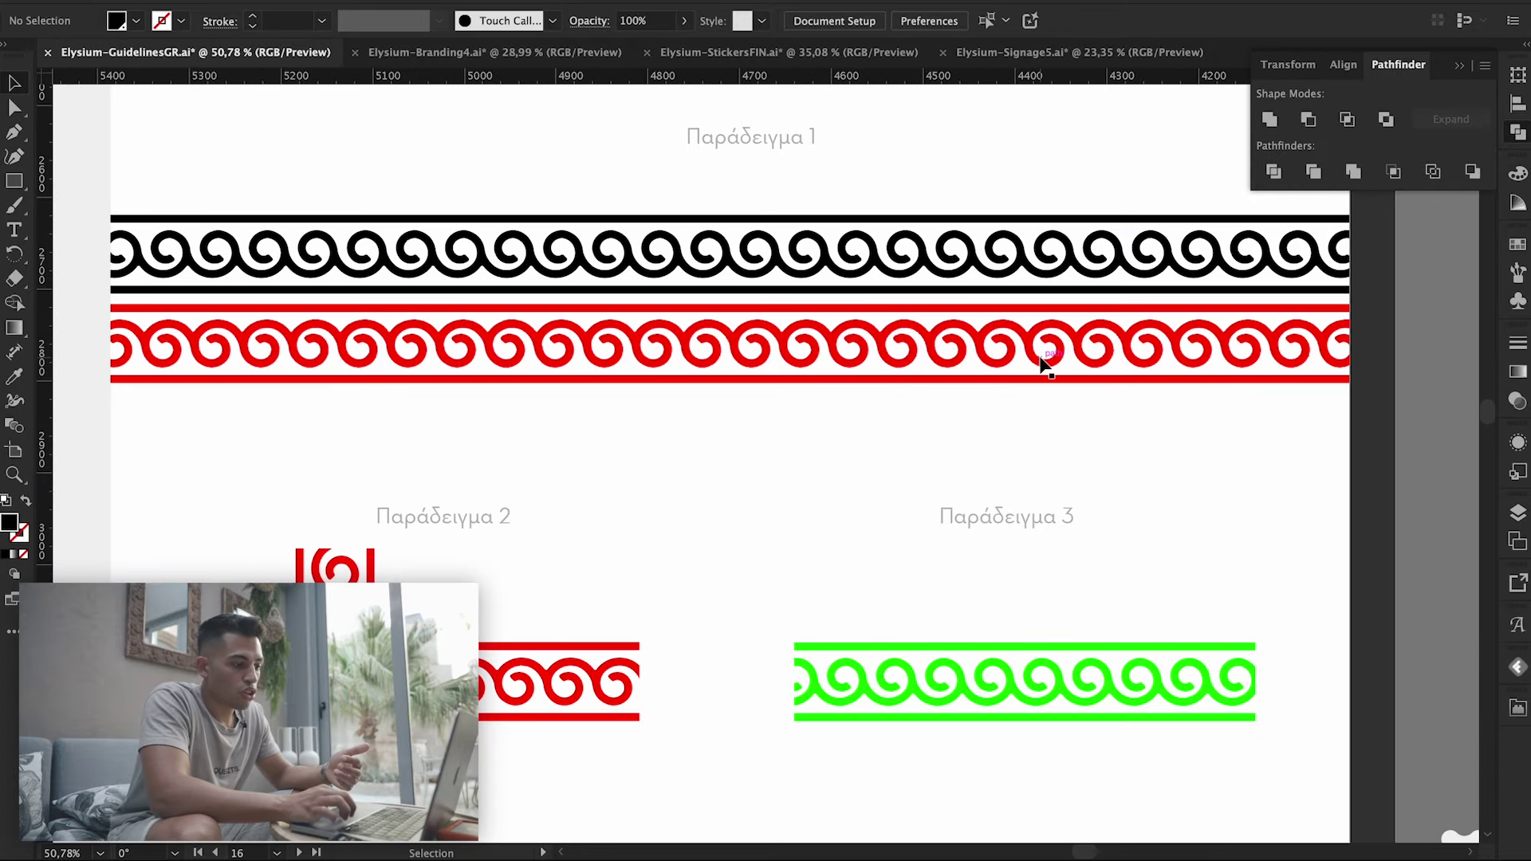
pyautogui.scroll(-2, 1043, 355)
pyautogui.scroll(-2, 1043, 356)
# - Zoom into Βασικά Χρώματα to read the black primary and five grey shade values
pyautogui.scroll(-1, 1045, 362)
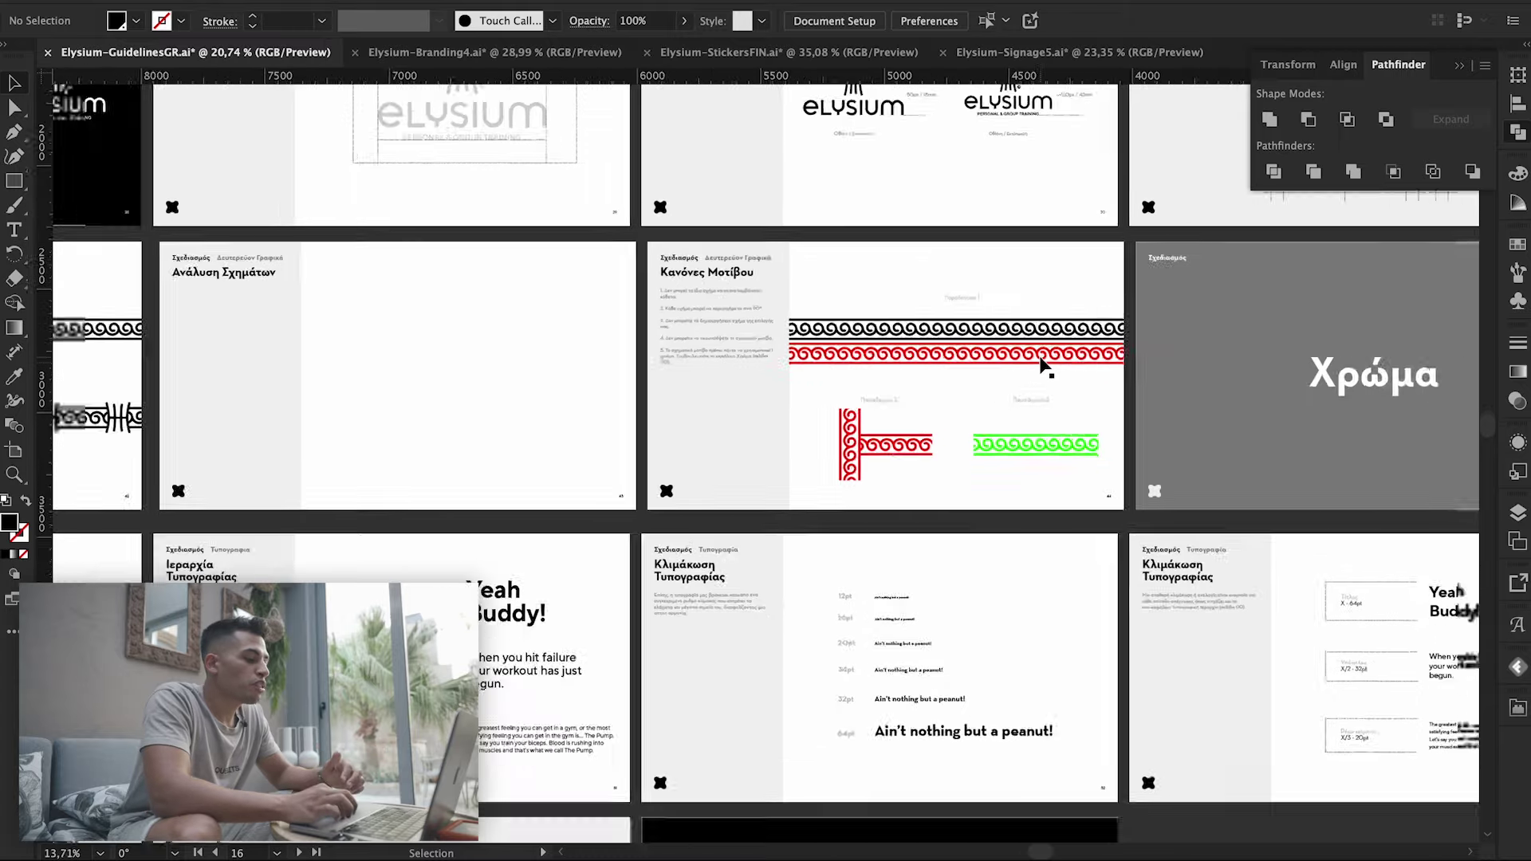
pyautogui.scroll(-1, 1043, 360)
pyautogui.scroll(-1, 1041, 357)
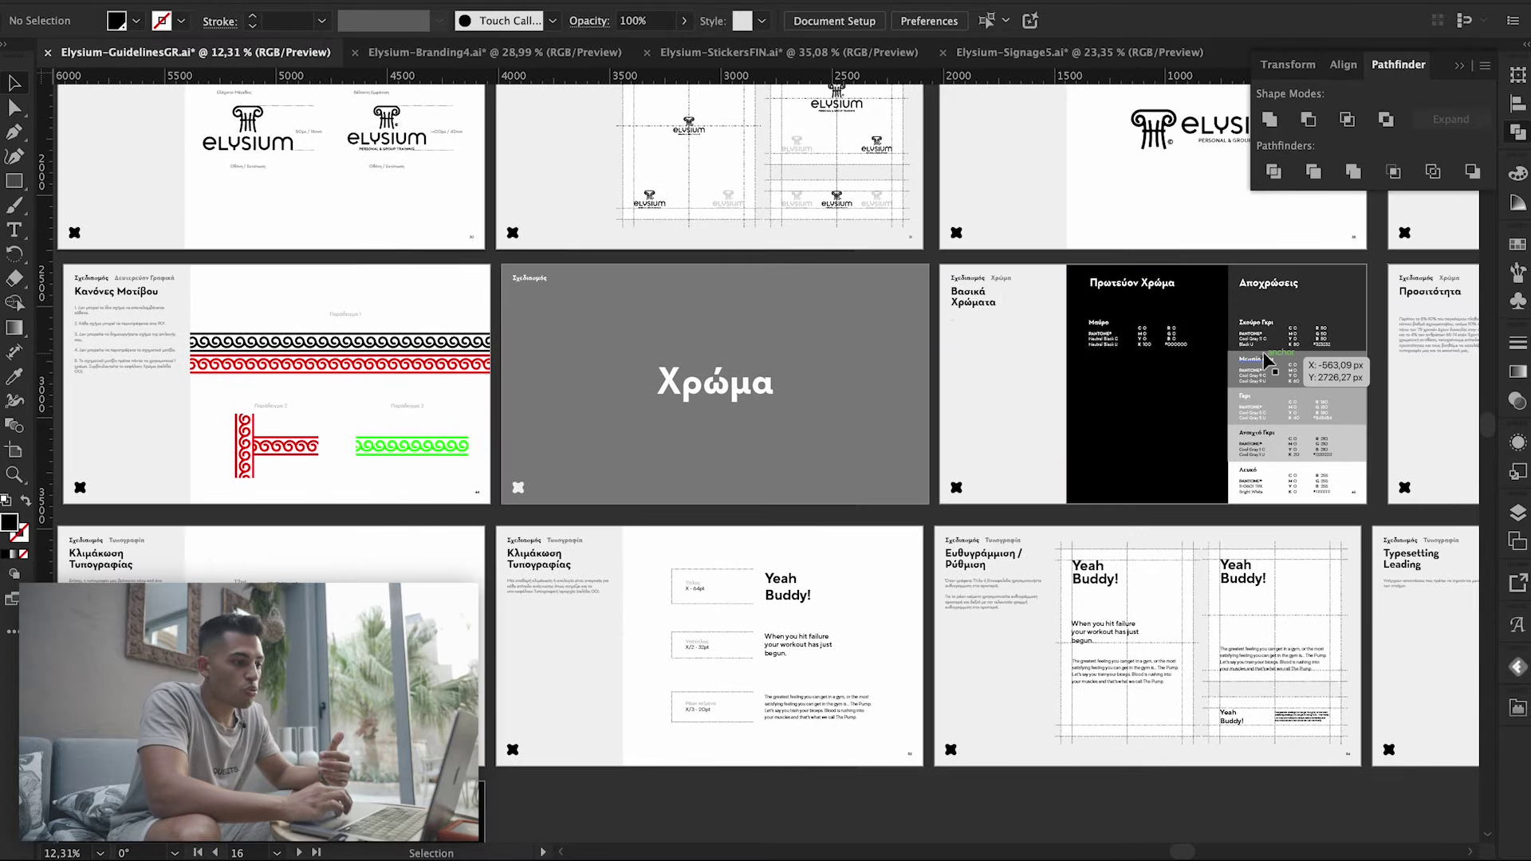
pyautogui.scroll(1, 1264, 355)
pyautogui.scroll(1, 1263, 354)
pyautogui.scroll(1, 1260, 350)
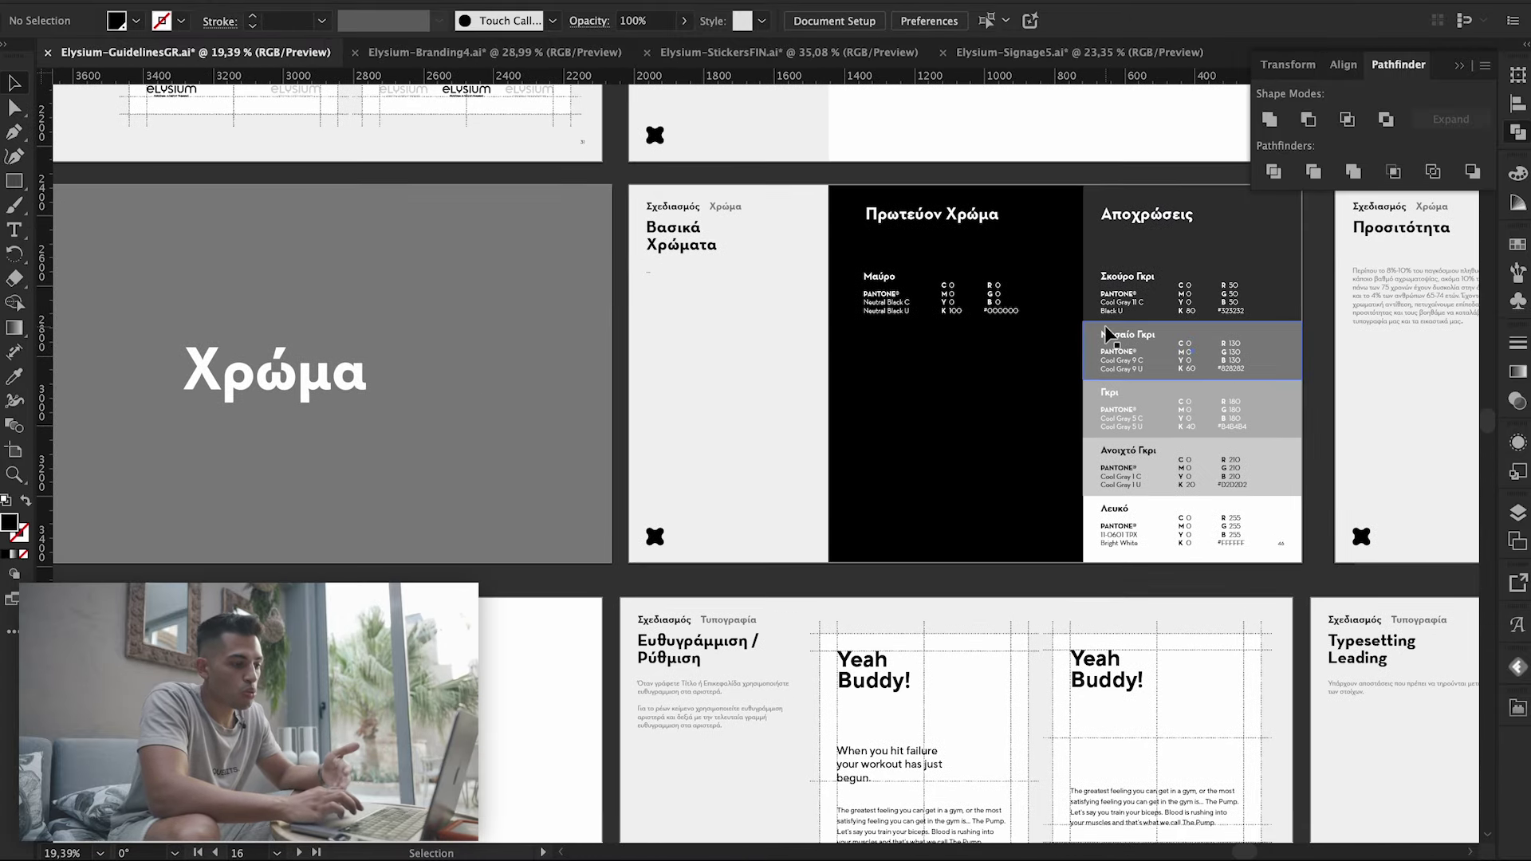
pyautogui.hscroll(5, 1238, 325)
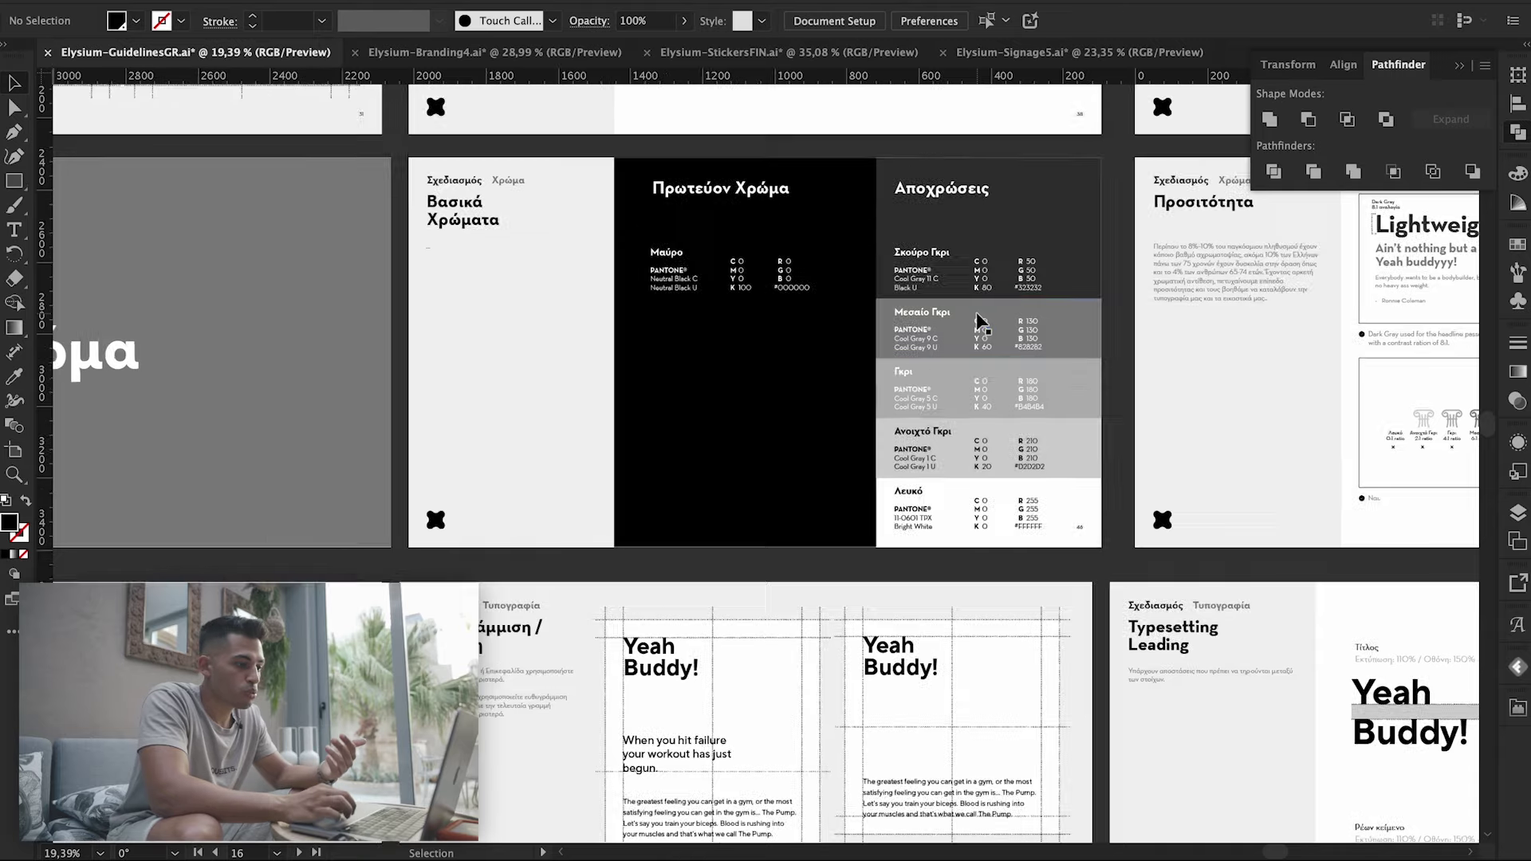
pyautogui.scroll(2, 979, 319)
pyautogui.scroll(1, 980, 321)
pyautogui.scroll(1, 976, 313)
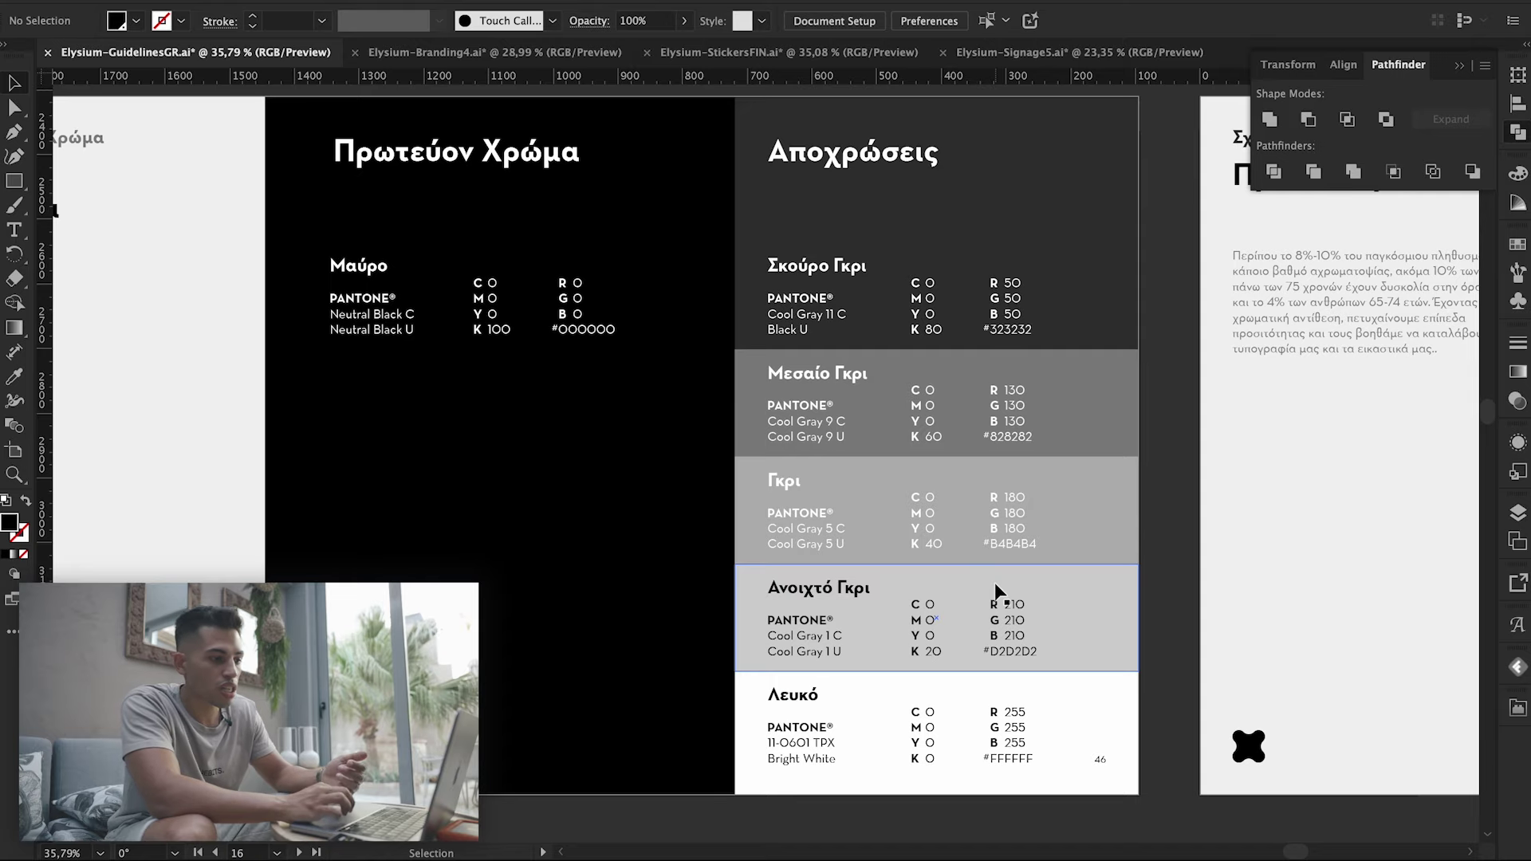
pyautogui.scroll(-3, 993, 582)
pyautogui.scroll(-1, 997, 588)
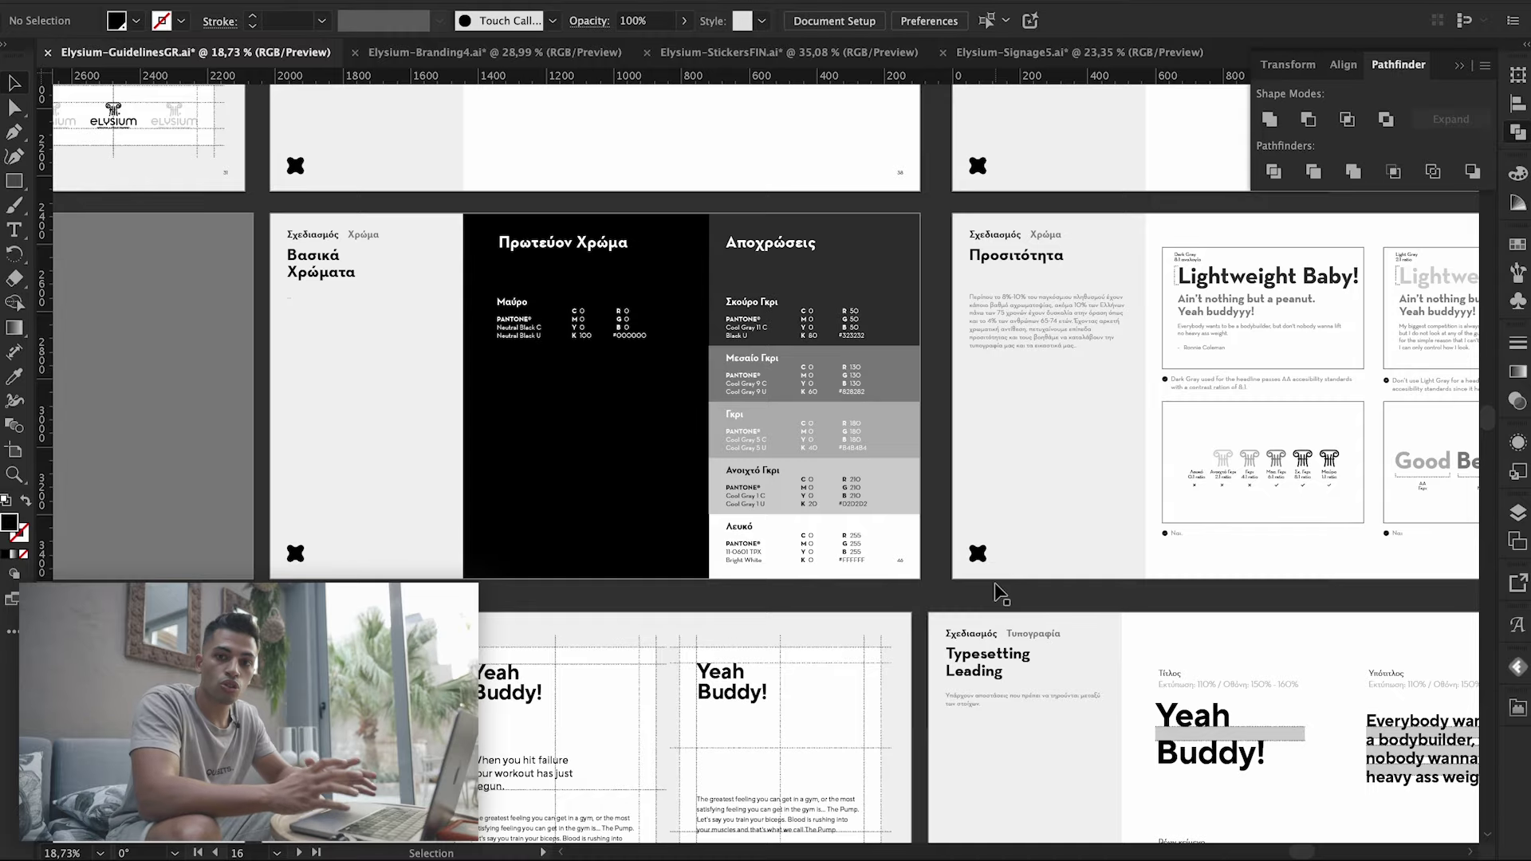
# - Move away from the Avoid logo-misuse page toward the typography section
pyautogui.scroll(-3, 1001, 594)
pyautogui.scroll(-2, 1001, 594)
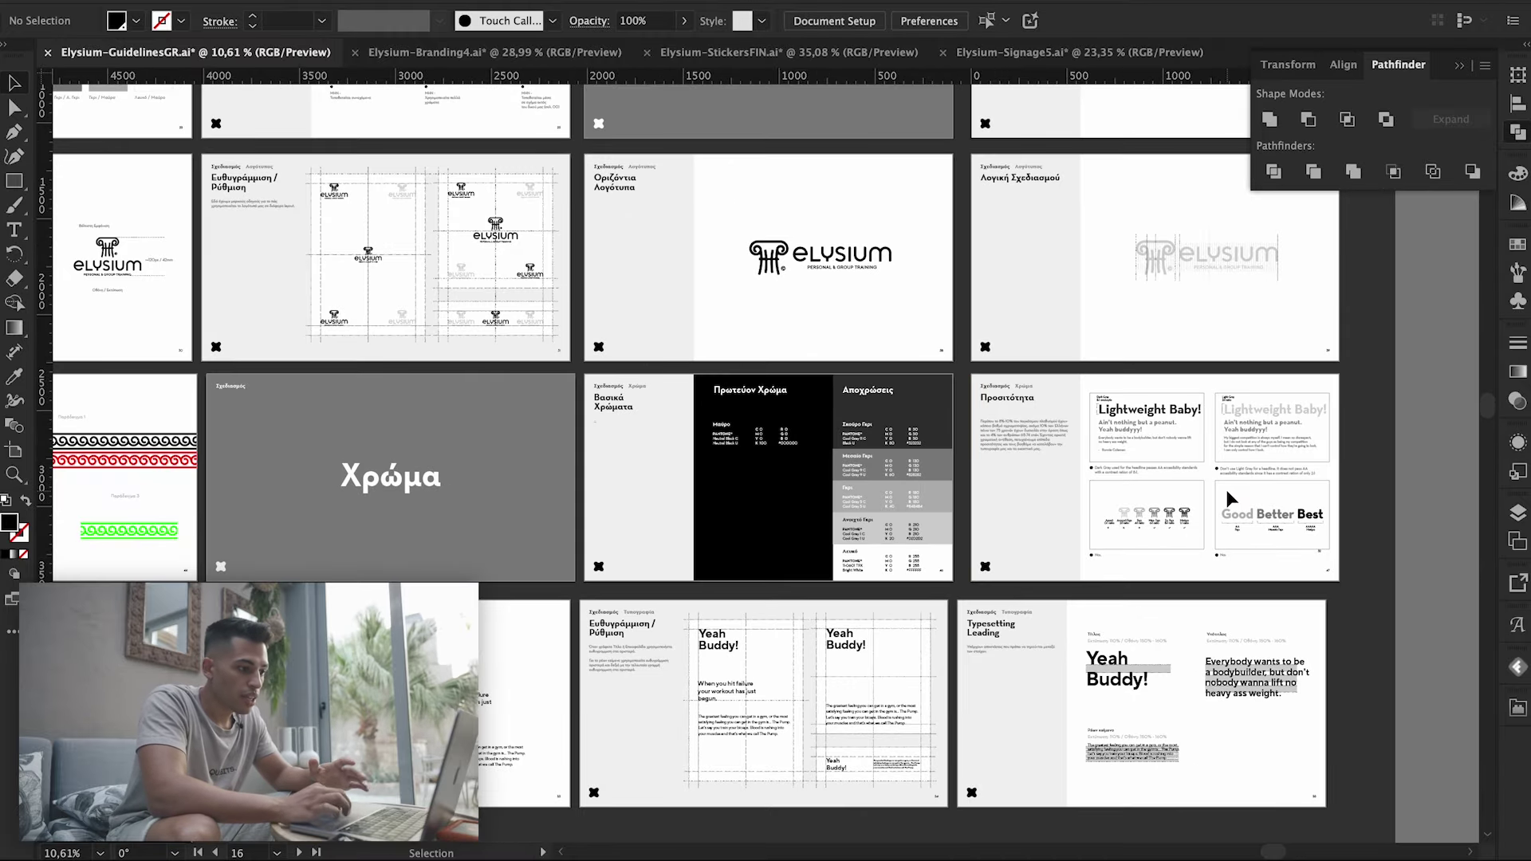
pyautogui.scroll(5, 1226, 496)
pyautogui.scroll(-2, 1226, 489)
pyautogui.scroll(-2, 1223, 511)
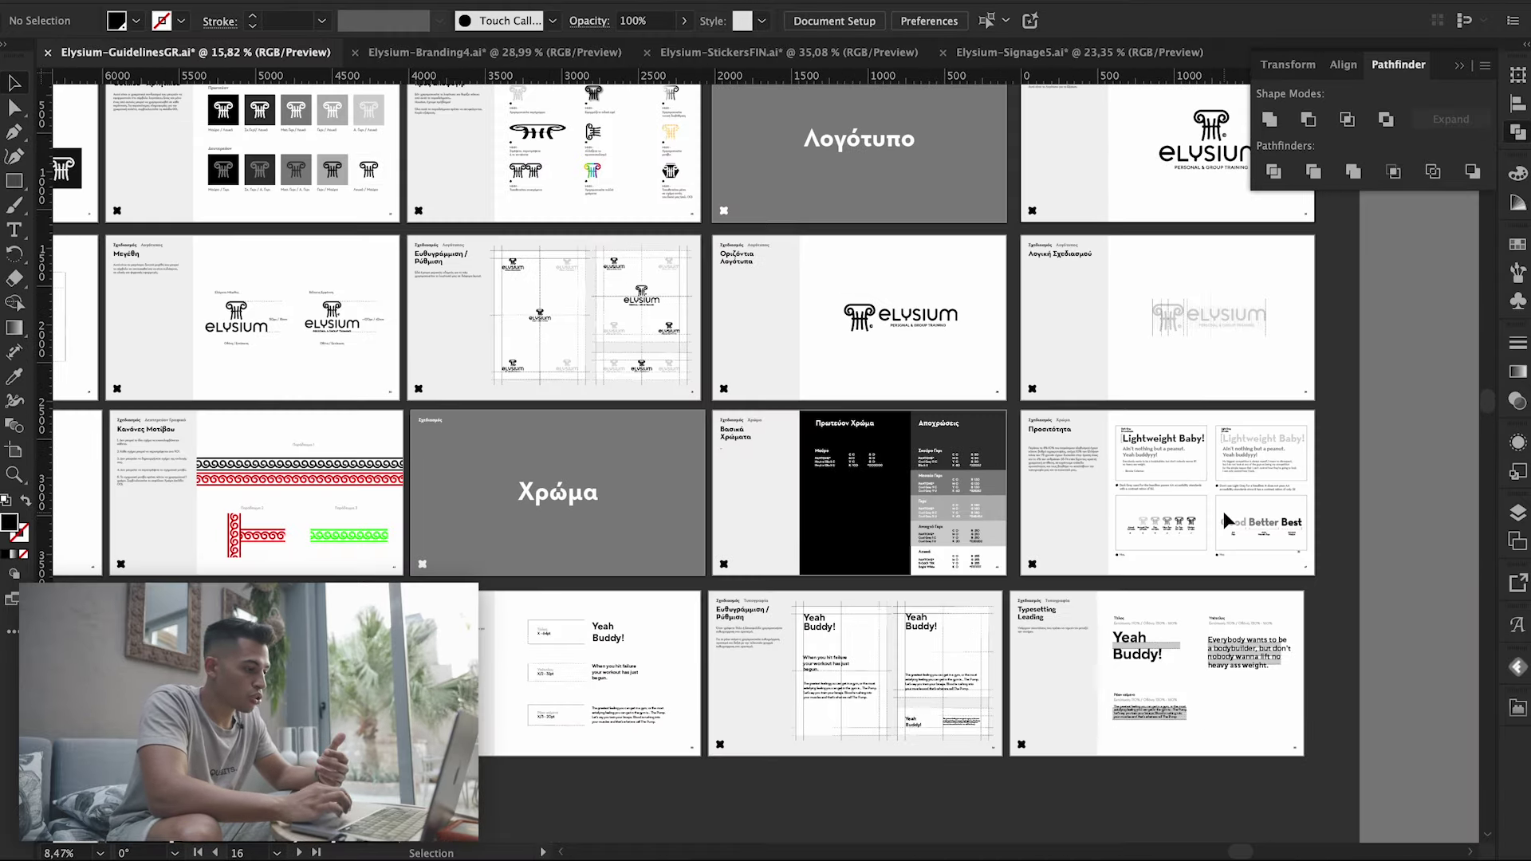
pyautogui.scroll(-1, 1223, 511)
pyautogui.scroll(-2, 1223, 510)
pyautogui.hscroll(-3, 1224, 510)
pyautogui.hscroll(-5, 1223, 510)
pyautogui.hscroll(-3, 1223, 510)
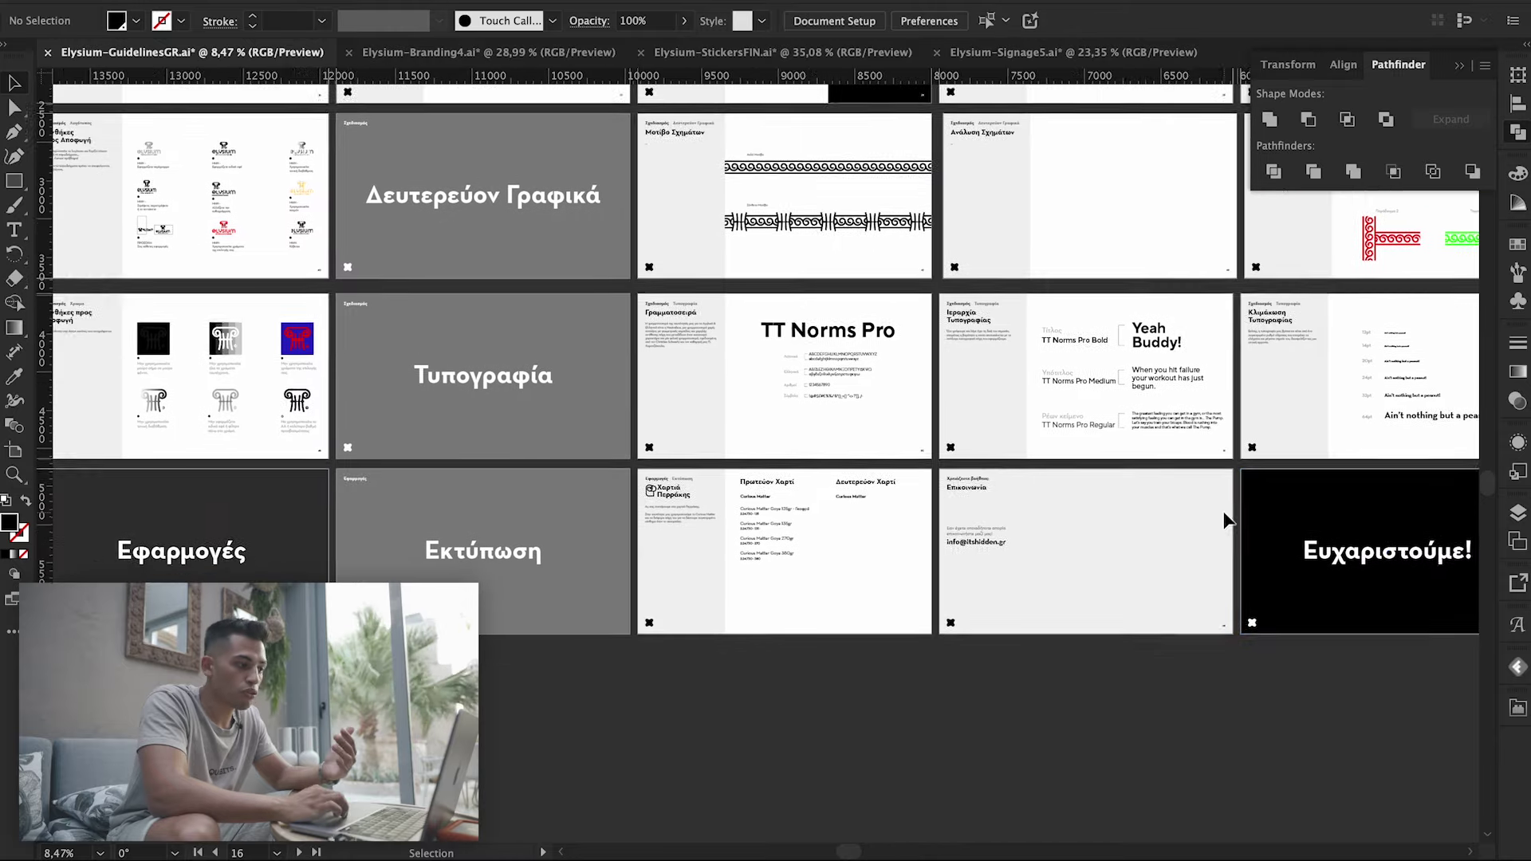
pyautogui.hscroll(-3, 1223, 510)
pyautogui.hscroll(-3, 519, 307)
# - Zoom into the Γραμματοσειρά page showing TT Norms Pro Latin, Greek, number and symbol characters
pyautogui.scroll(2, 519, 306)
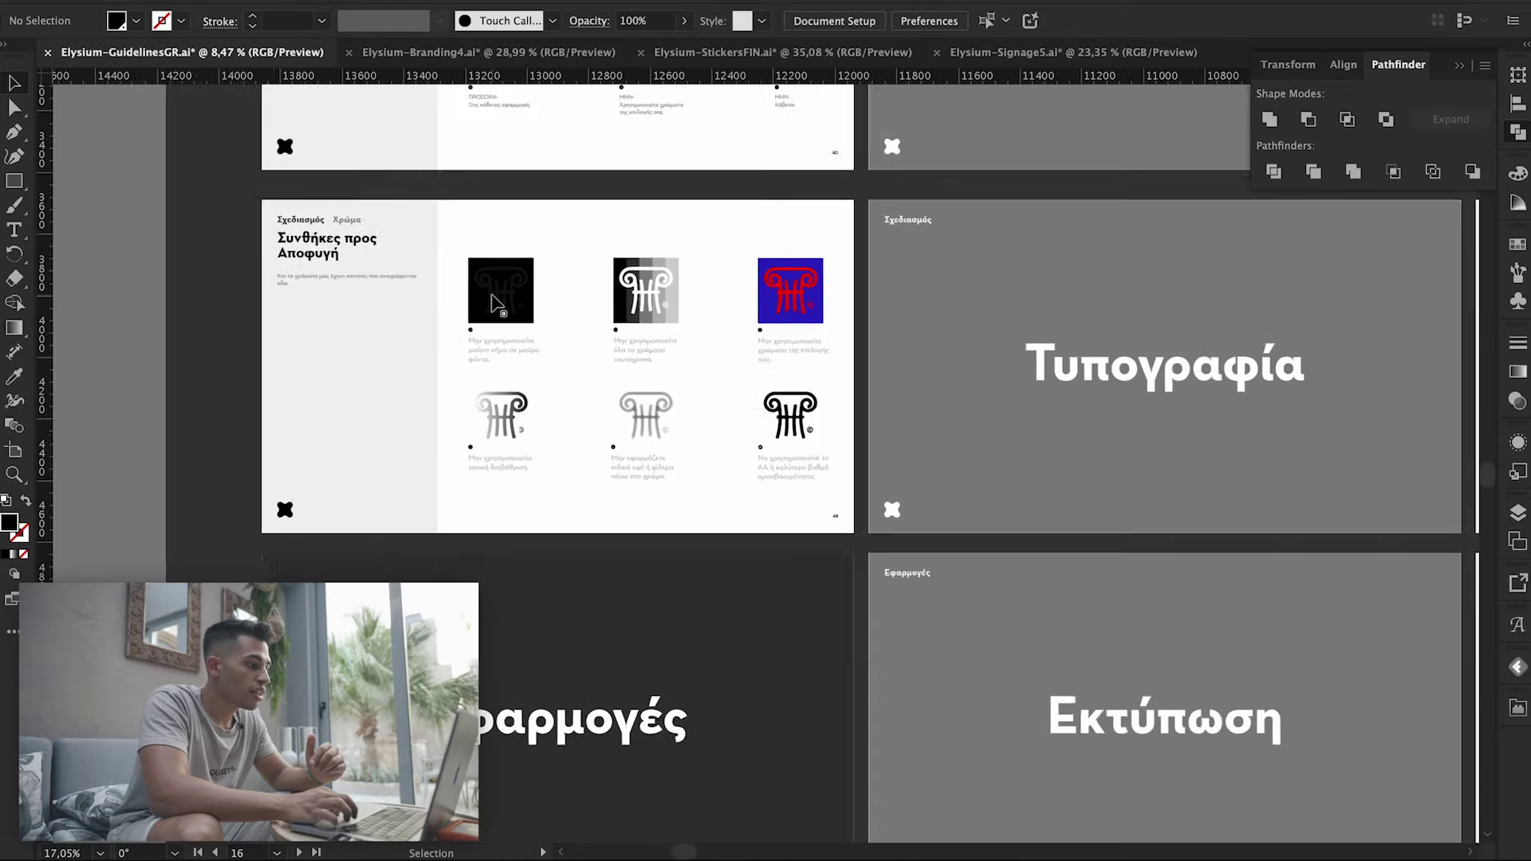
pyautogui.scroll(2, 494, 303)
pyautogui.scroll(1, 494, 303)
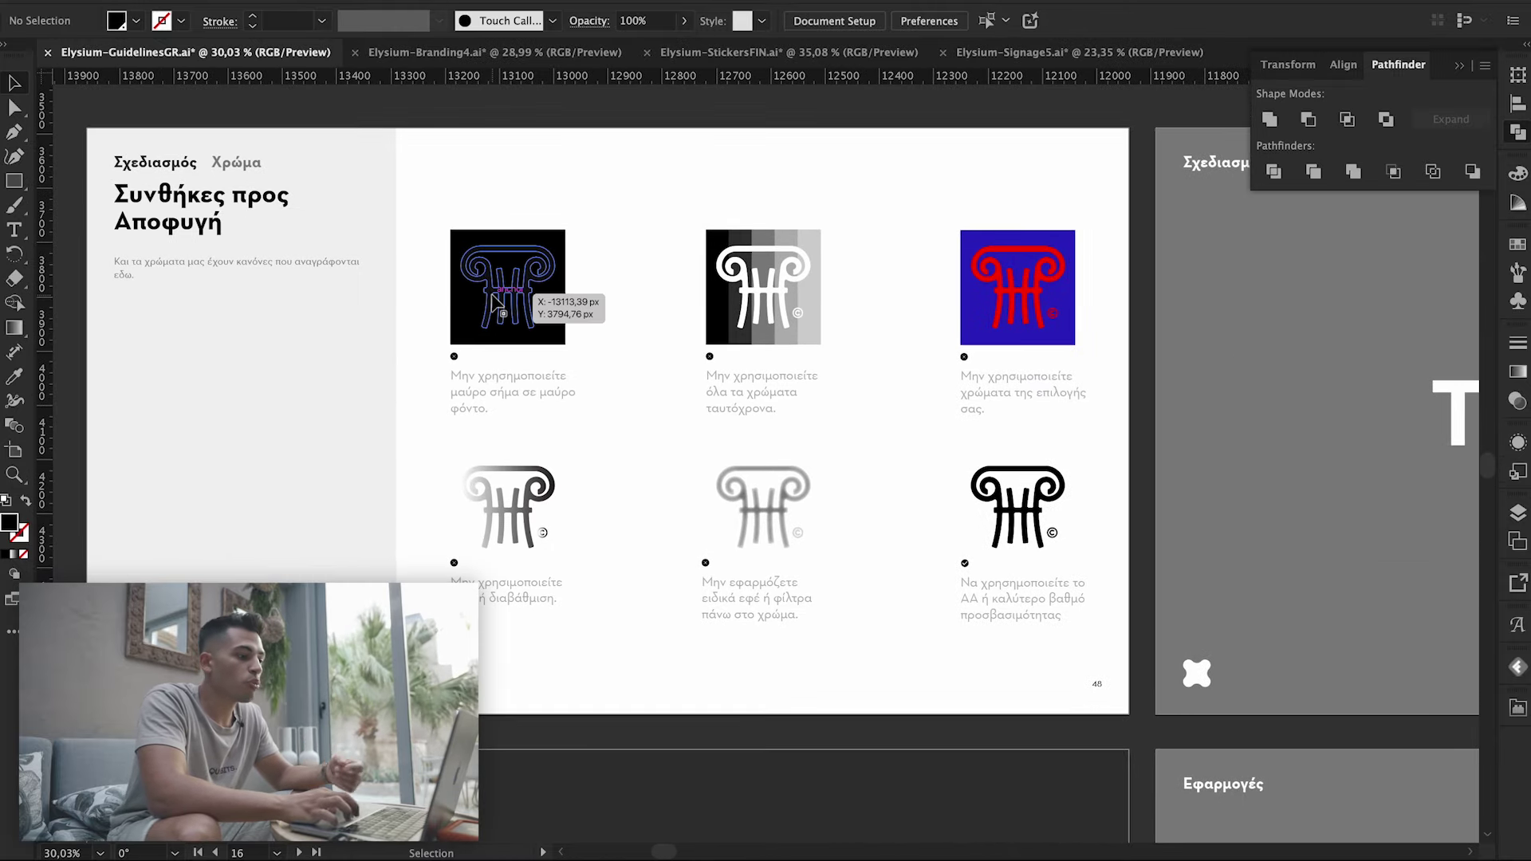
pyautogui.scroll(-2, 814, 384)
pyautogui.scroll(-1, 813, 386)
pyautogui.hscroll(2, 1093, 393)
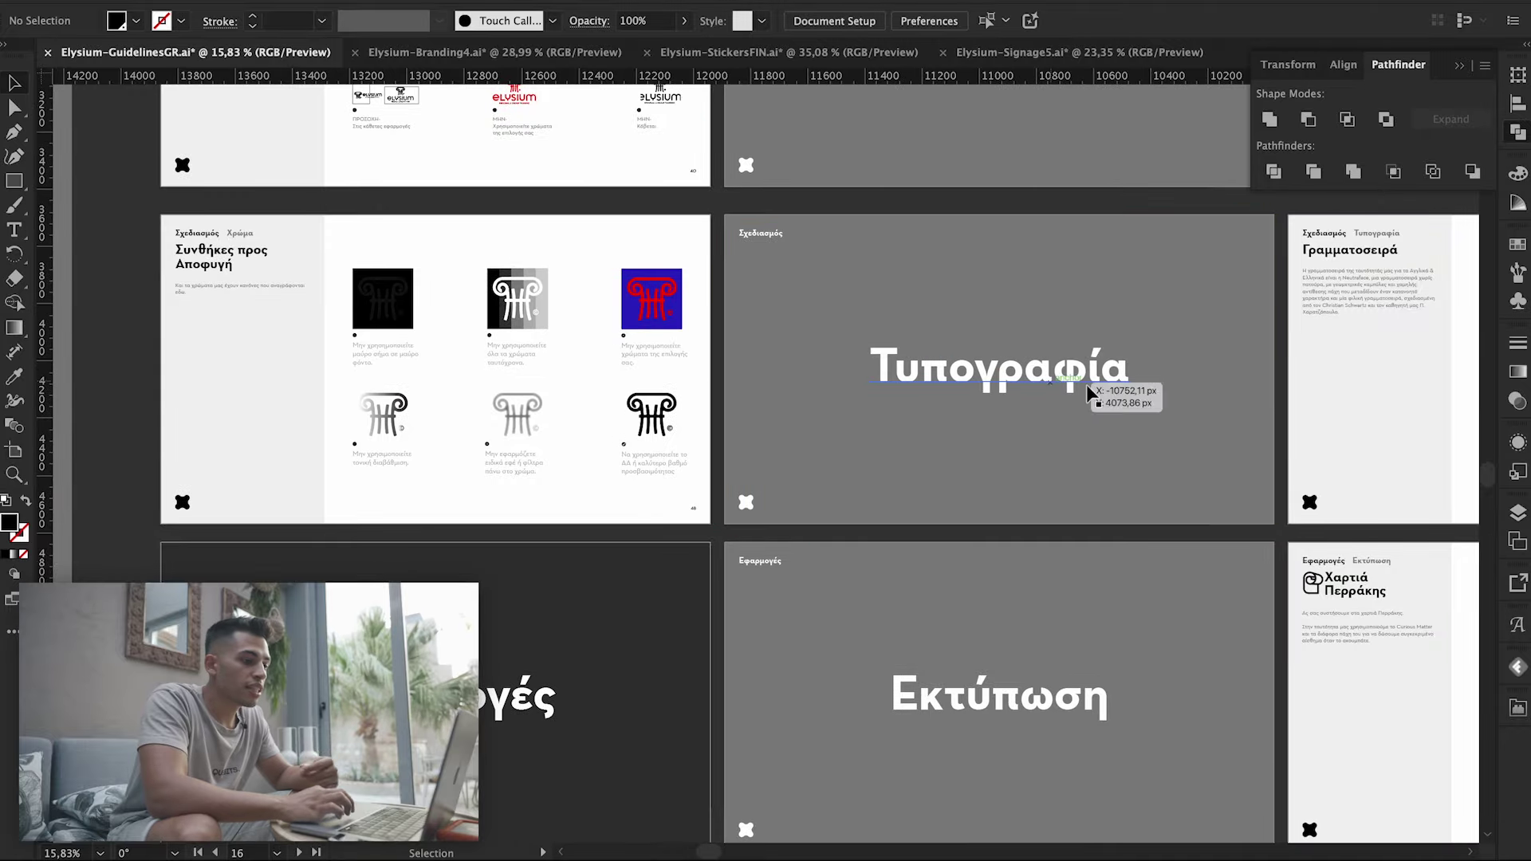
pyautogui.hscroll(3, 1086, 391)
pyautogui.hscroll(3, 1086, 385)
pyautogui.hscroll(1, 1219, 330)
# - Read the Ιεραρχία and Κλιμάκωση Τυπογραφίας pages with the 12pt–64pt type scale
pyautogui.scroll(2, 1220, 330)
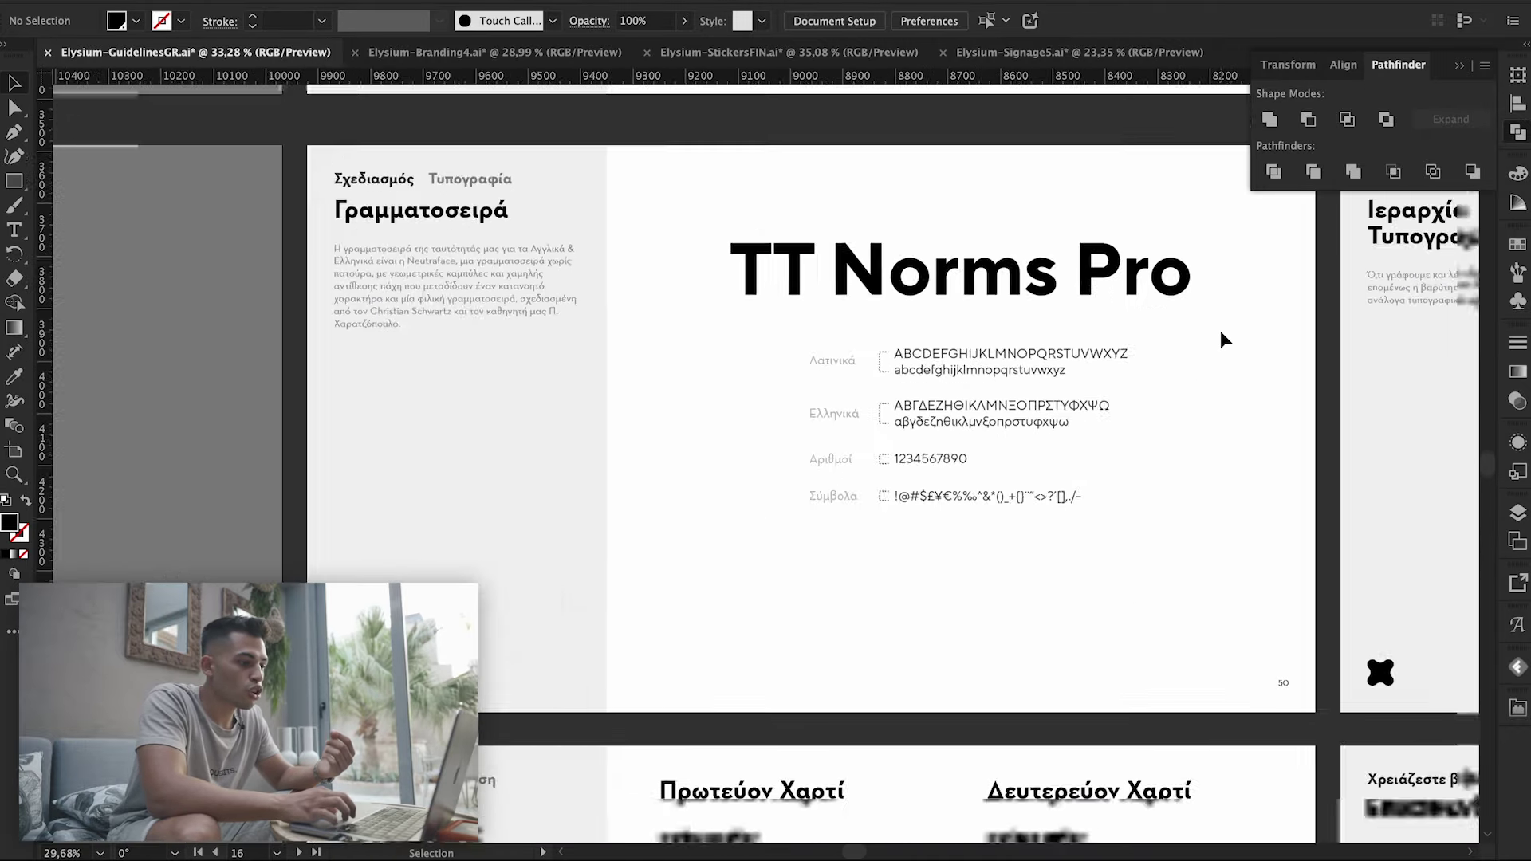
pyautogui.scroll(-1, 1220, 330)
pyautogui.hscroll(3, 1220, 330)
pyautogui.scroll(1, 1290, 323)
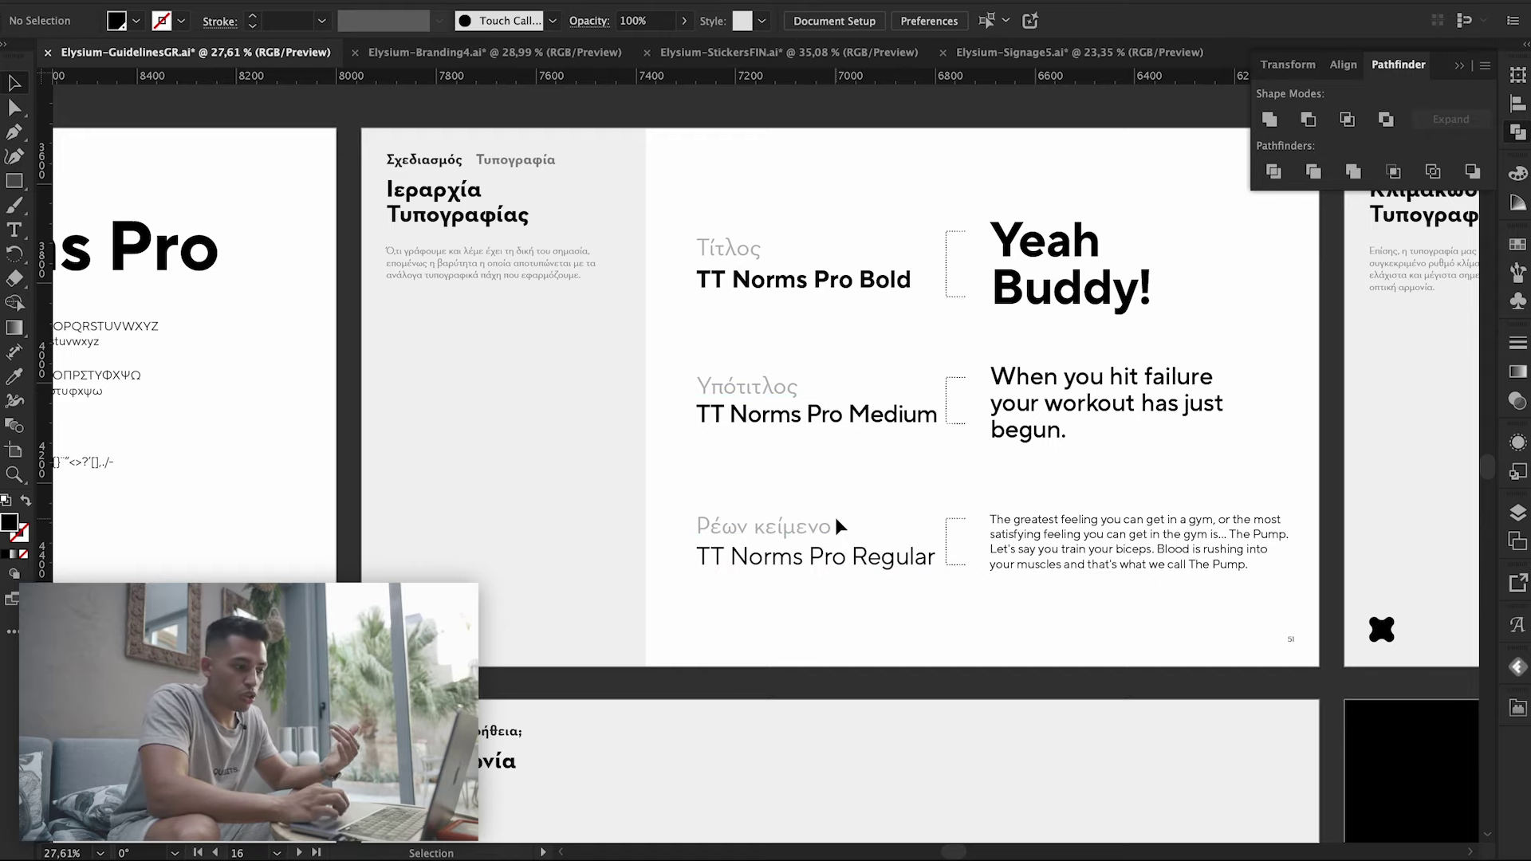
pyautogui.hscroll(5, 835, 517)
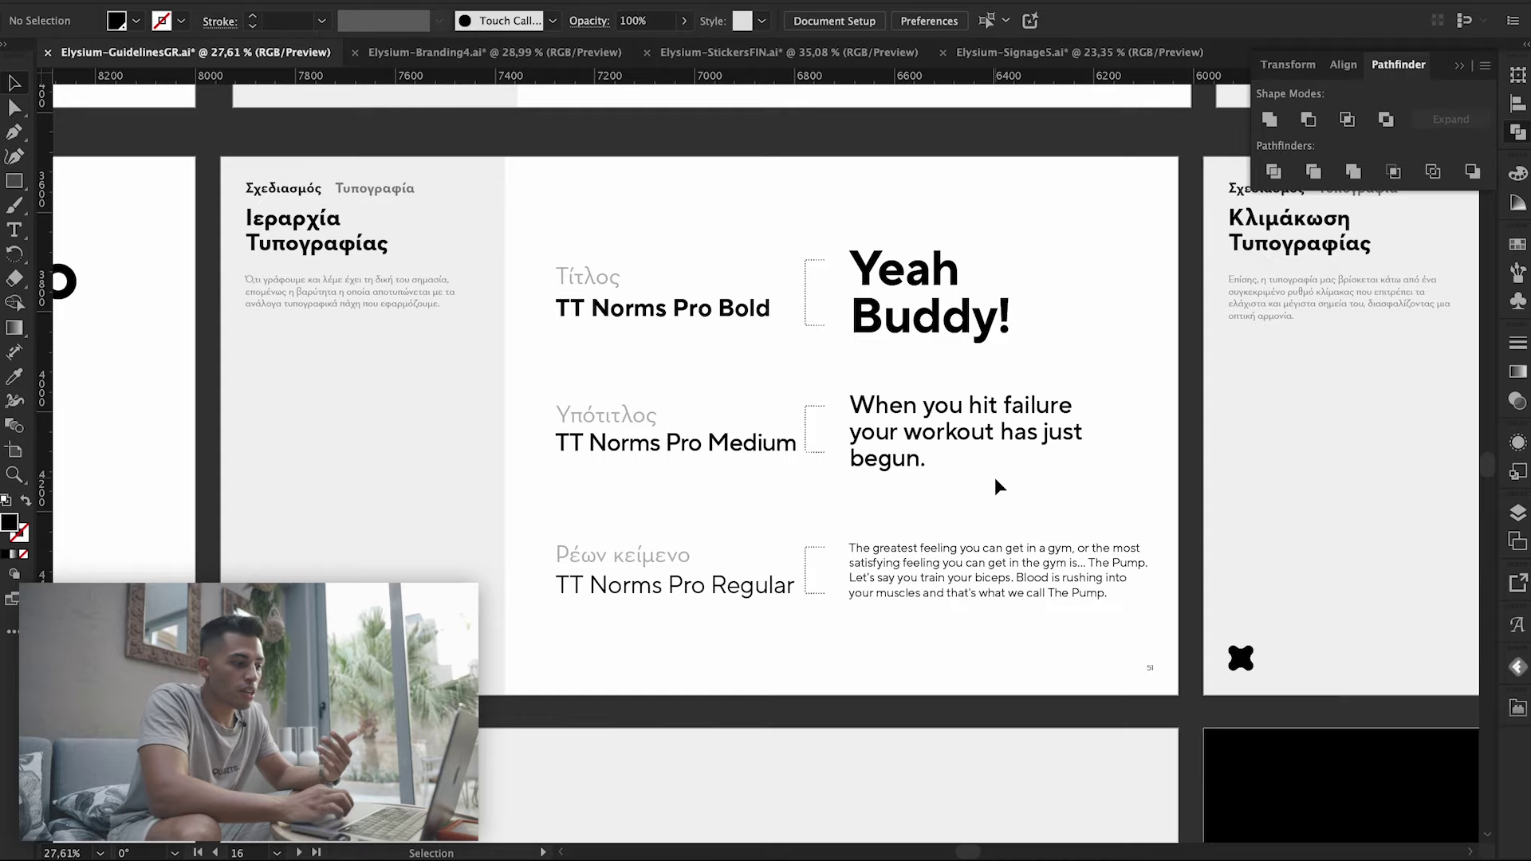
pyautogui.scroll(-3, 993, 476)
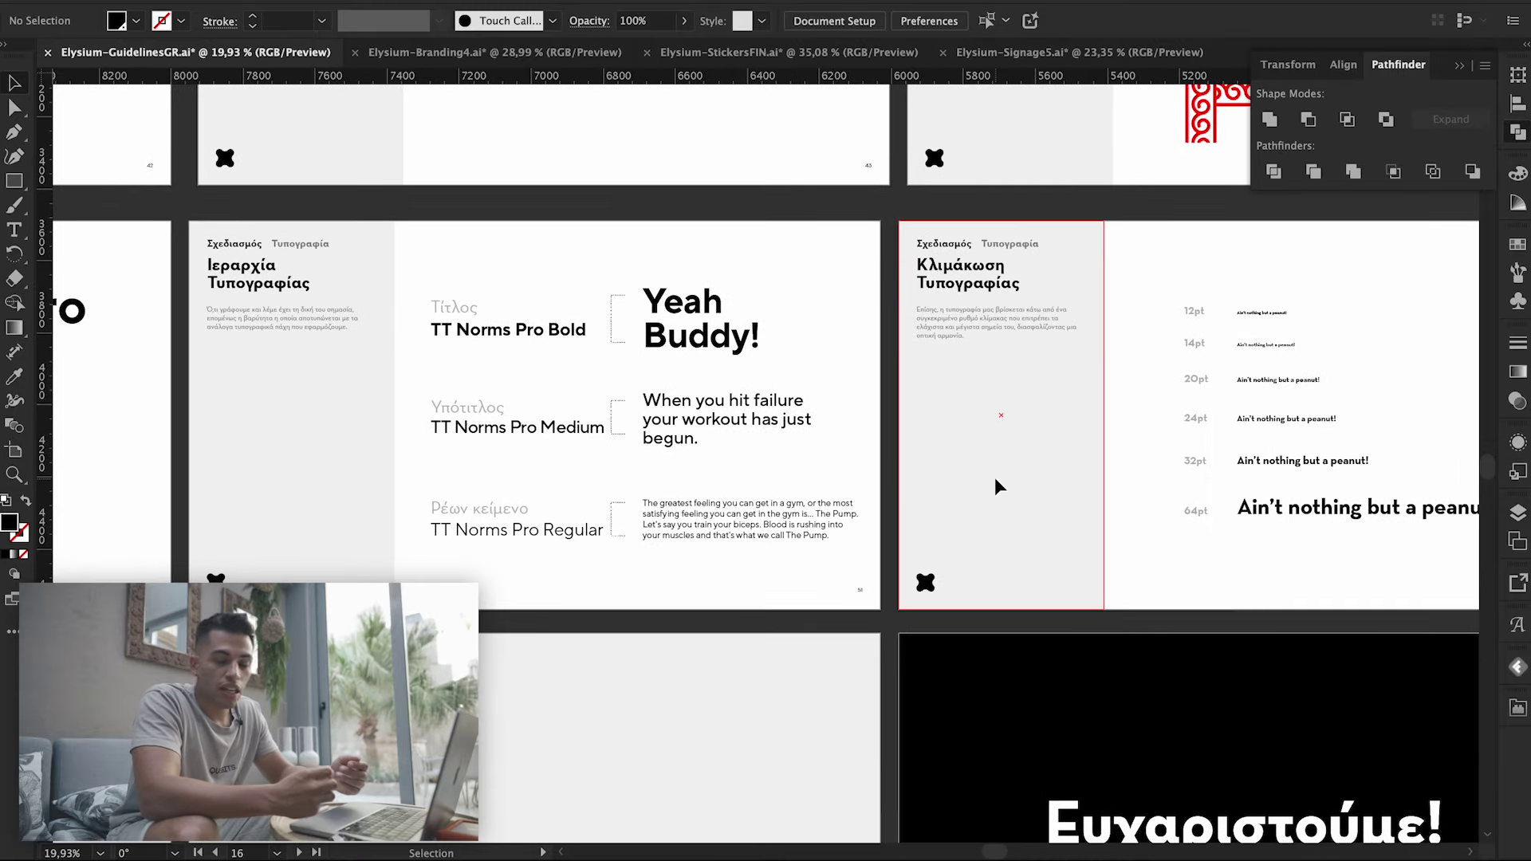
pyautogui.hscroll(3, 994, 479)
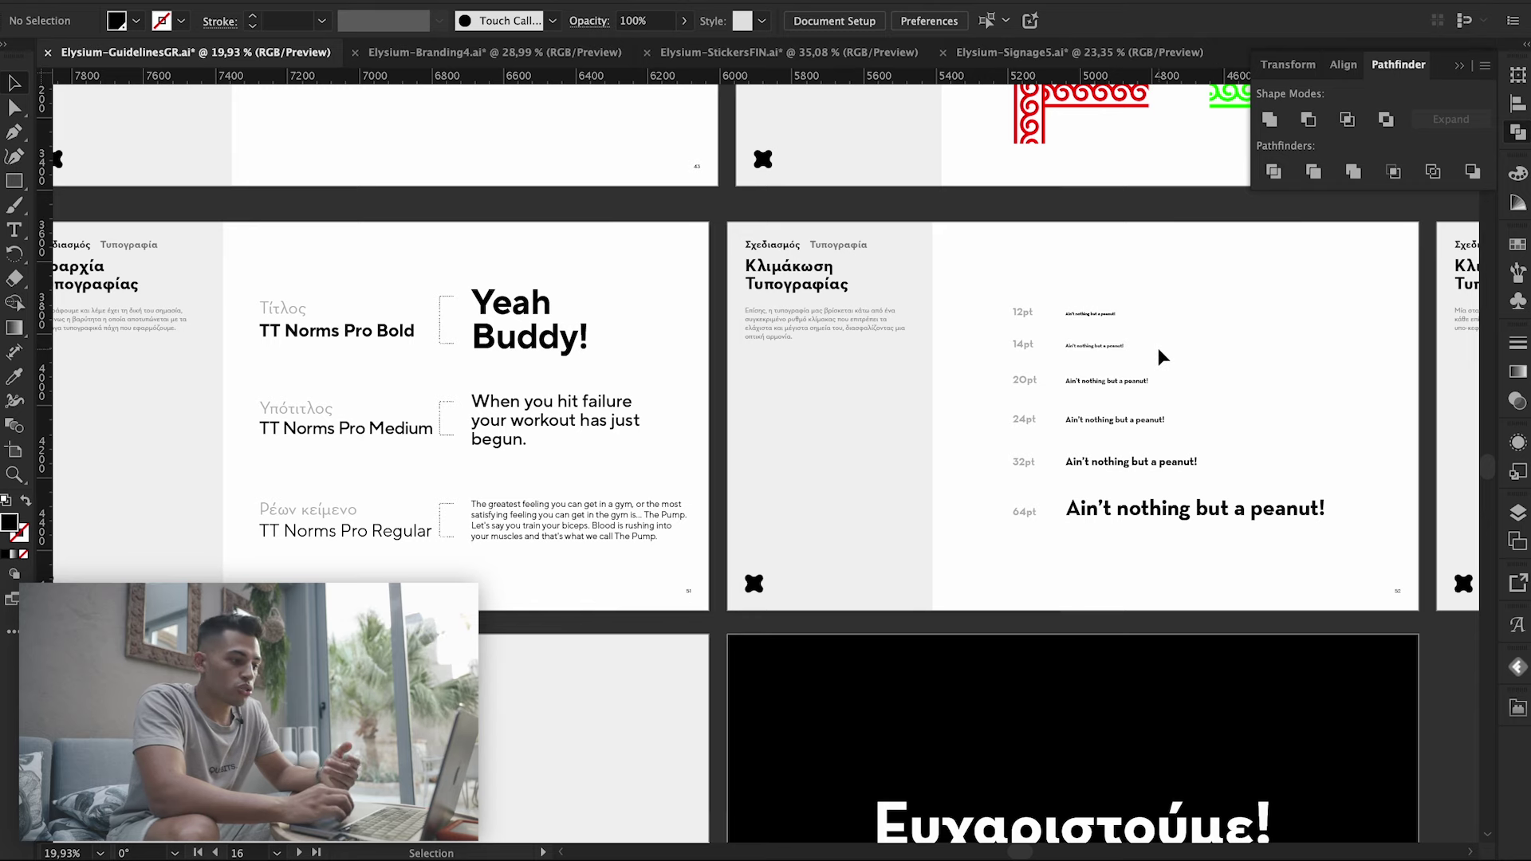
pyautogui.hscroll(3, 1161, 354)
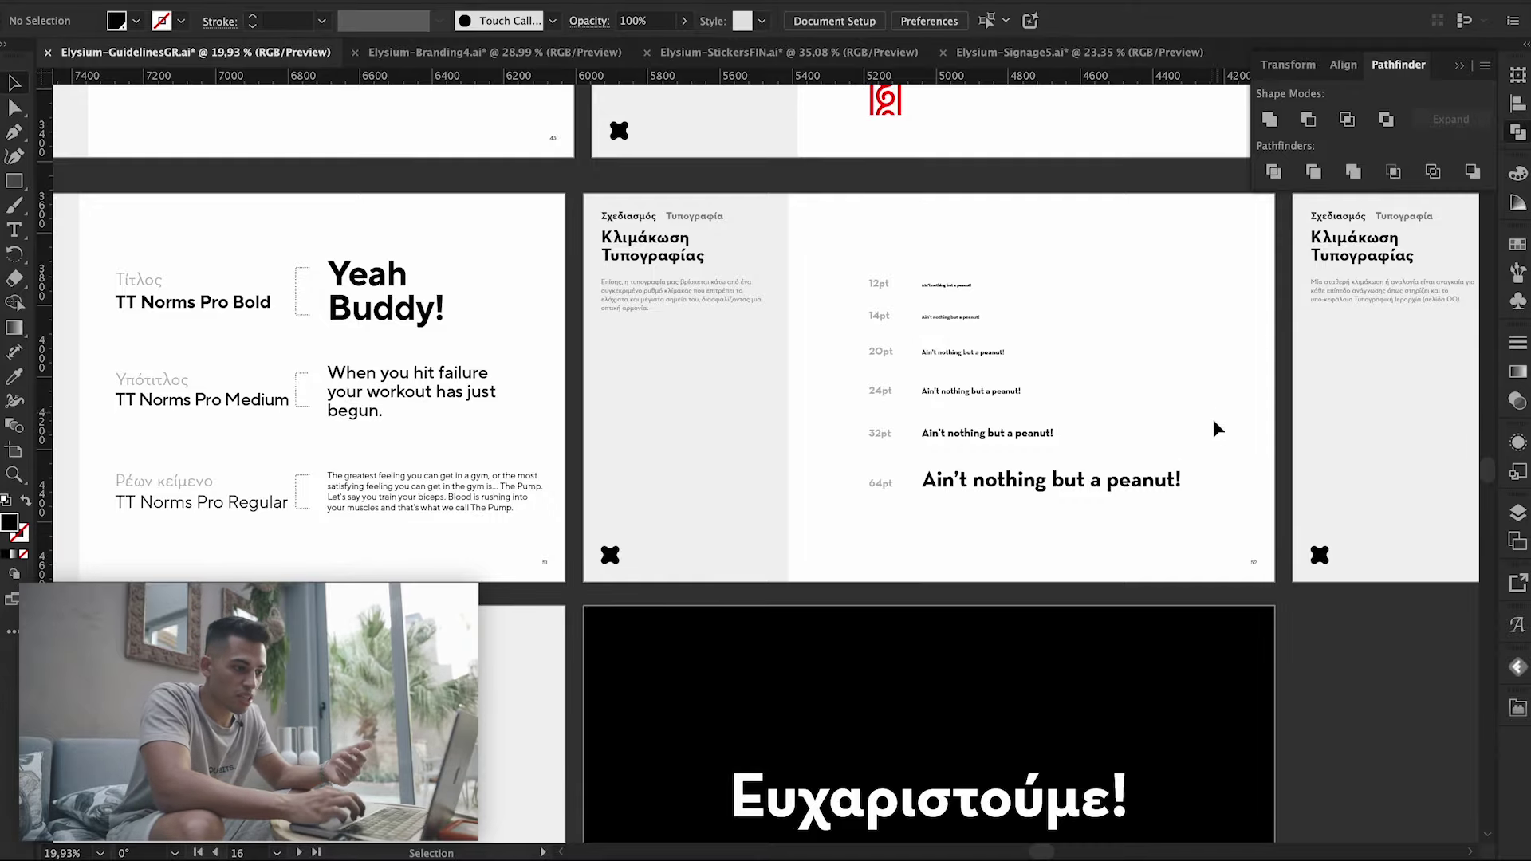
# - Zoom out to show the full grid of guideline artboards
pyautogui.scroll(-3, 1213, 419)
pyautogui.scroll(-2, 1208, 427)
pyautogui.scroll(-1, 1211, 429)
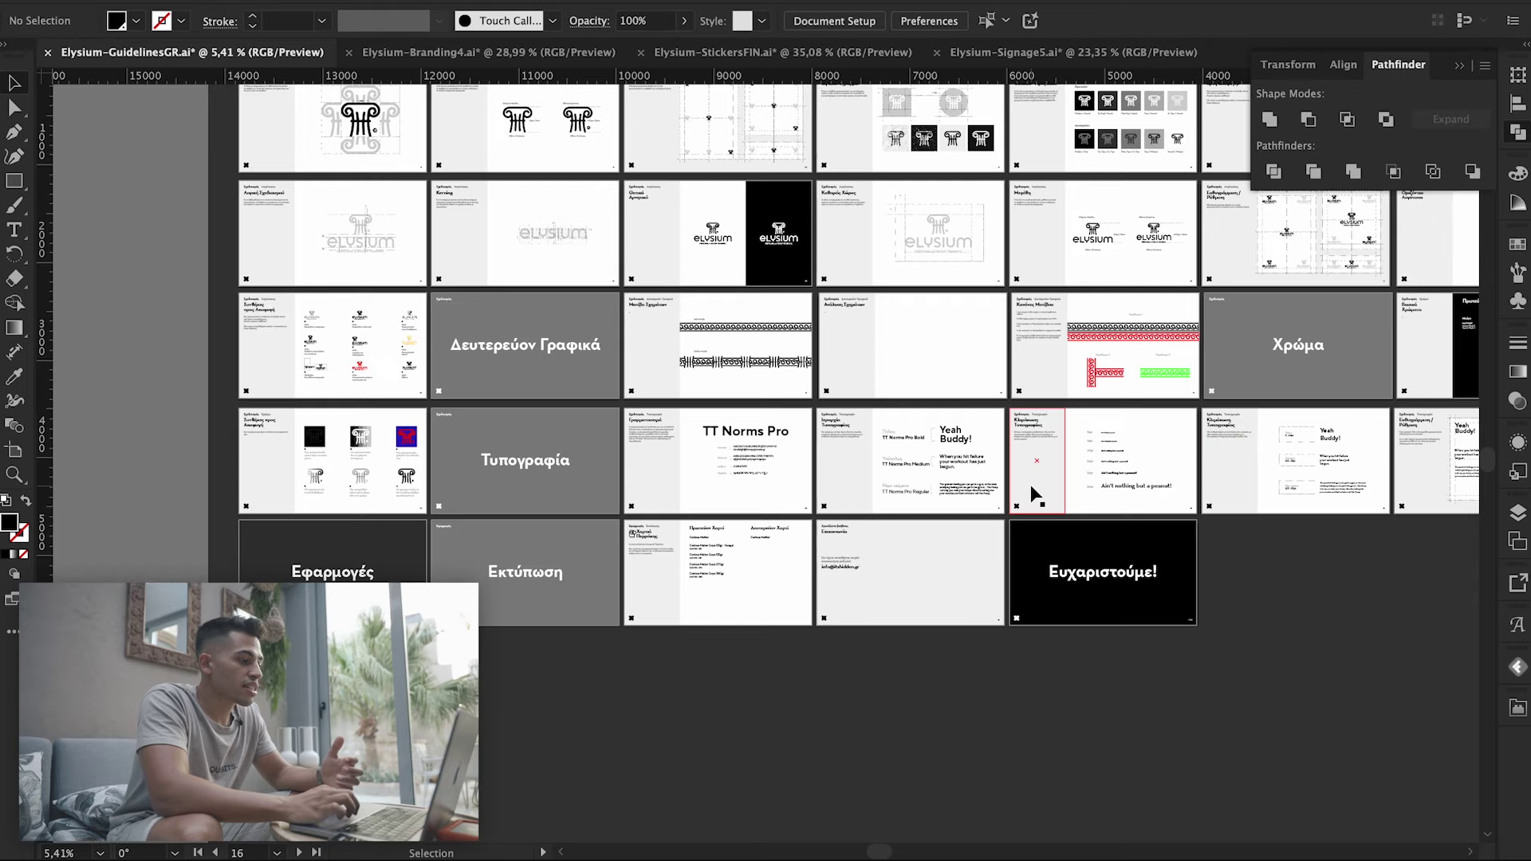
# - Zoom out, then switch to the Elysium-StickersFIN.ai document
pyautogui.scroll(-1, 1030, 490)
pyautogui.scroll(-1, 1031, 490)
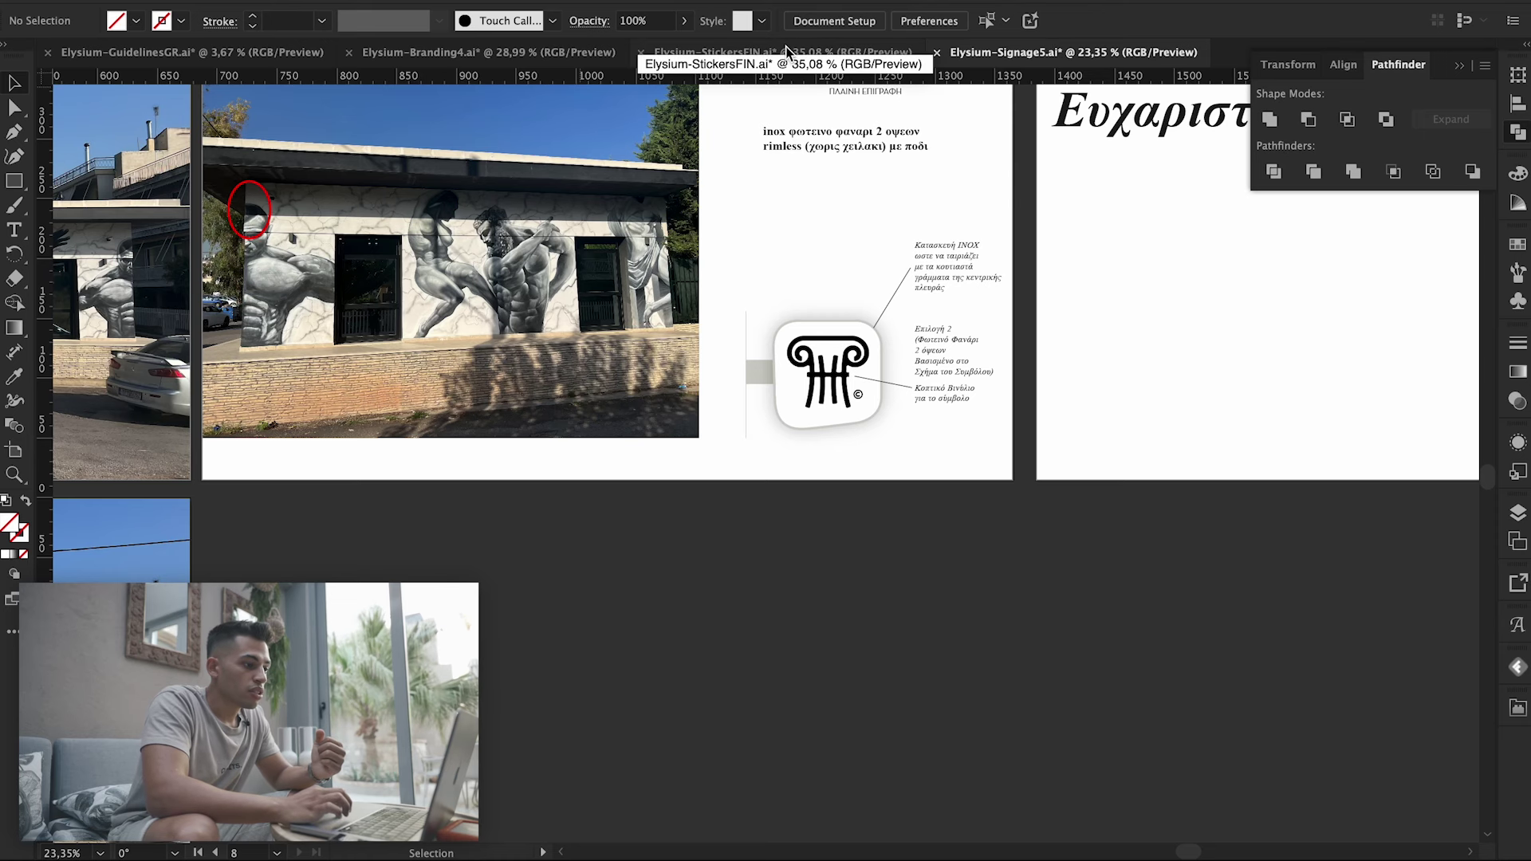
pyautogui.click(788, 51)
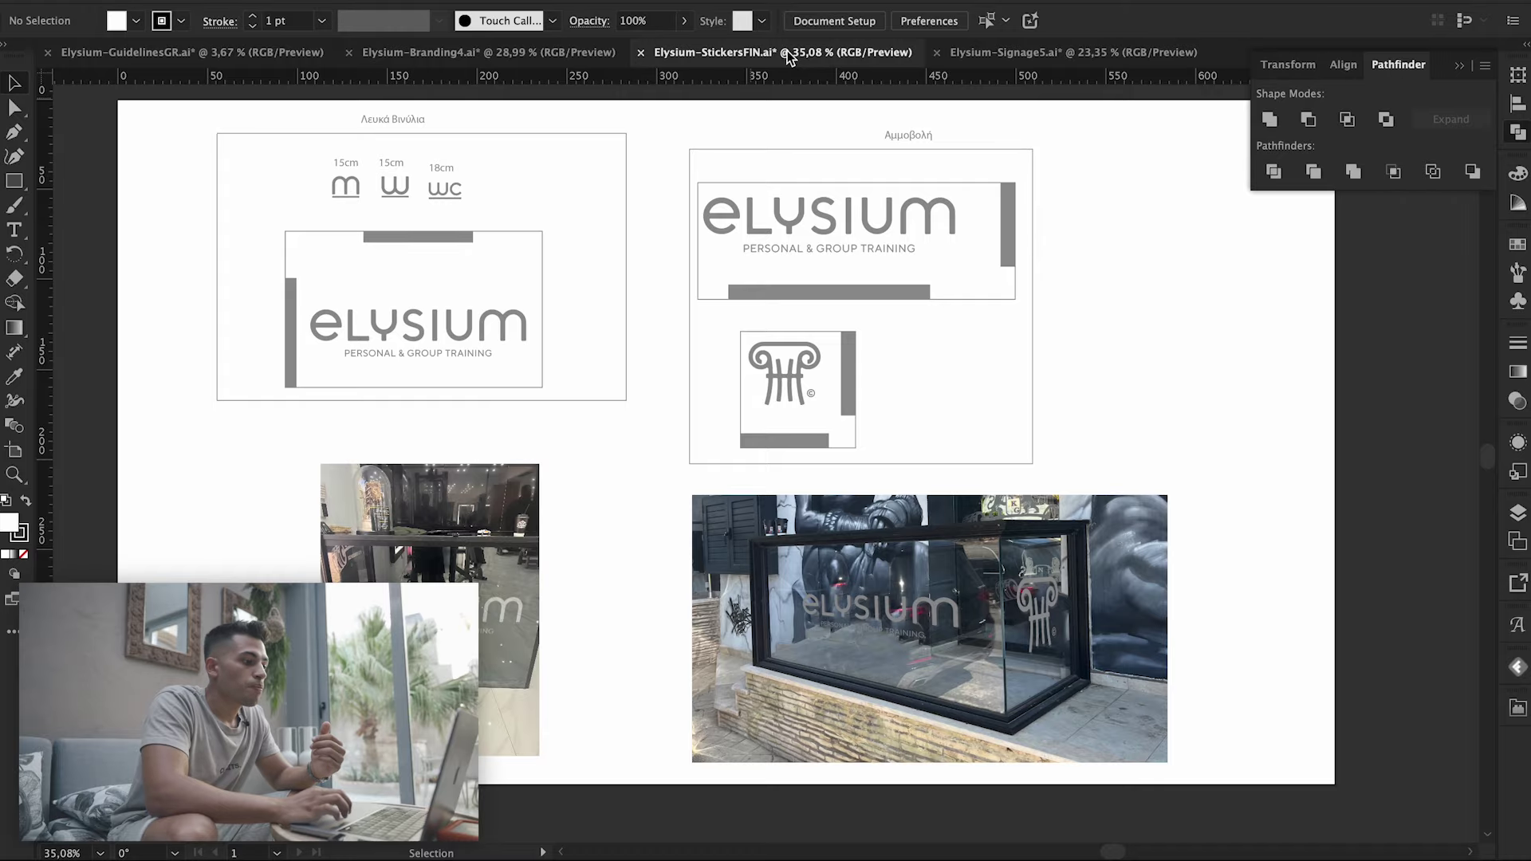
# - Return to the zoomed-out Elysium-Branding4.ai overview, then bring up the Elysium Fitness folder
pyautogui.click(530, 45)
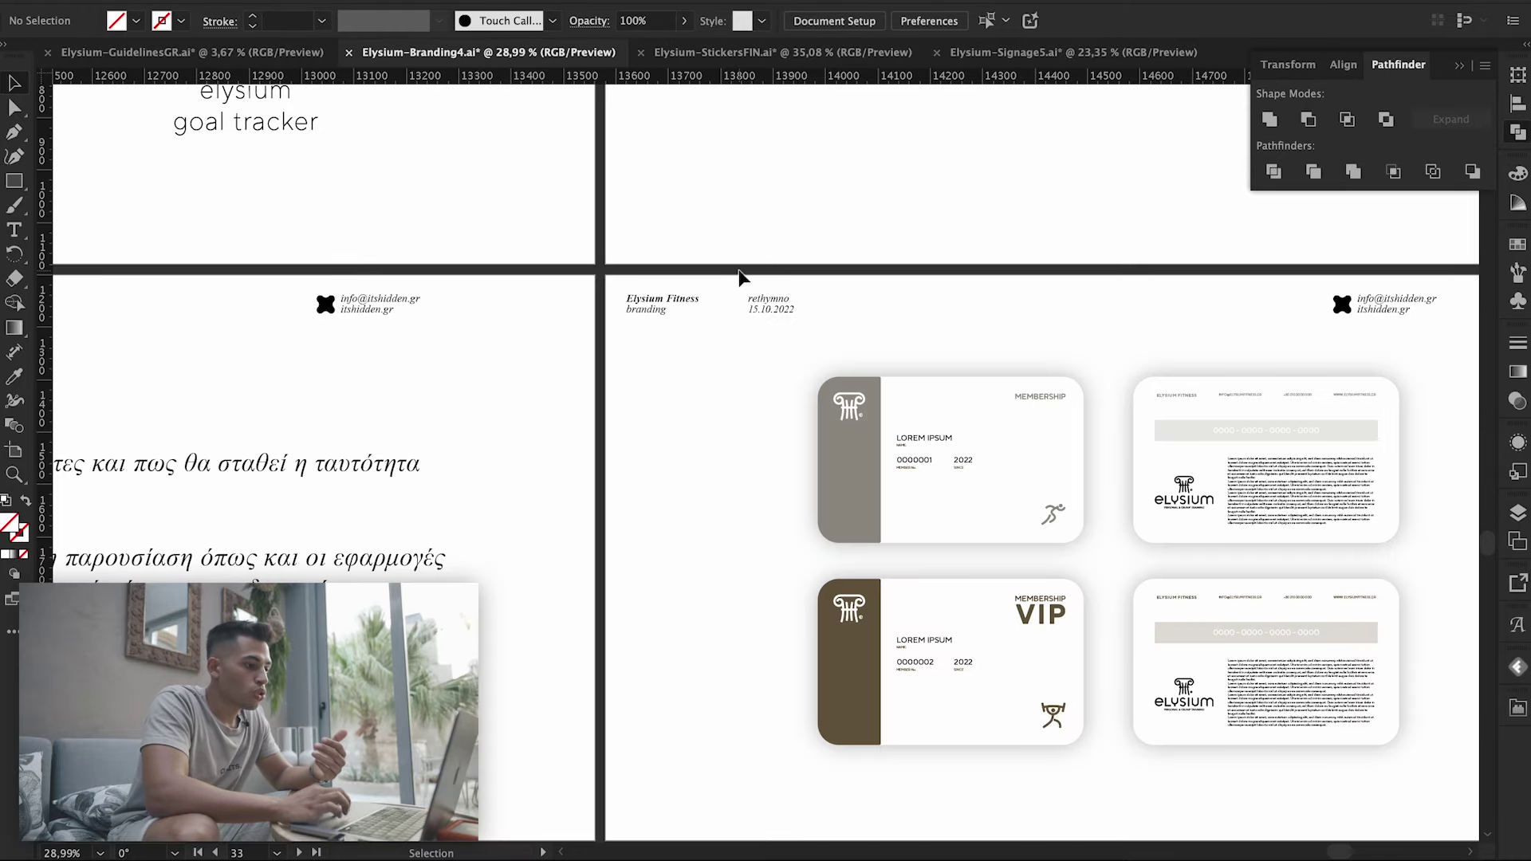
pyautogui.scroll(-3, 739, 271)
pyautogui.scroll(-3, 739, 269)
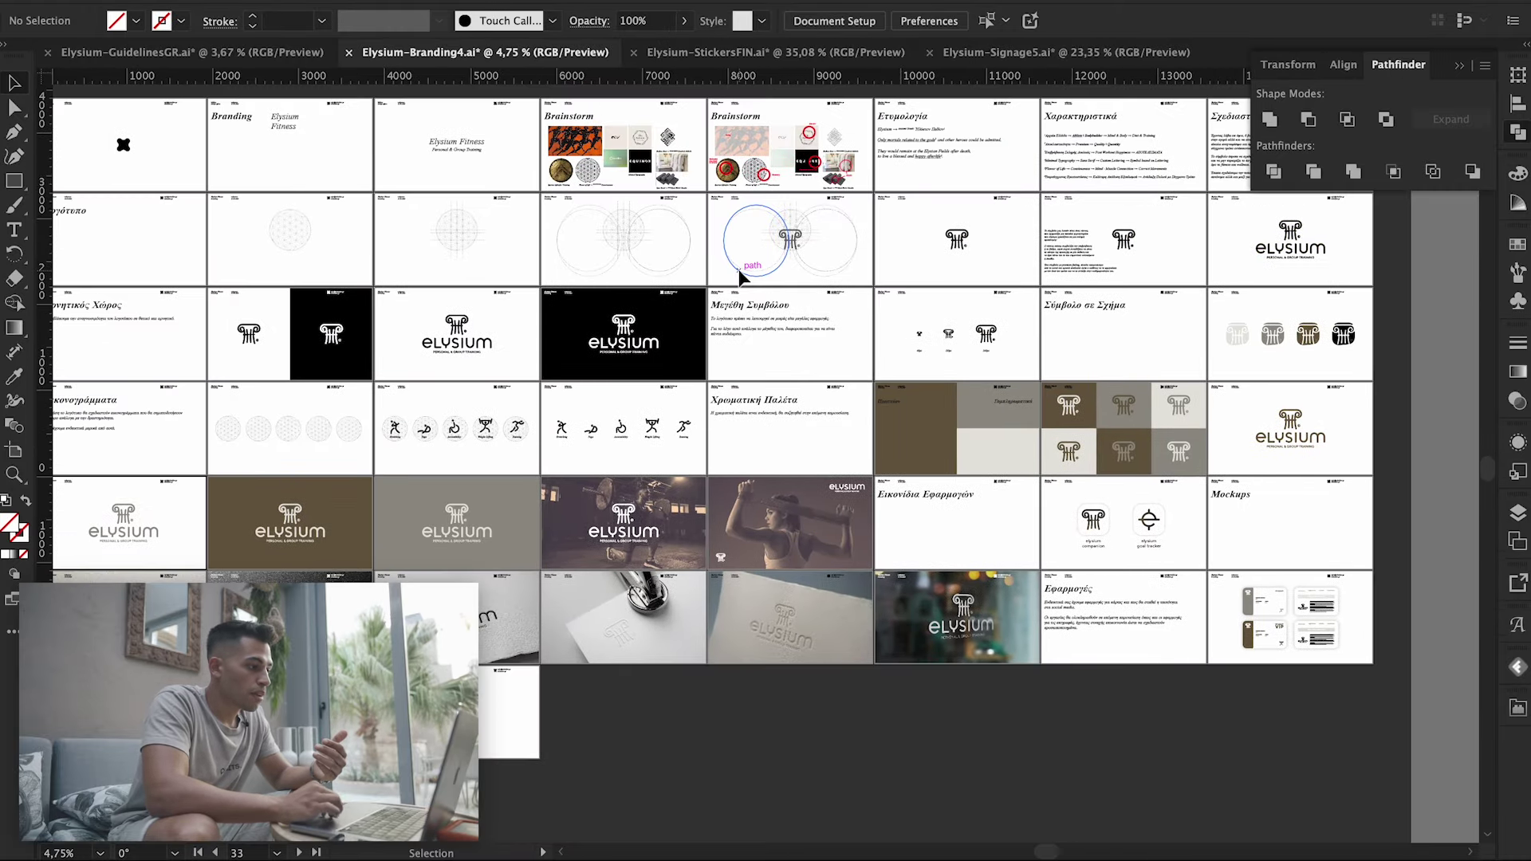
pyautogui.press('super+Tab')
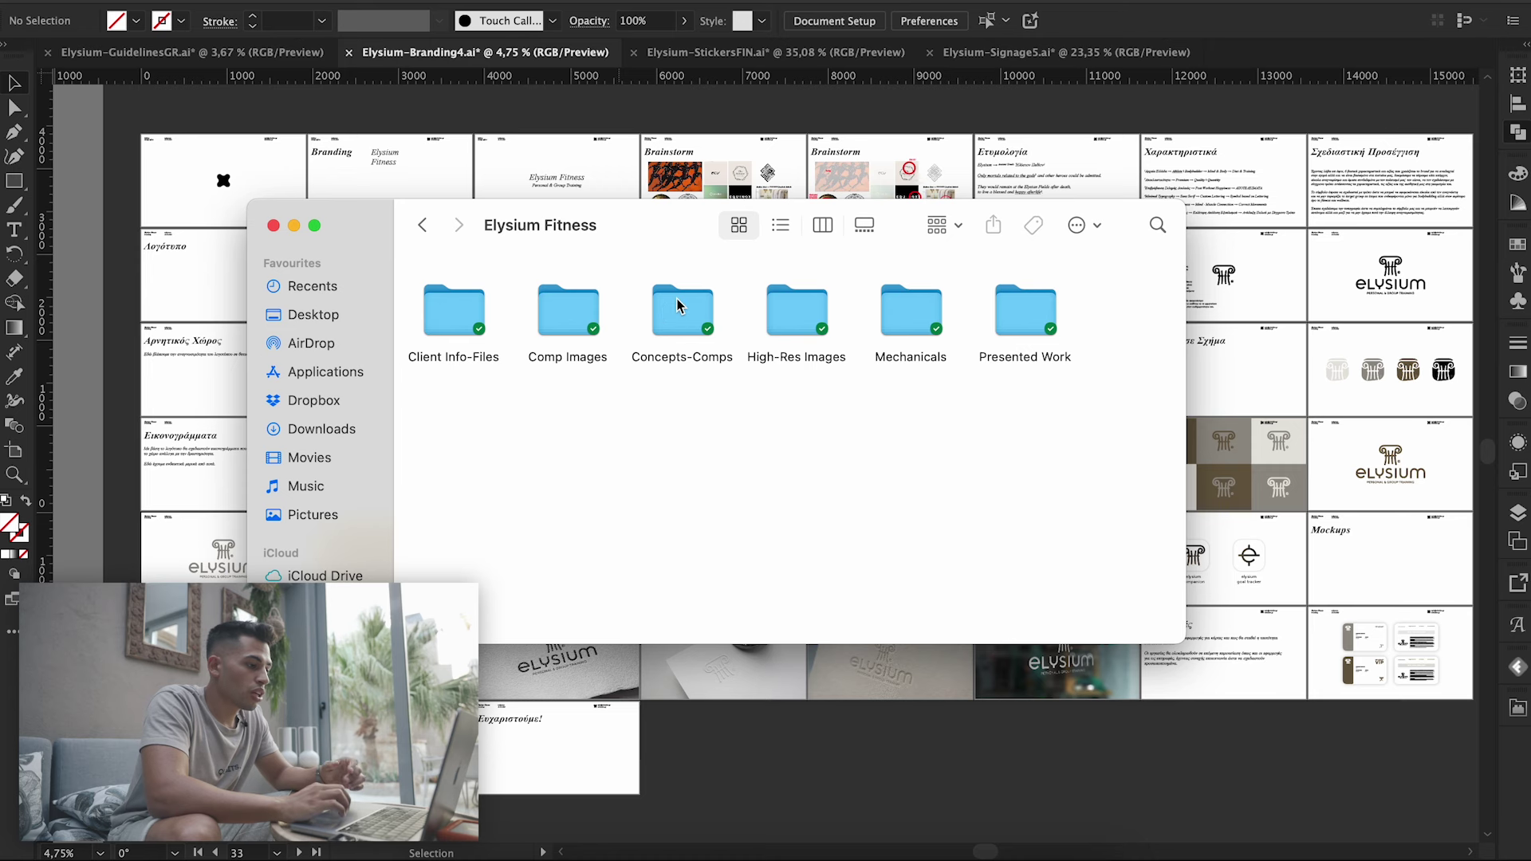
# - In Concepts-Comps, Quick Look all four pages of Elysium-A5NotesFIN.ai
pyautogui.doubleClick(678, 305)
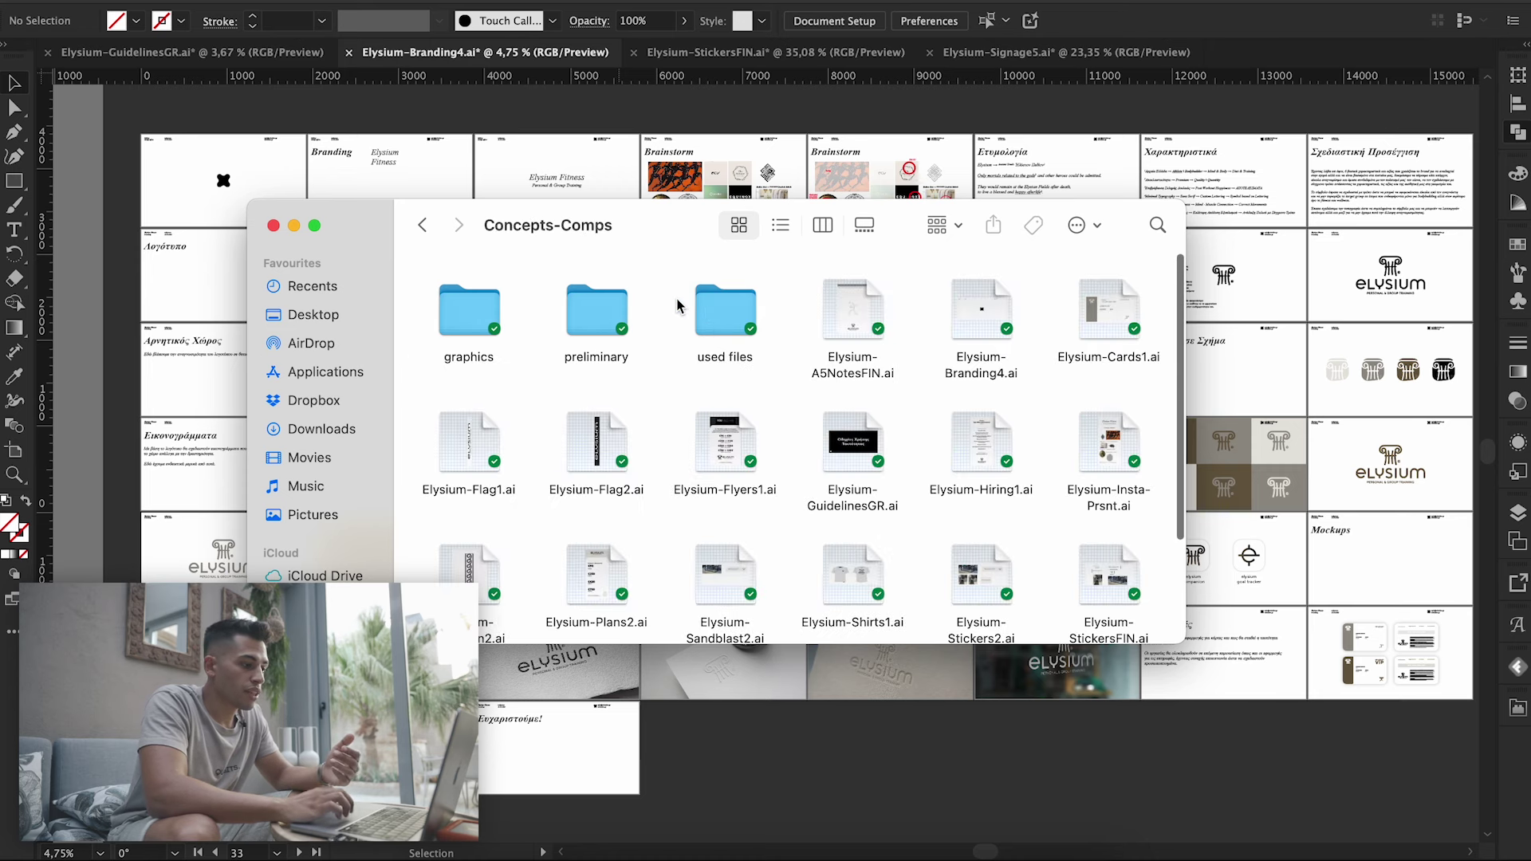
pyautogui.click(838, 331)
pyautogui.press('space')
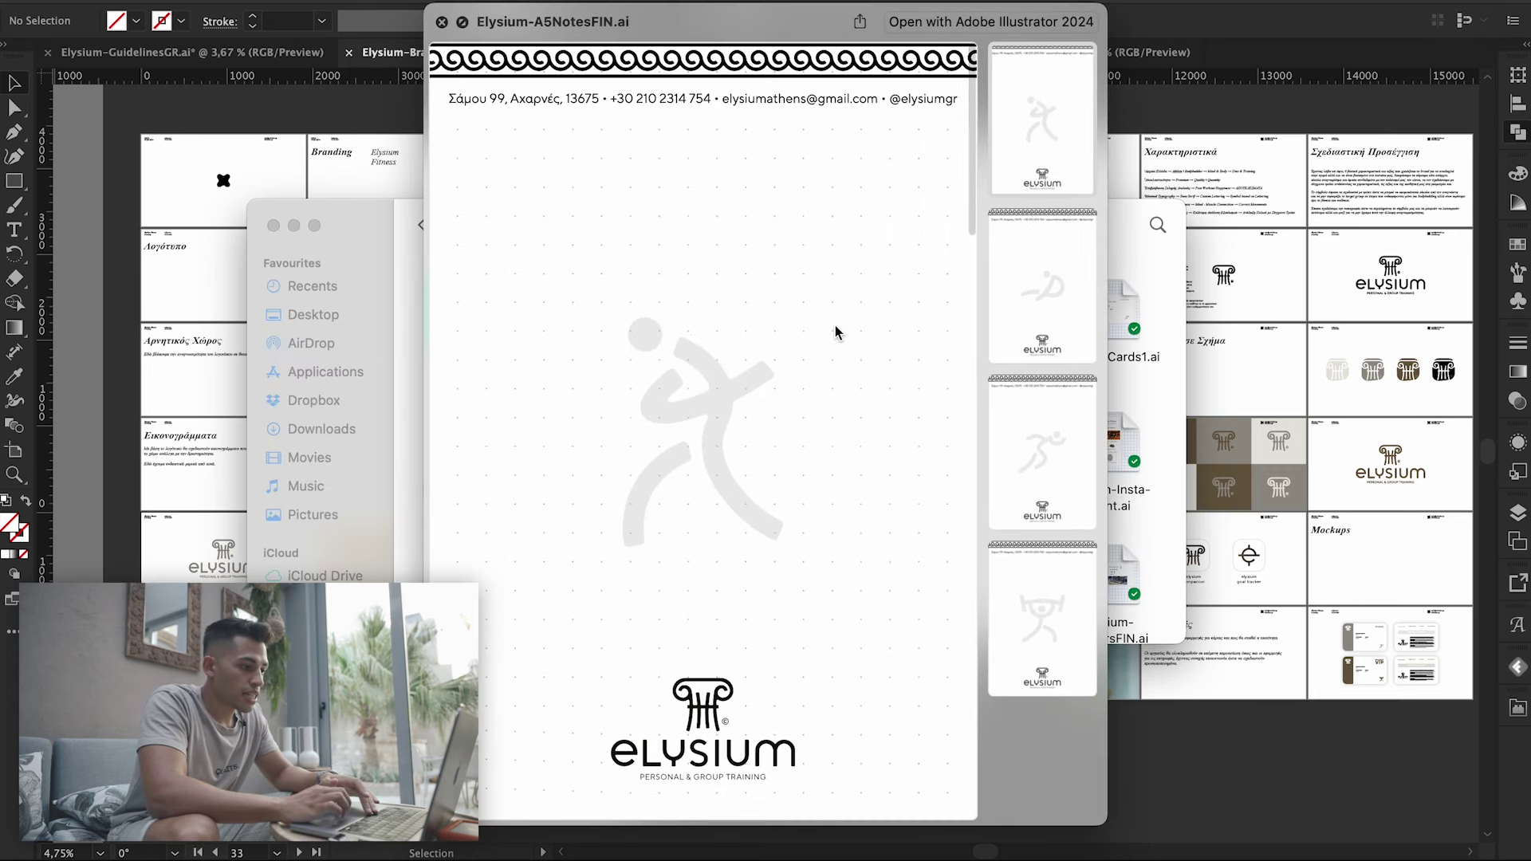
pyautogui.click(1040, 314)
pyautogui.click(1054, 457)
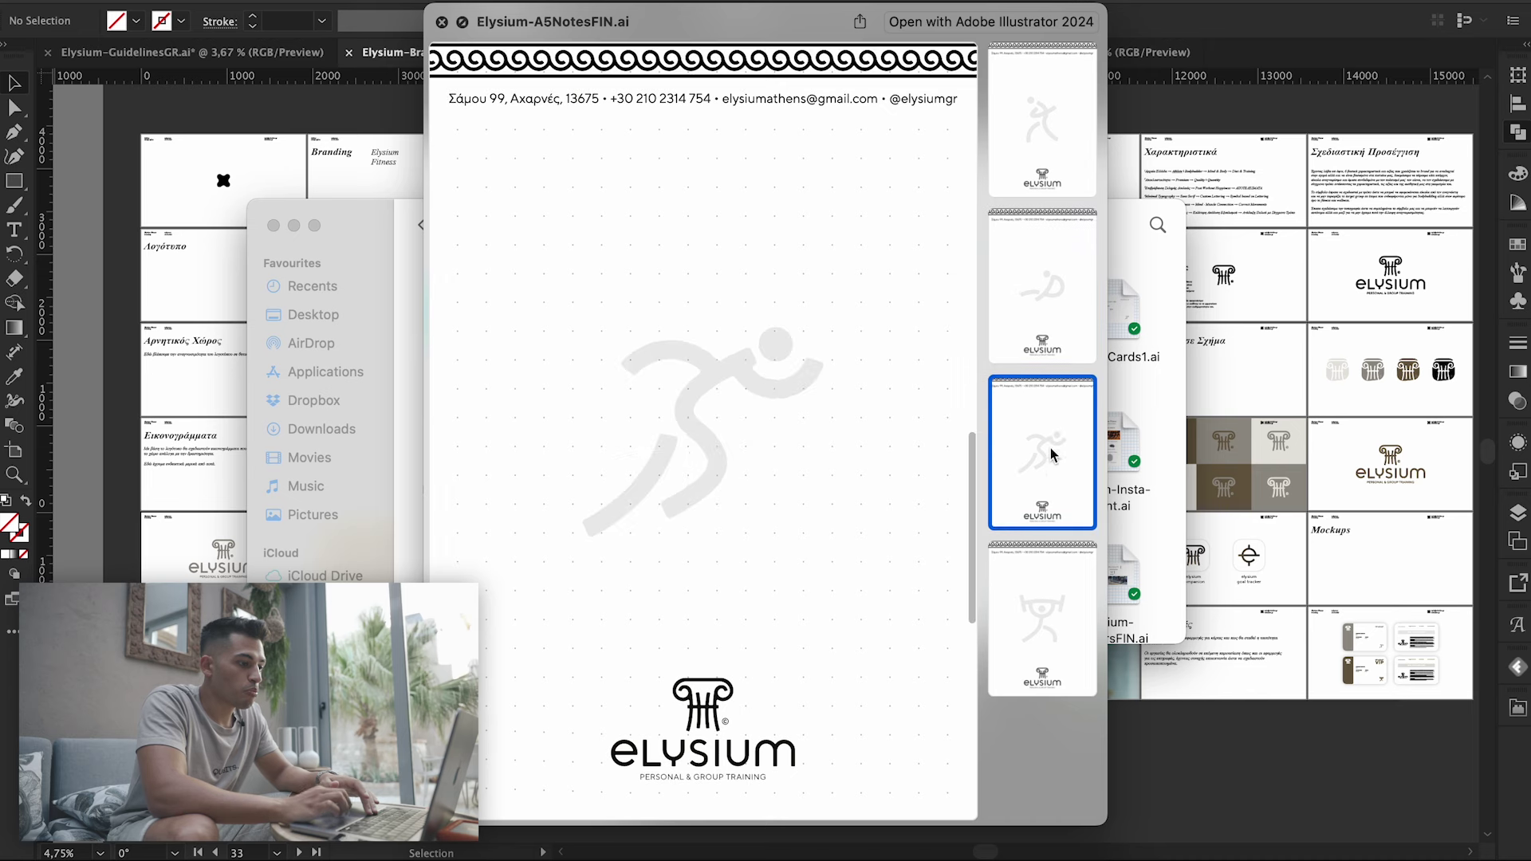
pyautogui.click(1056, 581)
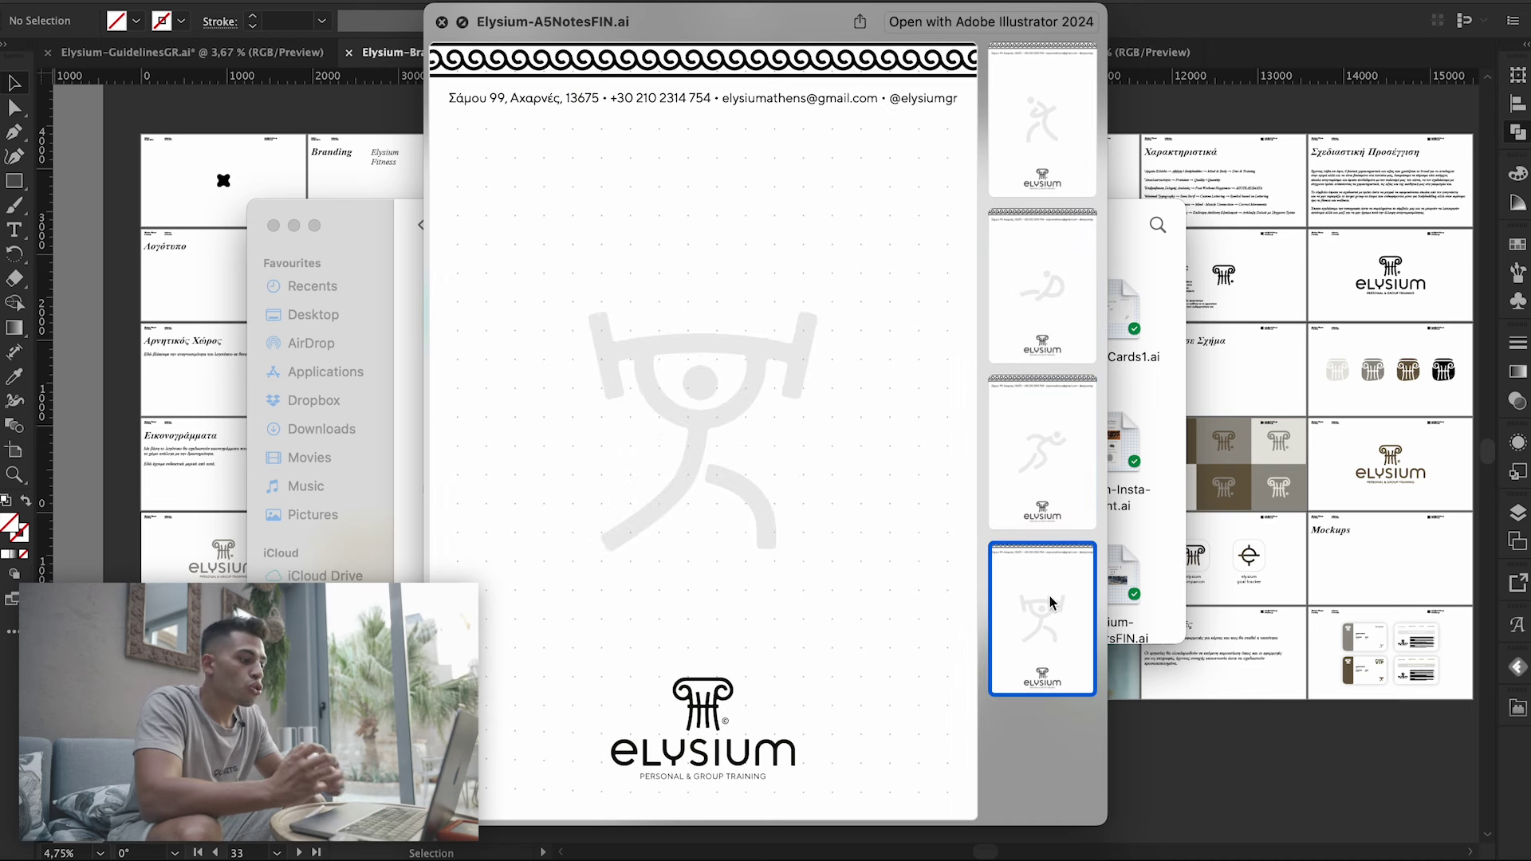
pyautogui.press('space')
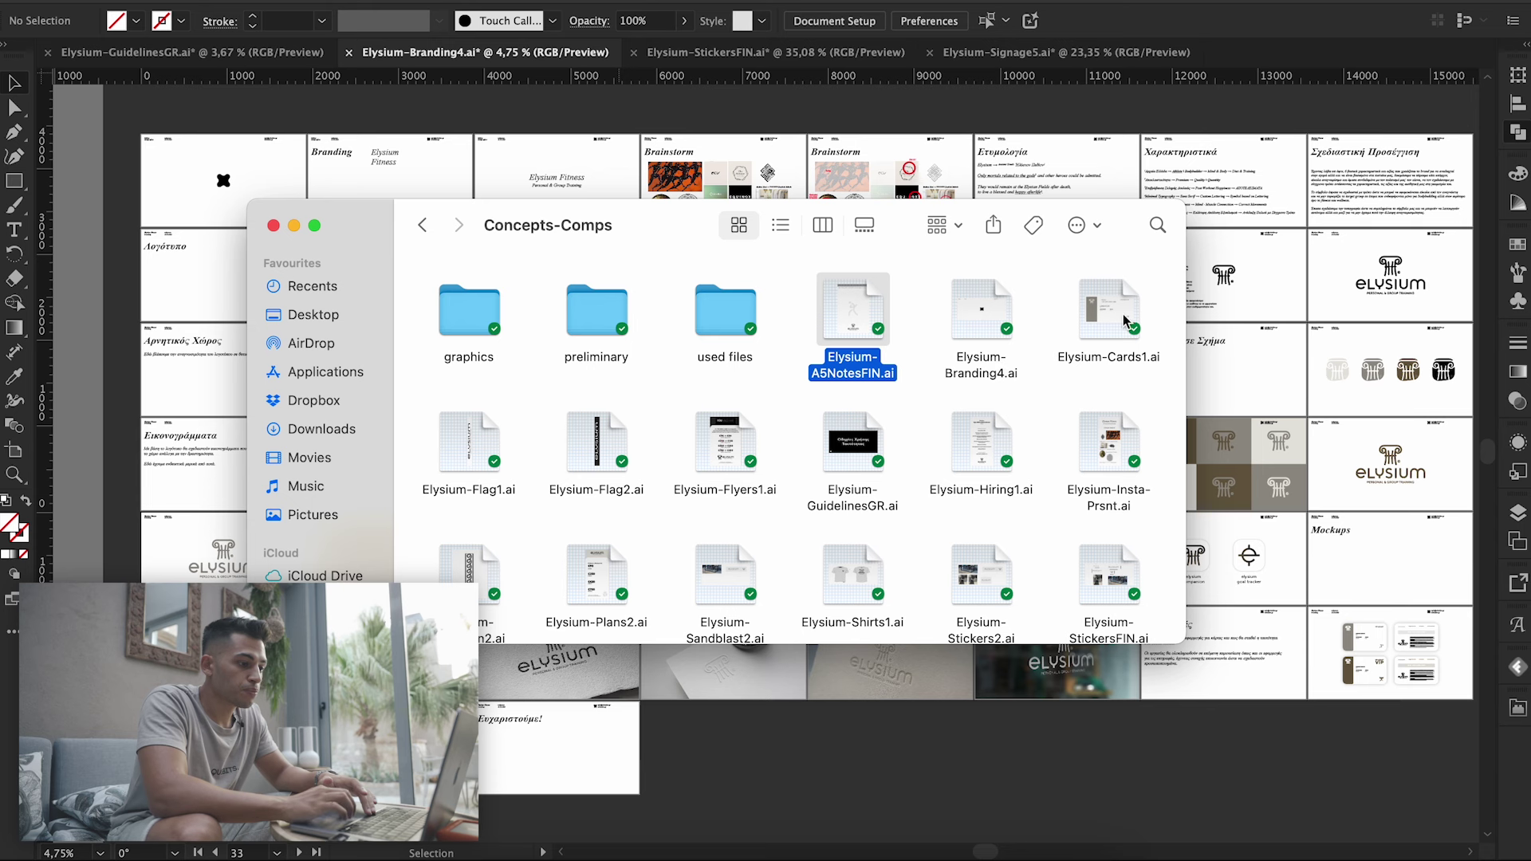
# - Quick Look Elysium-Insta-Prsnt.ai at its Logomark Geometry page, then close and deselect it
pyautogui.click(1133, 452)
pyautogui.press('space')
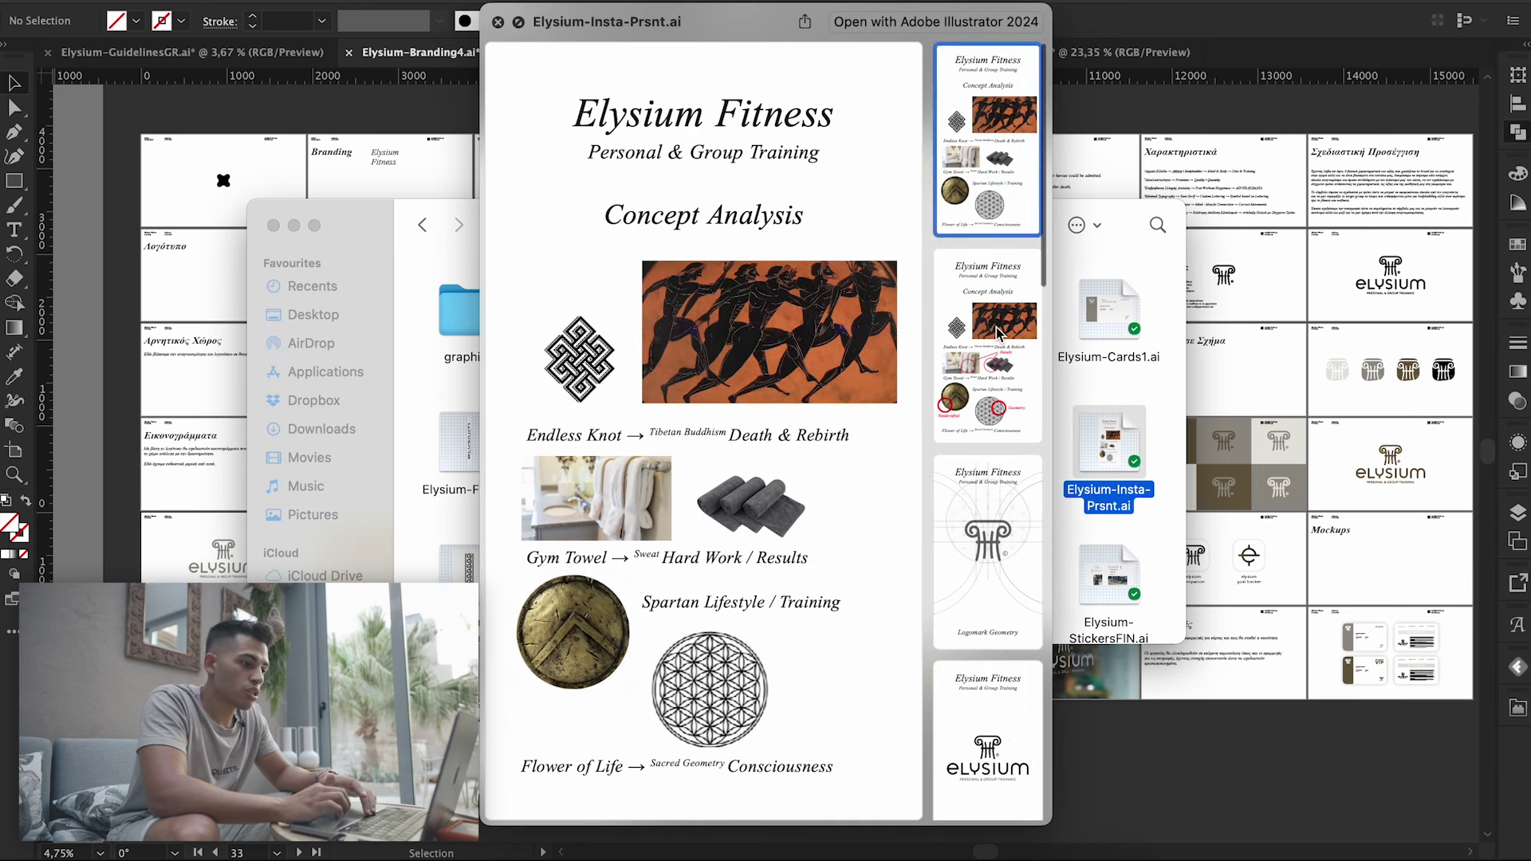
pyautogui.click(996, 511)
pyautogui.press('space')
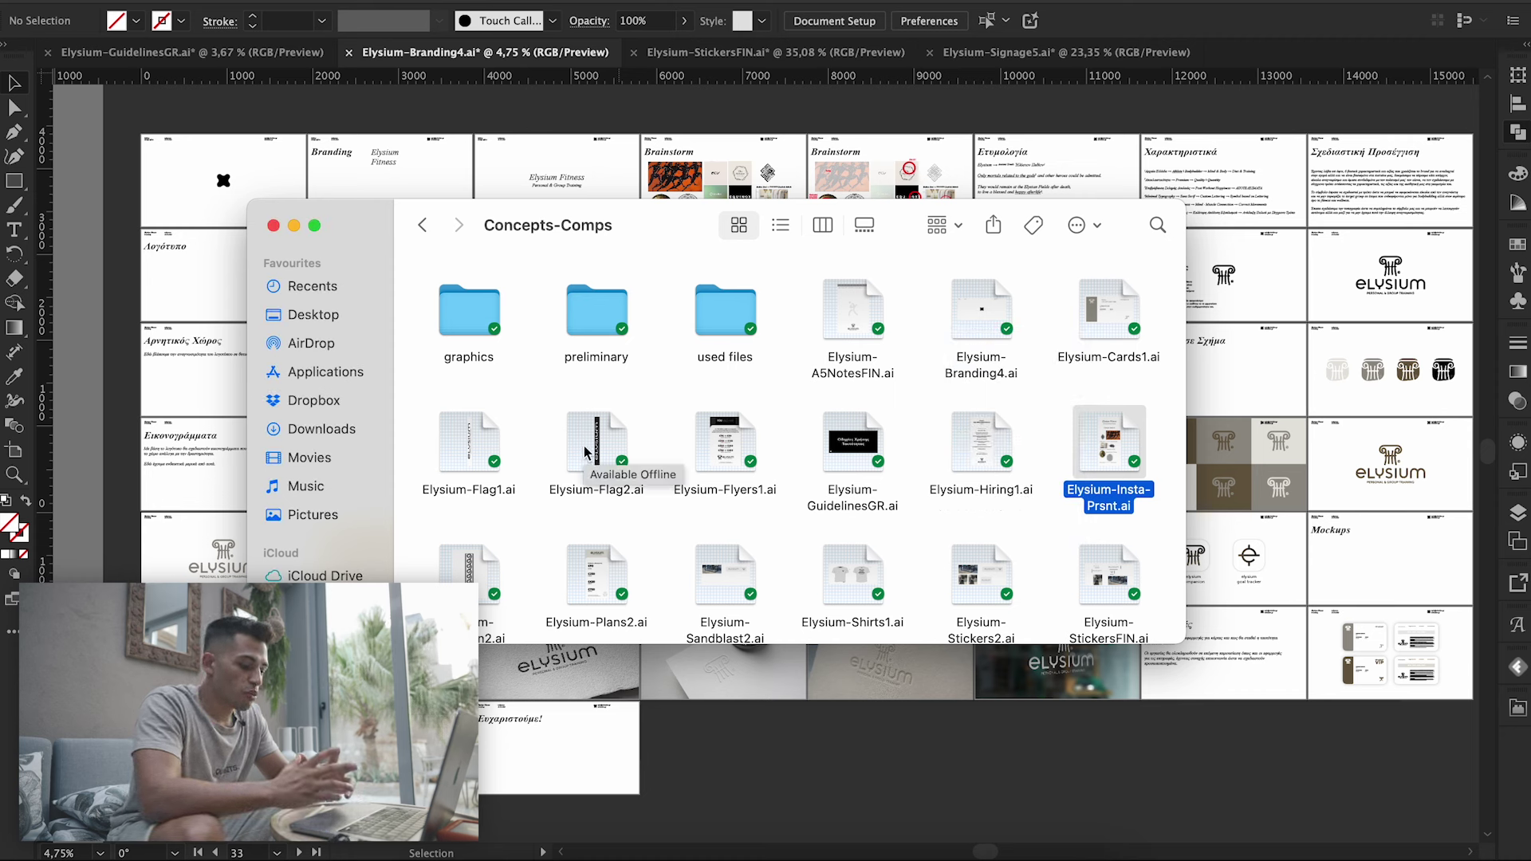
pyautogui.click(627, 414)
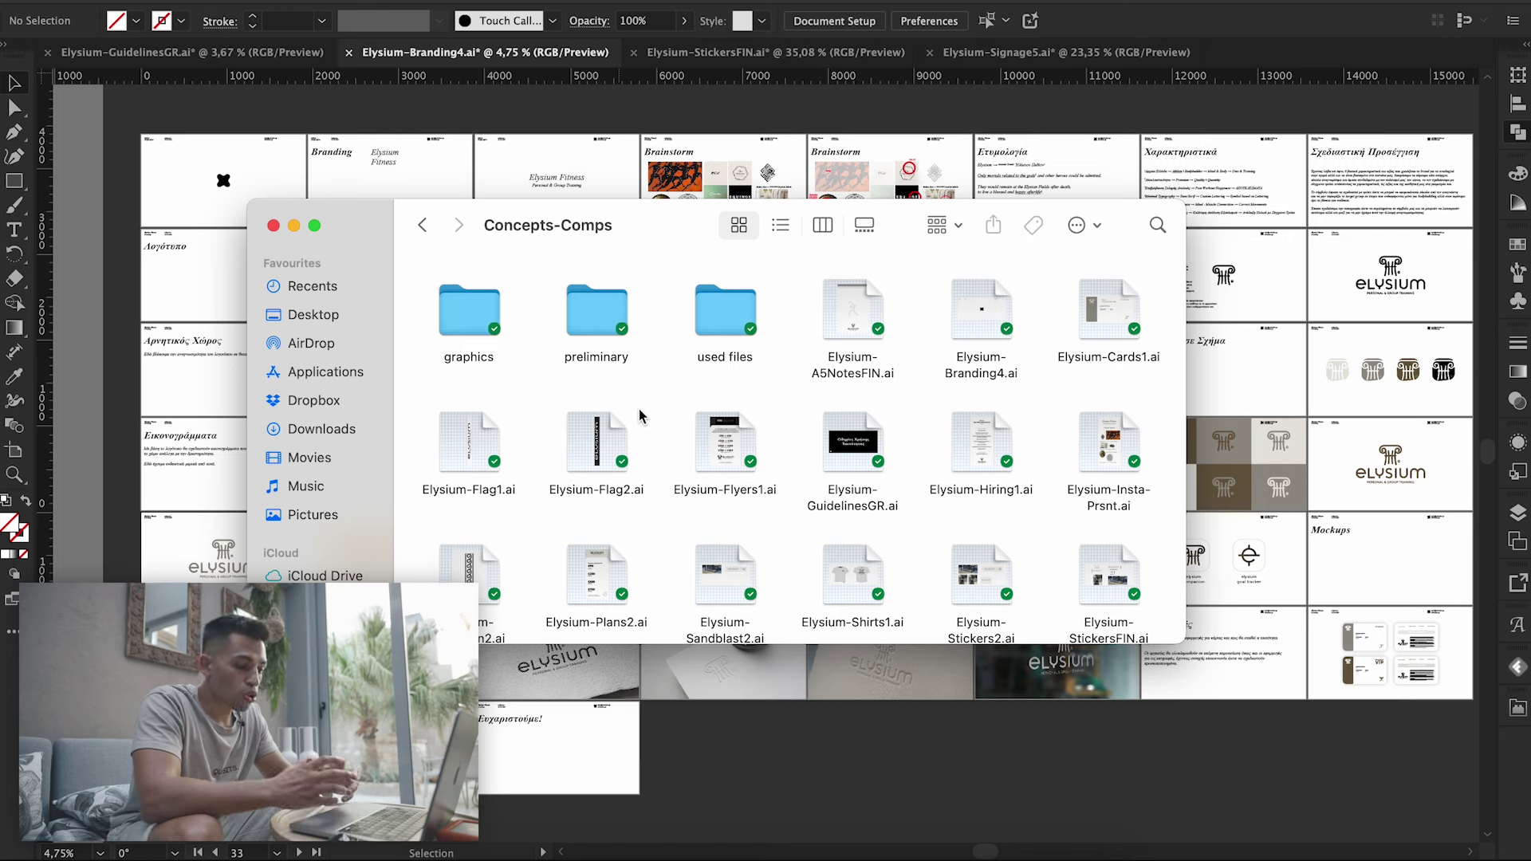